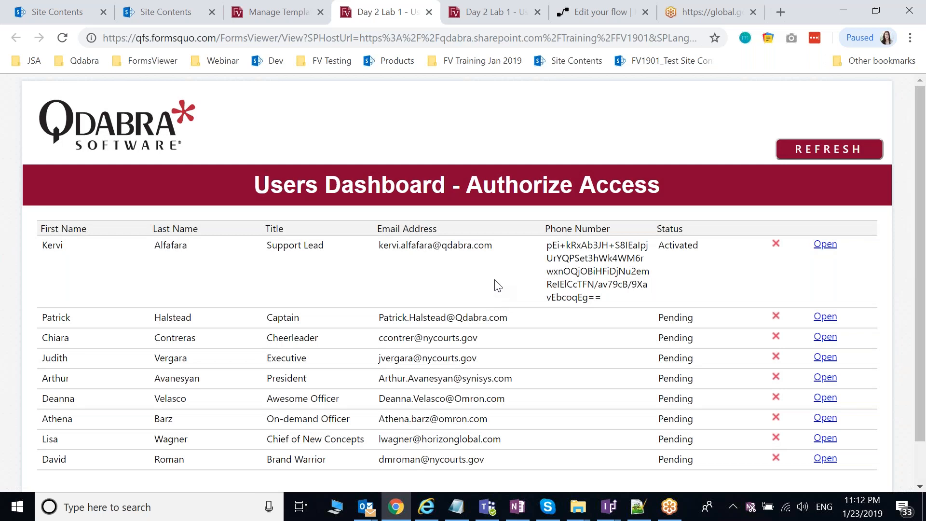
pyautogui.scroll(-1, 497, 286)
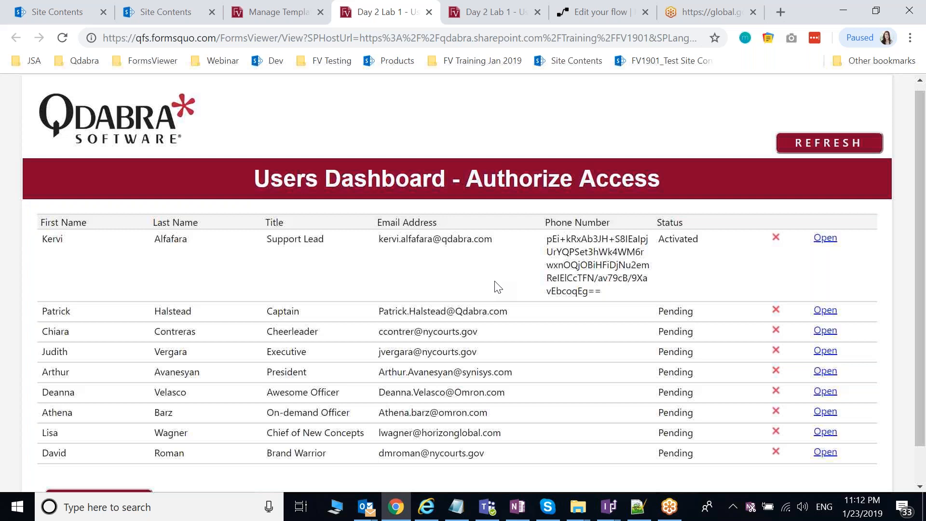
pyautogui.scroll(1, 498, 287)
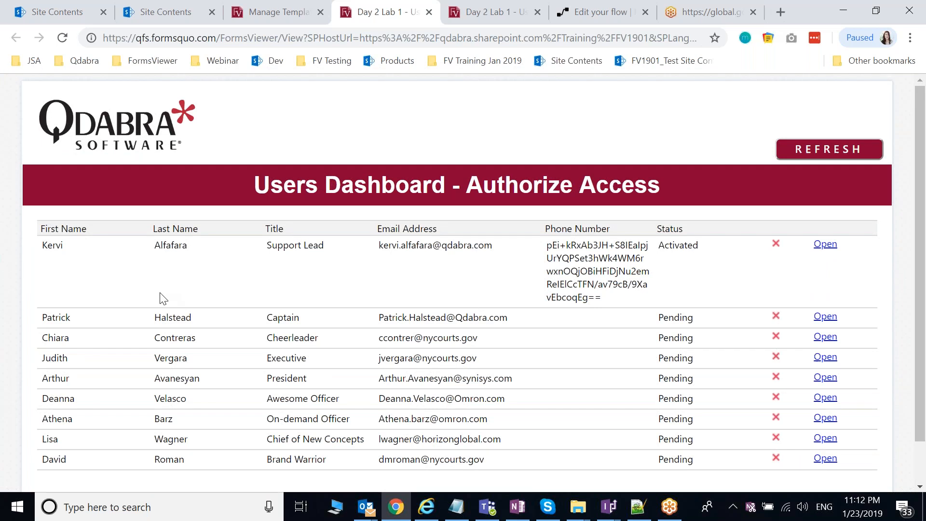
pyautogui.scroll(-1, 164, 298)
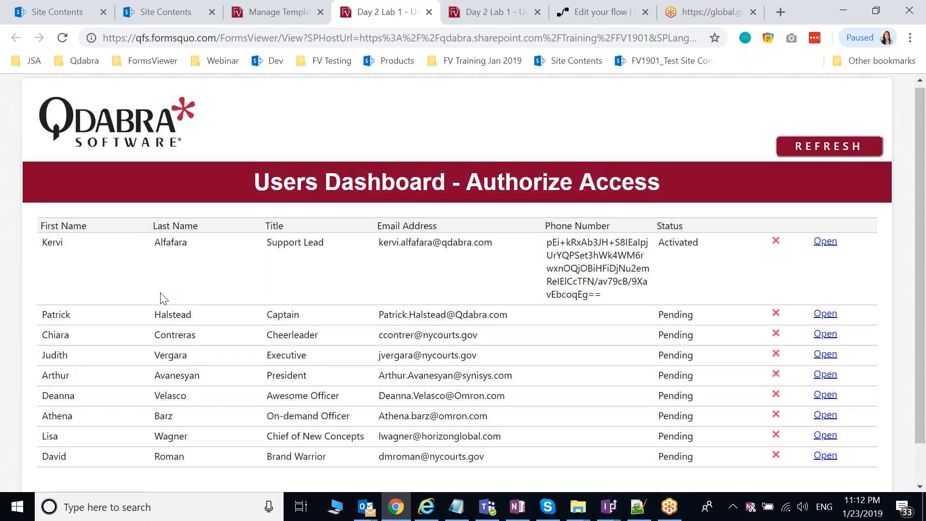
pyautogui.scroll(-2, 163, 299)
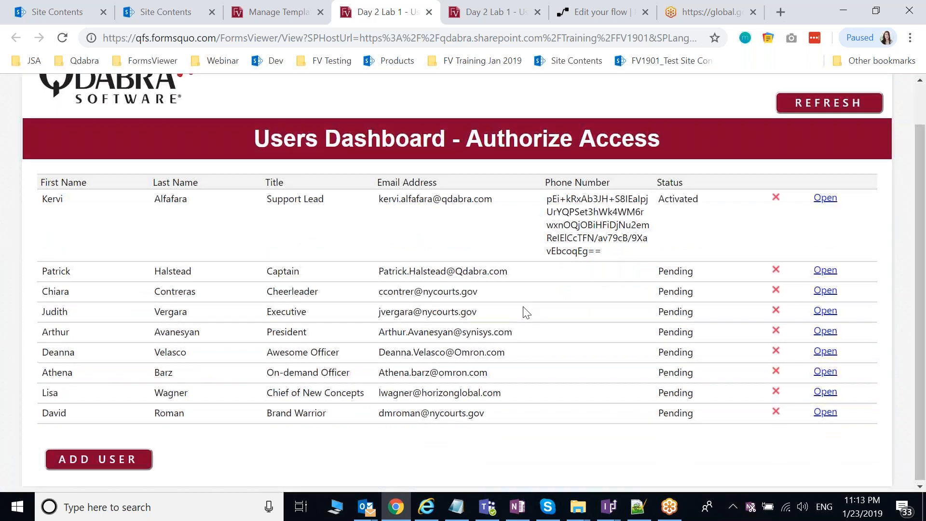
pyautogui.scroll(1, 526, 313)
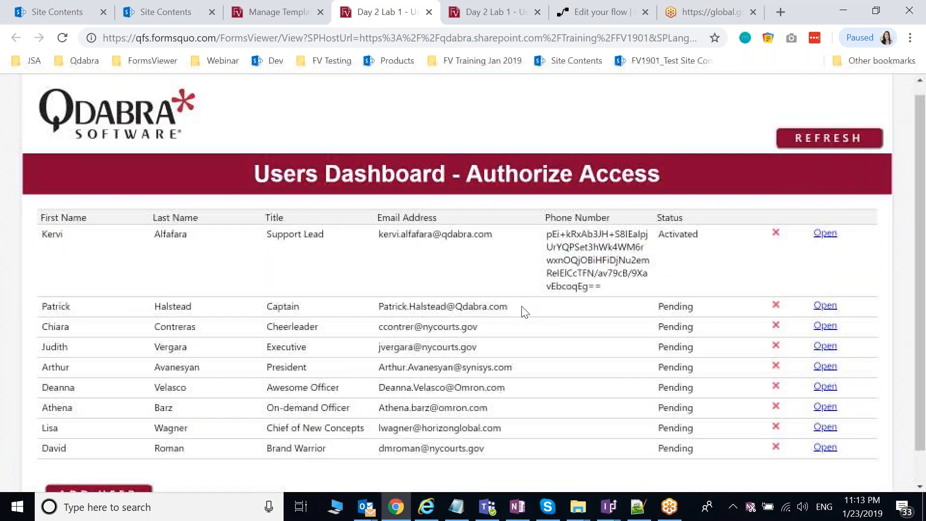
pyautogui.scroll(-1, 525, 312)
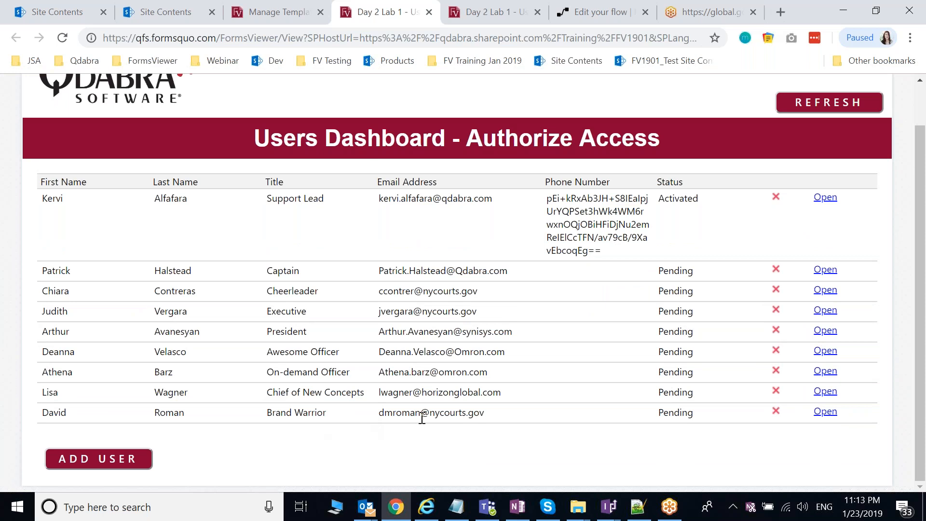
# Step: Add a new user row with the person's first name, last name, e-mail and title Software Tester
pyautogui.click(125, 465)
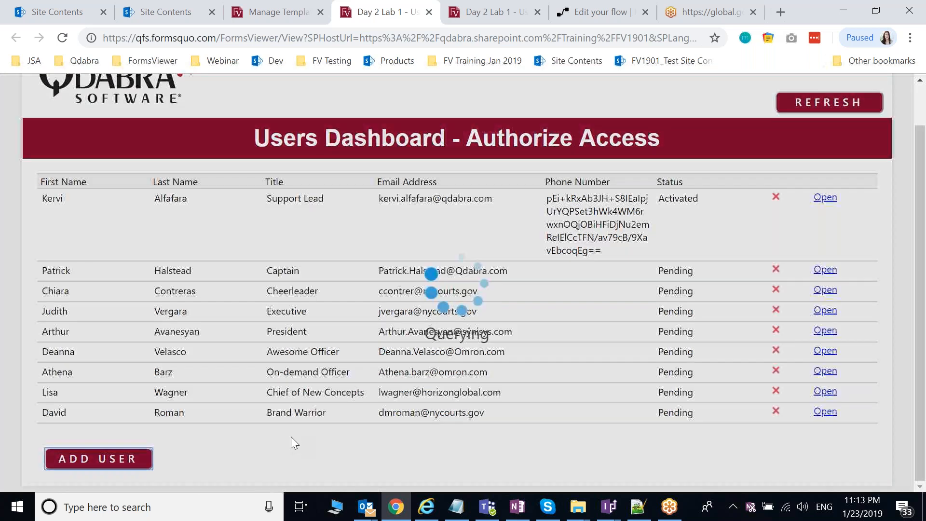
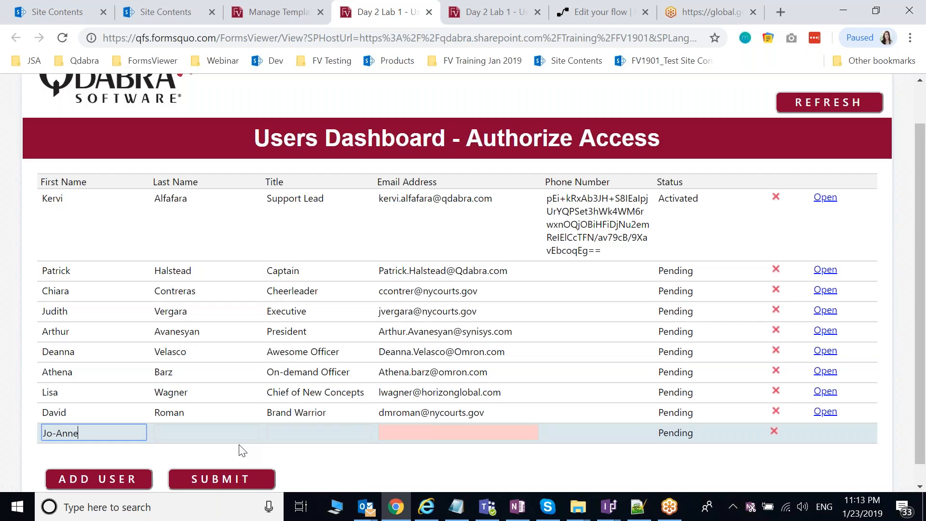
pyautogui.press('Tab')
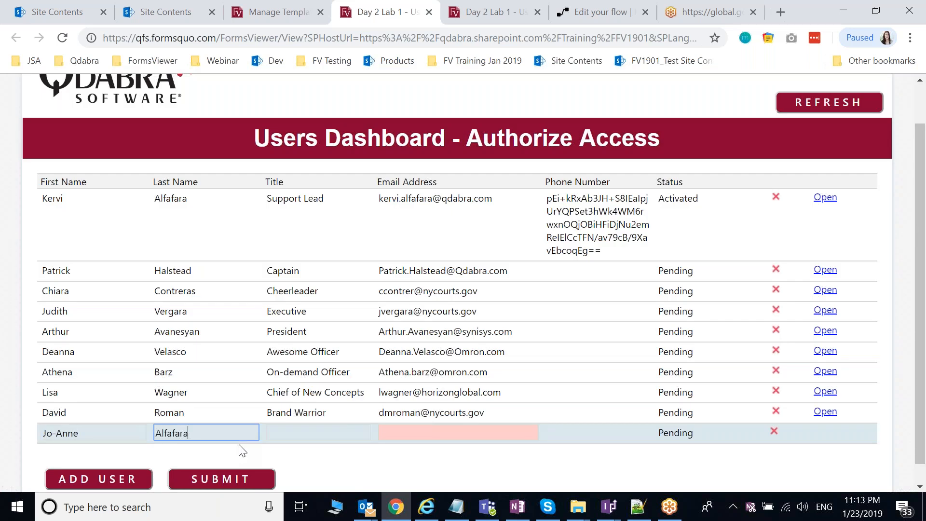
pyautogui.press('Tab')
pyautogui.write('Sof')
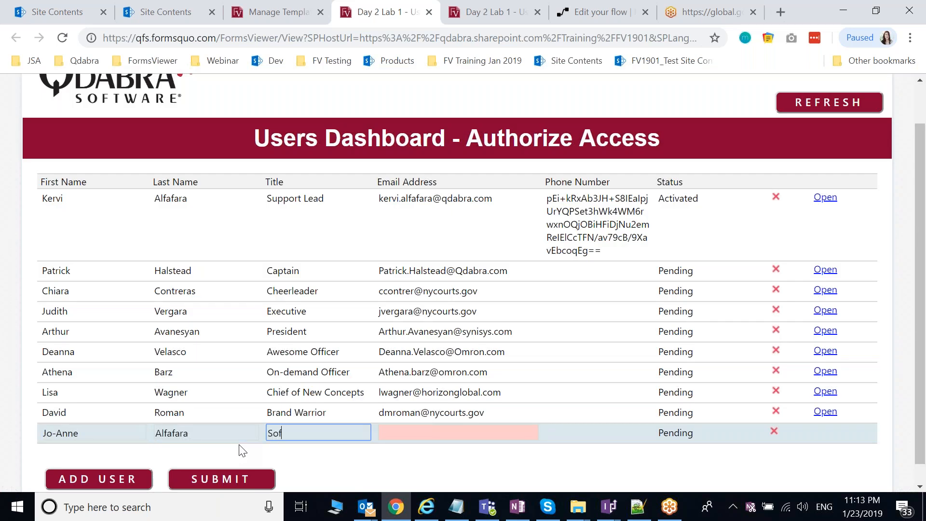
pyautogui.write('tware Tester')
pyautogui.press('Tab')
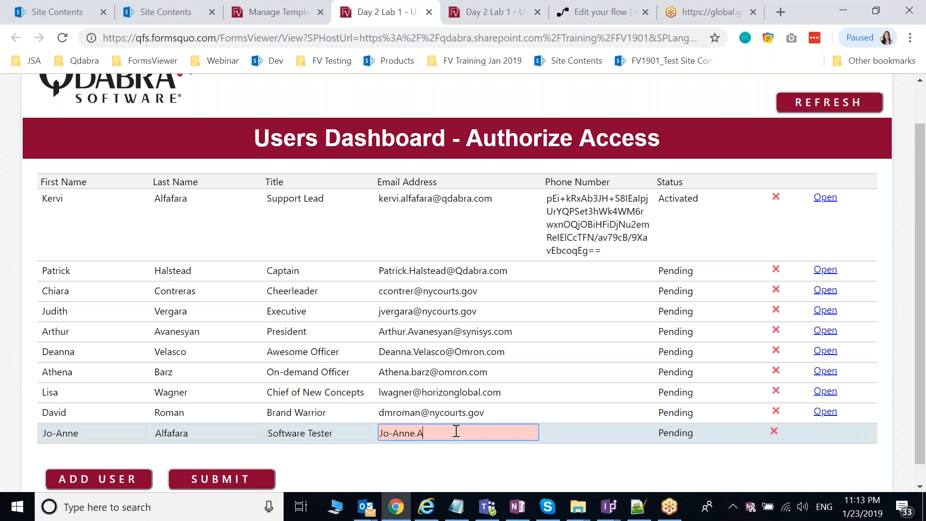
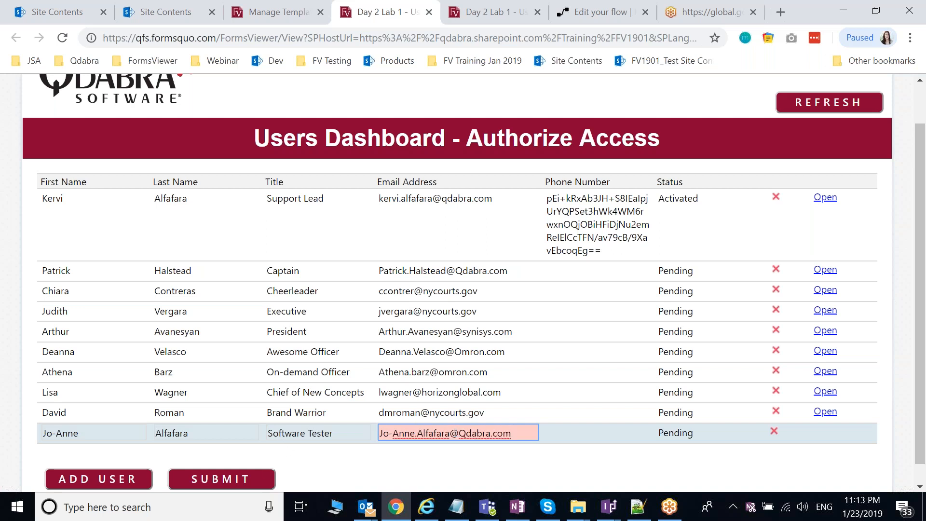
# Step: Submit the new user and dismiss the users-added confirmation
pyautogui.click(244, 479)
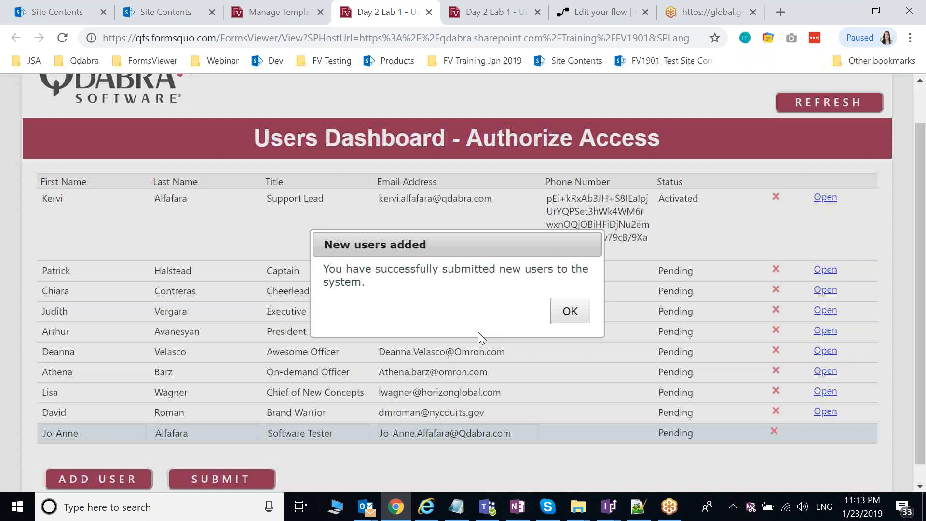
pyautogui.click(565, 319)
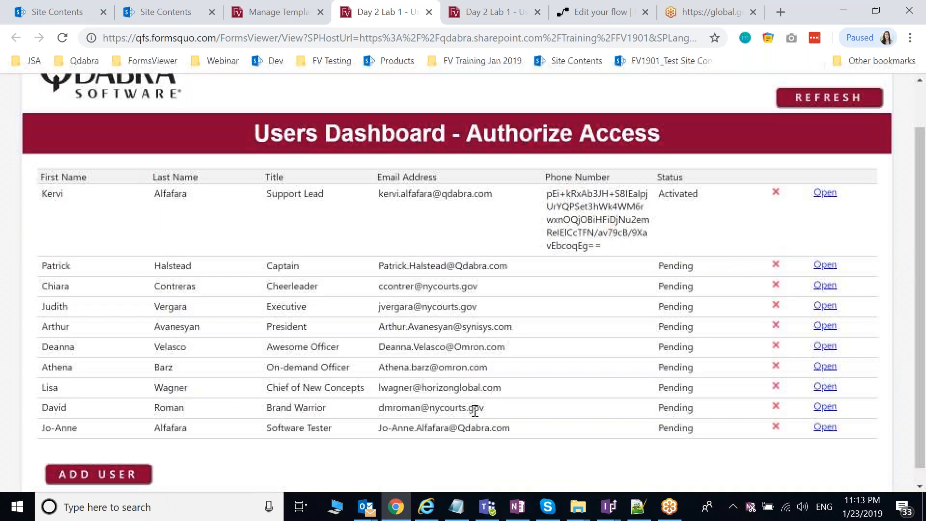
pyautogui.scroll(1, 476, 410)
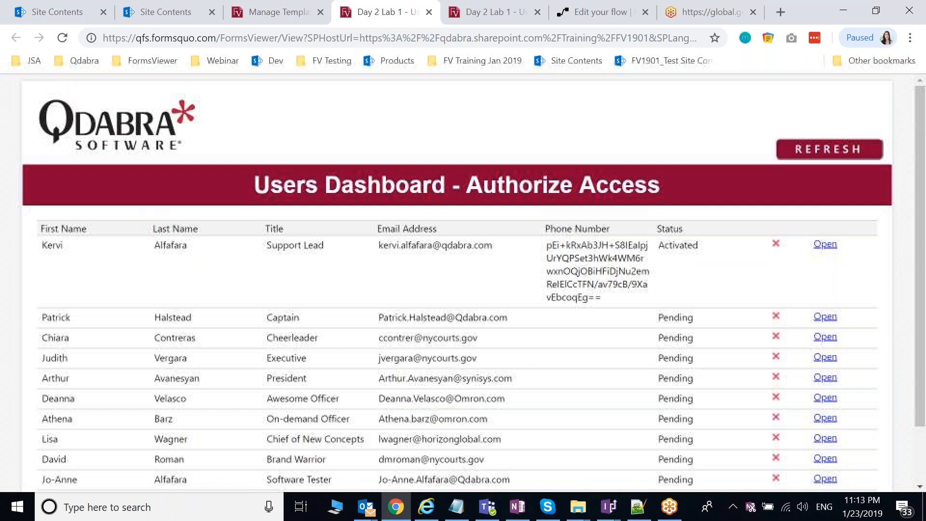
# Step: In the SharePoint Users list, confirm the new Software Tester appears as item 19, Pending
pyautogui.click(176, 18)
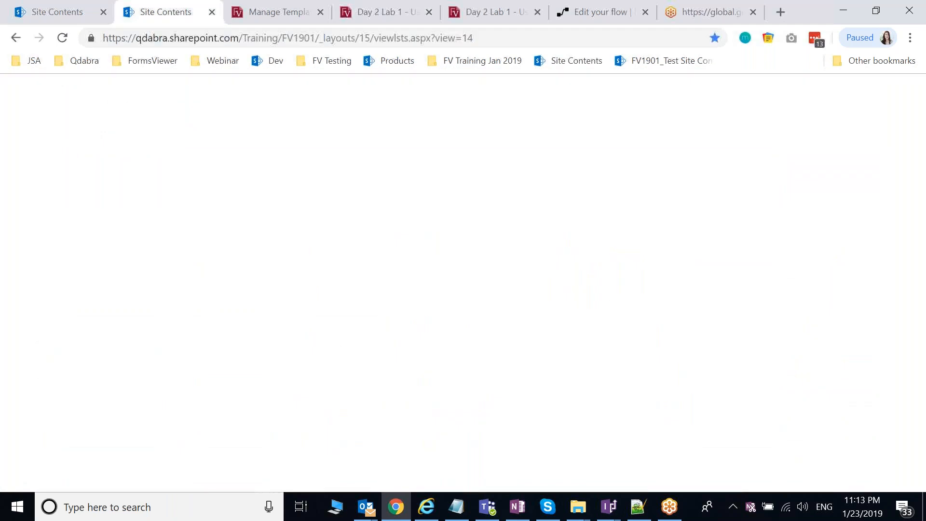
pyautogui.click(250, 421)
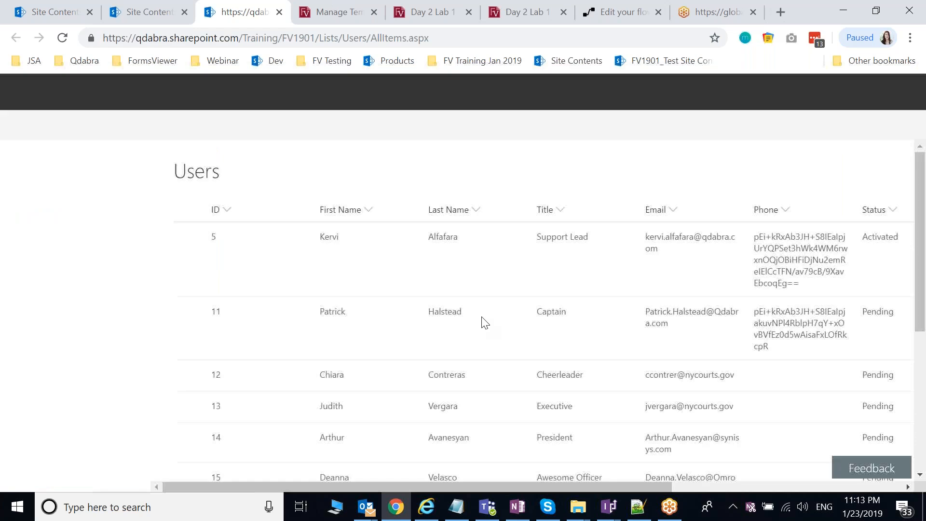
pyautogui.scroll(-2, 622, 312)
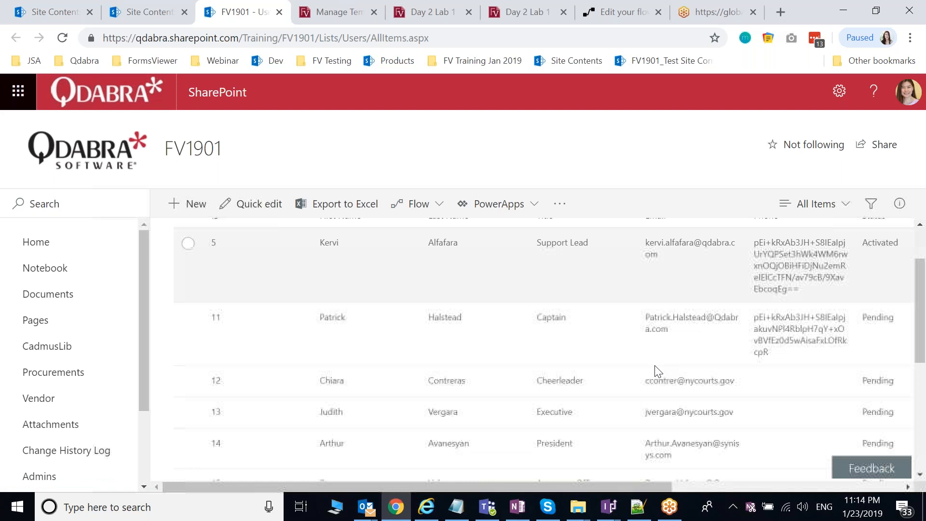
pyautogui.scroll(-1, 657, 371)
pyautogui.scroll(-2, 641, 369)
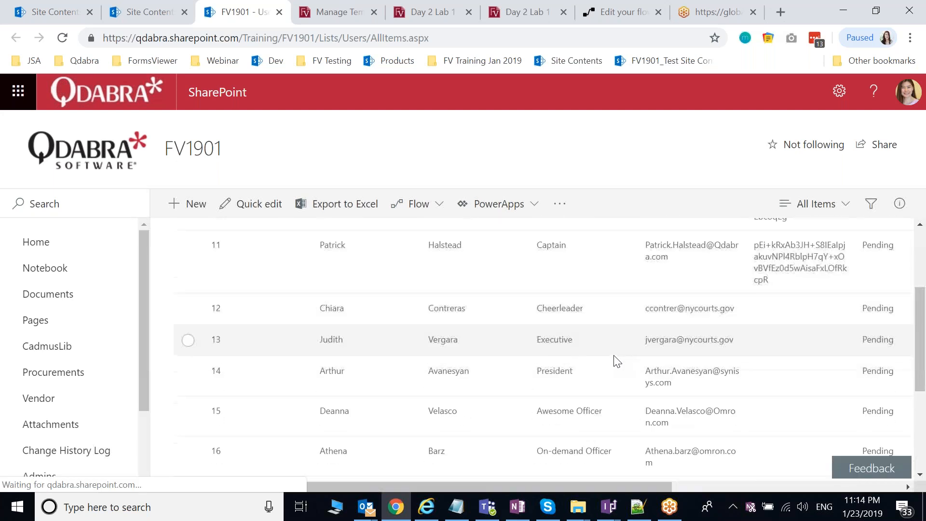
pyautogui.scroll(-3, 762, 301)
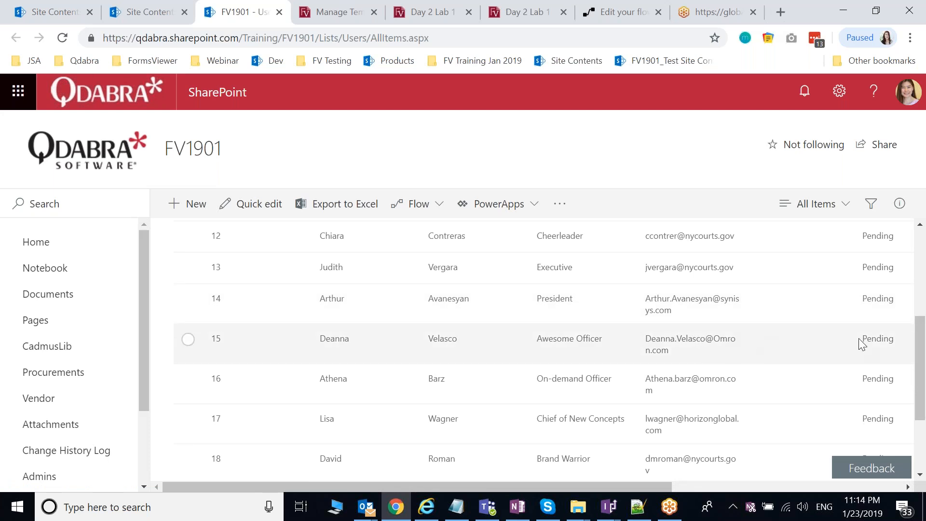
pyautogui.scroll(-1, 859, 339)
pyautogui.scroll(-2, 859, 340)
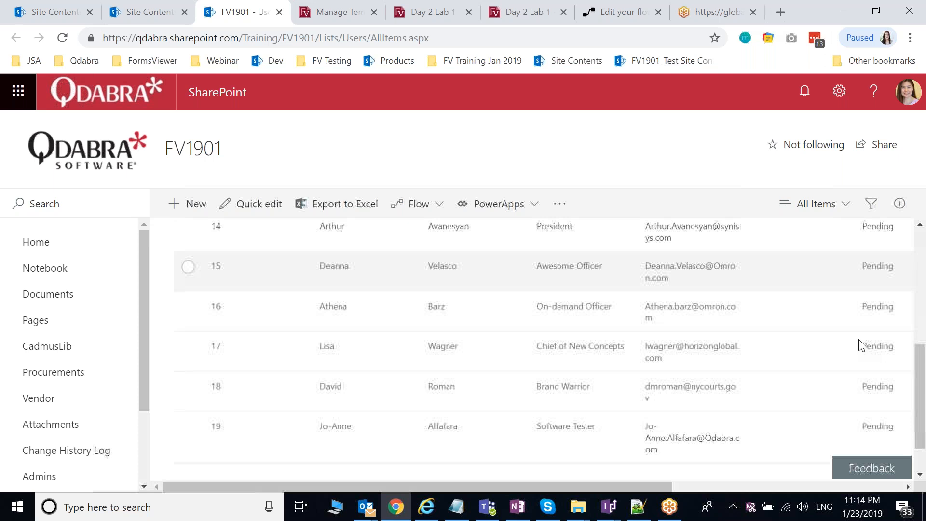
pyautogui.scroll(-1, 861, 344)
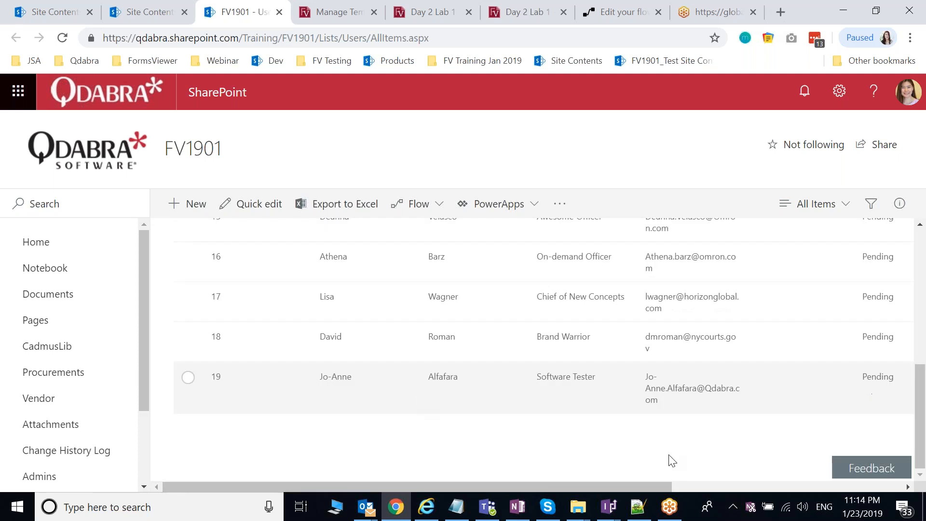
pyautogui.click(368, 507)
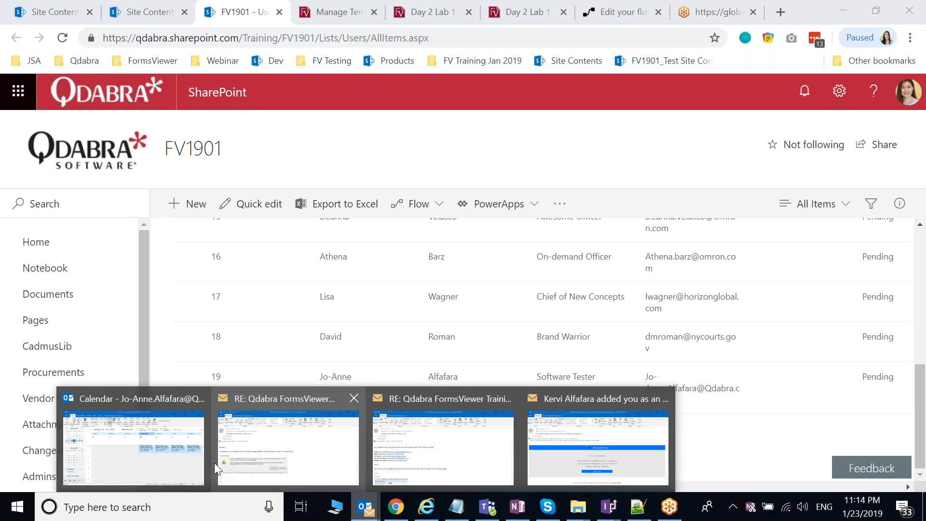
pyautogui.click(177, 456)
# Step: In the Outlook Inbox, open the Flow activation email and follow its 'here' link
pyautogui.click(13, 460)
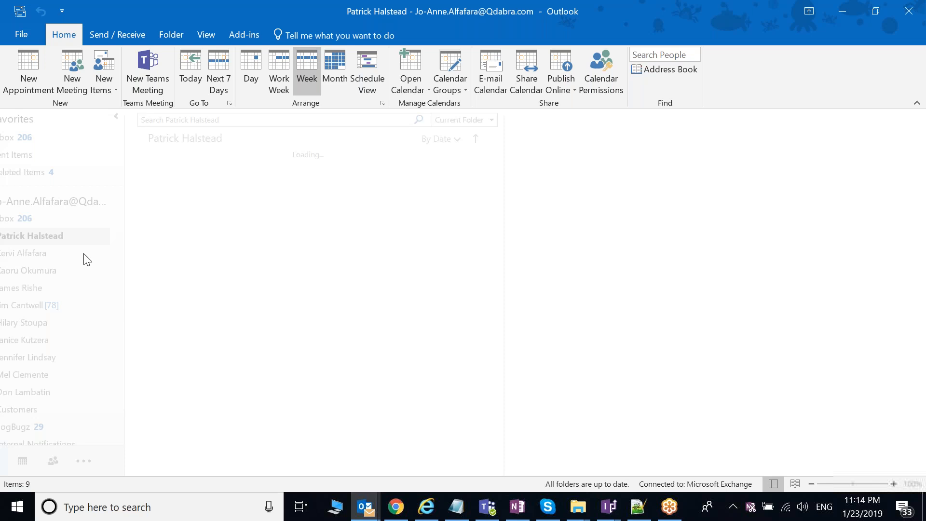
pyautogui.click(16, 221)
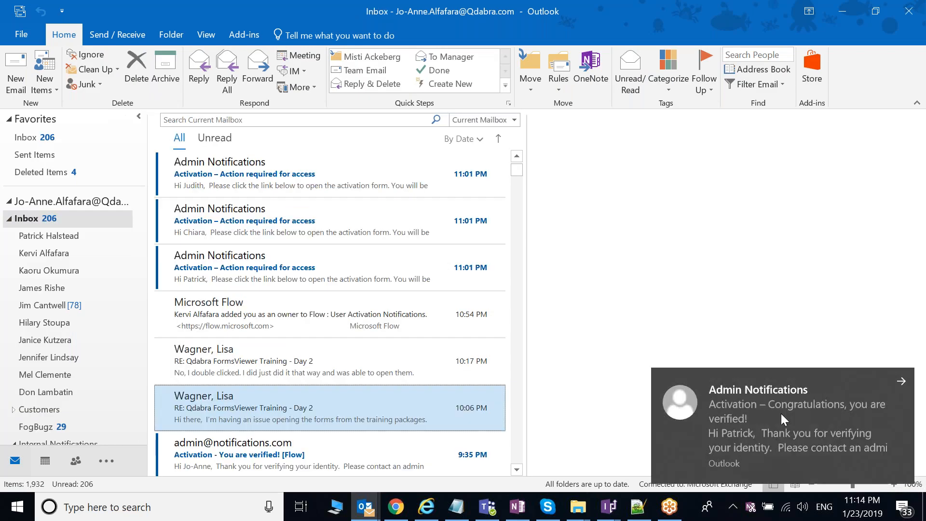
pyautogui.click(781, 413)
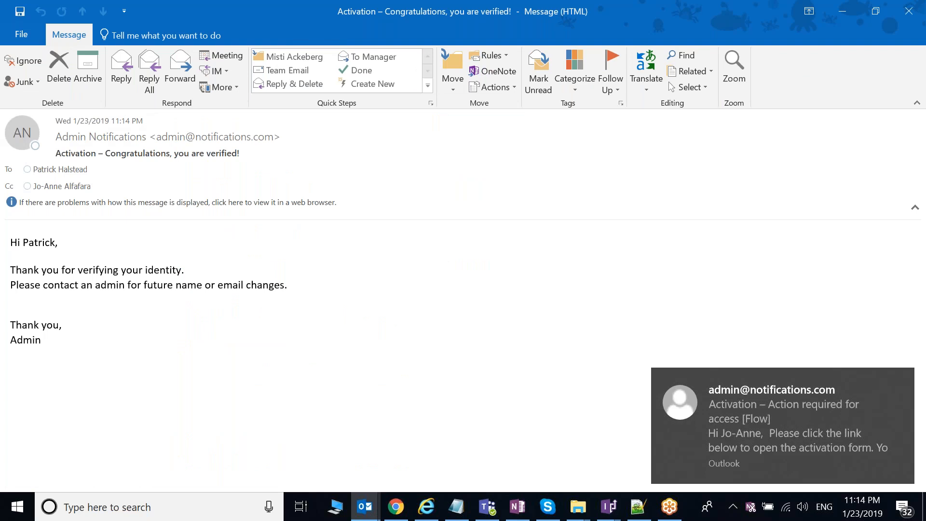
pyautogui.press('Escape')
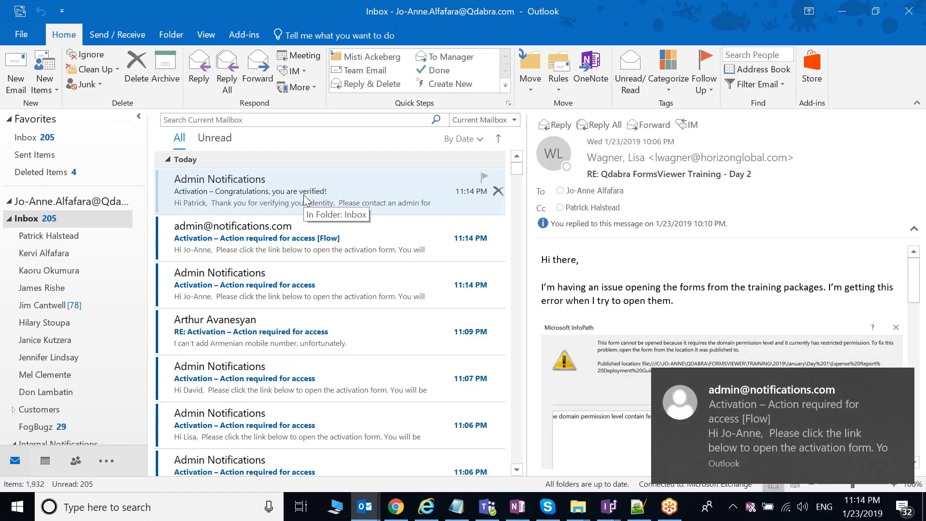
pyautogui.doubleClick(354, 239)
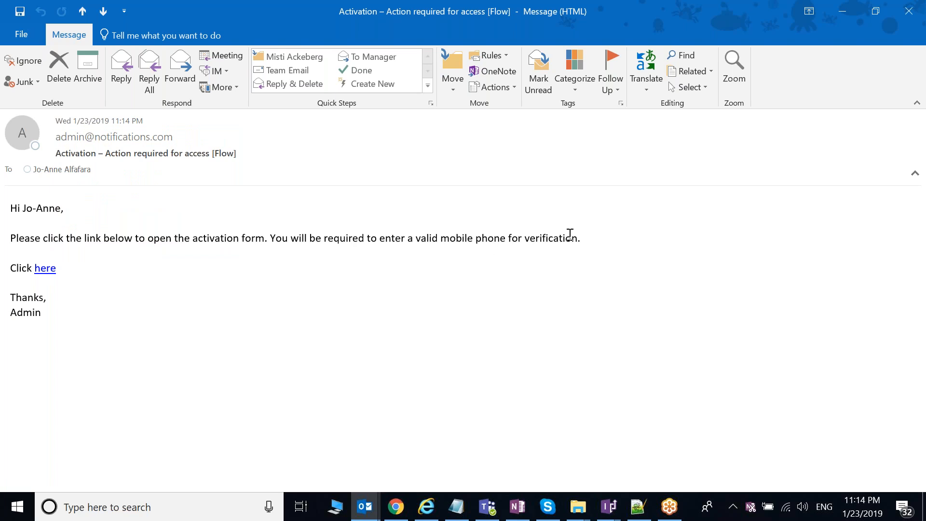
pyautogui.click(48, 274)
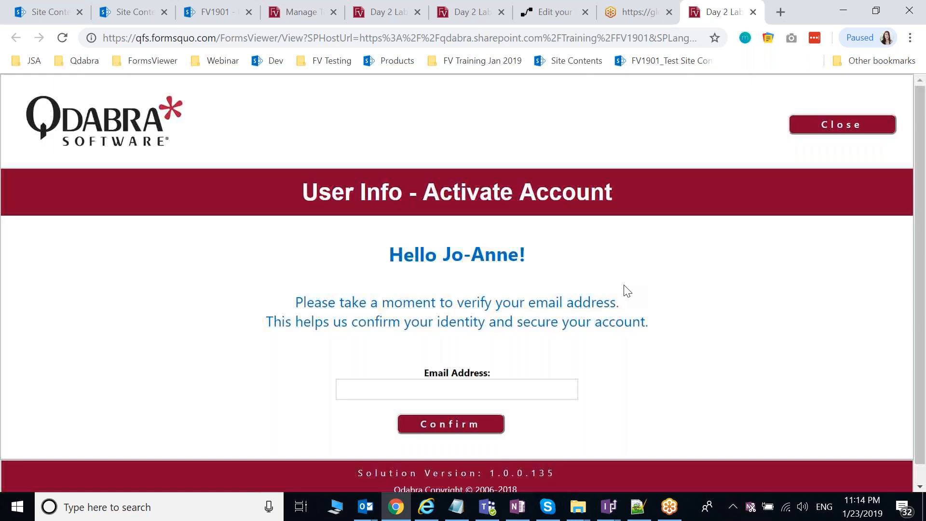
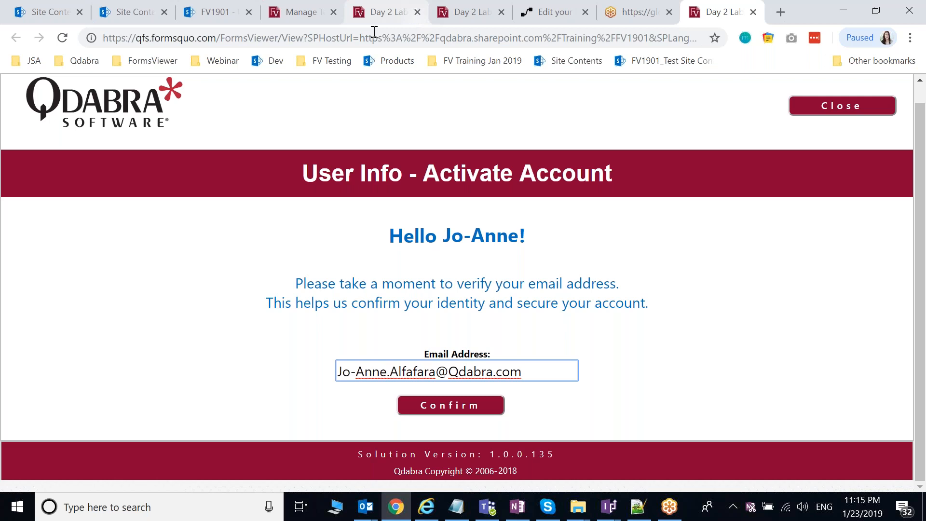
# Step: Enter the user's e-mail address on the Activate Account form and confirm it
pyautogui.click(378, 14)
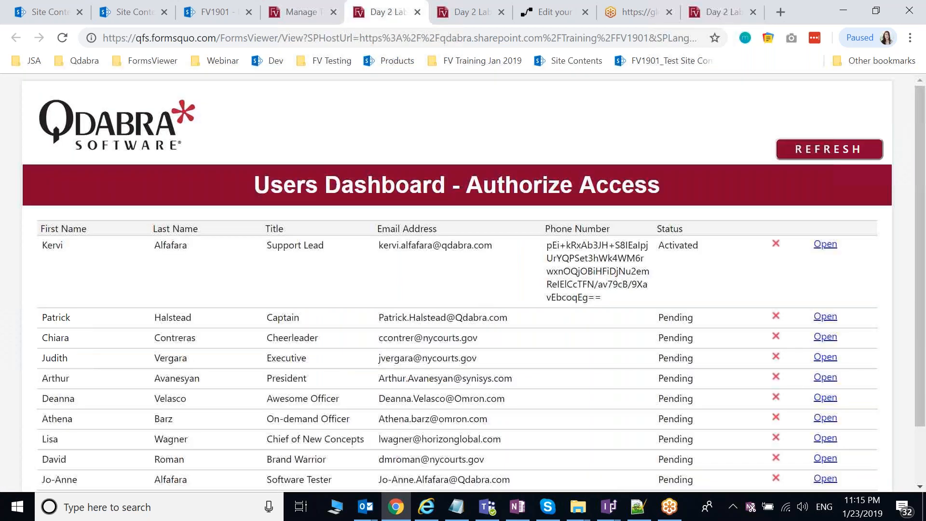
pyautogui.click(714, 12)
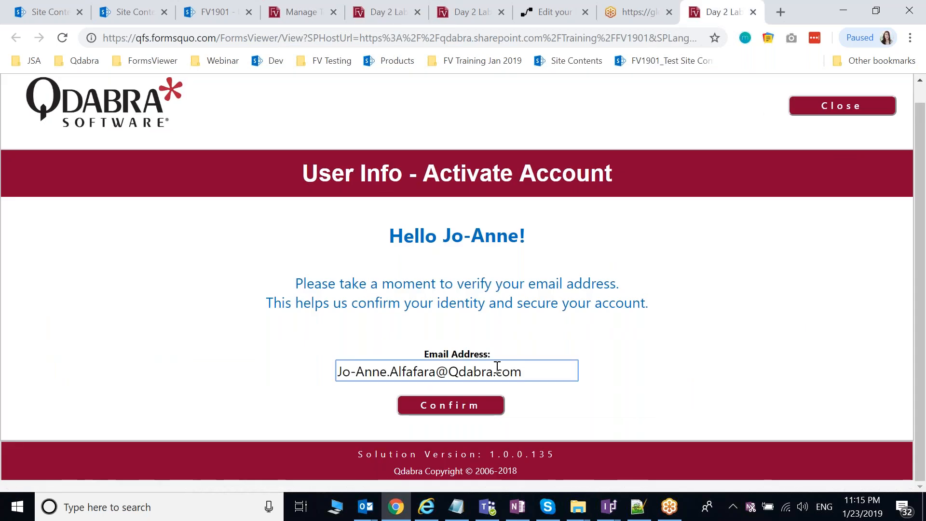
pyautogui.moveTo(530, 377); pyautogui.dragTo(337, 378)
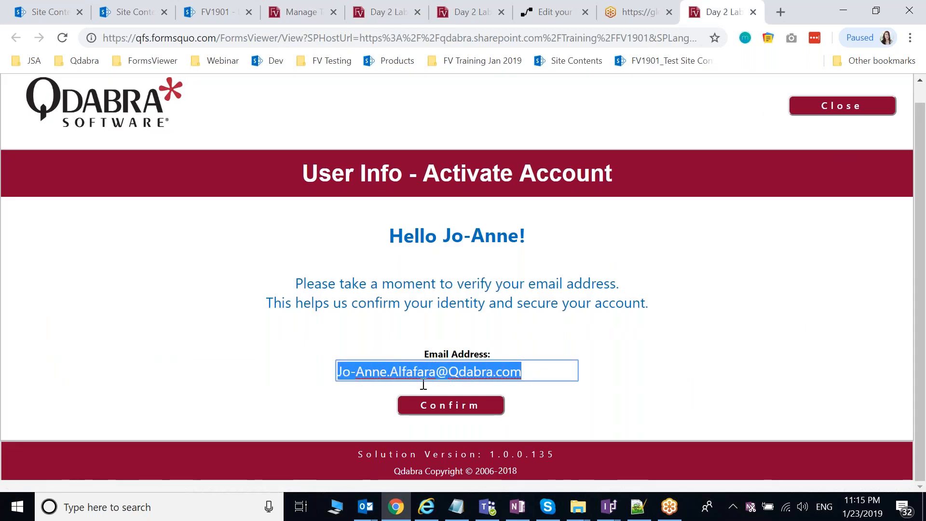
pyautogui.click(465, 415)
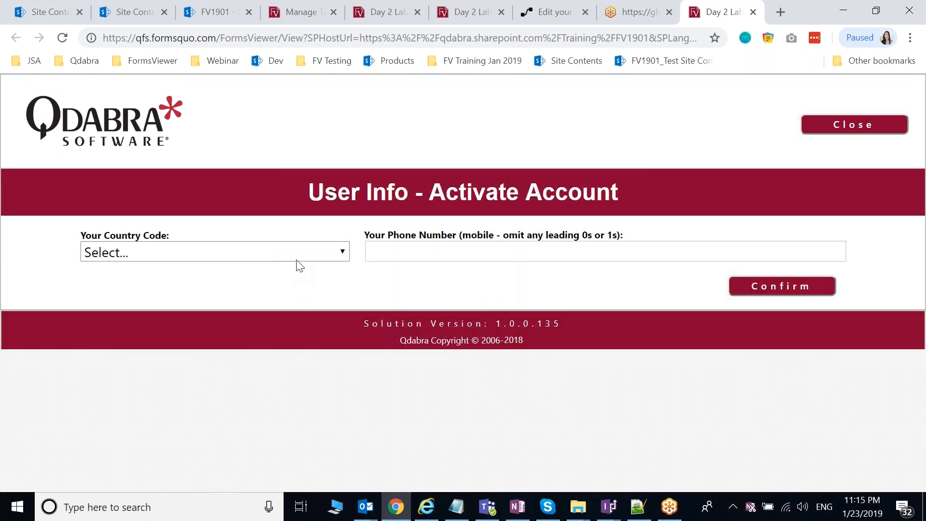
# Step: Choose Philippines (+63) as the country code and enter the user's mobile number
pyautogui.click(314, 255)
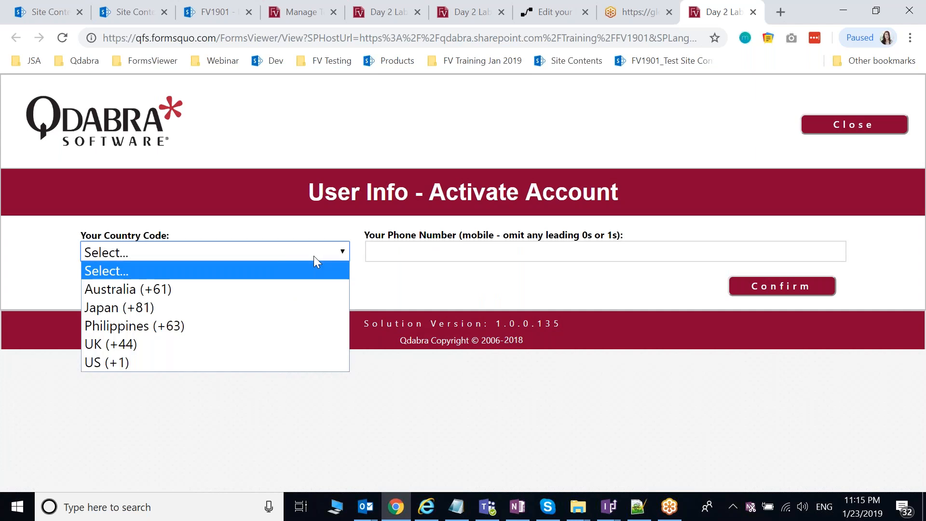
pyautogui.click(176, 328)
pyautogui.click(428, 254)
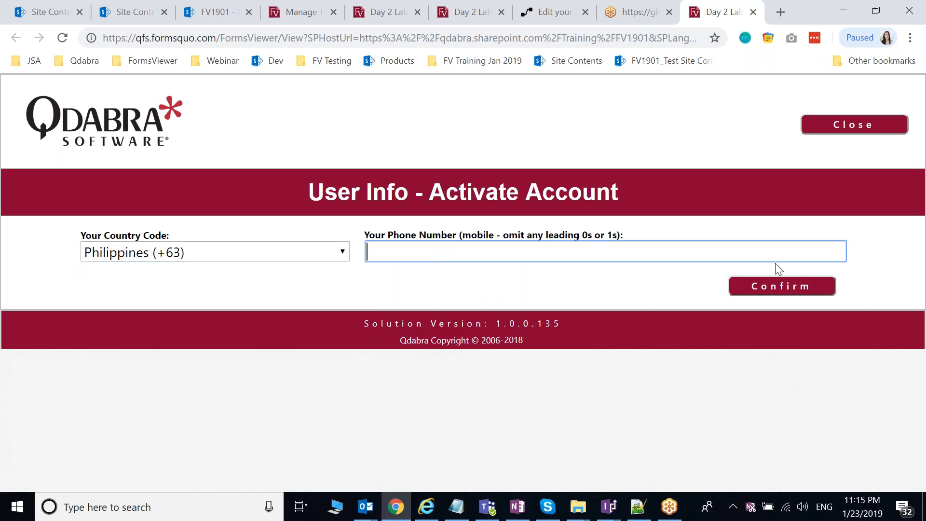
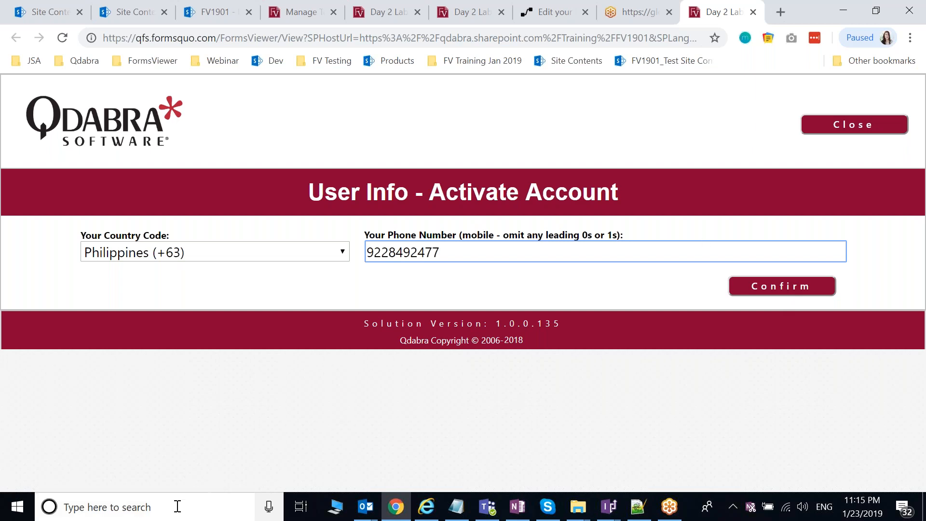
pyautogui.click(176, 505)
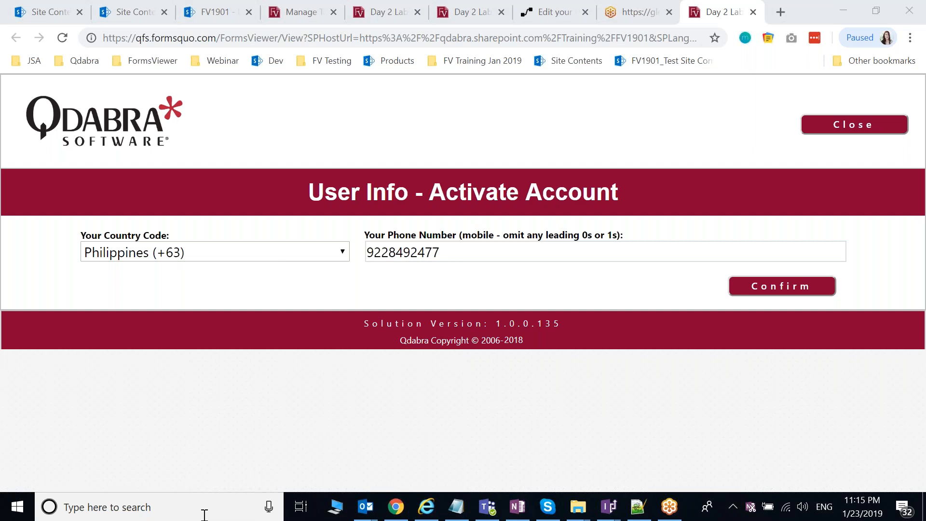
# Step: Launch the Connect app to mirror the phone, then return to the activation form
pyautogui.write('co')
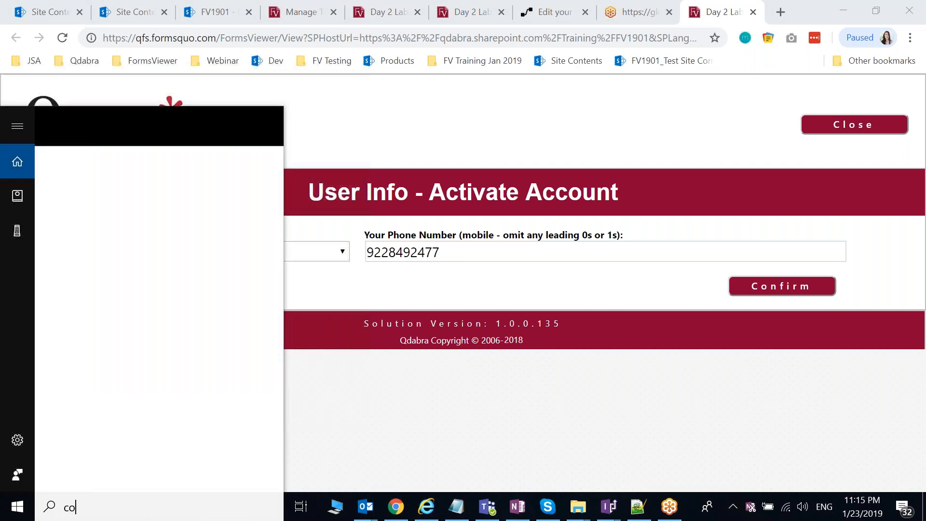
pyautogui.write('nn')
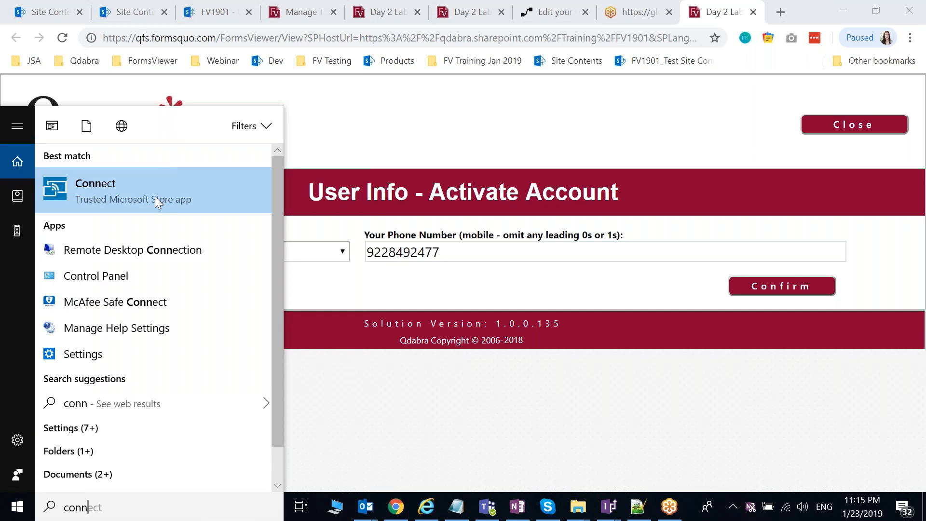
pyautogui.write('ect')
pyautogui.press('Return')
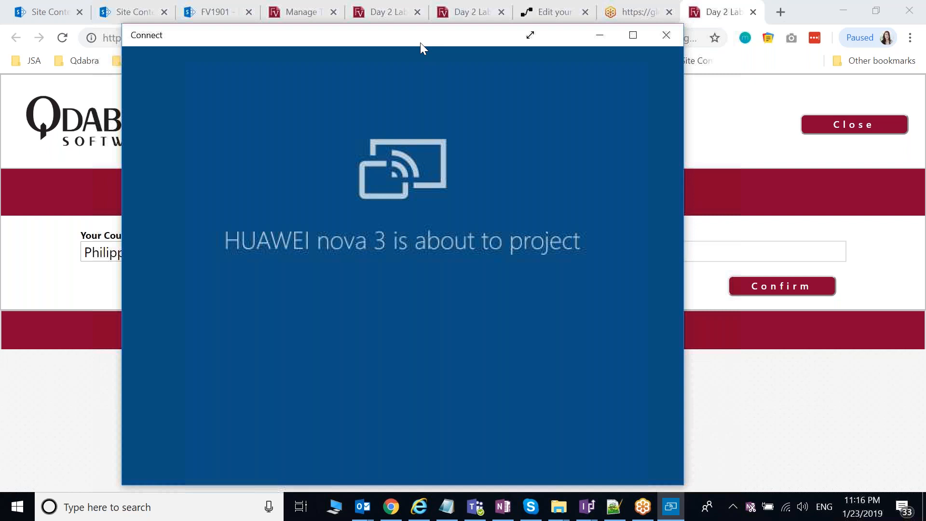
pyautogui.moveTo(421, 42); pyautogui.dragTo(452, 53)
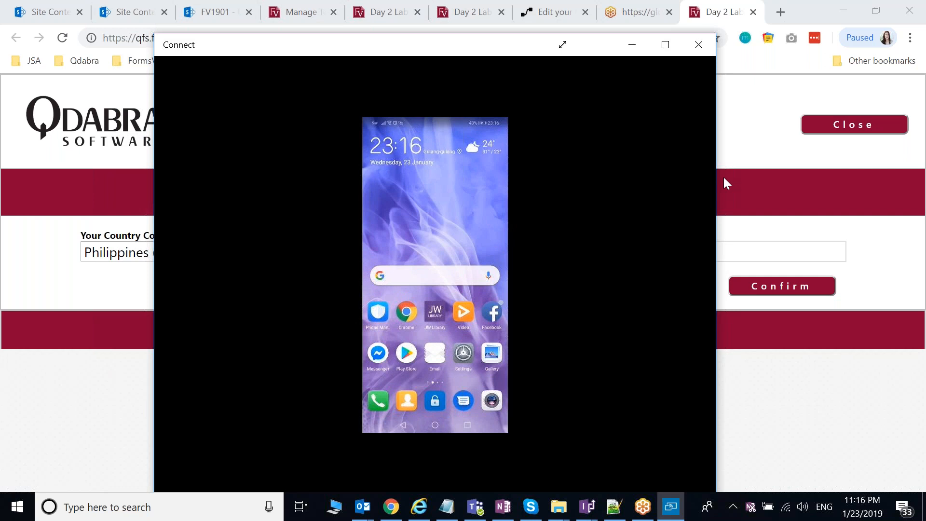
pyautogui.click(805, 408)
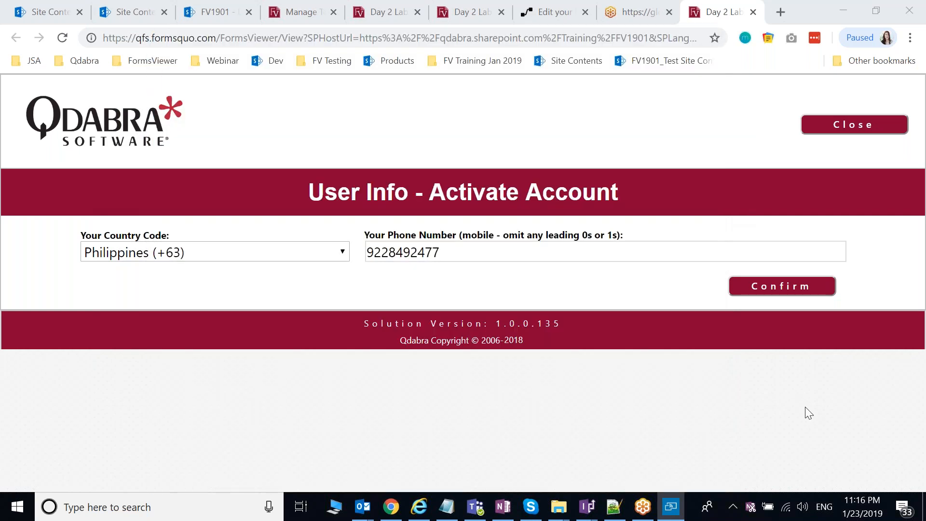
# Step: Confirm the phone number and read the SMS verification code on the mirrored phone
pyautogui.click(796, 293)
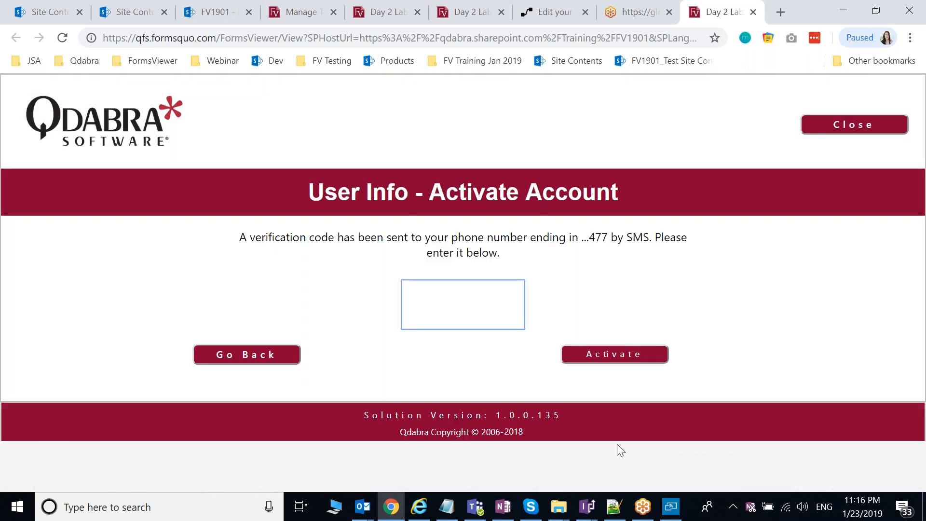
pyautogui.click(675, 514)
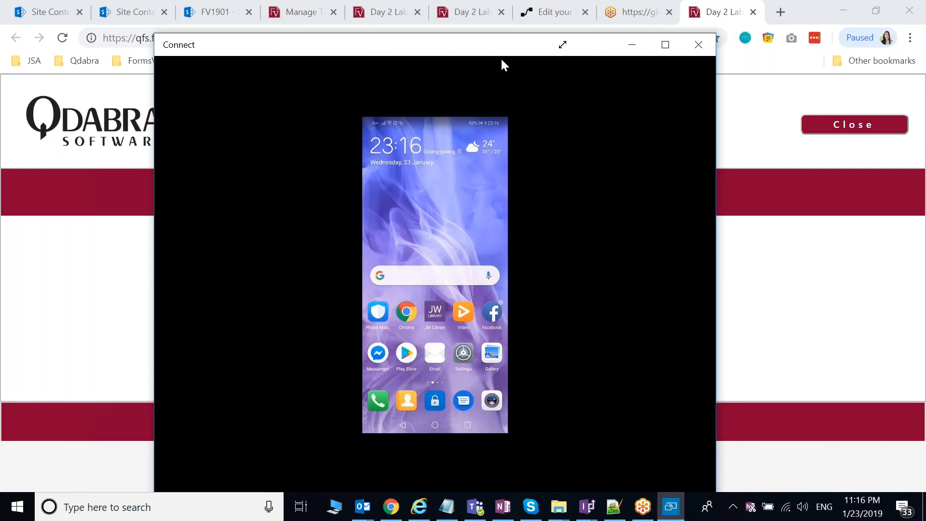
pyautogui.moveTo(487, 49); pyautogui.dragTo(467, 49)
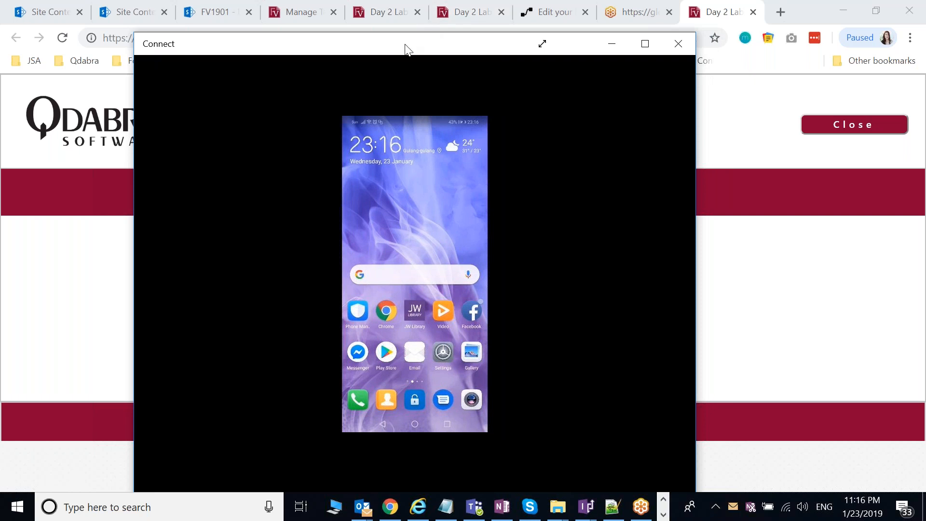
pyautogui.moveTo(408, 49); pyautogui.dragTo(404, 48)
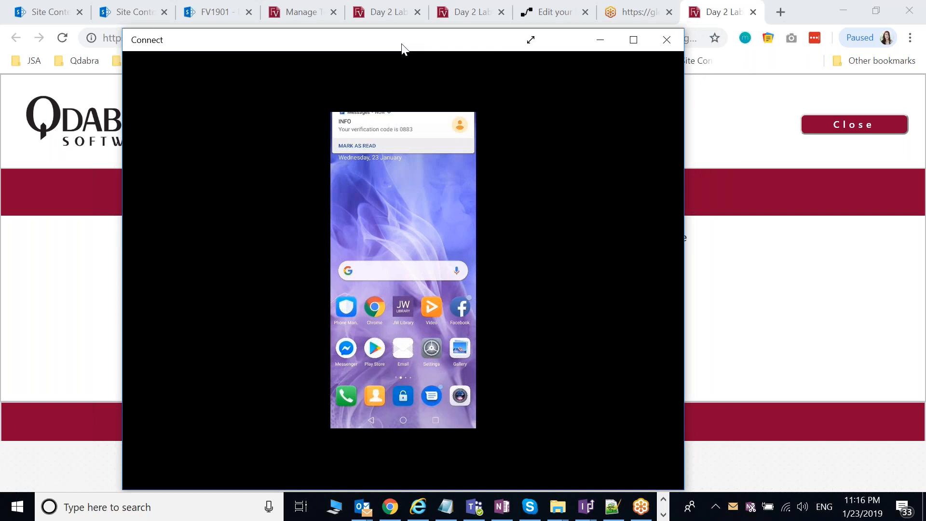
pyautogui.click(425, 134)
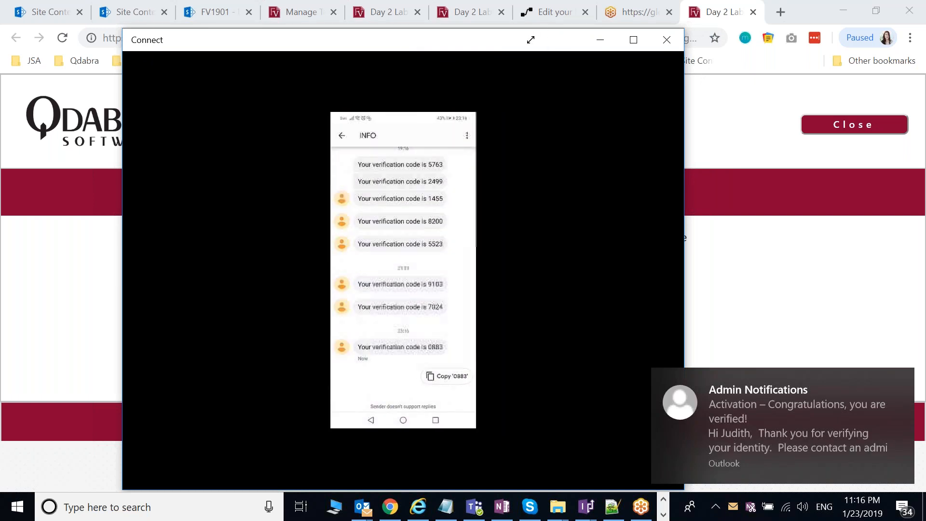
pyautogui.click(601, 39)
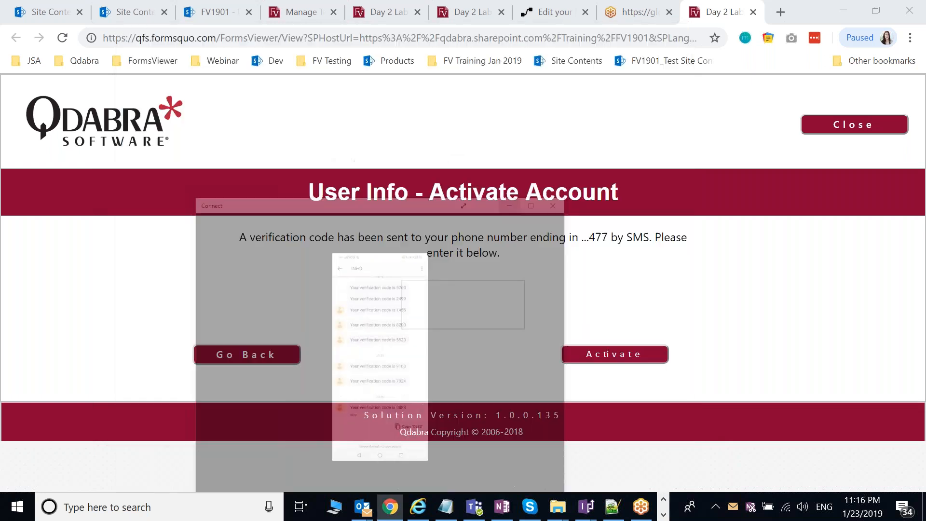
# Step: Activate the account with the SMS code, acknowledge the message, and return to the Users Dashboard
pyautogui.click(604, 347)
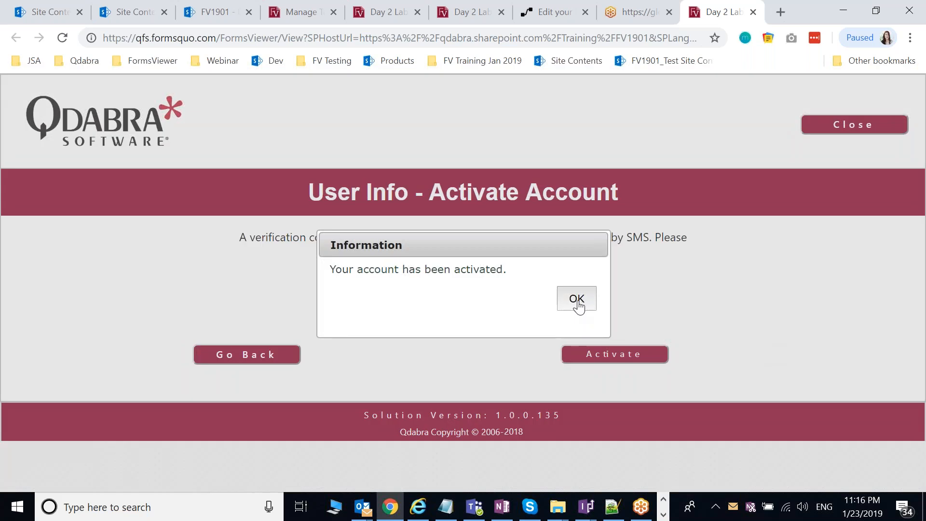
pyautogui.click(577, 300)
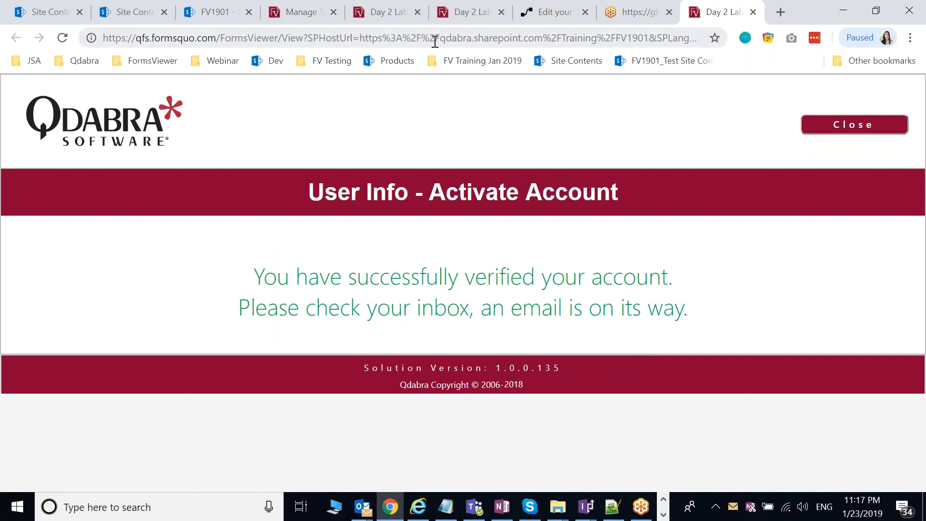
pyautogui.click(467, 11)
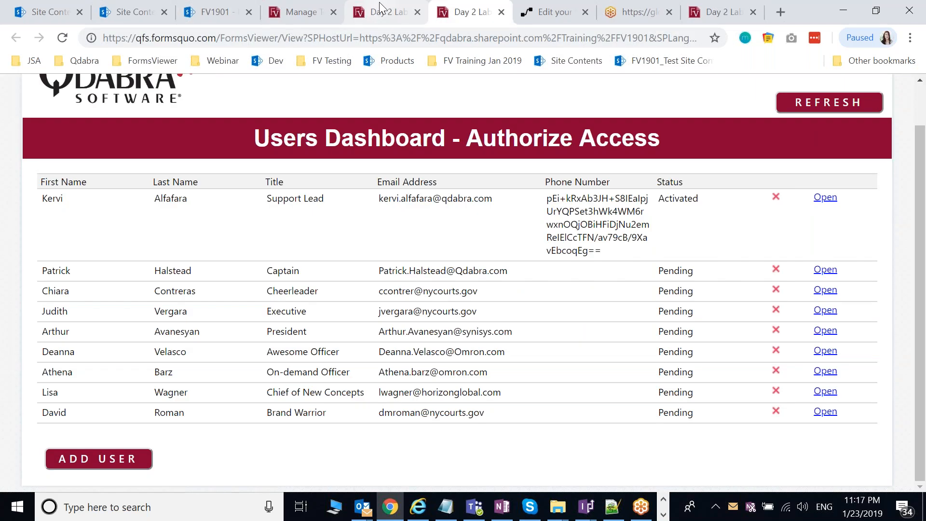
# Step: Reload the SharePoint Users list and scroll to item 19, the Software Tester, now Activated
pyautogui.click(299, 11)
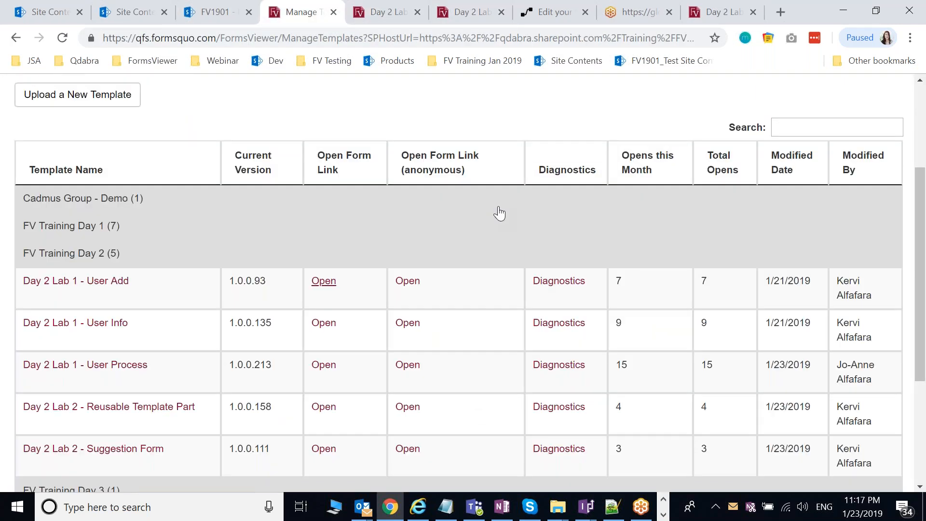
pyautogui.click(212, 12)
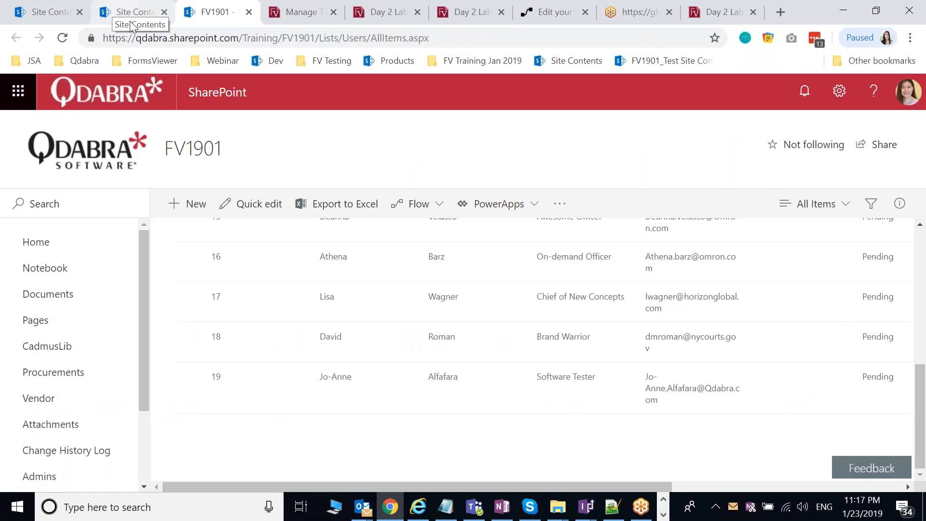
pyautogui.scroll(10, 291, 322)
pyautogui.click(62, 37)
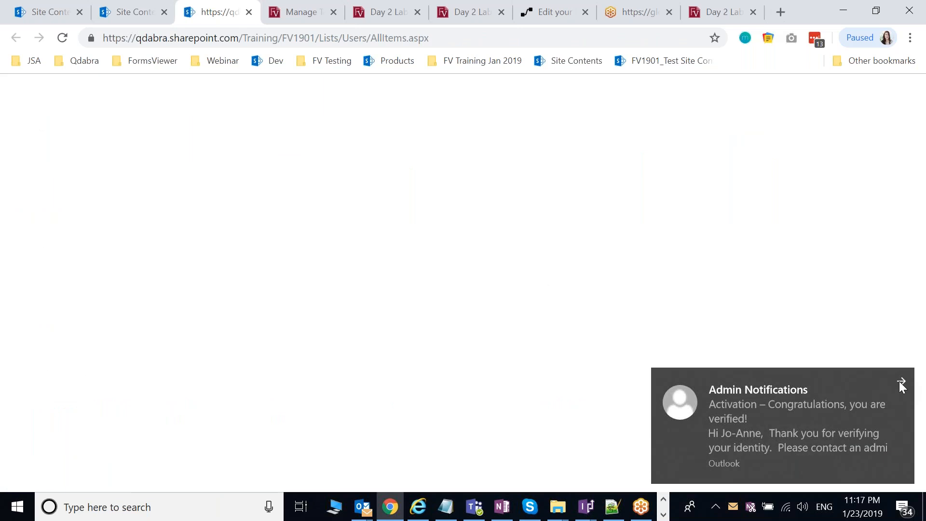
pyautogui.click(901, 382)
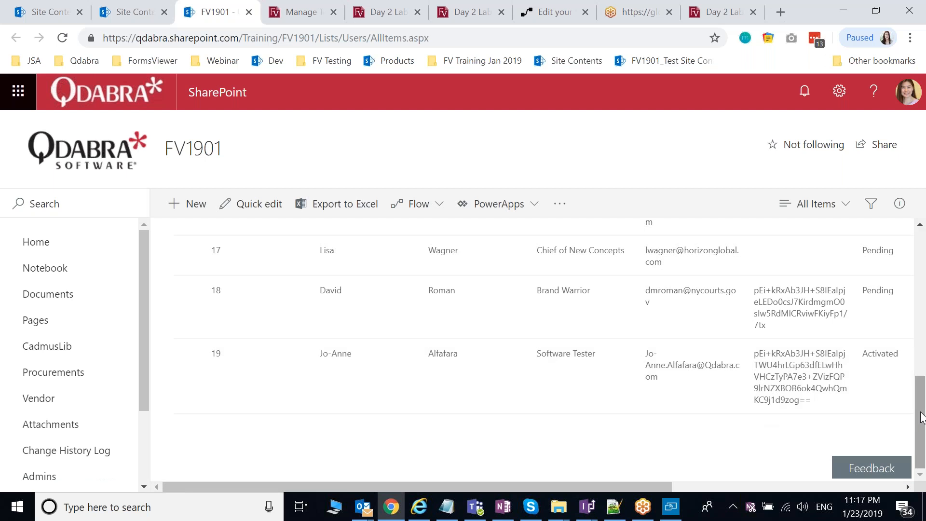
pyautogui.moveTo(922, 418); pyautogui.dragTo(924, 388)
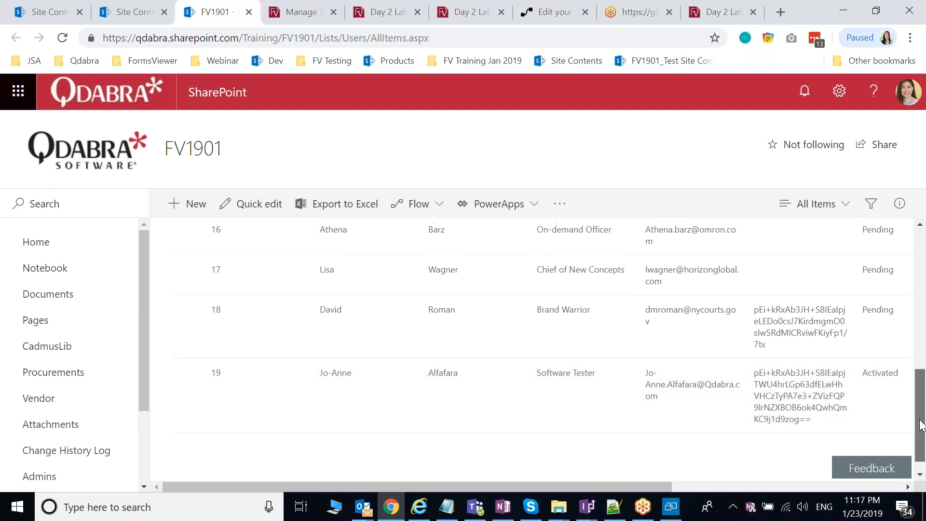
pyautogui.moveTo(921, 422); pyautogui.dragTo(924, 420)
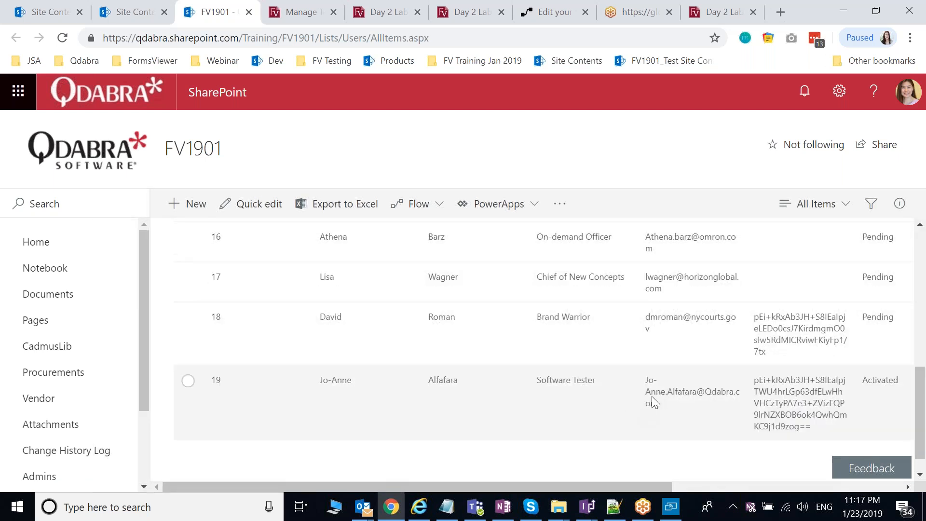
pyautogui.scroll(-1, 544, 433)
pyautogui.scroll(-1, 523, 441)
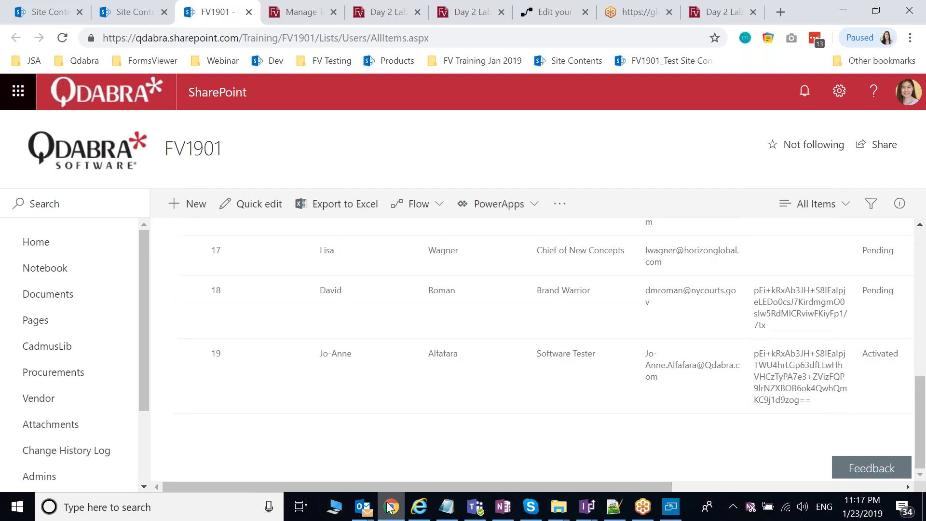
# Step: Bring the Outlook Inbox window forward and go to Sent Items
pyautogui.click(363, 514)
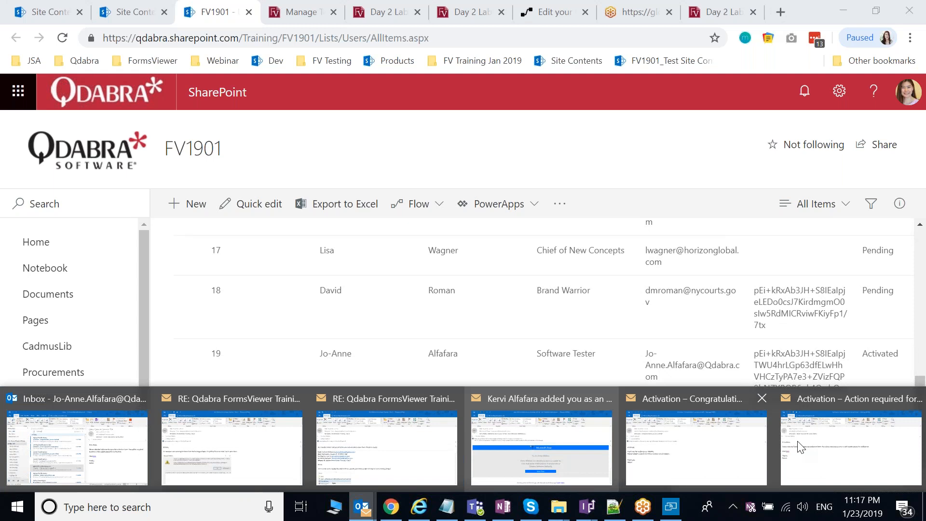
pyautogui.moveTo(381, 472)
pyautogui.moveTo(263, 477)
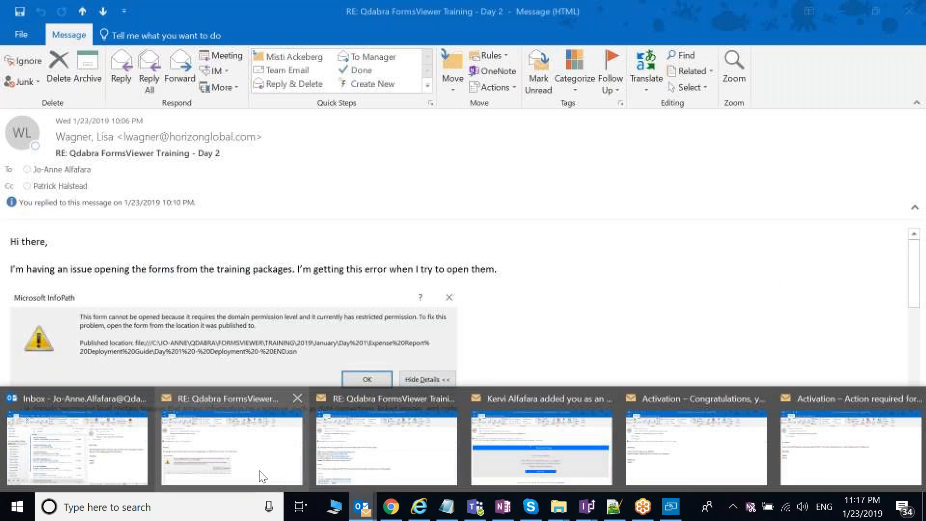
pyautogui.moveTo(83, 481)
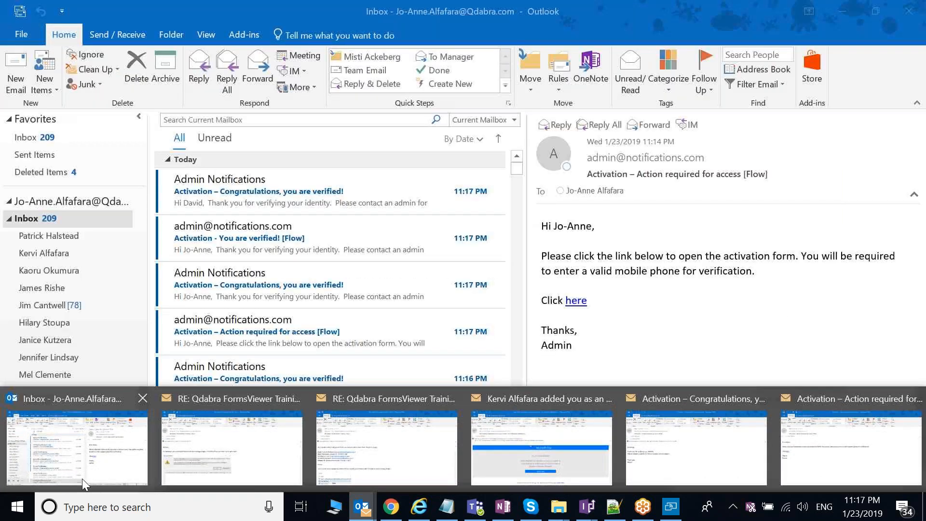
pyautogui.click(82, 478)
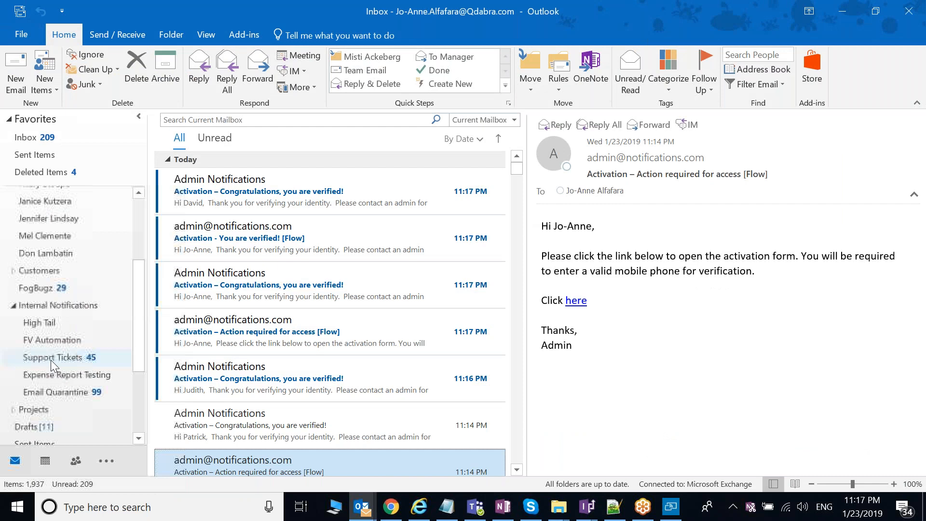
pyautogui.scroll(-2, 51, 360)
pyautogui.click(46, 340)
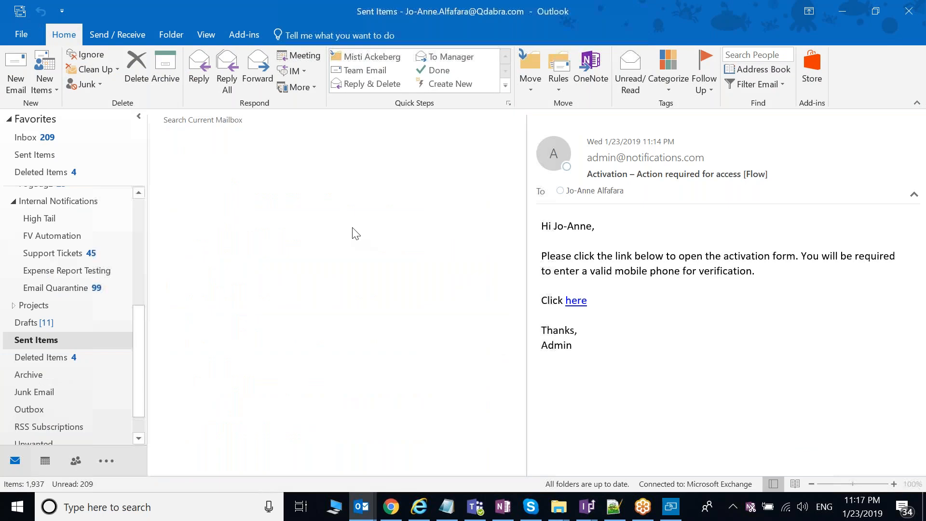
# Step: Open the Day 2 training email and follow its FormsViewer form link
pyautogui.click(501, 314)
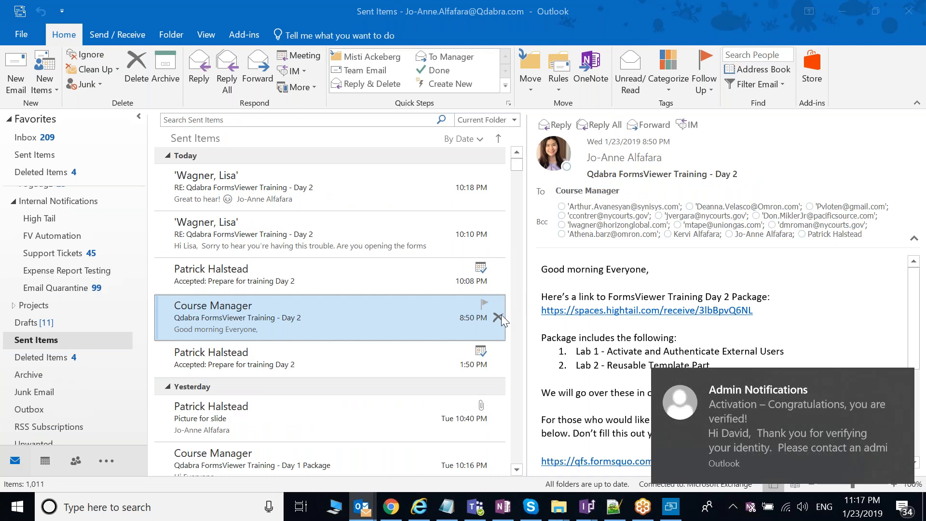
pyautogui.doubleClick(502, 315)
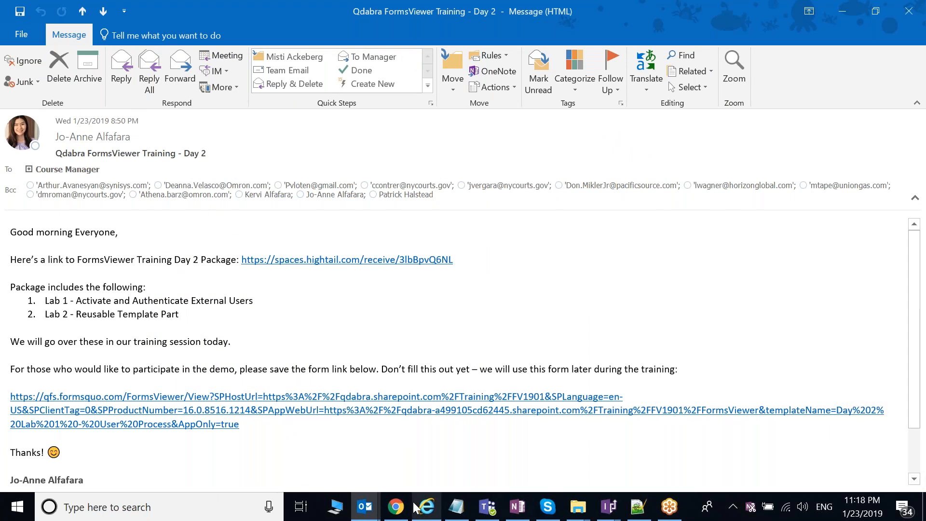
pyautogui.moveTo(414, 507)
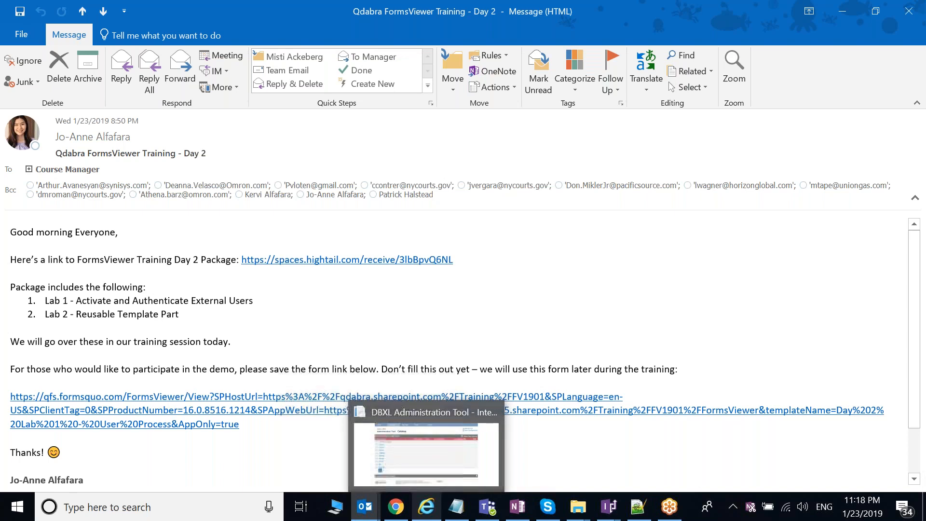
pyautogui.click(564, 411)
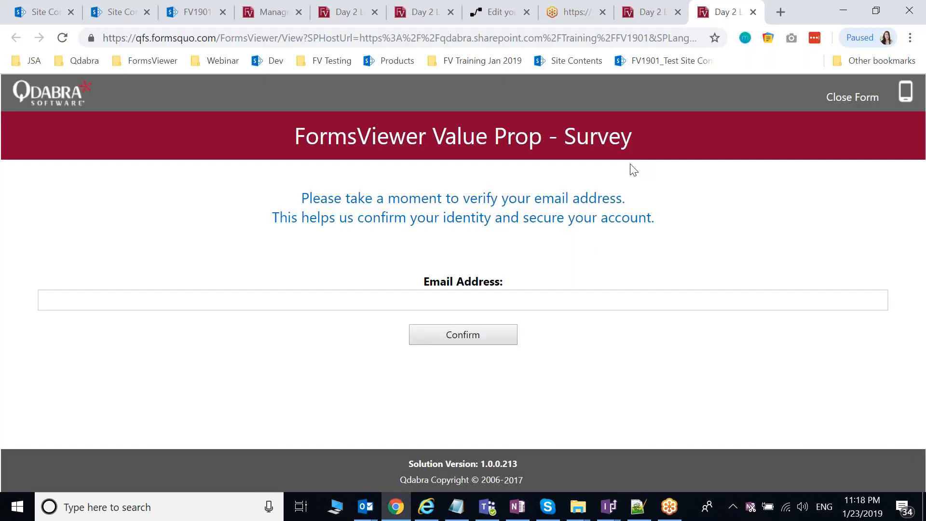
# Step: Verify the user's e-mail address and the last four digits of their phone number
pyautogui.click(592, 305)
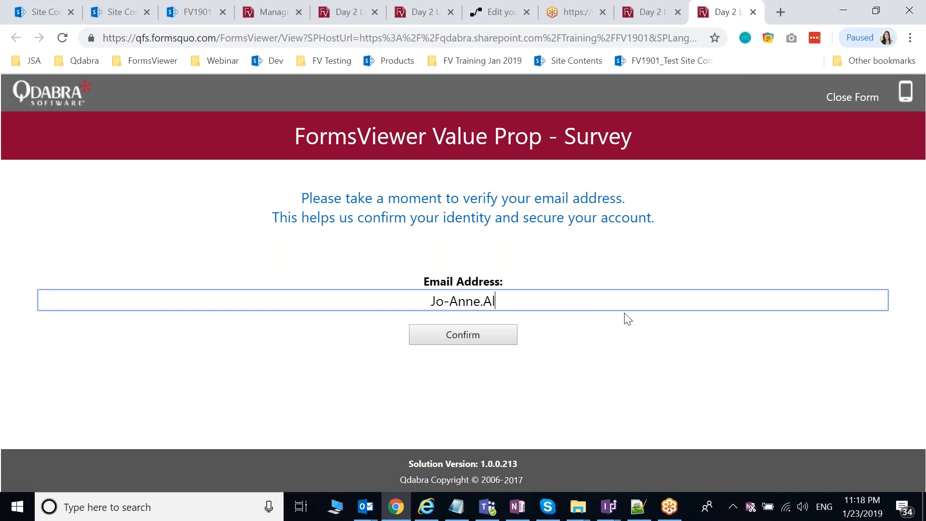
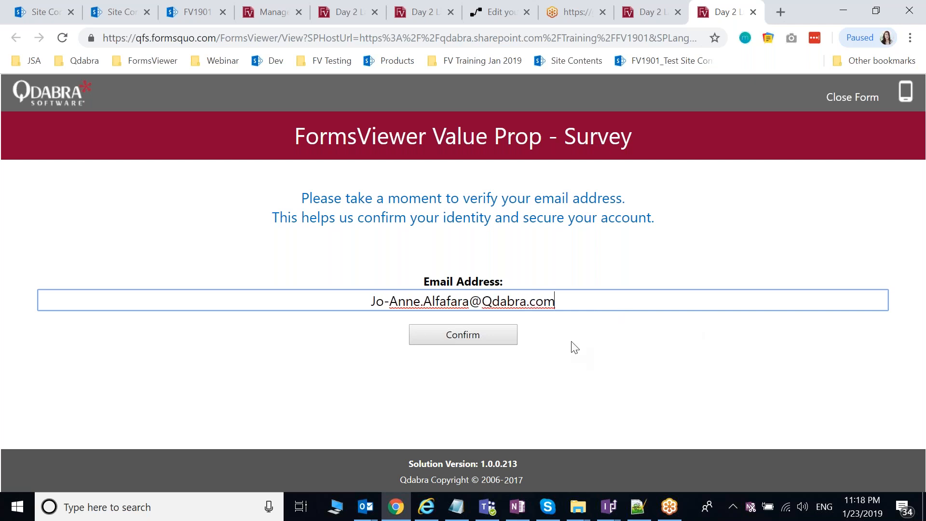
pyautogui.click(475, 338)
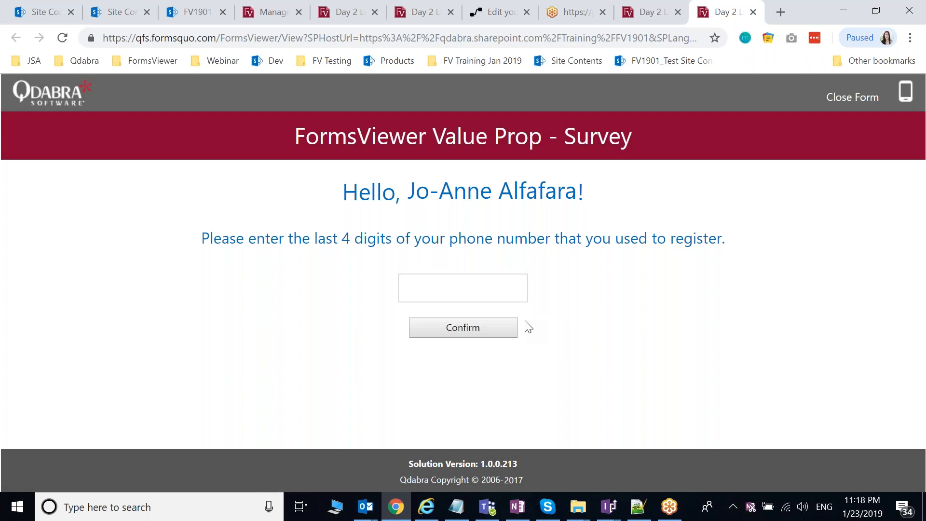
pyautogui.click(502, 293)
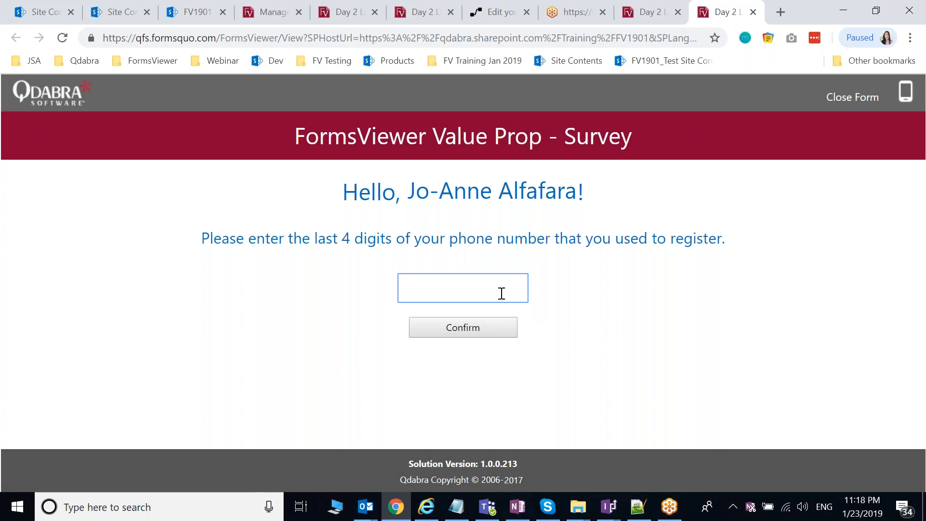
pyautogui.write('2477')
pyautogui.click(482, 330)
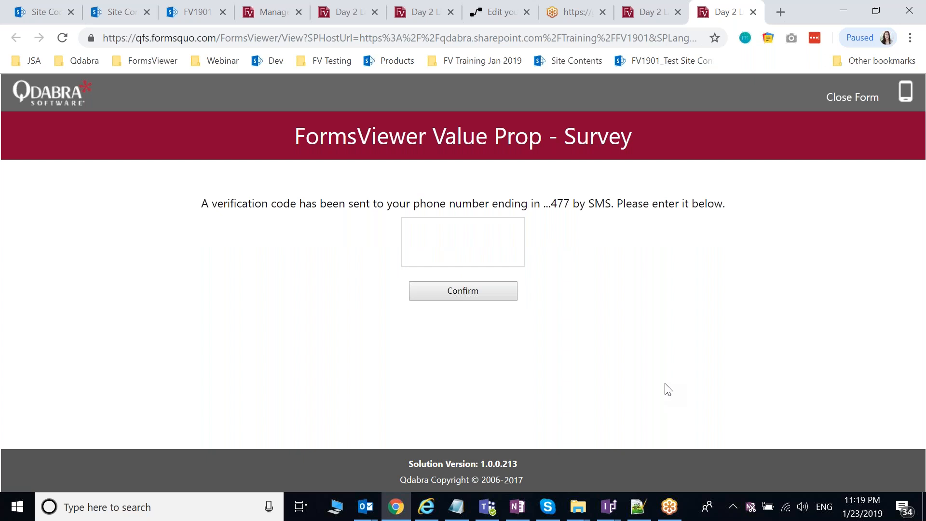
# Step: Enter the SMS verification code, confirm it, and acknowledge the Authenticated message
pyautogui.click(480, 240)
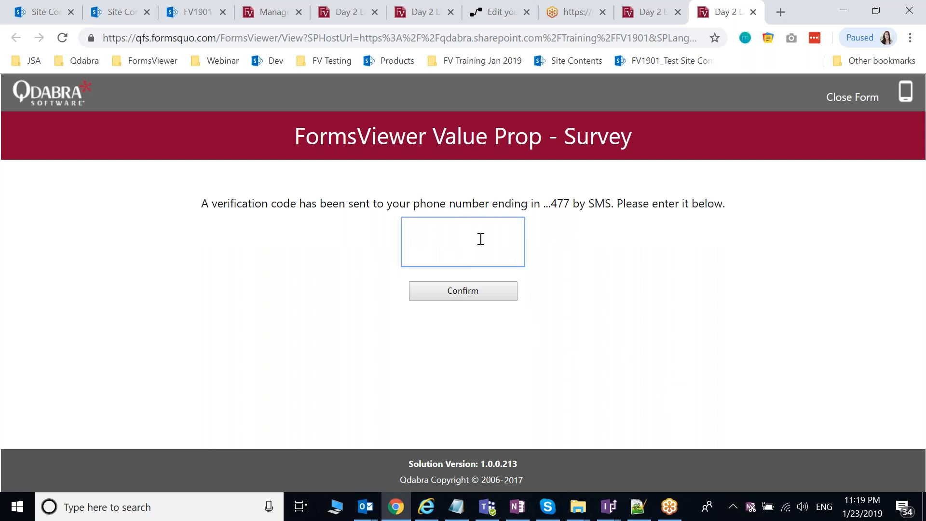
pyautogui.write('8800')
pyautogui.click(478, 293)
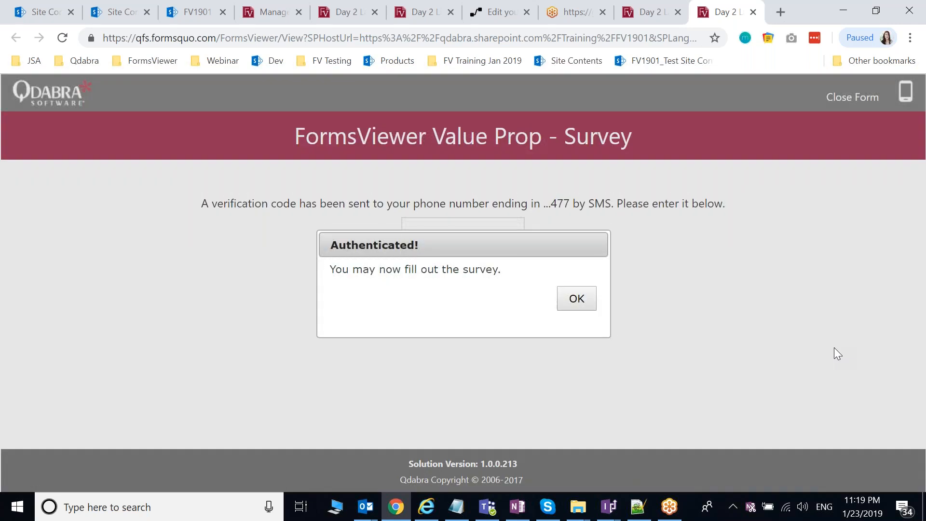
pyautogui.click(577, 301)
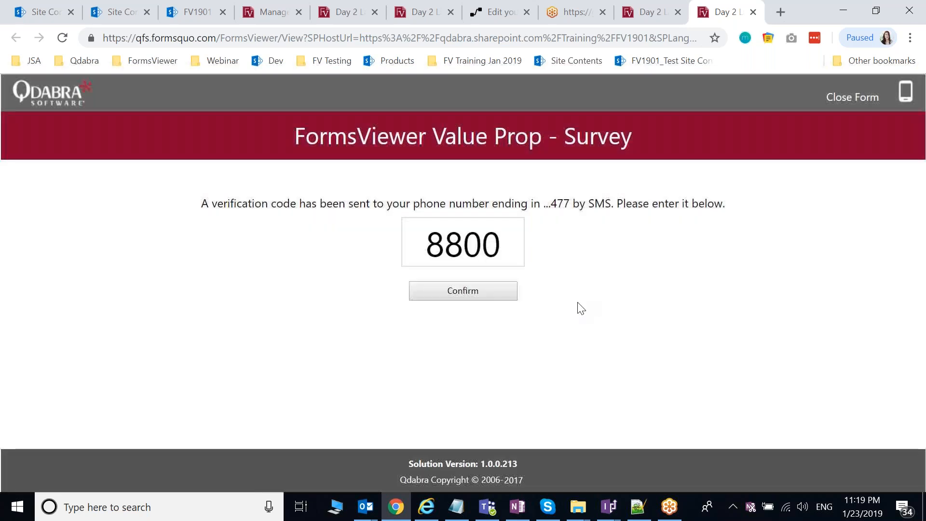
# Step: Check Products / Tools and Webinars / Training for question 1, and Power Apps, Flow, and Power BI for question 2
pyautogui.scroll(-1, 506, 235)
pyautogui.scroll(1, 509, 241)
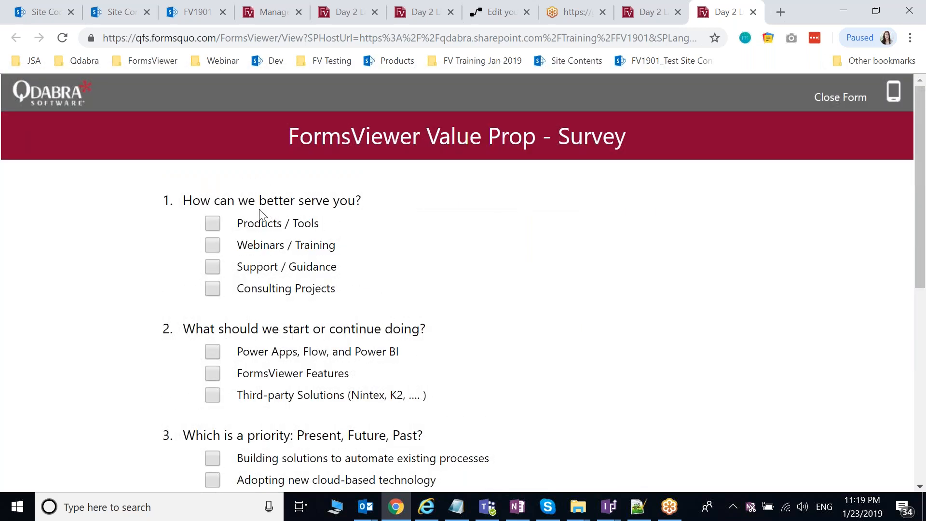
pyautogui.click(216, 225)
pyautogui.click(216, 247)
pyautogui.scroll(-2, 230, 316)
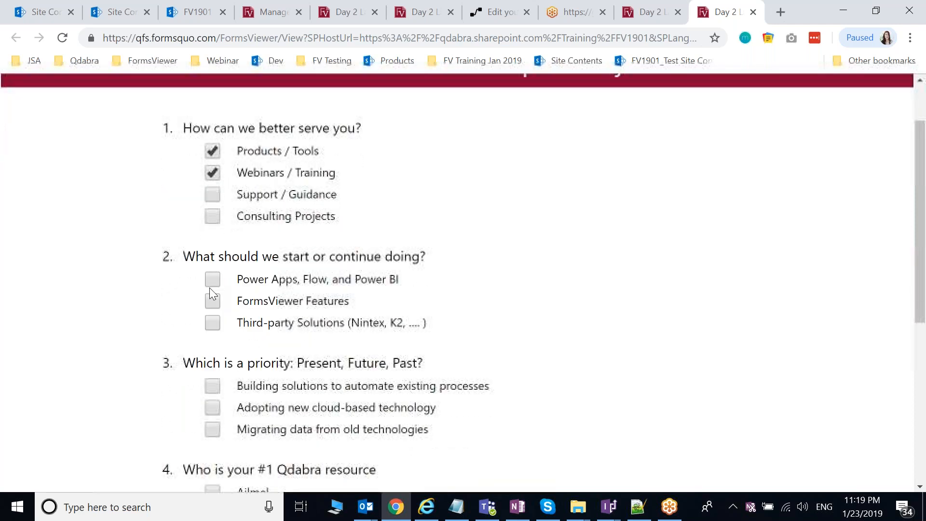
pyautogui.click(212, 282)
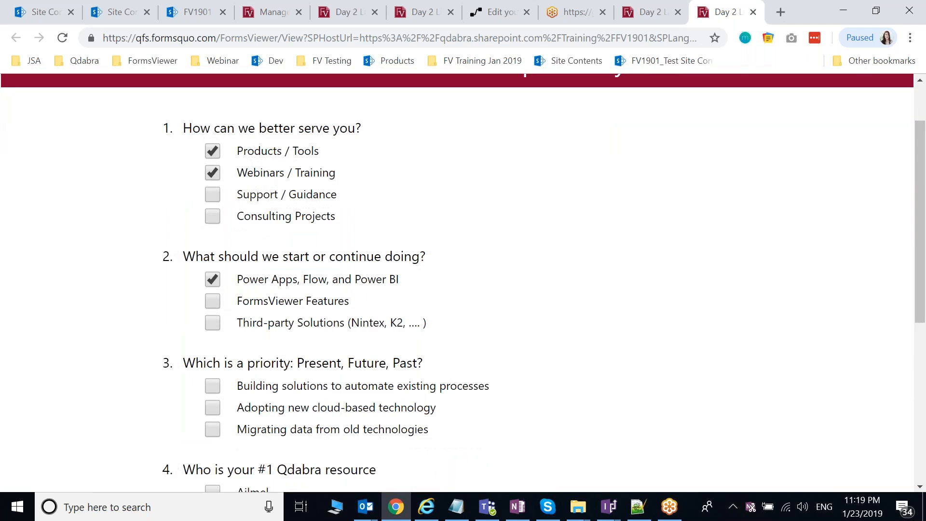
pyautogui.scroll(-2, 218, 311)
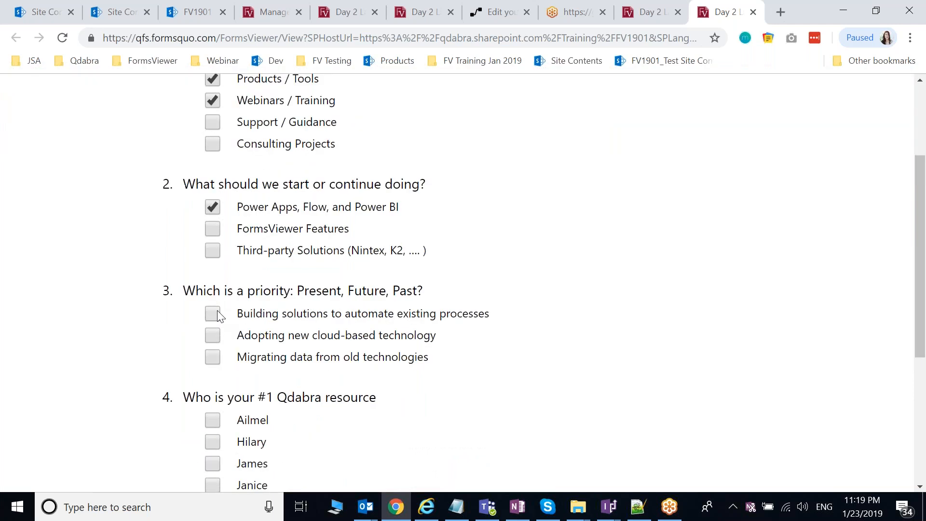
# Step: Mark building solutions as the top priority and pick Ailmel, Hilary and James as top resources
pyautogui.click(217, 311)
pyautogui.scroll(-2, 217, 311)
pyautogui.click(213, 276)
pyautogui.click(213, 297)
pyautogui.click(212, 319)
pyautogui.scroll(-2, 213, 319)
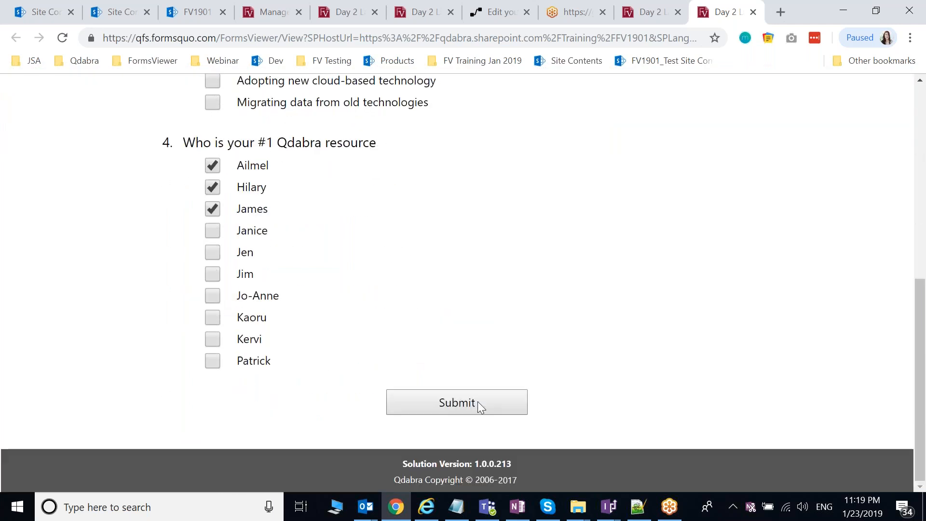
# Step: Submit the survey and dismiss the Success message
pyautogui.click(478, 402)
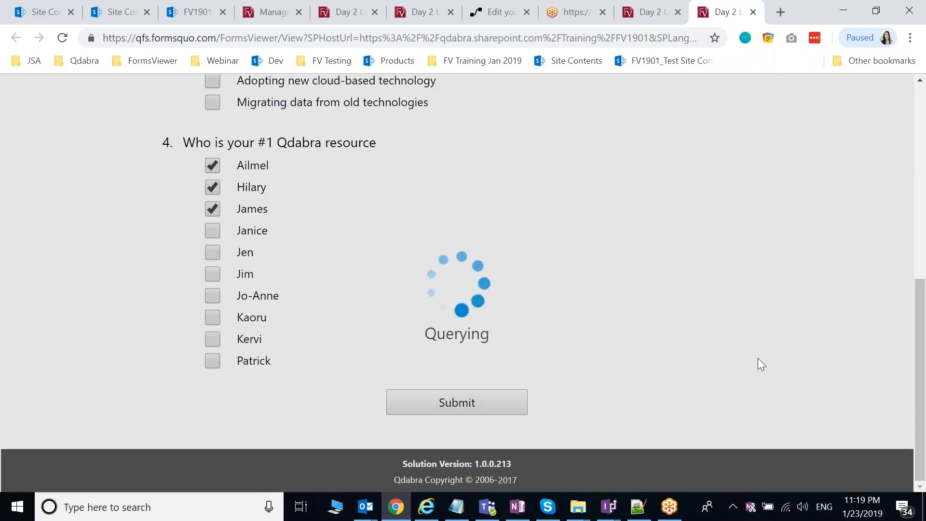
pyautogui.click(568, 315)
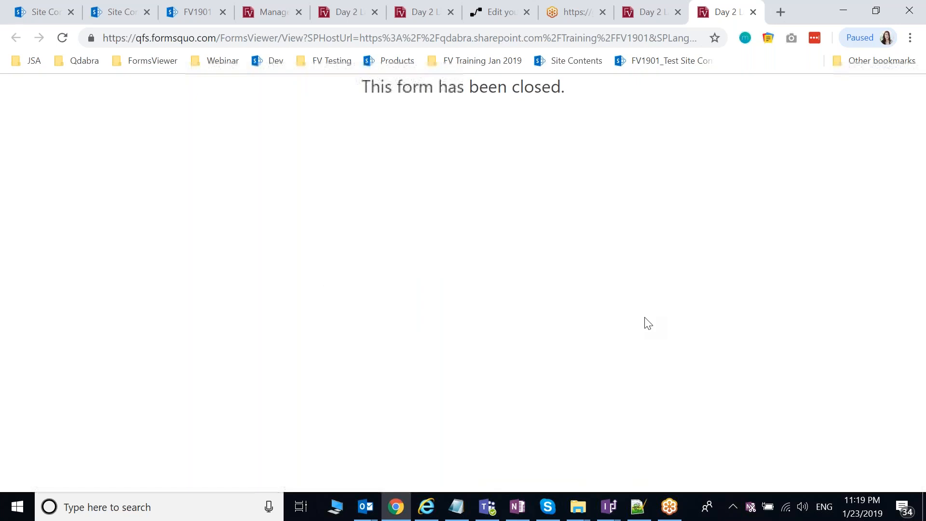
pyautogui.click(119, 11)
# Step: Confirm the new survey XML file appears in the FormsViewerSurvey library, then return to FormsViewer
pyautogui.scroll(-5, 310, 269)
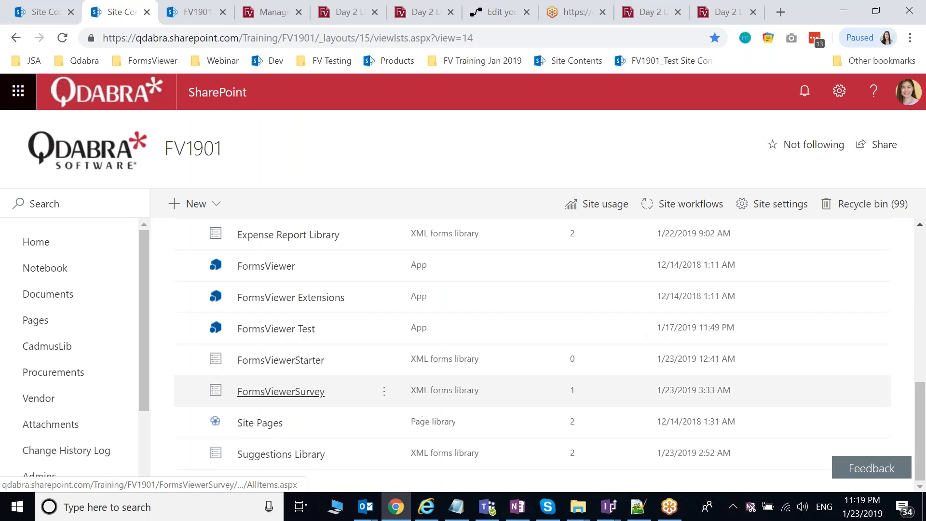
pyautogui.click(289, 389)
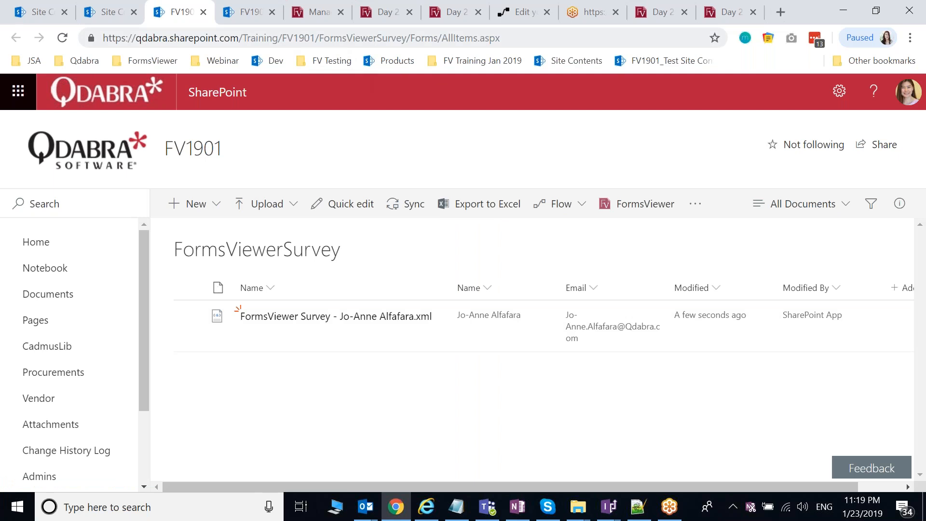
pyautogui.click(318, 12)
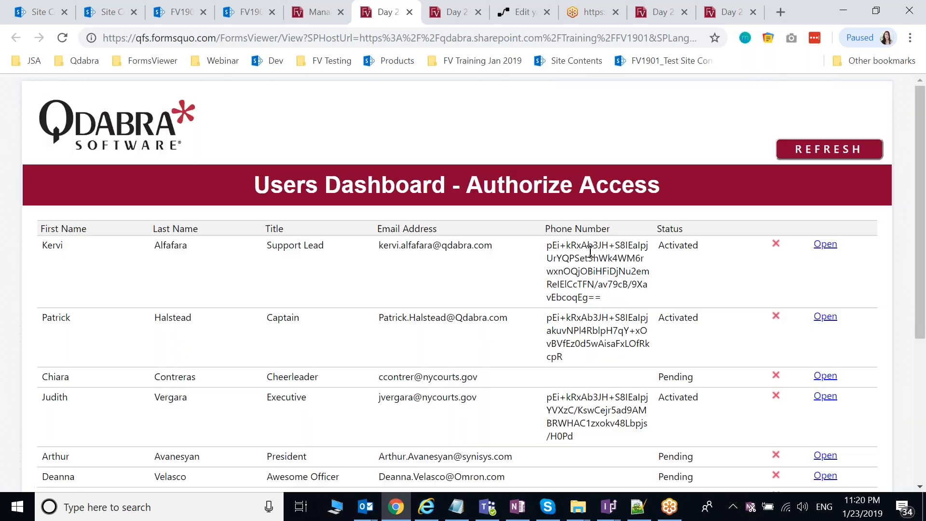
pyautogui.scroll(-3, 613, 265)
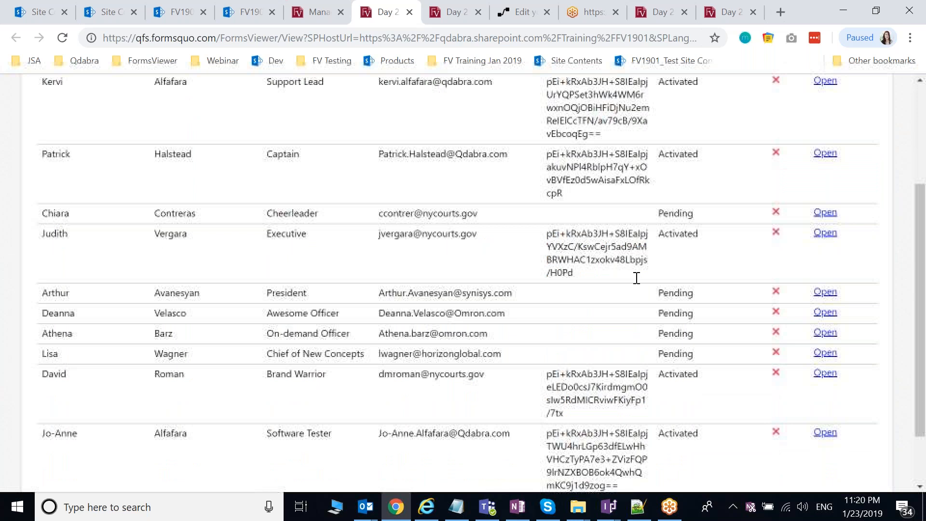
pyautogui.scroll(-1, 636, 278)
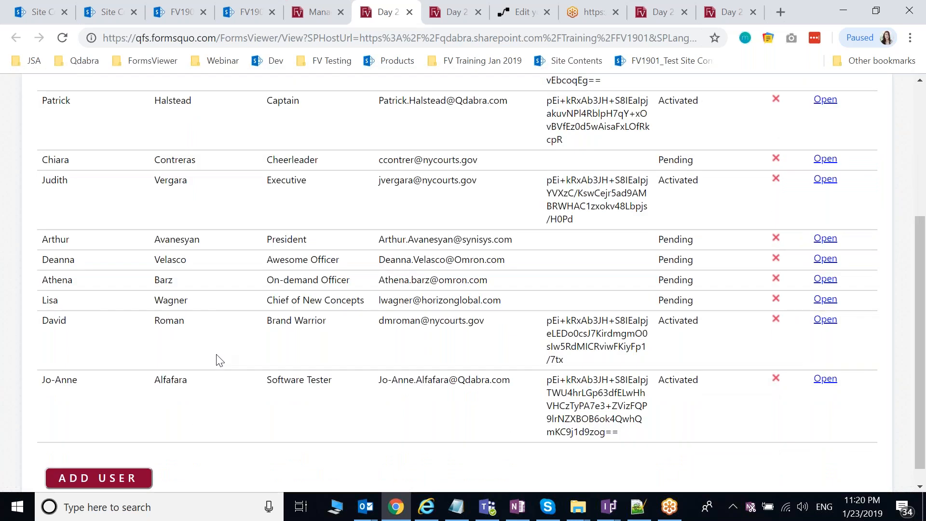
pyautogui.scroll(3, 218, 359)
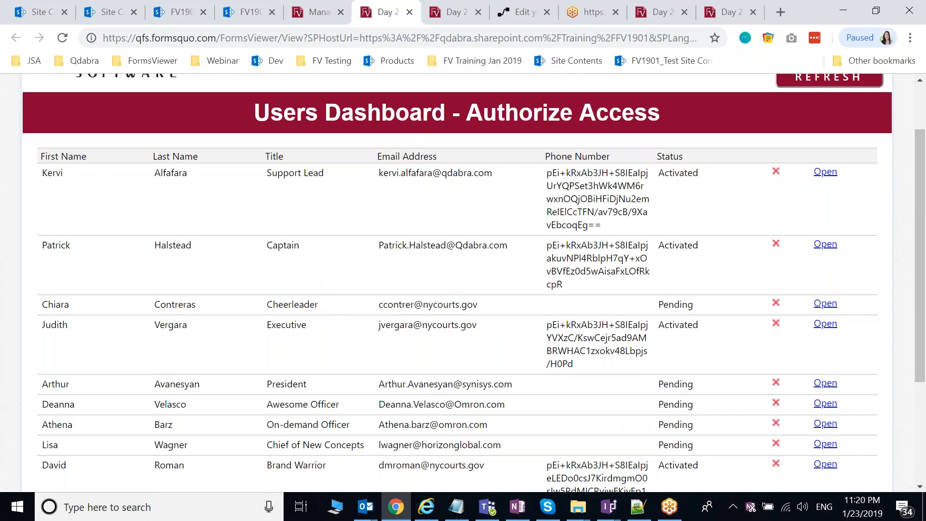
pyautogui.scroll(-2, 583, 102)
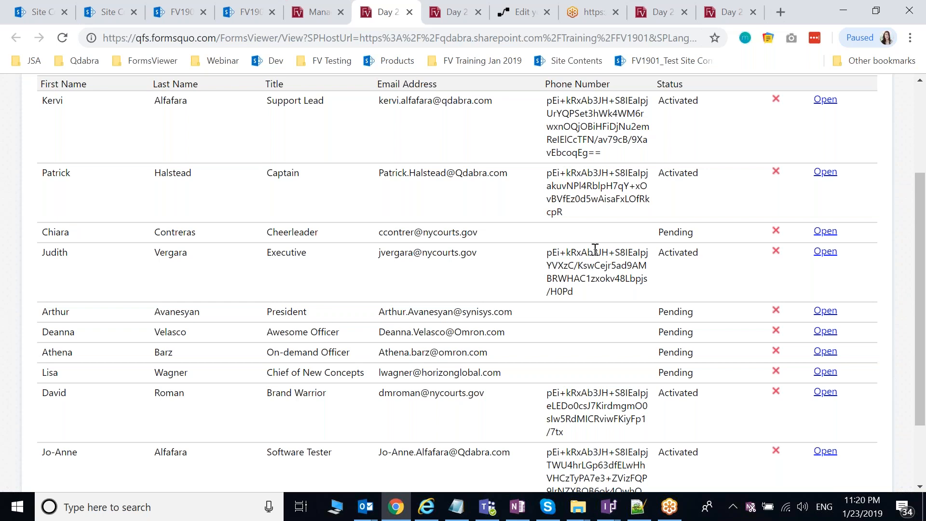
pyautogui.scroll(1, 595, 248)
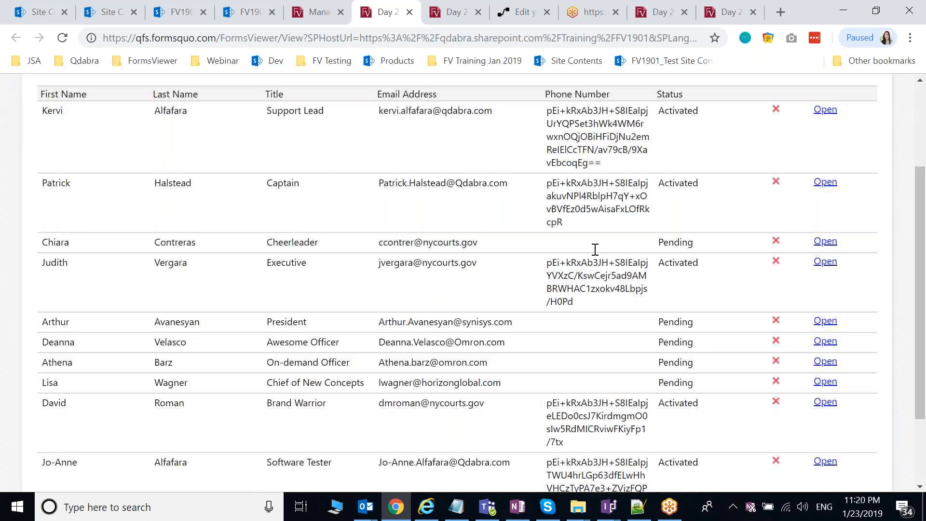
pyautogui.scroll(3, 596, 250)
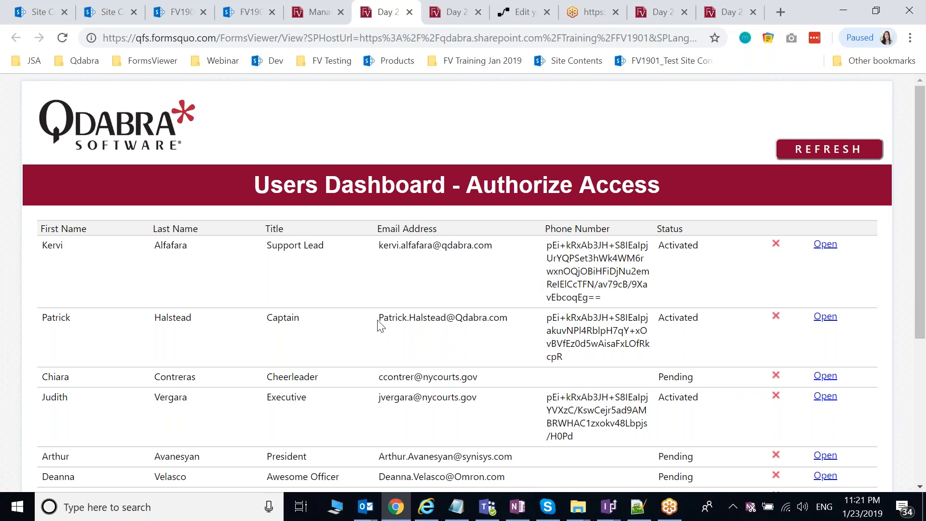
pyautogui.click(205, 513)
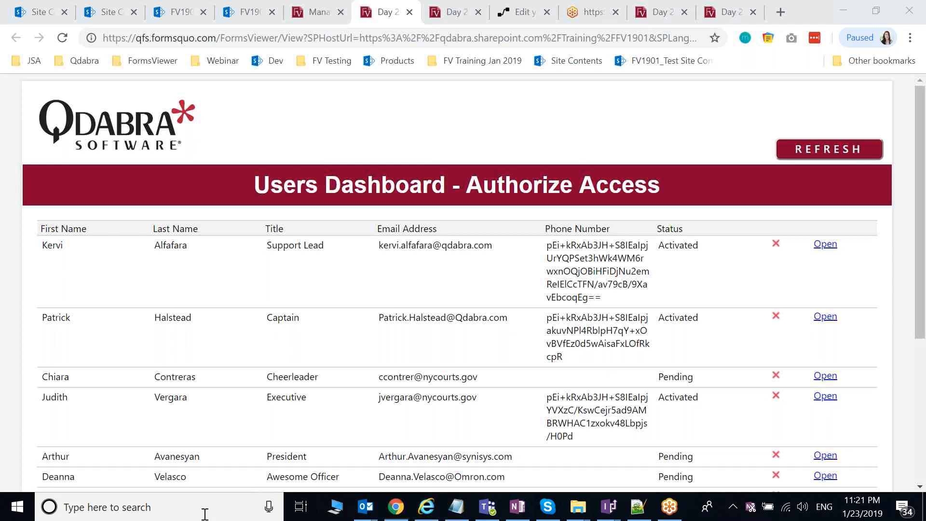
pyautogui.write('d')
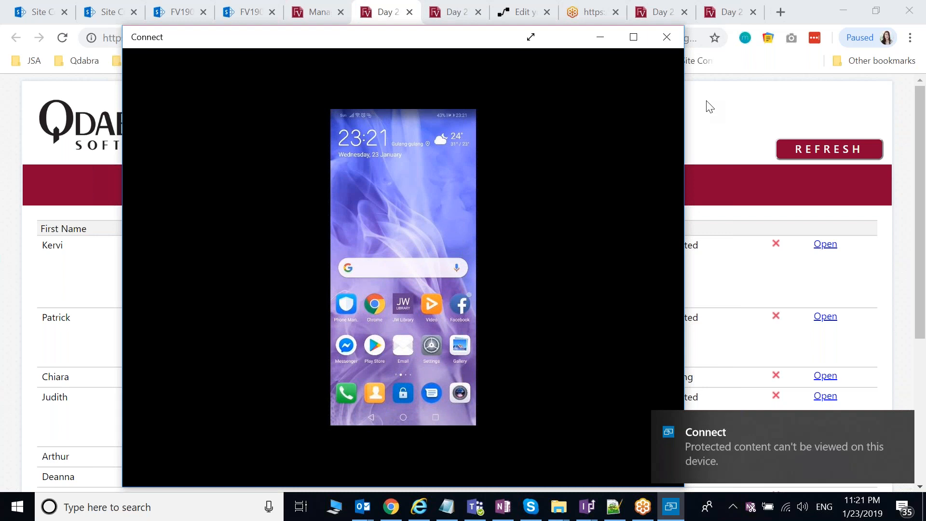
pyautogui.click(671, 45)
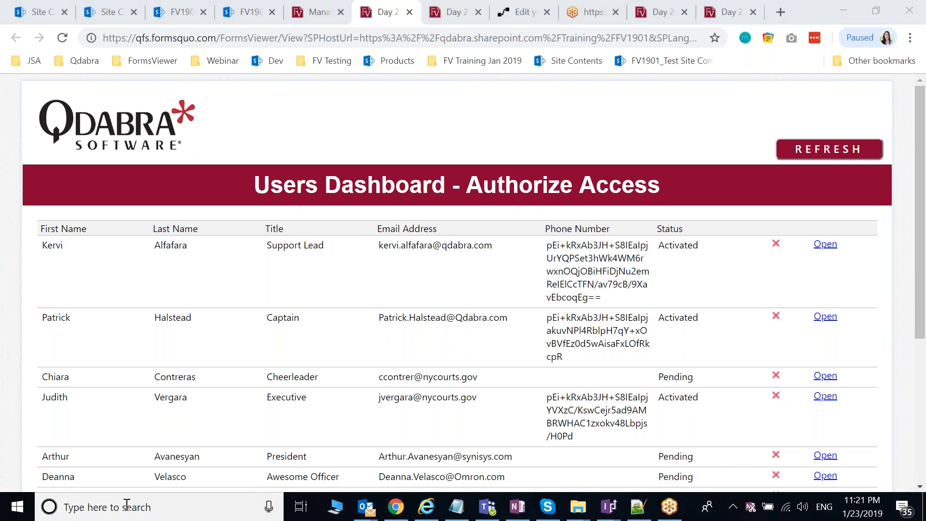
# Step: Launch the Connect app through a Windows search for 'conn' to mirror the phone, then minimize it
pyautogui.click(127, 505)
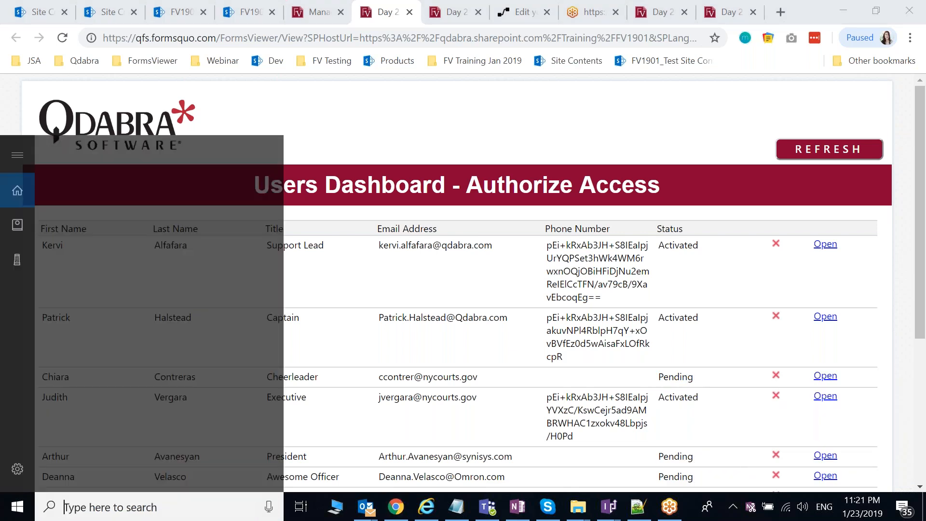
pyautogui.write('conn')
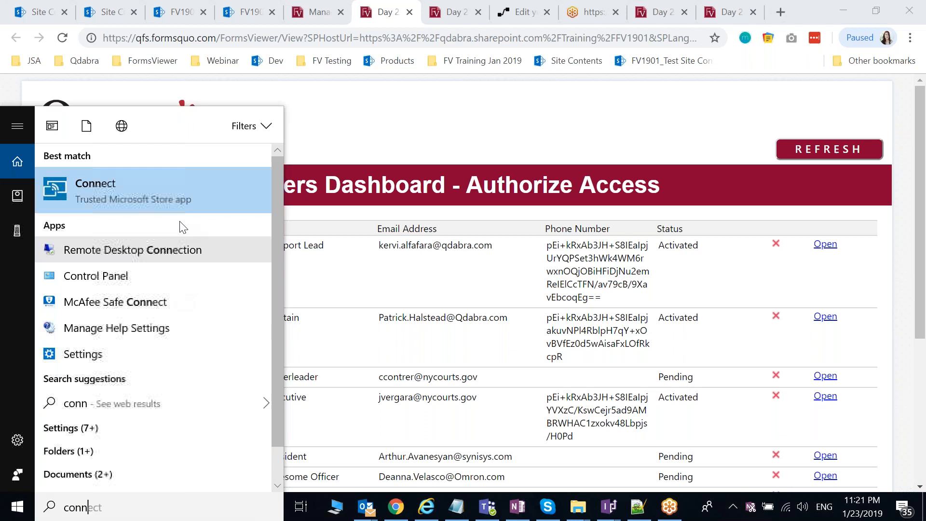
pyautogui.press('Return')
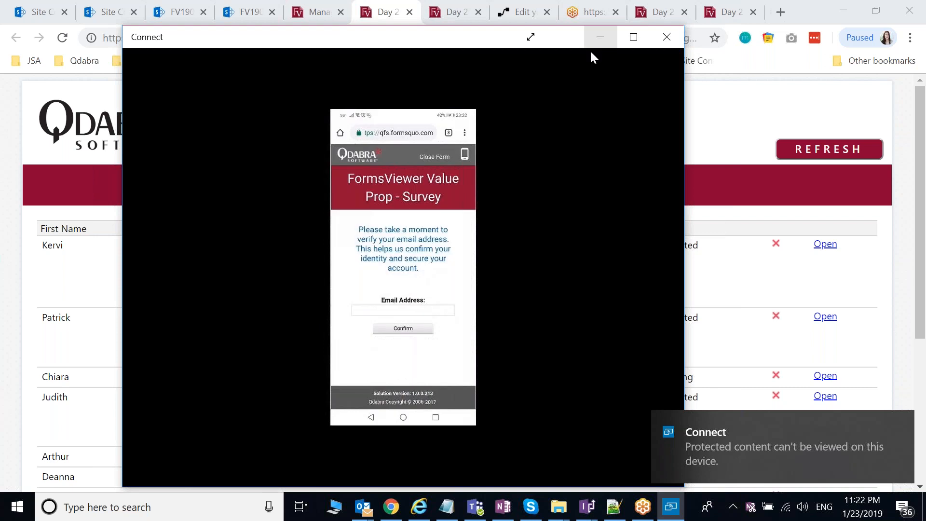
pyautogui.click(592, 51)
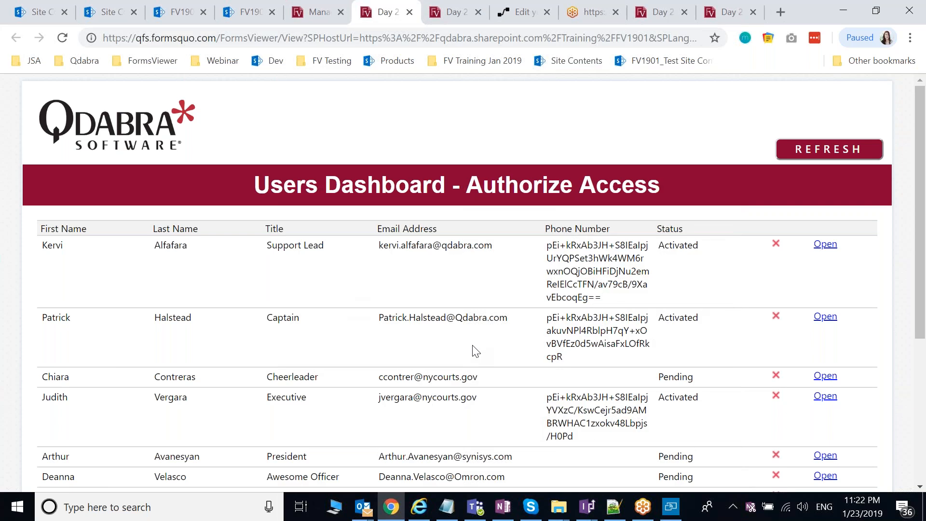
# Step: Peek at the mirrored phone, then show Manage Templates with the five FV Training Day 2 templates
pyautogui.scroll(-3, 476, 352)
pyautogui.moveTo(508, 260); pyautogui.dragTo(380, 261)
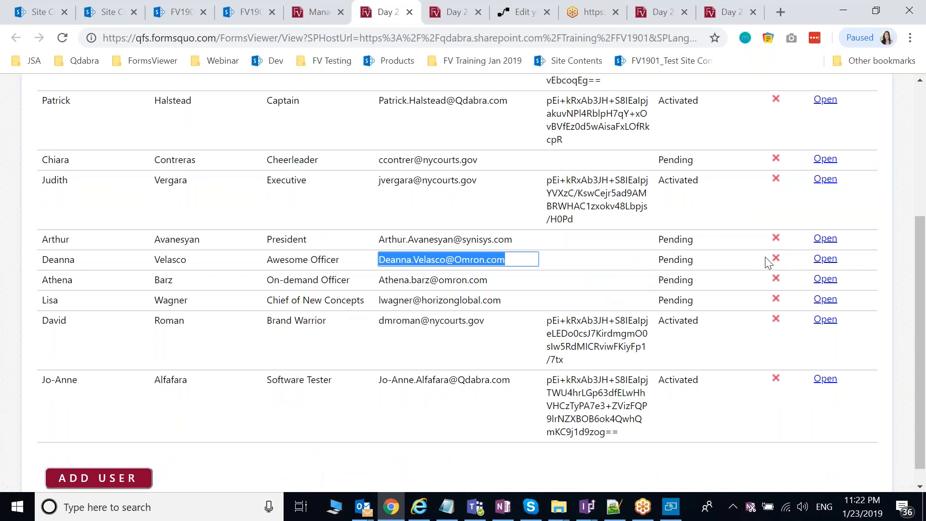
pyautogui.click(670, 512)
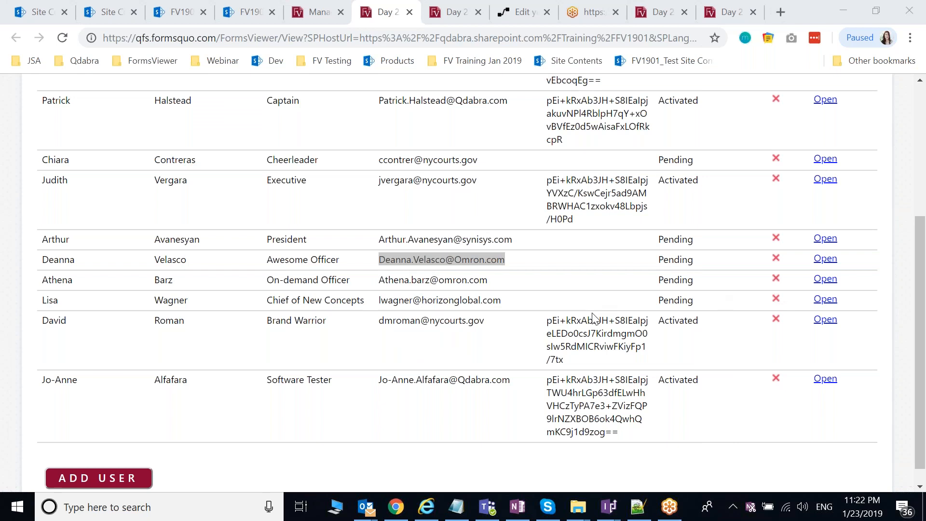
pyautogui.scroll(-1, 607, 448)
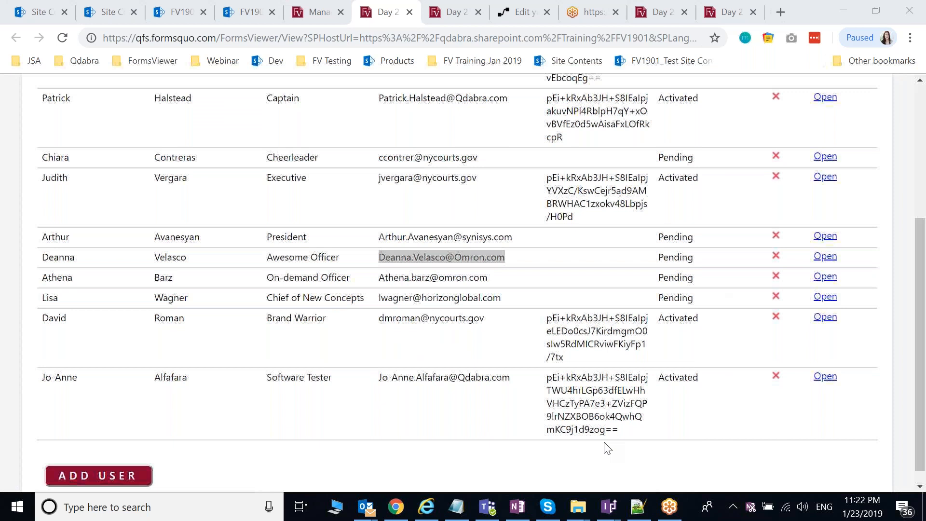
pyautogui.scroll(-1, 608, 454)
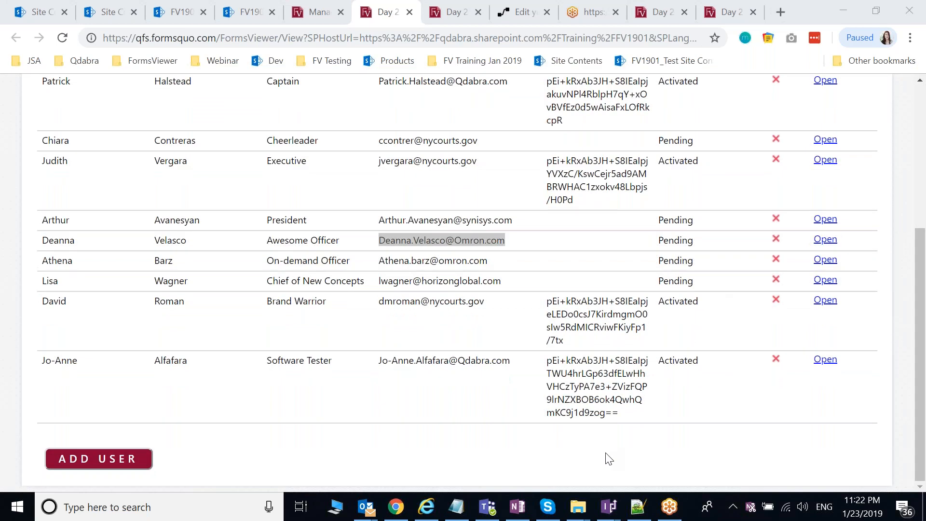
pyautogui.click(609, 458)
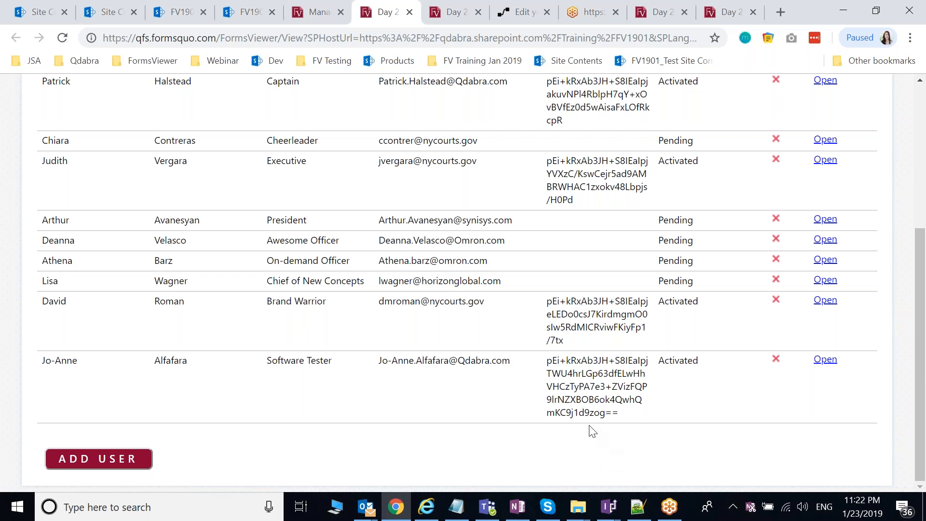
pyautogui.click(317, 15)
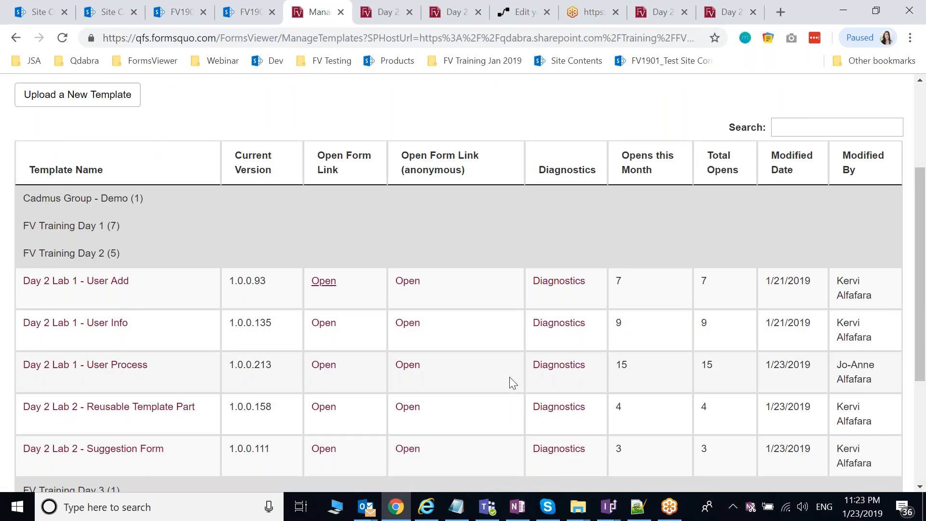
# Step: Go to Outlook's Inbox and open the 'Action required for access [Flow]' email
pyautogui.click(366, 512)
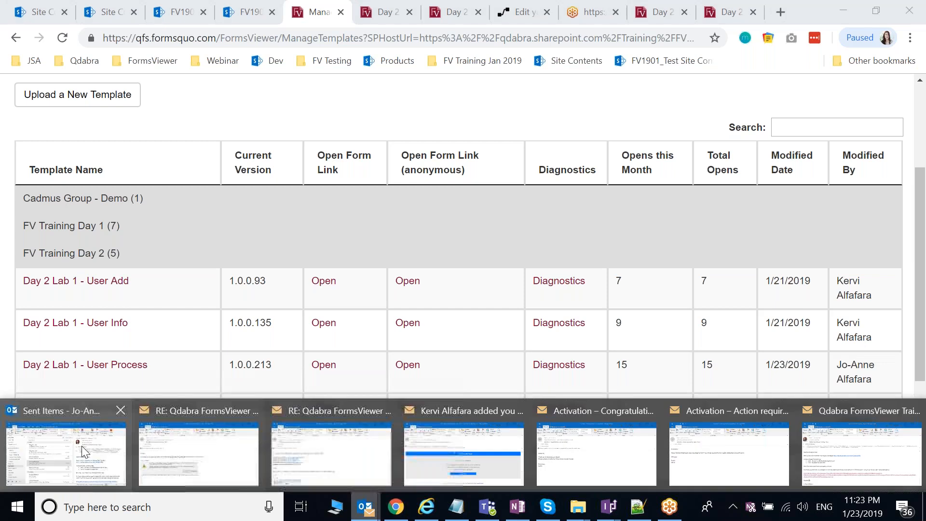
pyautogui.click(82, 446)
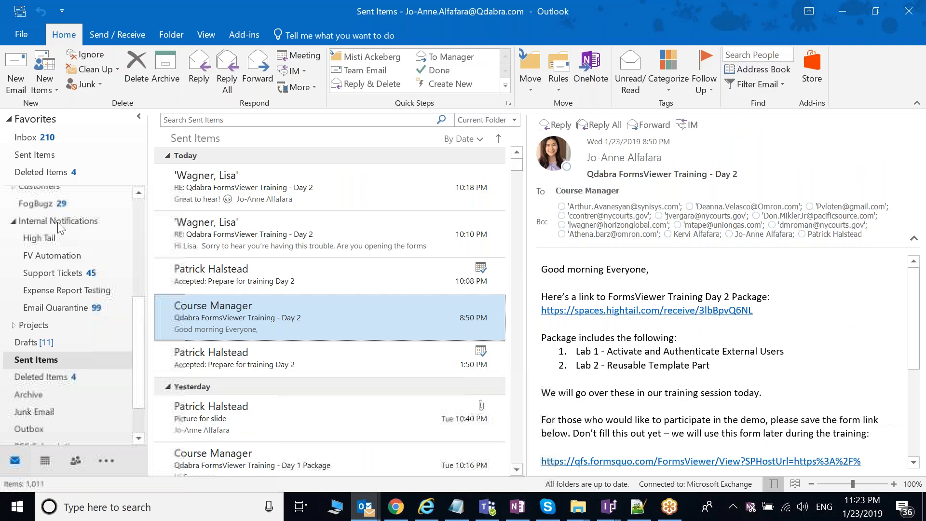
pyautogui.scroll(5, 57, 221)
pyautogui.click(57, 222)
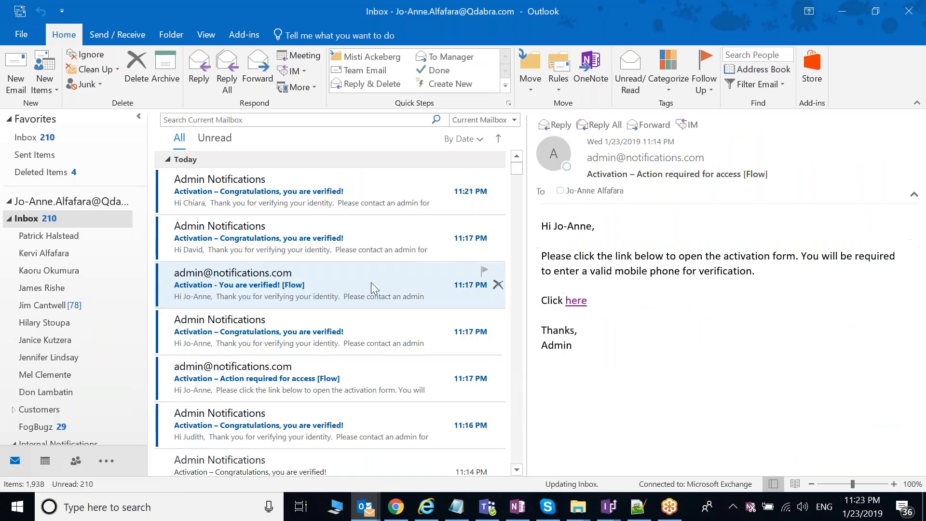
pyautogui.click(372, 282)
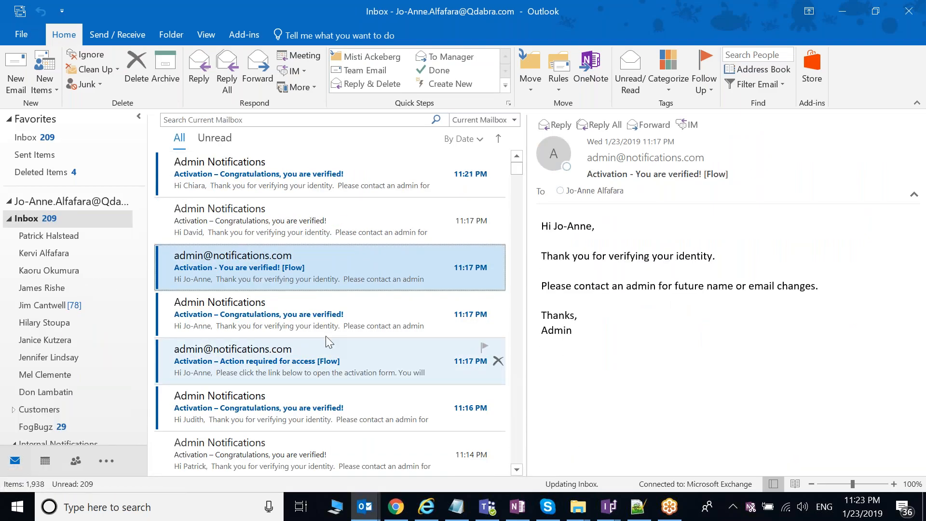
pyautogui.scroll(-2, 325, 336)
pyautogui.click(372, 361)
pyautogui.click(374, 408)
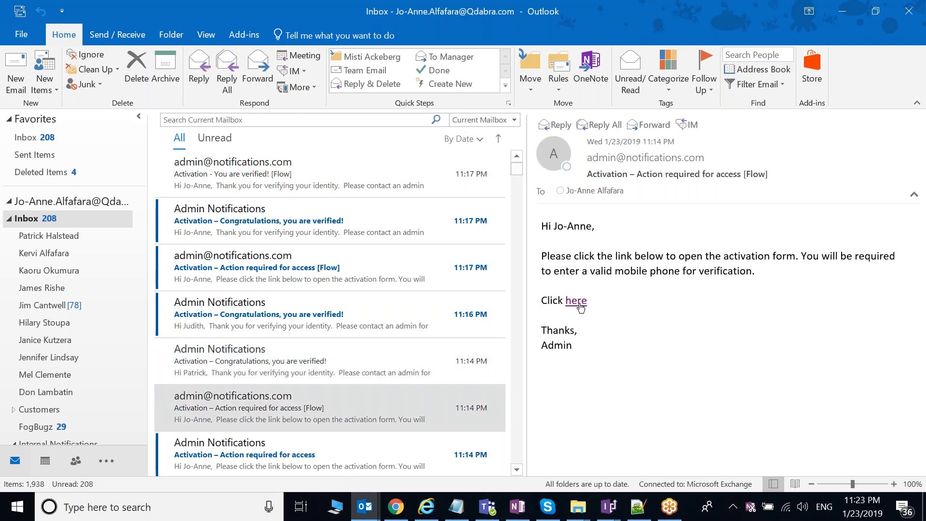
# Step: Copy the activation form link using the email's 'here' hyperlink
pyautogui.rightClick(580, 303)
pyautogui.click(624, 367)
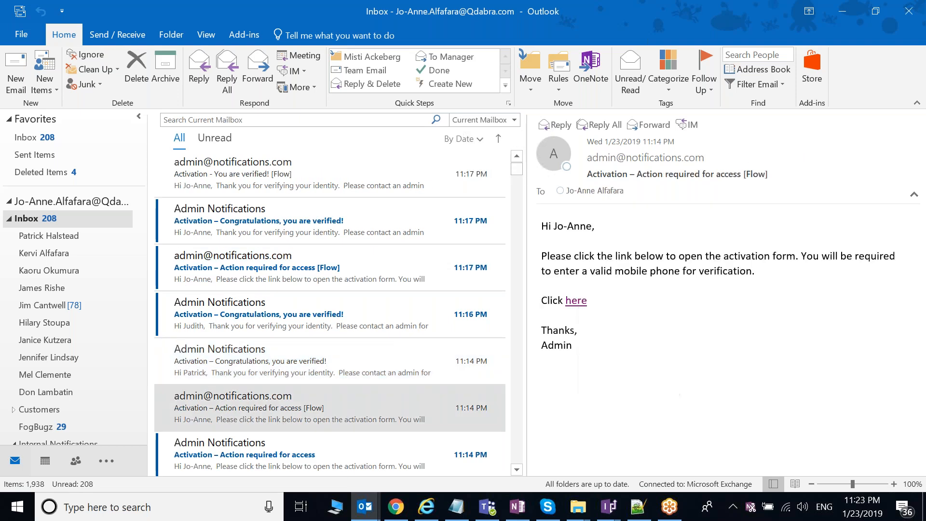
pyautogui.click(672, 513)
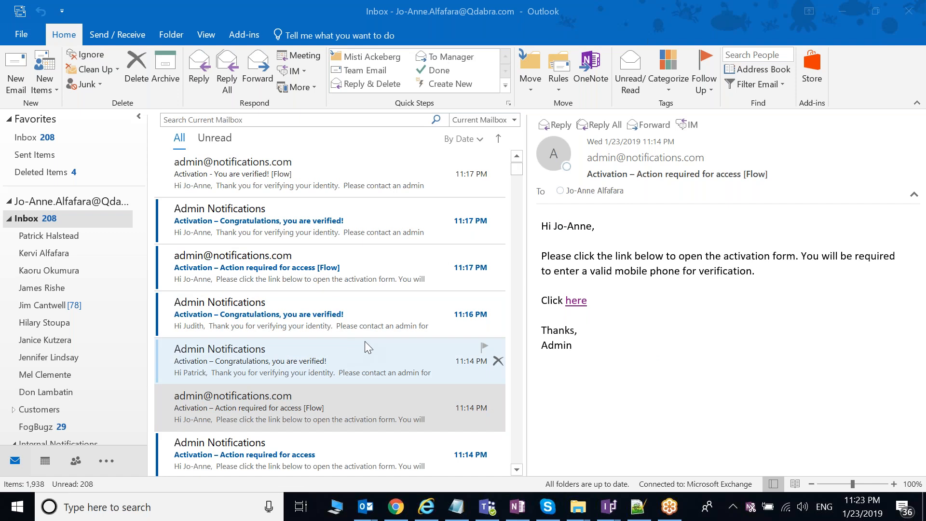
pyautogui.scroll(-1, 366, 343)
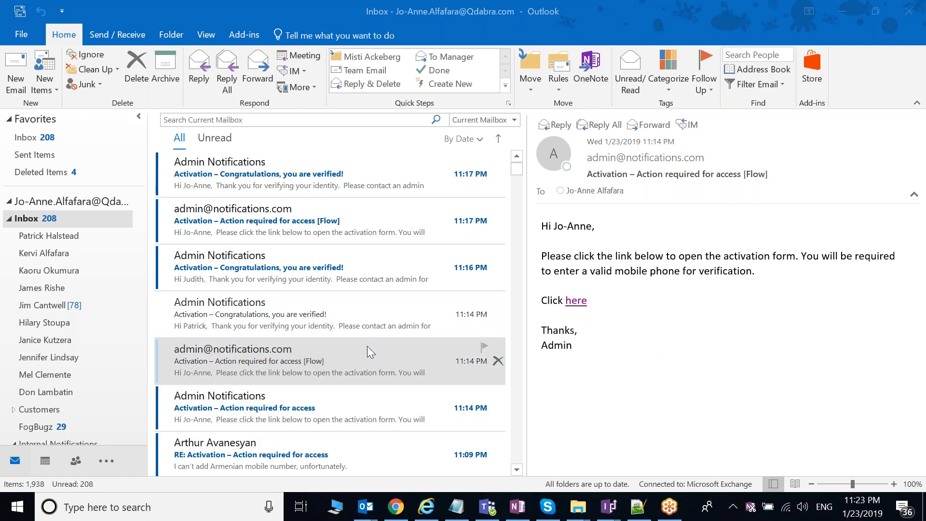
pyautogui.scroll(-1, 367, 346)
# Step: Paste the Day 2 Lab 1 - User Info link ending in ID=19 into Notepad, with blank lines below
pyautogui.click(456, 507)
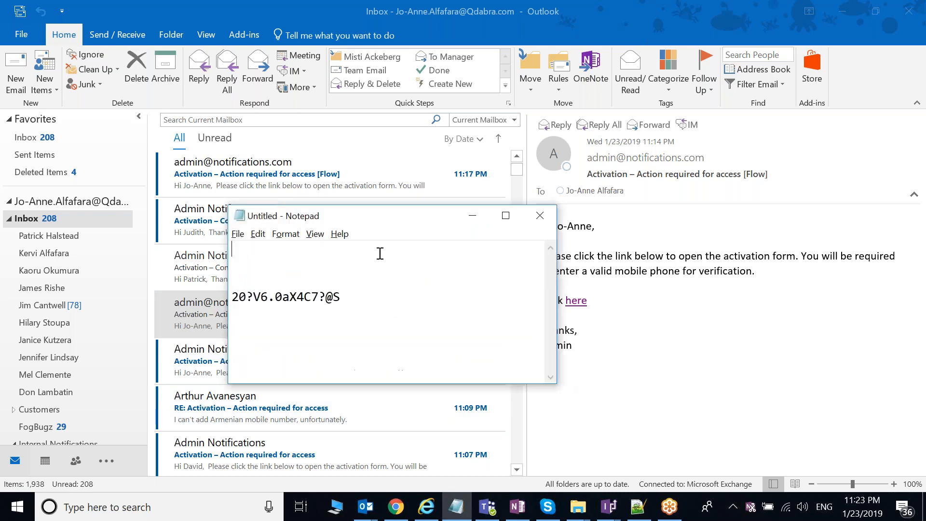
pyautogui.hotkey('ctrl', 'v')
pyautogui.moveTo(565, 402); pyautogui.dragTo(632, 455)
pyautogui.click(344, 394)
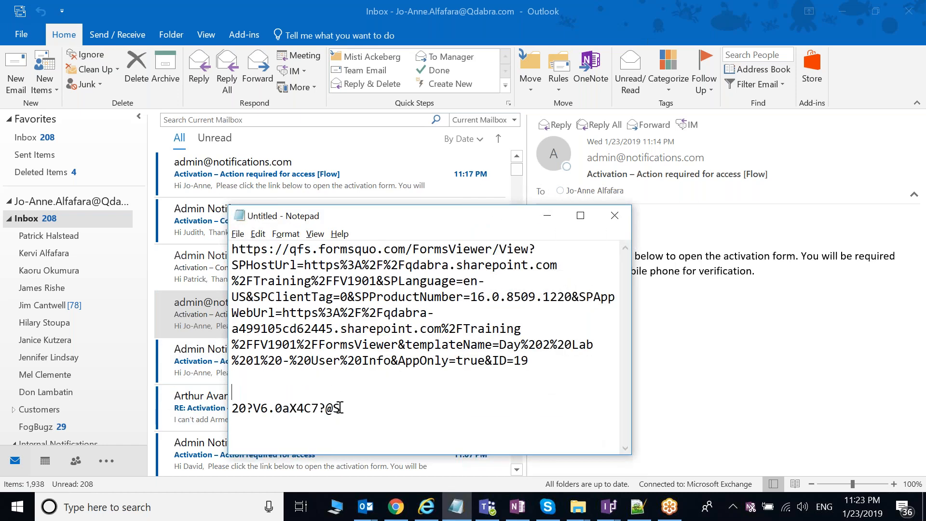
pyautogui.press('Return')
pyautogui.press('Return')
pyautogui.press('Return')
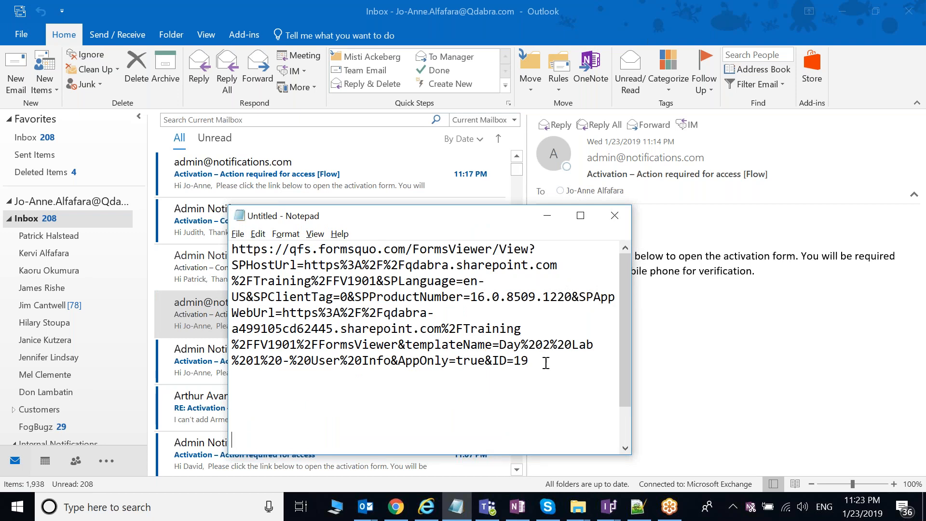
pyautogui.moveTo(531, 362); pyautogui.dragTo(428, 362)
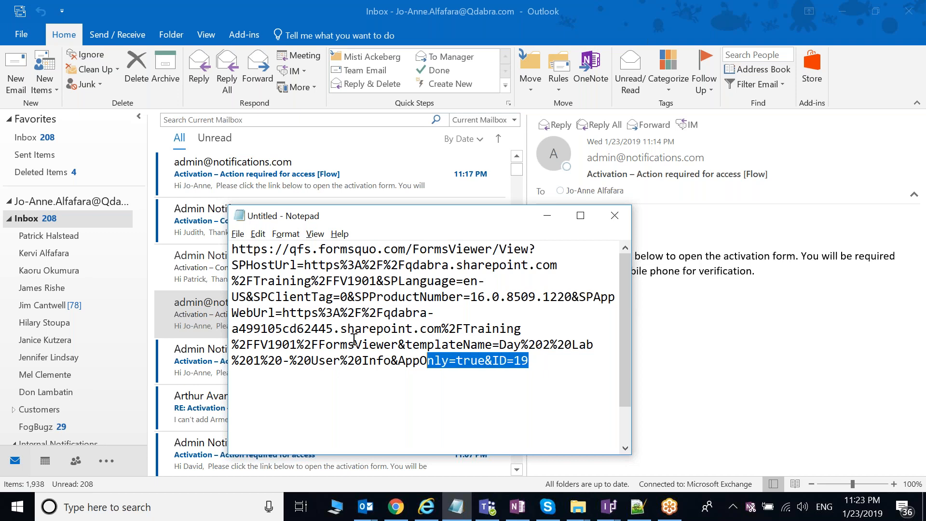
pyautogui.moveTo(354, 340); pyautogui.dragTo(261, 296)
pyautogui.click(549, 362)
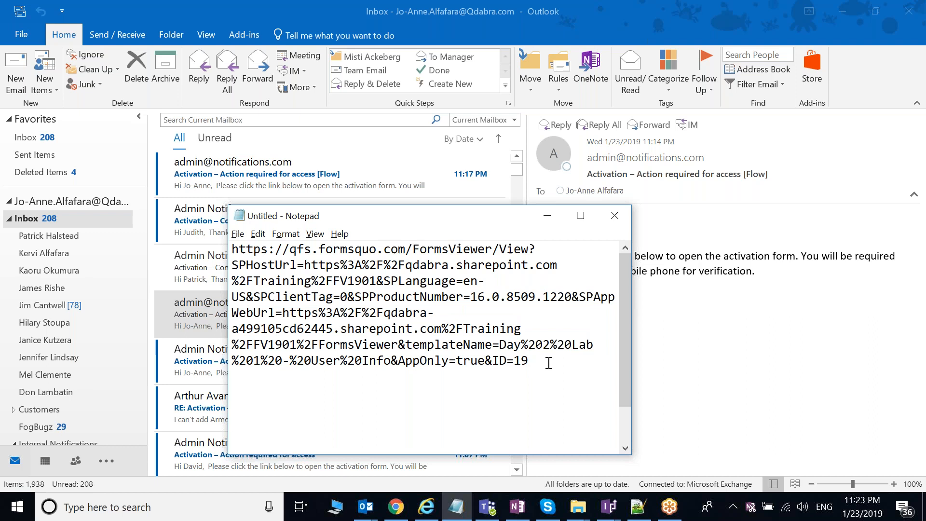
pyautogui.click(429, 19)
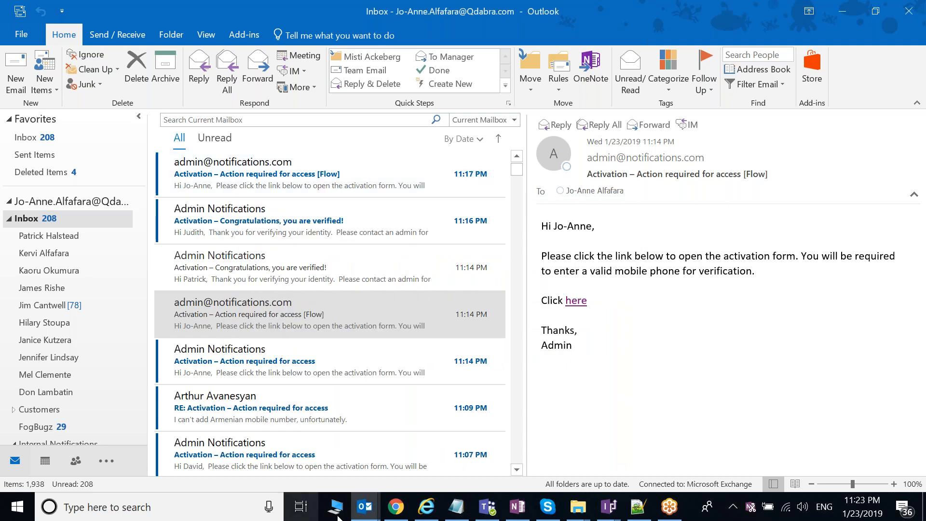
# Step: Open the FV1901 Users list to check item IDs and Pending/Activated statuses, then bring back the notes
pyautogui.moveTo(394, 514)
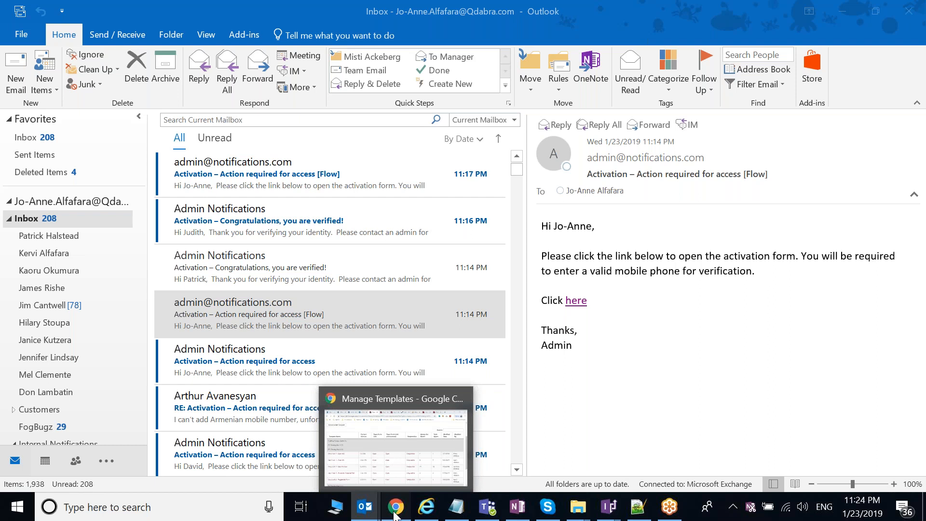
pyautogui.click(395, 514)
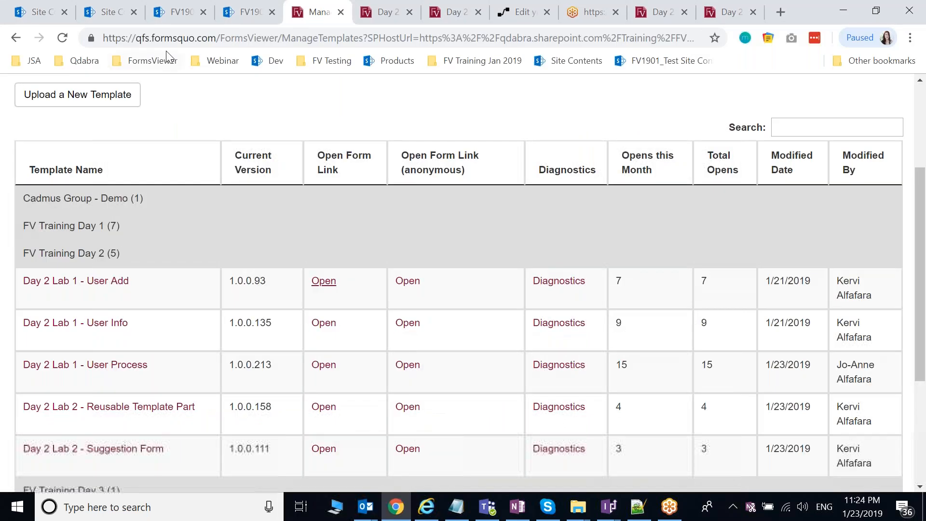
pyautogui.click(110, 7)
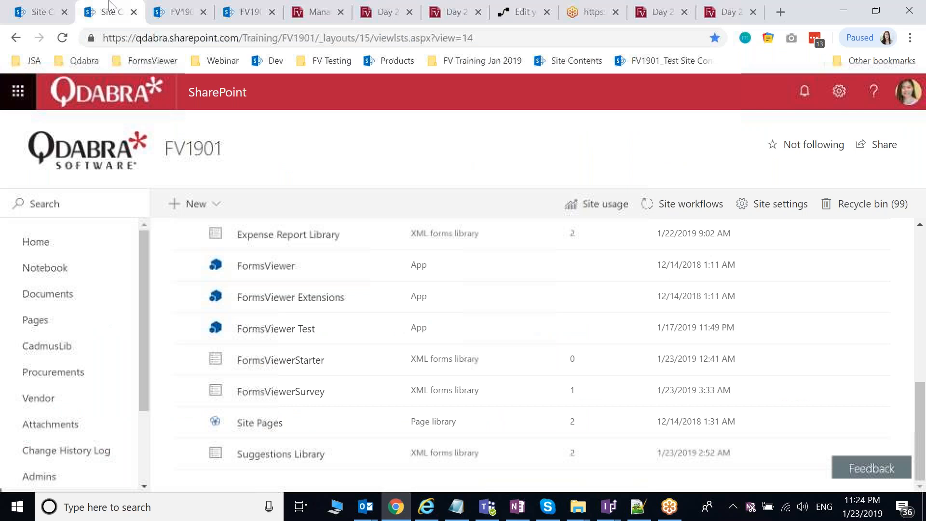
pyautogui.click(248, 10)
pyautogui.click(882, 16)
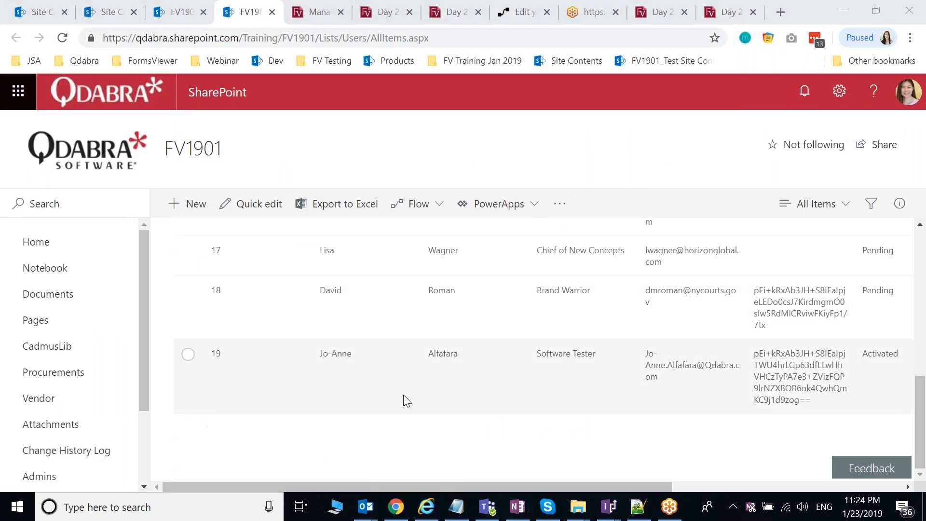
pyautogui.scroll(2, 309, 431)
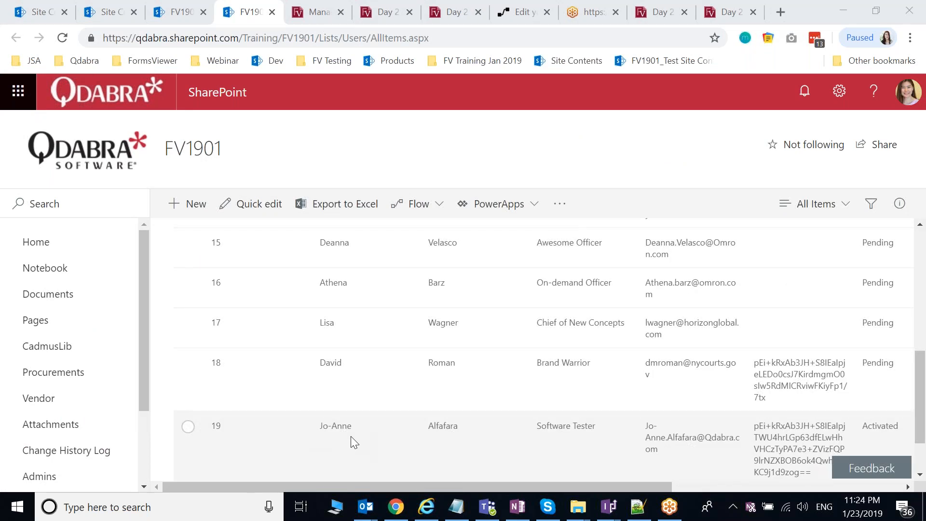
pyautogui.scroll(2, 351, 436)
pyautogui.click(457, 507)
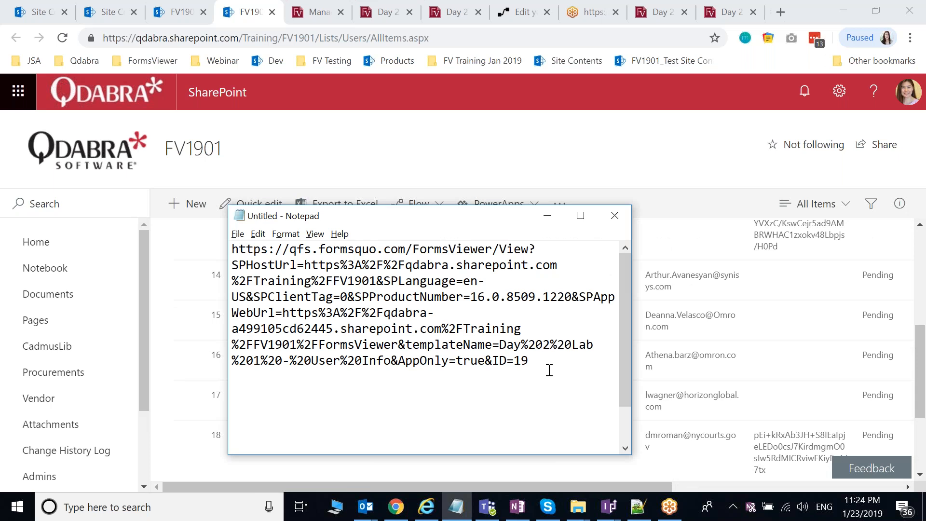
# Step: Change the link's ID=19 to ID=15, select and copy the whole link, then minimize Notepad
pyautogui.press('BackSpace')
pyautogui.write('5')
pyautogui.hotkey('ctrl', 'a')
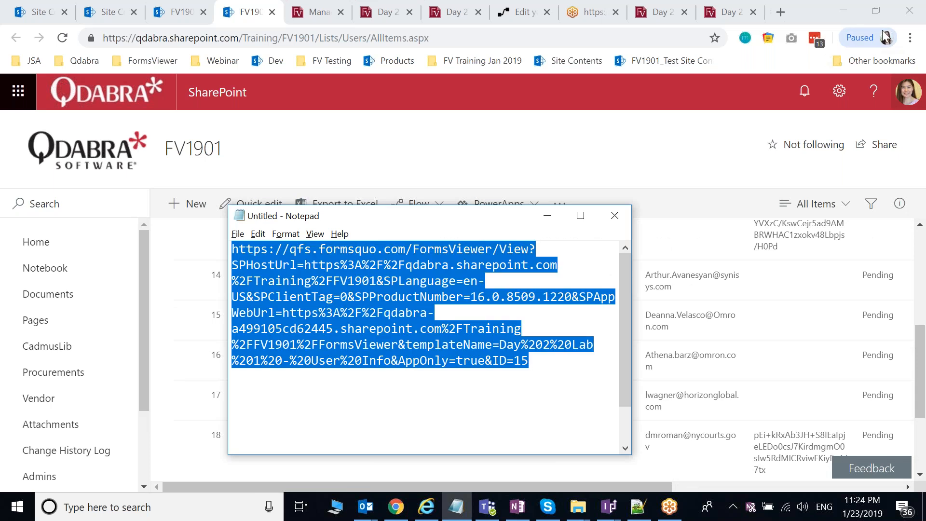
pyautogui.hotkey('alt', 'Tab')
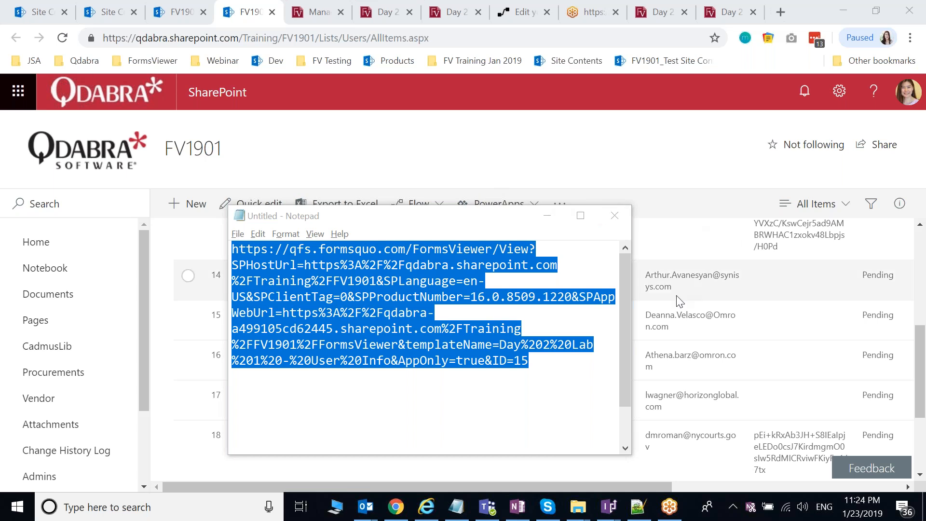
pyautogui.click(546, 217)
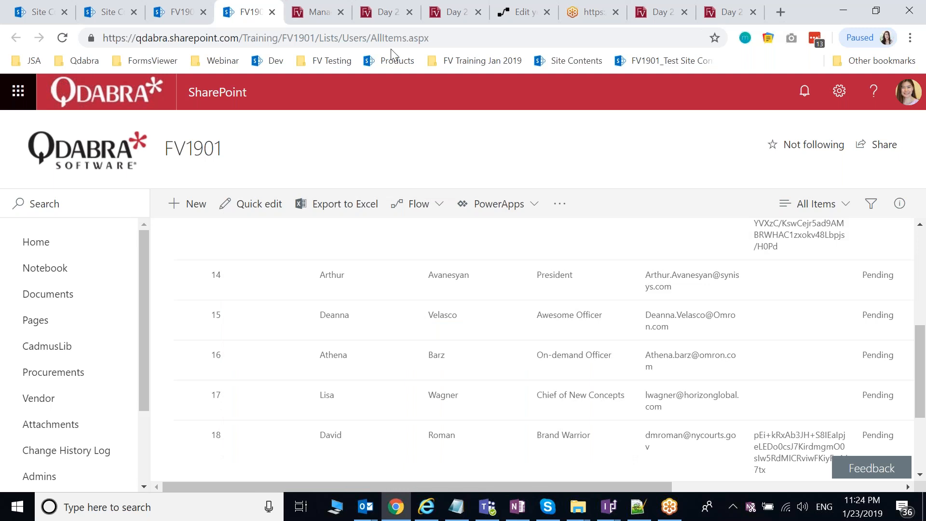
# Step: Reload the Users Dashboard with F5 so the Cheerleader now shows as Activated
pyautogui.click(390, 11)
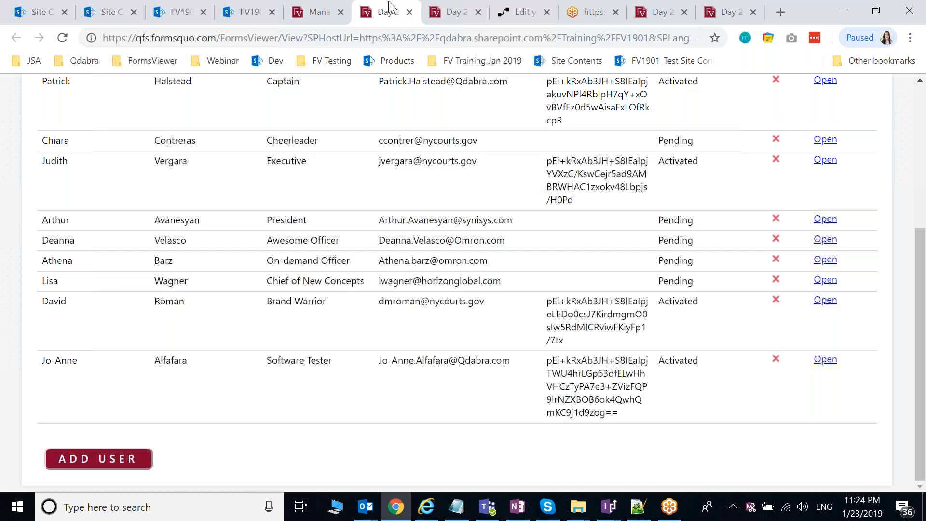
pyautogui.scroll(1, 458, 280)
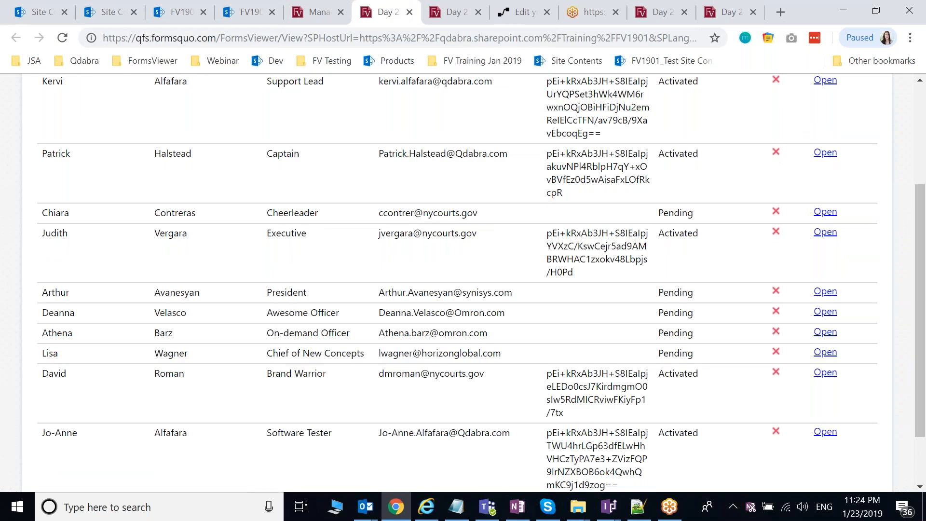
pyautogui.scroll(3, 458, 280)
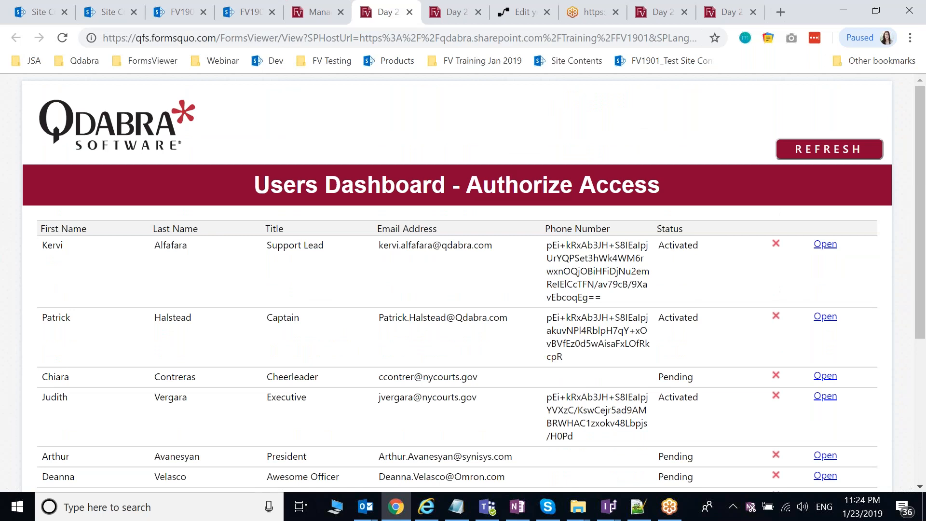
pyautogui.scroll(-1, 441, 220)
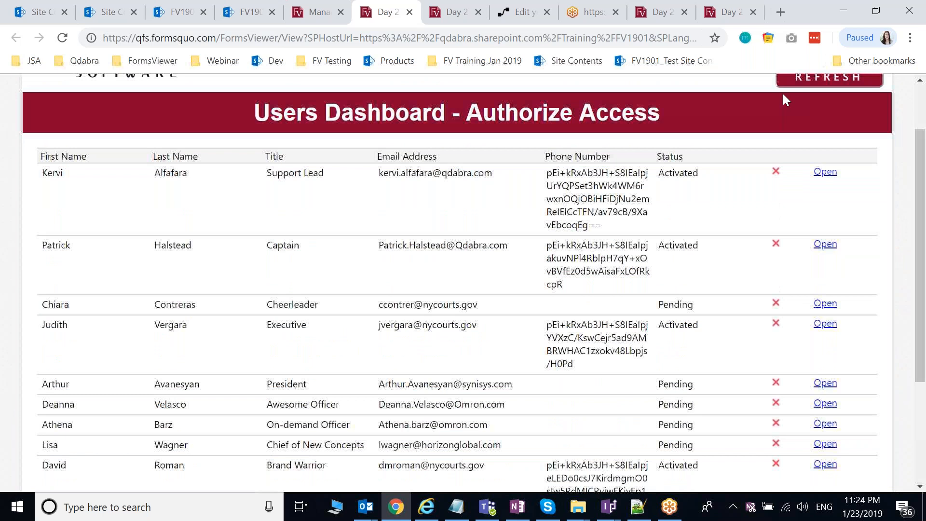
pyautogui.press('F5')
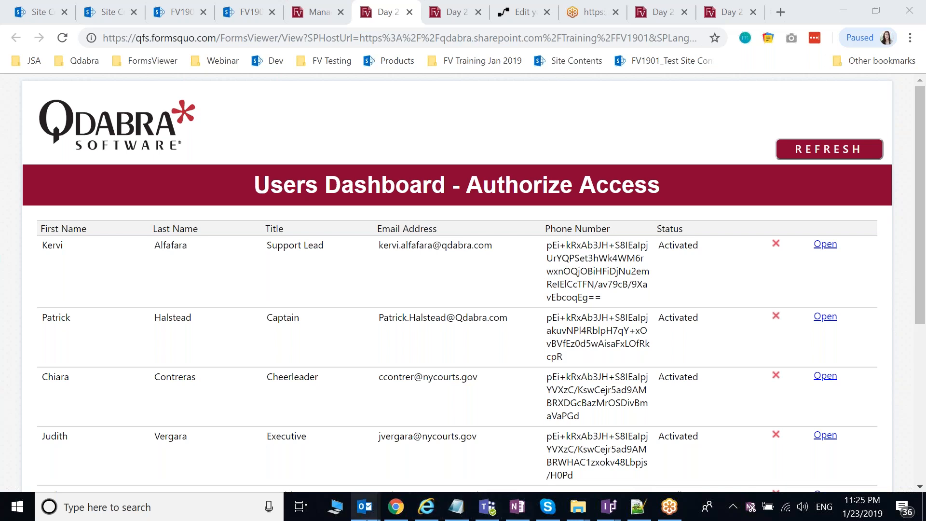
pyautogui.moveTo(367, 520)
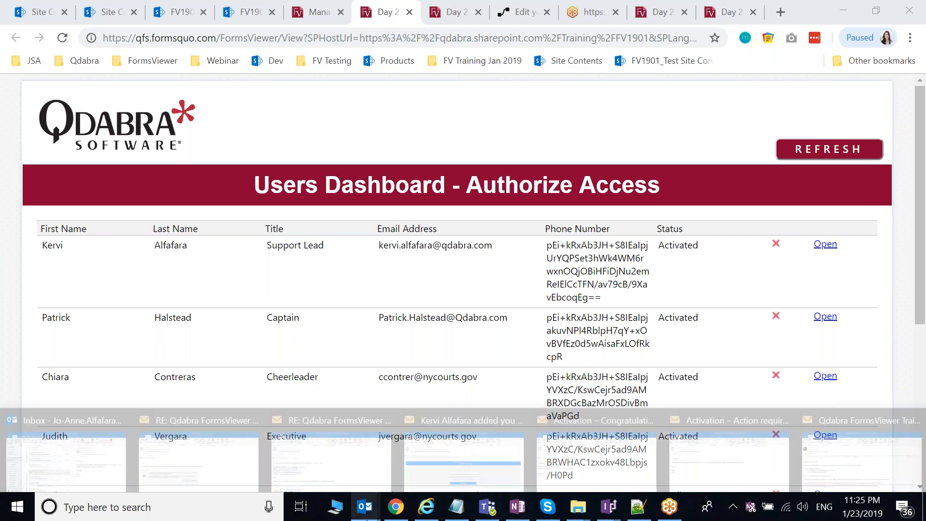
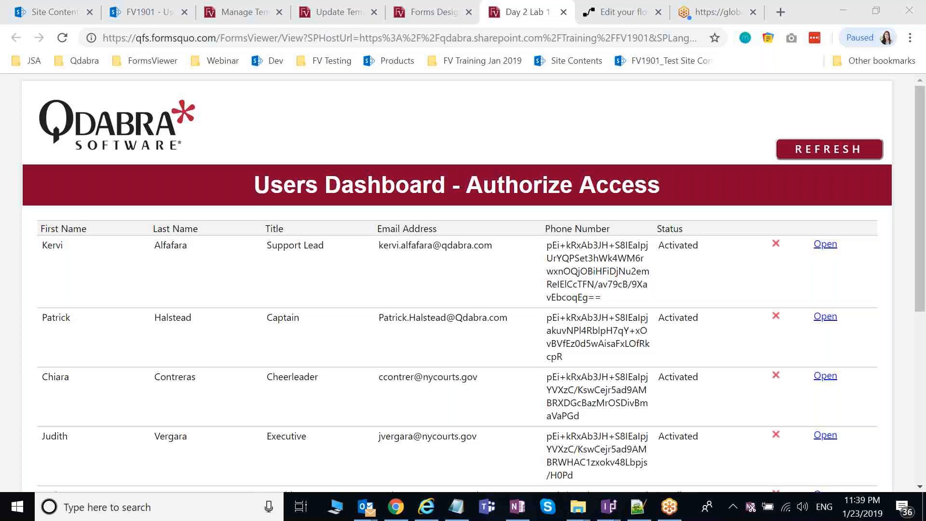
# Step: In the User Add form designer, show the rules on the SUBMIT button
pyautogui.moveTo(608, 506)
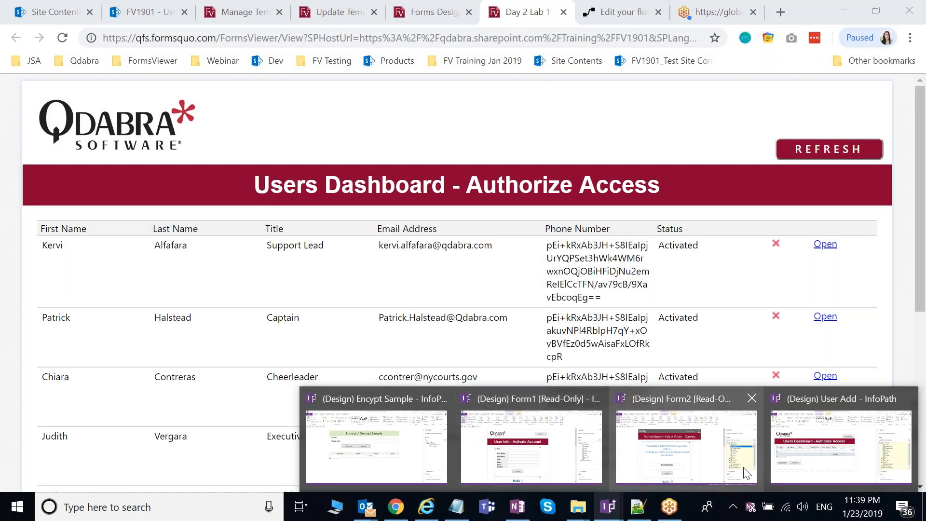
pyautogui.click(850, 471)
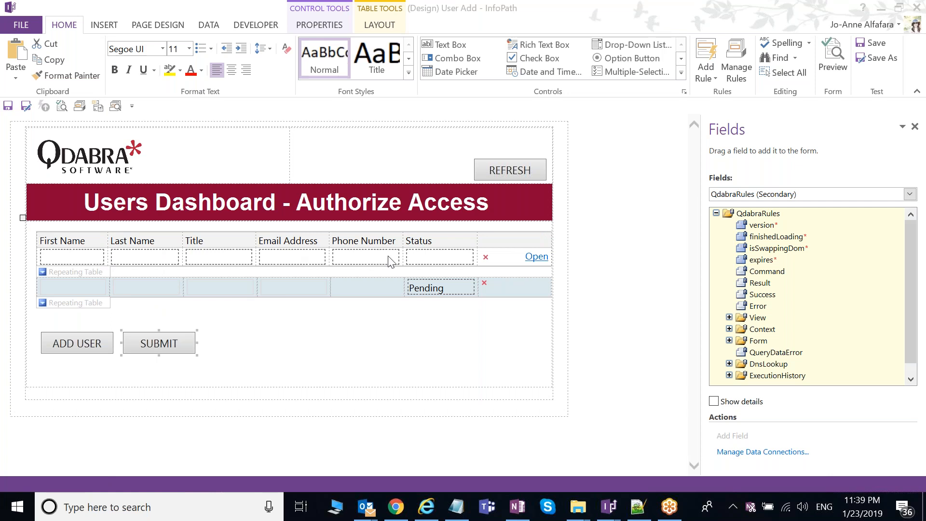
pyautogui.click(147, 343)
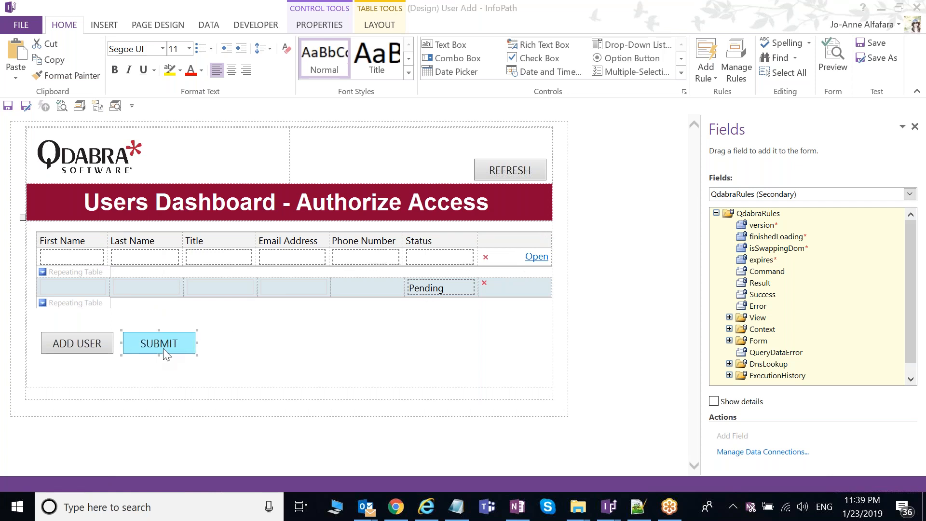
pyautogui.click(737, 75)
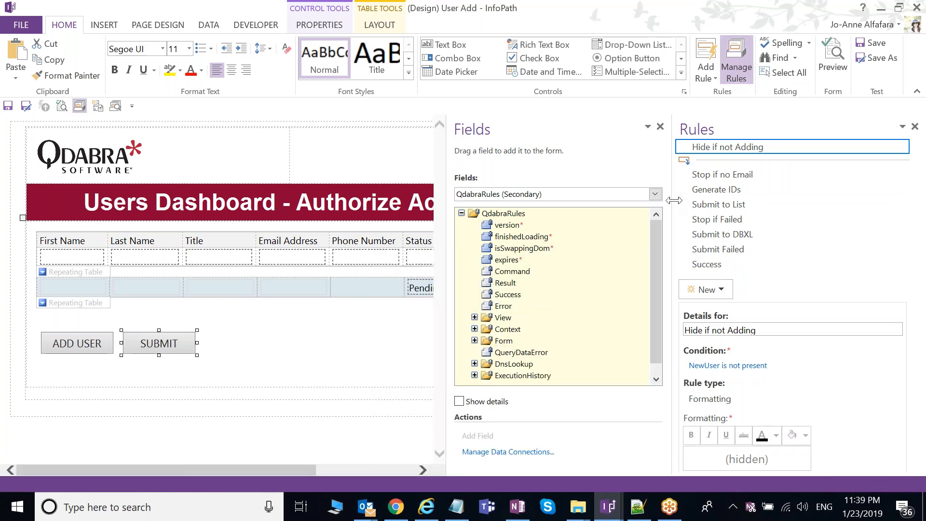
# Step: Inspect the Generate IDs rule, then the Submit to List rule setting Command to SubmitToSharePointList
pyautogui.moveTo(673, 200); pyautogui.dragTo(665, 201)
pyautogui.click(745, 195)
pyautogui.moveTo(920, 230); pyautogui.dragTo(902, 251)
pyautogui.click(753, 180)
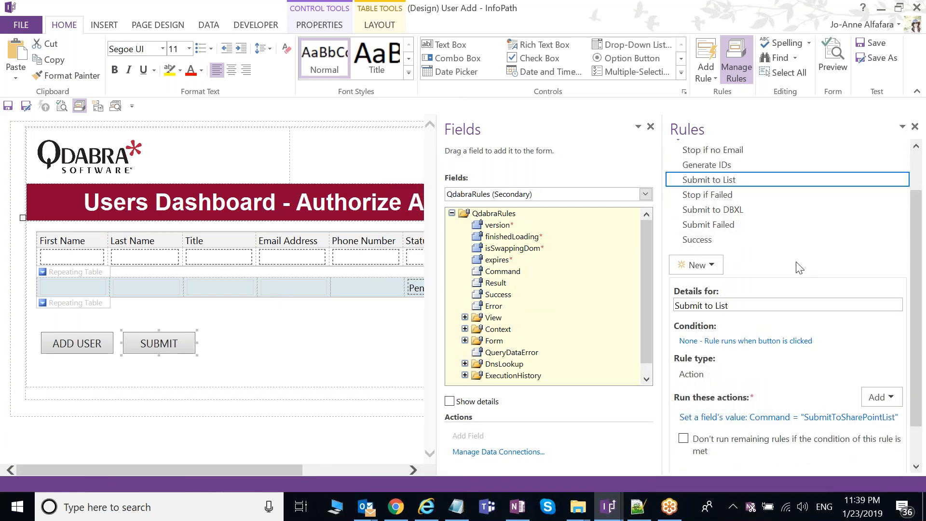
pyautogui.moveTo(915, 374)
pyautogui.mouseDown()
pyautogui.moveTo(914, 387)
pyautogui.moveTo(914, 372)
pyautogui.mouseUp()
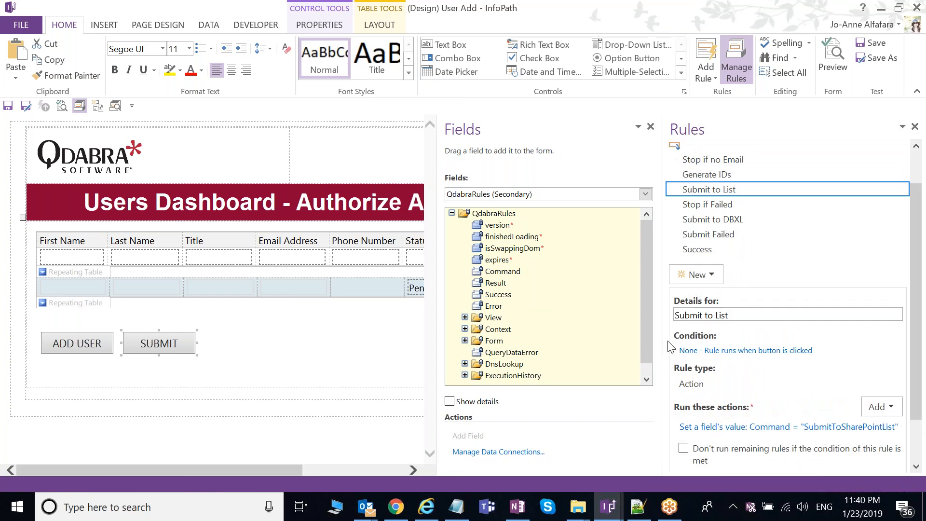
pyautogui.moveTo(662, 340); pyautogui.dragTo(620, 346)
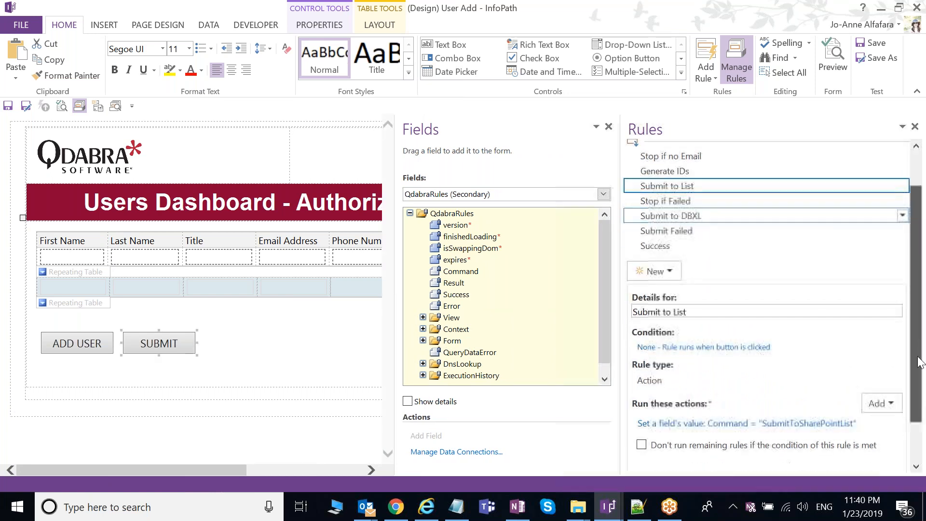
pyautogui.click(576, 512)
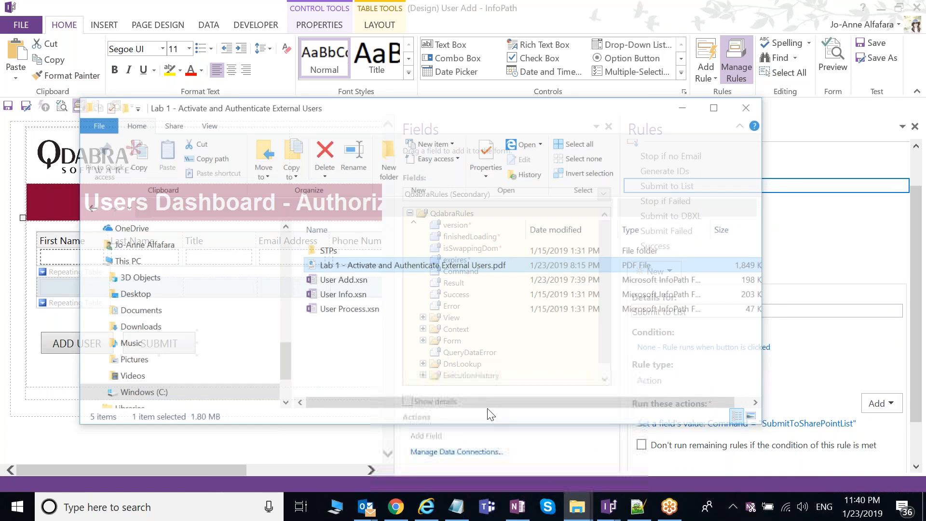
# Step: View Users.stp and FormsViewerSurvey.stp in the lab's STPs folder, then minimize File Explorer
pyautogui.click(321, 234)
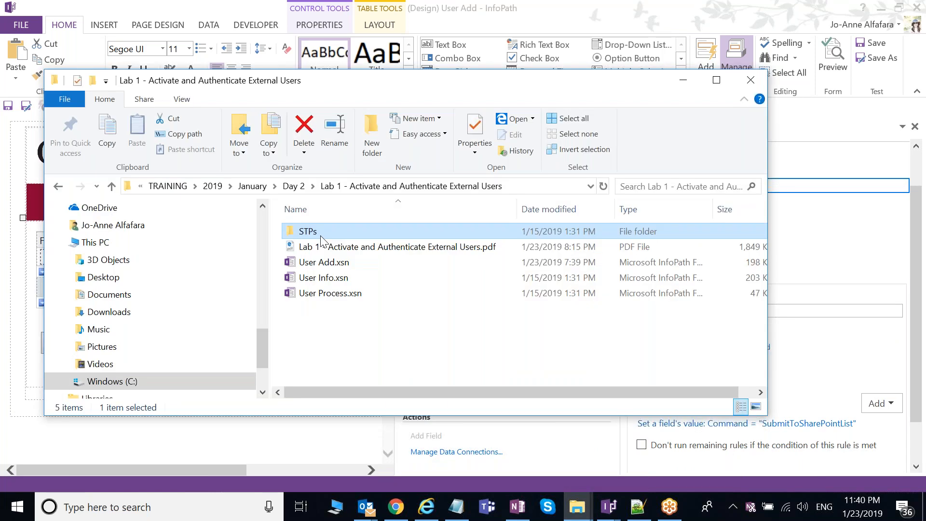
pyautogui.doubleClick(321, 234)
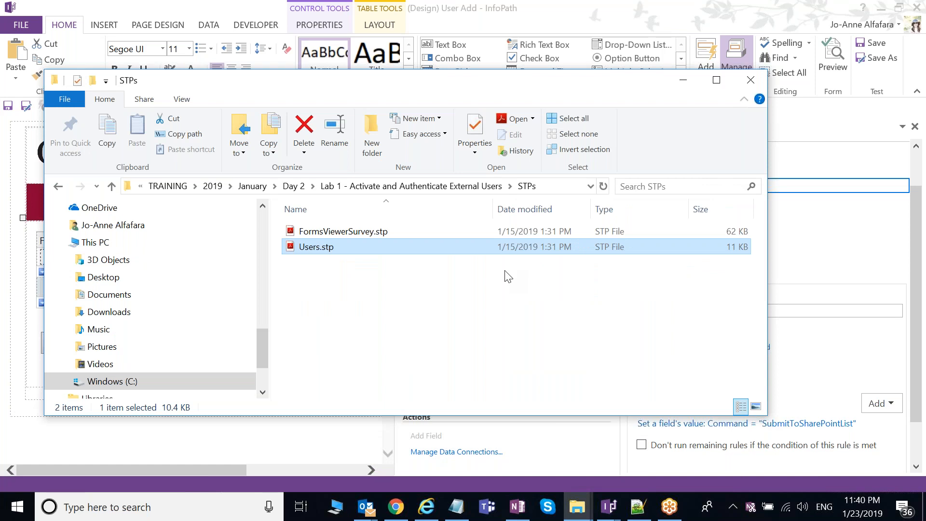
pyautogui.moveTo(661, 82); pyautogui.dragTo(644, 105)
pyautogui.click(666, 103)
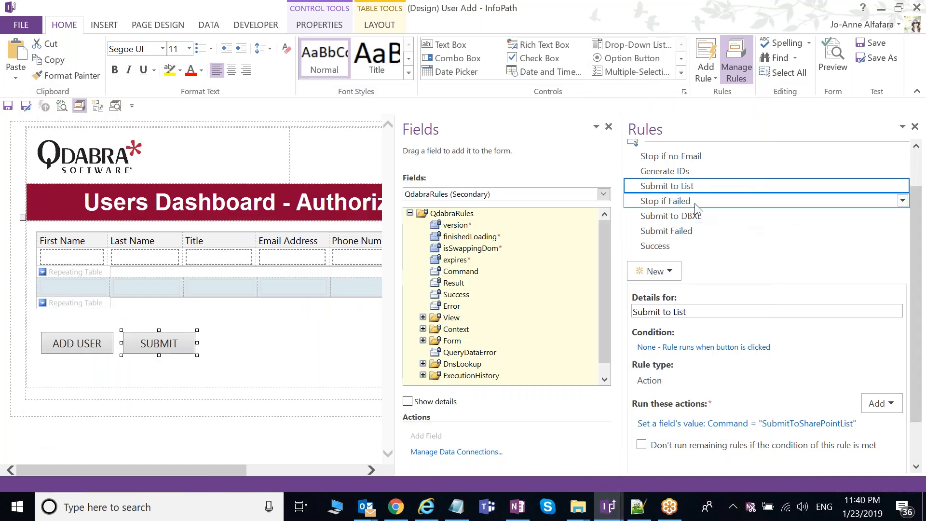
# Step: Leave InfoPath and return to the Users Dashboard in Chrome
pyautogui.moveTo(915, 296)
pyautogui.mouseDown()
pyautogui.moveTo(917, 284)
pyautogui.moveTo(916, 297)
pyautogui.mouseUp()
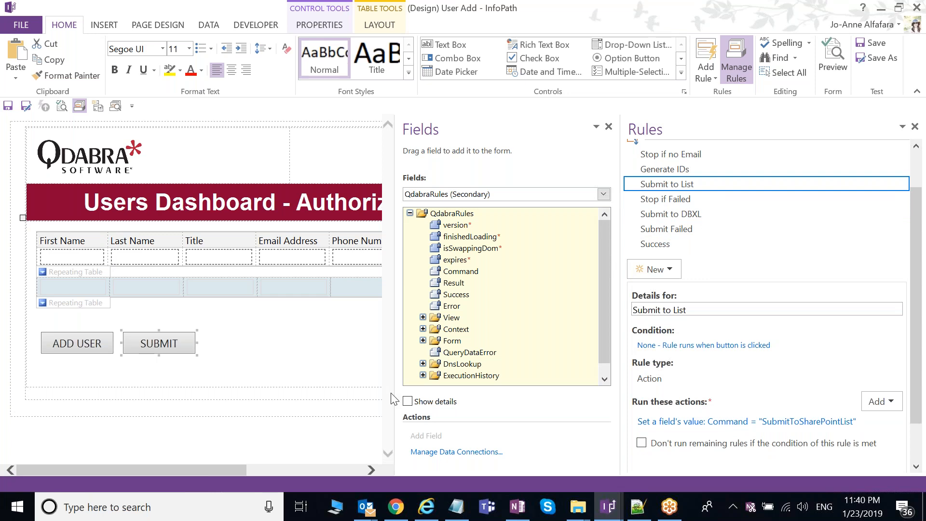
pyautogui.click(404, 515)
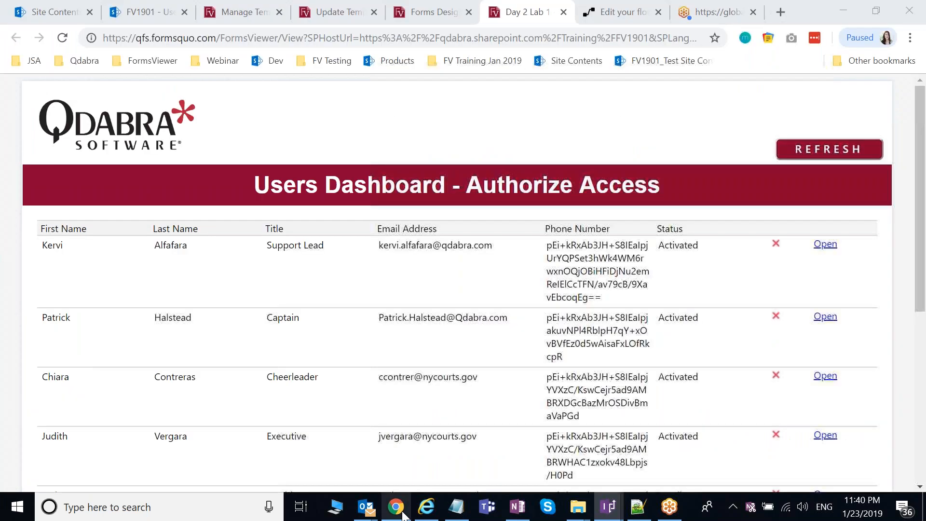
# Step: Load the saved mapping named 'mapping' under the Forms Designer's SharePoint List Mappings
pyautogui.click(415, 13)
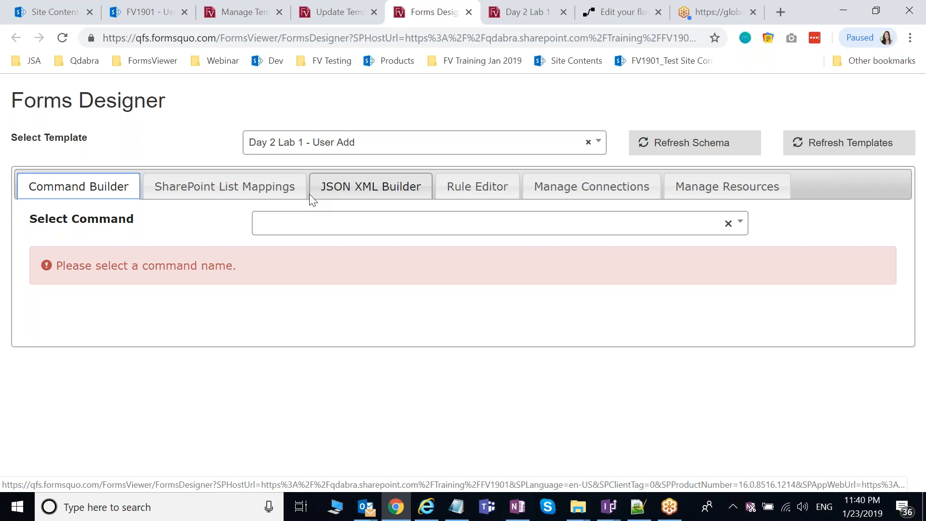
pyautogui.click(262, 197)
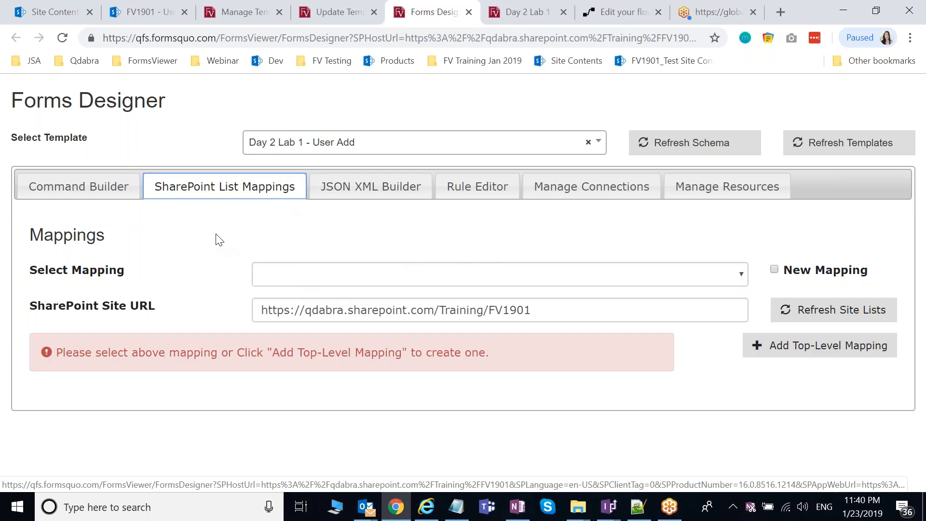
pyautogui.click(577, 271)
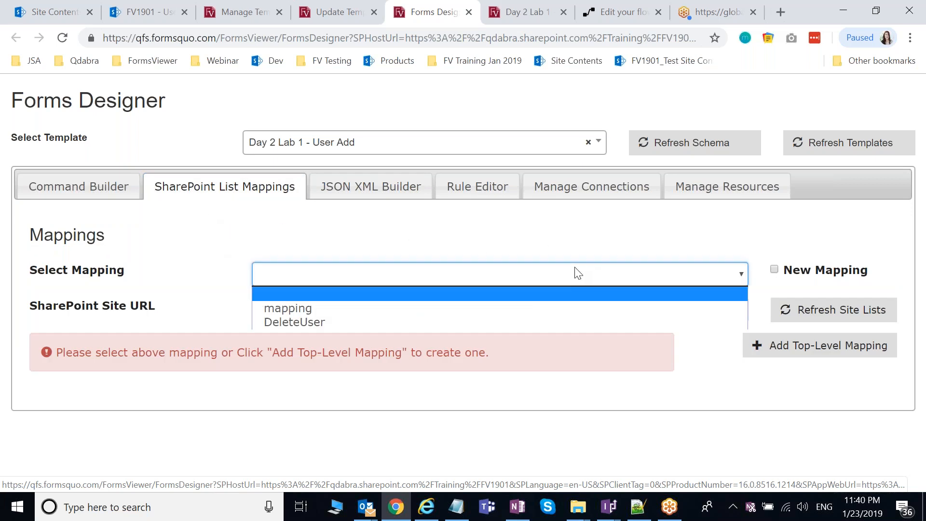
pyautogui.click(319, 308)
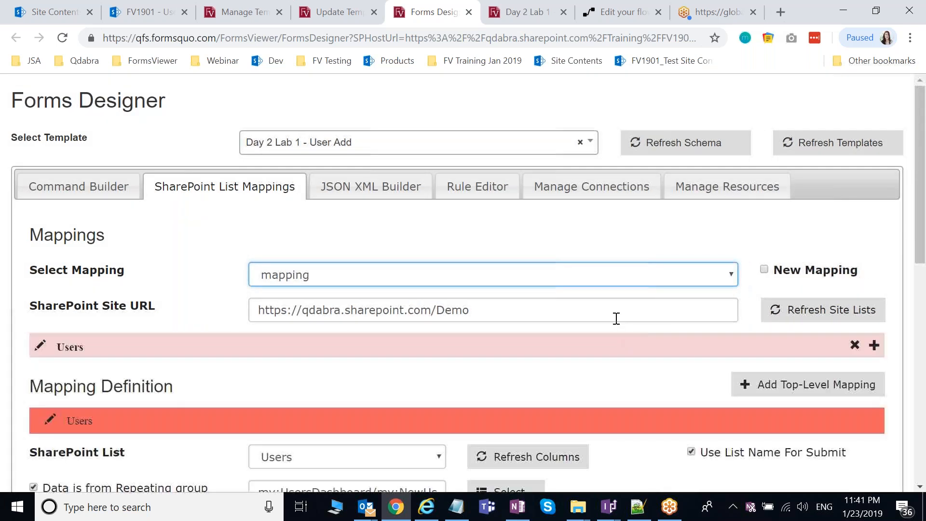
# Step: Review FirstName, LastName, Title, Email, PhoneNumber, Status and ListID mapped to SharePoint columns
pyautogui.scroll(-4, 608, 313)
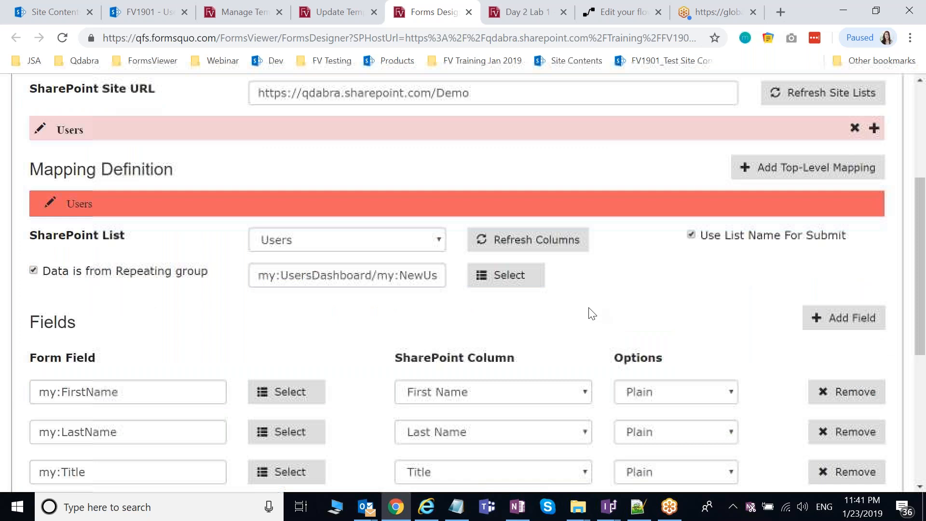
pyautogui.scroll(1, 593, 313)
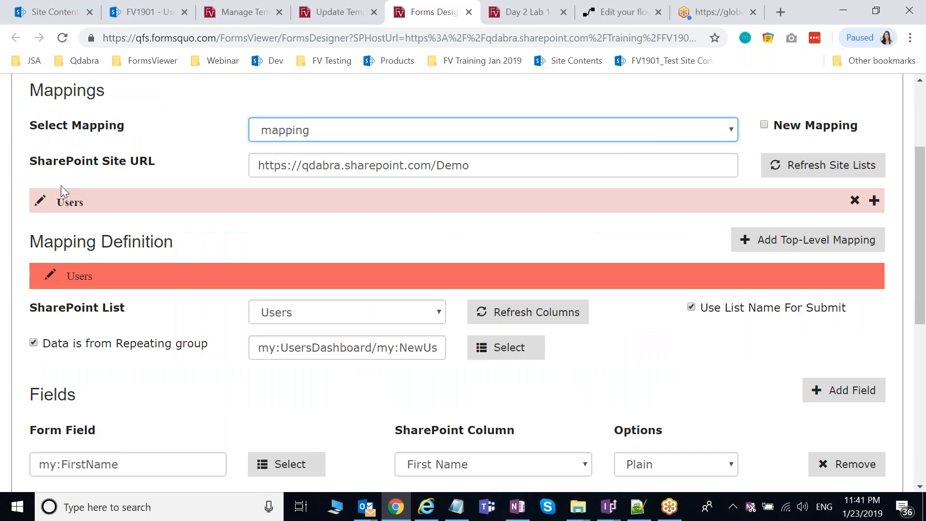
pyautogui.scroll(-2, 413, 295)
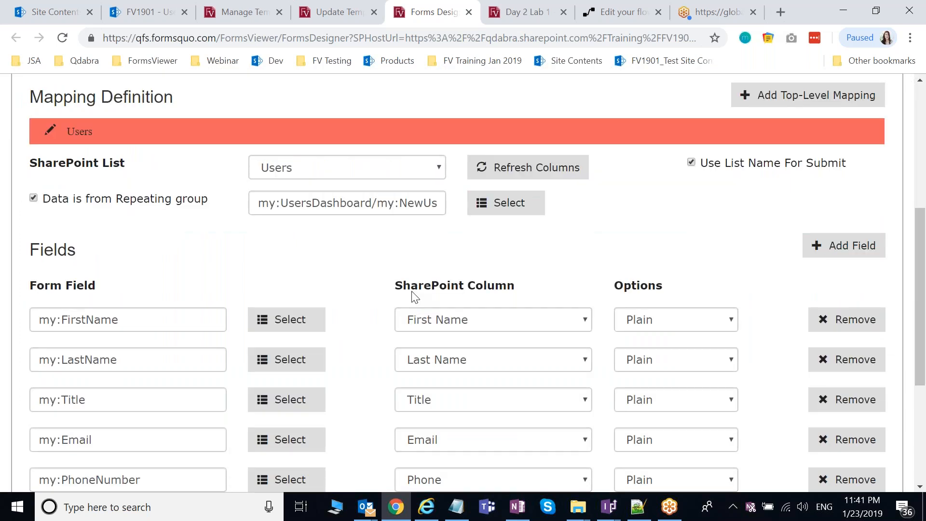
pyautogui.scroll(-1, 612, 403)
pyautogui.scroll(-1, 612, 403)
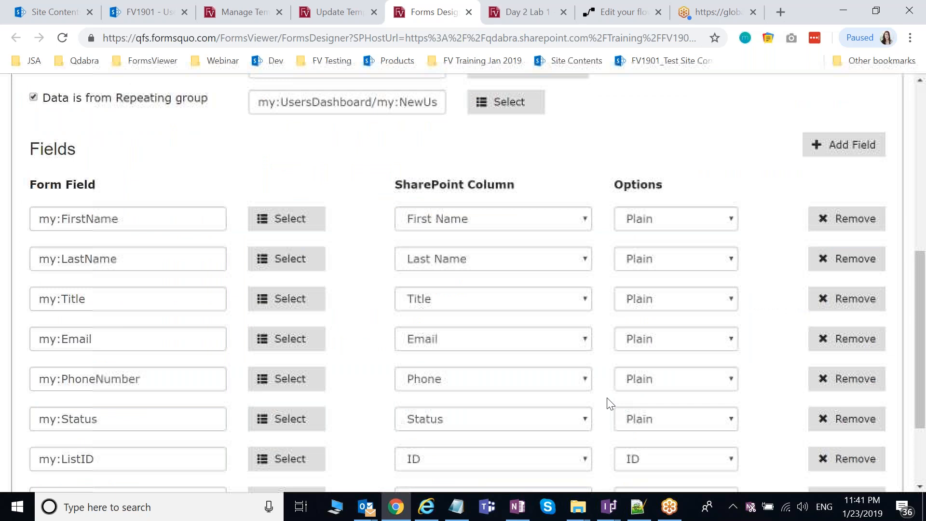
pyautogui.scroll(1, 598, 402)
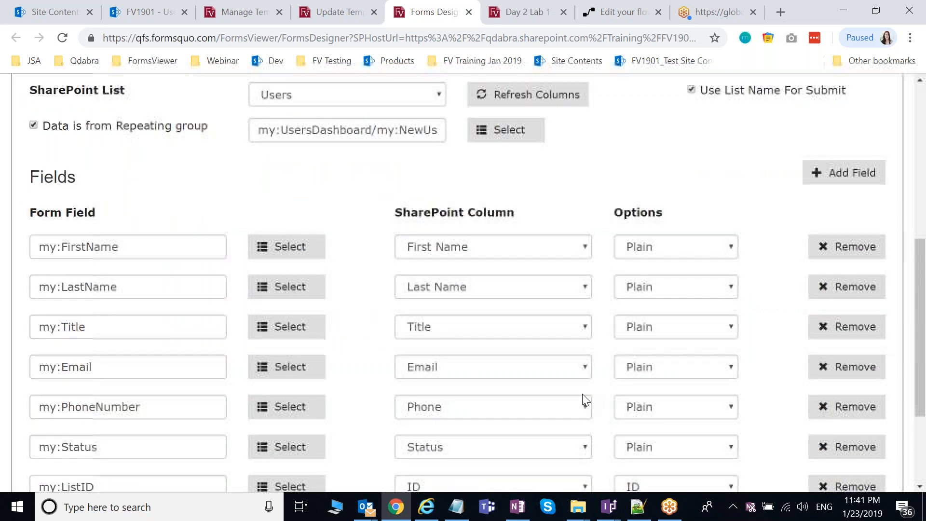
pyautogui.scroll(1, 585, 400)
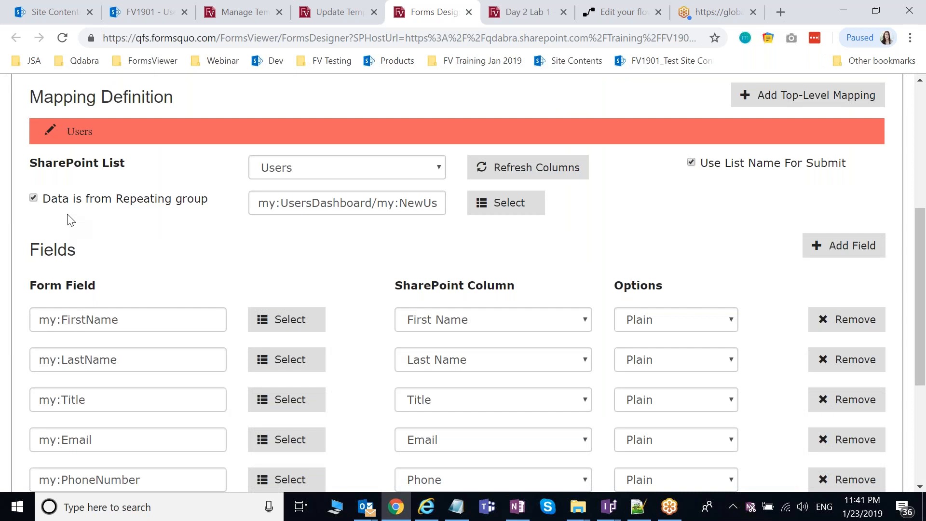
pyautogui.scroll(1, 634, 247)
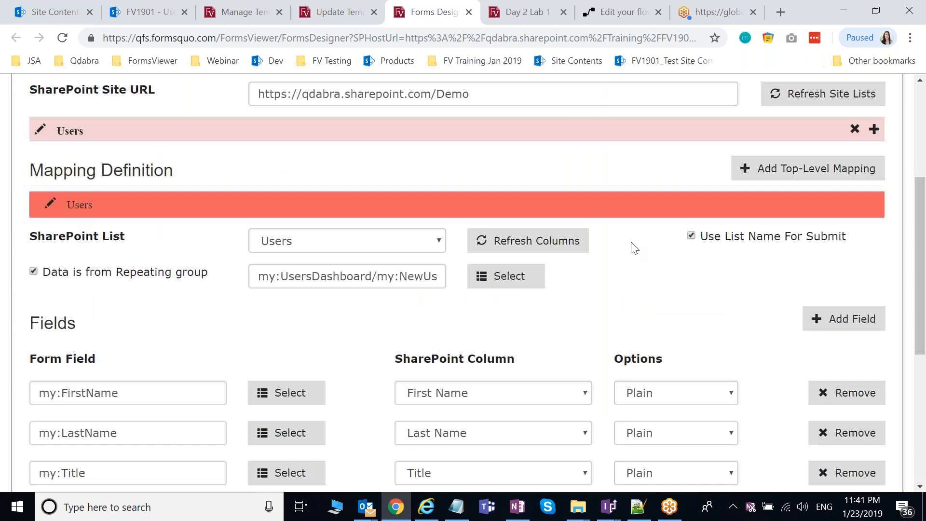
pyautogui.scroll(2, 634, 247)
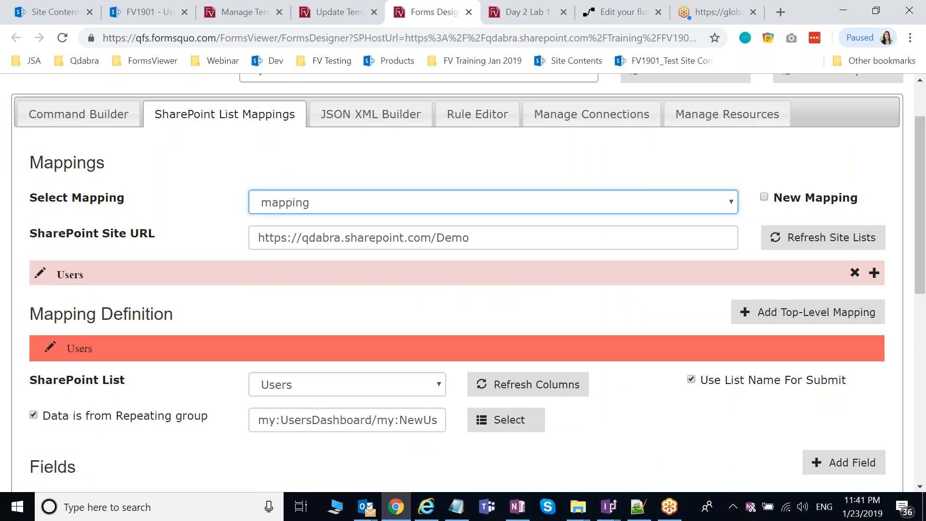
pyautogui.scroll(-3, 625, 358)
pyautogui.moveTo(609, 506)
pyautogui.click(839, 442)
pyautogui.click(705, 218)
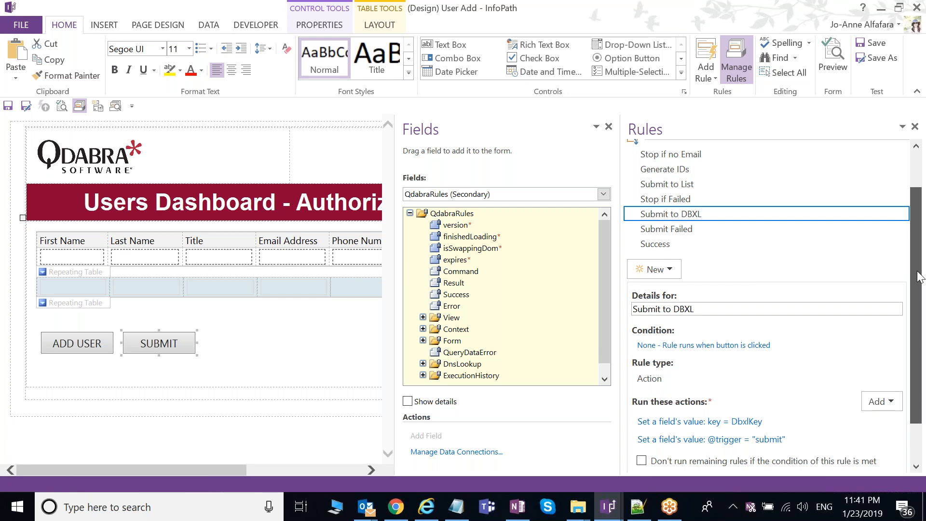
pyautogui.moveTo(919, 276); pyautogui.dragTo(919, 279)
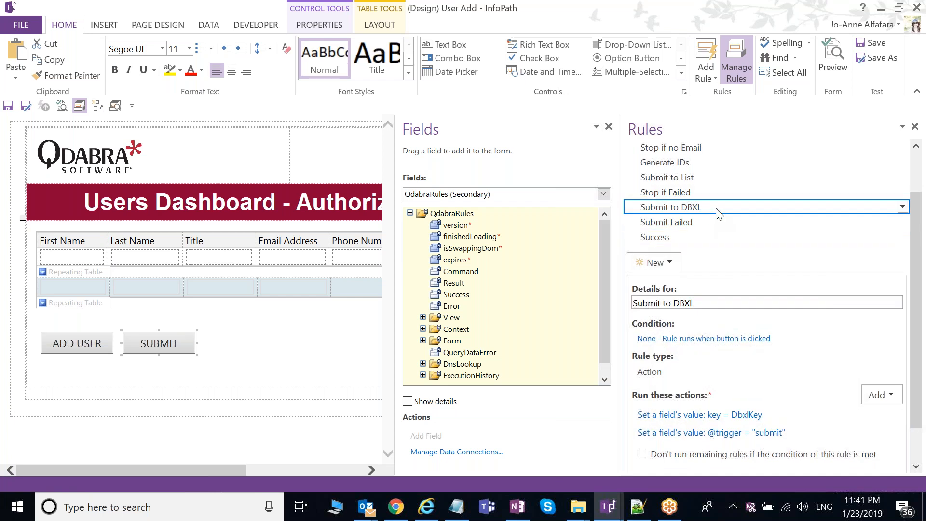
pyautogui.click(693, 223)
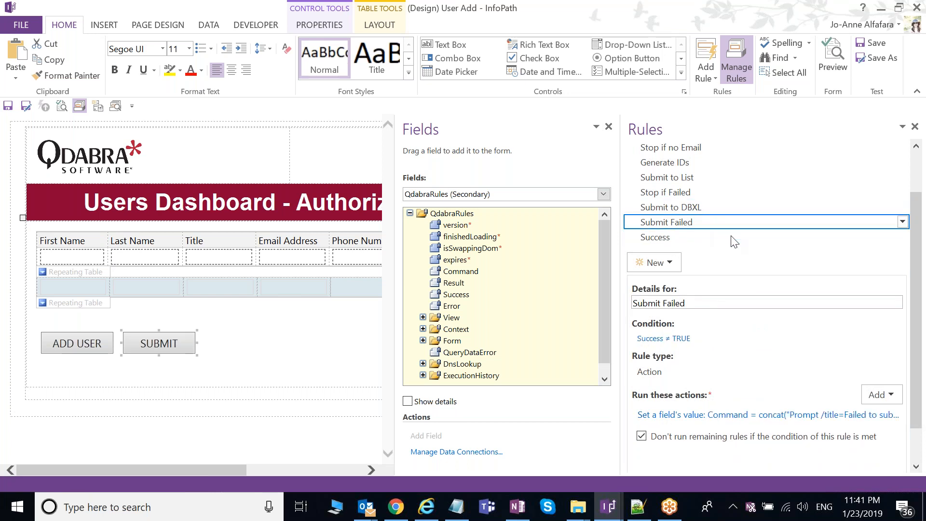
# Step: Read the Success rule: prompt 'New users added', delete NewUser rows, query UsersList
pyautogui.click(707, 238)
pyautogui.moveTo(916, 365); pyautogui.dragTo(919, 387)
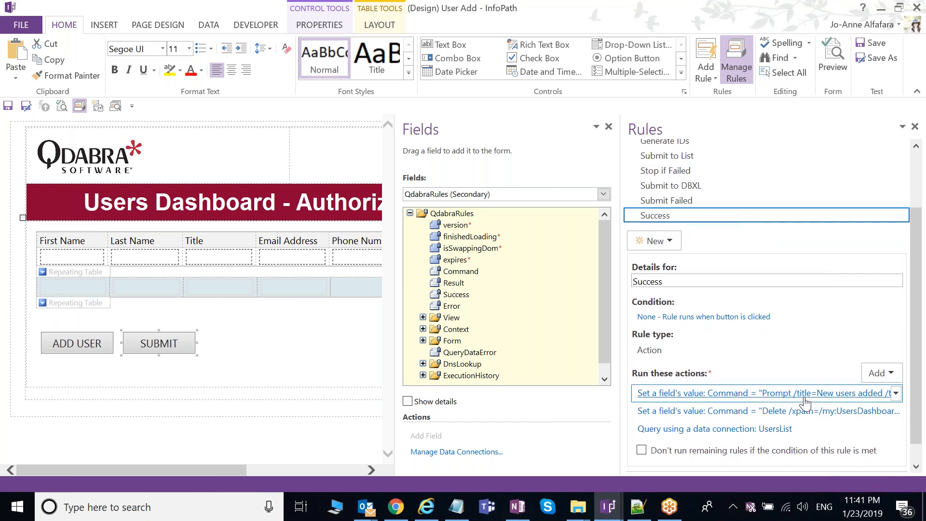
pyautogui.moveTo(630, 376); pyautogui.dragTo(466, 375)
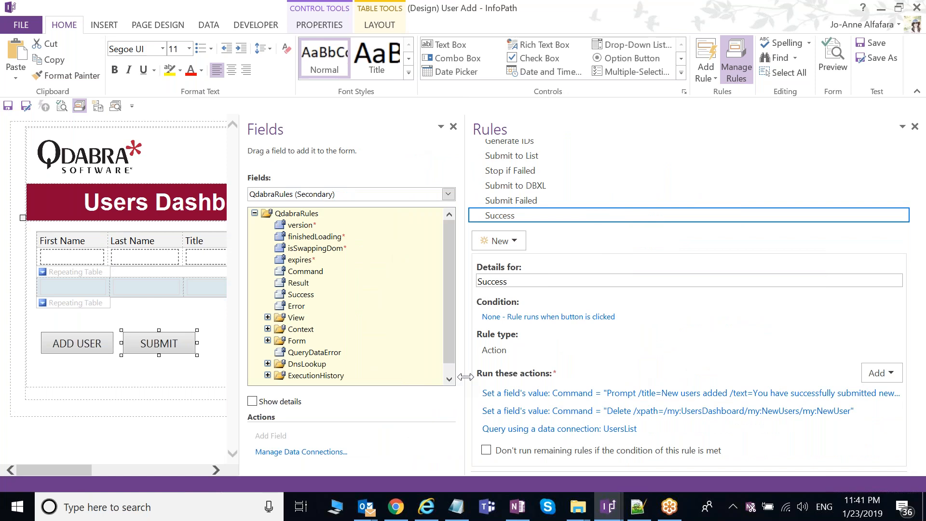
pyautogui.moveTo(466, 377); pyautogui.dragTo(627, 305)
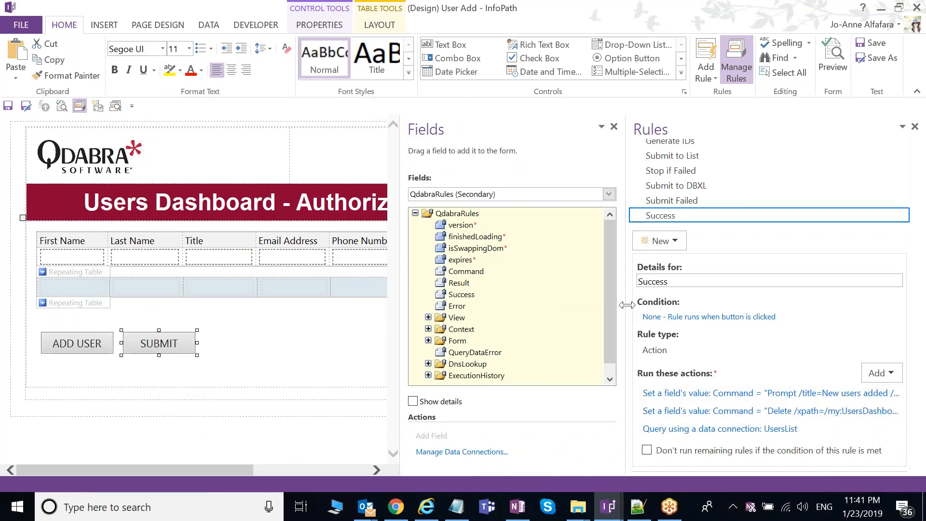
pyautogui.moveTo(627, 305); pyautogui.dragTo(674, 307)
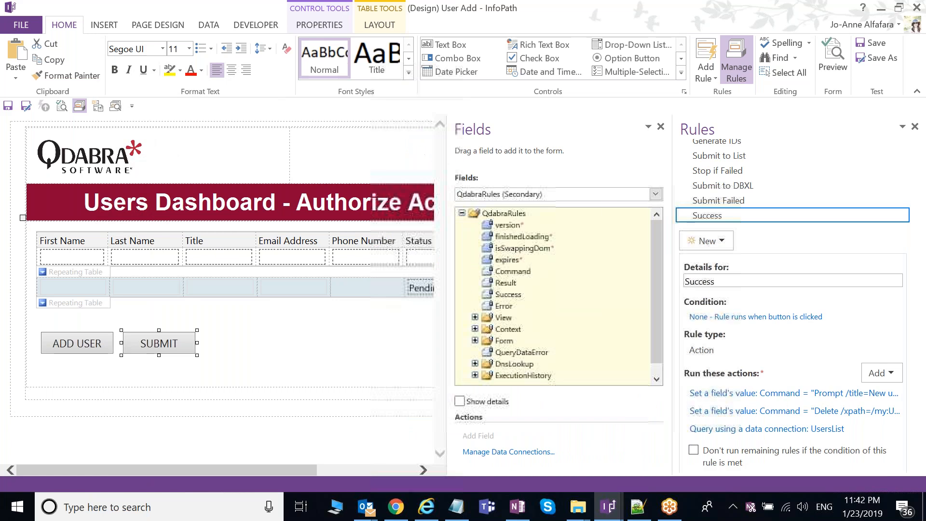
pyautogui.moveTo(922, 311); pyautogui.dragTo(921, 249)
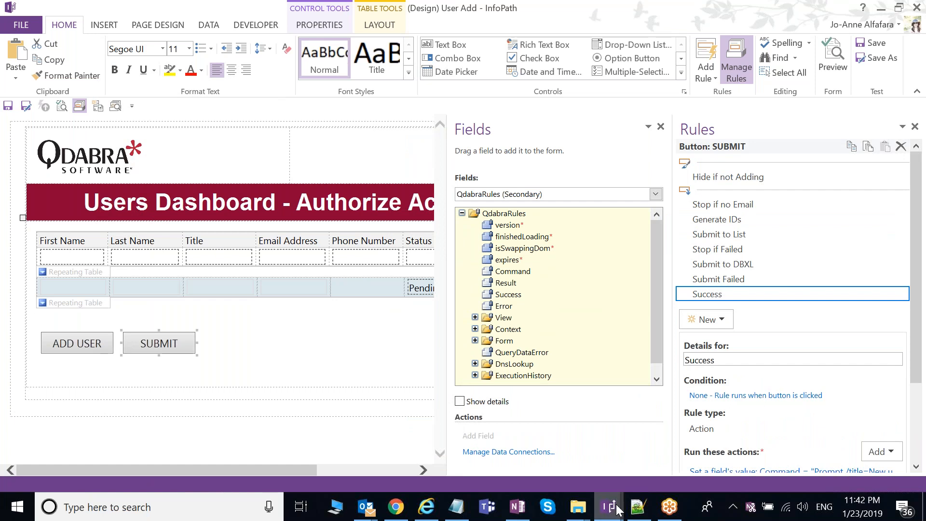
pyautogui.moveTo(618, 509)
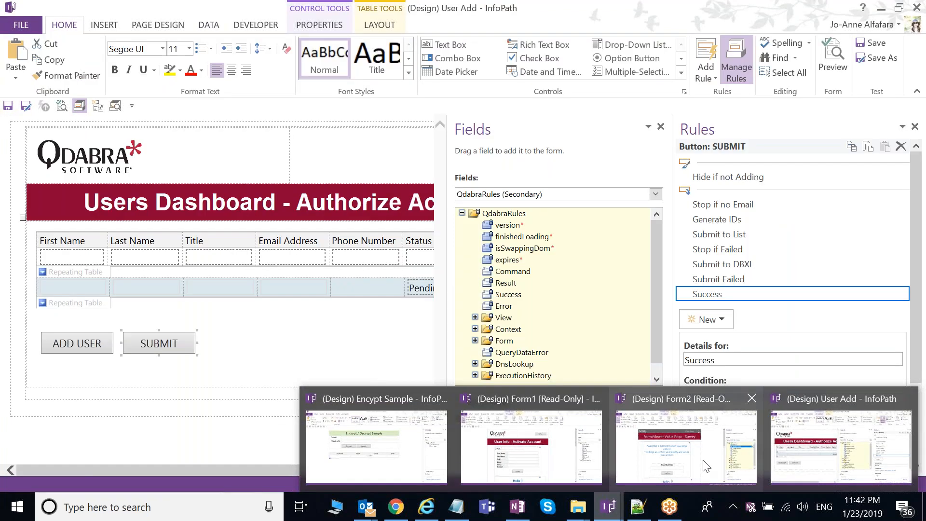
# Step: In the Activate Account form, select the email Confirm button to list its Validate email and Change State rules
pyautogui.click(705, 466)
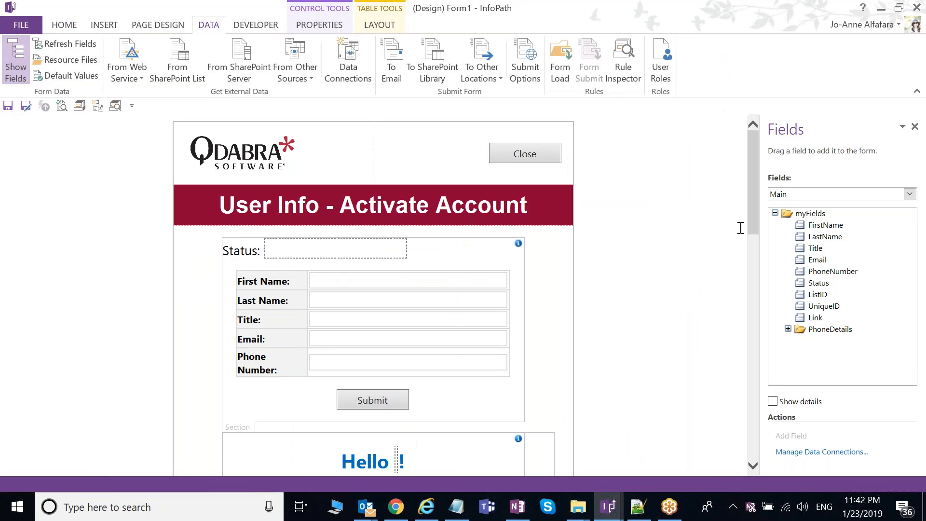
pyautogui.moveTo(751, 225); pyautogui.dragTo(750, 213)
pyautogui.scroll(-5, 629, 331)
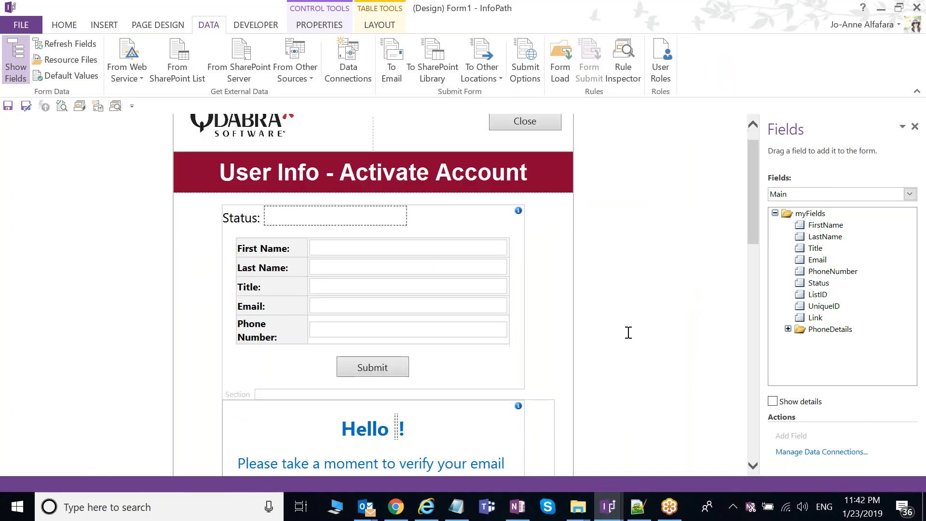
pyautogui.scroll(-1, 627, 334)
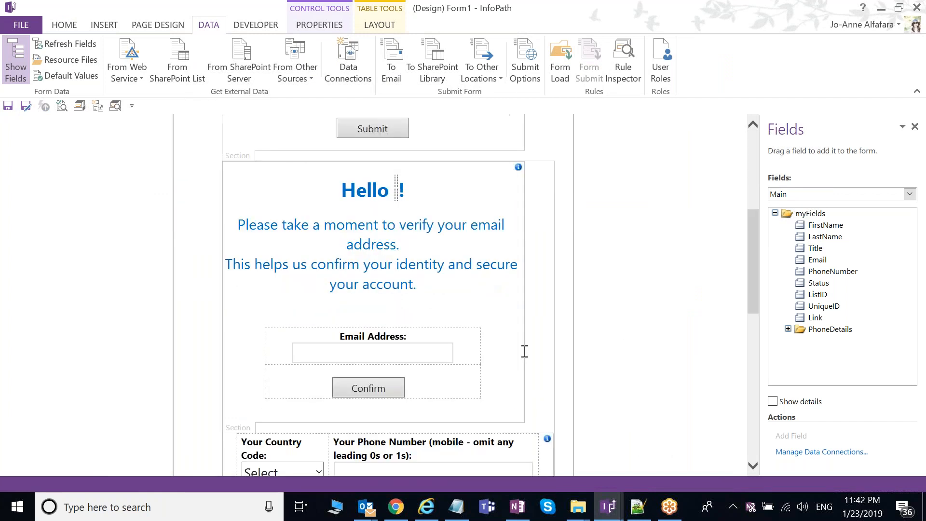
pyautogui.scroll(-1, 238, 427)
pyautogui.click(238, 428)
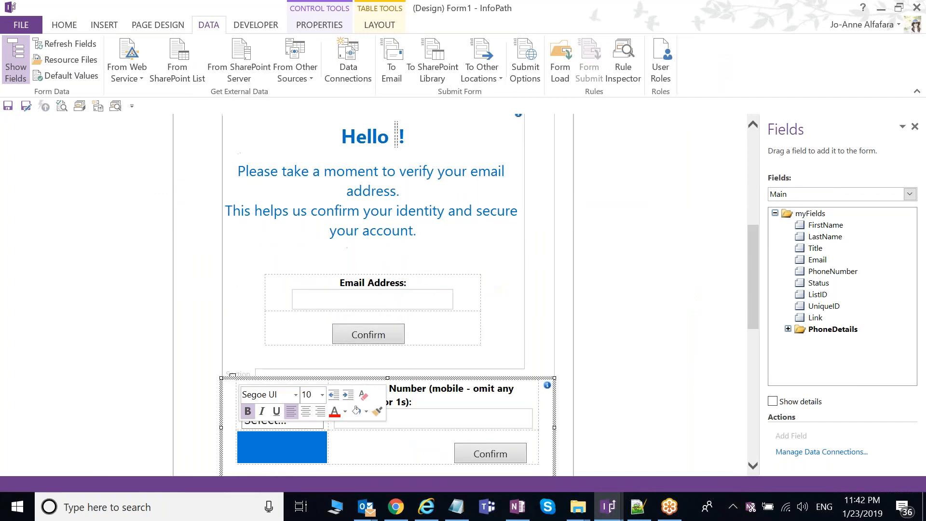
pyautogui.click(238, 374)
pyautogui.click(368, 334)
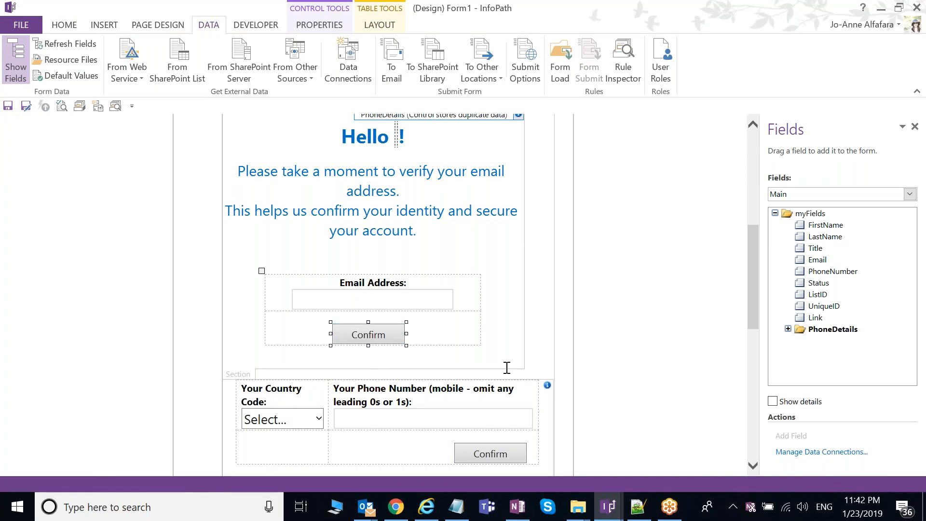
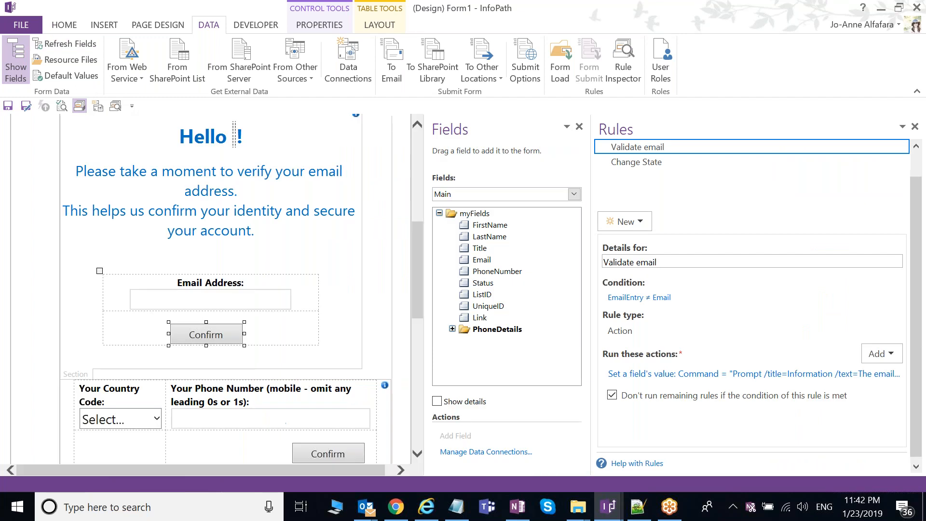
# Step: Resize the form and rules panes and read the Change State rule's details
pyautogui.moveTo(595, 222); pyautogui.dragTo(668, 221)
pyautogui.moveTo(668, 279); pyautogui.dragTo(631, 279)
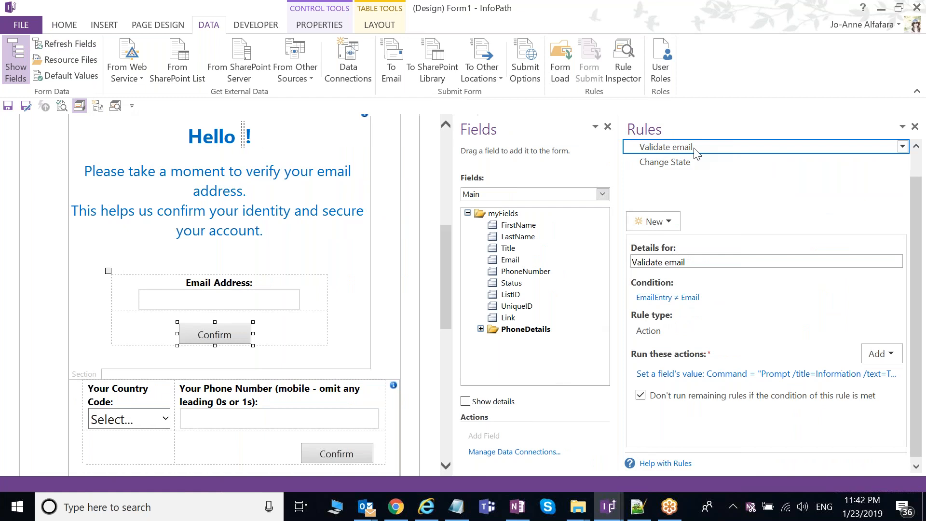
pyautogui.click(686, 166)
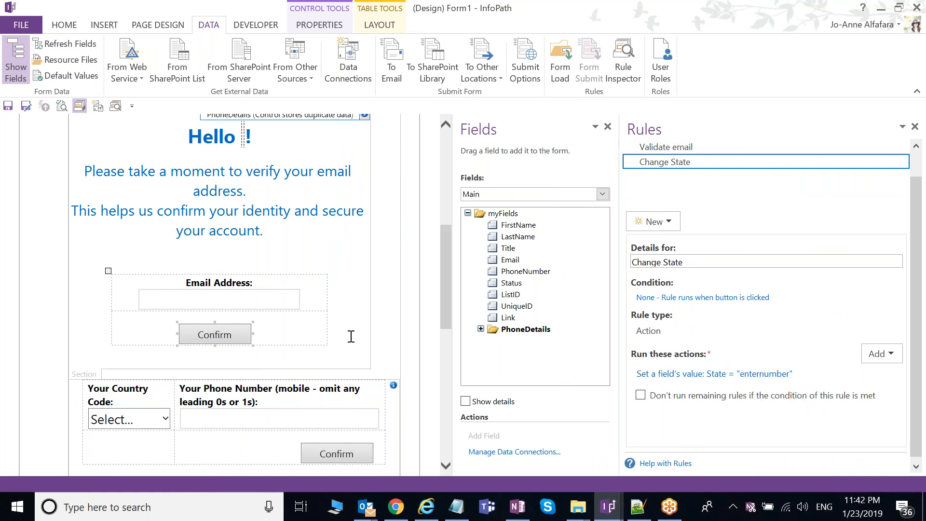
pyautogui.scroll(-1, 351, 336)
pyautogui.scroll(-1, 350, 338)
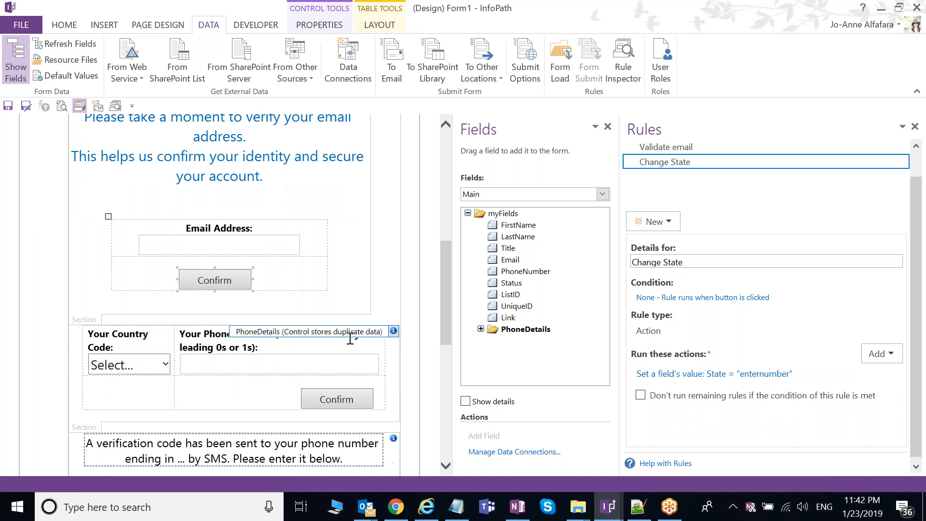
pyautogui.scroll(-2, 351, 339)
# Step: Select the PhoneDetails section, Country Code, phone number box and Confirm button to list its rules
pyautogui.click(193, 324)
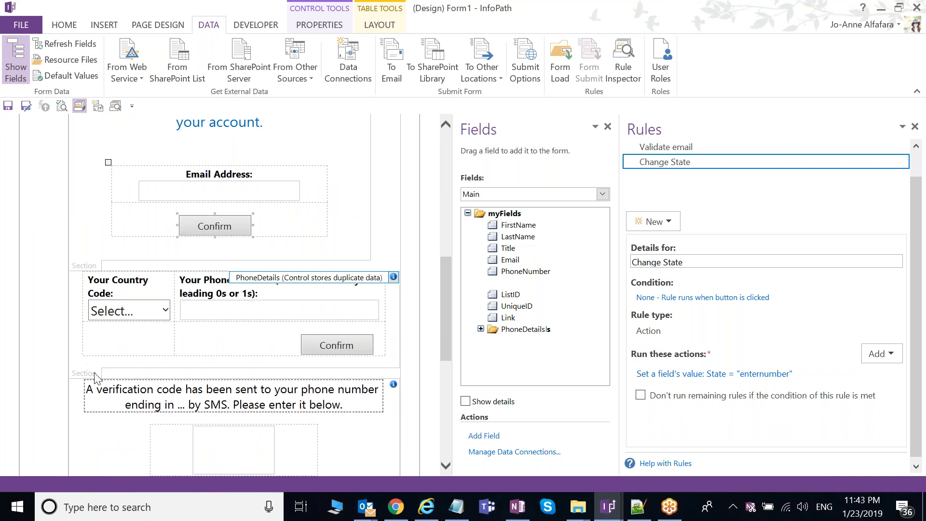
pyautogui.click(141, 319)
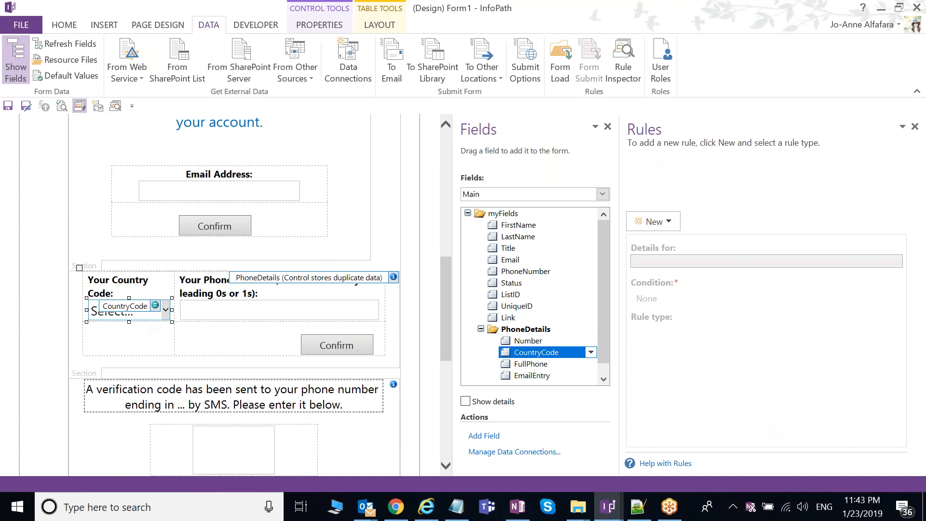
pyautogui.click(281, 309)
pyautogui.click(348, 346)
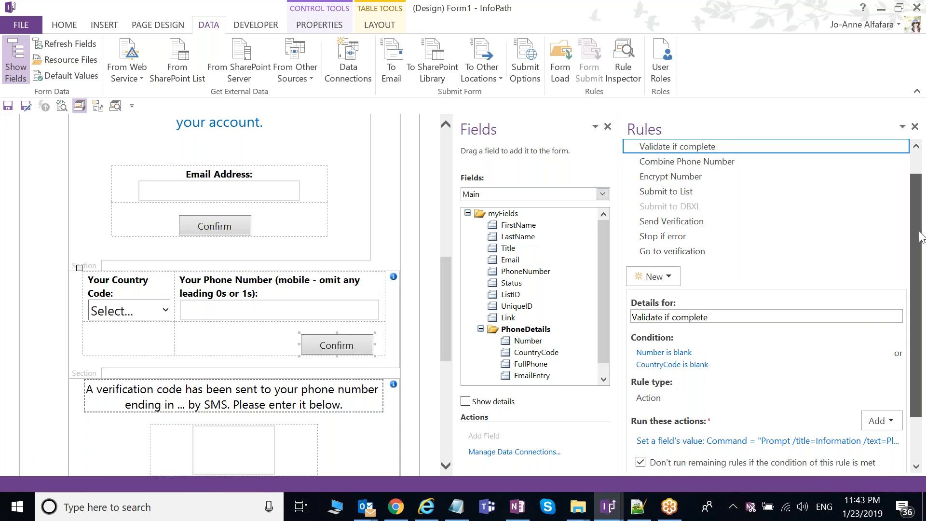
pyautogui.scroll(2, 921, 237)
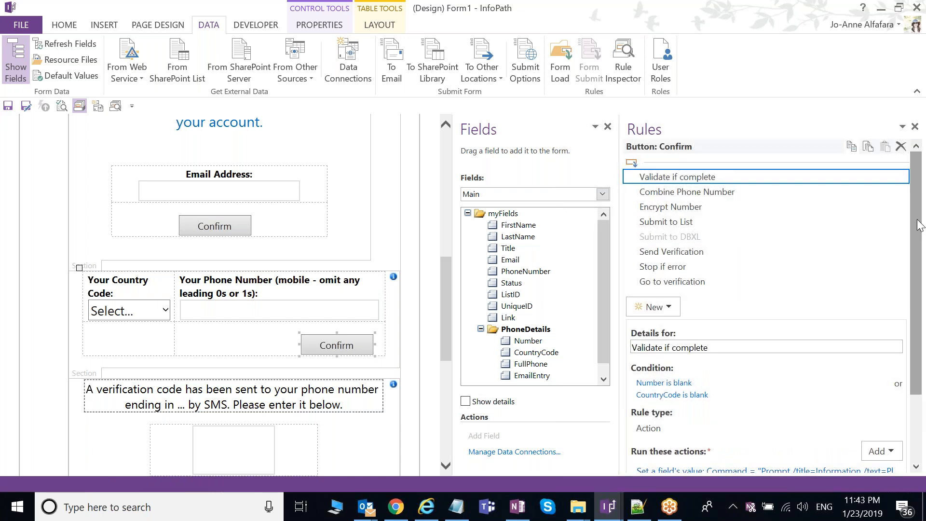
pyautogui.scroll(-3, 921, 241)
pyautogui.scroll(2, 923, 256)
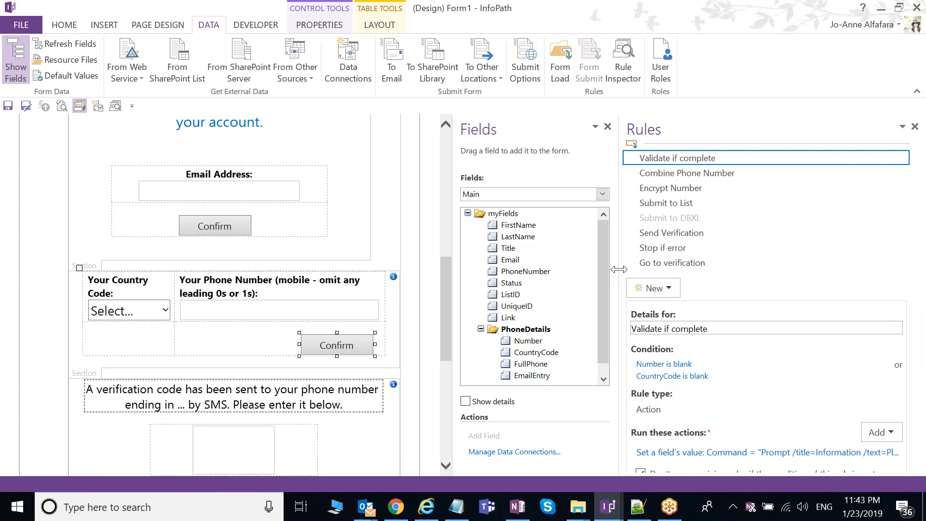
# Step: Read the Combine Phone Number and Encrypt Number rule details, then bring Chrome forward
pyautogui.moveTo(619, 269); pyautogui.dragTo(553, 269)
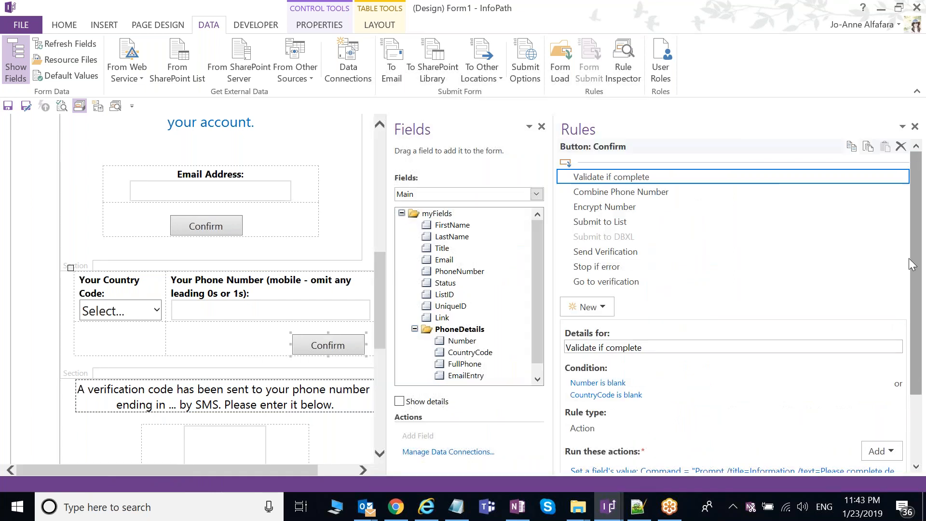
pyautogui.click(622, 192)
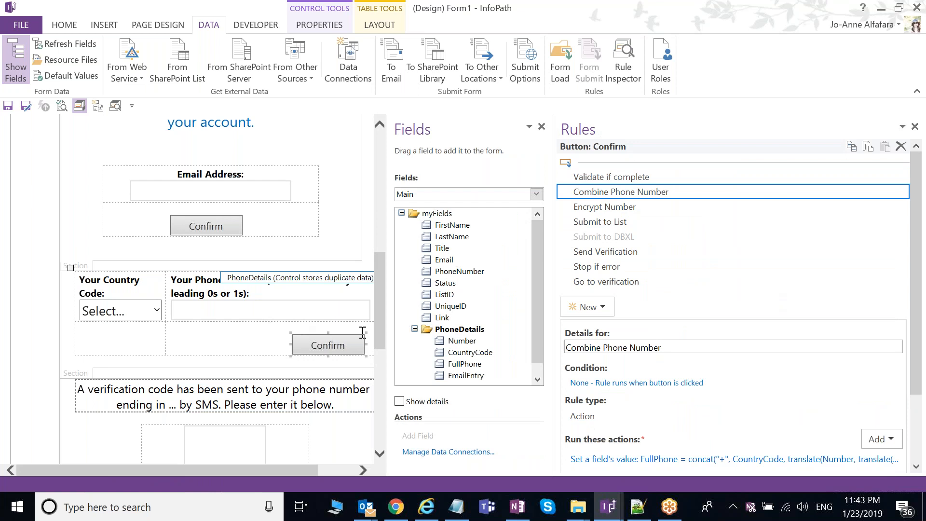
pyautogui.click(656, 215)
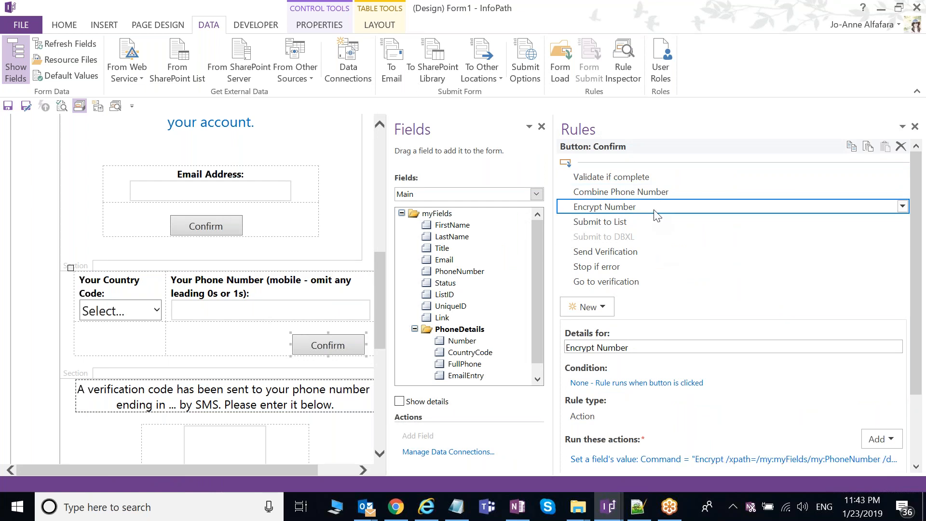
pyautogui.scroll(-1, 917, 229)
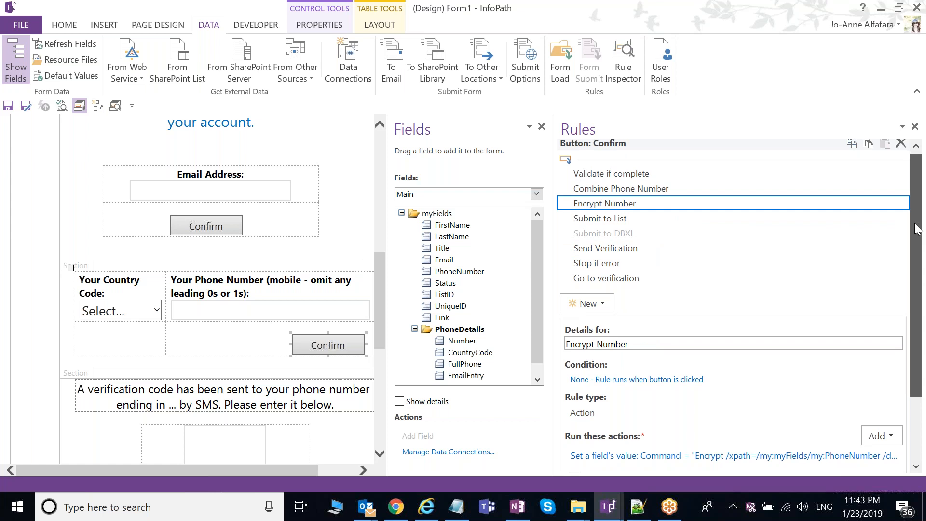
pyautogui.scroll(1, 916, 230)
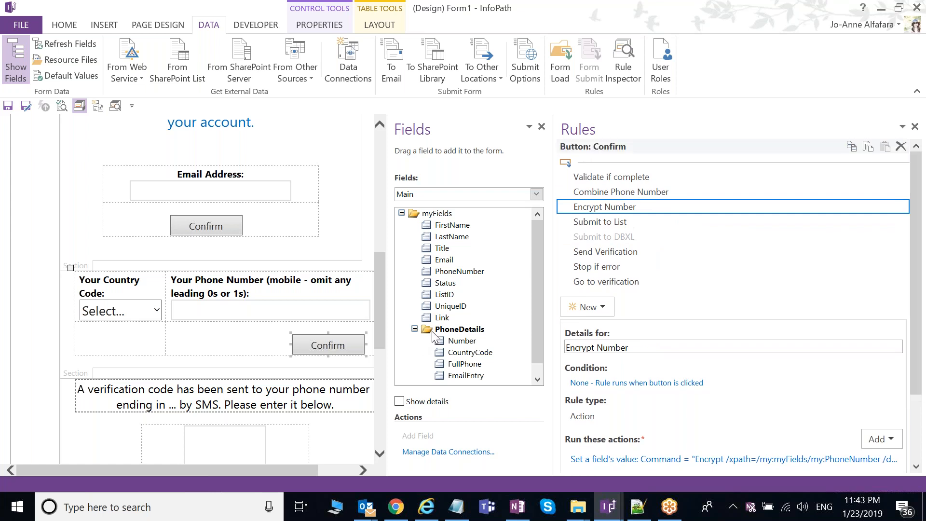
pyautogui.click(393, 513)
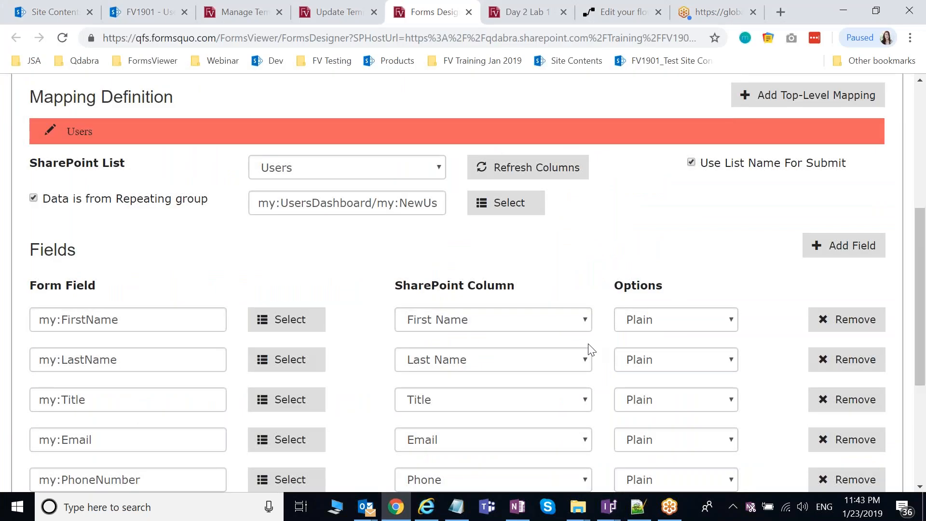
# Step: View the Day 2 Lab 1 Users Dashboard of activated users, then return to InfoPath Designer
pyautogui.click(336, 13)
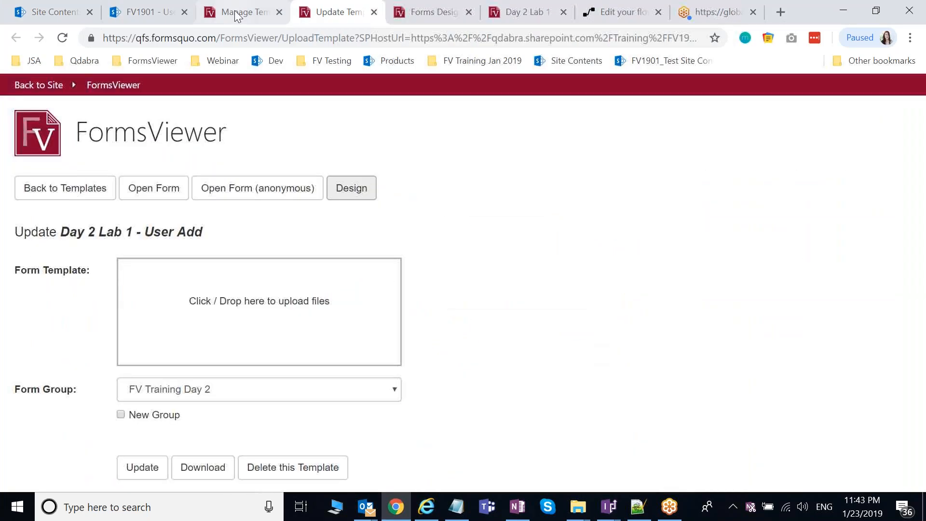
pyautogui.click(524, 12)
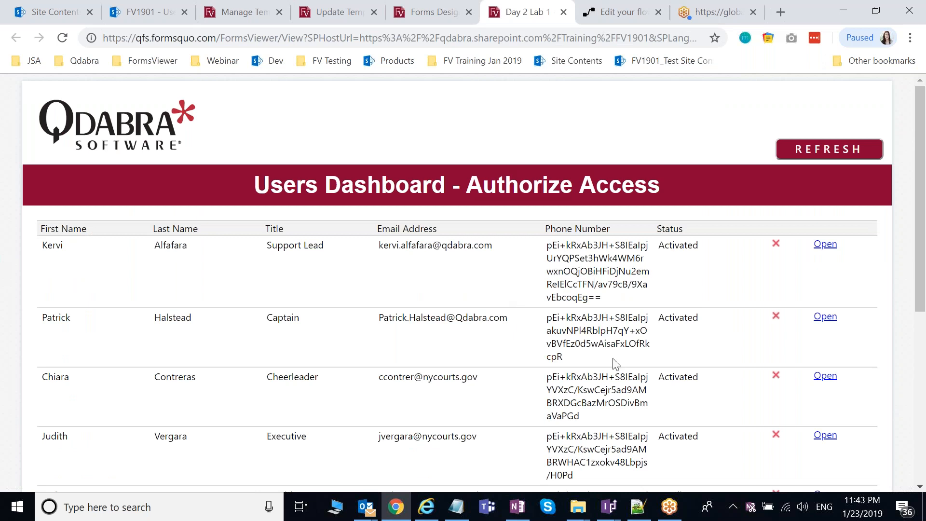
pyautogui.click(606, 510)
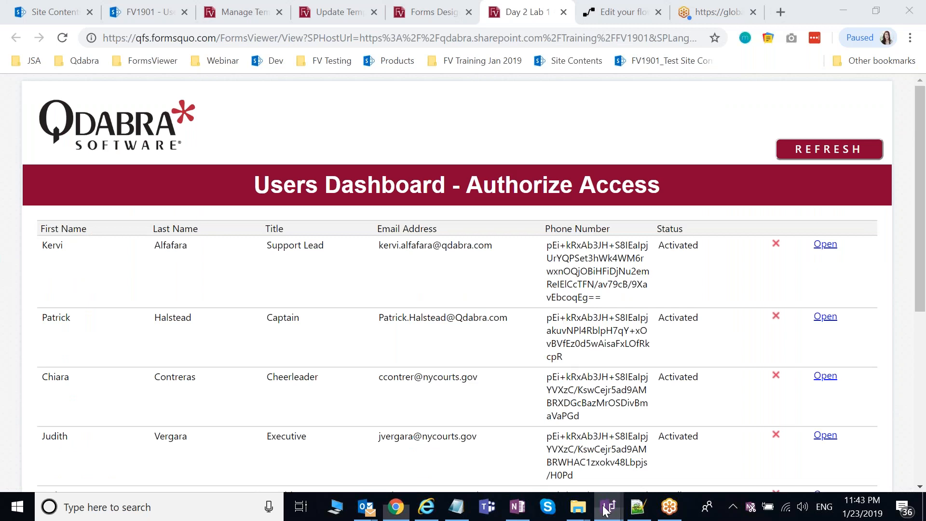
pyautogui.scroll(-1, 767, 408)
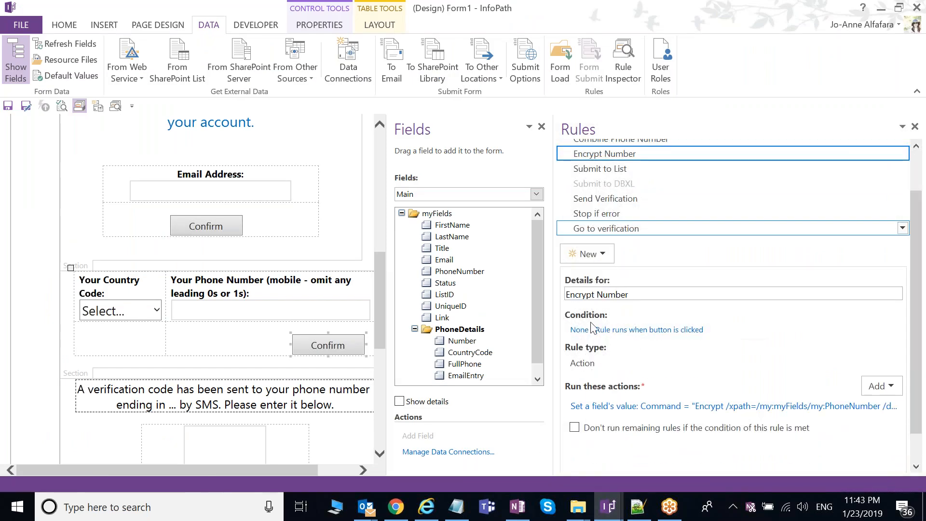
# Step: Bring the Encypt Sample form window to the front in InfoPath Designer
pyautogui.moveTo(915, 316); pyautogui.dragTo(923, 259)
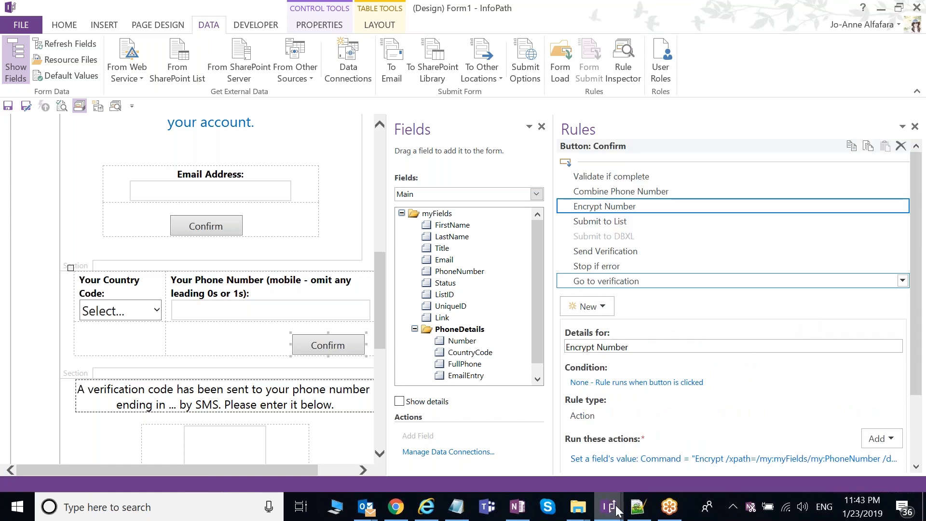
pyautogui.moveTo(616, 510)
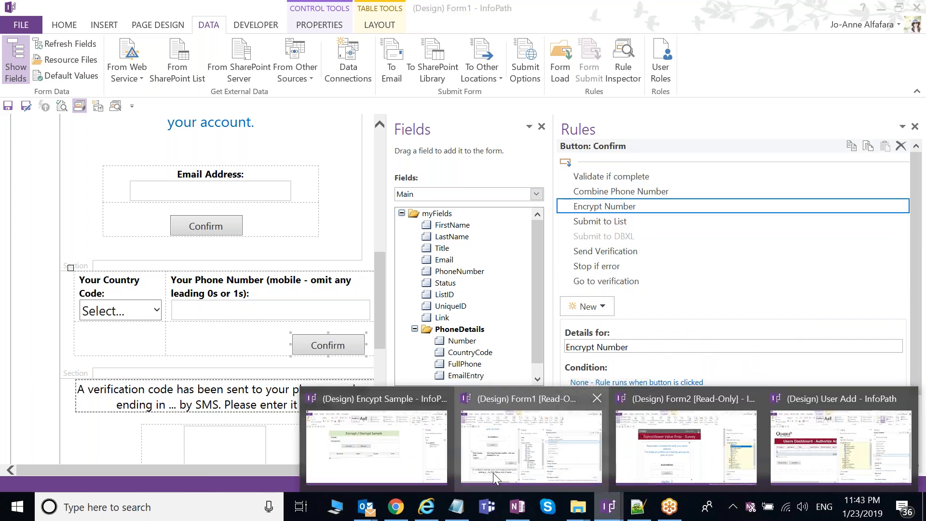
pyautogui.click(377, 447)
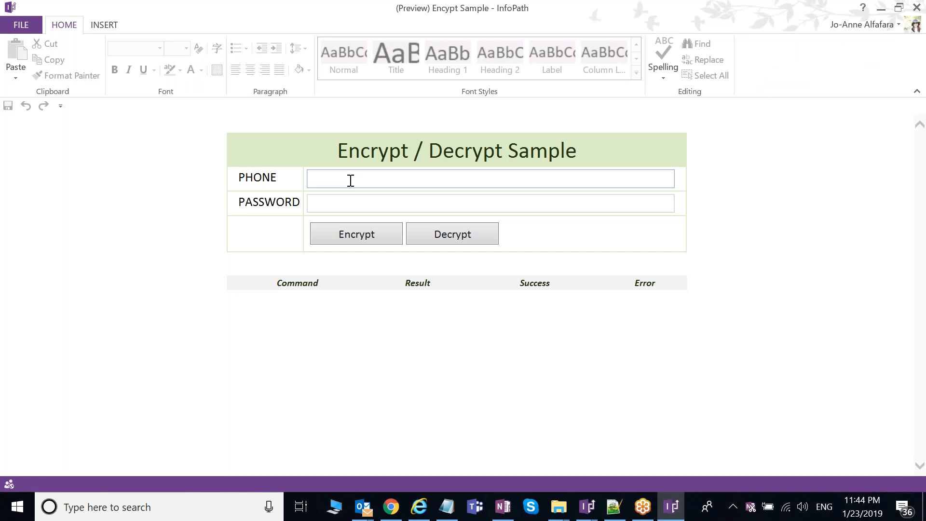
pyautogui.click(351, 181)
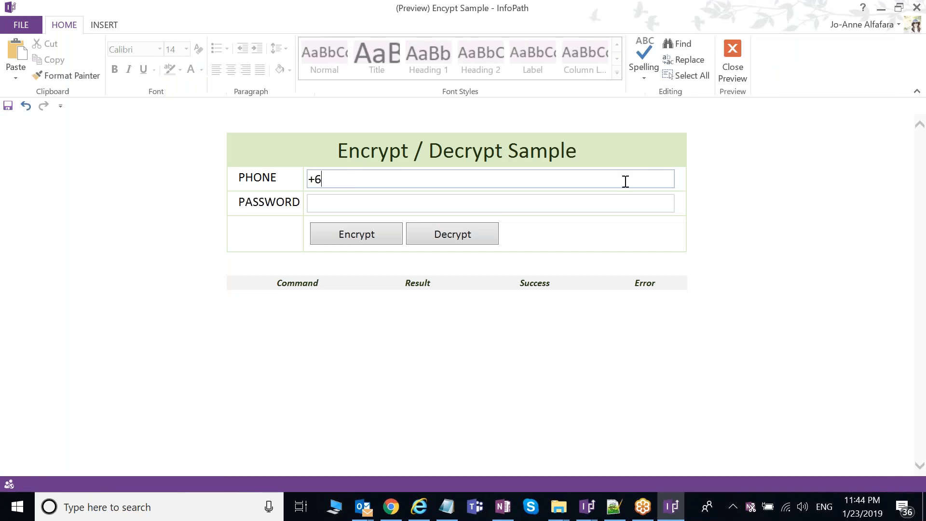
pyautogui.click(365, 202)
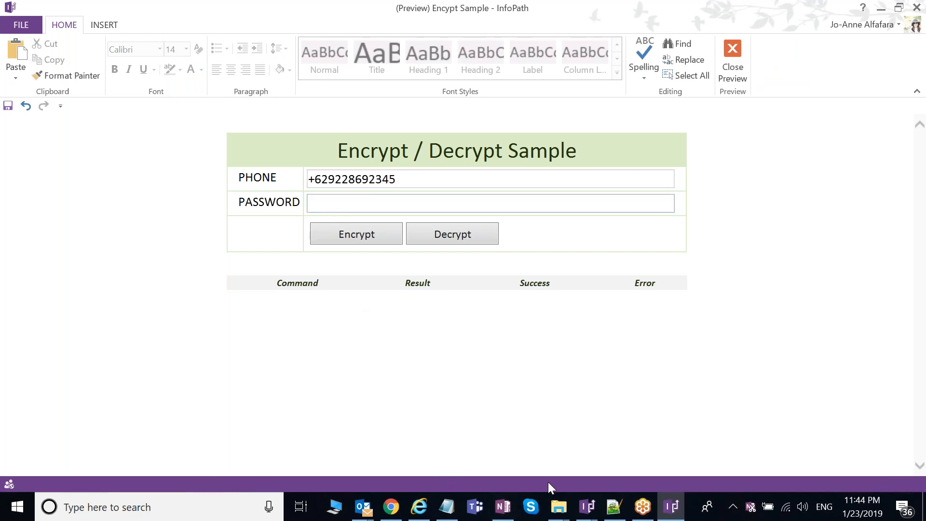
pyautogui.click(614, 509)
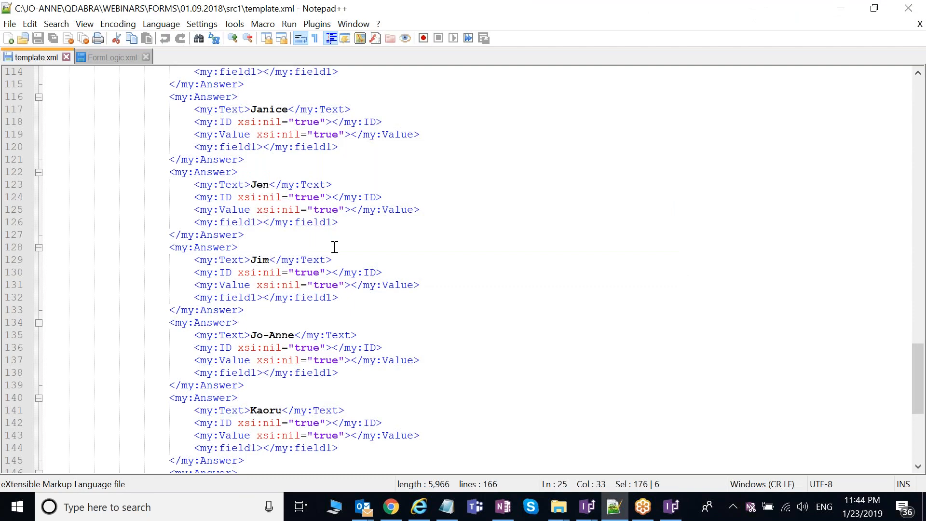
pyautogui.hotkey('ctrl', 'Tab')
pyautogui.doubleClick(243, 296)
pyautogui.click(671, 507)
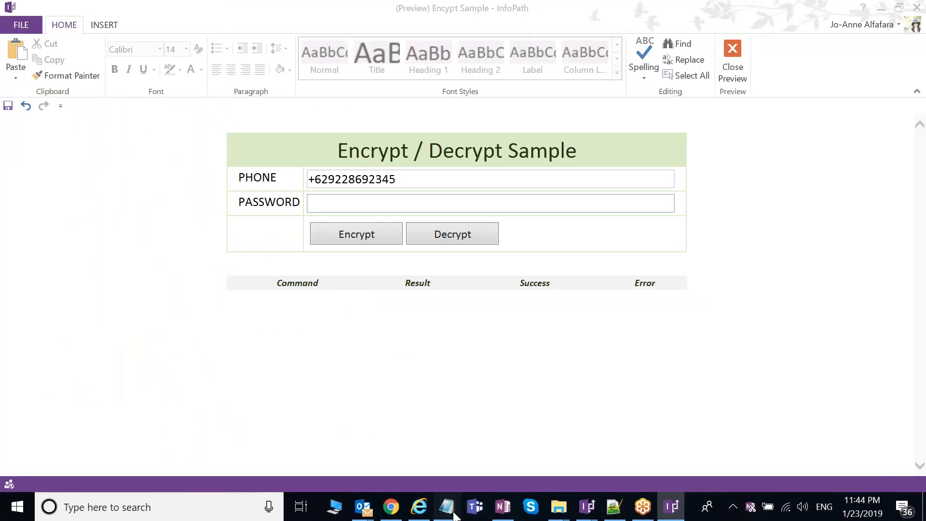
pyautogui.click(449, 507)
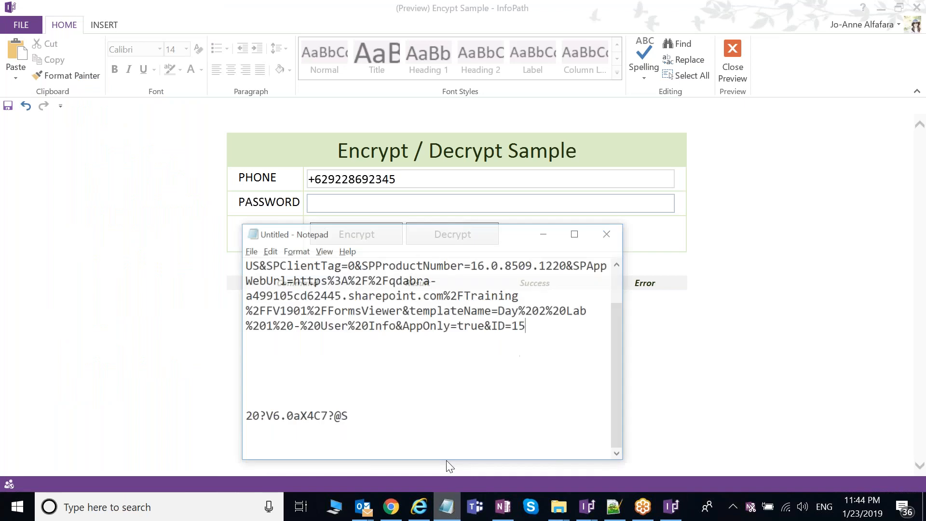
pyautogui.moveTo(348, 416); pyautogui.dragTo(245, 416)
pyautogui.hotkey('ctrl', 'c')
# Step: Paste the password and encrypt the phone, then paste it again and decrypt it back
pyautogui.click(331, 203)
pyautogui.hotkey('ctrl', 'v')
pyautogui.click(366, 236)
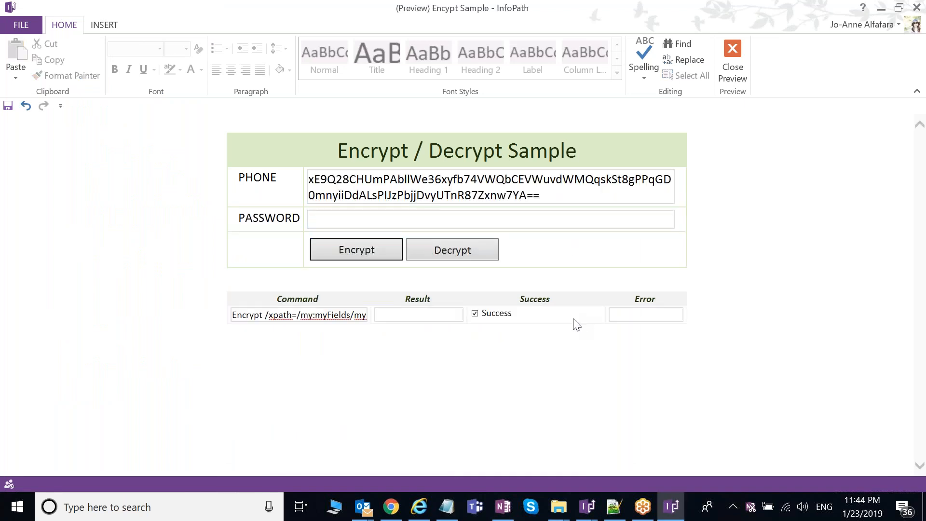
pyautogui.tripleClick(551, 195)
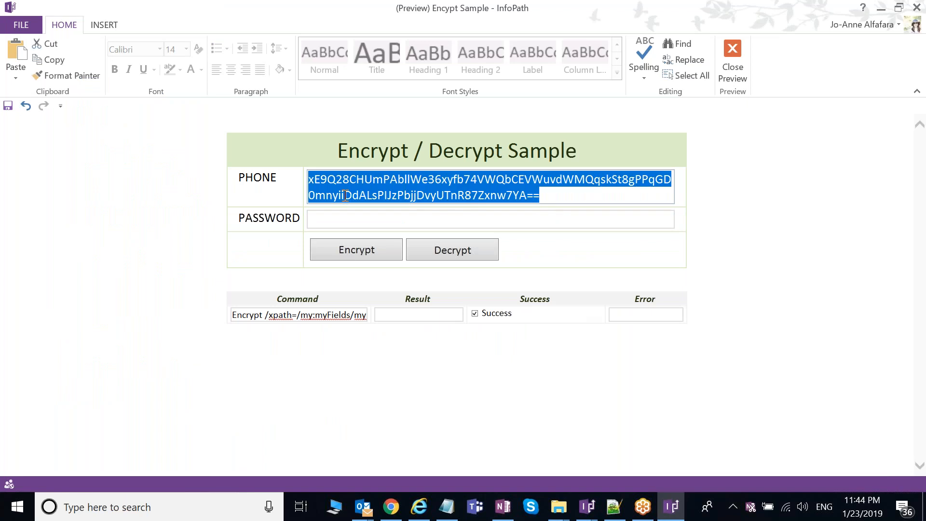
pyautogui.click(544, 198)
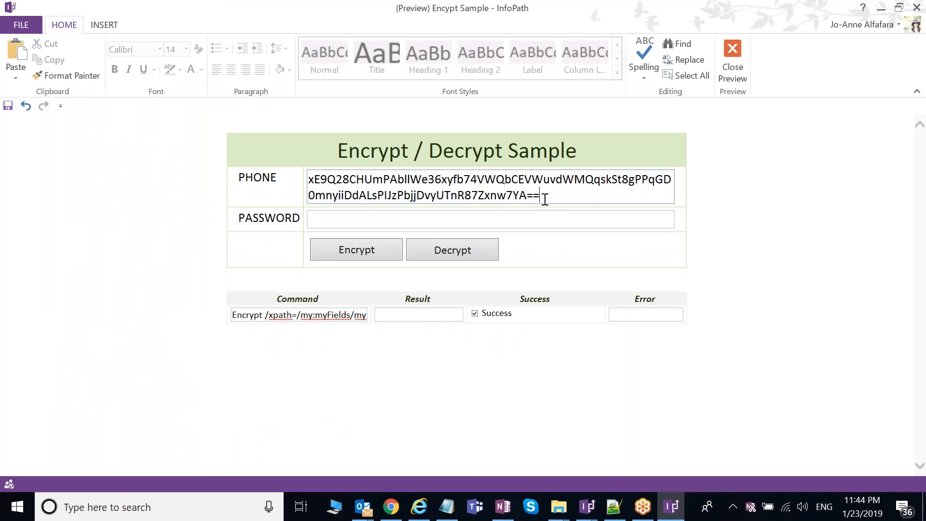
pyautogui.click(463, 218)
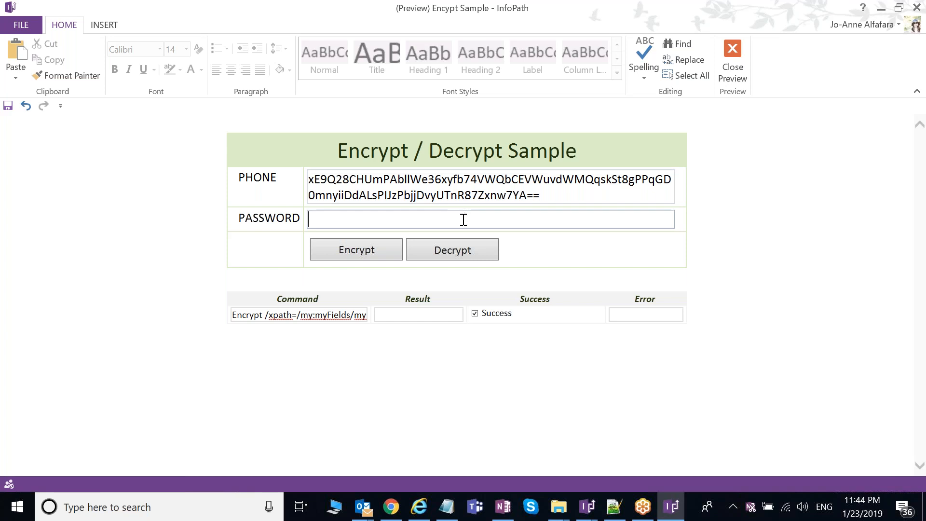
pyautogui.hotkey('ctrl', 'v')
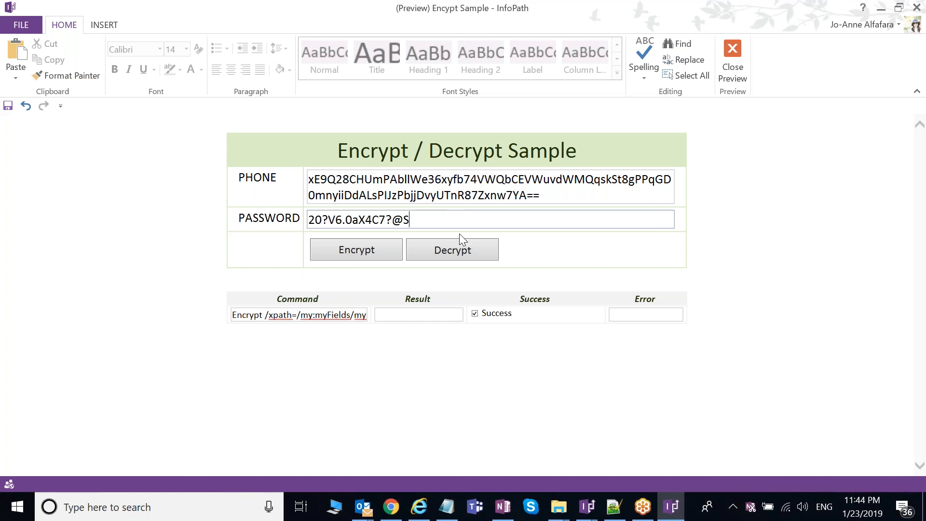
pyautogui.click(480, 253)
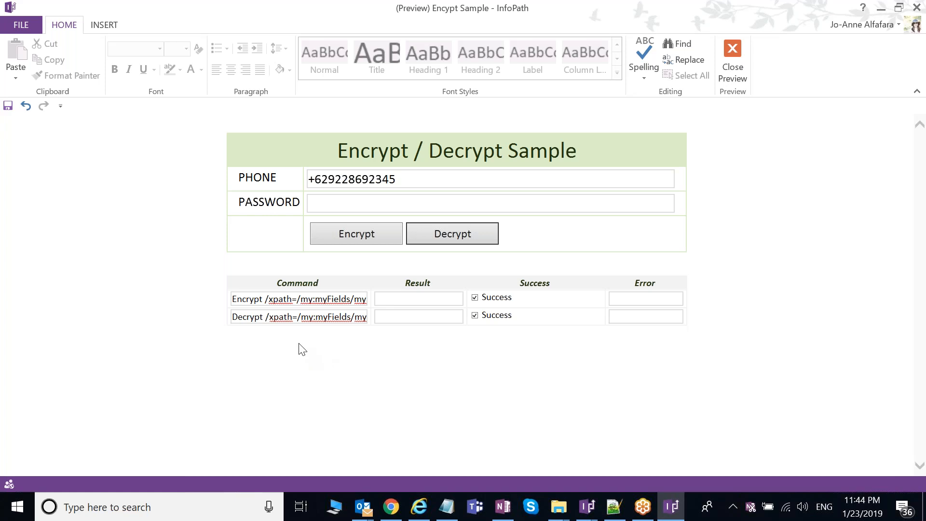
# Step: Select the XPath part of the Encrypt command text in the log, then return to Notepad++
pyautogui.click(298, 299)
pyautogui.moveTo(298, 299); pyautogui.dragTo(473, 304)
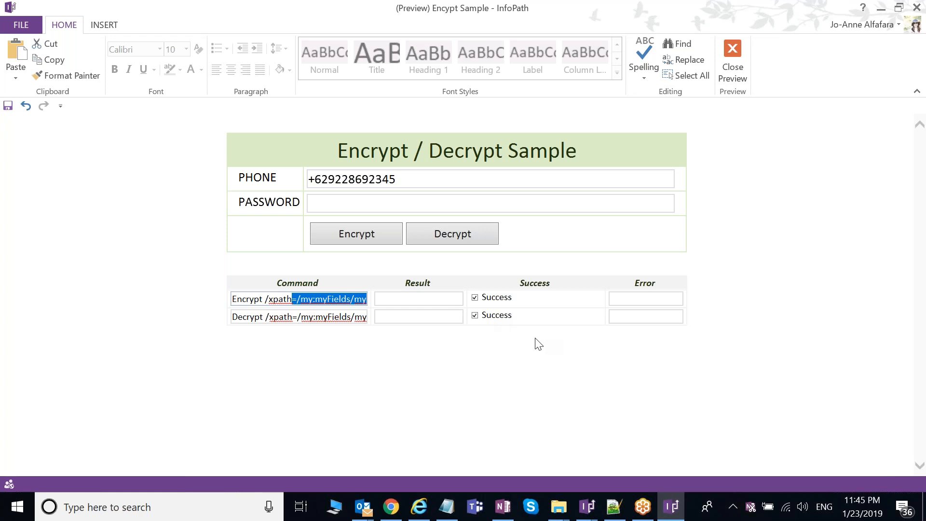
pyautogui.click(416, 182)
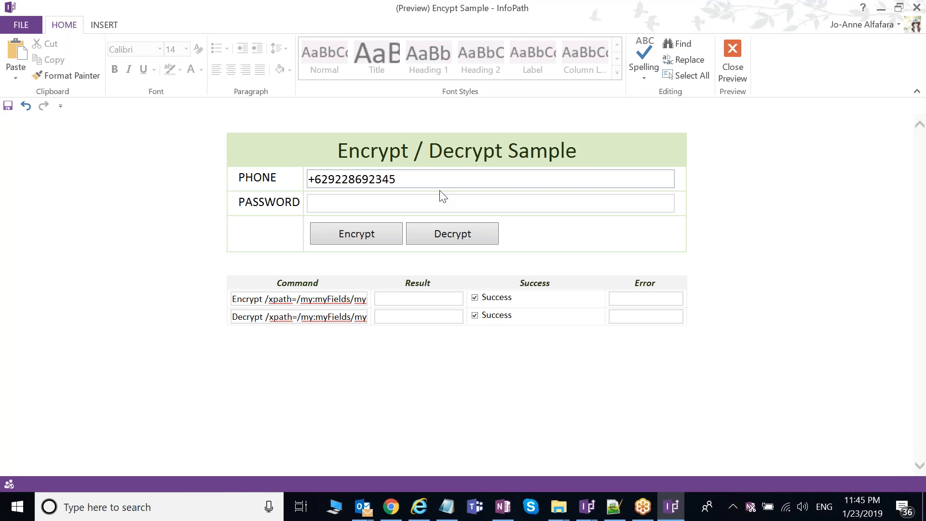
pyautogui.click(617, 510)
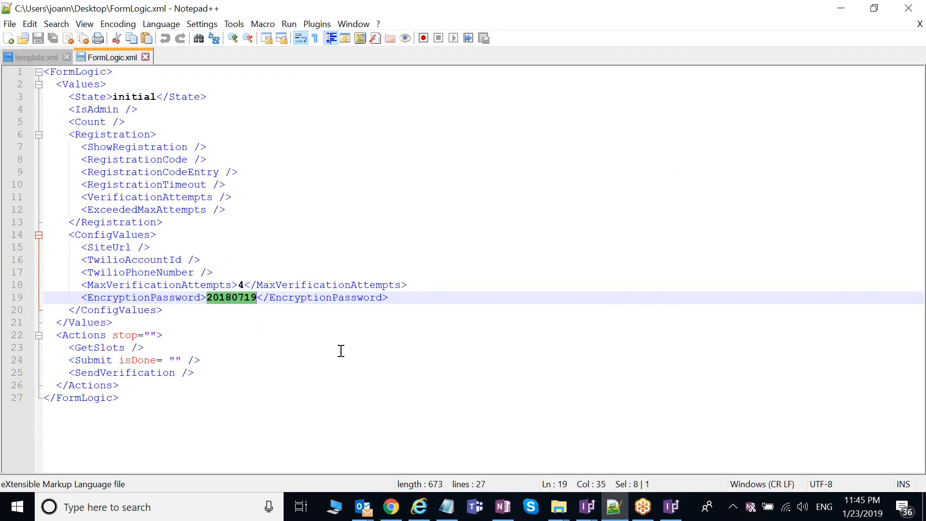
pyautogui.click(296, 348)
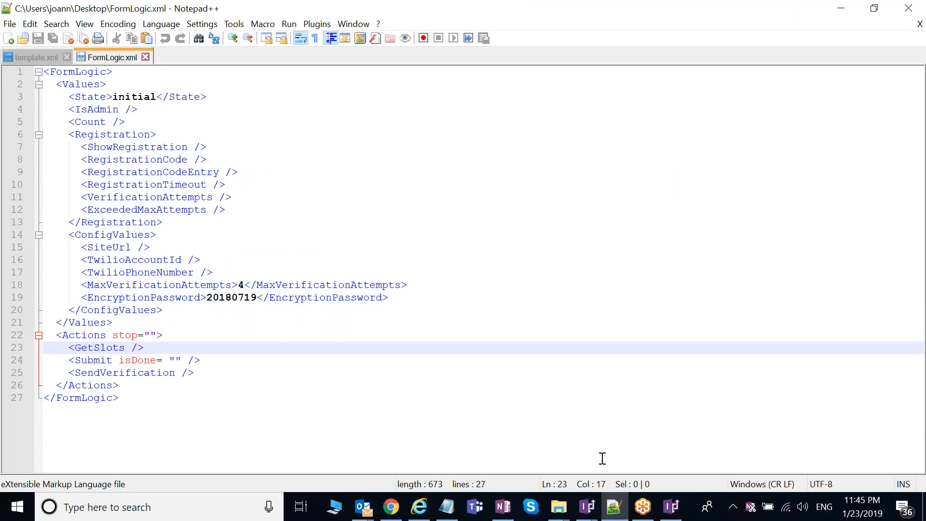
pyautogui.click(589, 517)
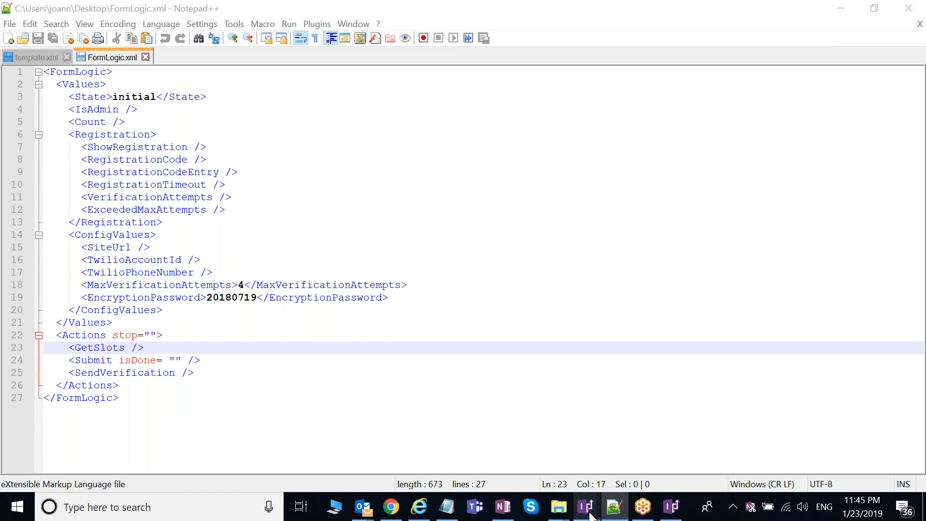
pyautogui.moveTo(591, 517)
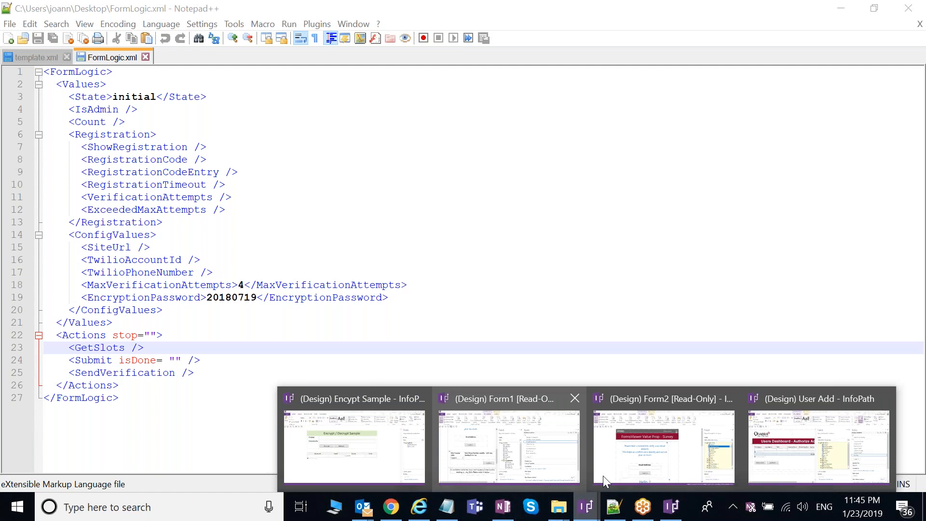
pyautogui.moveTo(672, 480)
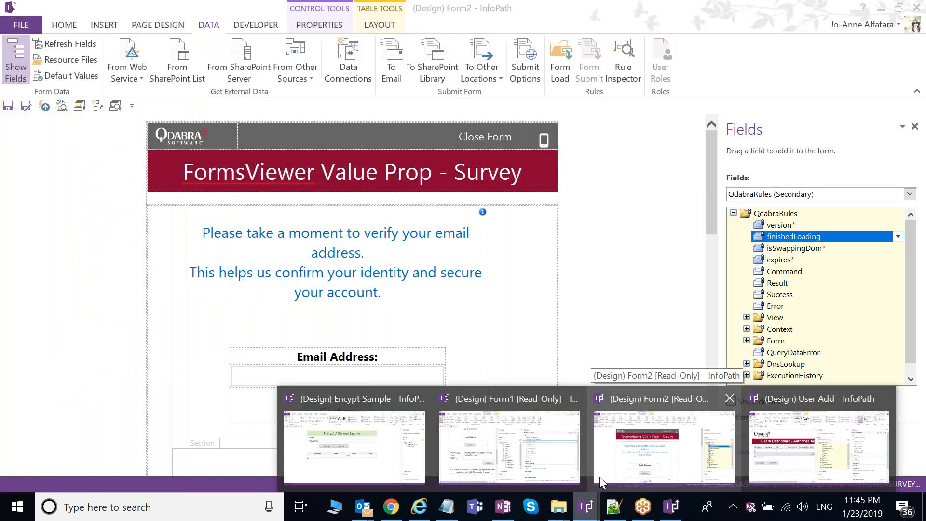
# Step: Bring Form1 forward, dismiss the Outlook toast, and widen the panes to read the Encrypt Number rule
pyautogui.click(534, 431)
pyautogui.click(902, 383)
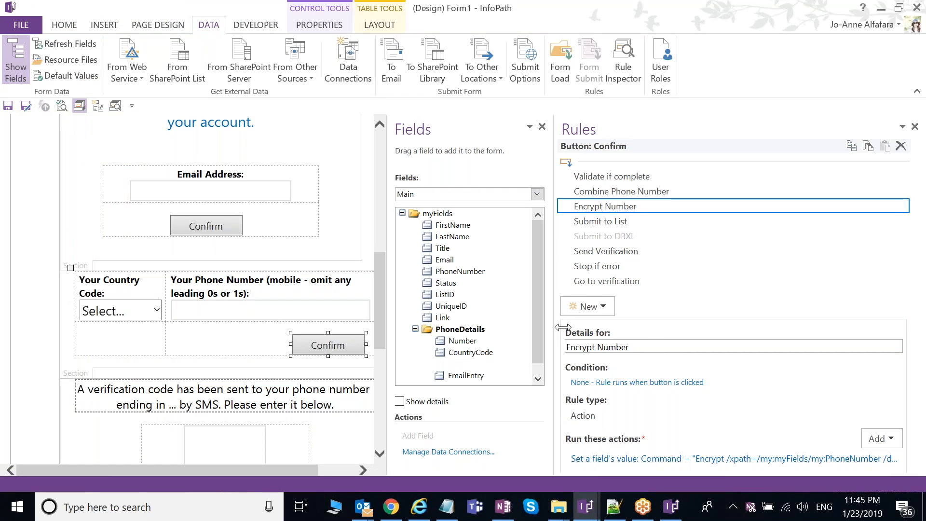
pyautogui.moveTo(558, 326); pyautogui.dragTo(566, 326)
pyautogui.moveTo(920, 309); pyautogui.dragTo(918, 306)
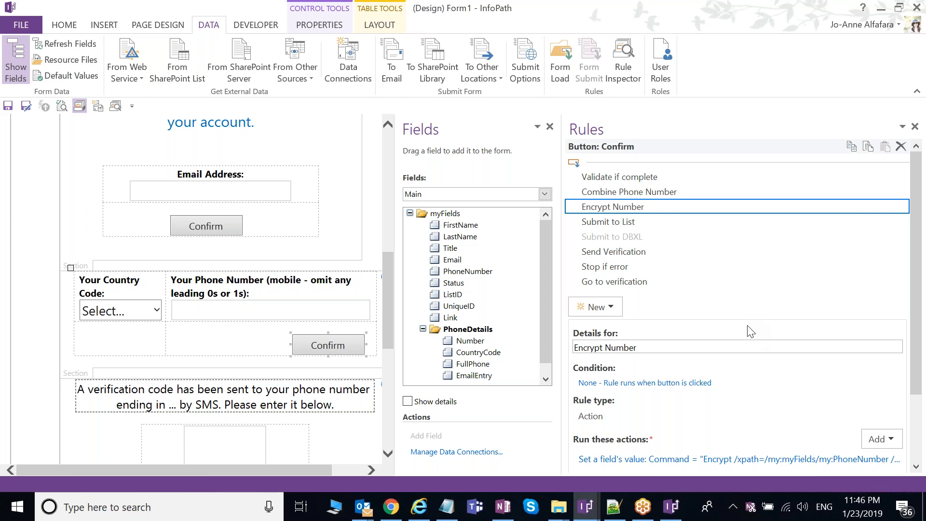
pyautogui.moveTo(918, 299)
pyautogui.mouseDown()
pyautogui.moveTo(922, 323)
pyautogui.moveTo(919, 305)
pyautogui.mouseUp()
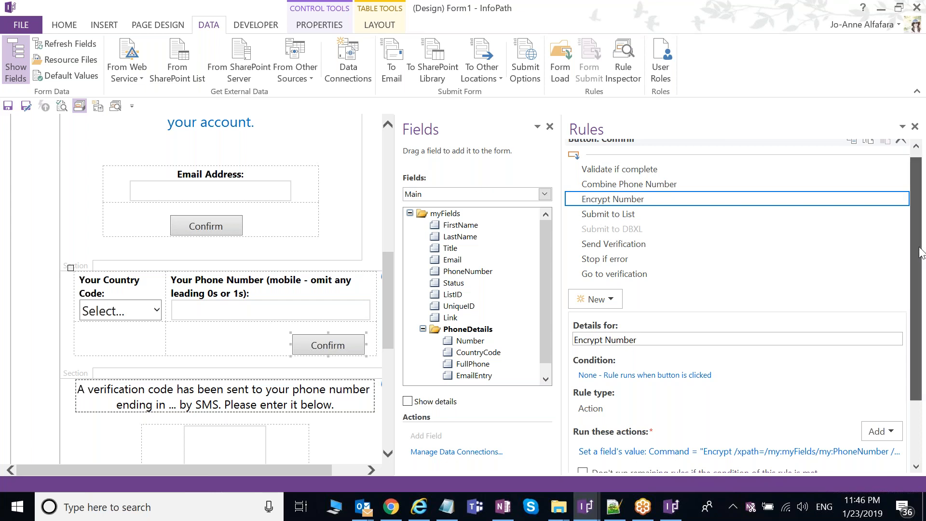
pyautogui.moveTo(921, 252); pyautogui.dragTo(923, 249)
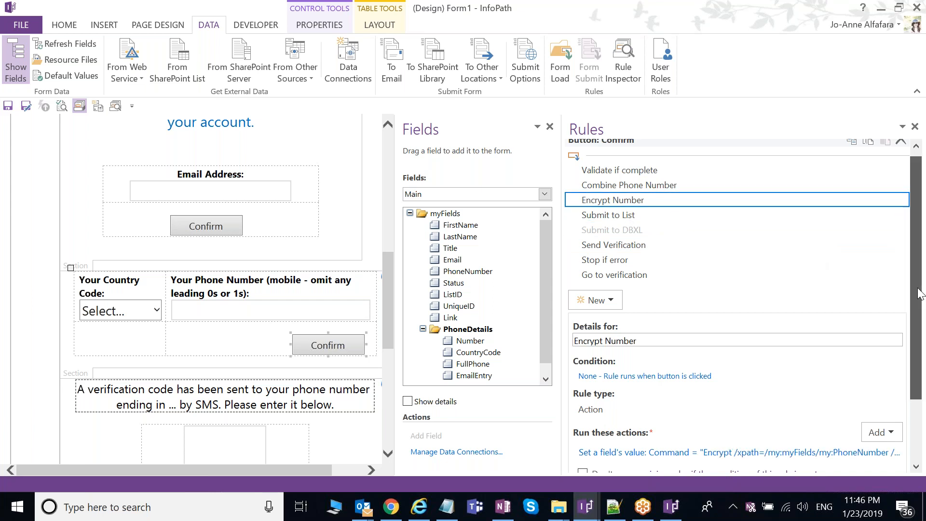
pyautogui.scroll(-1, 919, 294)
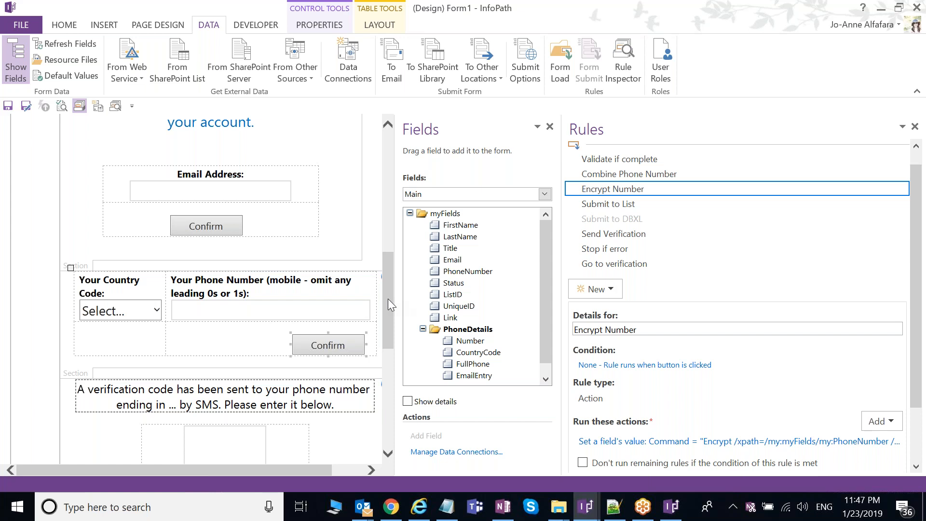
# Step: Read the Submit to List and Send Verification rules, the latter setting SendVerification to "go"
pyautogui.moveTo(388, 299); pyautogui.dragTo(388, 335)
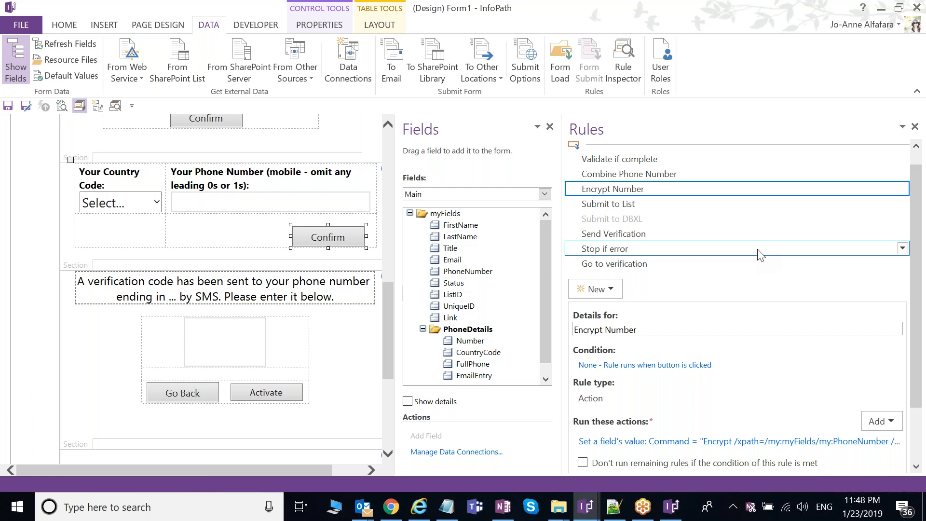
pyautogui.moveTo(914, 237); pyautogui.dragTo(916, 237)
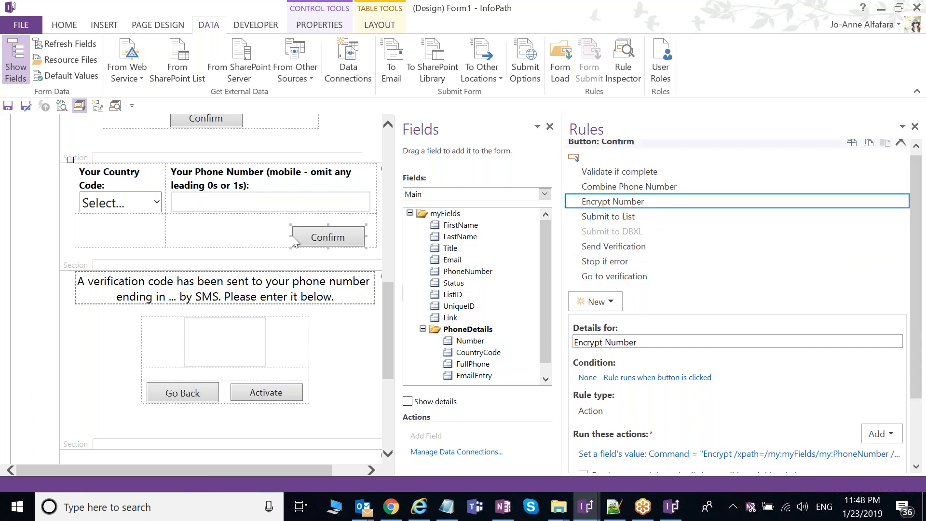
pyautogui.click(636, 219)
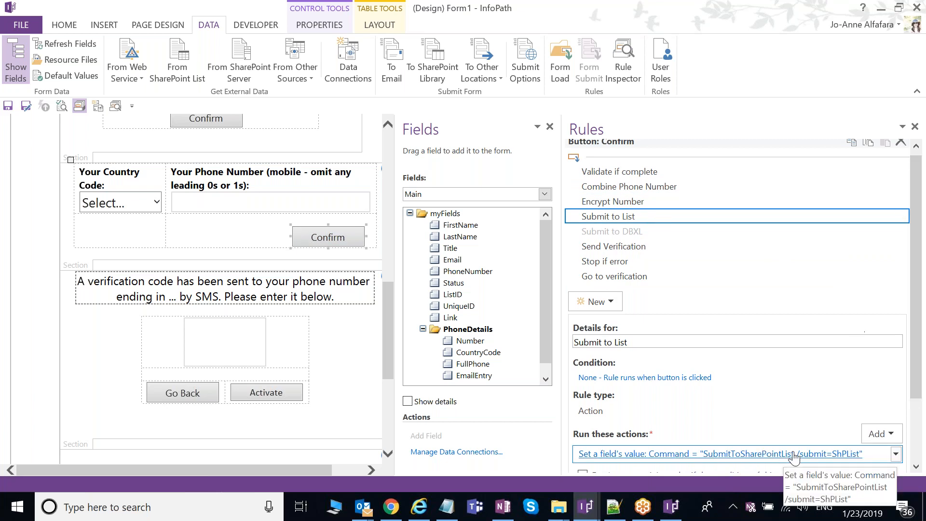
pyautogui.click(654, 250)
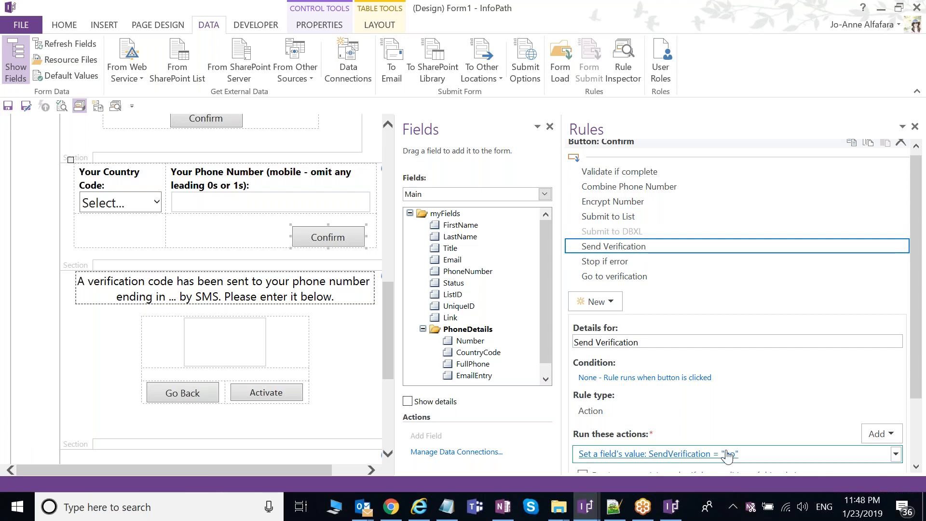
# Step: Switch the Fields list to FormLogic (Secondary) and expand its Actions group
pyautogui.moveTo(919, 358); pyautogui.dragTo(917, 389)
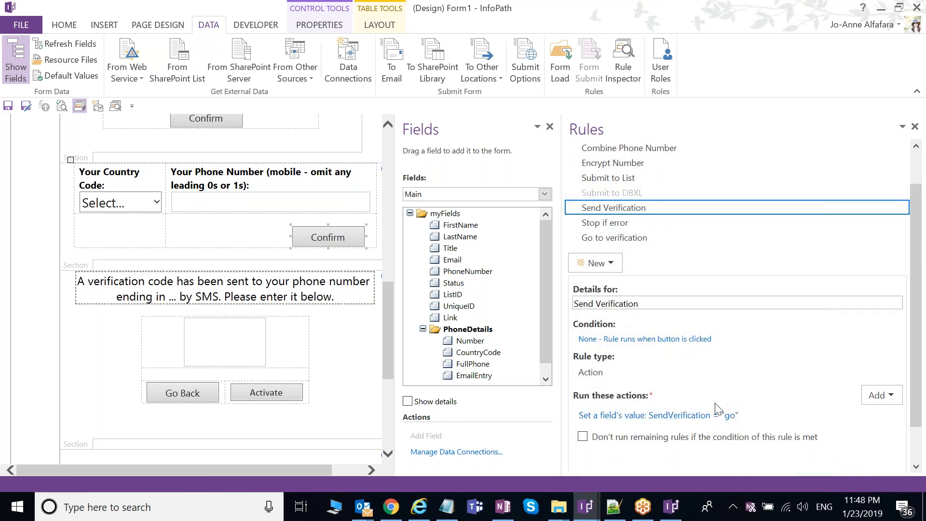
pyautogui.click(462, 196)
pyautogui.click(478, 291)
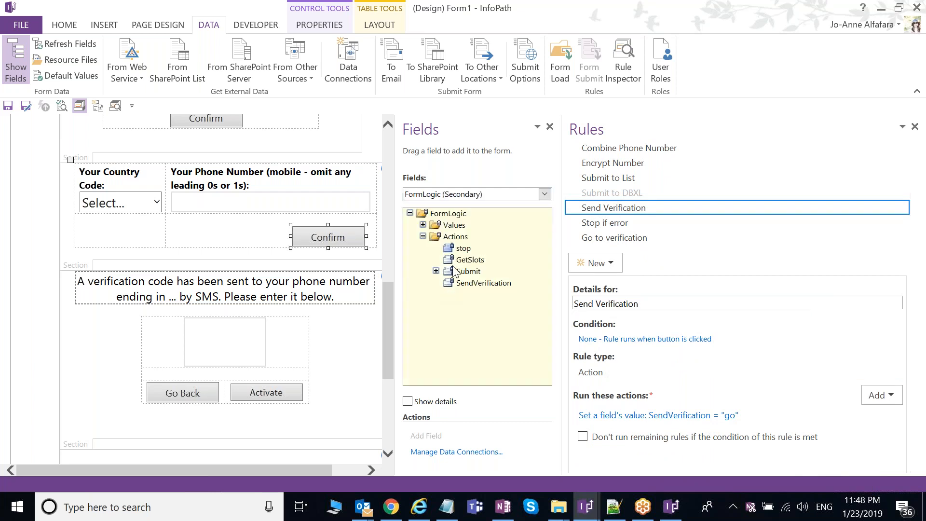
# Step: Select SendVerification and read its Determine verification code and expiration rule's RegistrationCode actions
pyautogui.click(484, 283)
pyautogui.click(484, 285)
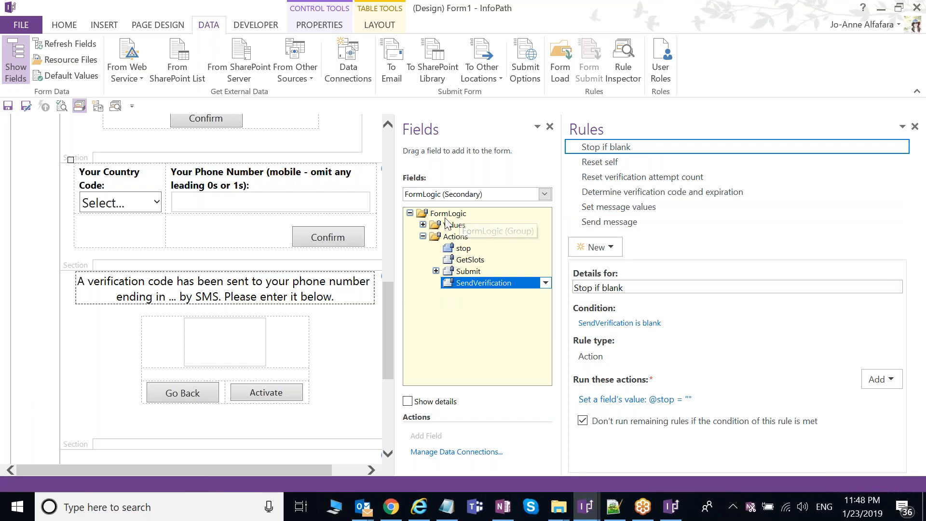
pyautogui.click(674, 193)
pyautogui.moveTo(918, 276); pyautogui.dragTo(918, 296)
pyautogui.click(872, 374)
pyautogui.moveTo(922, 375); pyautogui.dragTo(922, 379)
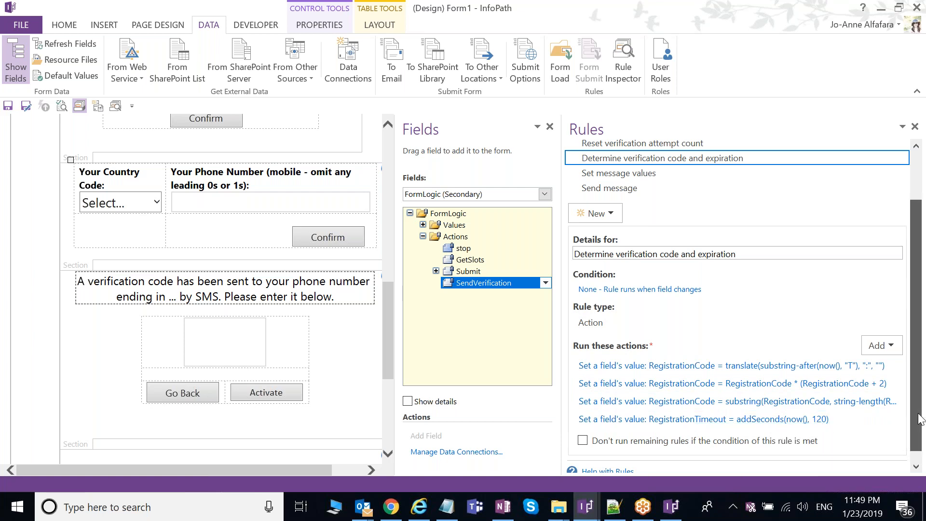
pyautogui.moveTo(920, 418); pyautogui.dragTo(924, 397)
pyautogui.moveTo(925, 386); pyautogui.dragTo(924, 372)
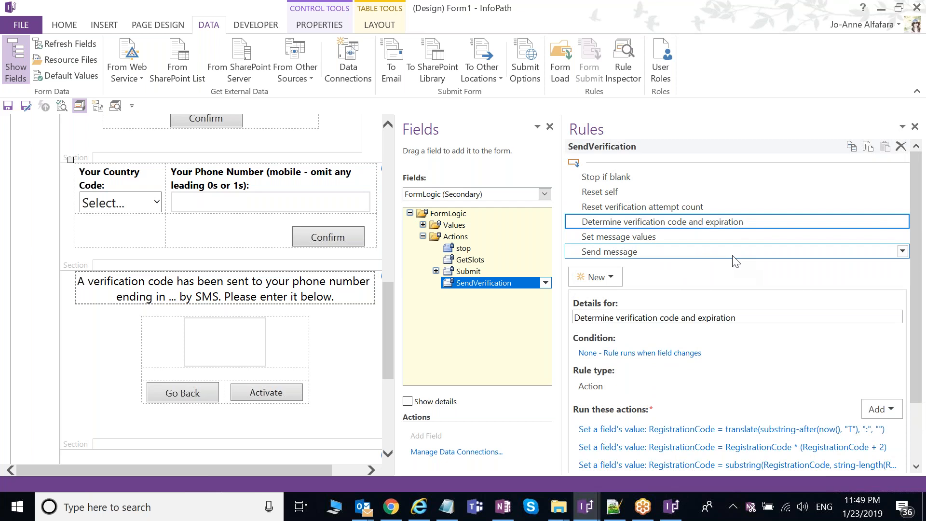
# Step: Read the Set message values rule (AccountId, From, To, Message), then list the form's data sources
pyautogui.click(675, 239)
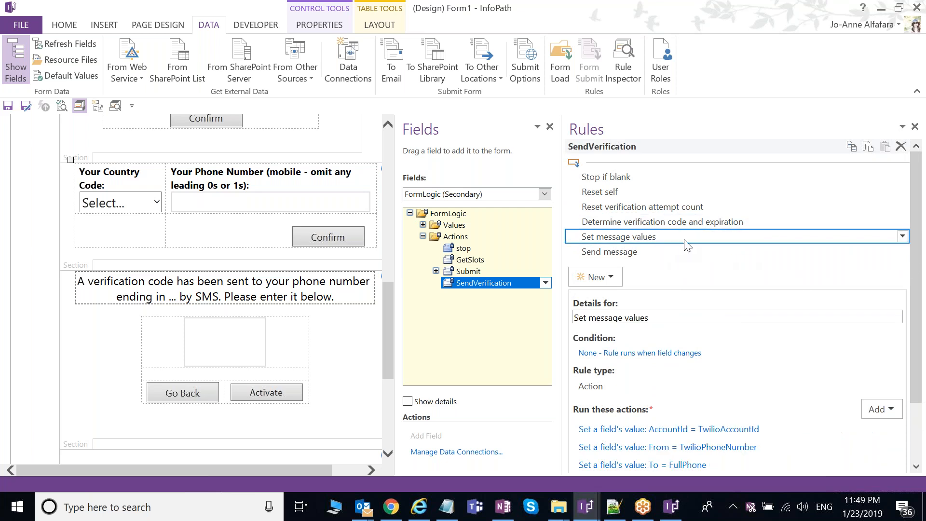
pyautogui.moveTo(915, 271); pyautogui.dragTo(912, 316)
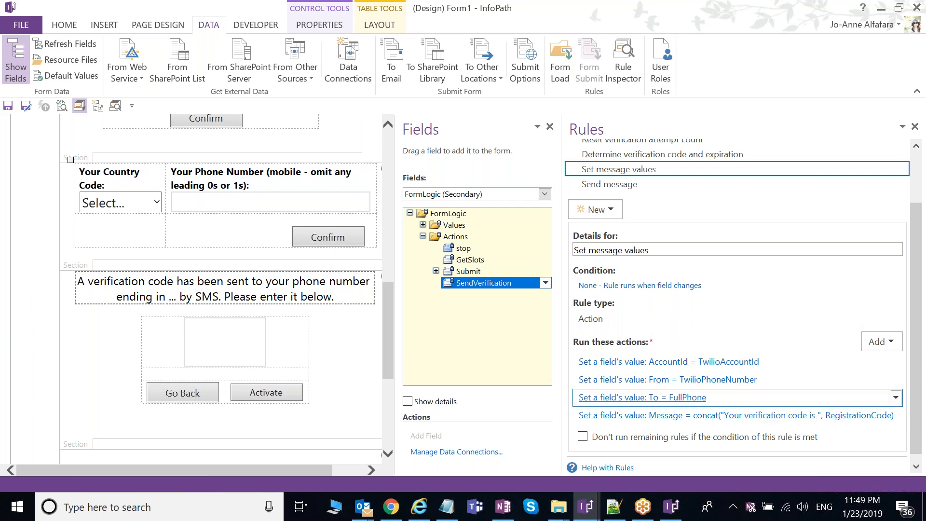
pyautogui.moveTo(919, 390)
pyautogui.mouseDown()
pyautogui.moveTo(917, 378)
pyautogui.moveTo(918, 386)
pyautogui.mouseUp()
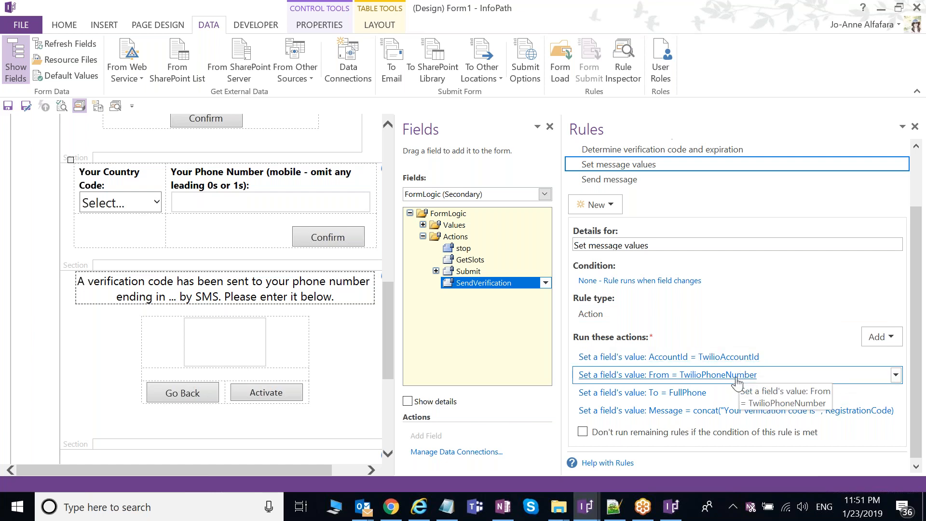
pyautogui.click(488, 198)
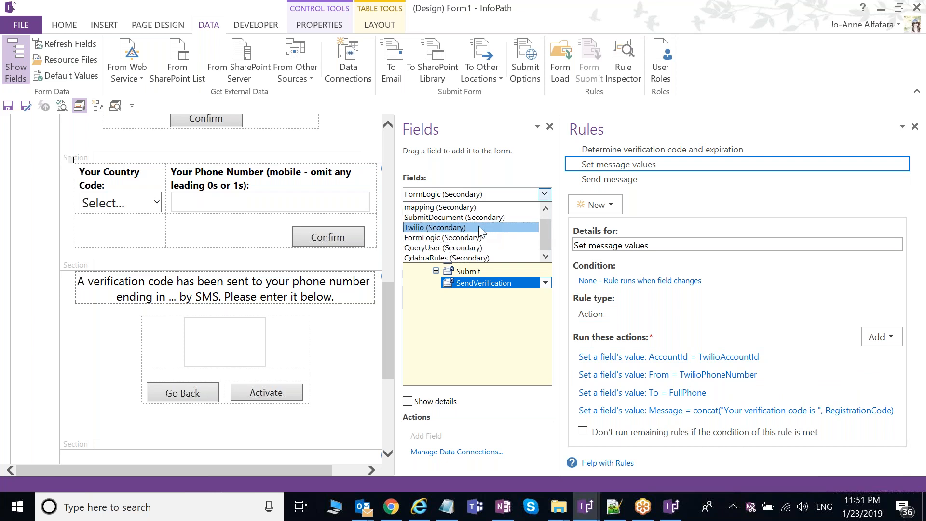
# Step: Browse the QdabraRules fields and read its Set config values rule
pyautogui.scroll(-1, 466, 241)
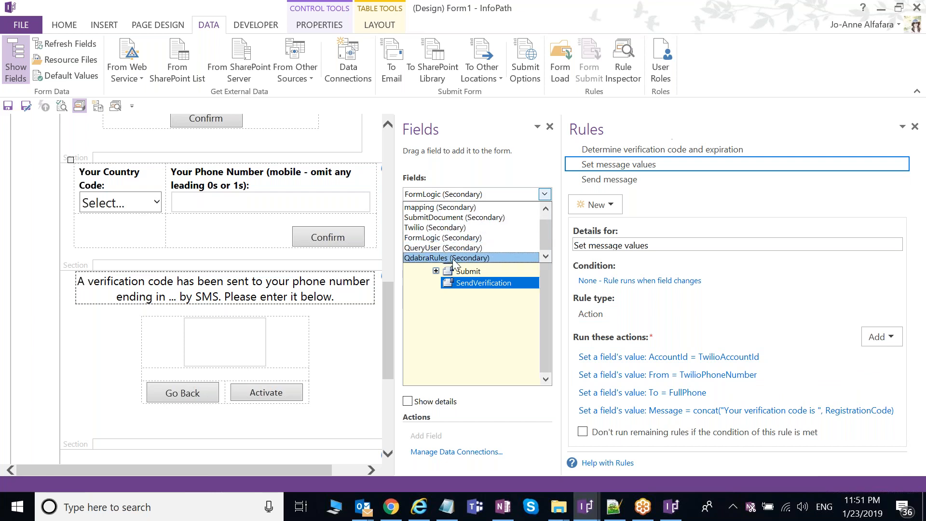
pyautogui.click(463, 258)
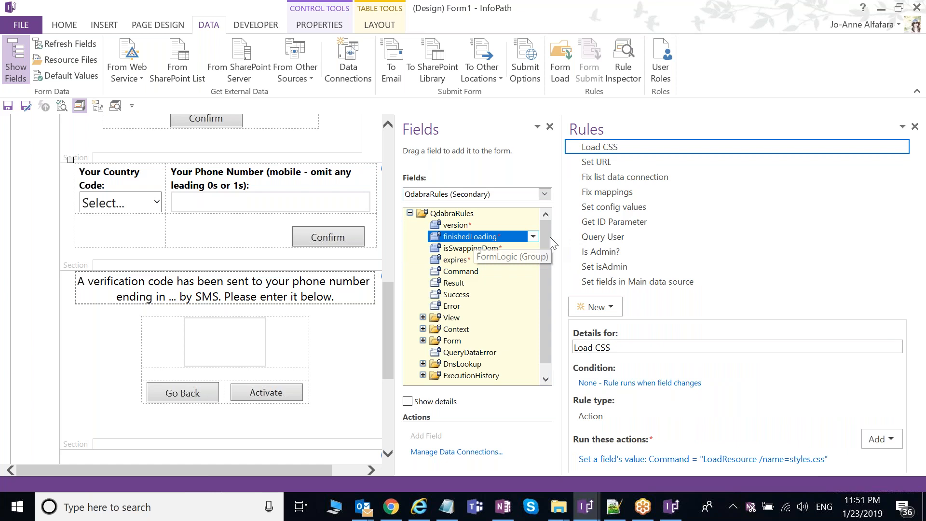
pyautogui.click(614, 207)
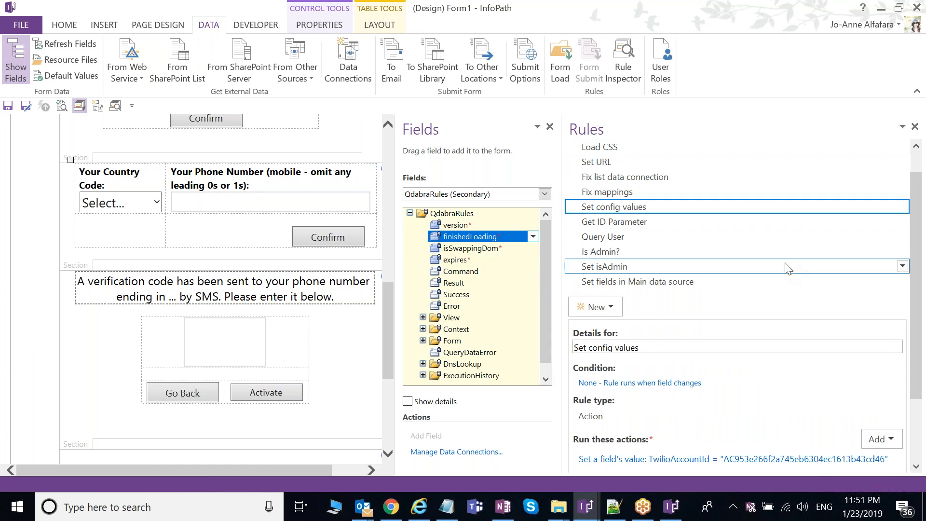
pyautogui.scroll(-3, 787, 268)
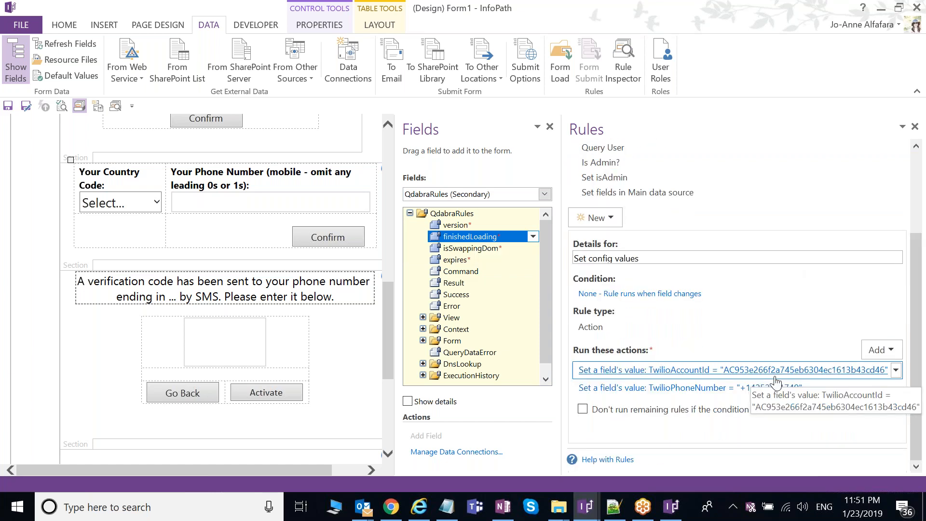
# Step: Back in FormLogic, select SendVerification and read its Set message values and Send message rules
pyautogui.click(477, 196)
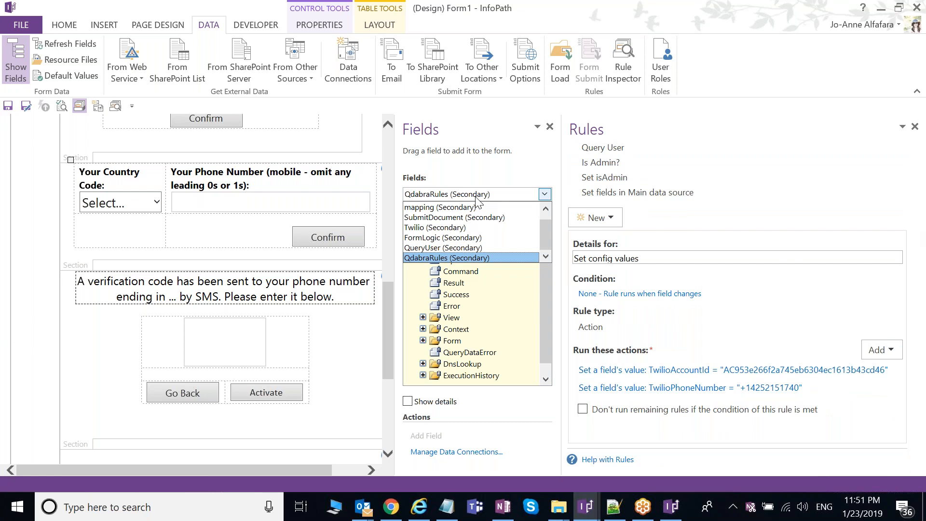
pyautogui.click(430, 237)
pyautogui.click(424, 237)
pyautogui.click(478, 282)
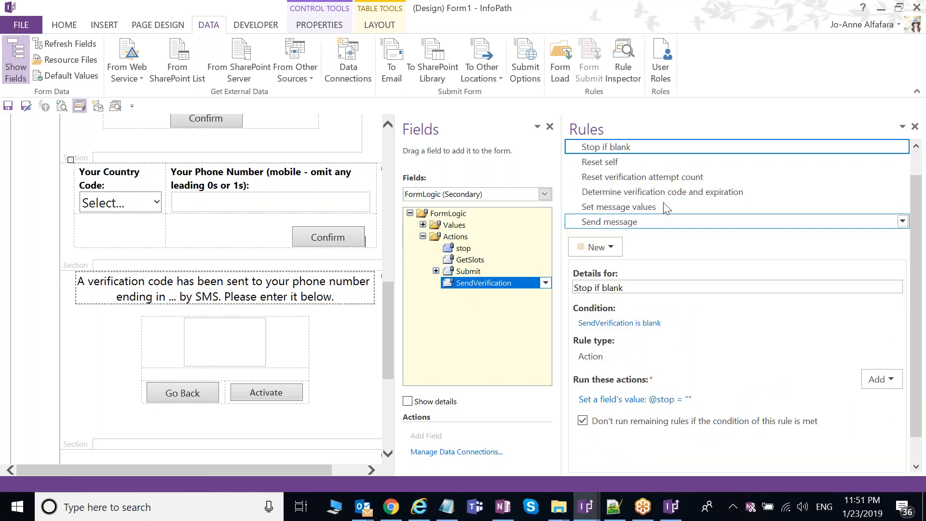
pyautogui.click(678, 222)
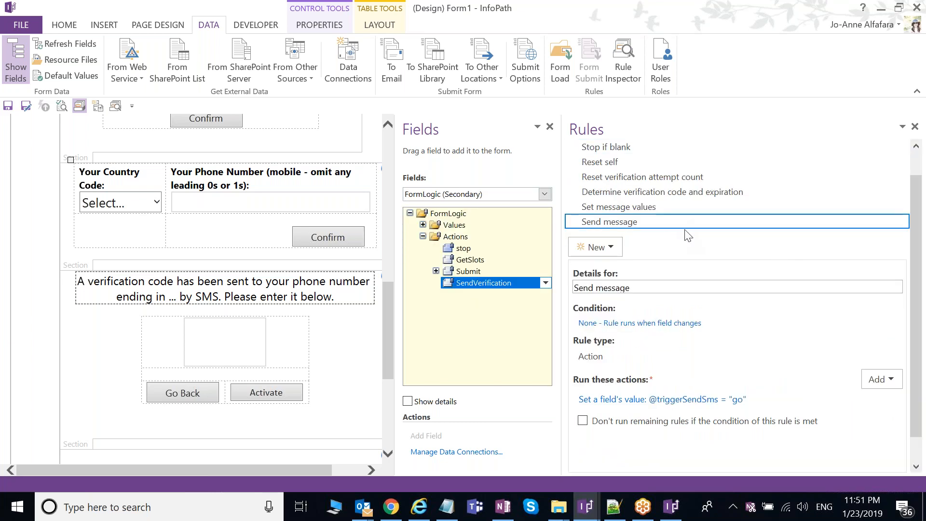
pyautogui.click(651, 206)
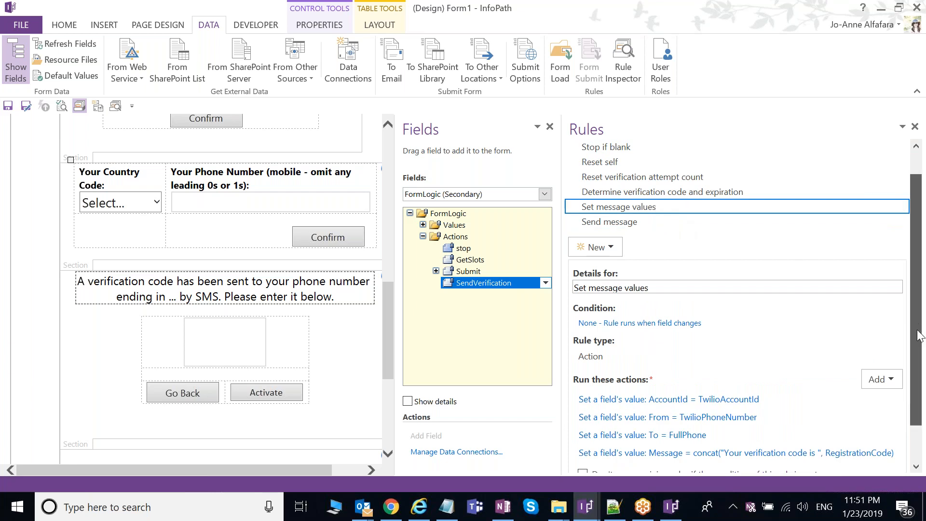
pyautogui.moveTo(918, 336); pyautogui.dragTo(919, 356)
pyautogui.scroll(-1, 918, 355)
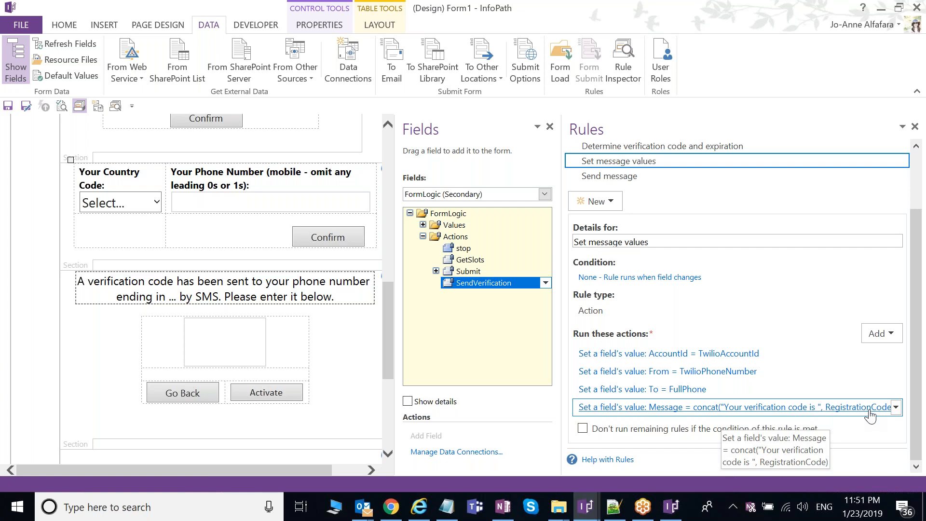
pyautogui.moveTo(920, 399); pyautogui.dragTo(925, 390)
pyautogui.click(675, 189)
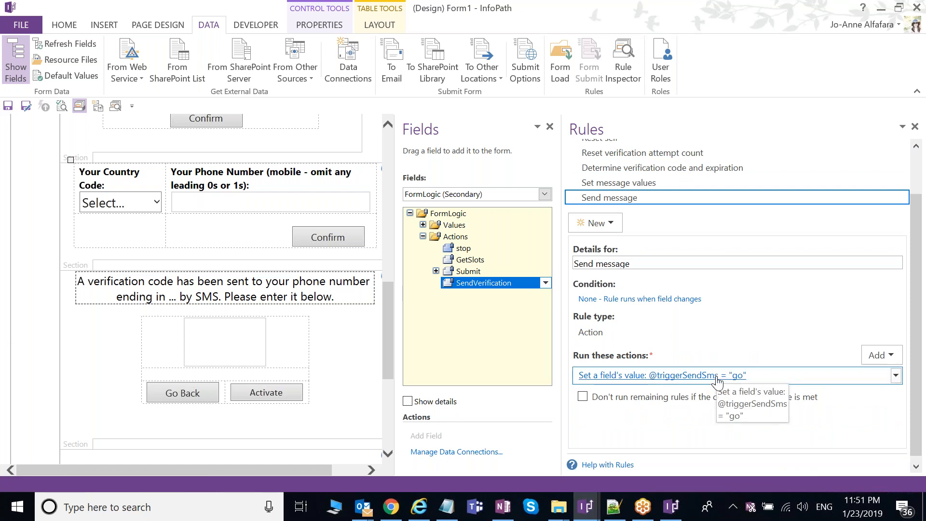
# Step: In Twilio, select Actions > SendSms > triggerSendSms and open its Send message rule's Command action
pyautogui.click(544, 194)
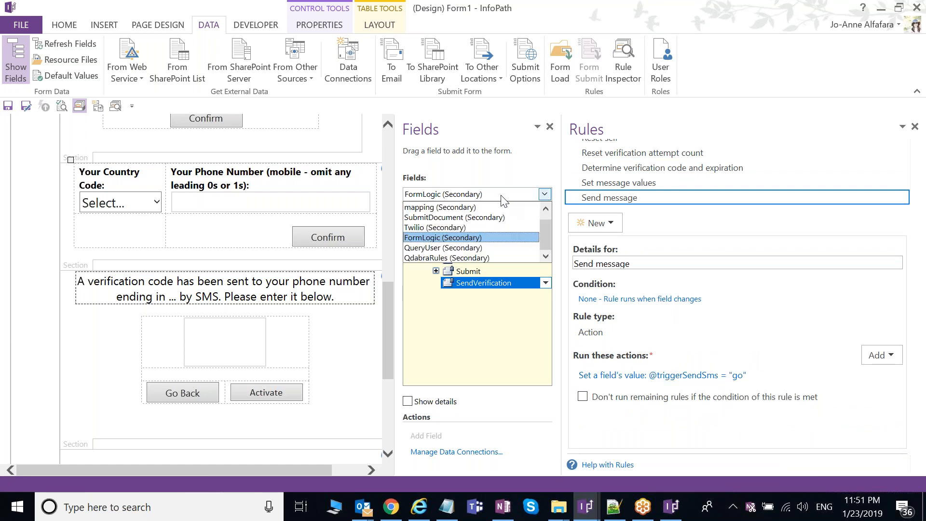
pyautogui.scroll(1, 477, 243)
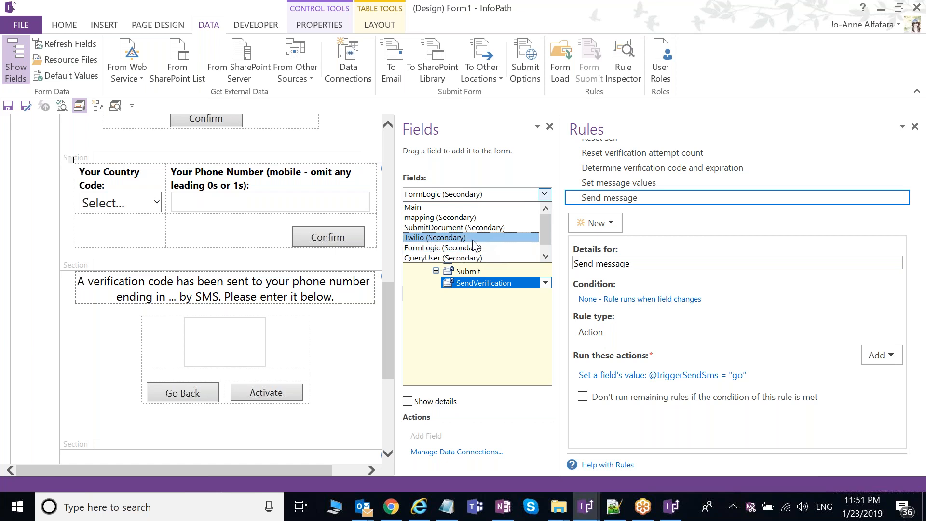
pyautogui.click(458, 238)
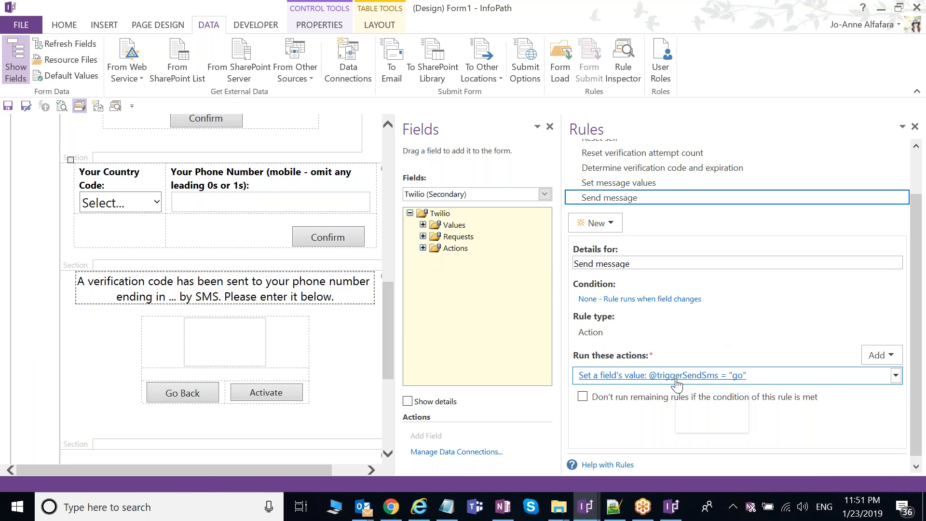
pyautogui.click(423, 248)
pyautogui.click(436, 271)
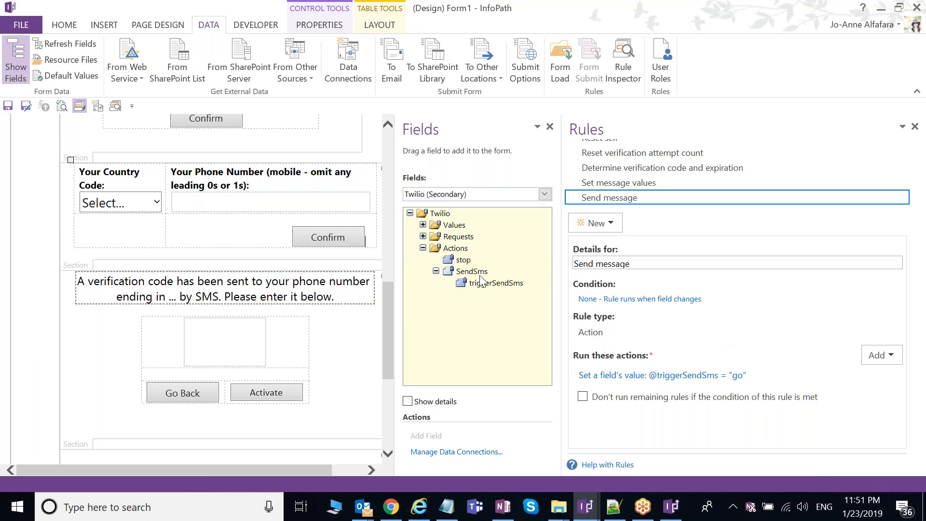
pyautogui.click(492, 285)
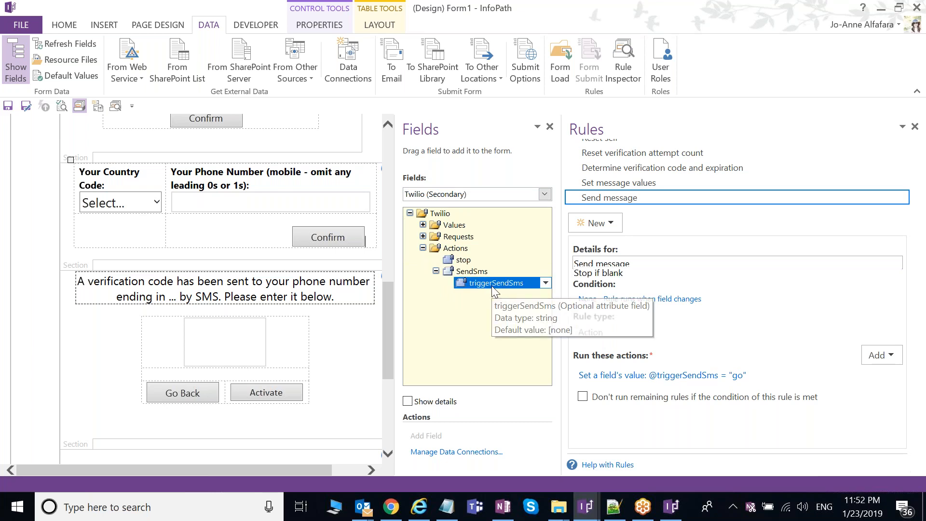
pyautogui.click(649, 177)
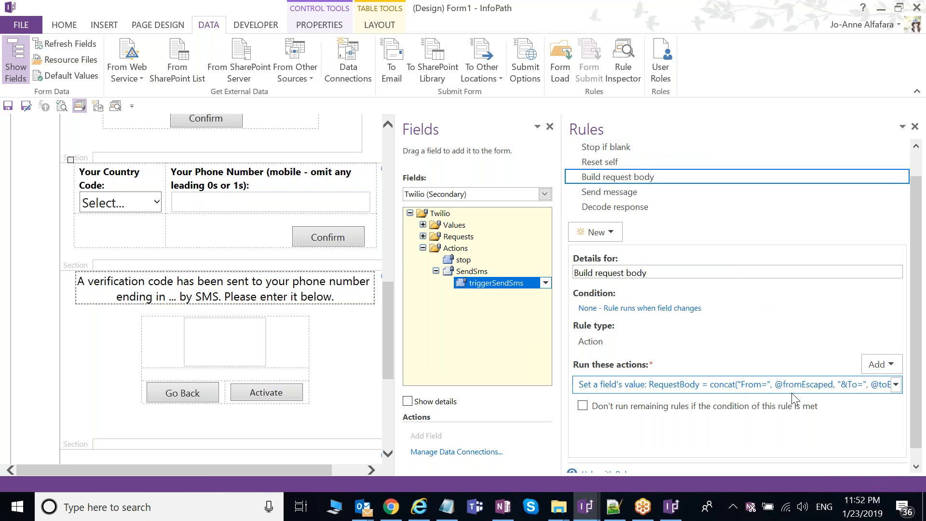
pyautogui.click(627, 193)
pyautogui.moveTo(562, 325); pyautogui.dragTo(465, 328)
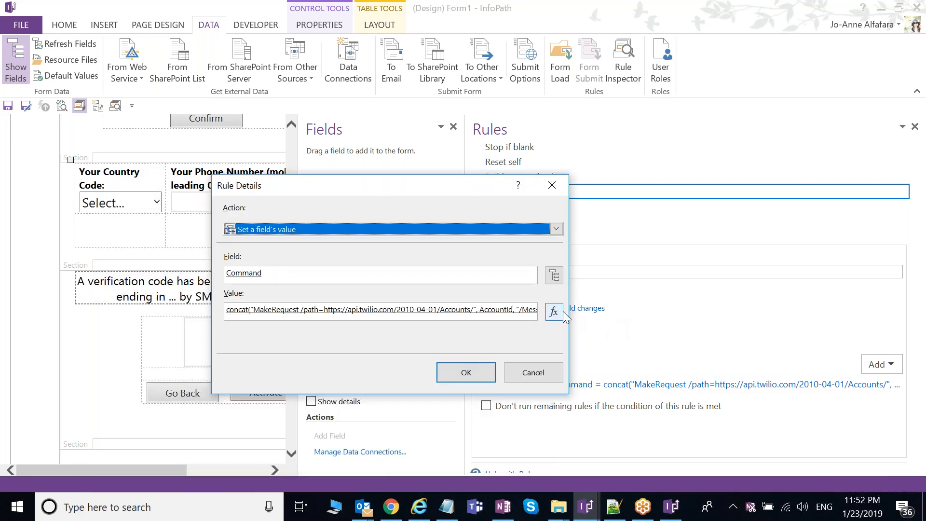
# Step: Open the full Command formula and read its concat MakeRequest expression
pyautogui.click(554, 312)
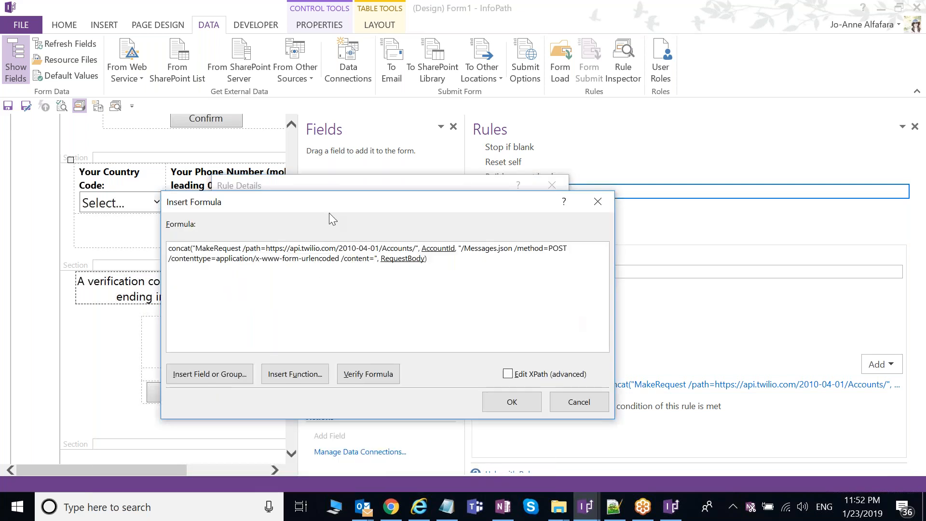
pyautogui.moveTo(356, 214); pyautogui.dragTo(329, 203)
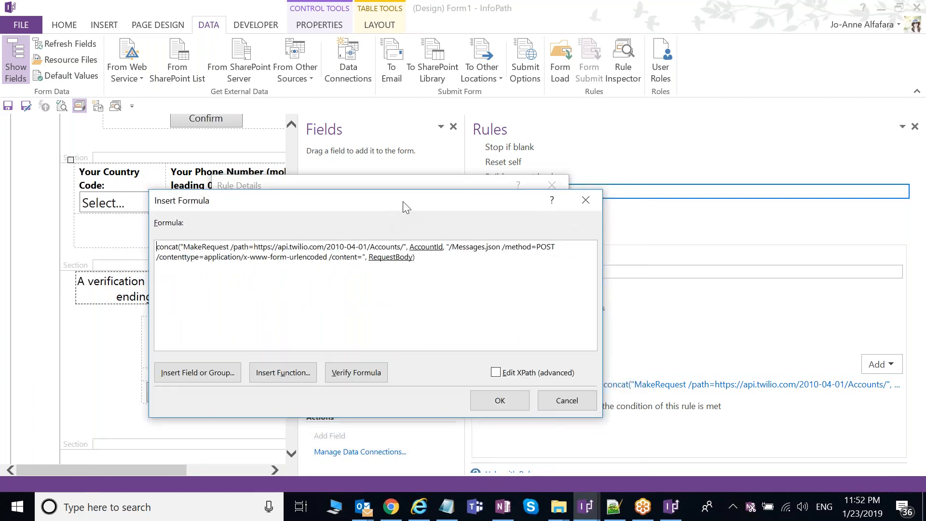
pyautogui.moveTo(403, 201)
pyautogui.mouseDown()
pyautogui.moveTo(416, 199)
pyautogui.moveTo(391, 205)
pyautogui.mouseUp()
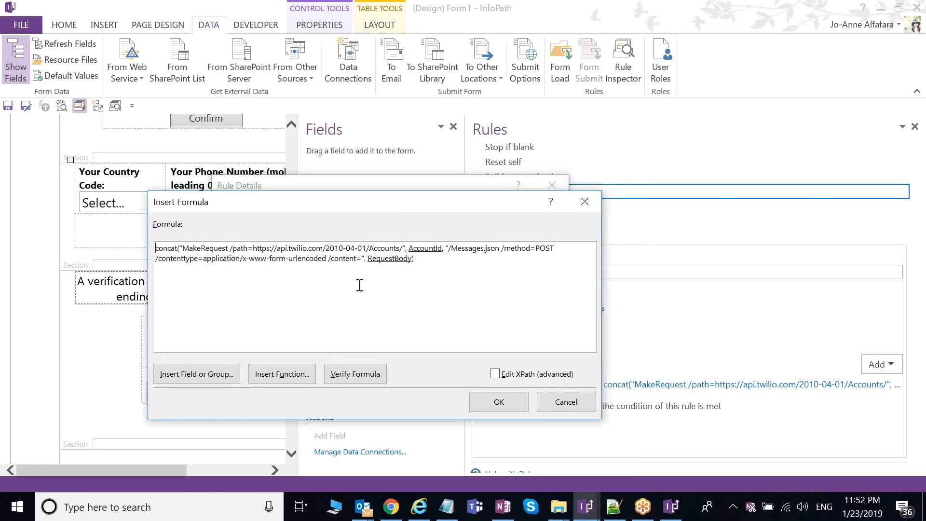
pyautogui.doubleClick(207, 249)
pyautogui.click(278, 308)
pyautogui.moveTo(354, 202); pyautogui.dragTo(352, 201)
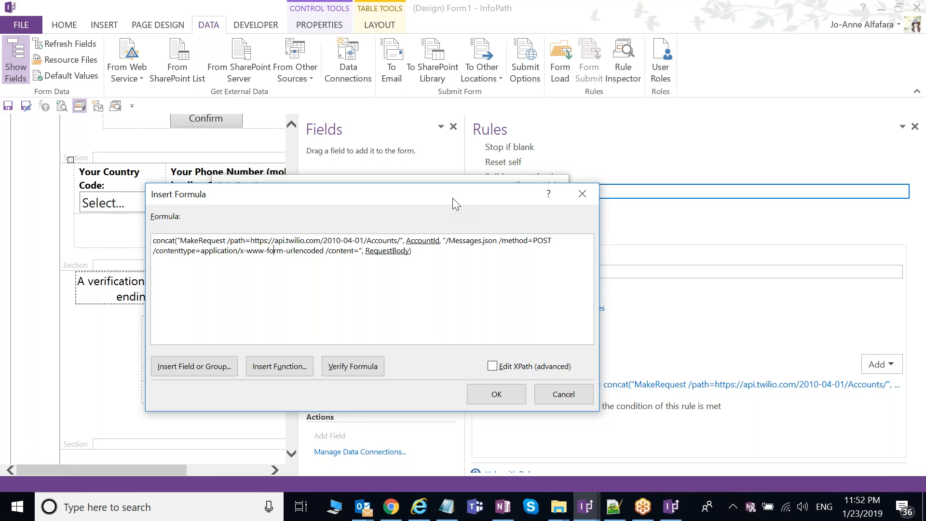
pyautogui.moveTo(452, 198); pyautogui.dragTo(446, 203)
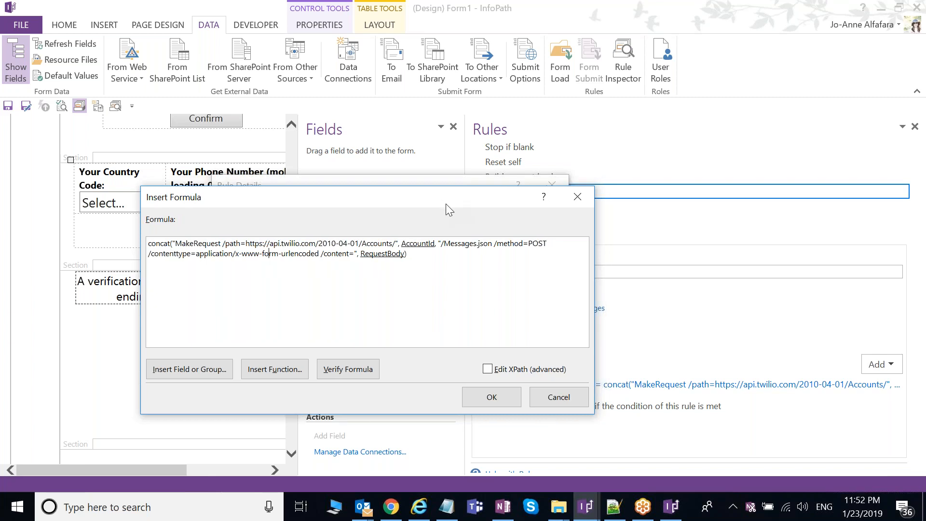
pyautogui.moveTo(446, 204); pyautogui.dragTo(440, 210)
pyautogui.moveTo(432, 283); pyautogui.dragTo(107, 259)
# Step: Inspect the Twilio API address and method parts, then cancel both dialogs unchanged
pyautogui.click(285, 304)
pyautogui.moveTo(434, 209); pyautogui.dragTo(441, 209)
pyautogui.moveTo(239, 250); pyautogui.dragTo(389, 246)
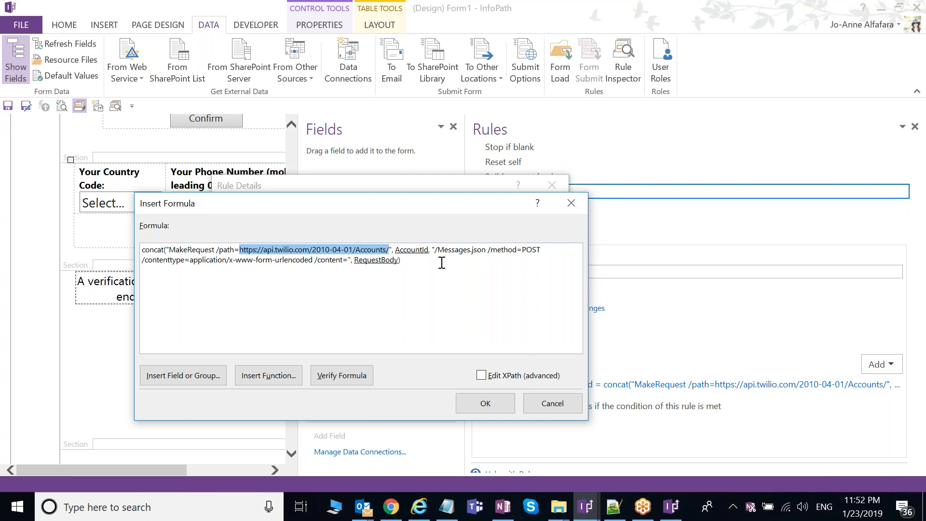
pyautogui.doubleClick(515, 255)
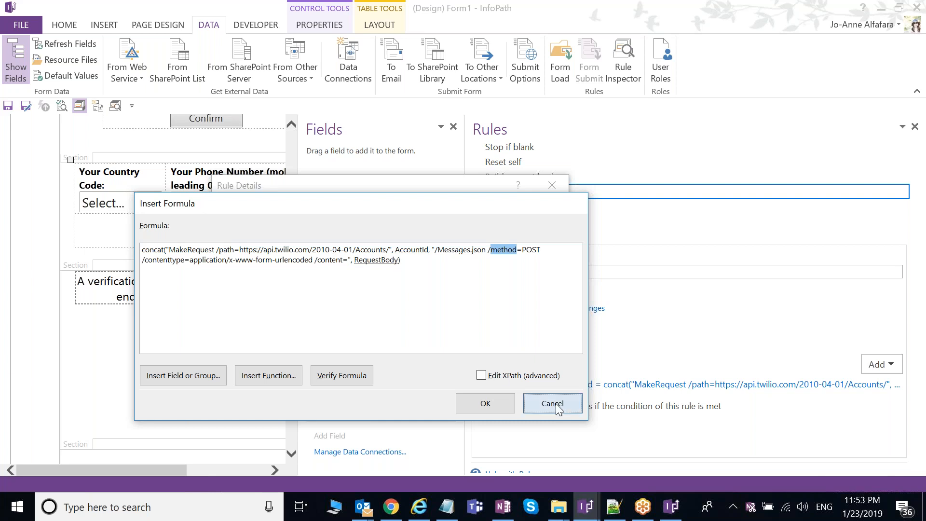
pyautogui.click(552, 404)
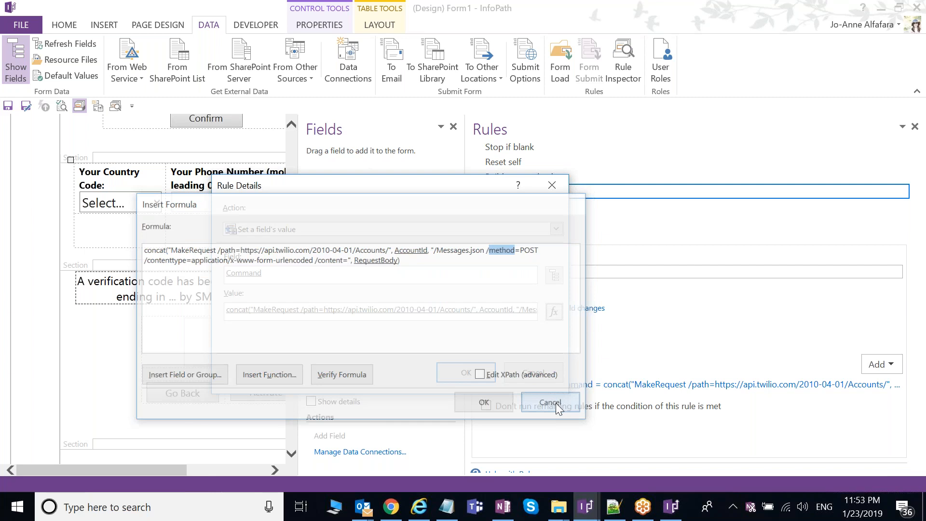
pyautogui.click(535, 371)
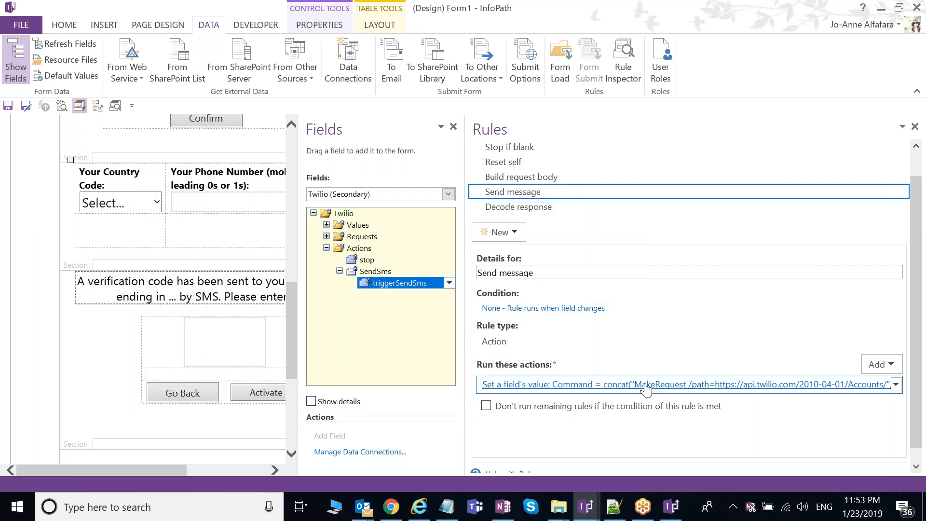
pyautogui.click(740, 384)
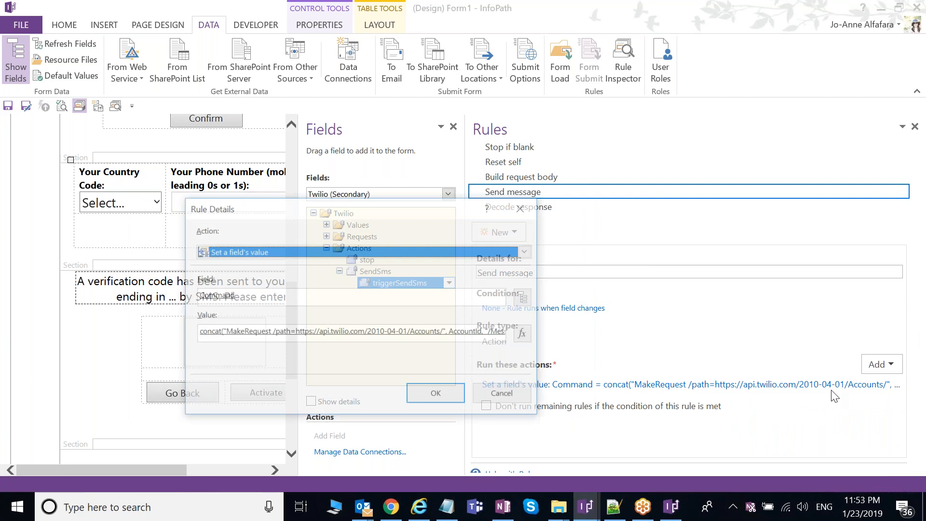
pyautogui.click(525, 336)
pyautogui.moveTo(442, 205); pyautogui.dragTo(444, 171)
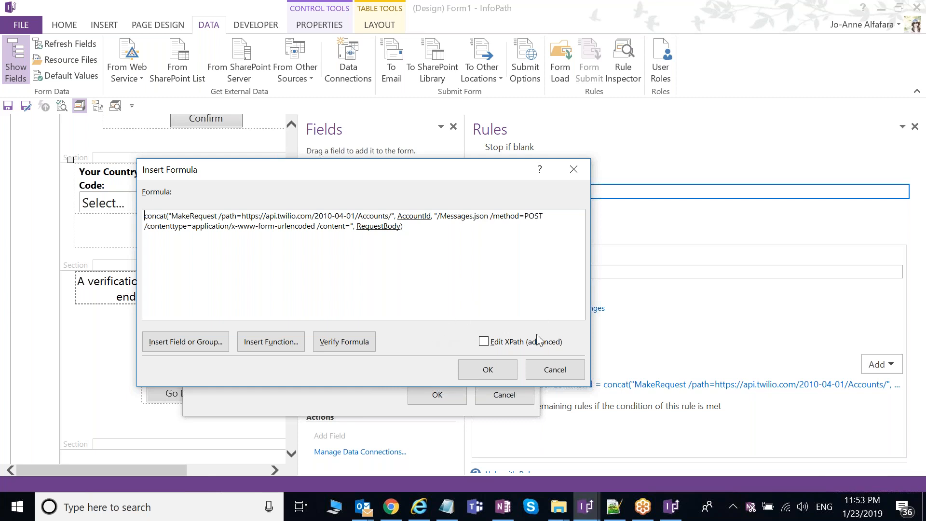
pyautogui.click(554, 308)
pyautogui.click(563, 370)
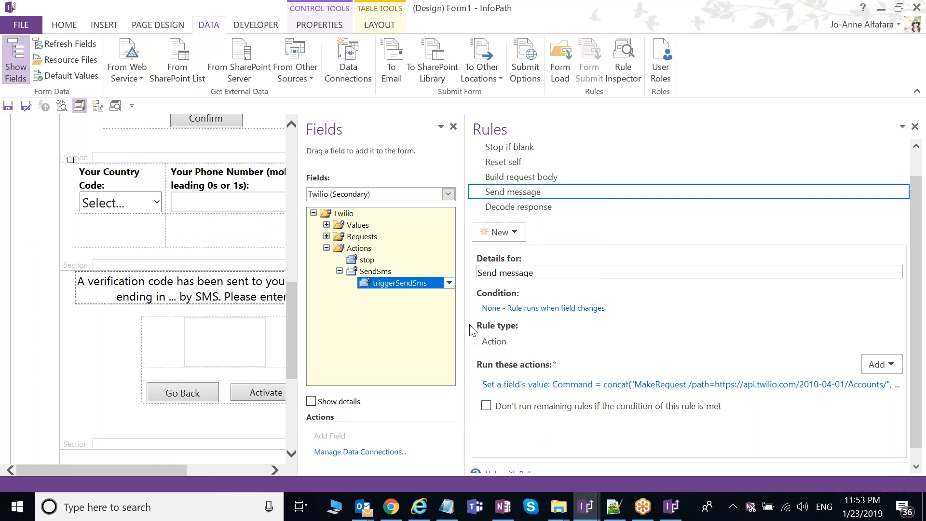
# Step: Show the rules attached to the Activate button in the design view
pyautogui.moveTo(474, 323); pyautogui.dragTo(517, 319)
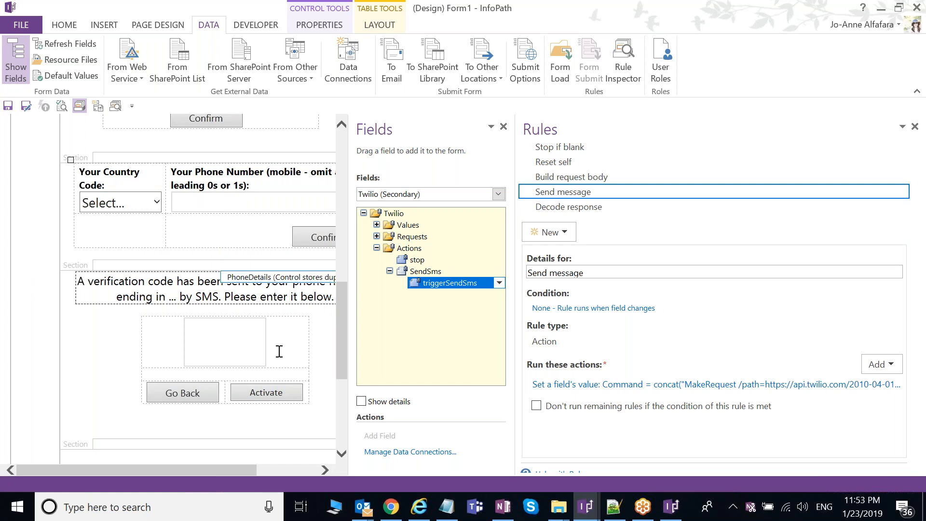
pyautogui.click(256, 350)
pyautogui.scroll(-2, 217, 241)
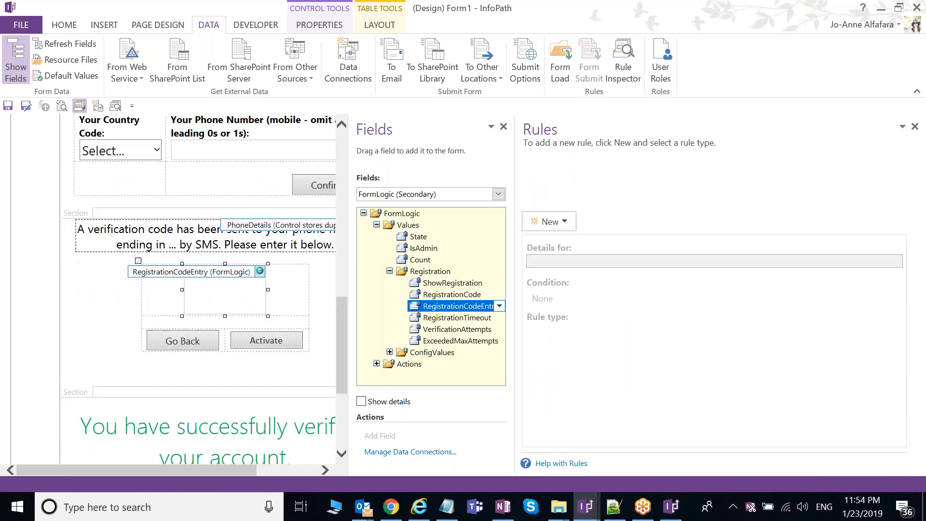
pyautogui.click(267, 340)
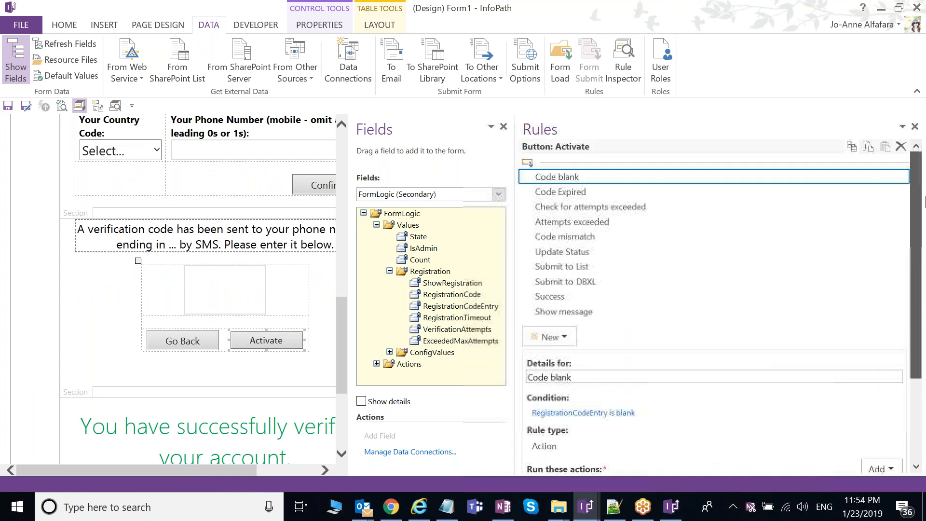
# Step: Review the Code Expired and Check for attempts exceeded rules, then bring up FormLogic.xml
pyautogui.click(560, 191)
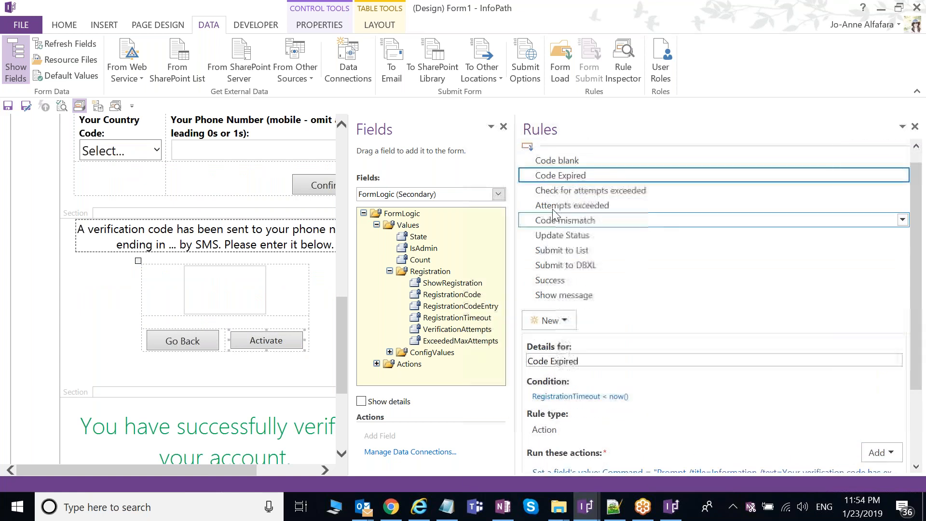
pyautogui.moveTo(919, 216); pyautogui.dragTo(918, 213)
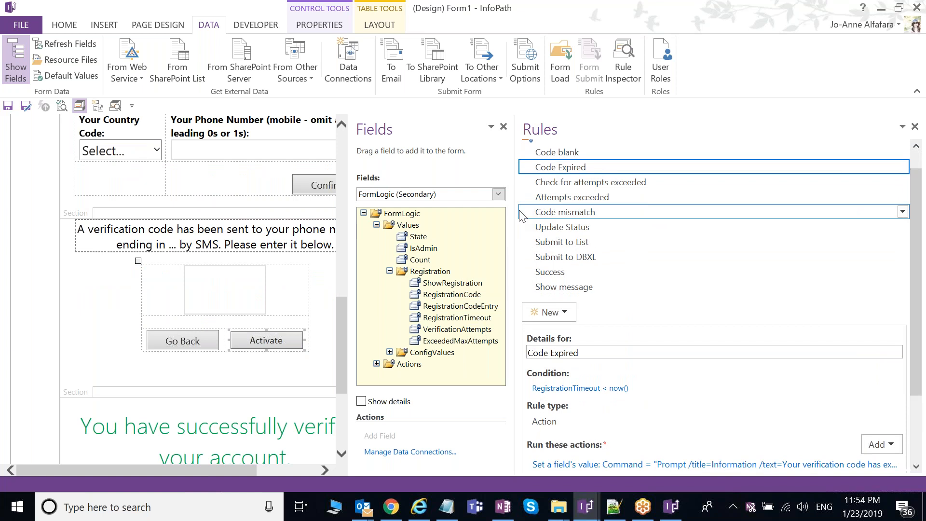
pyautogui.click(598, 185)
pyautogui.moveTo(921, 209); pyautogui.dragTo(918, 231)
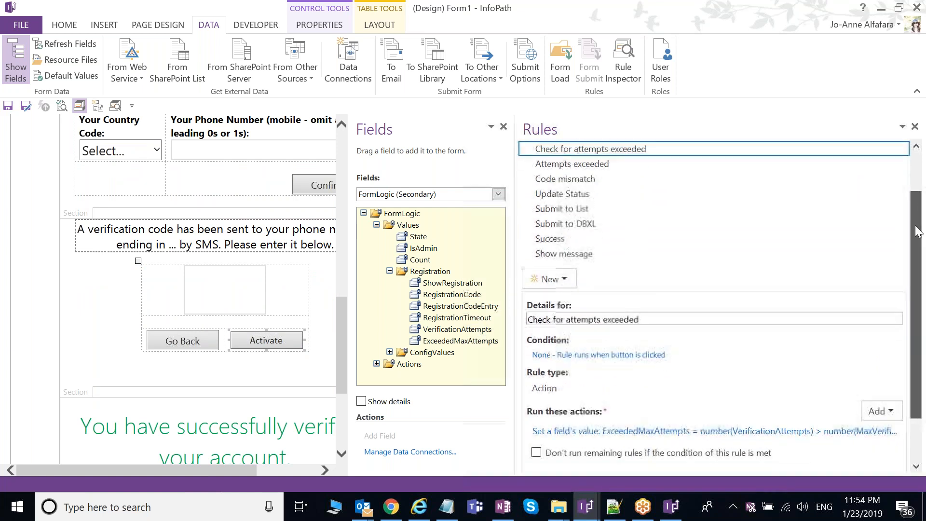
pyautogui.click(620, 510)
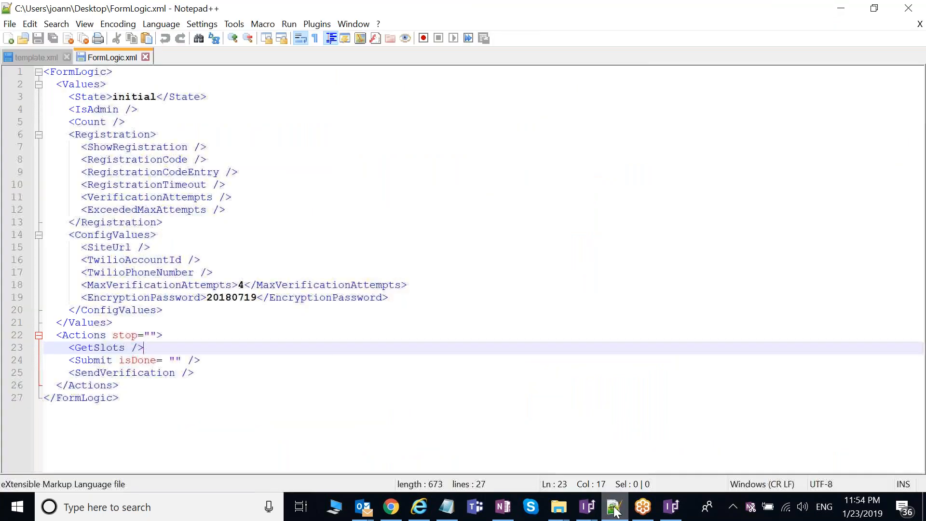
# Step: Confirm FormLogic.xml sets MaxVerificationAttempts to 4, then return to the Form1 design
pyautogui.moveTo(75, 285); pyautogui.dragTo(407, 285)
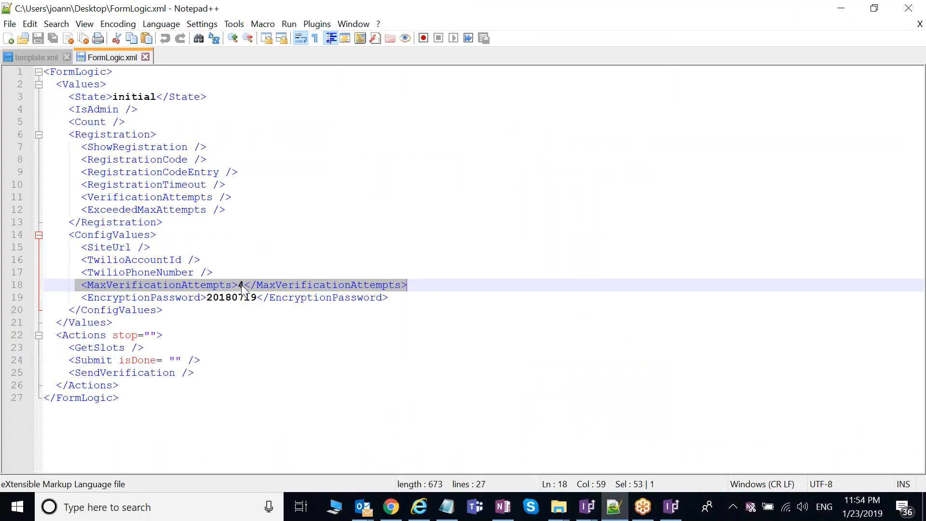
pyautogui.click(234, 286)
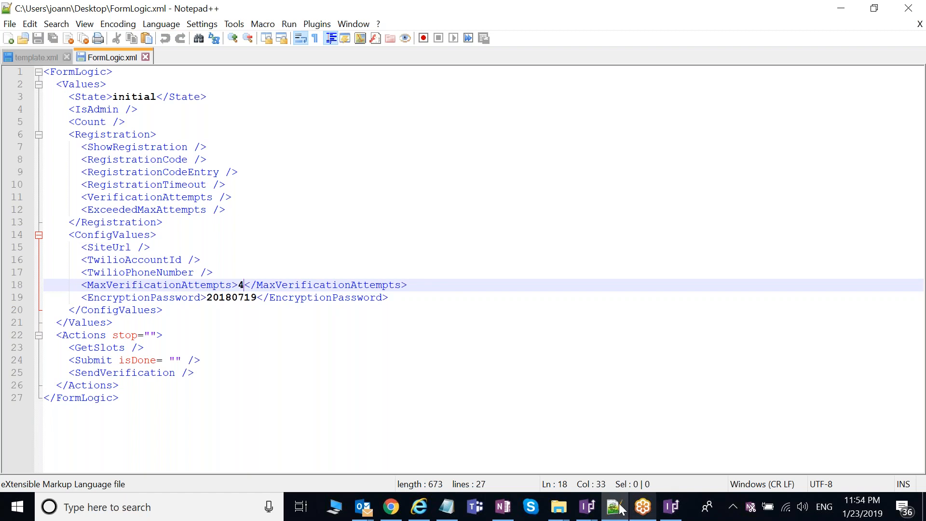
pyautogui.click(586, 516)
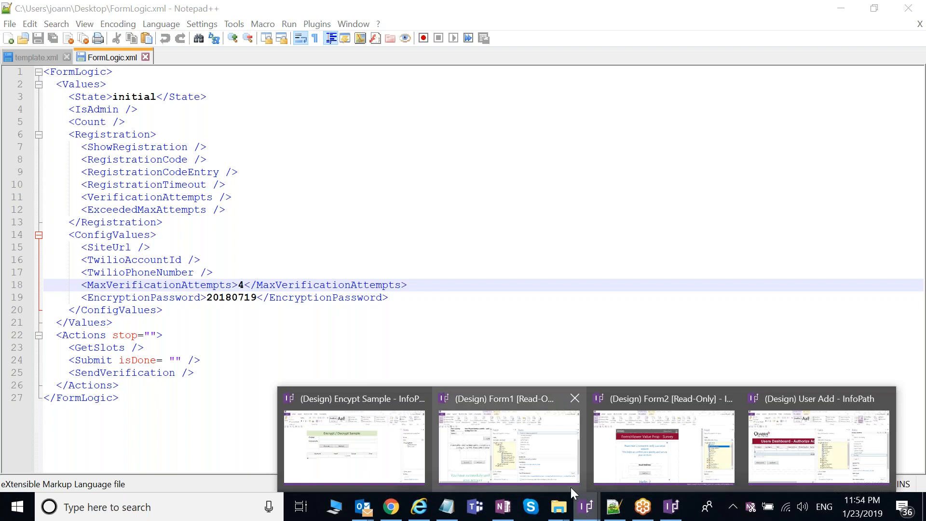
pyautogui.click(571, 487)
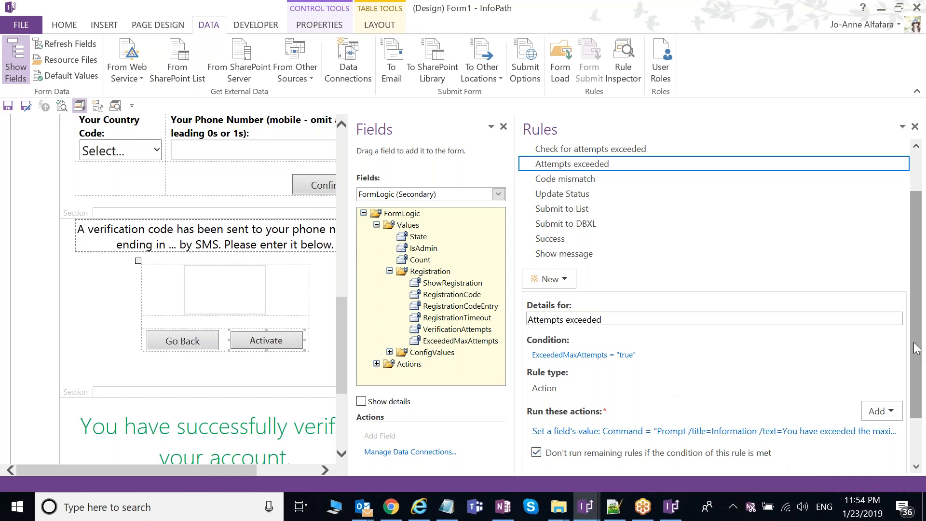
# Step: Review the Code mismatch, Update Status, Submit to List and Submit to DBXL rules; widen the panes
pyautogui.moveTo(916, 348); pyautogui.dragTo(923, 315)
pyautogui.click(869, 214)
pyautogui.moveTo(918, 191); pyautogui.dragTo(919, 240)
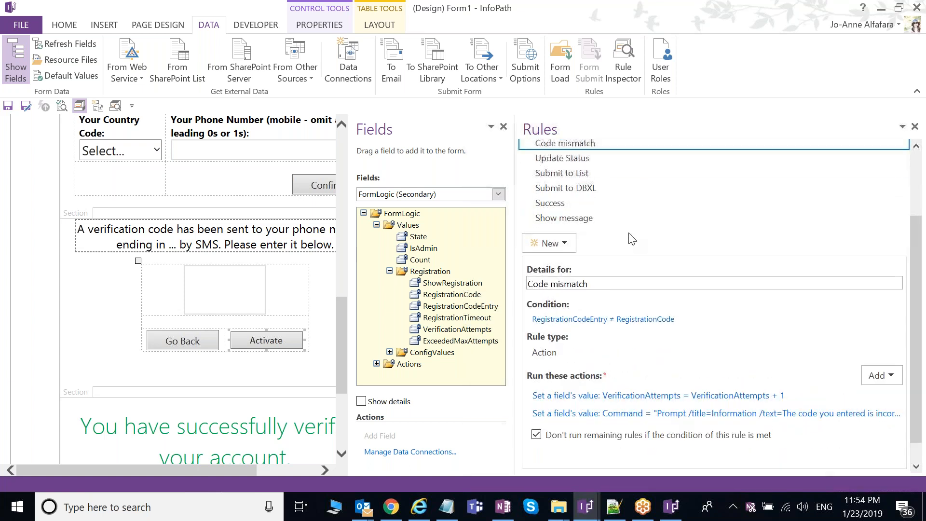
pyautogui.click(589, 162)
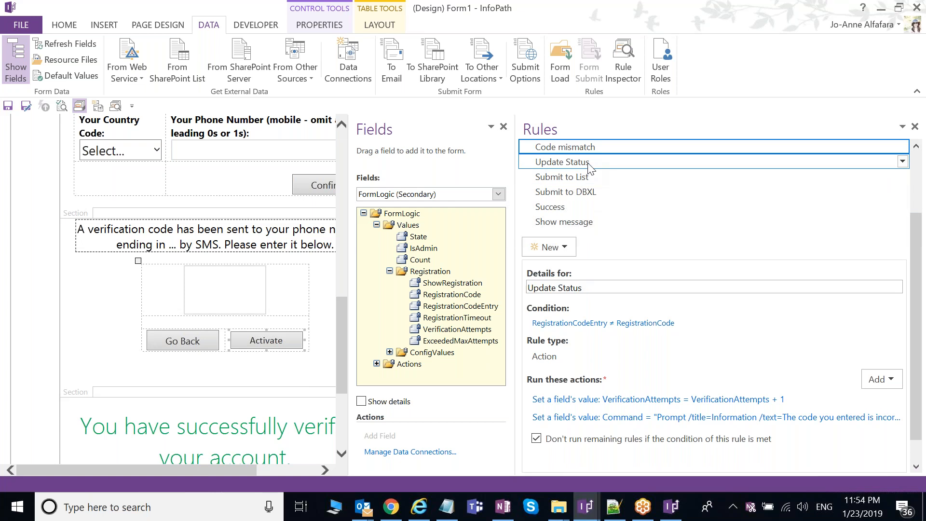
pyautogui.moveTo(916, 281); pyautogui.dragTo(914, 266)
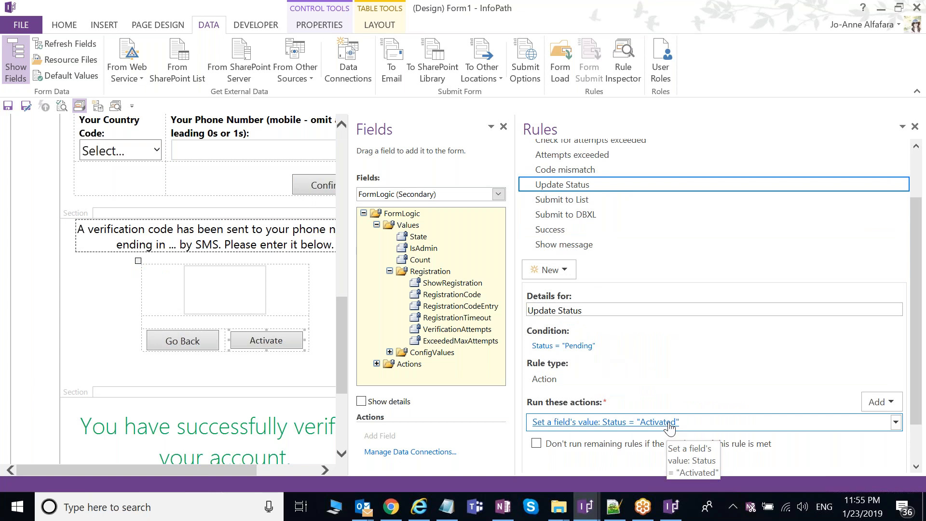
pyautogui.click(605, 202)
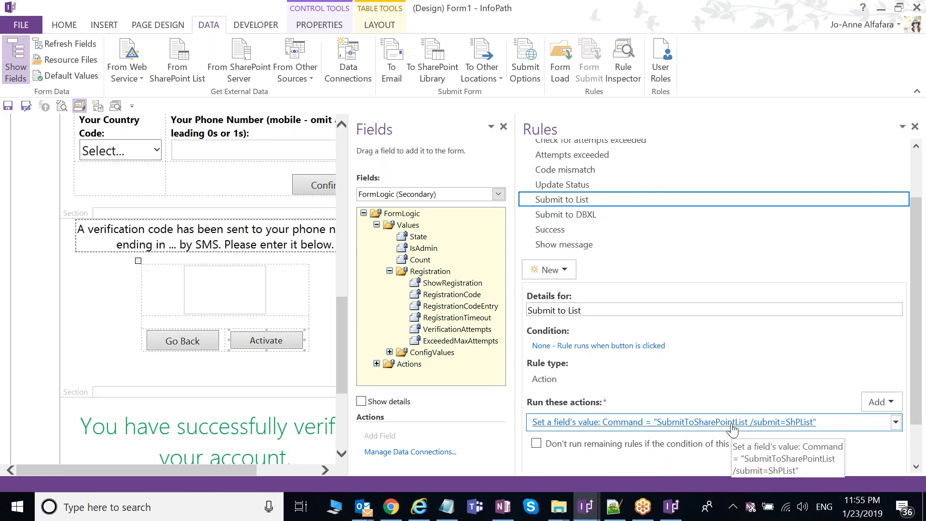
pyautogui.moveTo(915, 352); pyautogui.dragTo(915, 363)
pyautogui.click(606, 207)
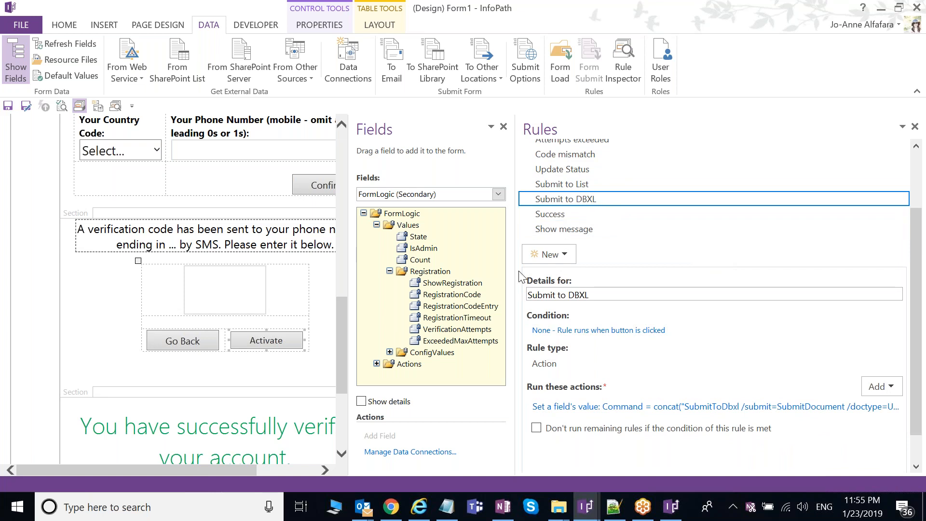
pyautogui.moveTo(515, 273); pyautogui.dragTo(515, 273)
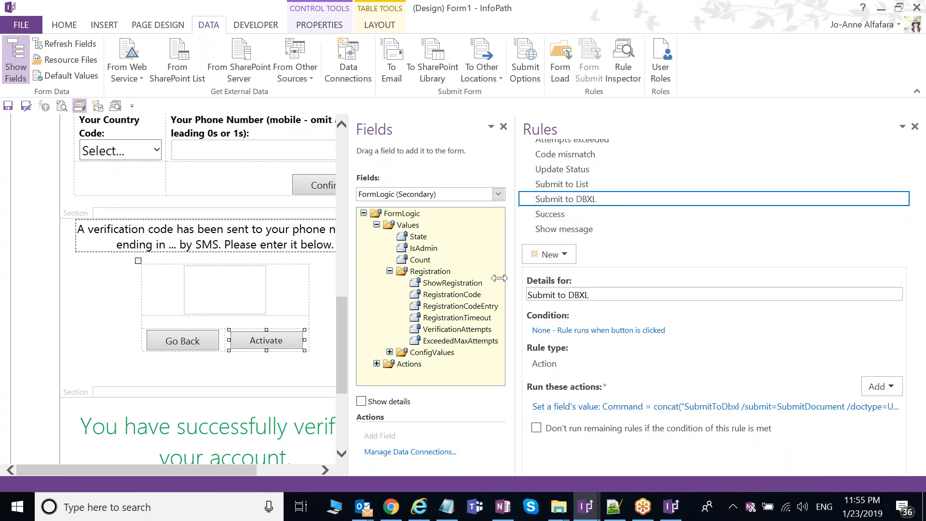
pyautogui.moveTo(499, 278); pyautogui.dragTo(481, 282)
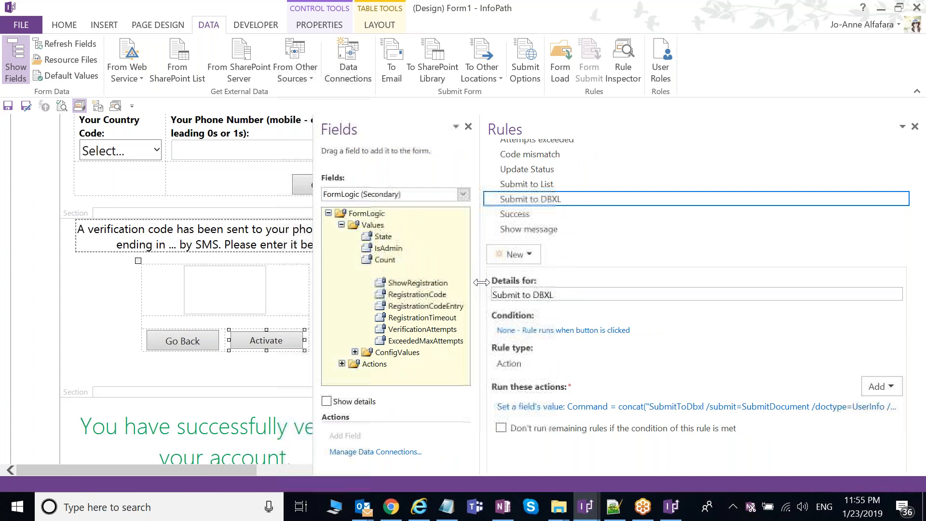
# Step: Review the UserInfo document type's General details and Email mapping in DBXL Administration
pyautogui.click(420, 509)
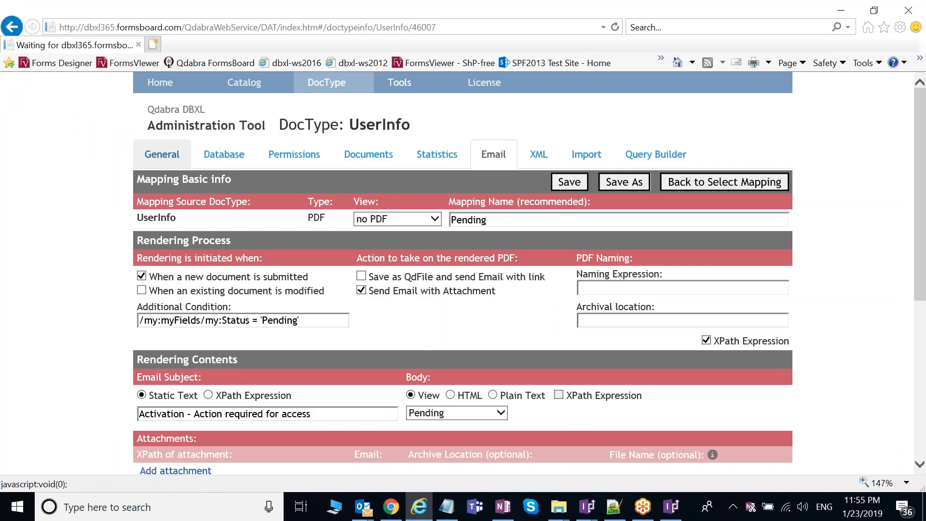
pyautogui.click(162, 154)
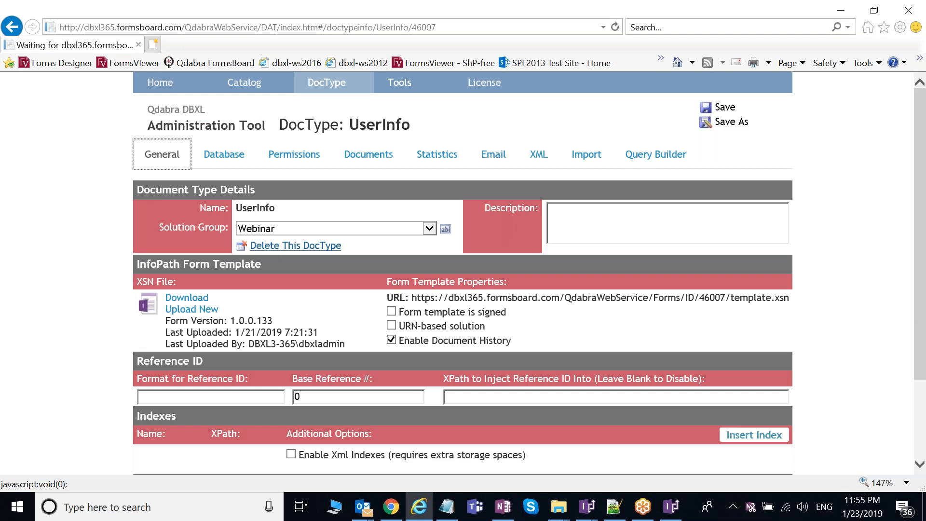
pyautogui.click(495, 157)
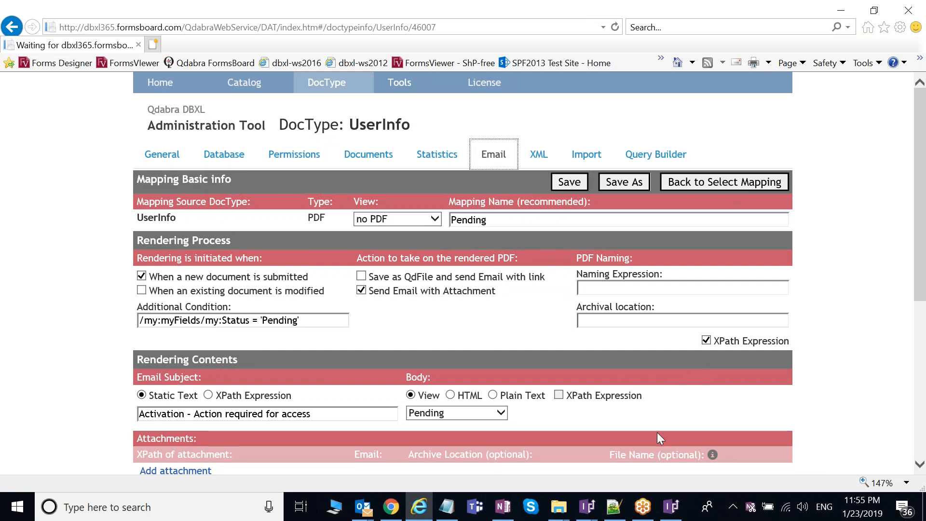
# Step: Return to the Form1 design and view the Activate button's Success rule
pyautogui.click(593, 514)
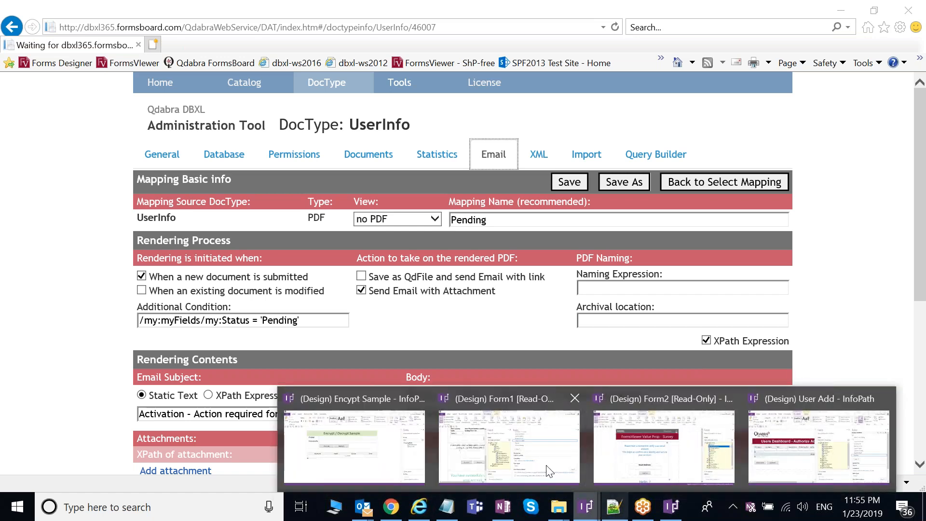
pyautogui.click(549, 470)
pyautogui.click(551, 216)
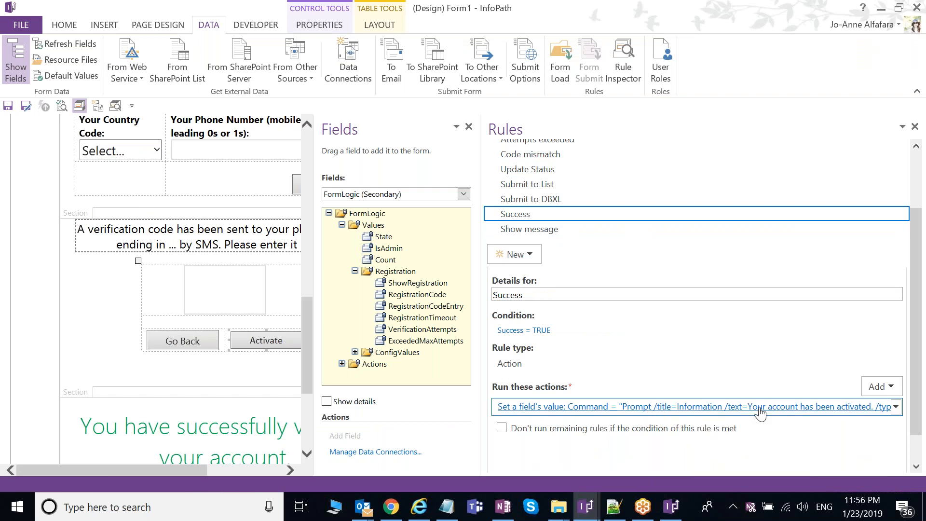
# Step: View the Show message rule, select the success message section, and close the rules pane
pyautogui.click(558, 230)
pyautogui.moveTo(918, 315); pyautogui.dragTo(918, 345)
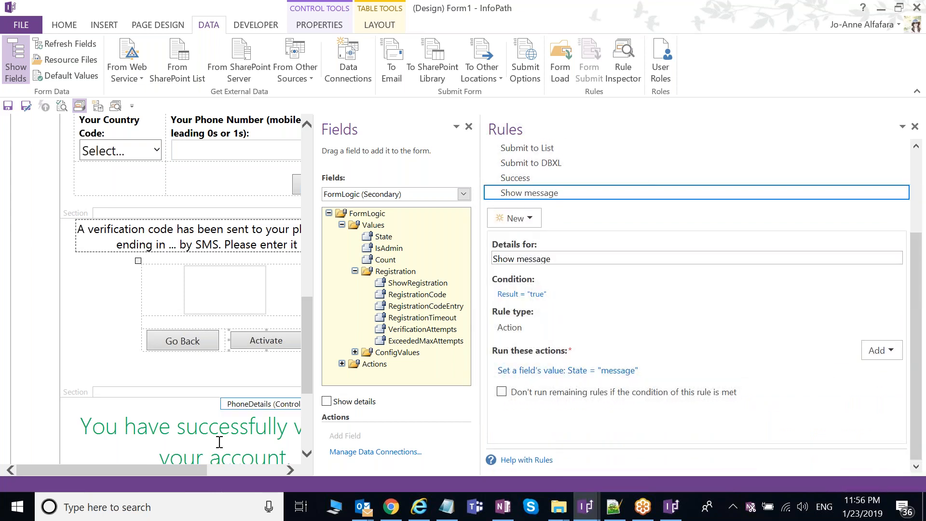
pyautogui.click(293, 343)
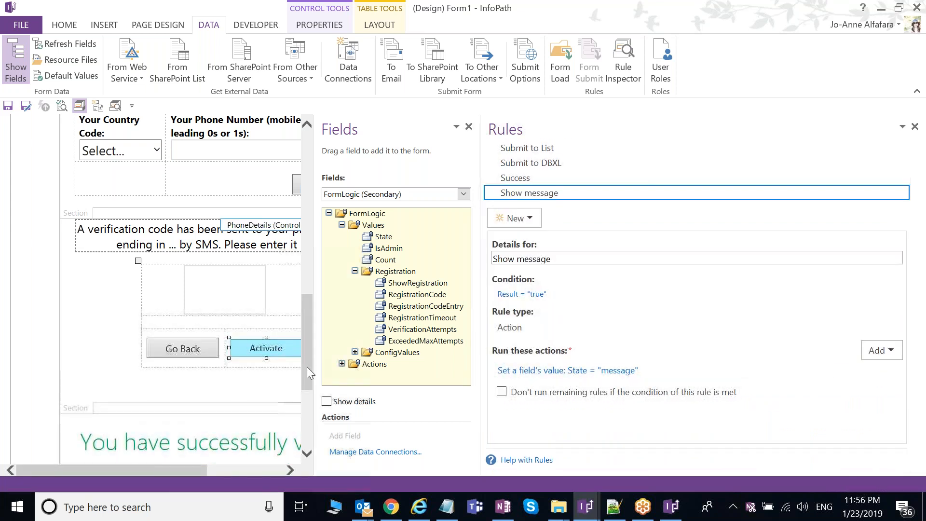
pyautogui.scroll(-3, 309, 364)
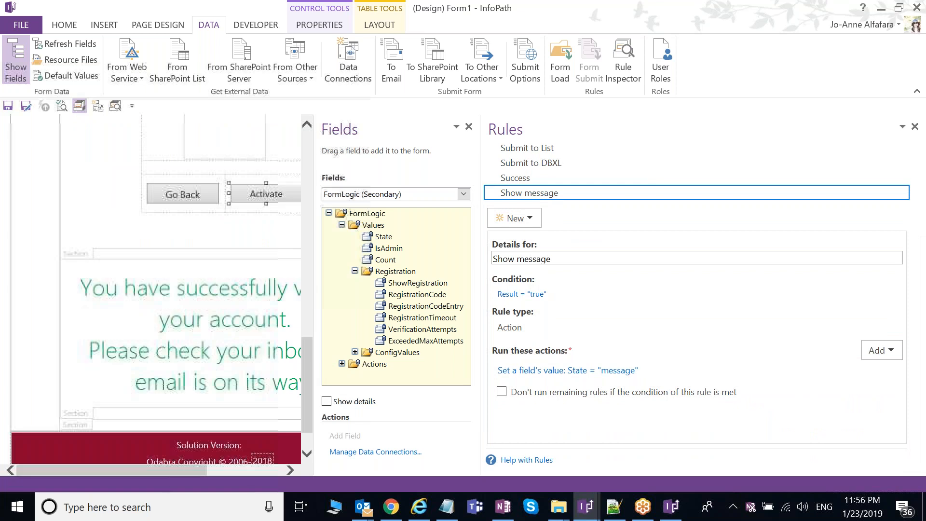
pyautogui.click(187, 381)
pyautogui.click(915, 126)
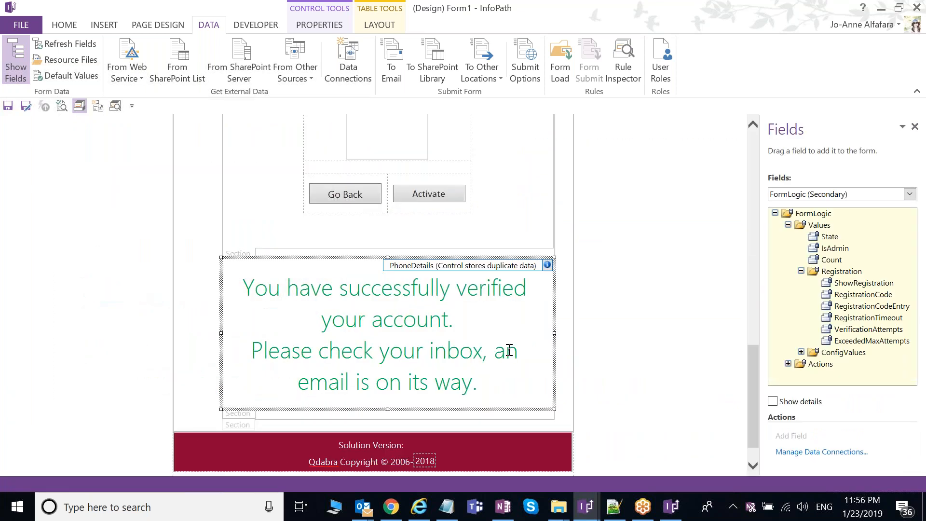
# Step: Widen the Fields pane and show previews of the open InfoPath designs
pyautogui.scroll(8, 618, 338)
pyautogui.scroll(5, 618, 338)
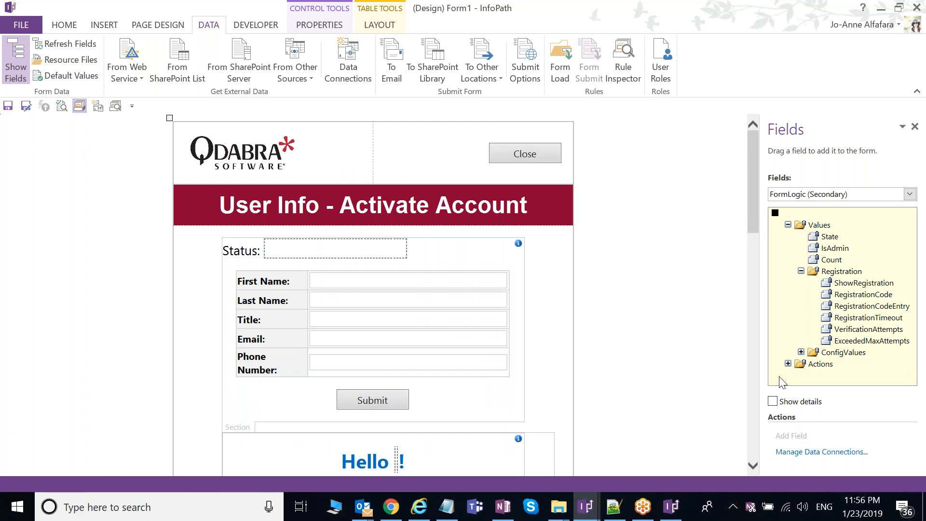
pyautogui.moveTo(760, 375); pyautogui.dragTo(733, 372)
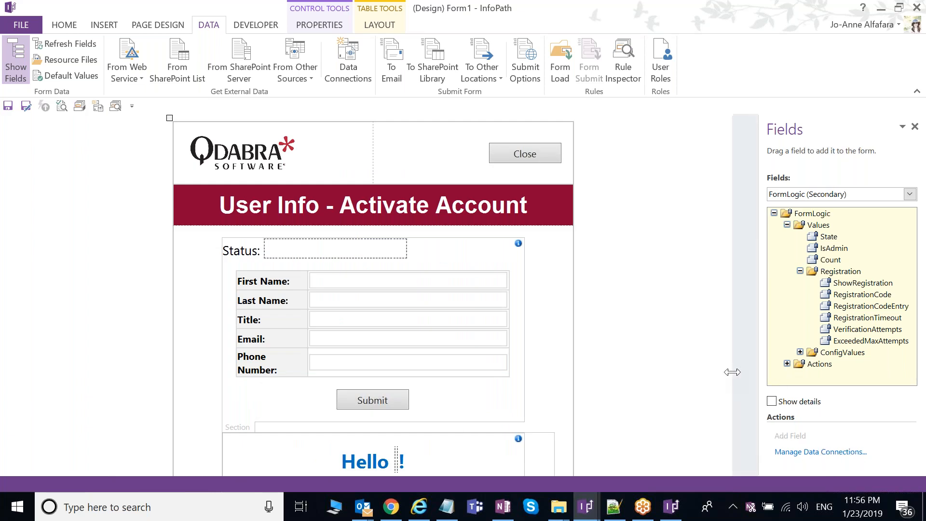
pyautogui.click(586, 509)
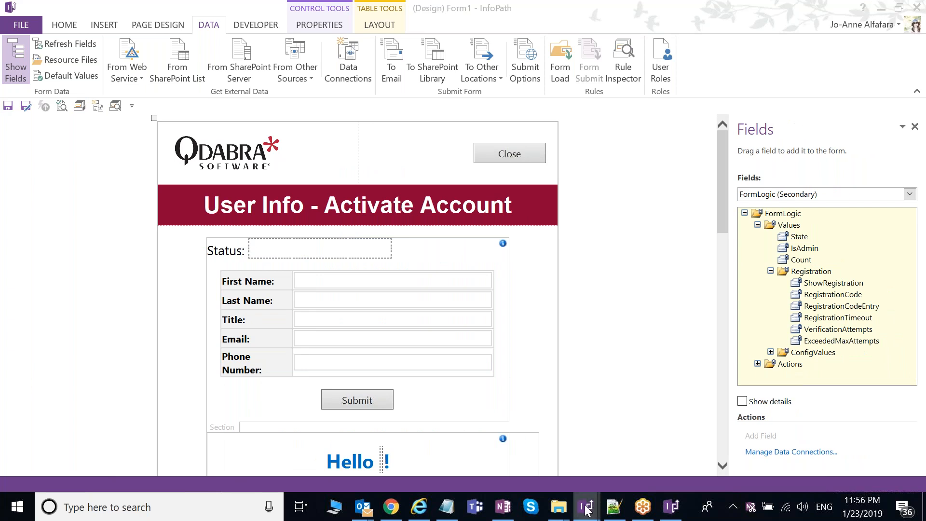
pyautogui.moveTo(587, 509)
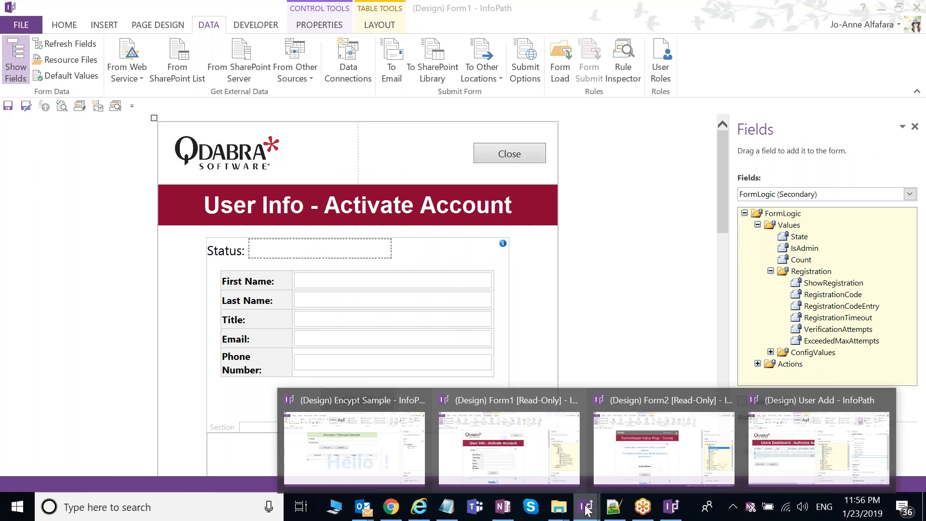
# Step: Switch to Form2's survey design, check the email box's bound field, and open its rules
pyautogui.click(689, 475)
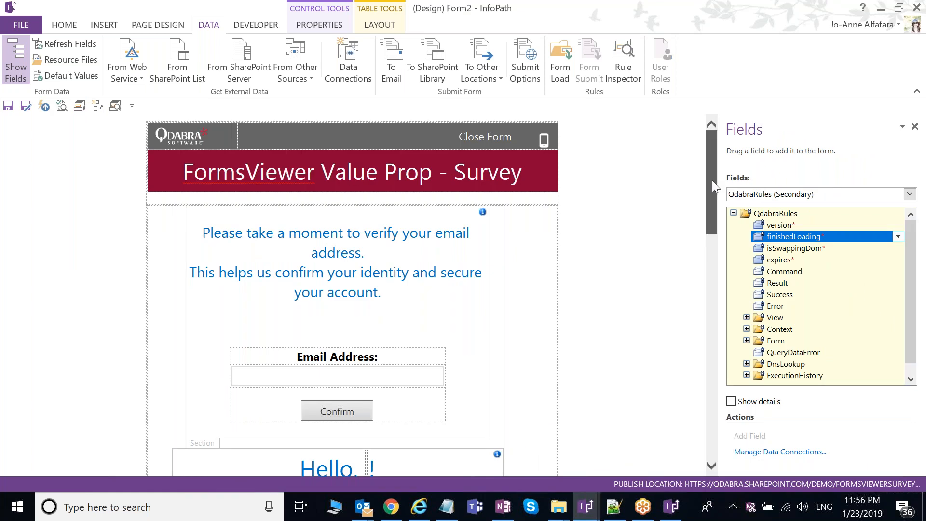
pyautogui.scroll(-1, 713, 184)
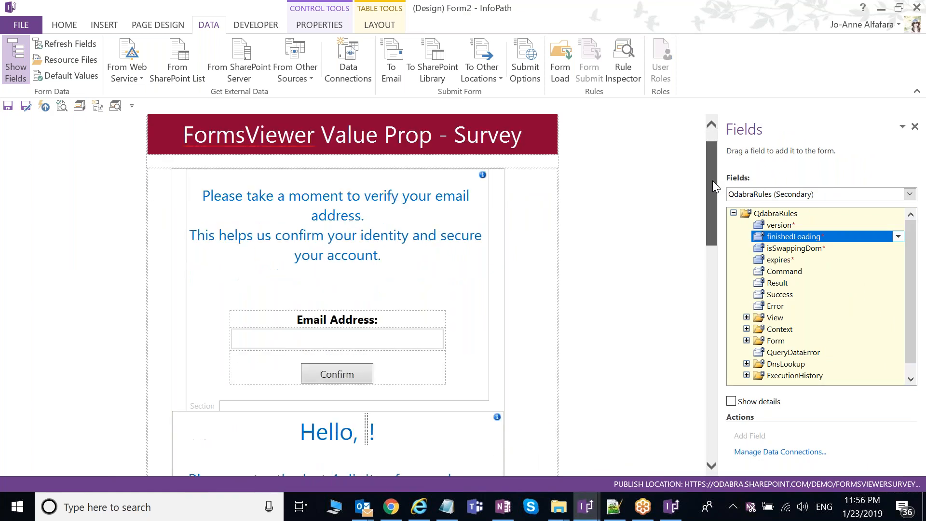
pyautogui.scroll(1, 713, 181)
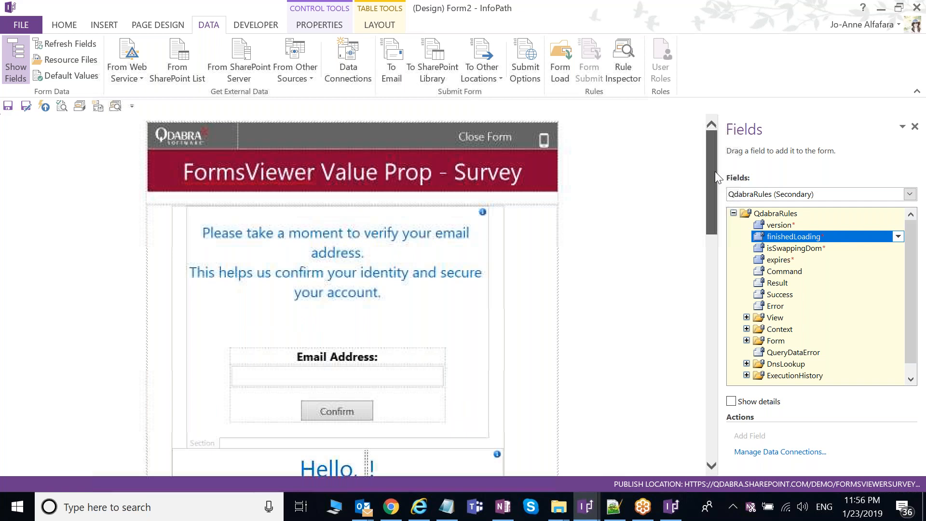
pyautogui.scroll(-1, 711, 201)
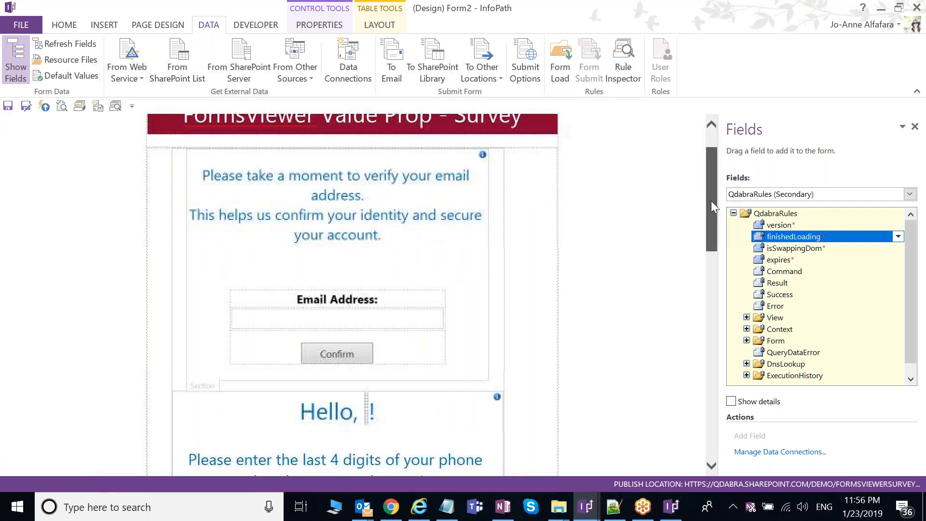
pyautogui.click(215, 402)
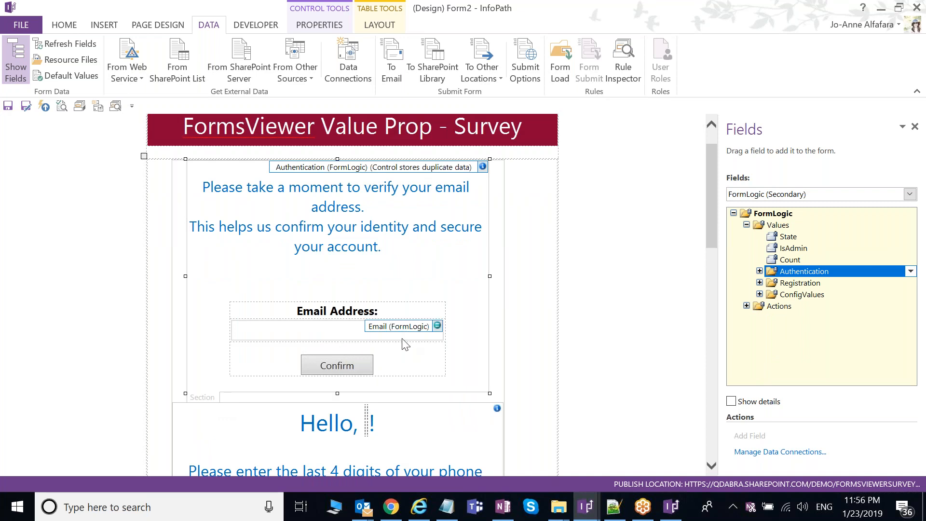
pyautogui.click(358, 335)
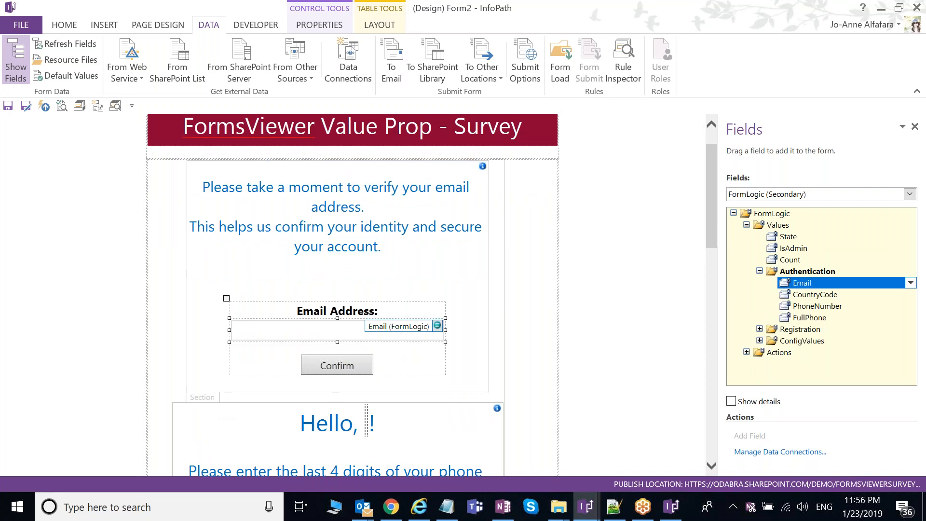
pyautogui.click(73, 28)
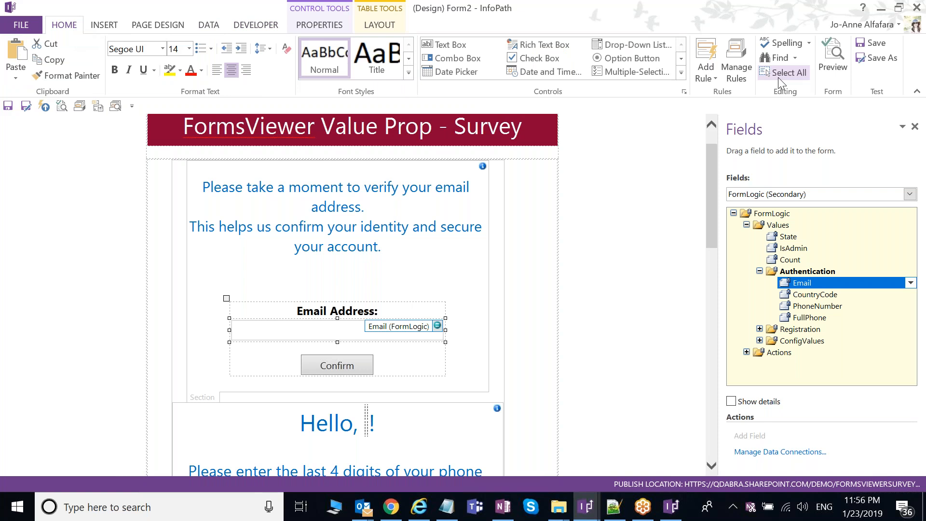
pyautogui.click(736, 67)
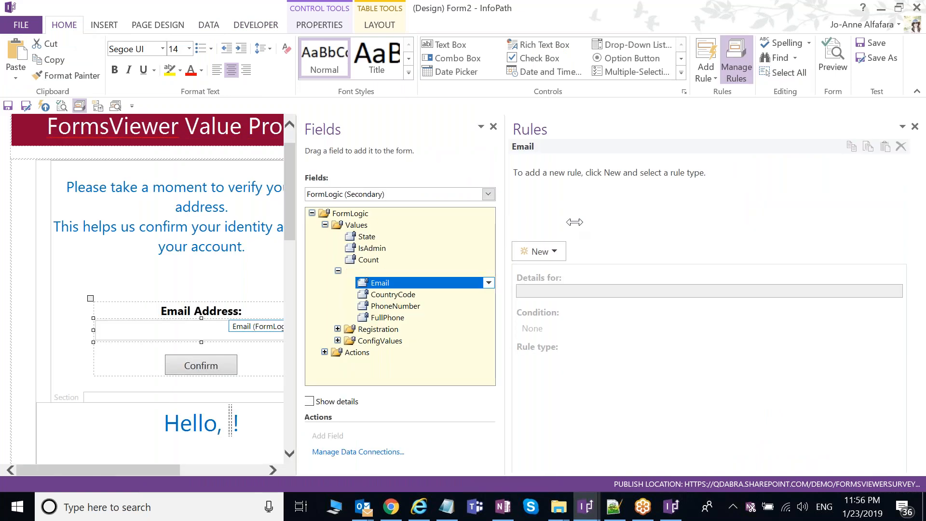
# Step: Review the email Confirm button's Stop if invalid, Set User Info and Change State rules
pyautogui.moveTo(512, 220); pyautogui.dragTo(637, 224)
pyautogui.click(201, 365)
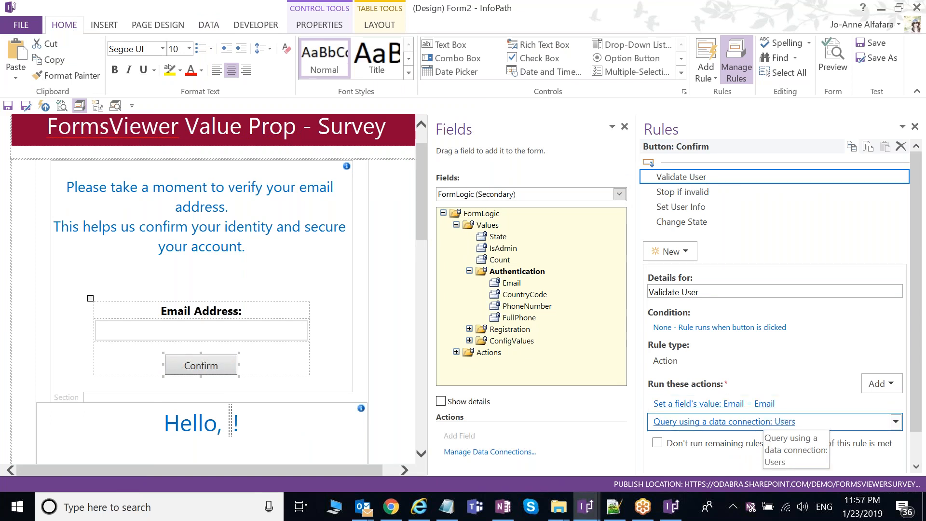
pyautogui.click(699, 192)
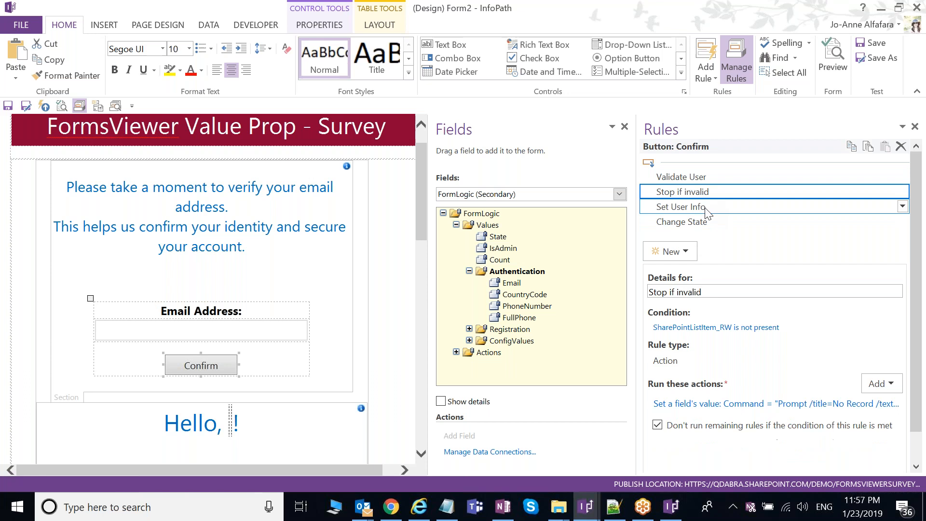
pyautogui.click(706, 208)
pyautogui.moveTo(917, 317); pyautogui.dragTo(919, 361)
pyautogui.click(692, 175)
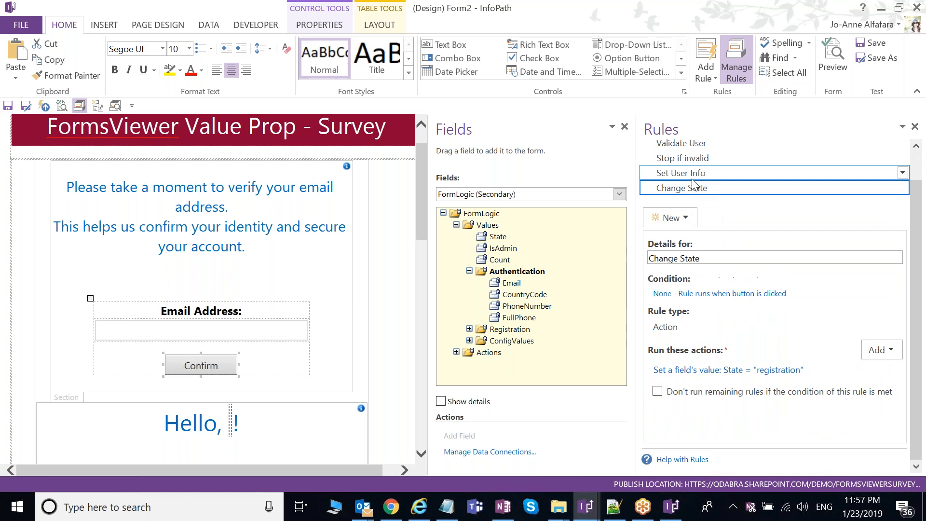
pyautogui.scroll(-5, 397, 299)
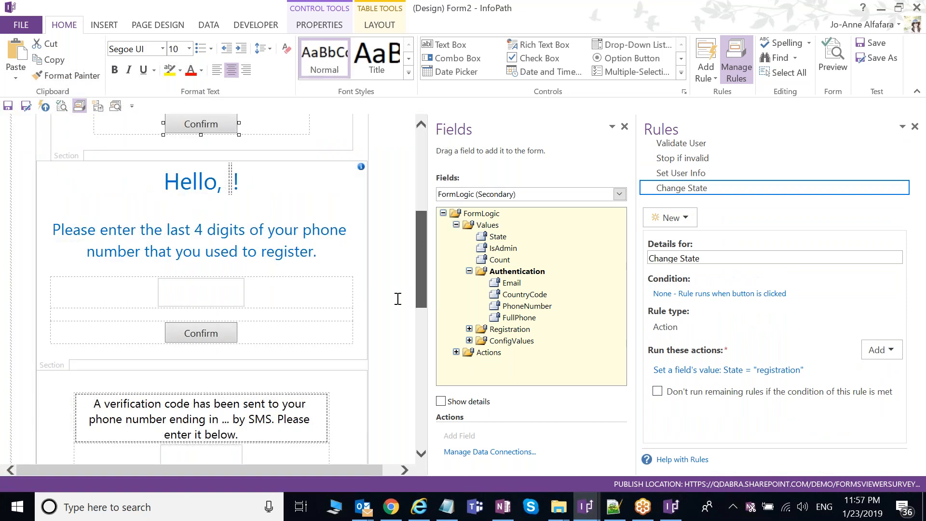
# Step: Review the phone-digits Confirm button's Send Verification rule
pyautogui.click(200, 333)
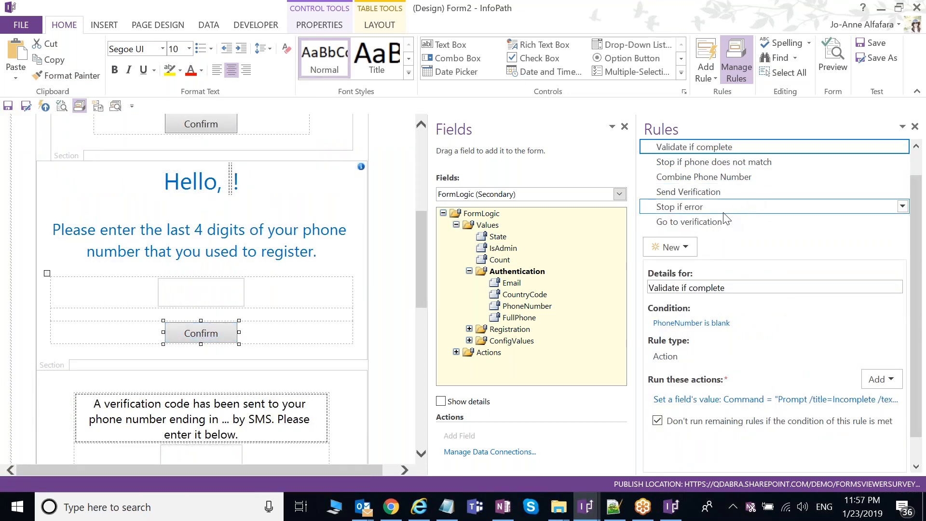
pyautogui.click(726, 193)
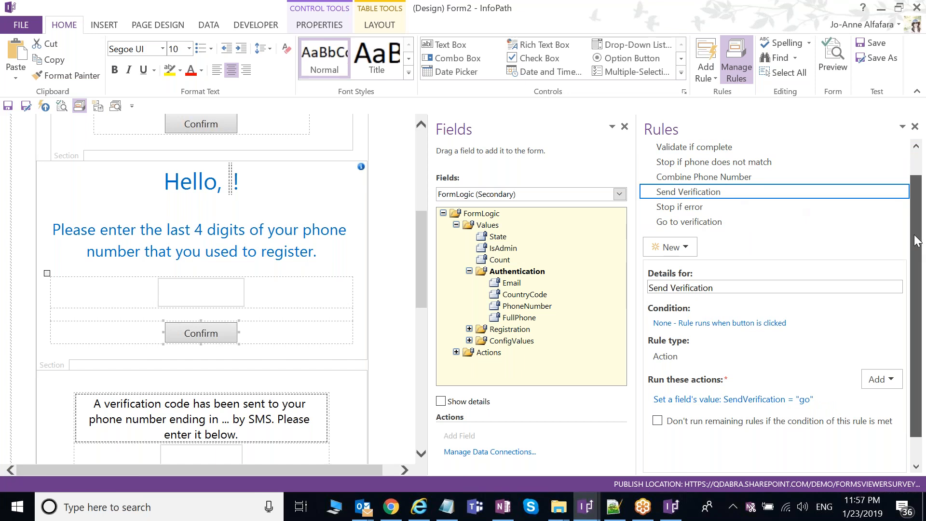
pyautogui.moveTo(916, 242)
pyautogui.mouseDown()
pyautogui.moveTo(923, 223)
pyautogui.moveTo(921, 240)
pyautogui.mouseUp()
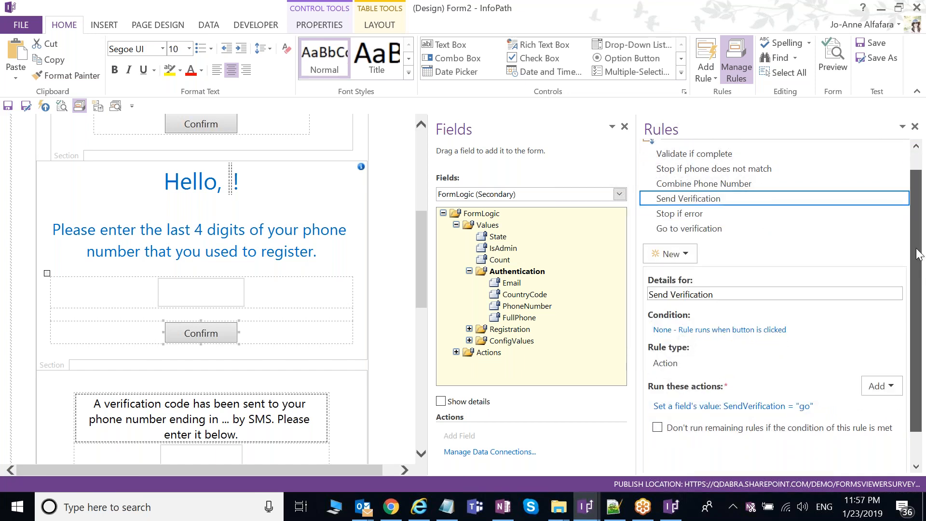
pyautogui.moveTo(916, 249); pyautogui.dragTo(917, 252)
pyautogui.moveTo(418, 272); pyautogui.dragTo(418, 327)
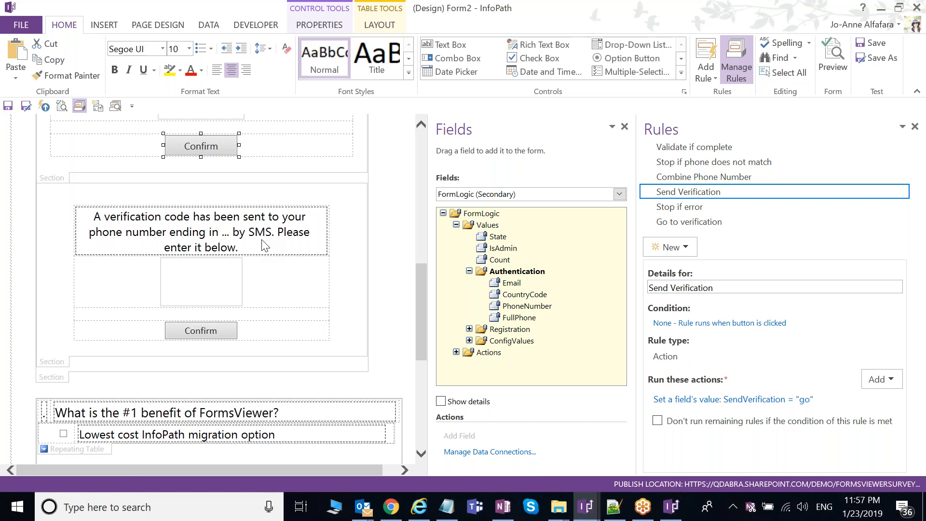
# Step: Review the verification-code Confirm button's rules, then close the rules pane
pyautogui.click(202, 331)
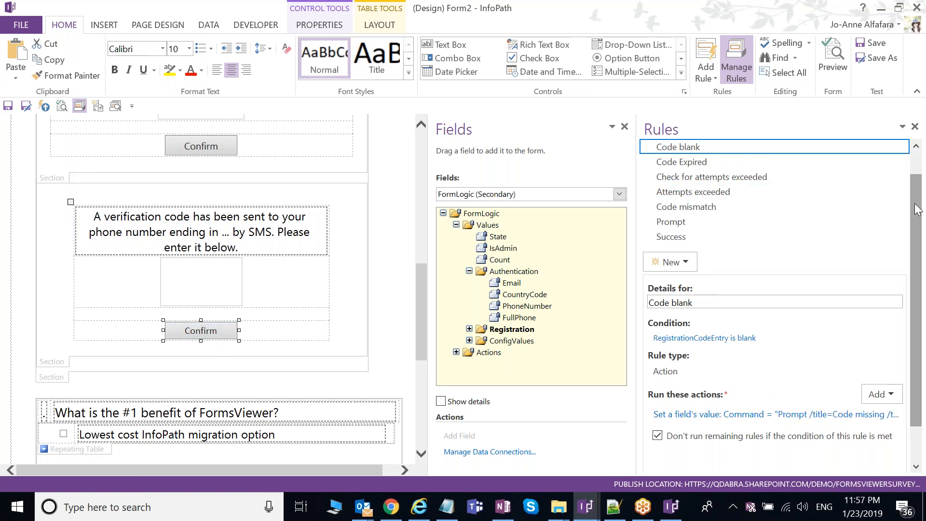
pyautogui.moveTo(915, 203); pyautogui.dragTo(915, 206)
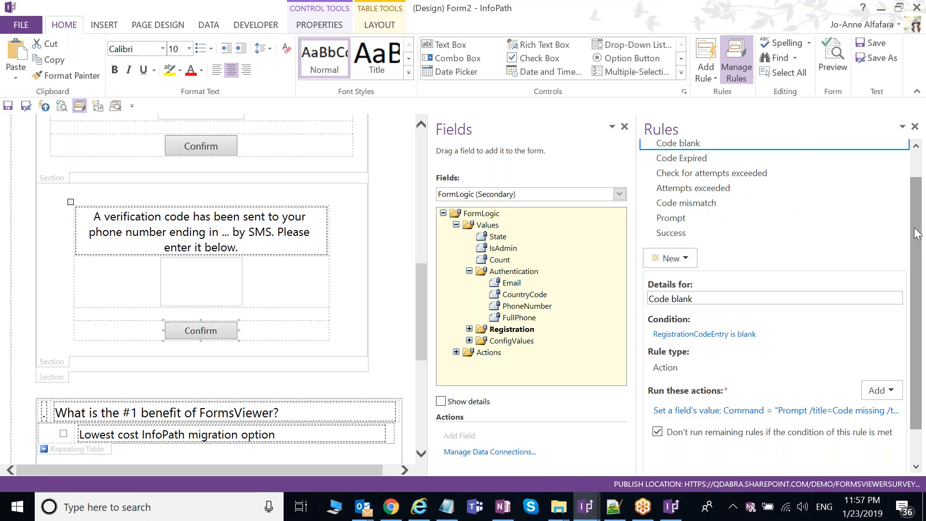
pyautogui.moveTo(917, 234)
pyautogui.mouseDown()
pyautogui.moveTo(913, 247)
pyautogui.moveTo(912, 234)
pyautogui.mouseUp()
pyautogui.moveTo(421, 320); pyautogui.dragTo(421, 364)
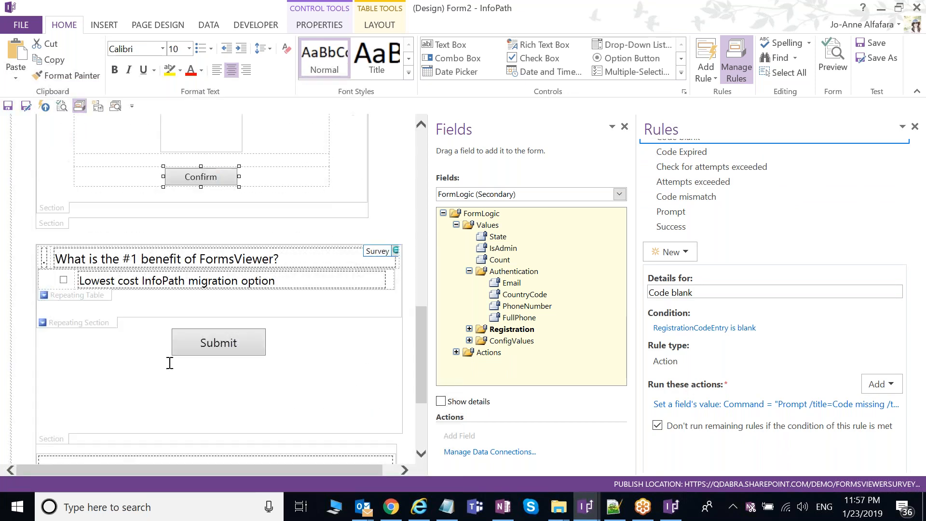
pyautogui.click(914, 128)
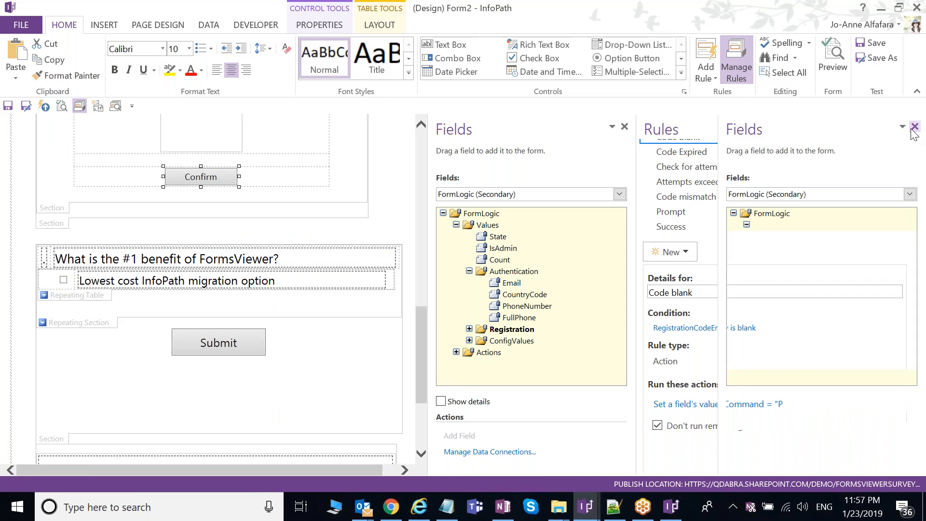
# Step: Confirm the question and answer boxes are bound to Question Text and Answer Text
pyautogui.moveTo(713, 322); pyautogui.dragTo(714, 332)
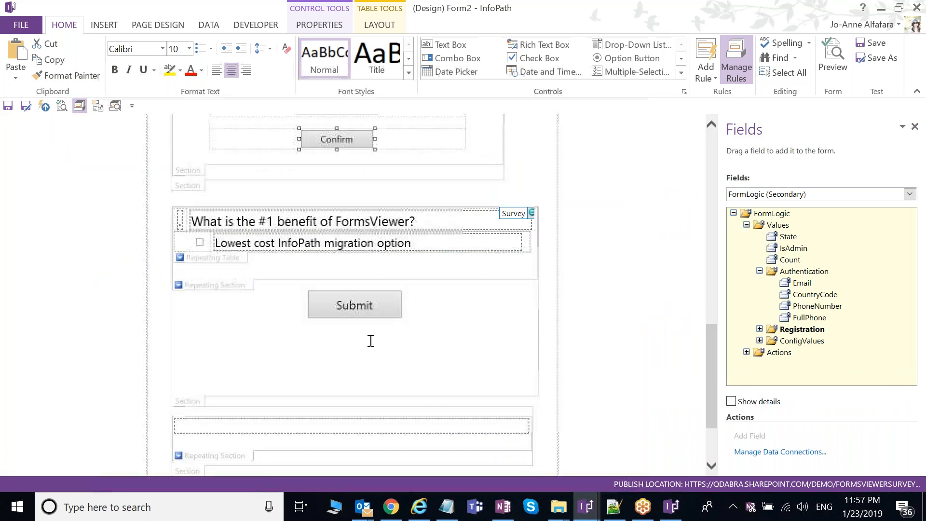
pyautogui.click(229, 259)
pyautogui.click(252, 222)
pyautogui.click(273, 245)
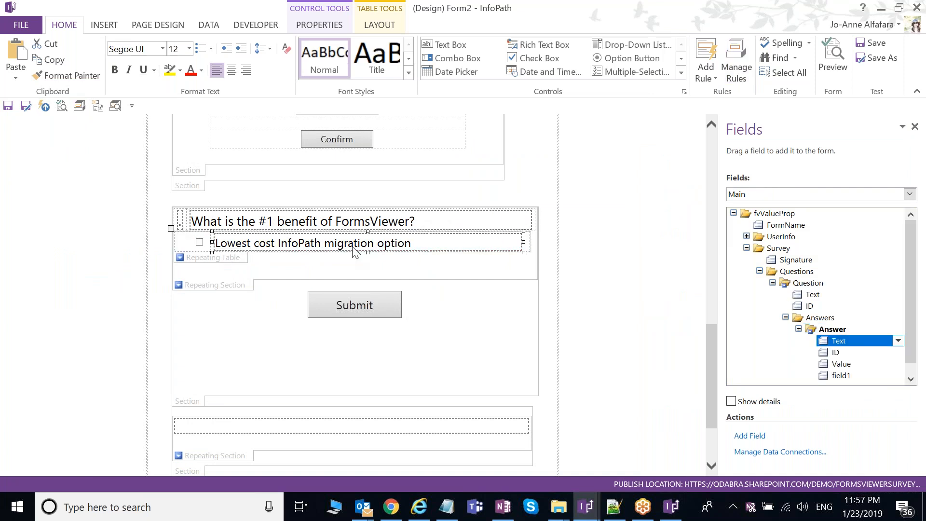
pyautogui.click(331, 226)
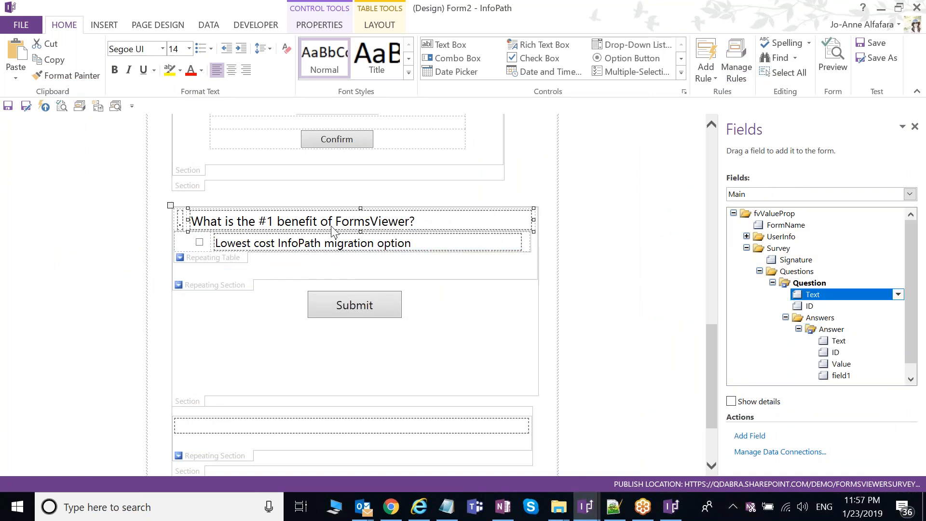
pyautogui.click(339, 246)
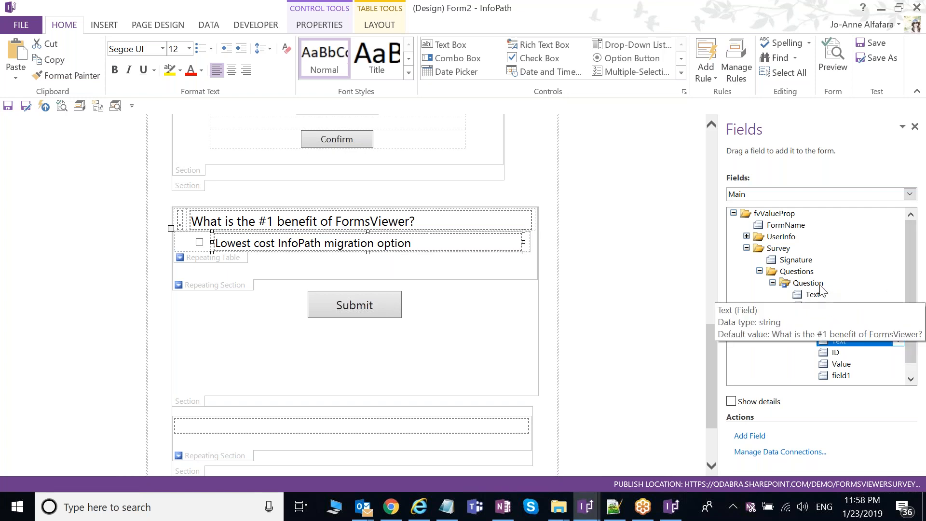
# Step: Check the answer's ID and Text fields in the Fields list
pyautogui.scroll(-1, 822, 292)
pyautogui.click(838, 339)
pyautogui.scroll(1, 838, 334)
pyautogui.click(838, 339)
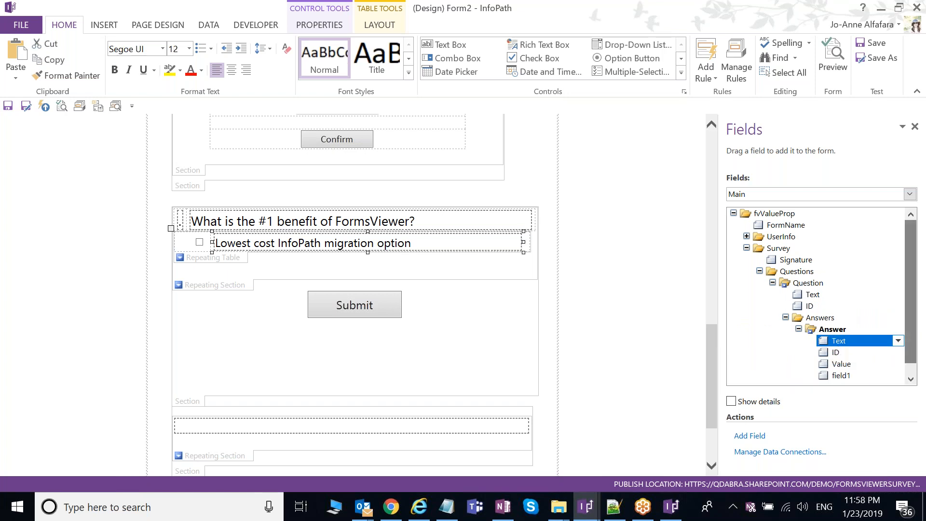
pyautogui.click(209, 25)
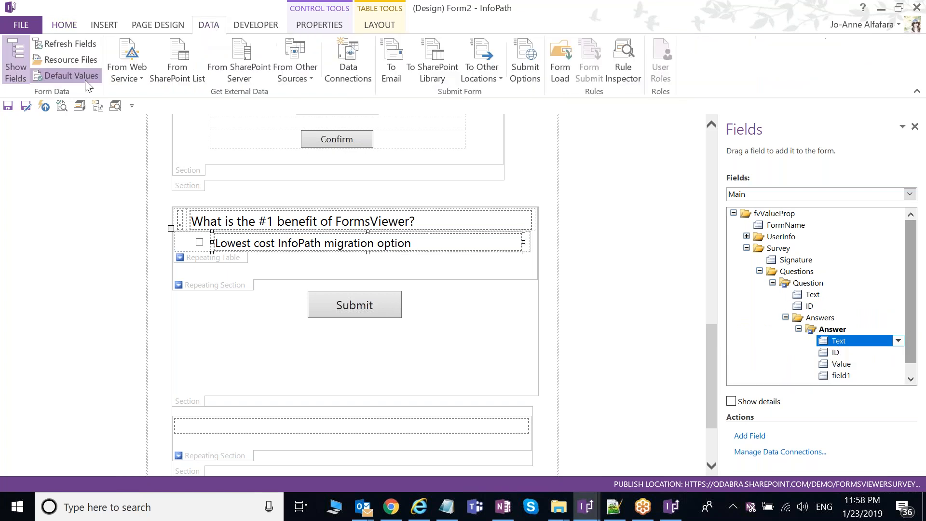
# Step: Open Edit Default Values and read the first question's default Text
pyautogui.click(72, 76)
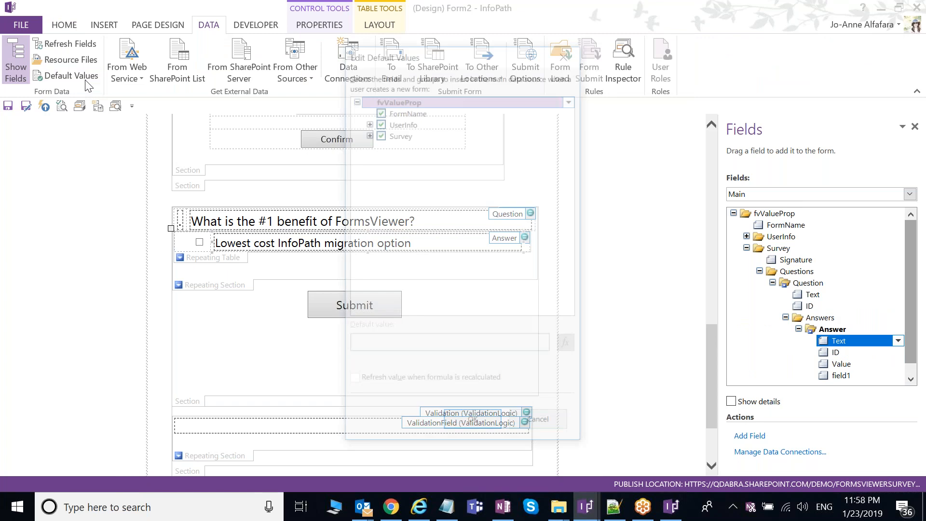
pyautogui.moveTo(446, 61); pyautogui.dragTo(559, 59)
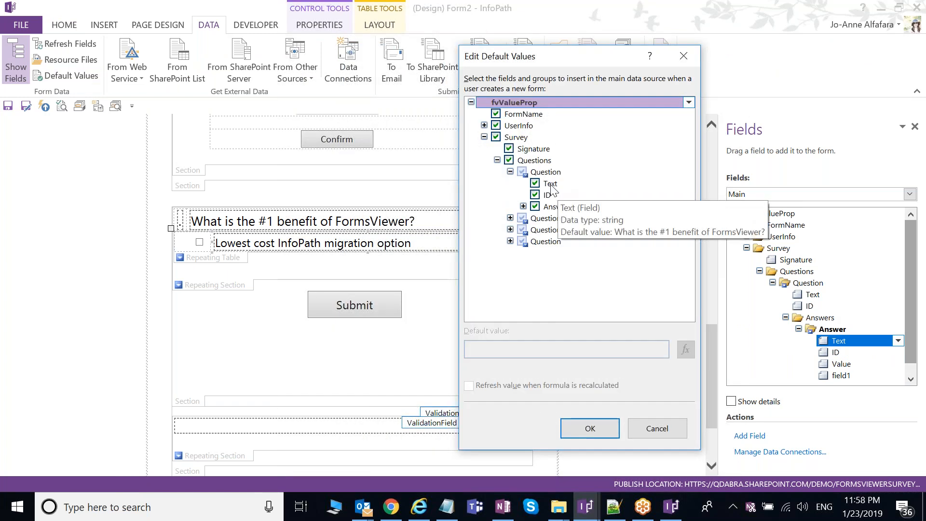
pyautogui.click(570, 186)
pyautogui.moveTo(603, 347); pyautogui.dragTo(432, 366)
pyautogui.click(616, 348)
# Step: Read the second question's default Text, then cancel without changes
pyautogui.click(511, 218)
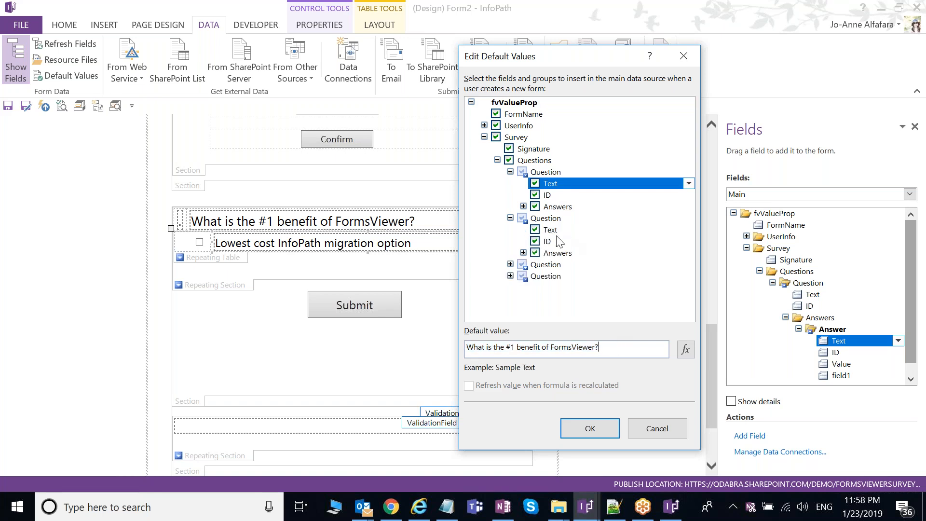
pyautogui.click(554, 228)
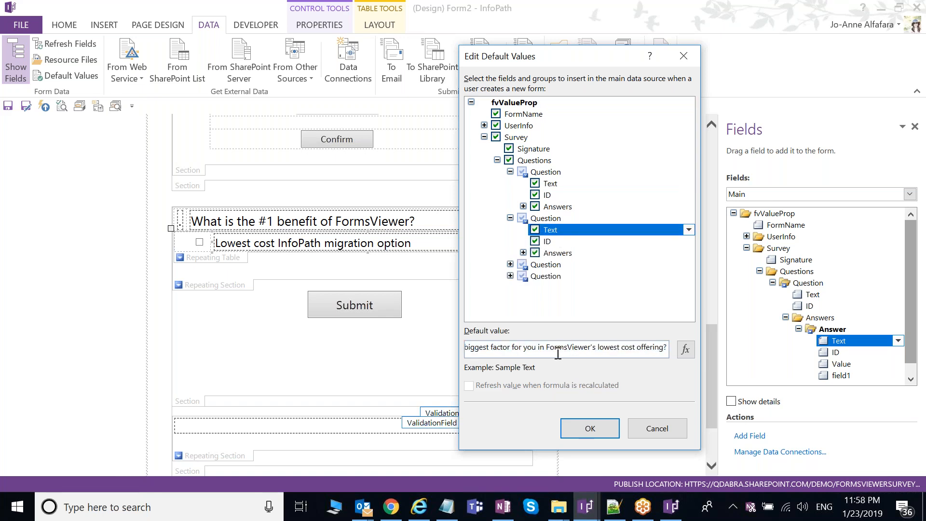
pyautogui.moveTo(550, 348); pyautogui.dragTo(432, 357)
pyautogui.click(597, 350)
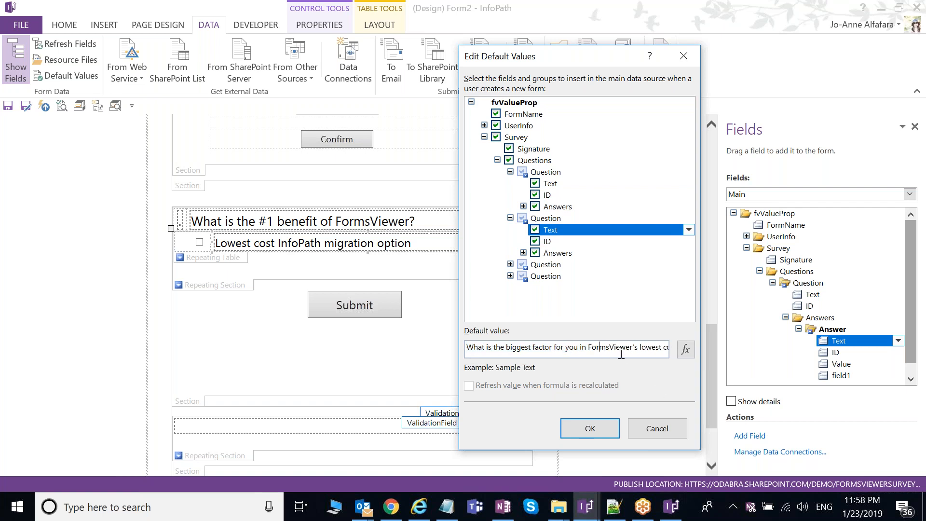
pyautogui.click(661, 430)
pyautogui.moveTo(712, 368)
pyautogui.mouseDown()
pyautogui.moveTo(712, 358)
pyautogui.moveTo(712, 368)
pyautogui.mouseUp()
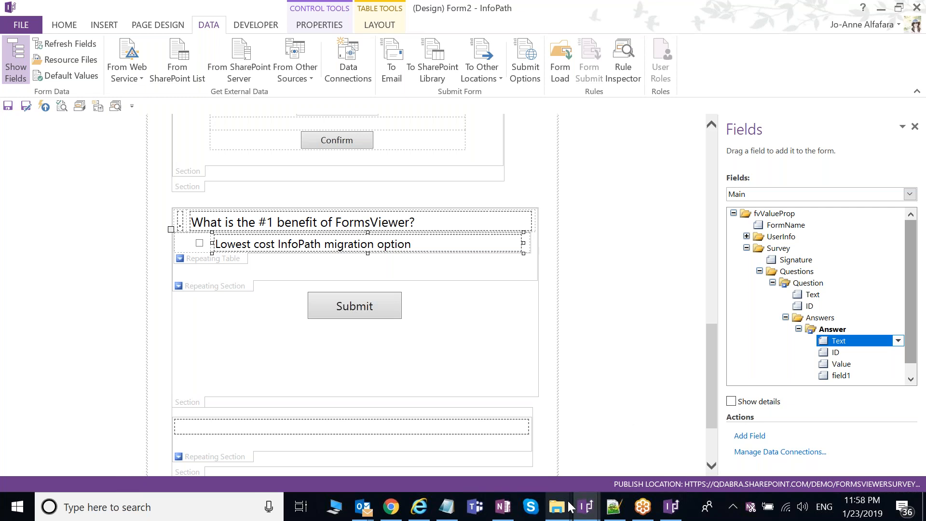
# Step: Return to Form2's design and open the File backstage's Publish page to see publish and export choices
pyautogui.click(559, 513)
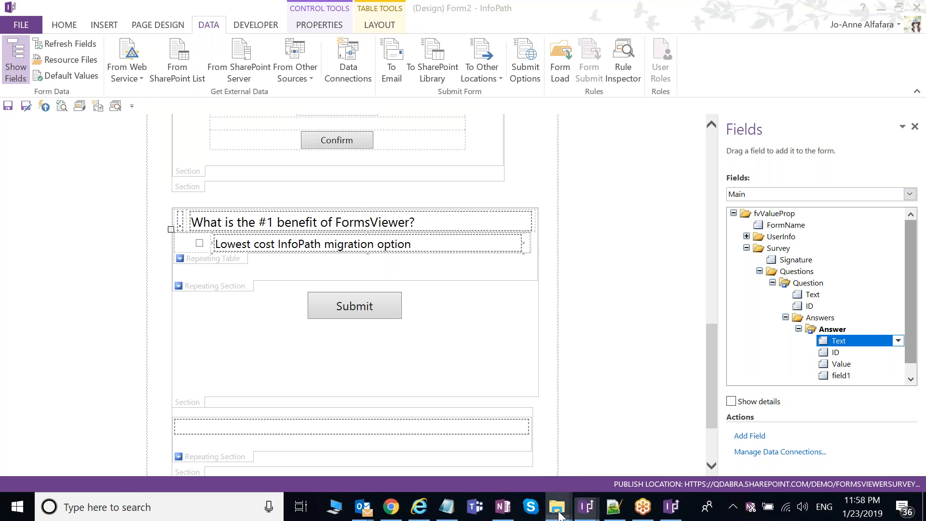
pyautogui.click(655, 317)
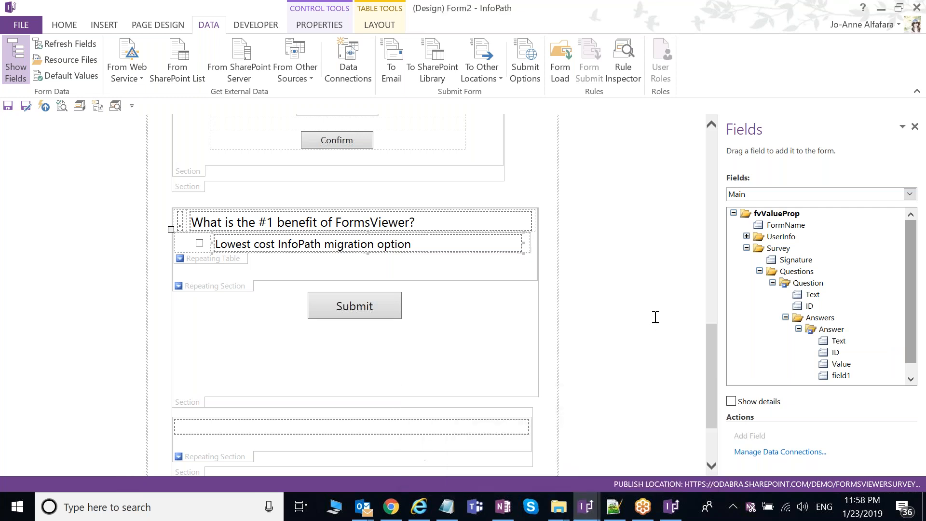
pyautogui.scroll(-3, 655, 317)
pyautogui.click(21, 28)
pyautogui.click(18, 215)
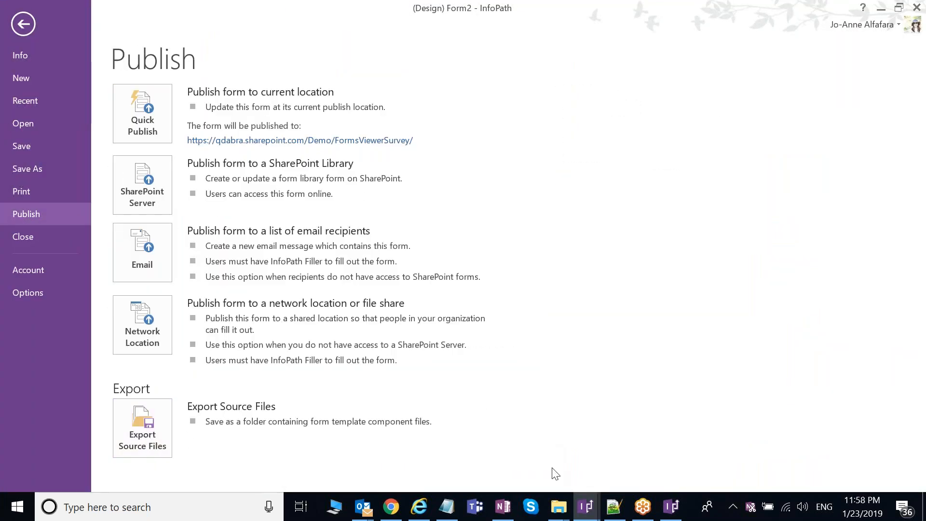
pyautogui.click(560, 511)
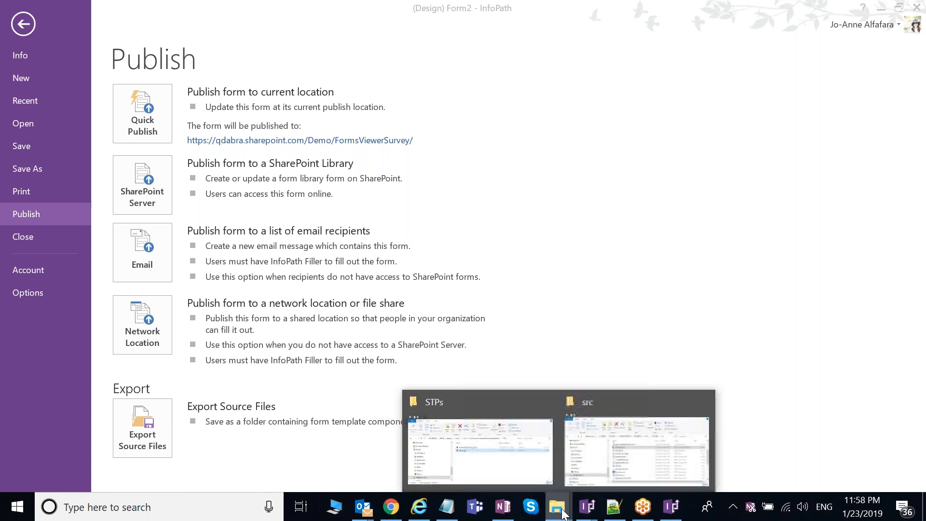
# Step: In the src folder, select template.xml and open it in Notepad++ for editing
pyautogui.click(637, 451)
pyautogui.scroll(3, 401, 247)
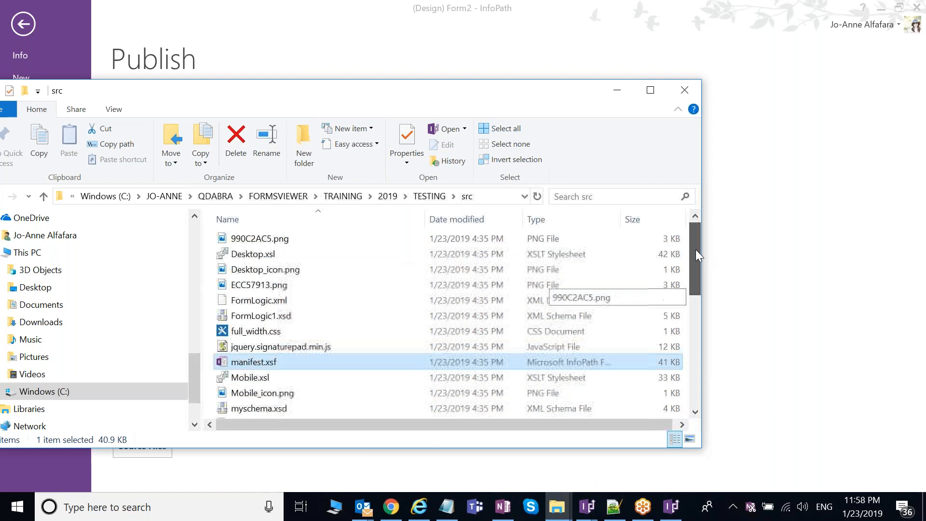
pyautogui.click(272, 273)
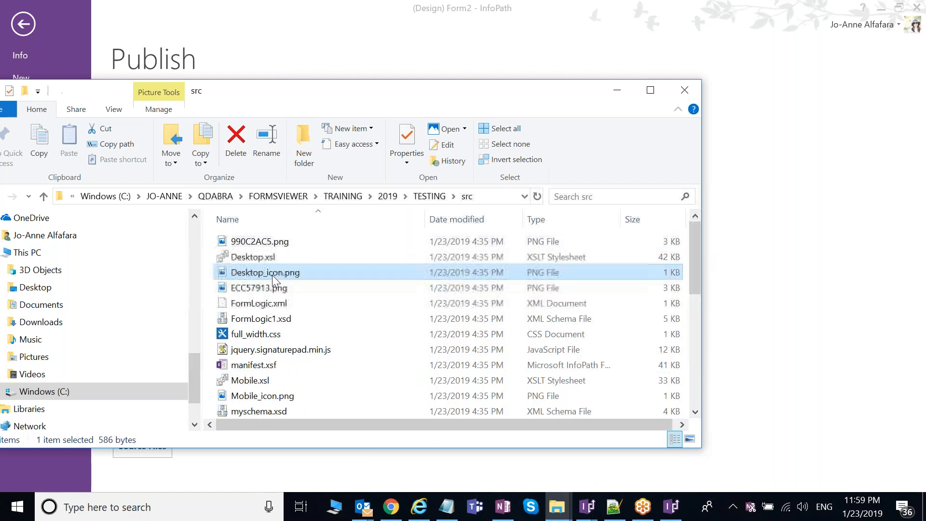
pyautogui.moveTo(693, 263); pyautogui.dragTo(692, 354)
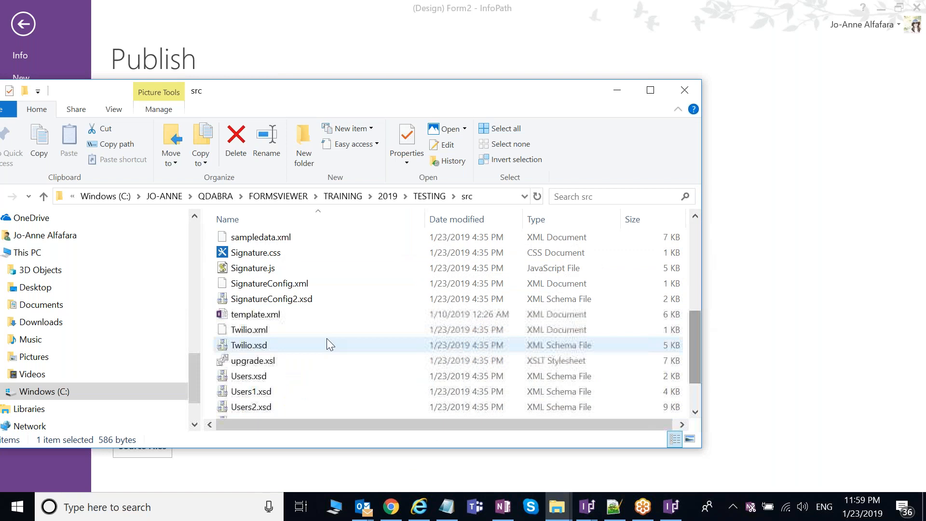
pyautogui.click(275, 318)
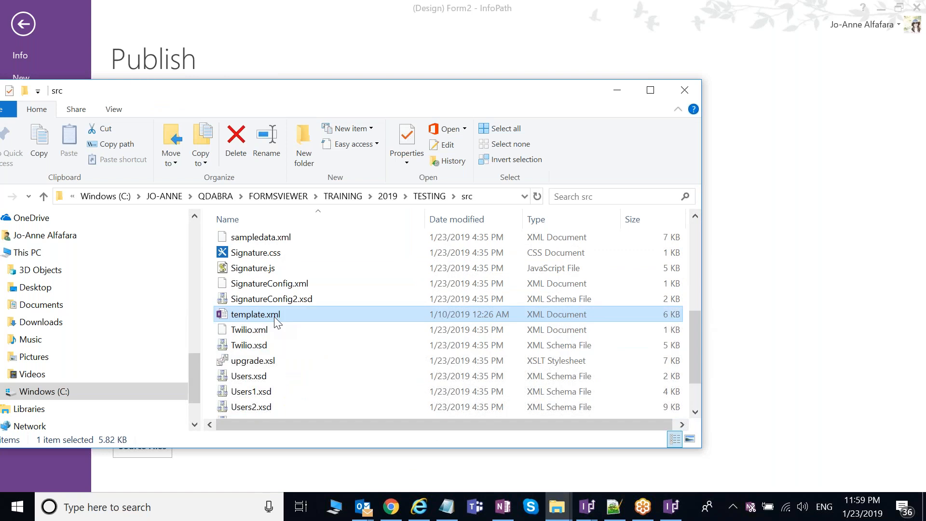
pyautogui.rightClick(274, 316)
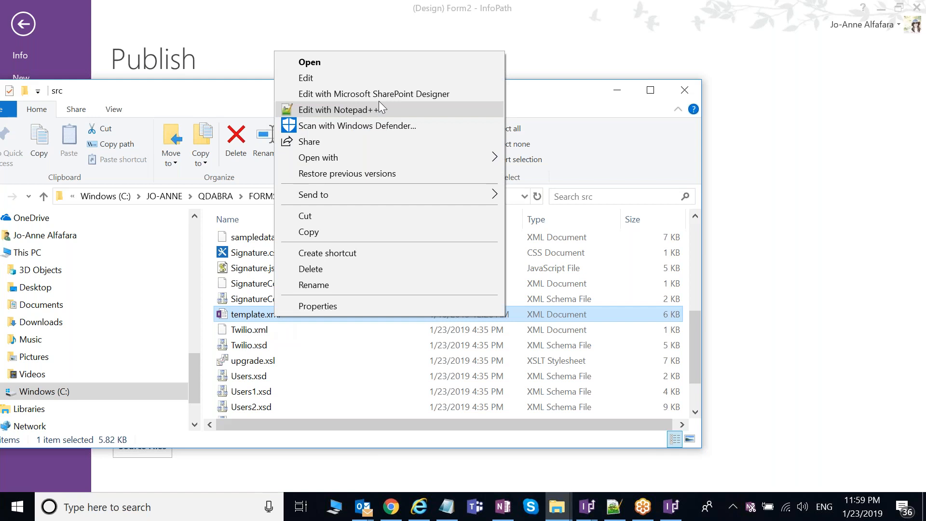
pyautogui.click(380, 108)
# Step: Duplicate the Consulting Projects my:Answer block in template.xml, pasting the copy on a new line after it
pyautogui.scroll(-6, 485, 287)
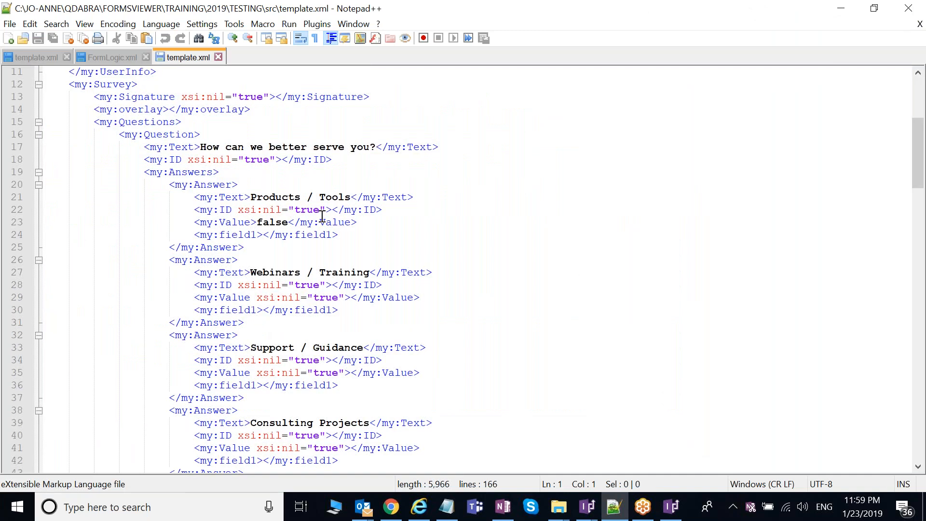
pyautogui.scroll(-1, 323, 217)
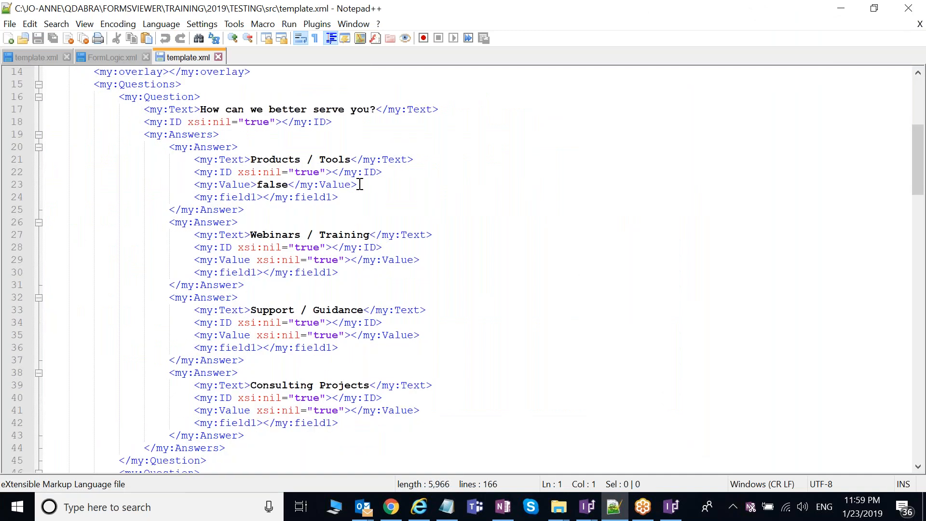
pyautogui.moveTo(169, 372); pyautogui.dragTo(283, 436)
pyautogui.hotkey('ctrl', 'c')
pyautogui.click(283, 435)
pyautogui.press('Return')
pyautogui.hotkey('ctrl', 'v')
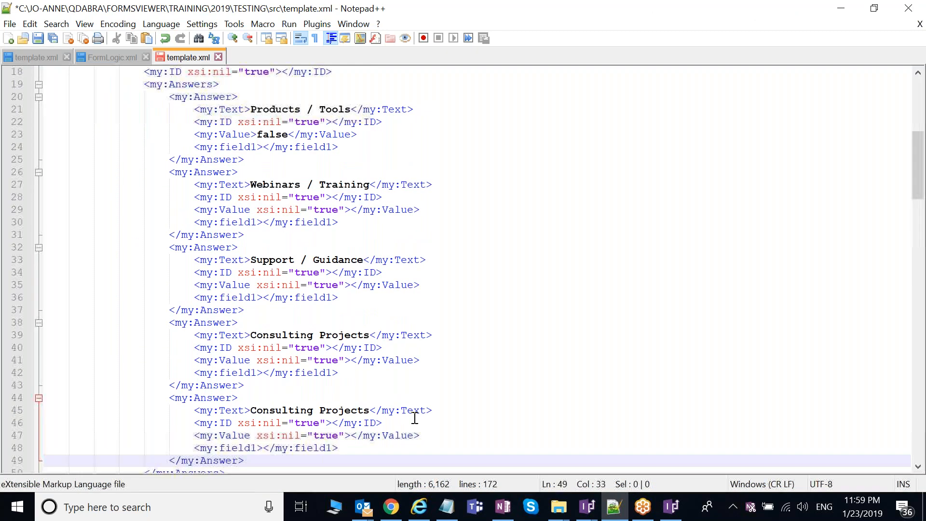
pyautogui.scroll(-1, 252, 369)
pyautogui.moveTo(252, 370); pyautogui.dragTo(369, 372)
pyautogui.scroll(1, 452, 338)
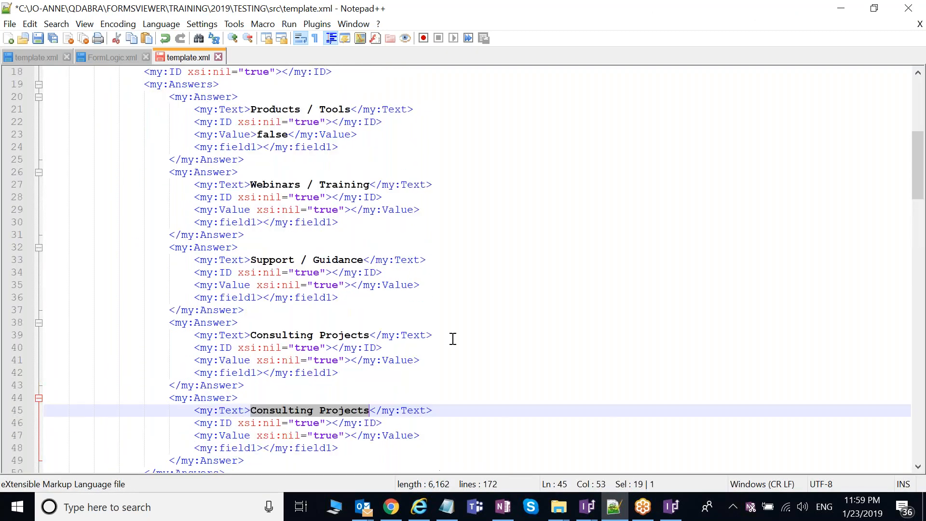
pyautogui.scroll(5, 452, 339)
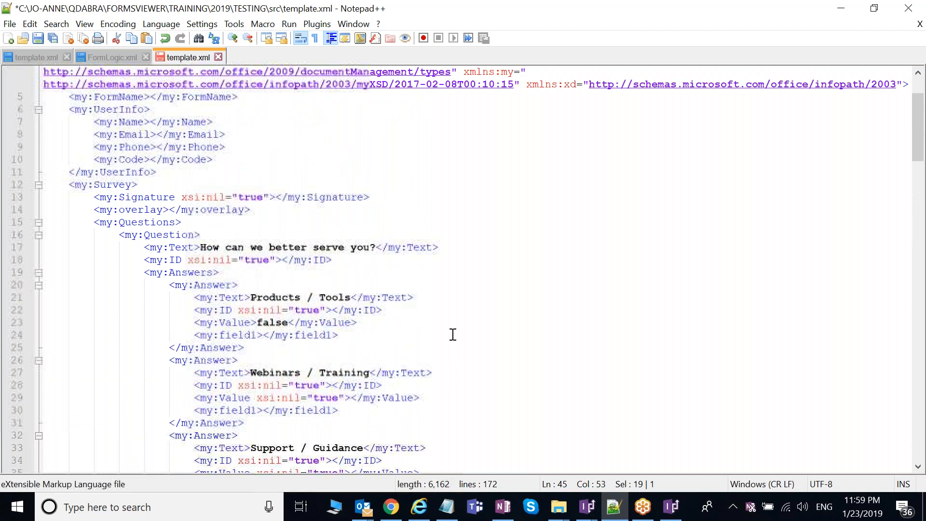
pyautogui.scroll(-1, 453, 334)
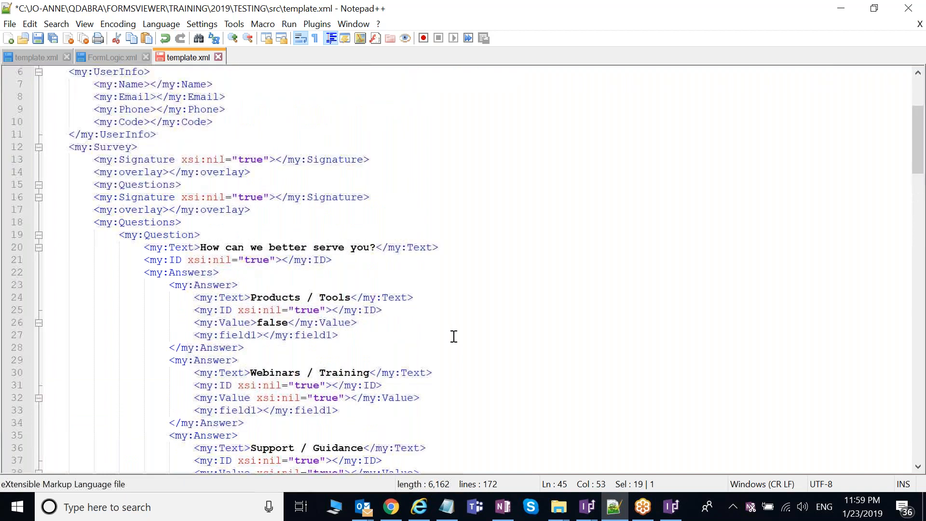
pyautogui.scroll(2, 454, 337)
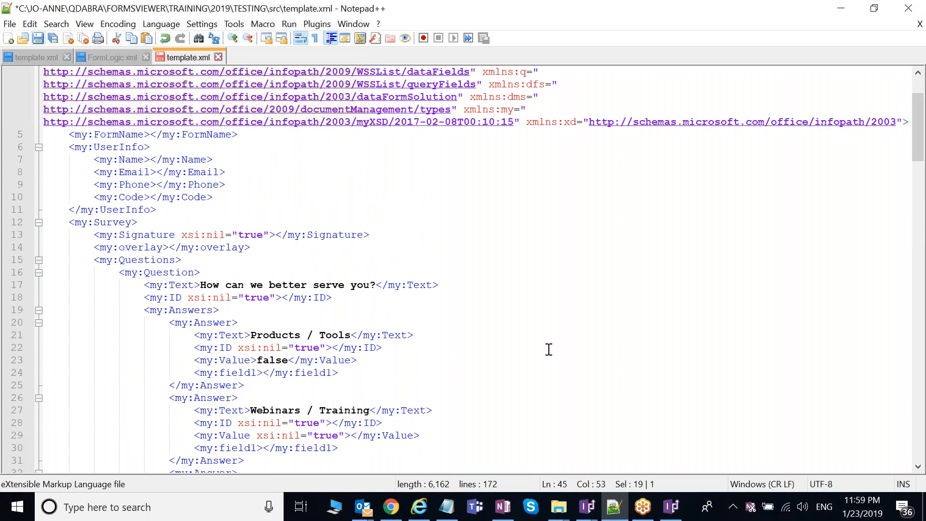
# Step: Bring the src folder back and inspect manifest.xsf's actions without choosing any
pyautogui.moveTo(563, 510)
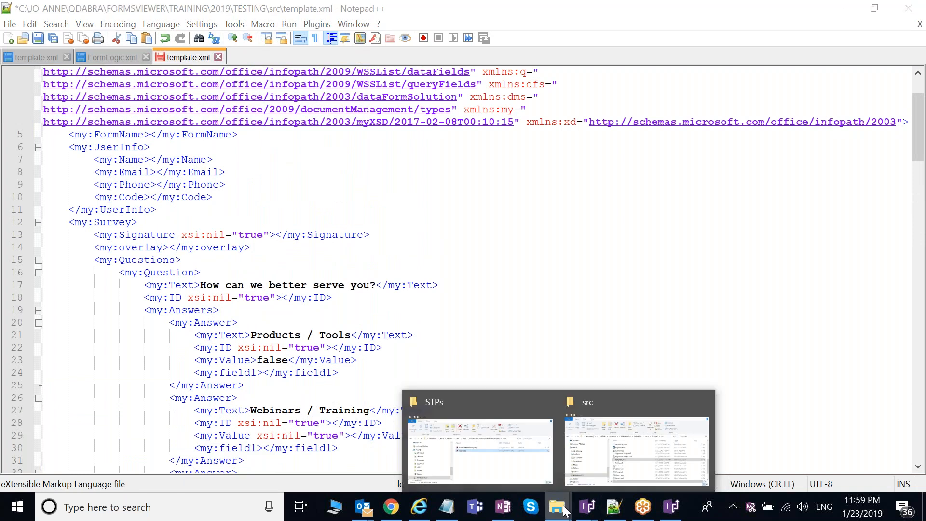
pyautogui.click(636, 451)
pyautogui.scroll(3, 329, 337)
pyautogui.click(268, 318)
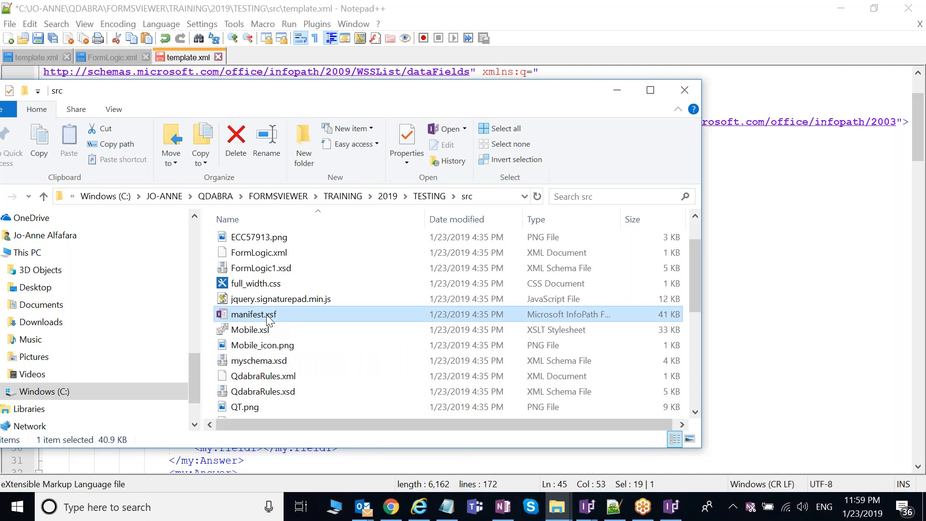
pyautogui.rightClick(272, 317)
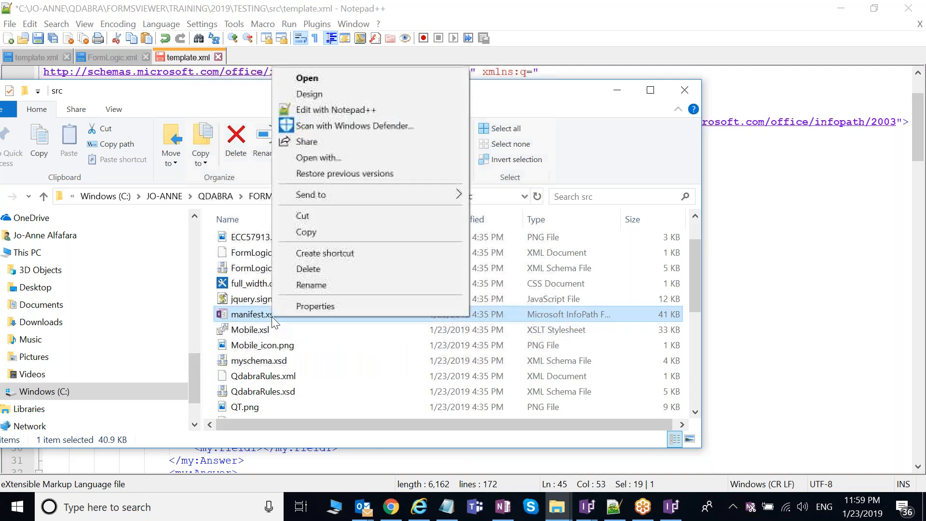
pyautogui.click(484, 175)
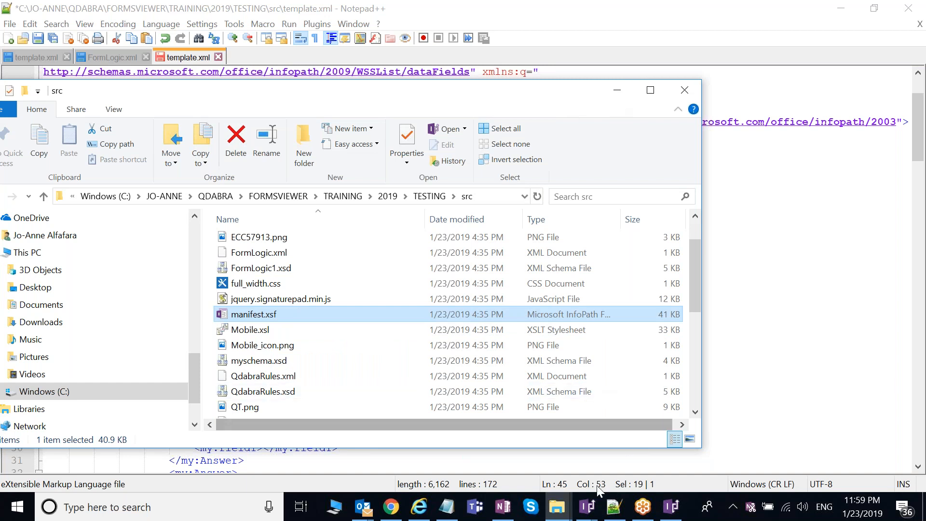
# Step: Show the Submit button's rules and view the Submit to Library rule details
pyautogui.moveTo(596, 516)
pyautogui.click(530, 488)
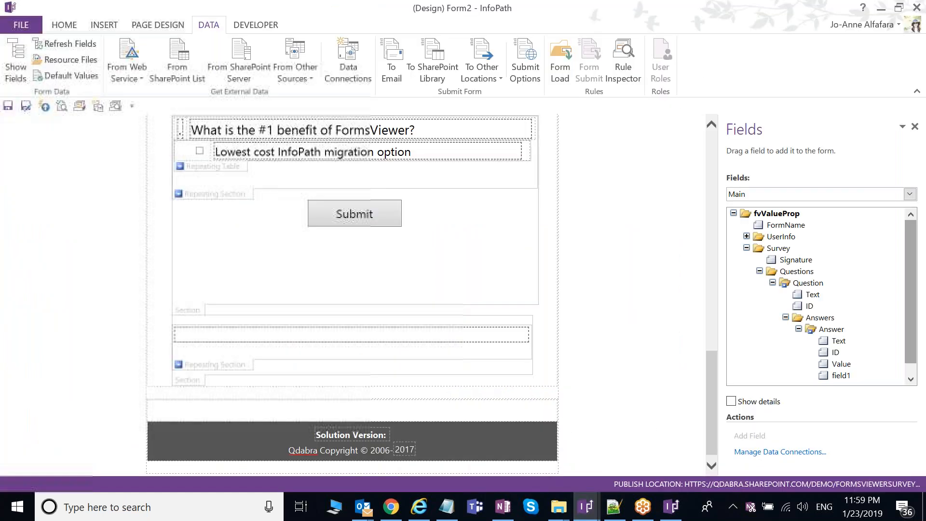
pyautogui.click(64, 25)
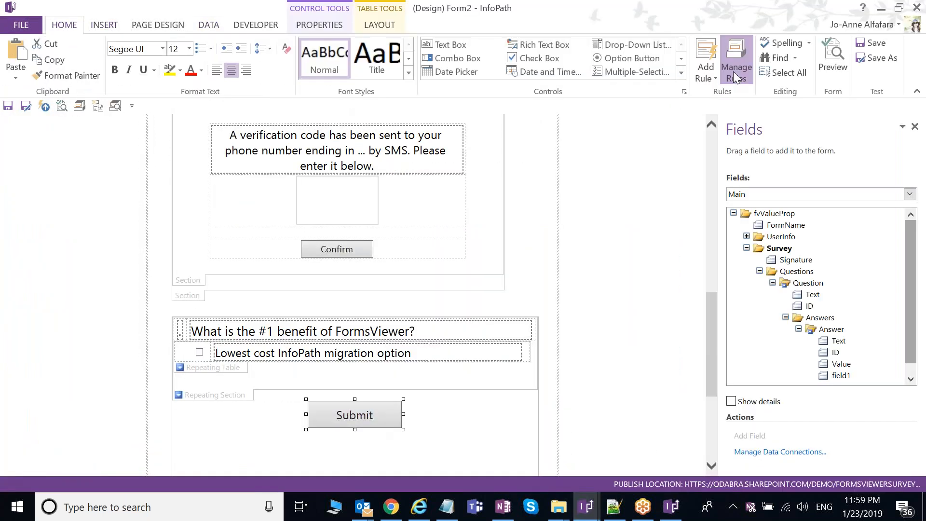
pyautogui.click(734, 71)
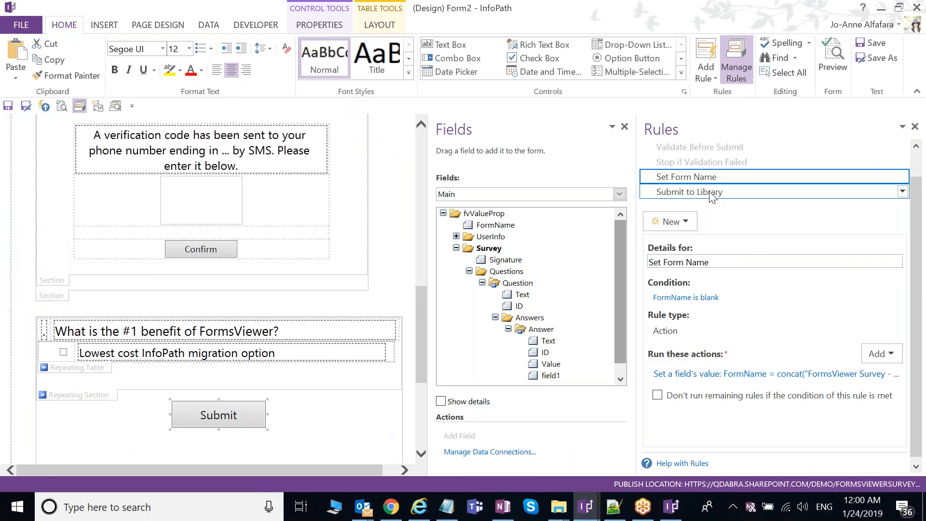
pyautogui.click(712, 194)
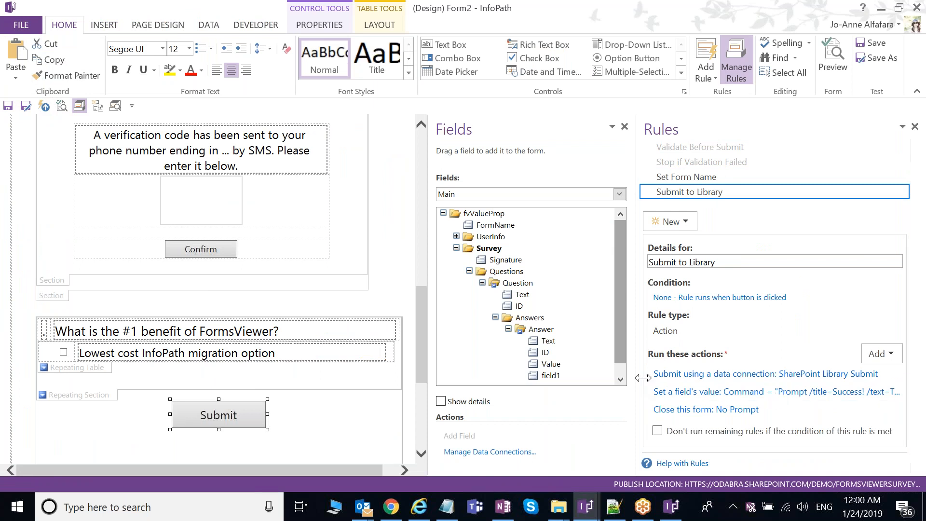
# Step: Widen the Fields pane and narrow the Rules pane beside the rule details
pyautogui.moveTo(643, 377); pyautogui.dragTo(676, 377)
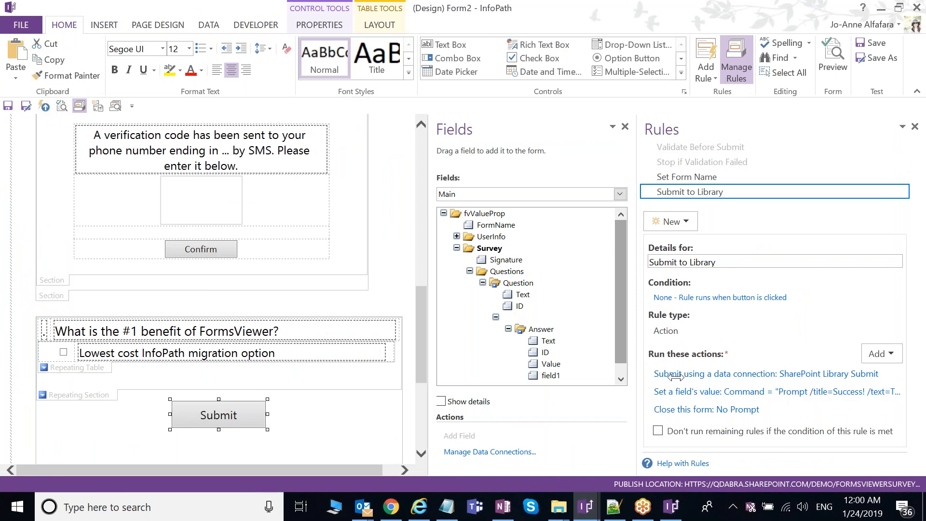
pyautogui.moveTo(675, 377); pyautogui.dragTo(699, 379)
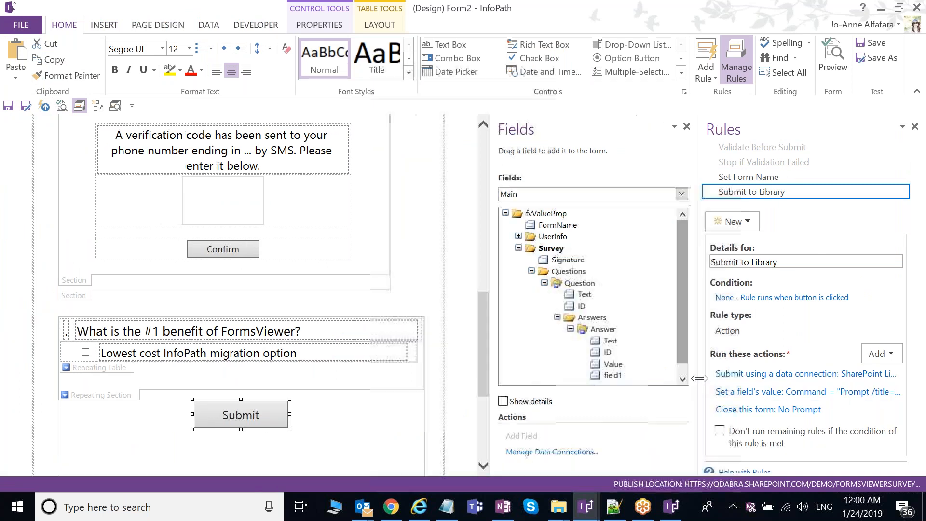
pyautogui.click(568, 510)
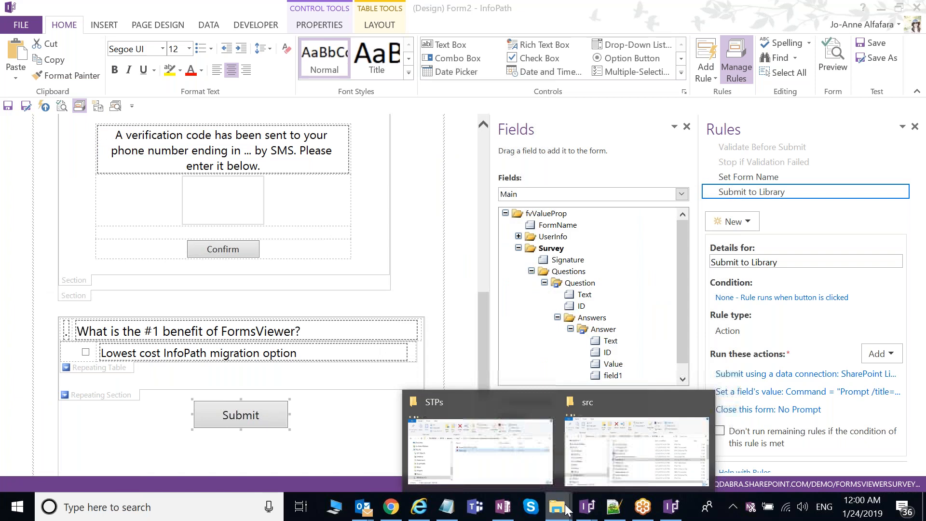
# Step: Bring the STPs folder window forward and go up to the Lab 1 folder
pyautogui.click(480, 444)
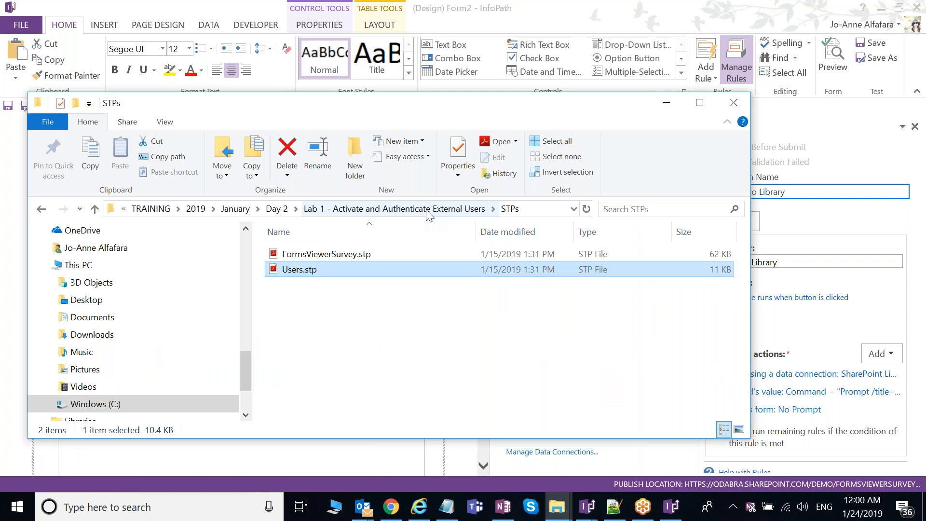
pyautogui.click(427, 209)
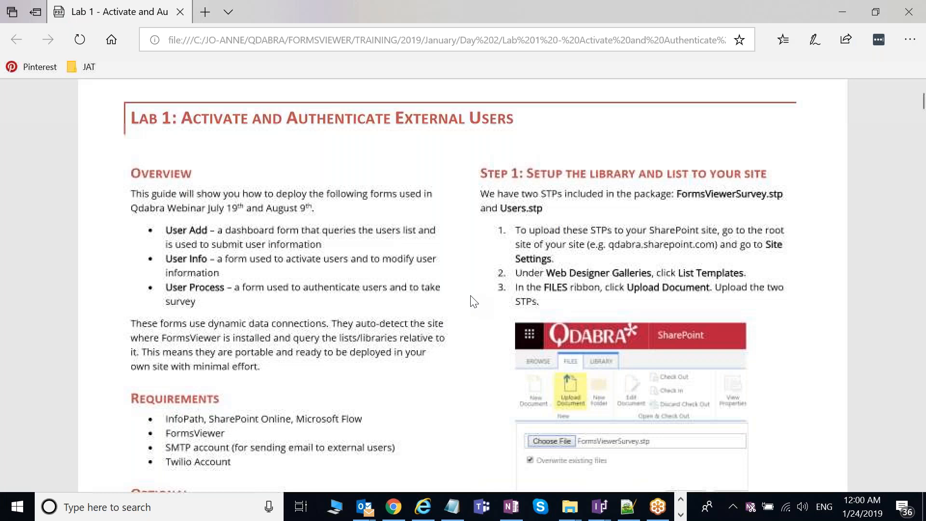
# Step: Review the guide's Overview and Requirements, briefly highlighting the Microsoft Flow requirement
pyautogui.scroll(-1, 474, 301)
pyautogui.moveTo(354, 358); pyautogui.dragTo(295, 357)
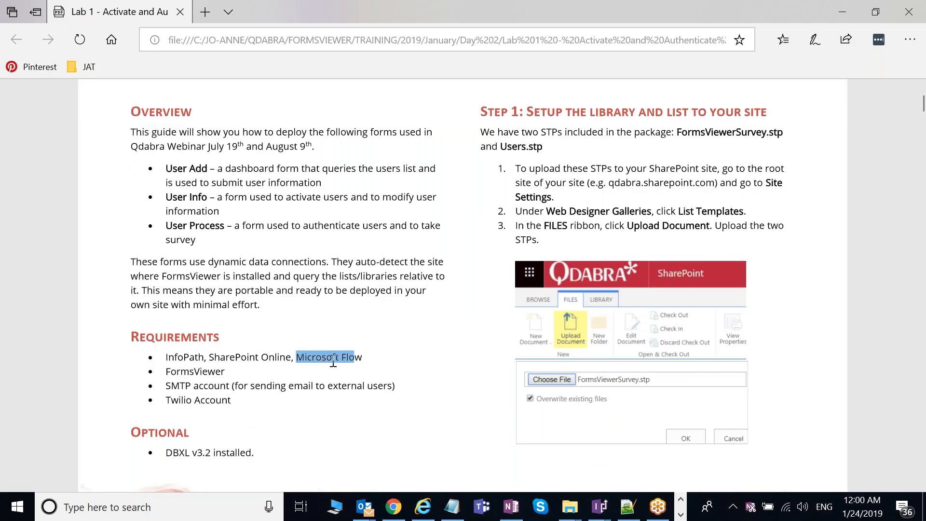
pyautogui.click(366, 361)
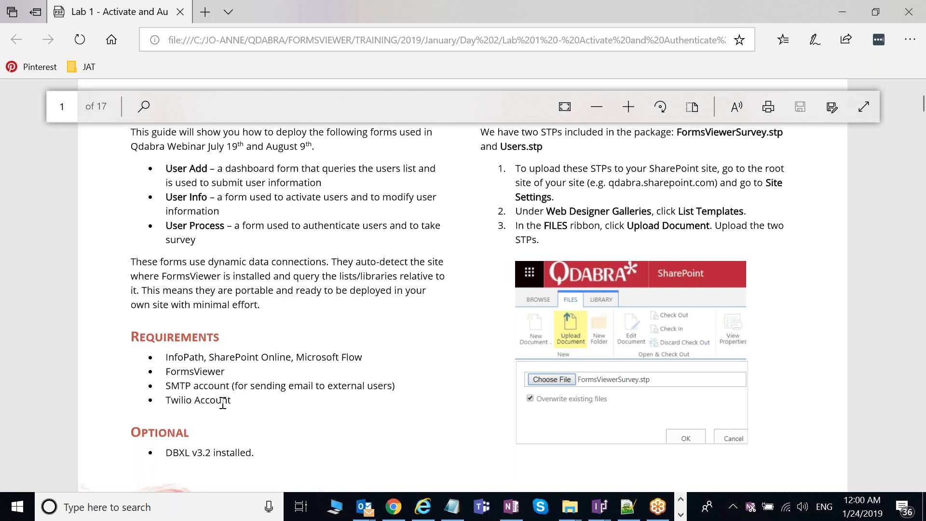
pyautogui.scroll(-1, 290, 388)
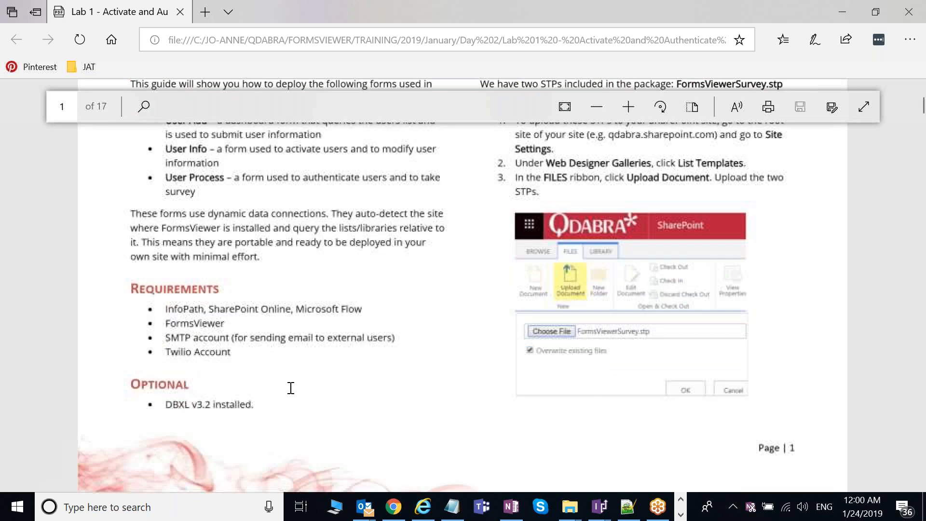
pyautogui.scroll(-1, 225, 355)
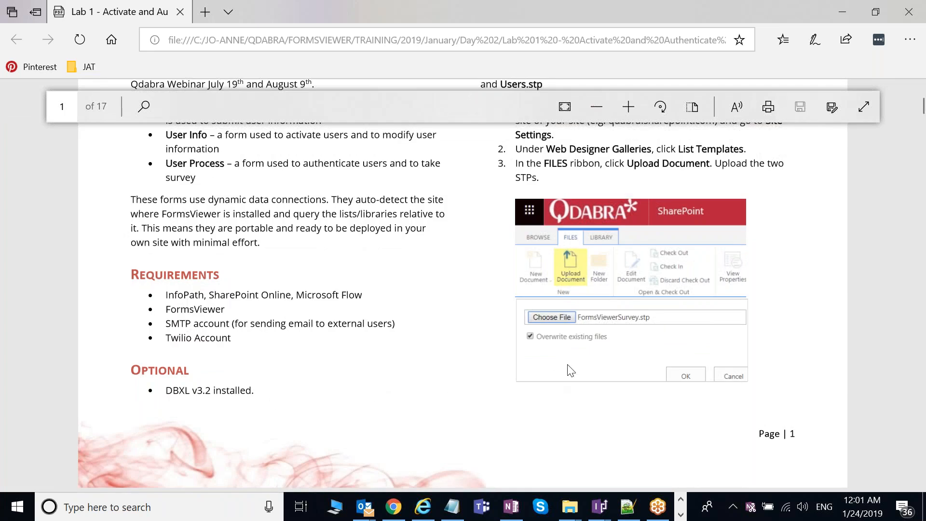
pyautogui.scroll(1, 570, 371)
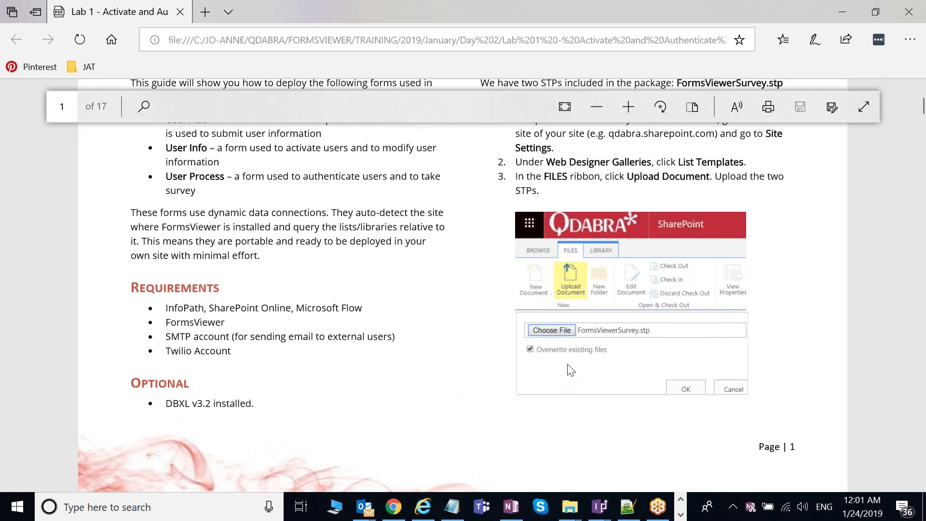
pyautogui.scroll(2, 571, 370)
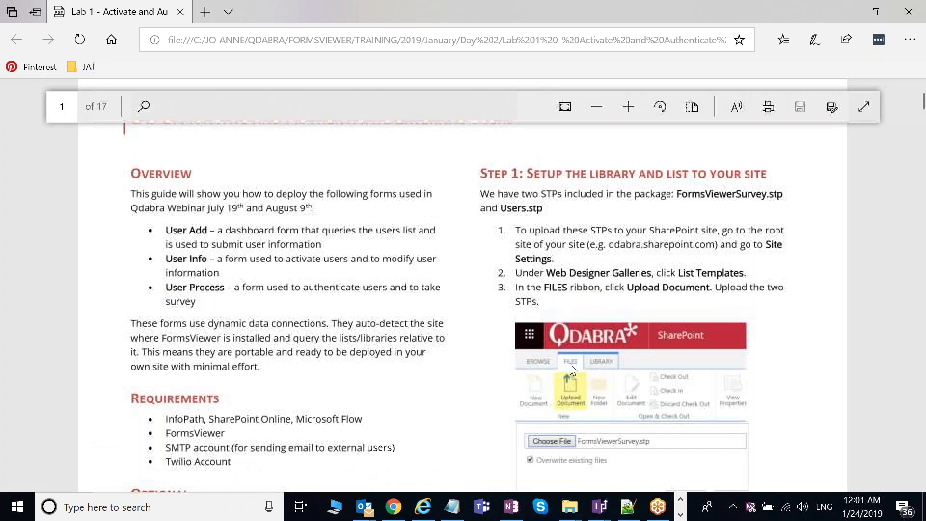
pyautogui.scroll(1, 569, 363)
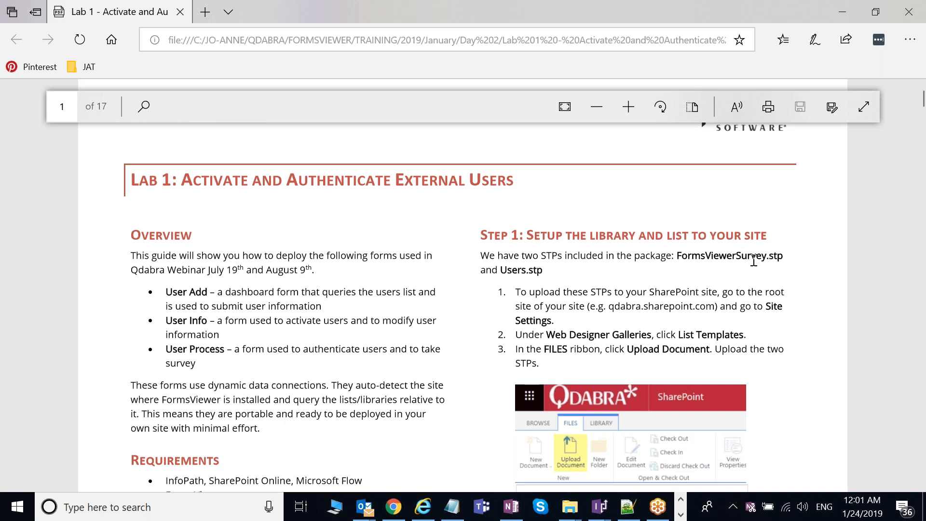
pyautogui.scroll(-1, 754, 261)
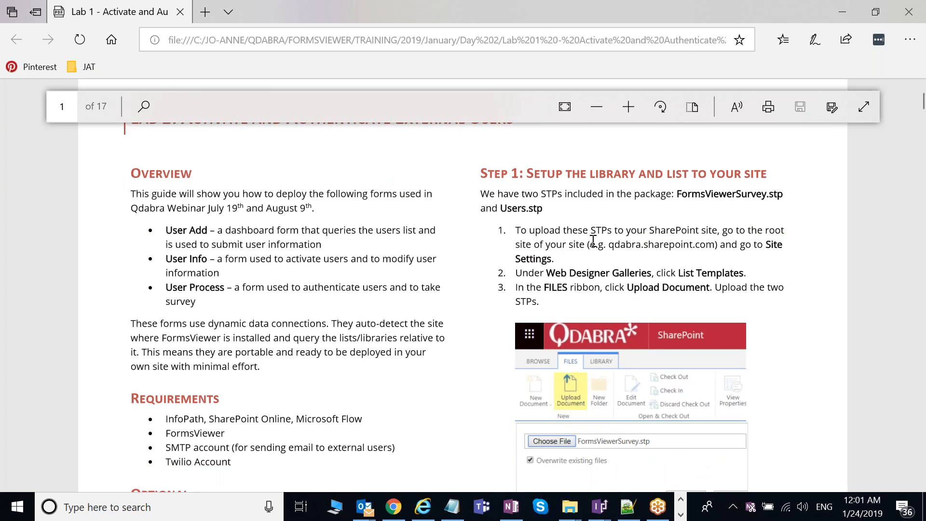
# Step: Scroll down to the page 3 User Info steps and select the word Link in step 8
pyautogui.hotkey('alt', 'Tab')
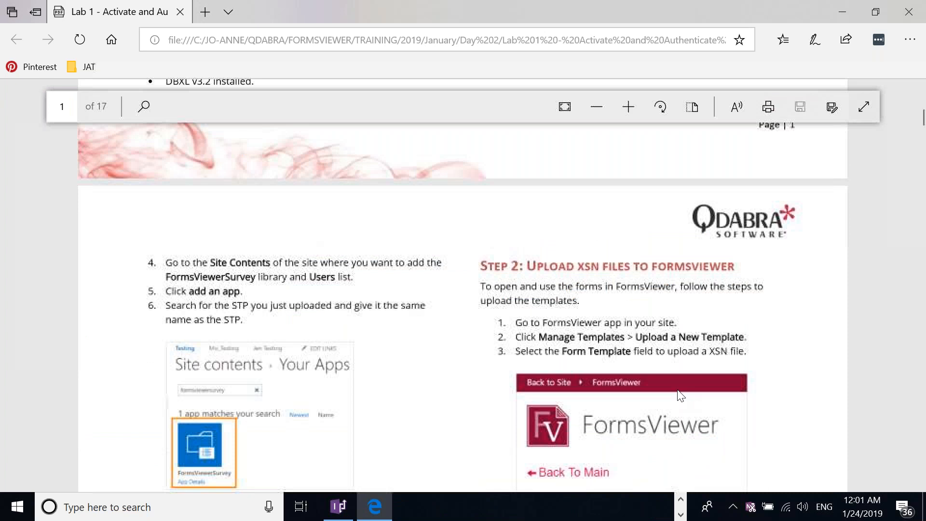
pyautogui.scroll(-2, 680, 395)
pyautogui.scroll(-1, 387, 391)
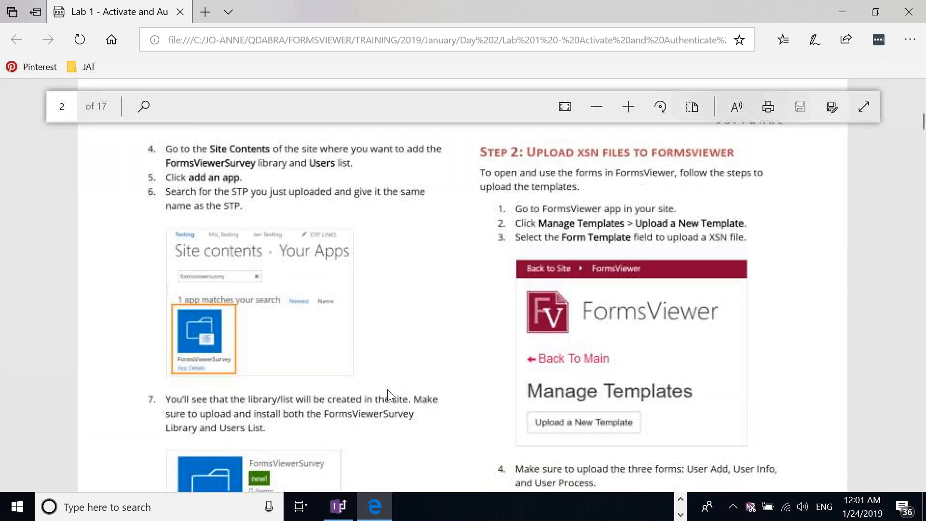
pyautogui.scroll(-1, 602, 183)
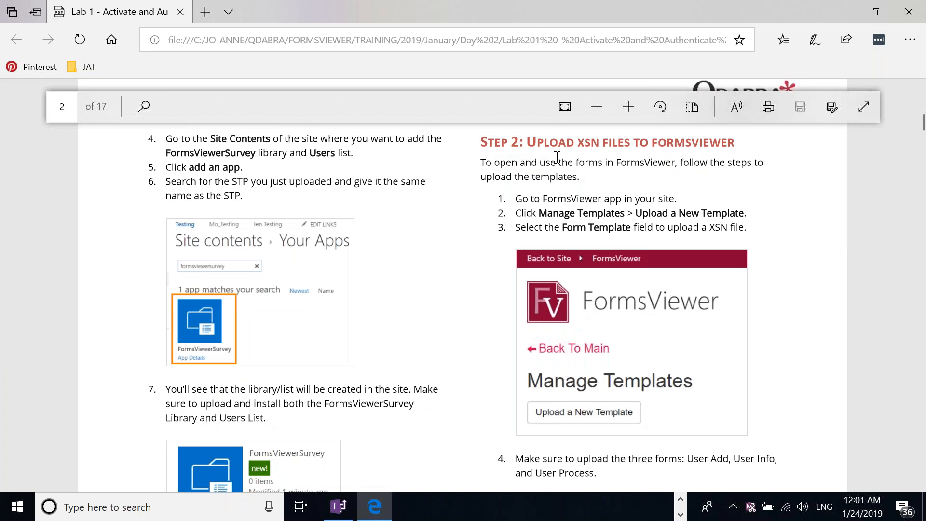
pyautogui.scroll(-2, 703, 267)
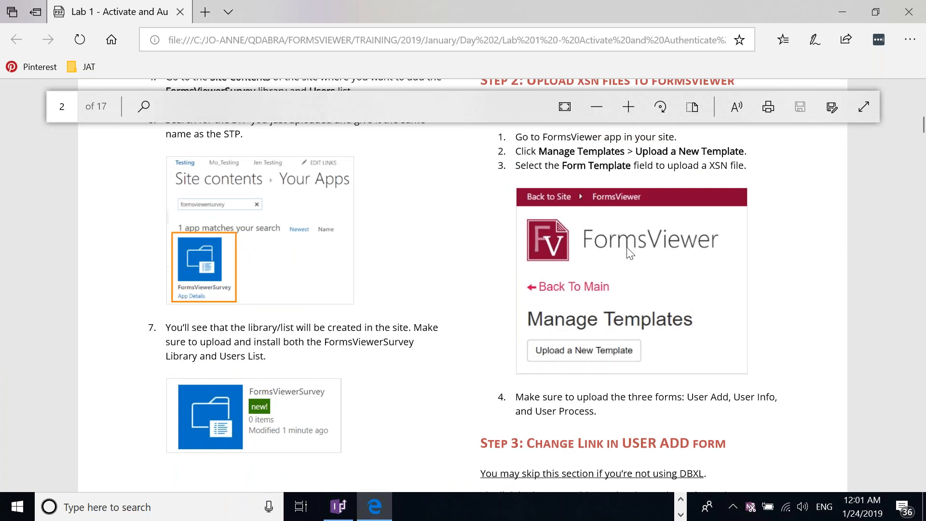
pyautogui.scroll(-1, 630, 254)
pyautogui.scroll(-2, 630, 254)
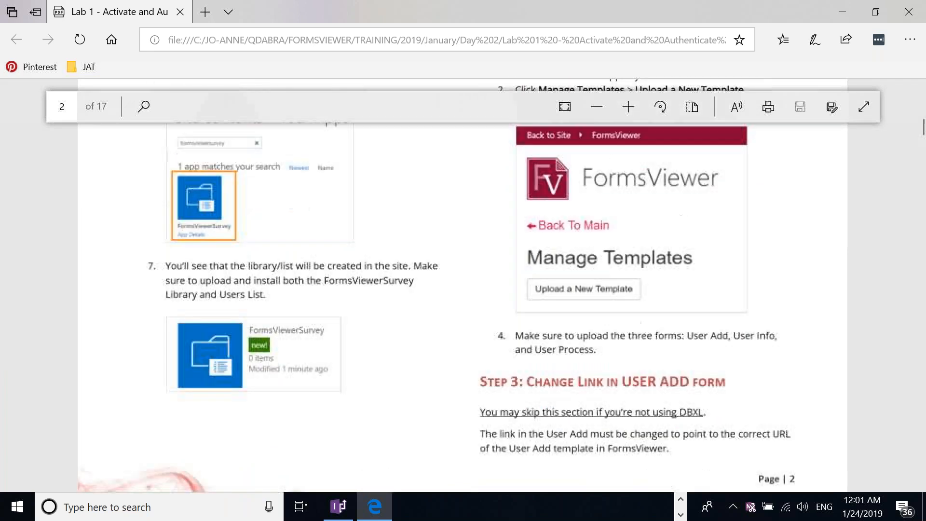
pyautogui.scroll(-2, 589, 326)
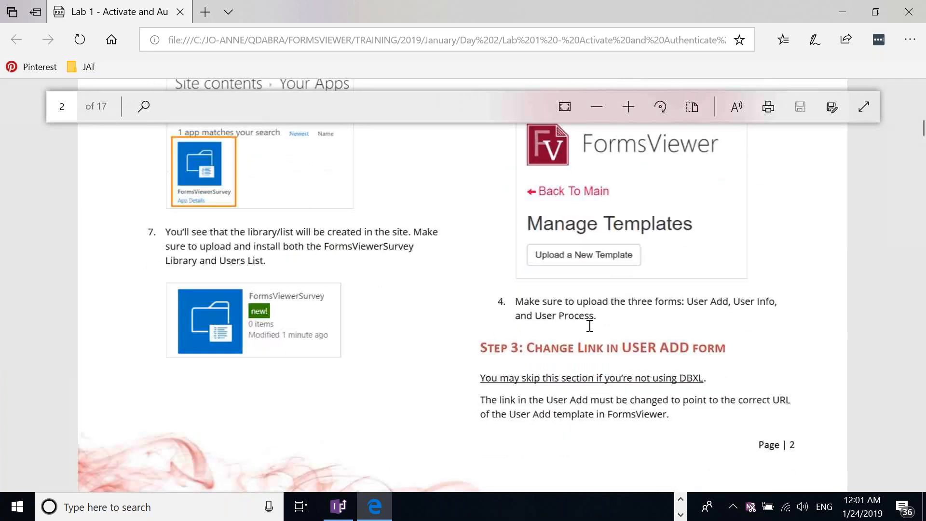
pyautogui.scroll(-1, 590, 326)
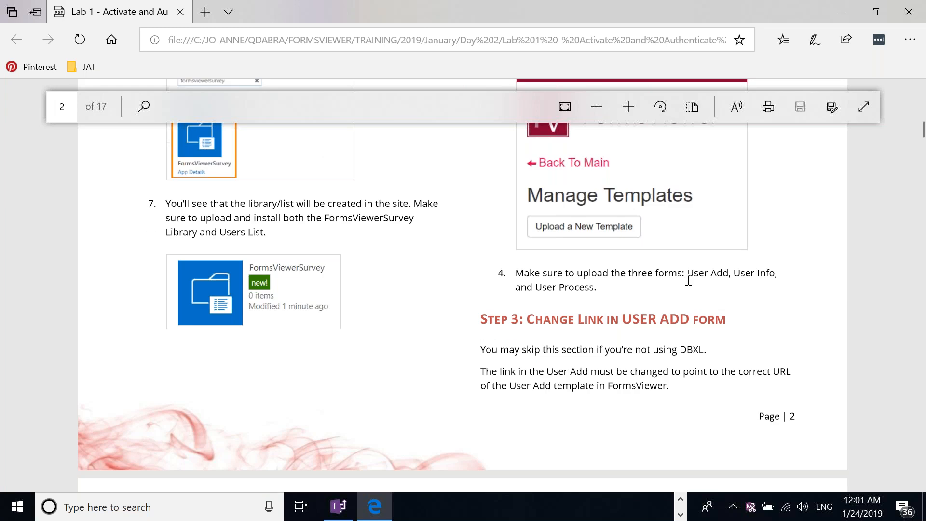
pyautogui.scroll(-2, 662, 310)
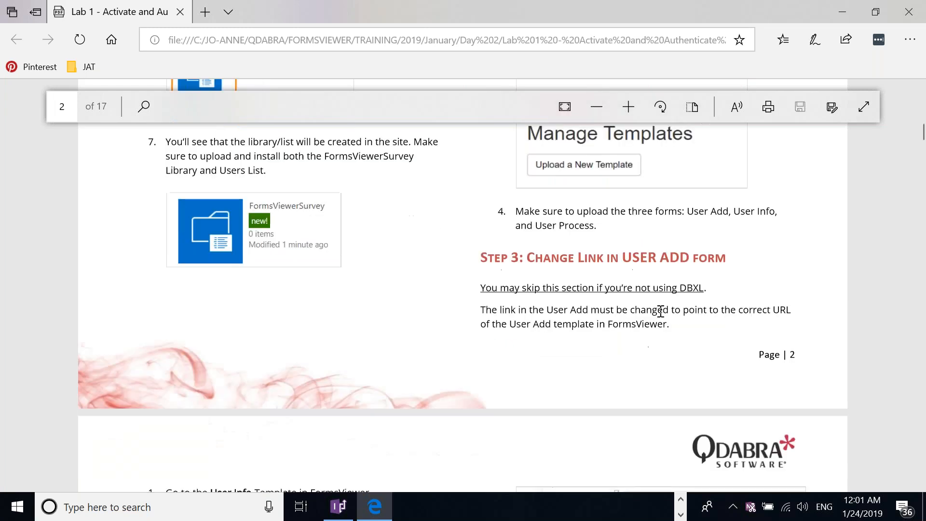
pyautogui.scroll(-6, 661, 314)
pyautogui.scroll(10, 657, 312)
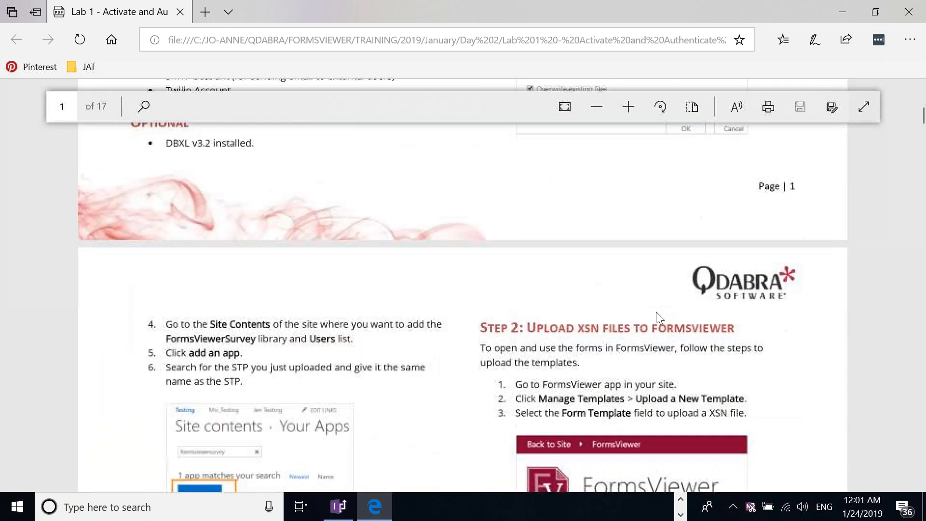
pyautogui.scroll(-6, 656, 313)
pyautogui.scroll(-4, 659, 319)
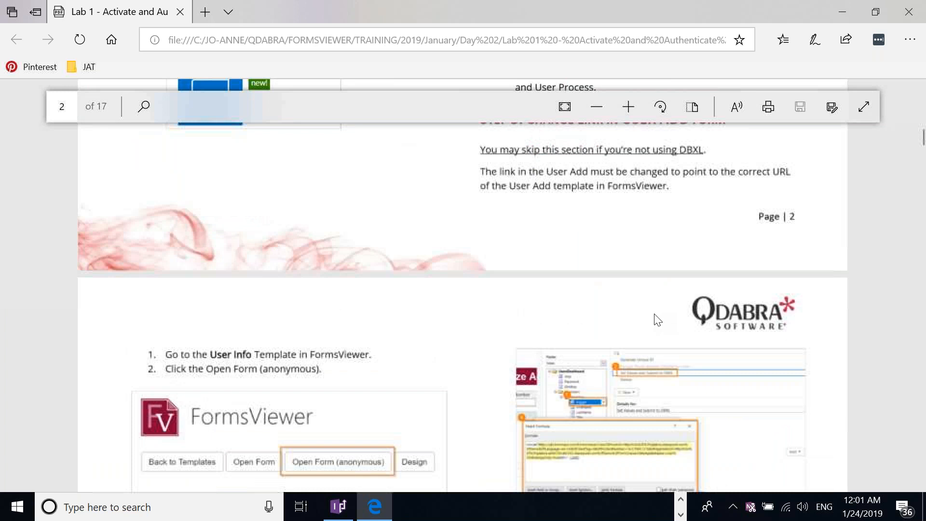
pyautogui.scroll(3, 658, 319)
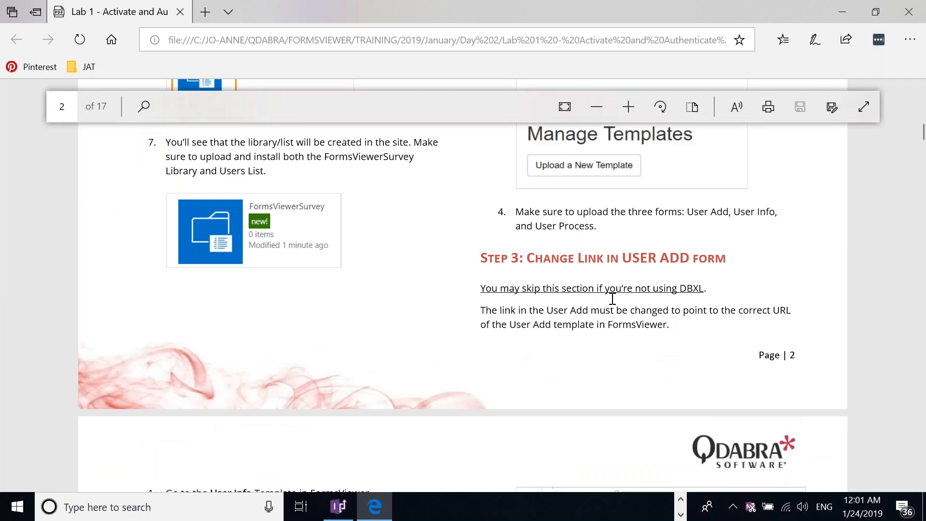
pyautogui.scroll(-1, 612, 299)
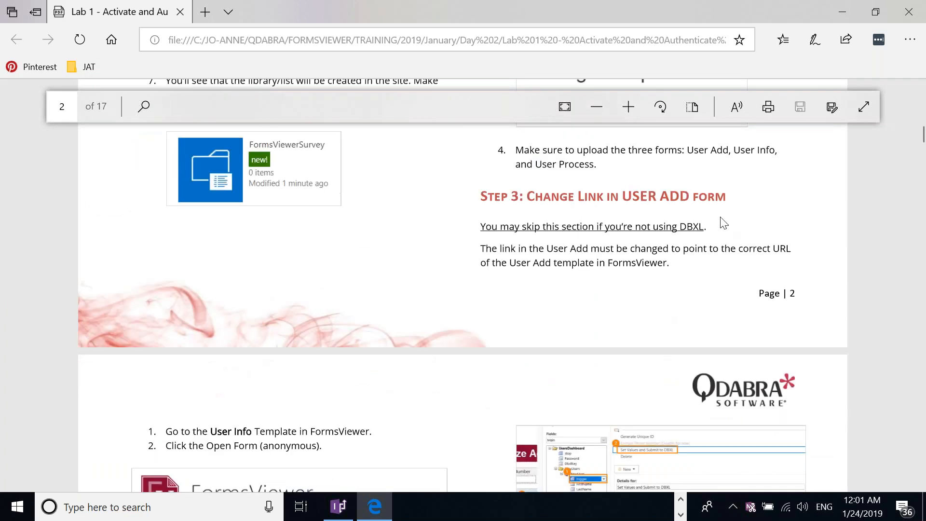
pyautogui.scroll(-5, 724, 223)
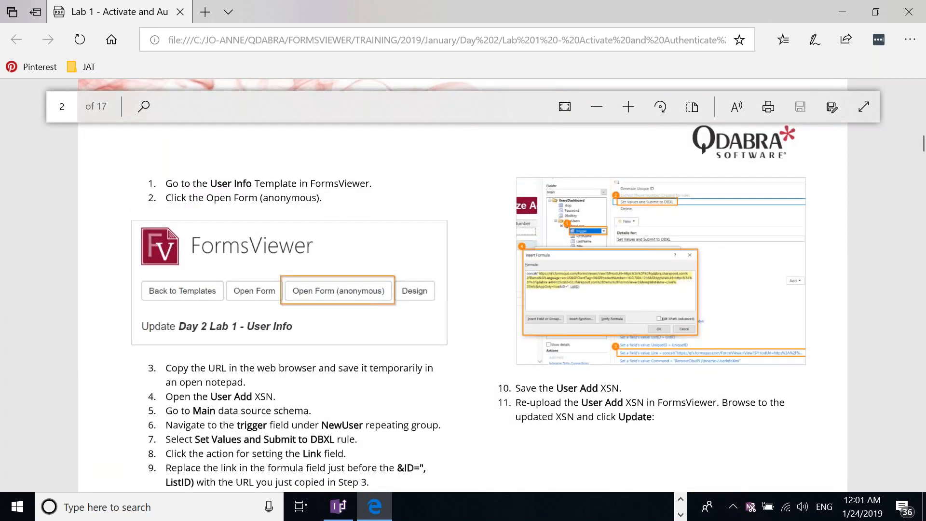
pyautogui.scroll(-1, 262, 398)
pyautogui.doubleClick(312, 391)
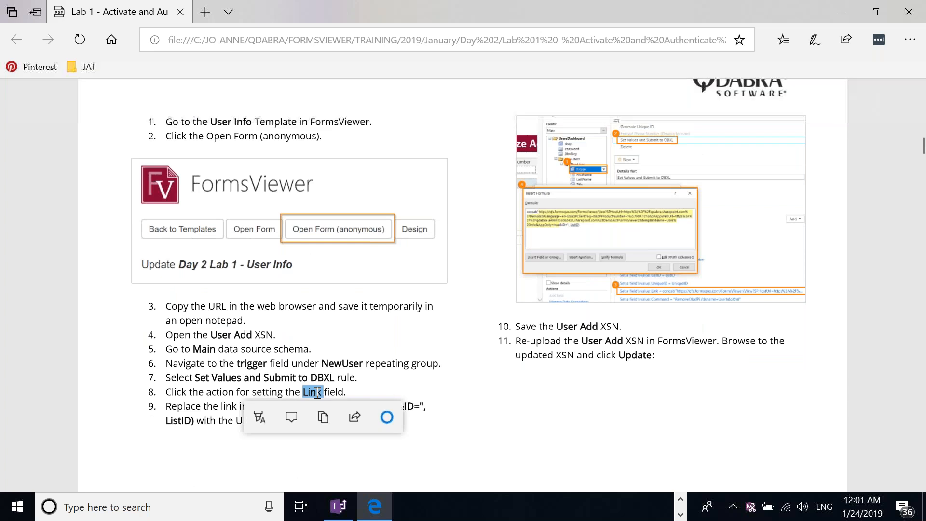
pyautogui.moveTo(597, 512)
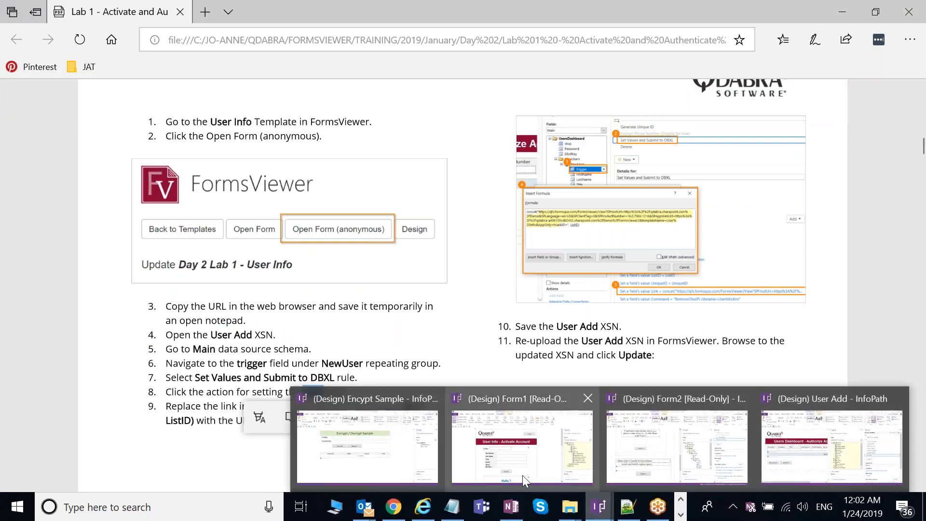
# Step: Bring up the User Info form design and list its Main data source fields, including Link and ListID
pyautogui.moveTo(523, 476)
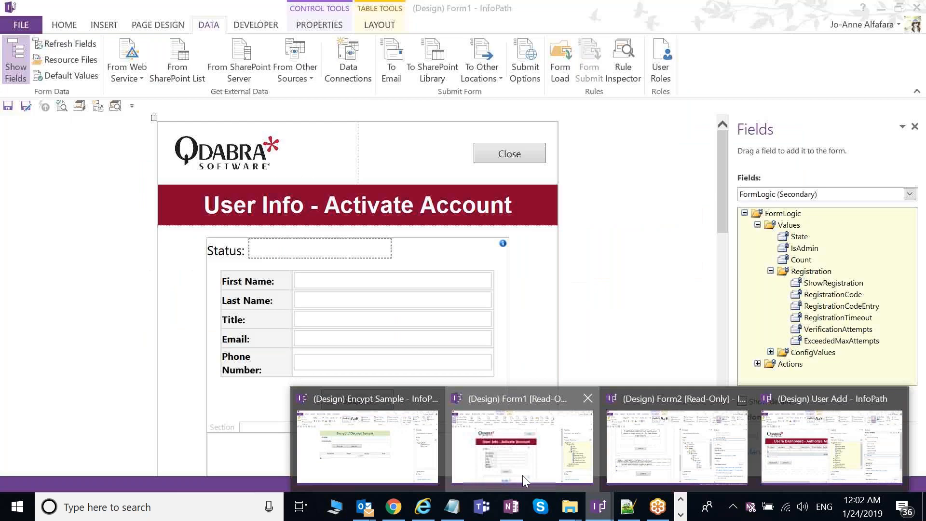
pyautogui.click(523, 476)
pyautogui.click(774, 195)
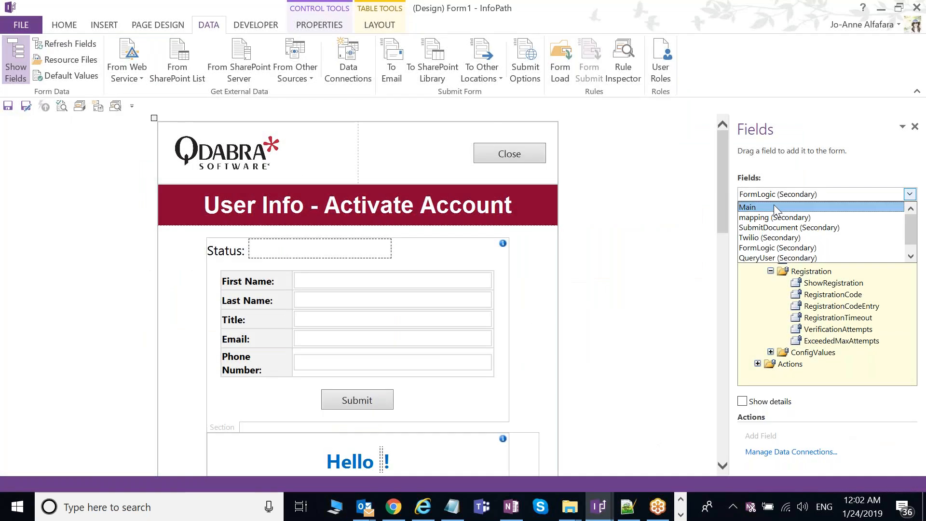
pyautogui.click(774, 206)
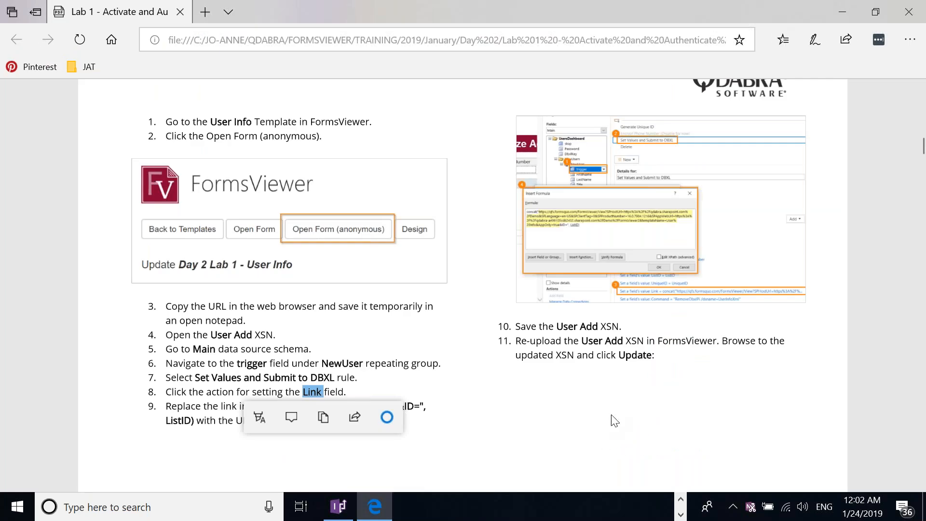
# Step: Switch among the open InfoPath windows to put the User Add form design in front
pyautogui.click(681, 500)
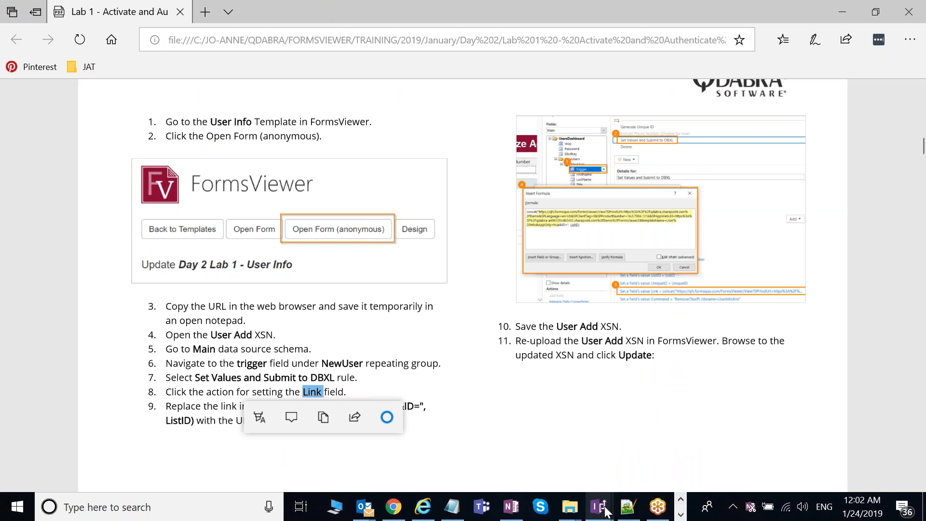
pyautogui.moveTo(605, 511)
pyautogui.click(497, 448)
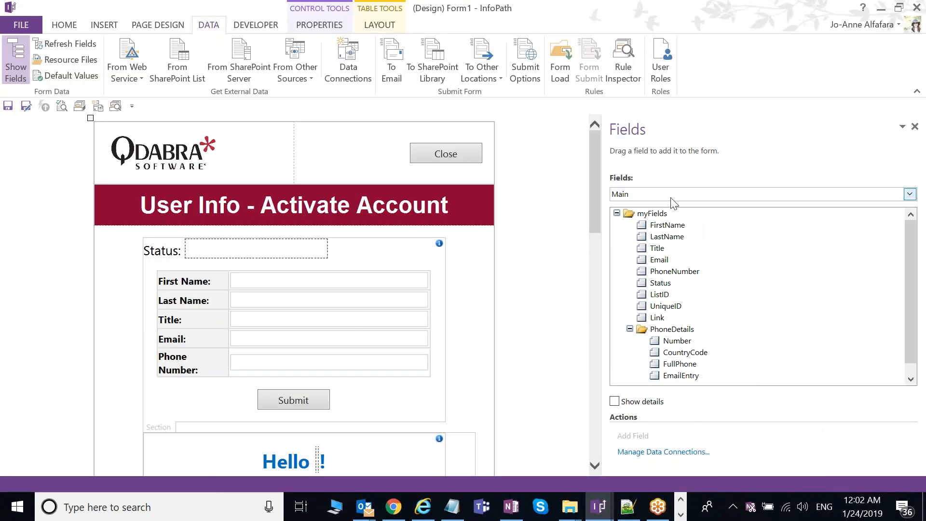
pyautogui.moveTo(914, 308)
pyautogui.mouseDown()
pyautogui.moveTo(915, 337)
pyautogui.moveTo(920, 293)
pyautogui.moveTo(921, 310)
pyautogui.mouseUp()
pyautogui.click(602, 509)
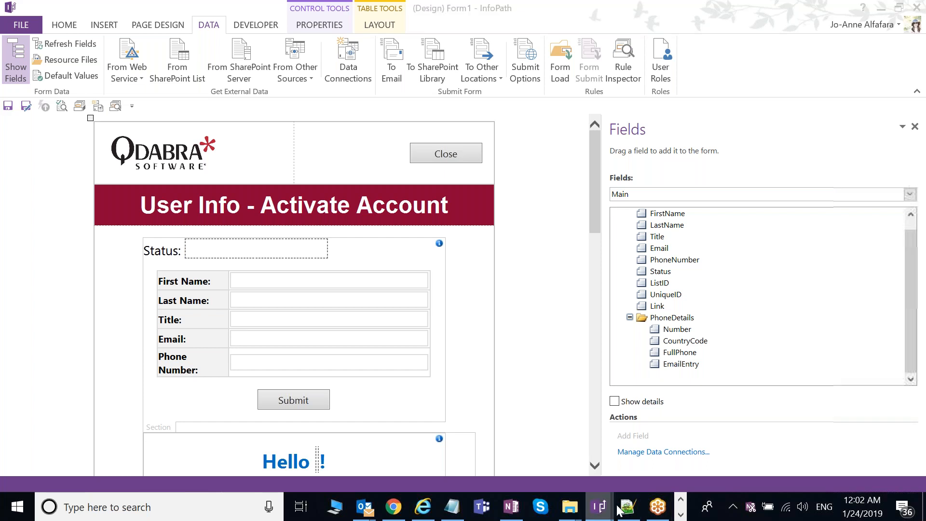
pyautogui.moveTo(619, 510)
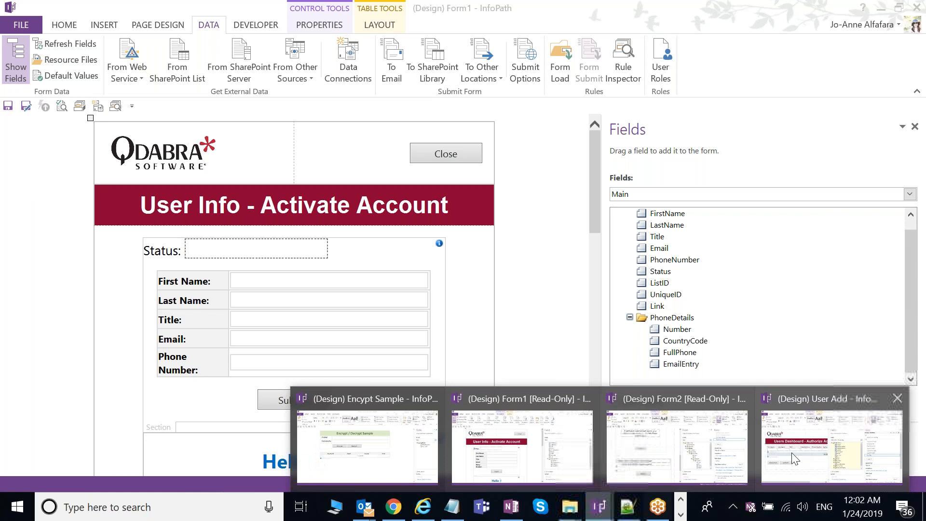
pyautogui.click(795, 458)
# Step: Inspect the URL in the Link formula of the trigger's Set Values and Submit to DBXL rule, leaving it unchanged
pyautogui.click(534, 285)
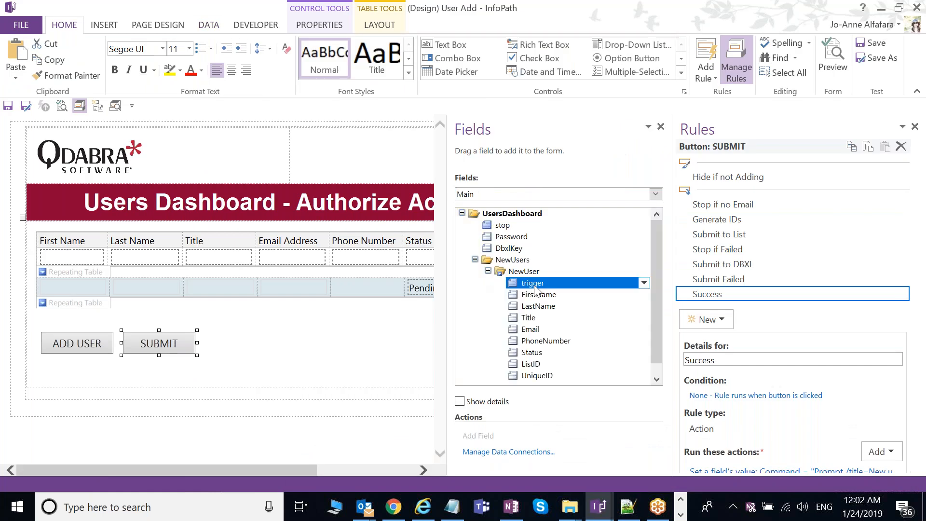
pyautogui.click(752, 206)
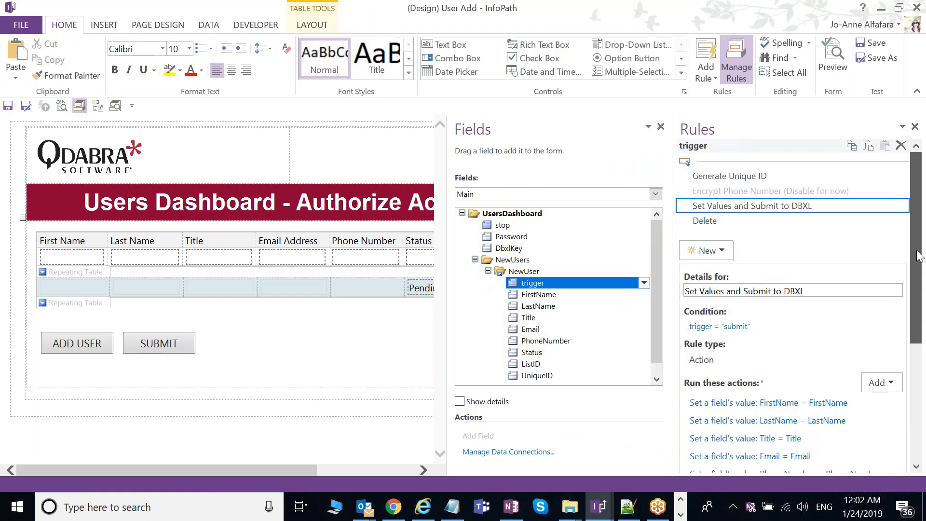
pyautogui.moveTo(918, 256); pyautogui.dragTo(921, 341)
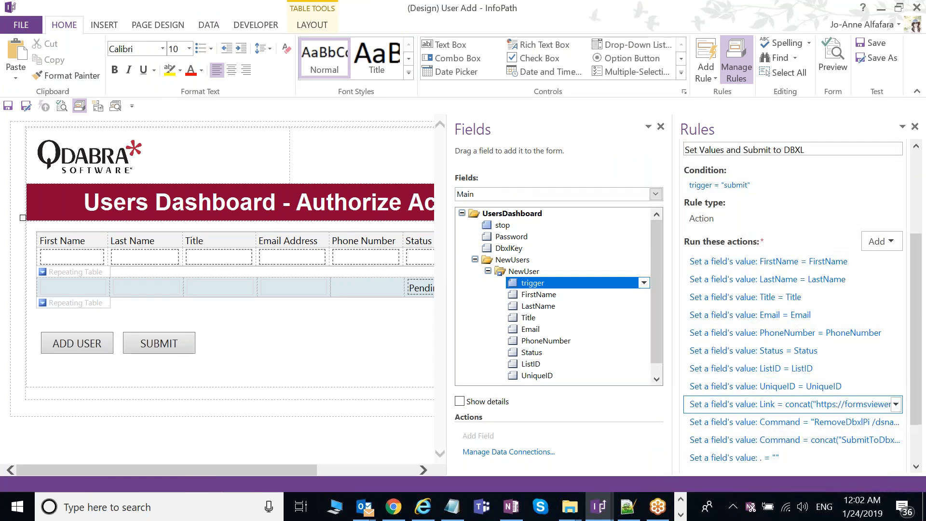
pyautogui.scroll(-1, 852, 382)
pyautogui.click(852, 380)
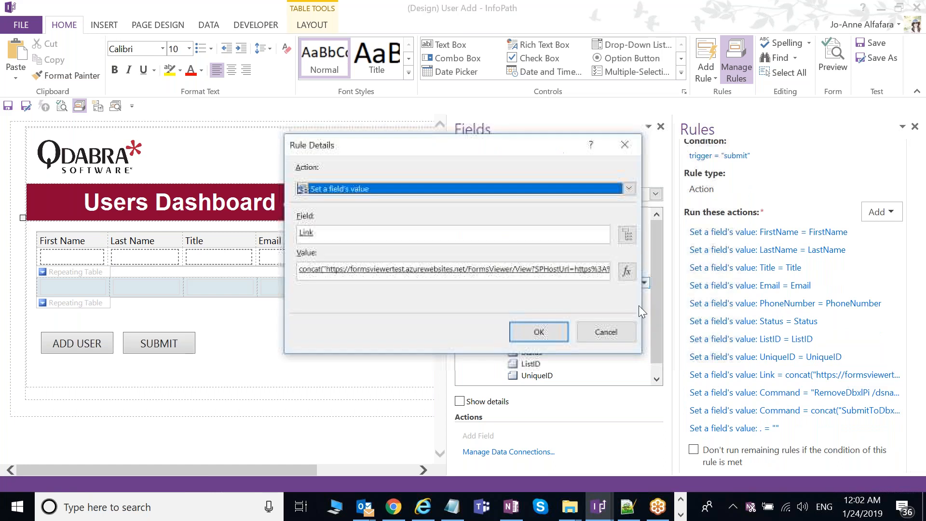
pyautogui.click(627, 271)
pyautogui.moveTo(275, 186); pyautogui.dragTo(369, 217)
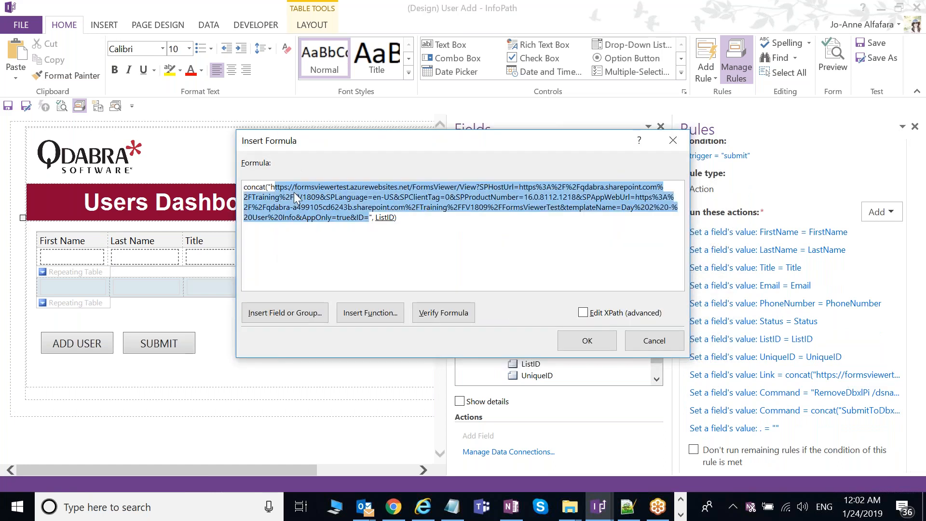
pyautogui.click(646, 343)
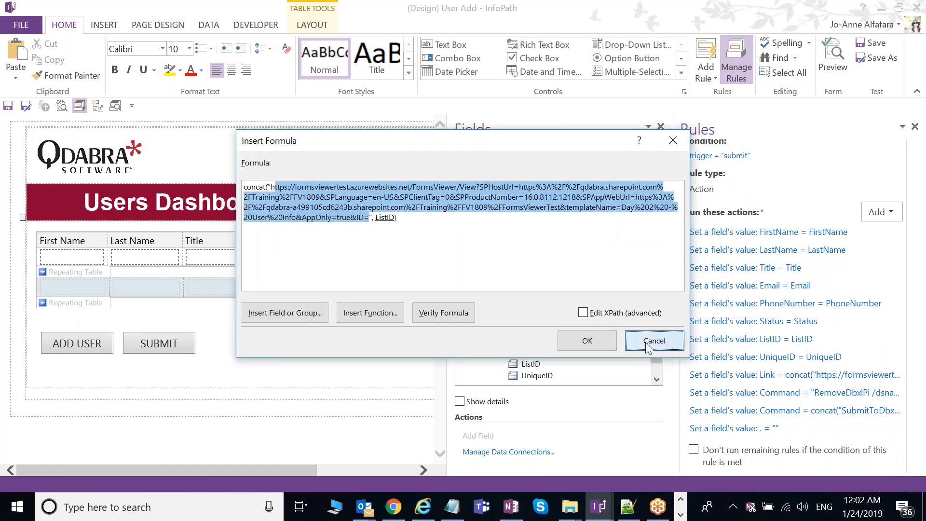
pyautogui.click(645, 343)
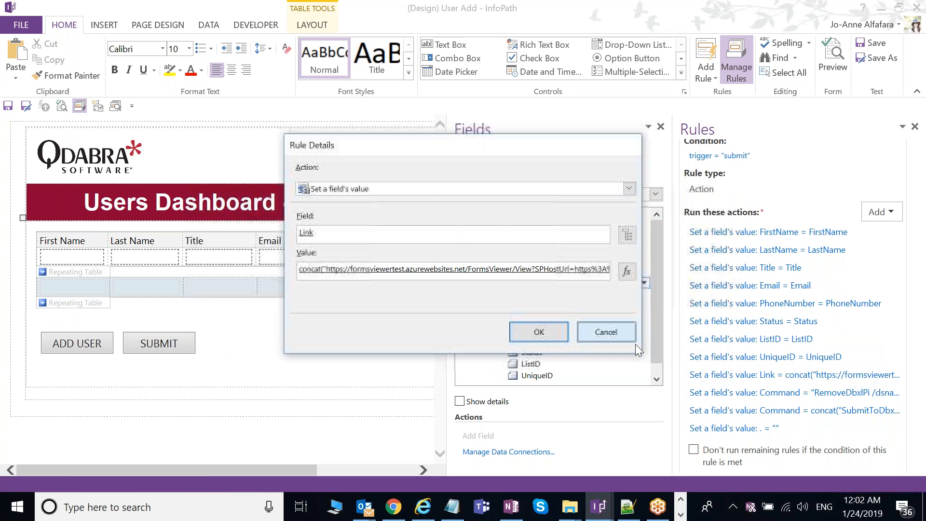
pyautogui.click(635, 341)
# Step: Back in the lab guide, scroll through Steps 4 and 5 to the page 6 Flow trigger instructions
pyautogui.hotkey('alt', 'Tab')
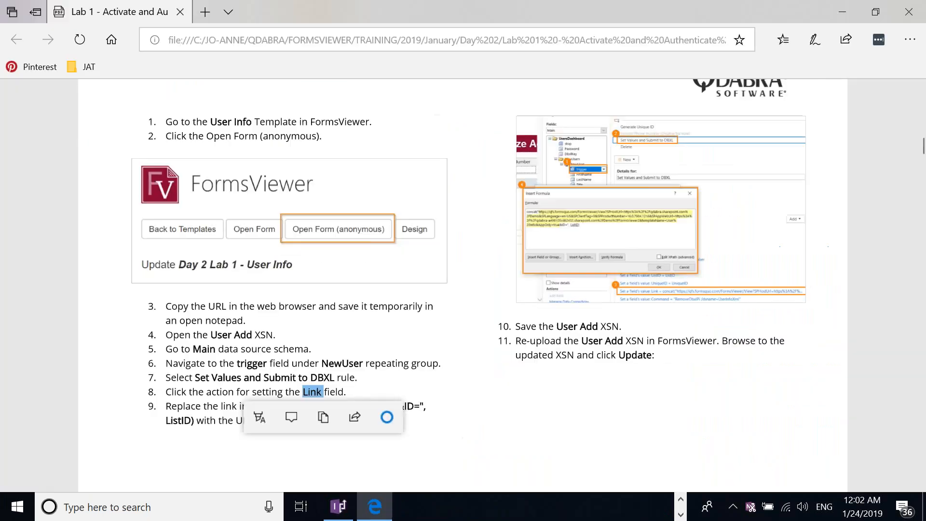
pyautogui.scroll(-1, 635, 327)
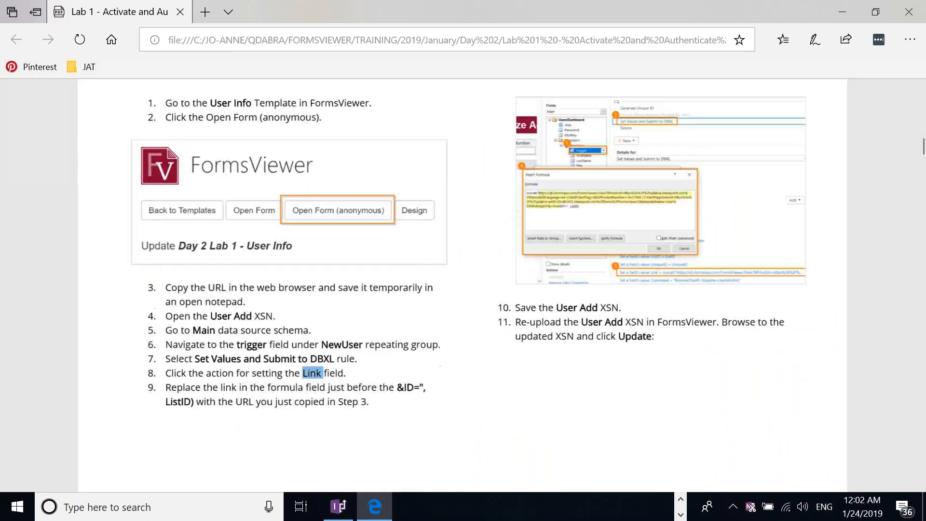
pyautogui.scroll(1, 407, 358)
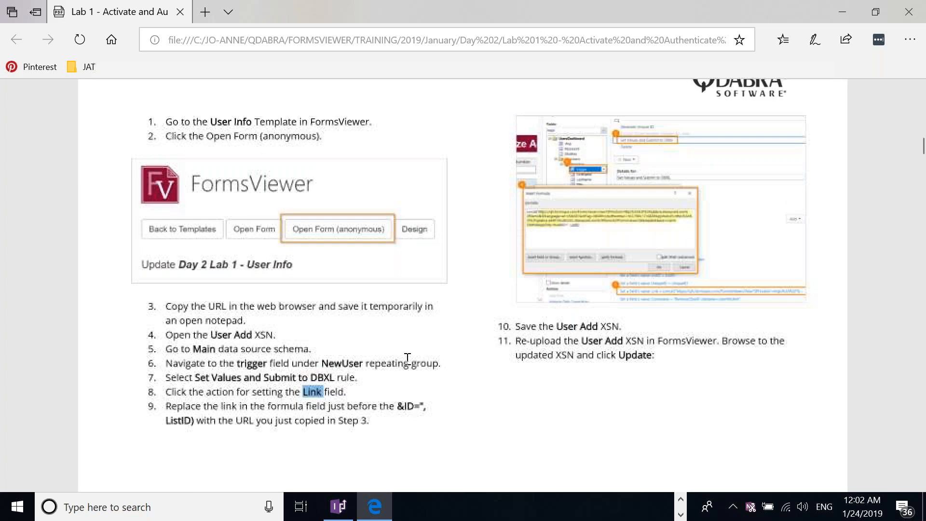
pyautogui.scroll(-10, 447, 375)
pyautogui.scroll(8, 471, 362)
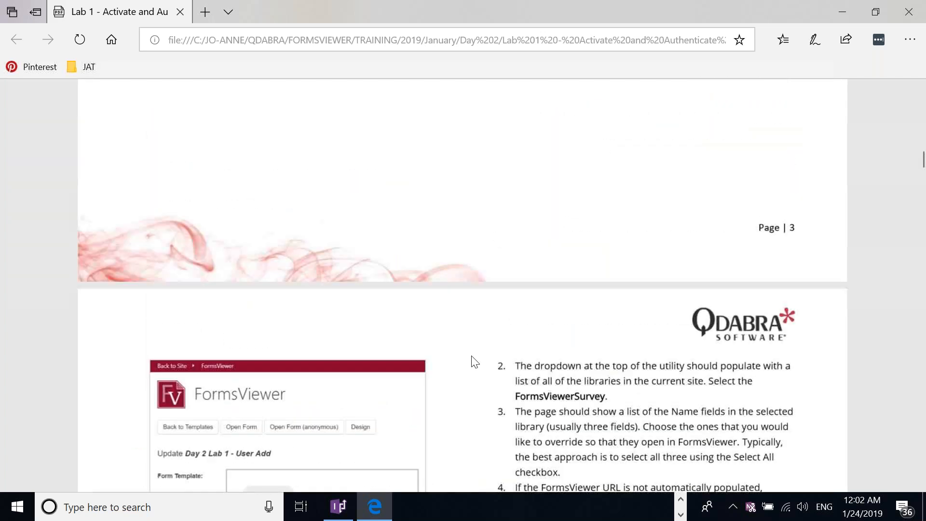
pyautogui.scroll(-10, 521, 351)
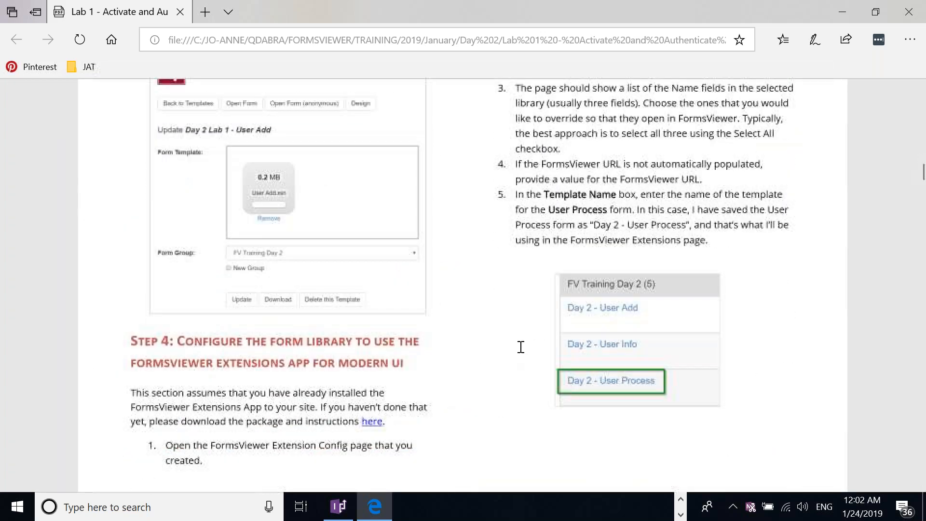
pyautogui.scroll(-1, 521, 347)
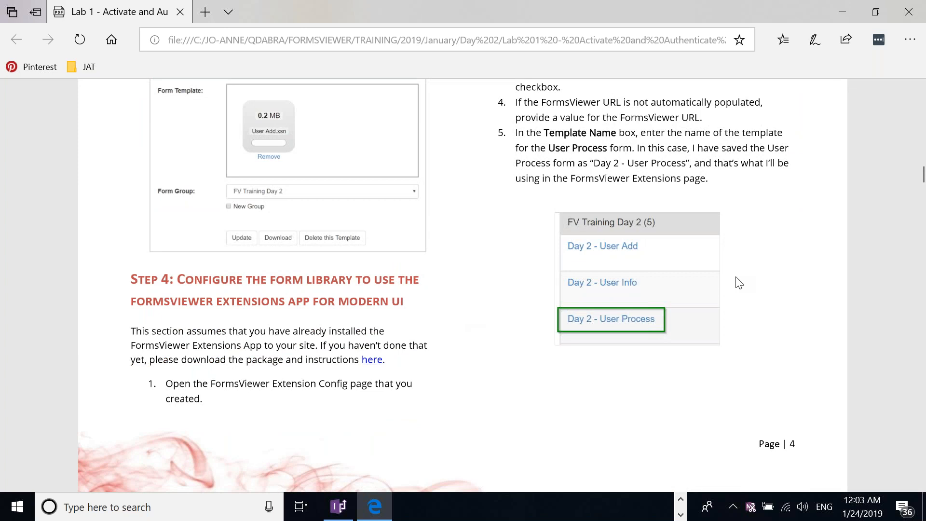
pyautogui.scroll(1, 739, 284)
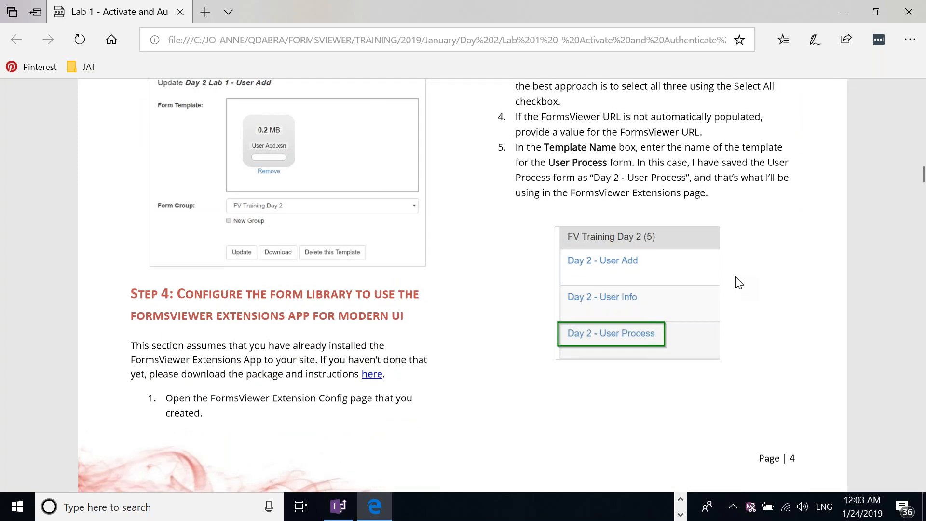
pyautogui.scroll(3, 740, 283)
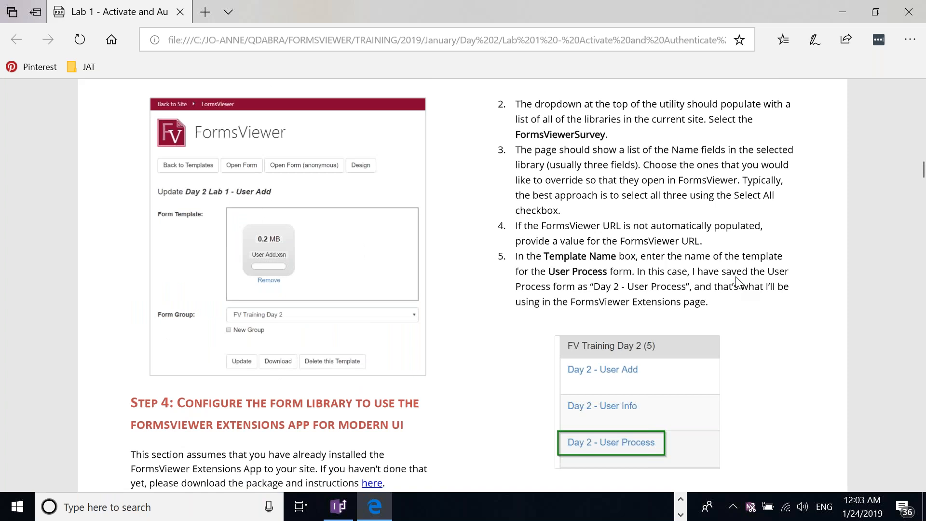
pyautogui.scroll(-10, 581, 312)
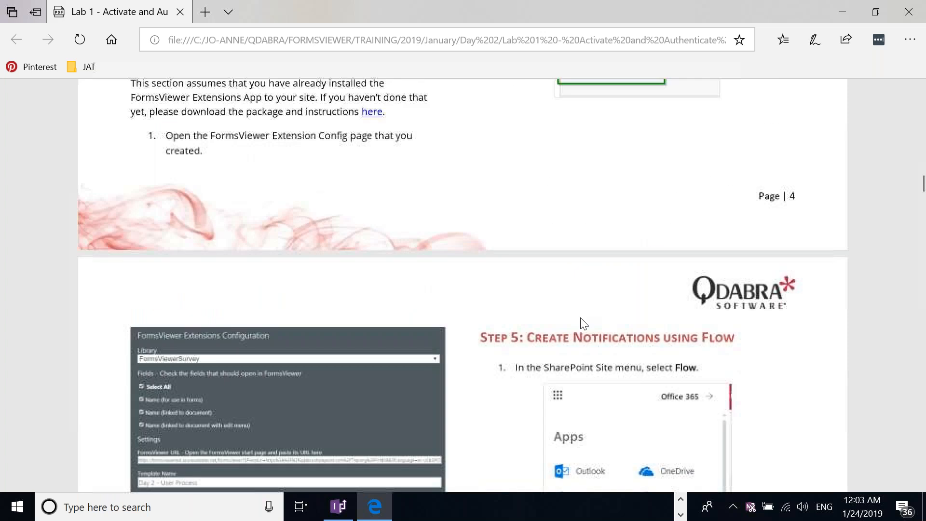
pyautogui.scroll(-2, 483, 375)
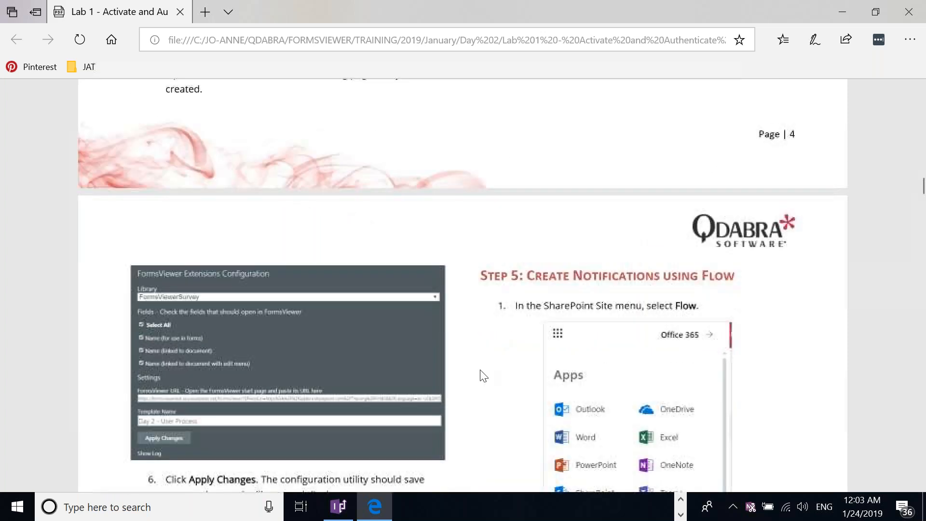
pyautogui.scroll(-4, 497, 357)
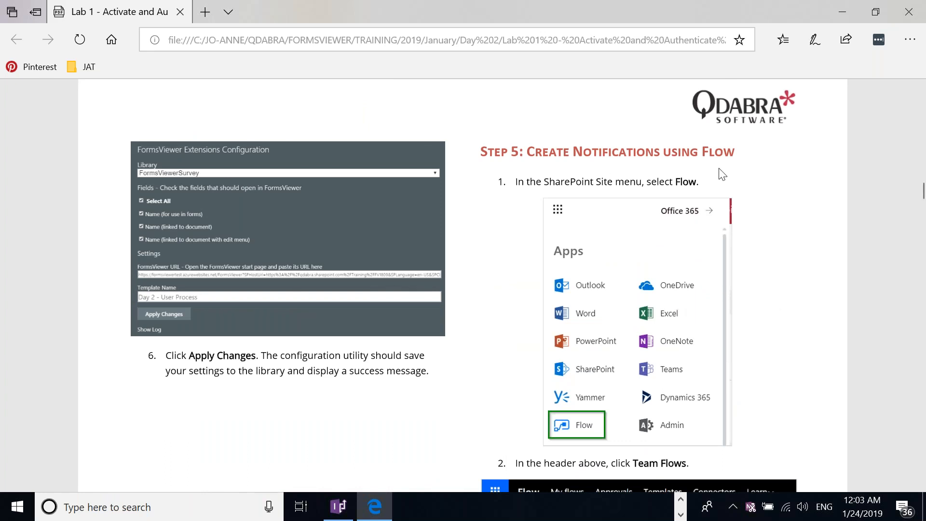
pyautogui.scroll(-1, 722, 176)
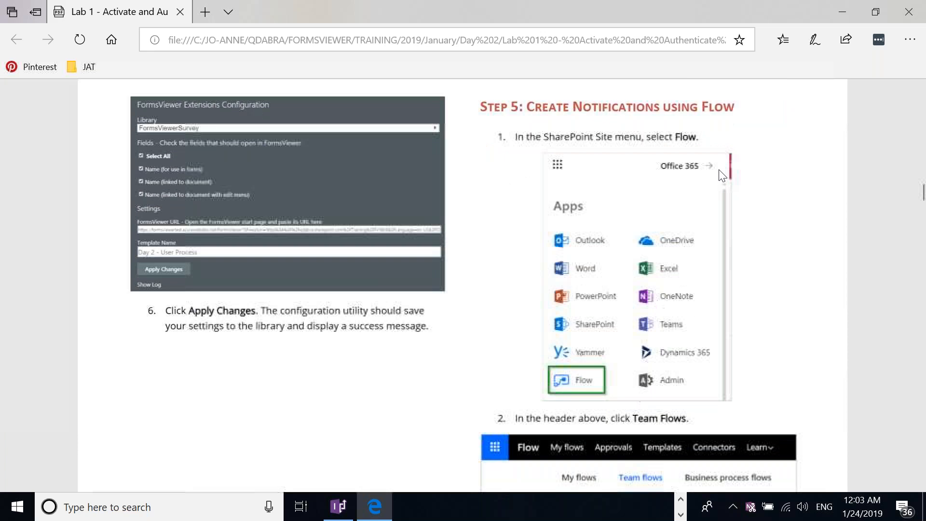
pyautogui.scroll(-1, 681, 226)
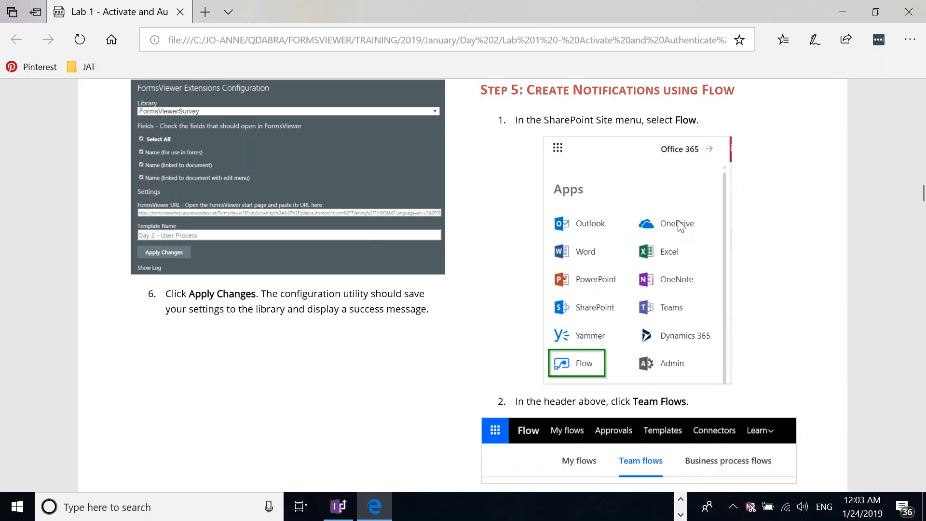
pyautogui.scroll(-1, 680, 225)
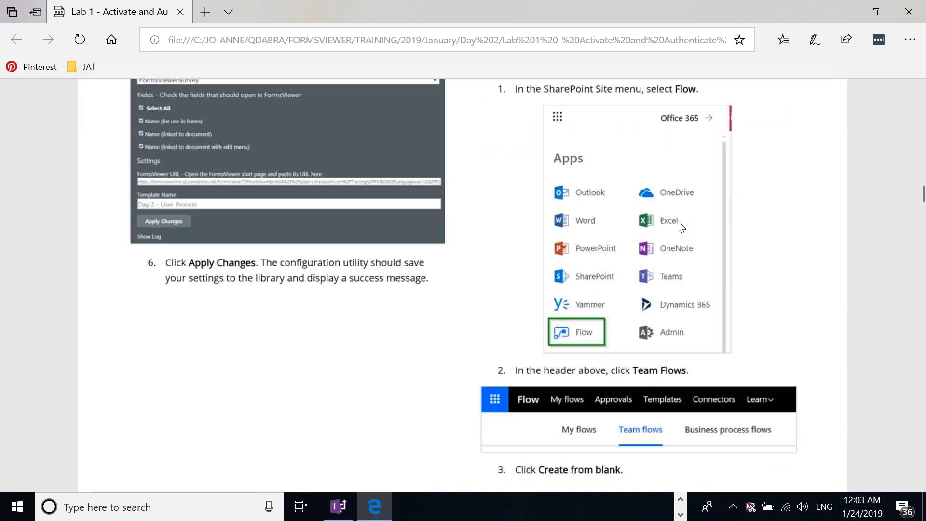
pyautogui.scroll(-2, 681, 225)
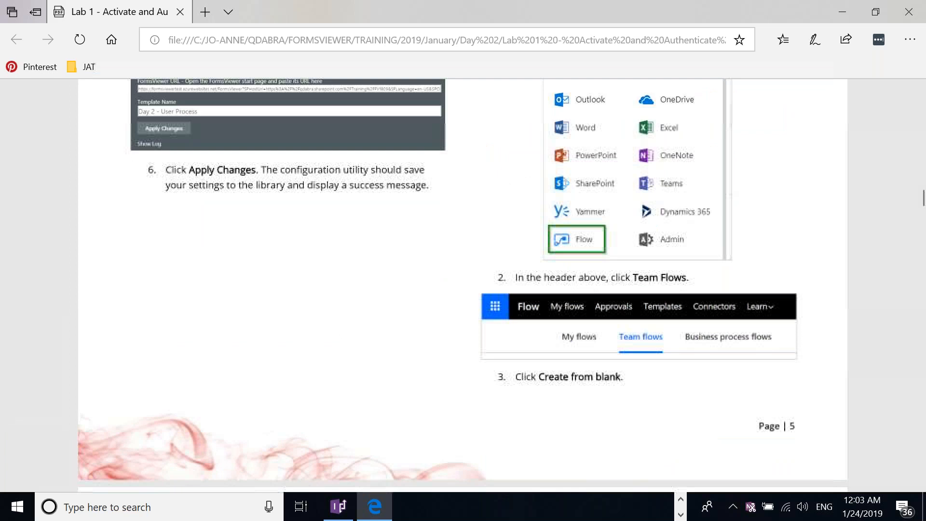
pyautogui.scroll(-20, 695, 351)
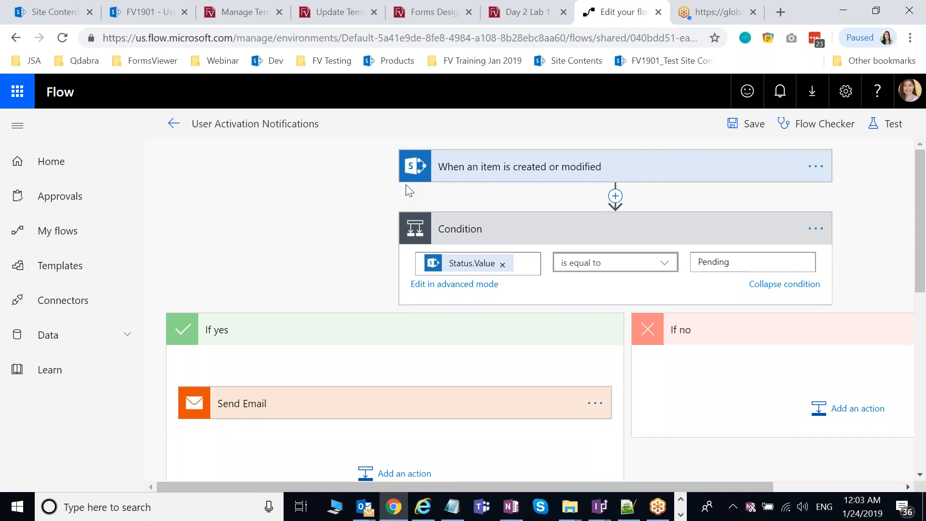
# Step: Expand the flow's trigger to view its site and list, then scroll to the Pending condition
pyautogui.moveTo(616, 210)
pyautogui.click(600, 169)
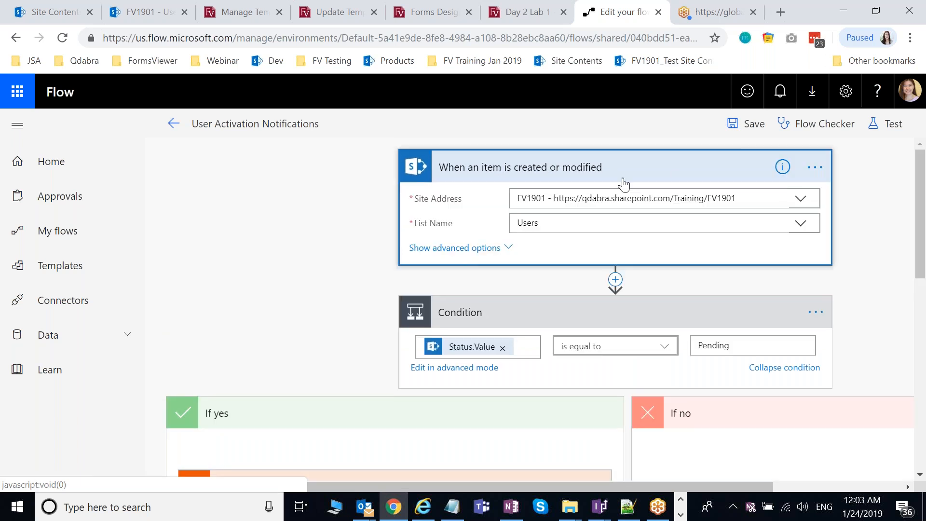
pyautogui.moveTo(920, 205); pyautogui.dragTo(922, 237)
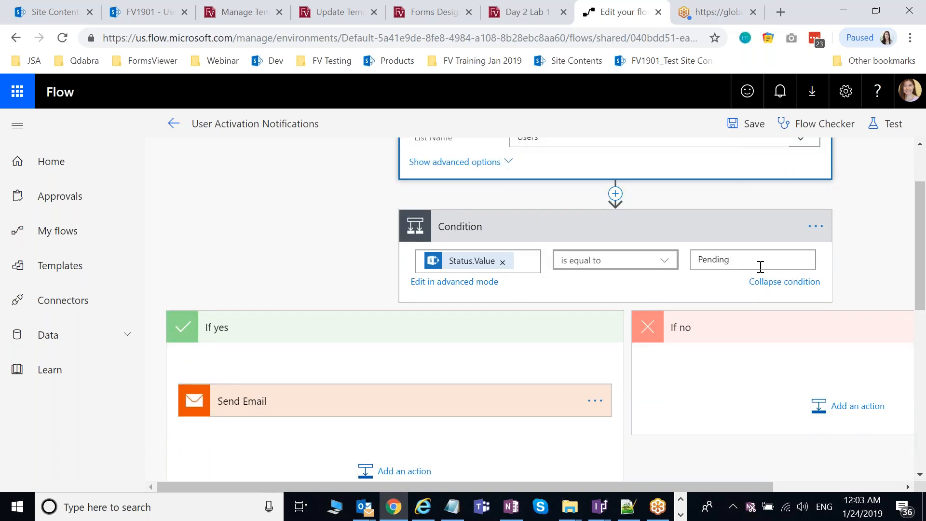
pyautogui.moveTo(923, 245); pyautogui.dragTo(923, 292)
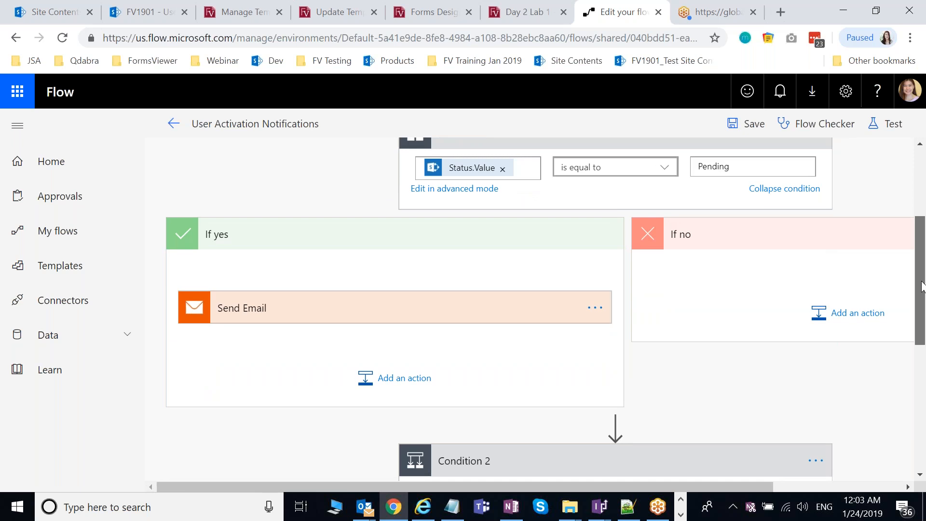
pyautogui.moveTo(923, 284); pyautogui.dragTo(923, 287)
# Step: Expand the Send Email step under Pending and inspect its recipient field
pyautogui.click(304, 314)
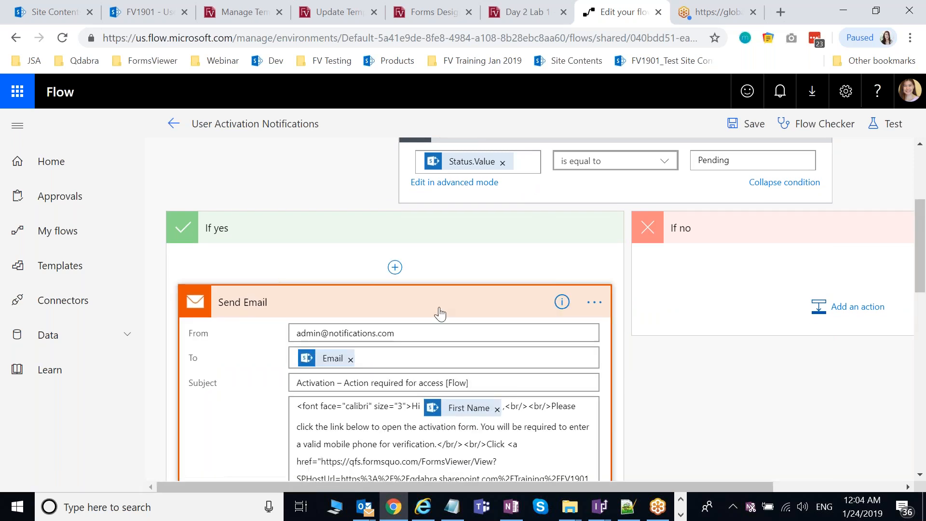
pyautogui.scroll(-2, 440, 314)
pyautogui.scroll(-2, 439, 310)
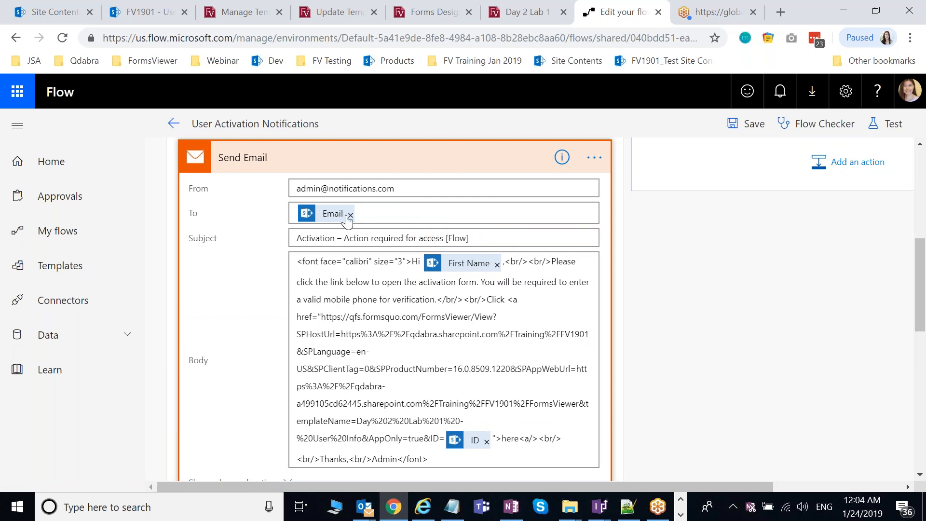
pyautogui.click(396, 209)
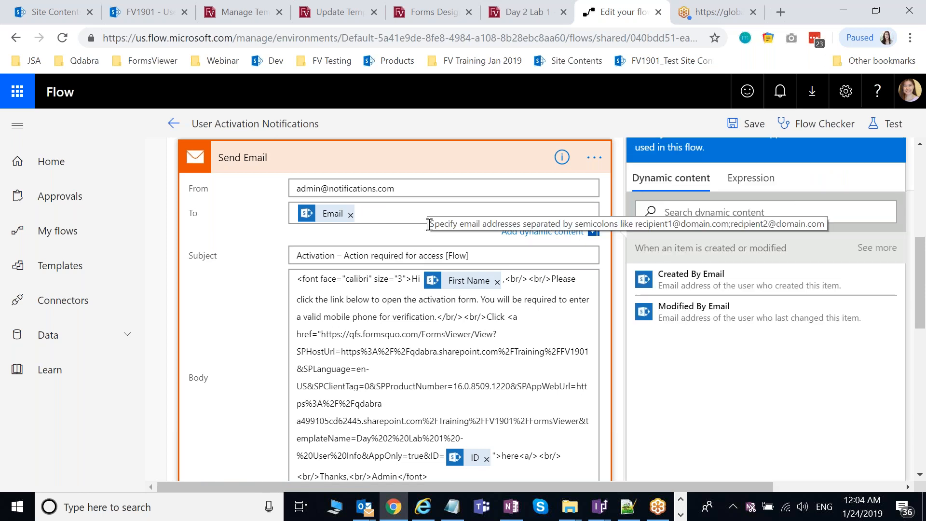
pyautogui.scroll(-1, 429, 225)
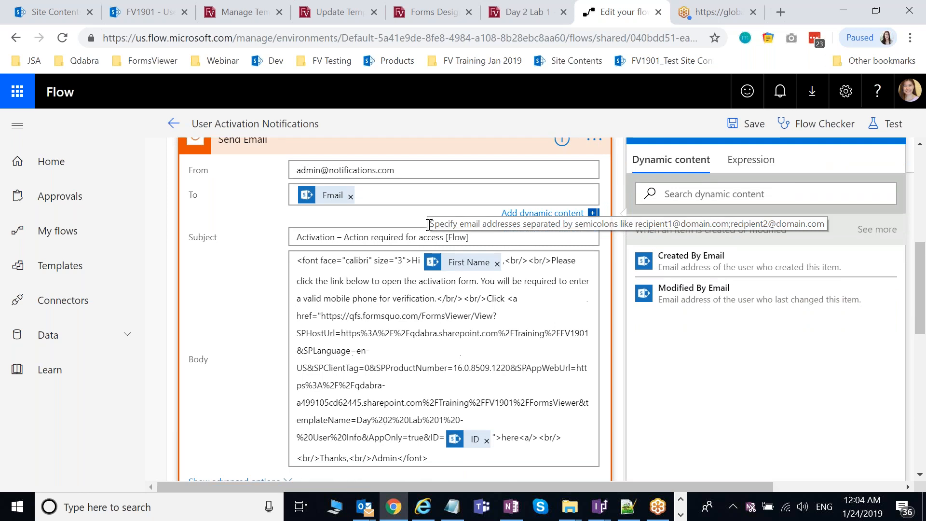
pyautogui.scroll(-1, 429, 224)
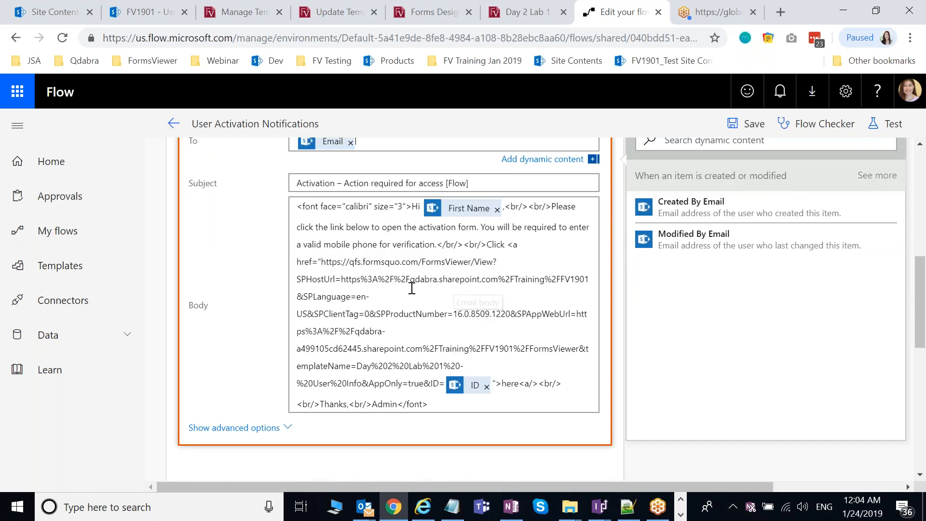
# Step: Select the FormsViewer activation link URL in the email body
pyautogui.click(327, 266)
pyautogui.moveTo(331, 270); pyautogui.dragTo(443, 366)
pyautogui.scroll(1, 471, 301)
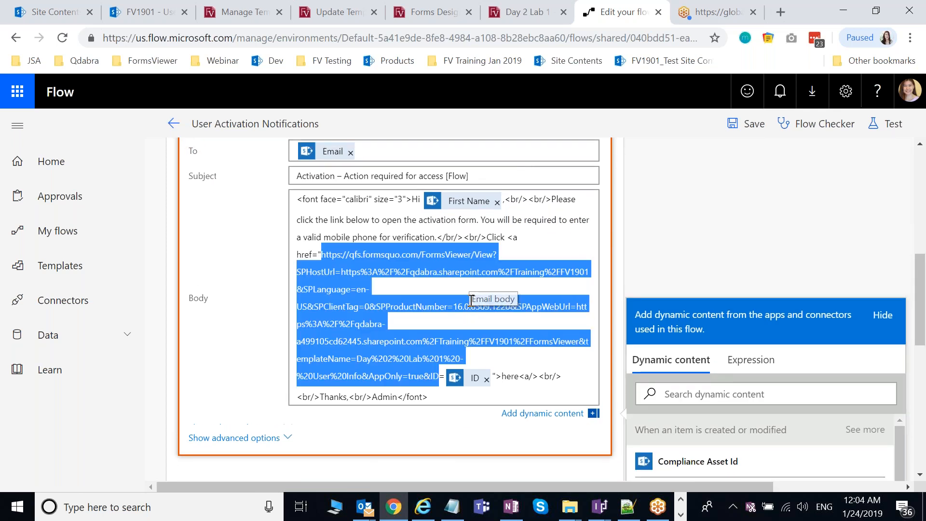
pyautogui.scroll(3, 471, 299)
# Step: Open the User Info form's anonymous link from the FormsViewer templates list
pyautogui.scroll(-3, 493, 303)
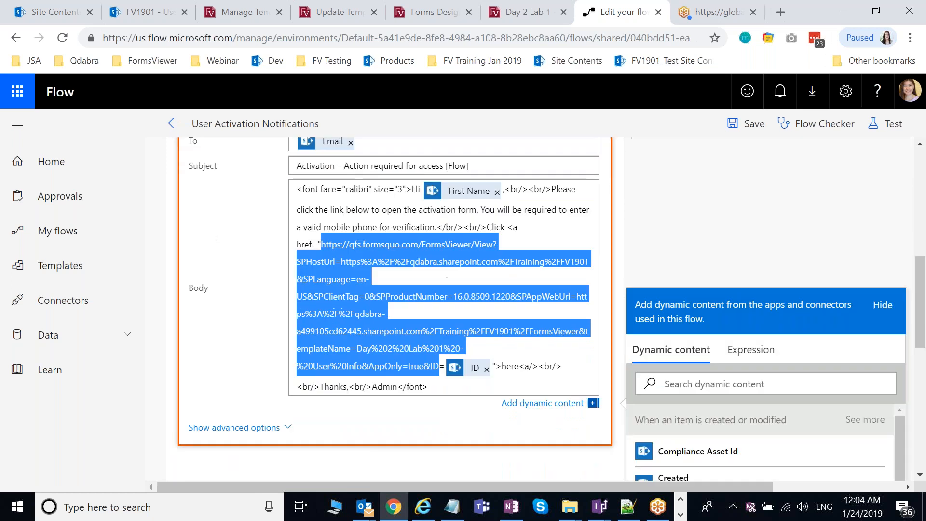
pyautogui.click(439, 4)
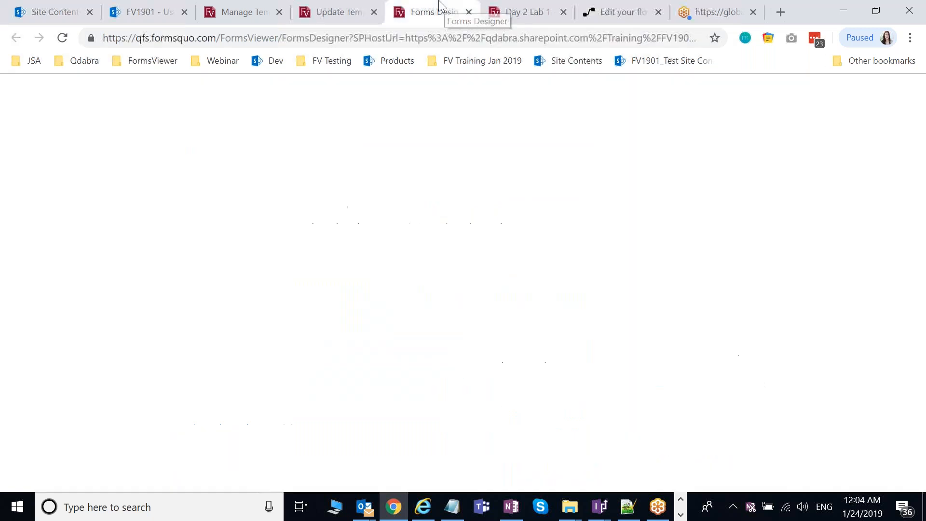
pyautogui.click(352, 6)
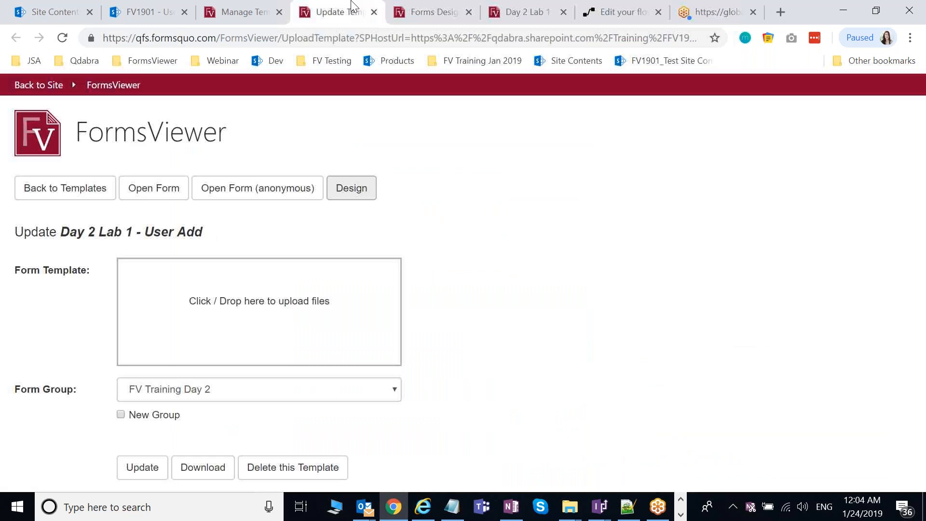
pyautogui.click(257, 7)
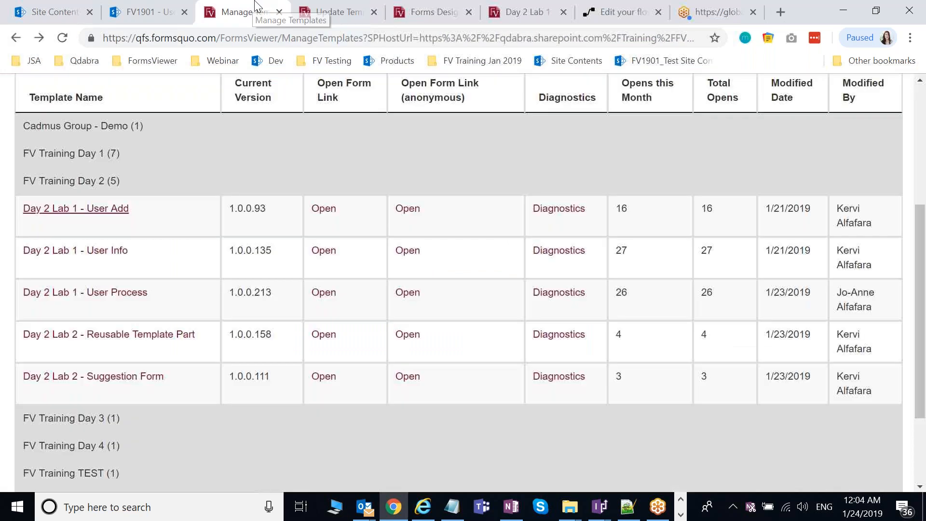
pyautogui.scroll(1, 328, 254)
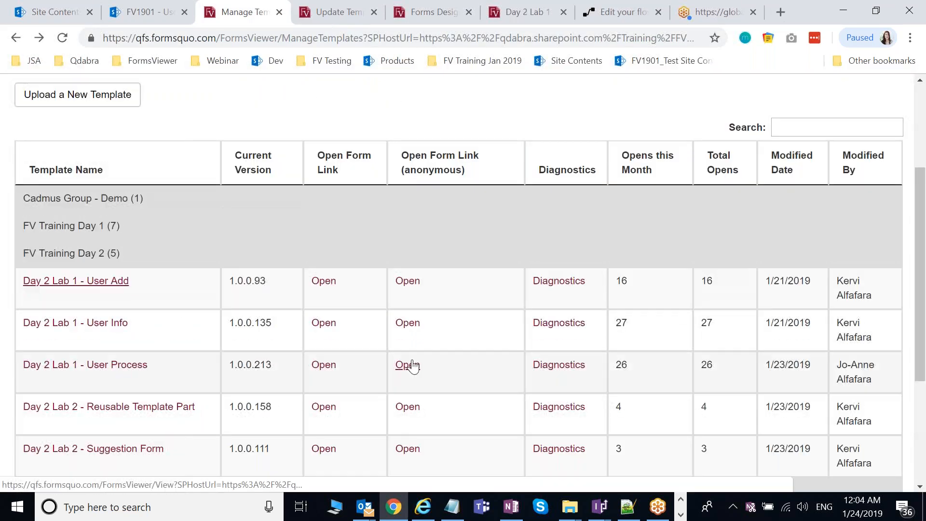
pyautogui.click(501, 330)
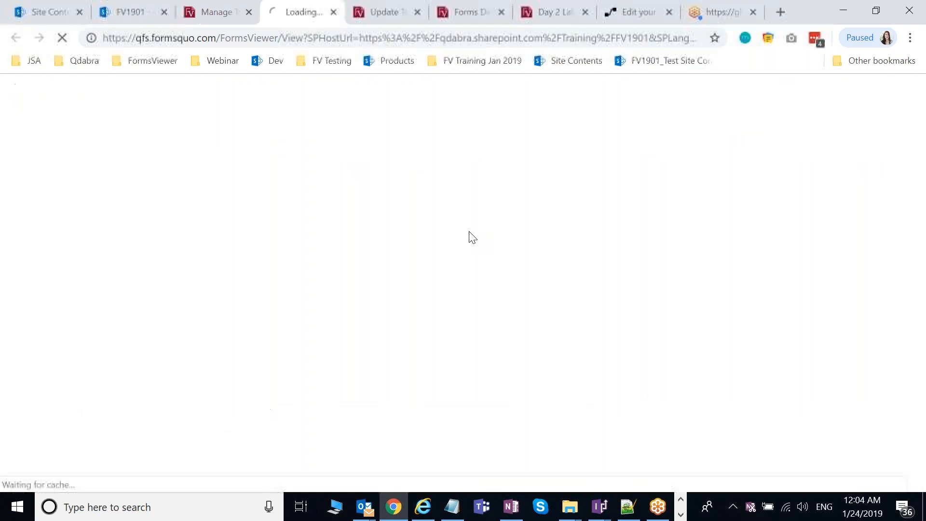
# Step: Copy the User Info - Activate Account form address, close it, and return to Flow
pyautogui.click(425, 40)
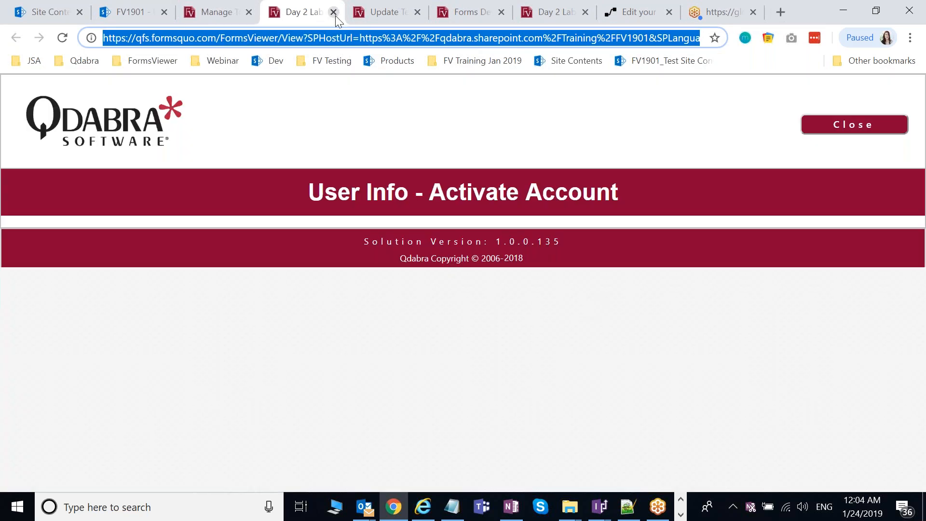
pyautogui.click(335, 15)
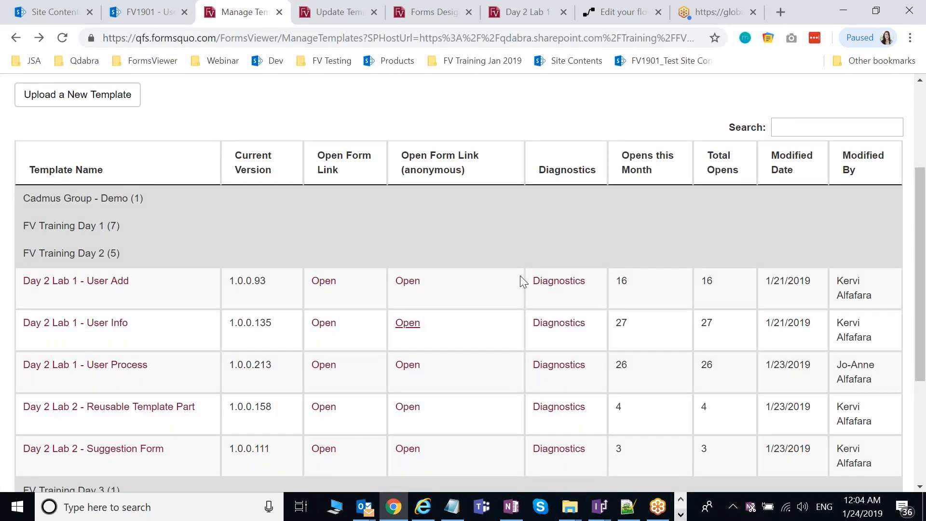
pyautogui.click(609, 13)
pyautogui.click(694, 246)
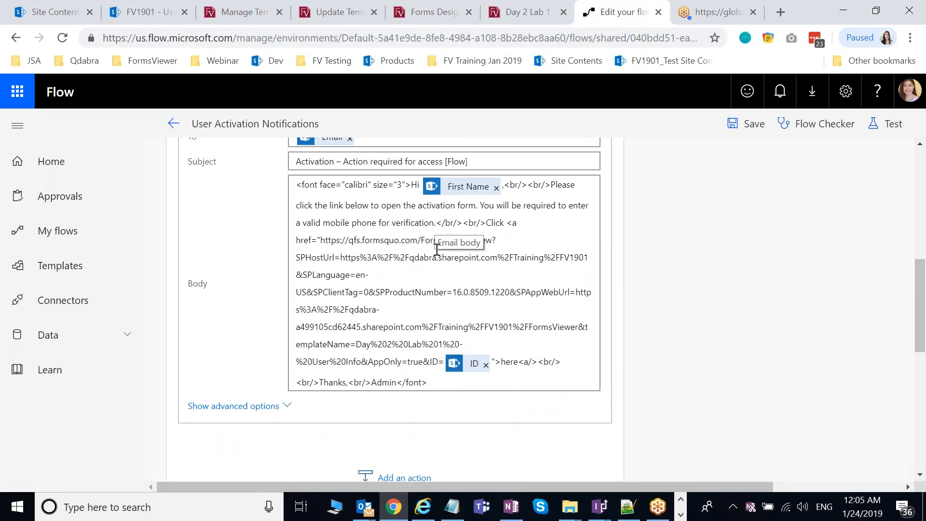
# Step: Show the Send Email advanced options, confirming Is HTML is set to Yes
pyautogui.scroll(-1, 444, 245)
pyautogui.click(272, 342)
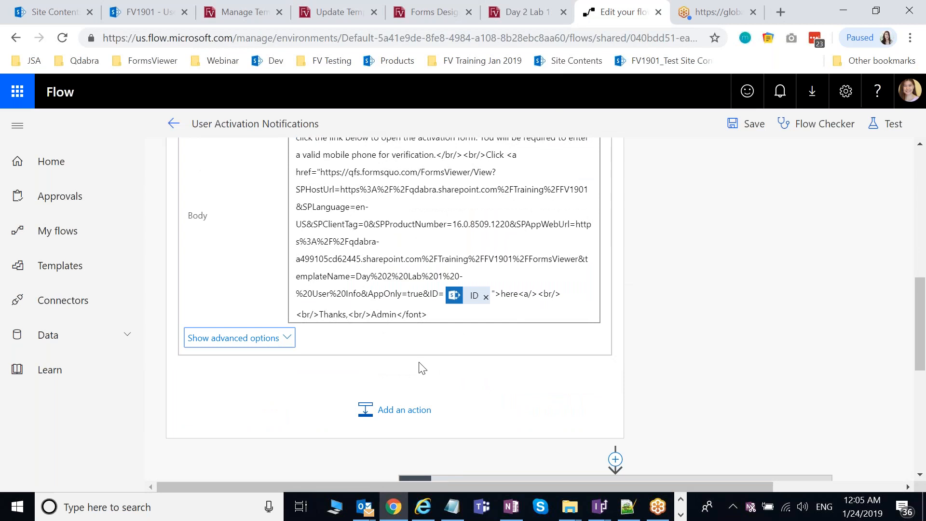
pyautogui.scroll(-1, 641, 305)
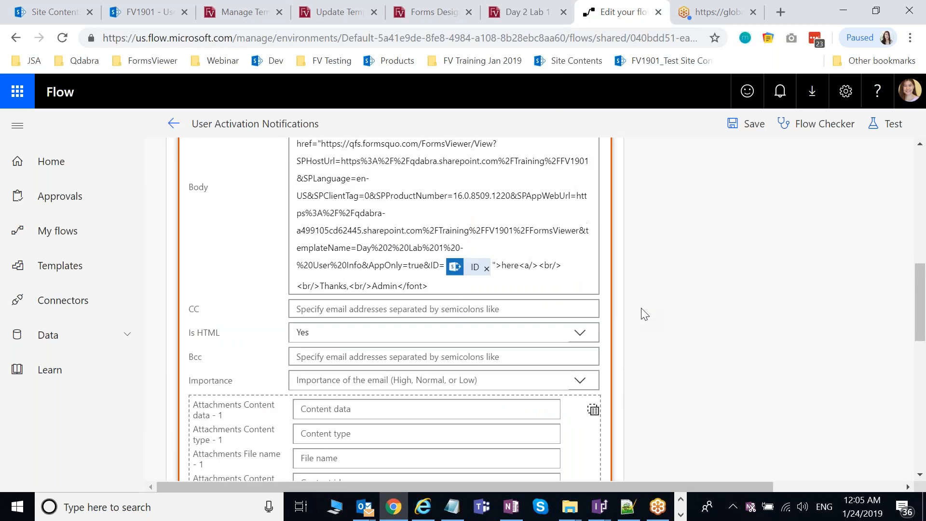
pyautogui.scroll(-2, 641, 308)
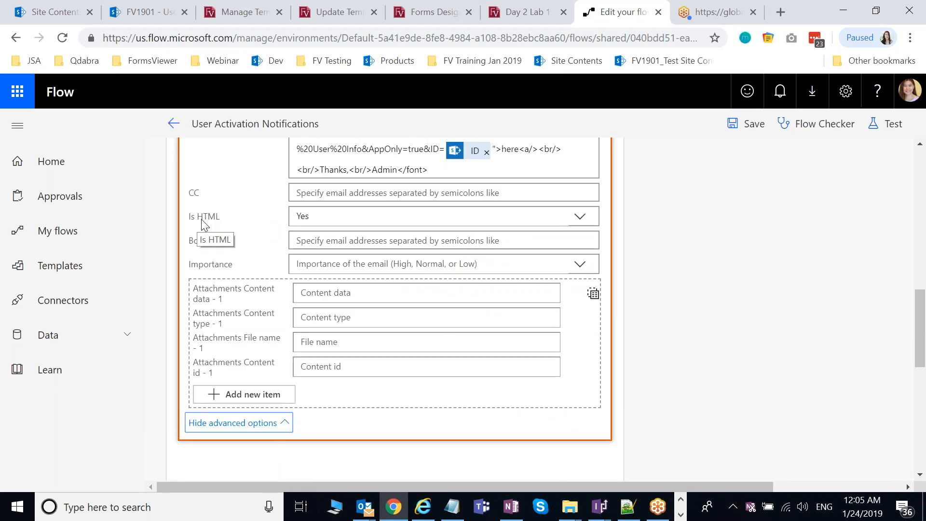
pyautogui.scroll(1, 507, 246)
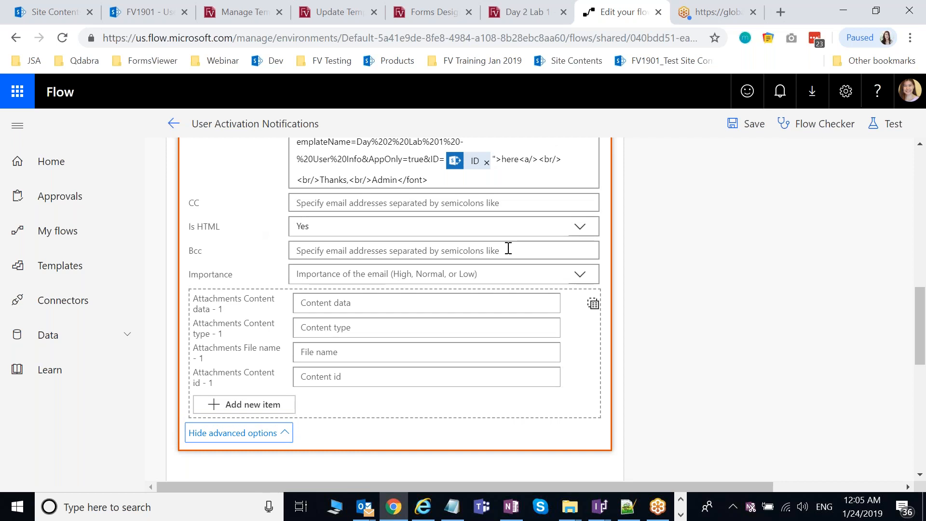
pyautogui.scroll(2, 434, 244)
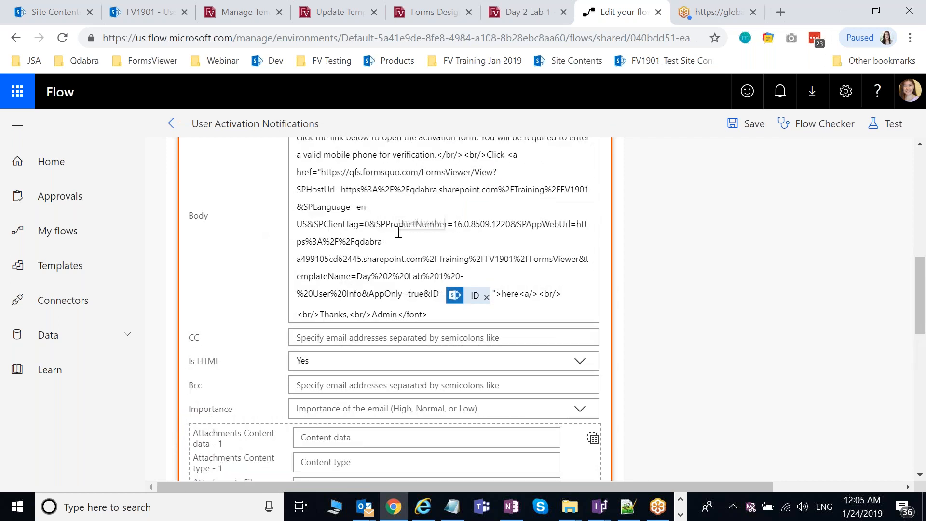
pyautogui.scroll(3, 398, 232)
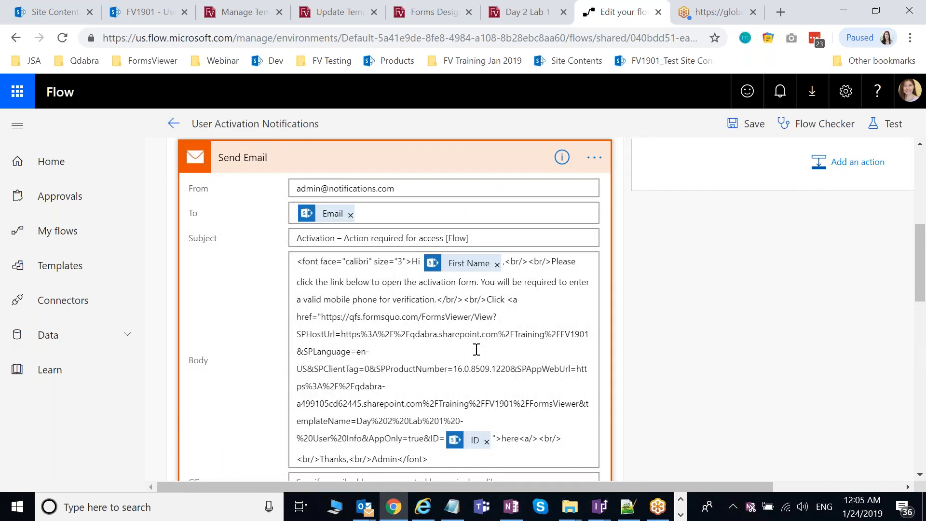
pyautogui.scroll(-2, 477, 349)
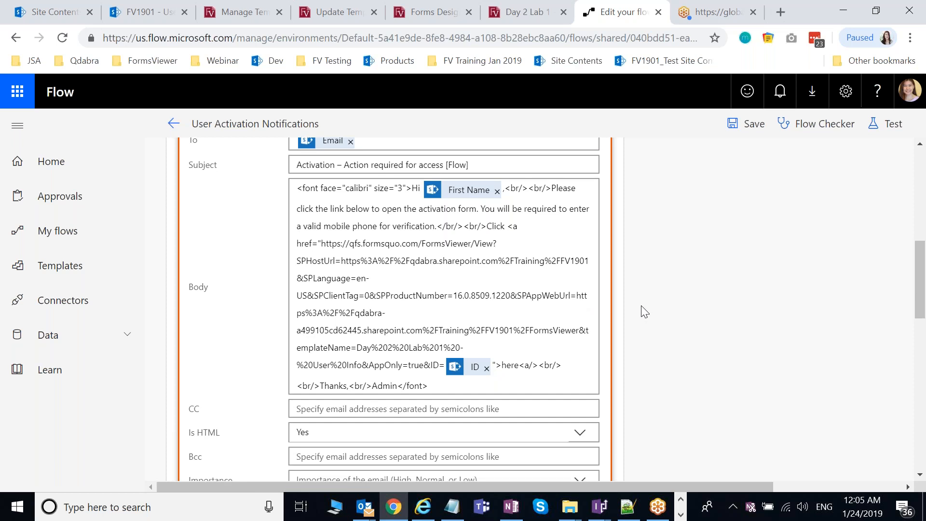
# Step: Expand Send Email 2 under the Activated branch, with subject 'Activation - You are verified! [Flow]'
pyautogui.scroll(-7, 641, 306)
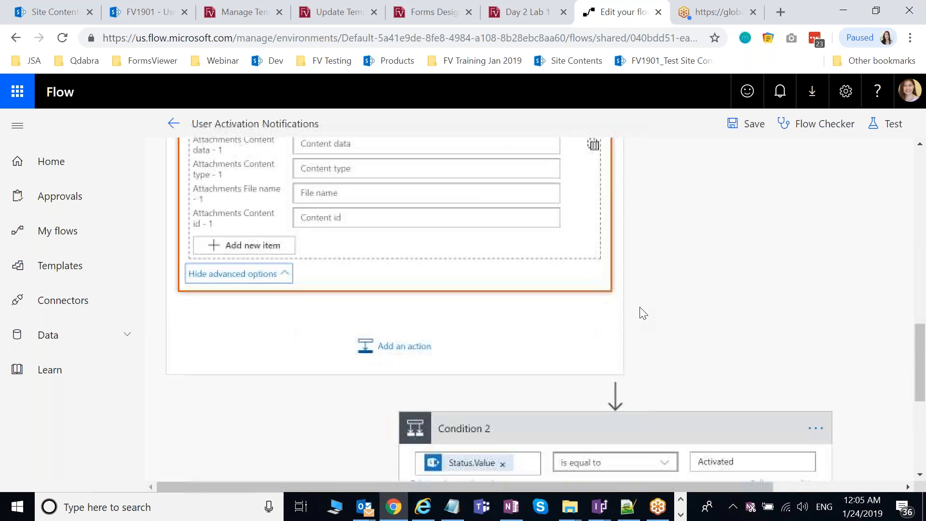
pyautogui.scroll(-3, 643, 314)
pyautogui.scroll(1, 720, 294)
pyautogui.scroll(-3, 742, 338)
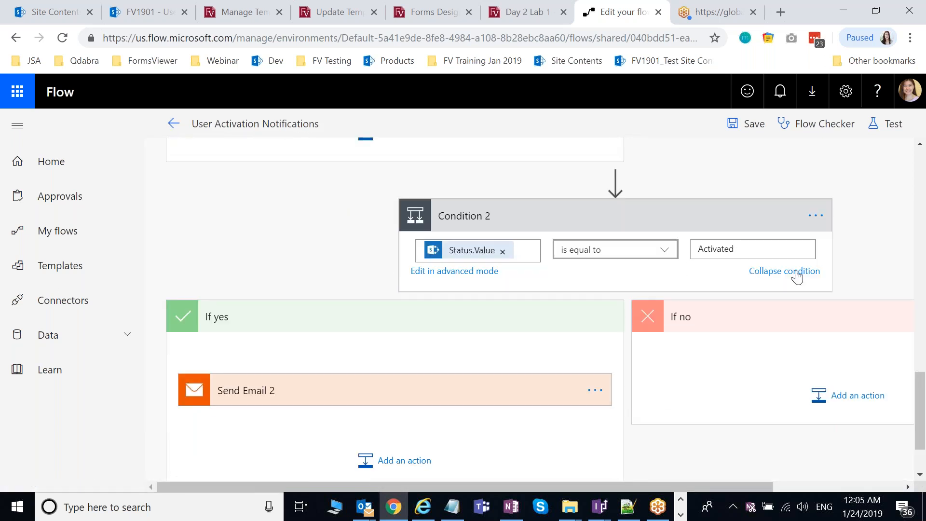
pyautogui.scroll(-2, 797, 276)
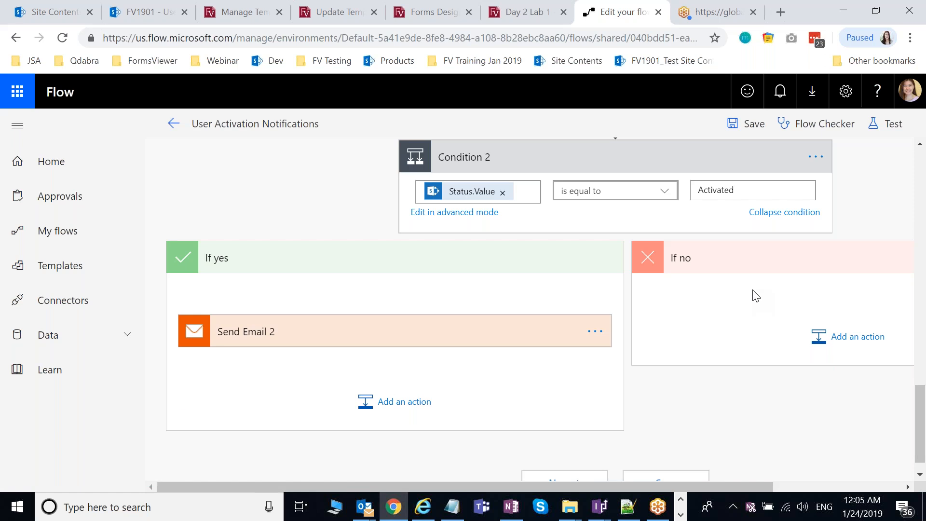
pyautogui.click(443, 331)
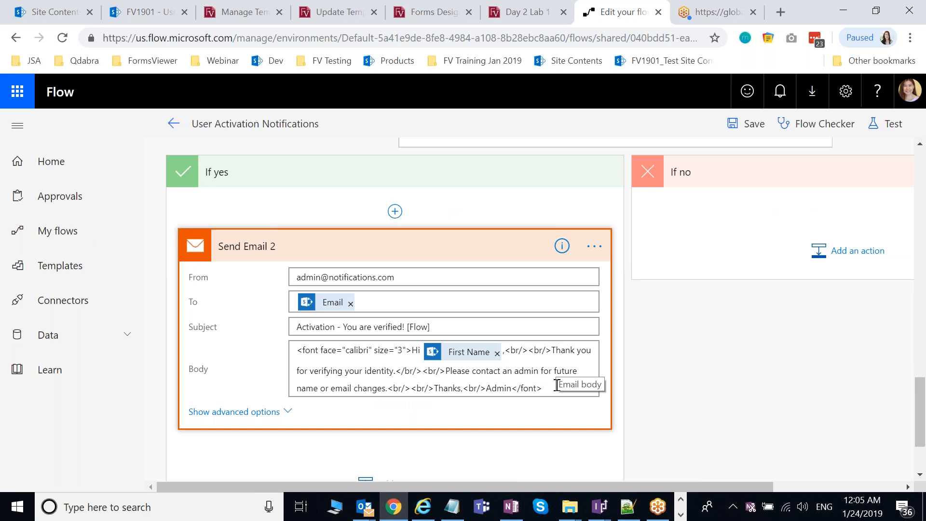
pyautogui.click(684, 503)
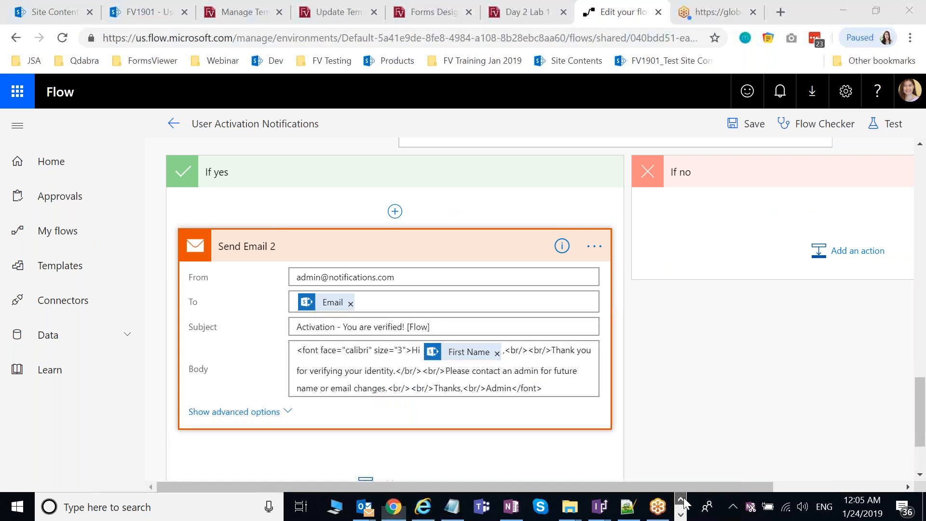
pyautogui.click(684, 503)
# Step: Bring the Lab 1 guide PDF forward in Edge, read through it, and return to page 1's Overview
pyautogui.click(374, 507)
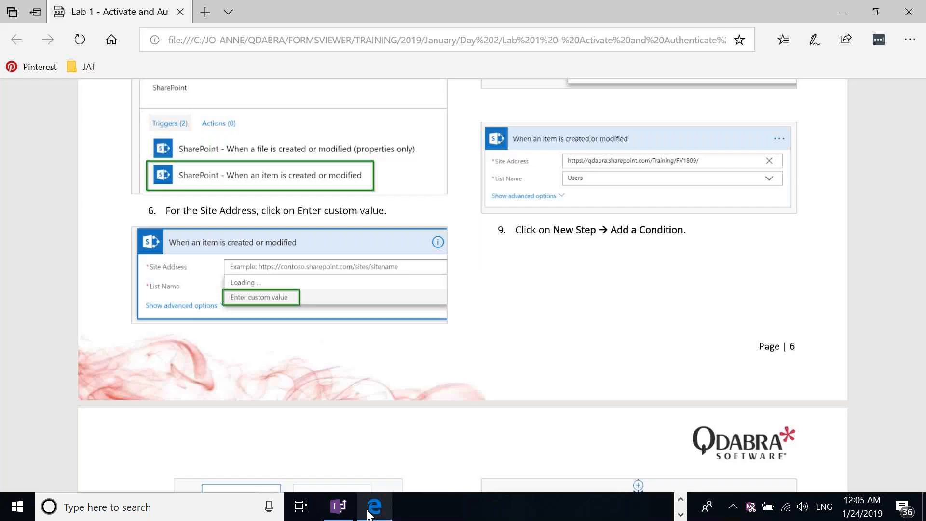
pyautogui.scroll(-10, 690, 318)
pyautogui.scroll(-15, 679, 325)
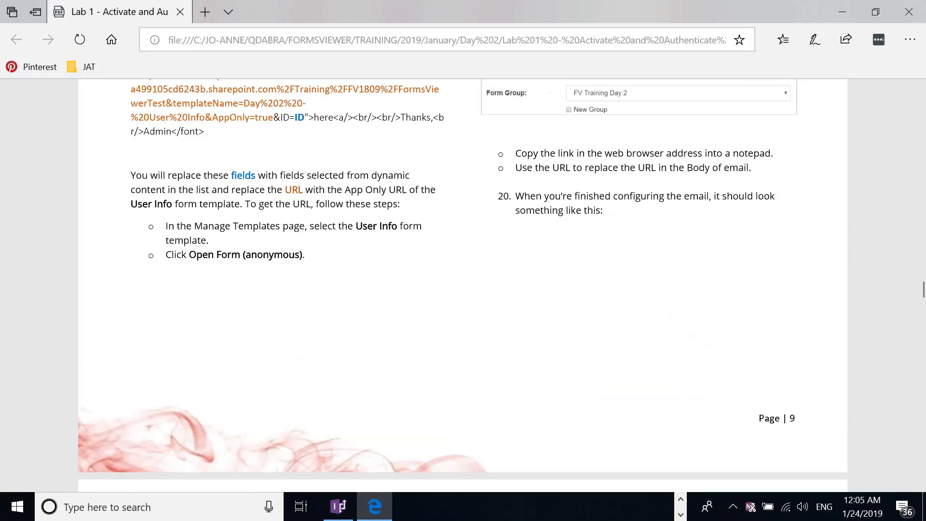
pyautogui.scroll(5, 463, 284)
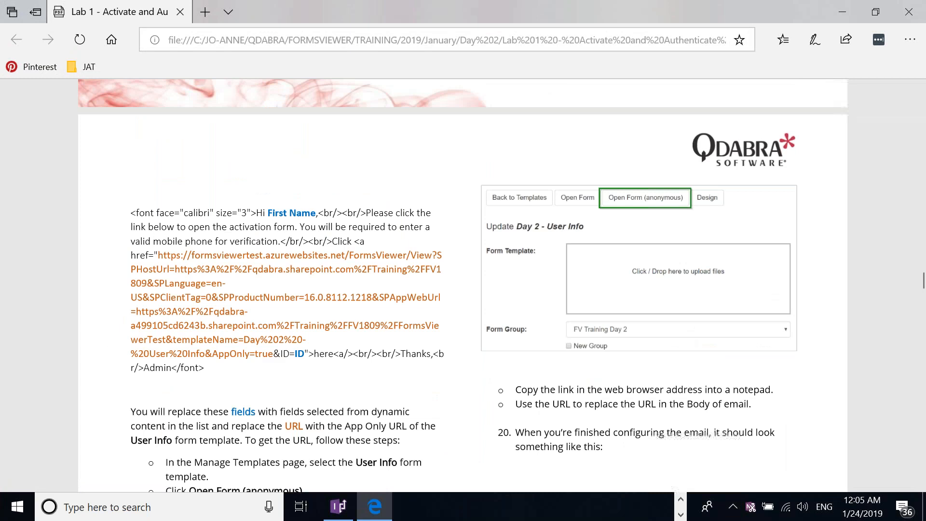
pyautogui.scroll(-6, 675, 334)
pyautogui.scroll(-8, 675, 334)
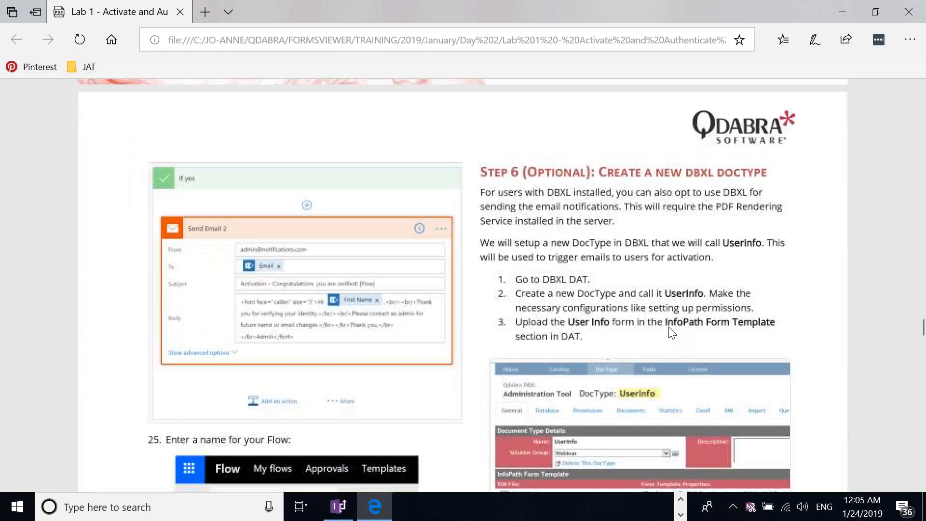
pyautogui.scroll(-1, 661, 227)
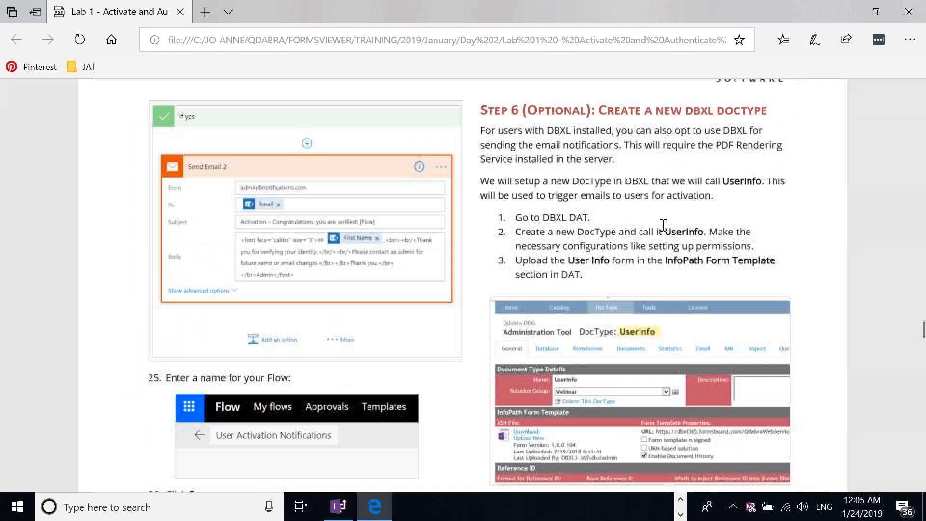
pyautogui.scroll(-1, 683, 245)
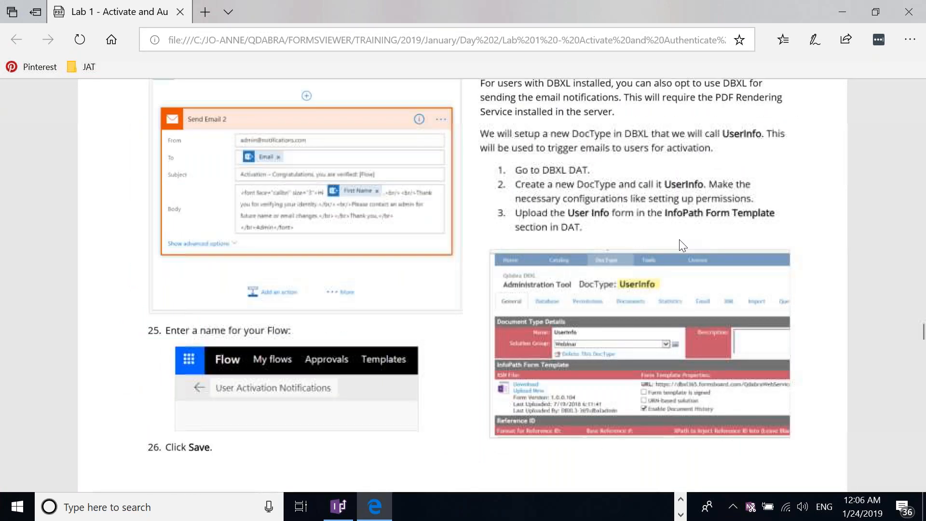
pyautogui.scroll(-1, 680, 240)
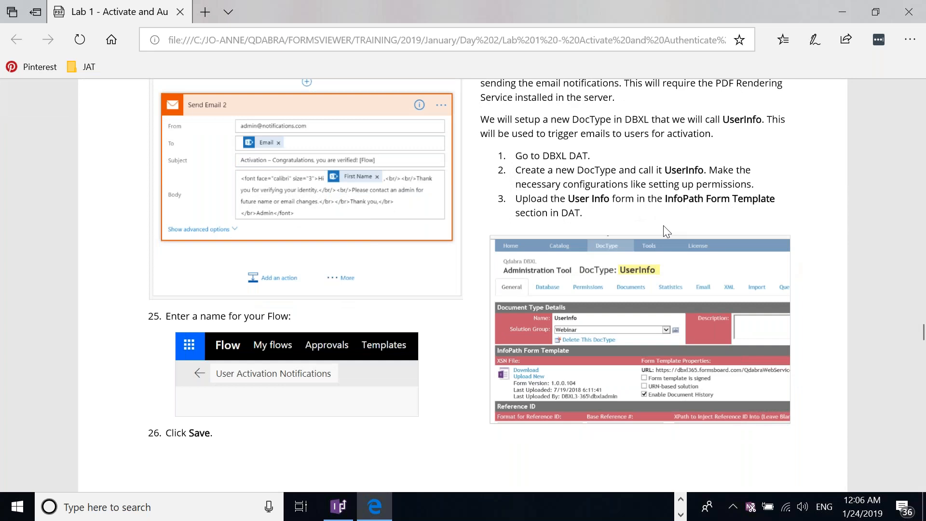
pyautogui.scroll(-6, 664, 226)
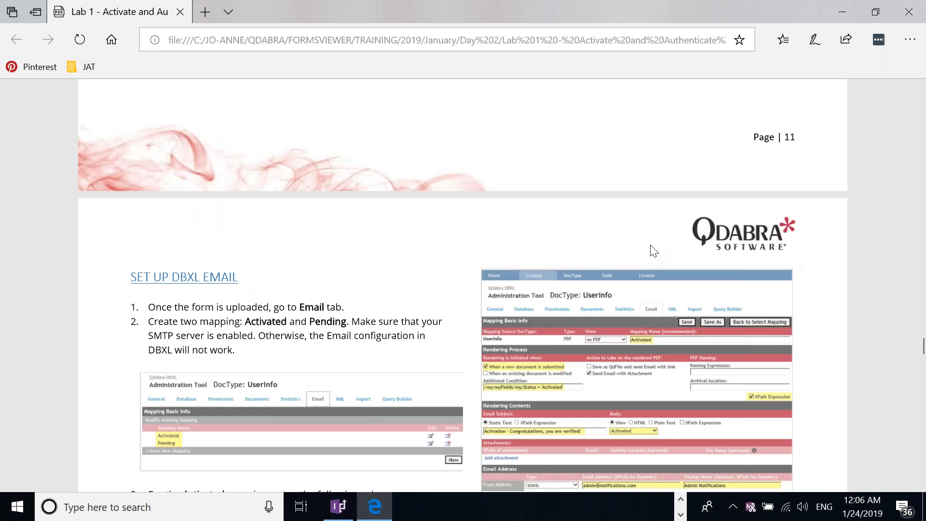
pyautogui.scroll(-3, 671, 260)
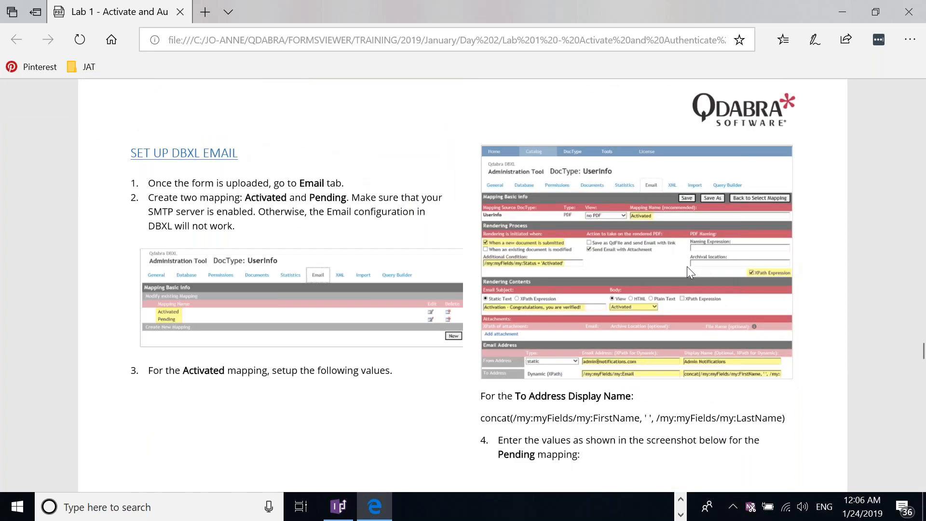
pyautogui.scroll(-2, 642, 241)
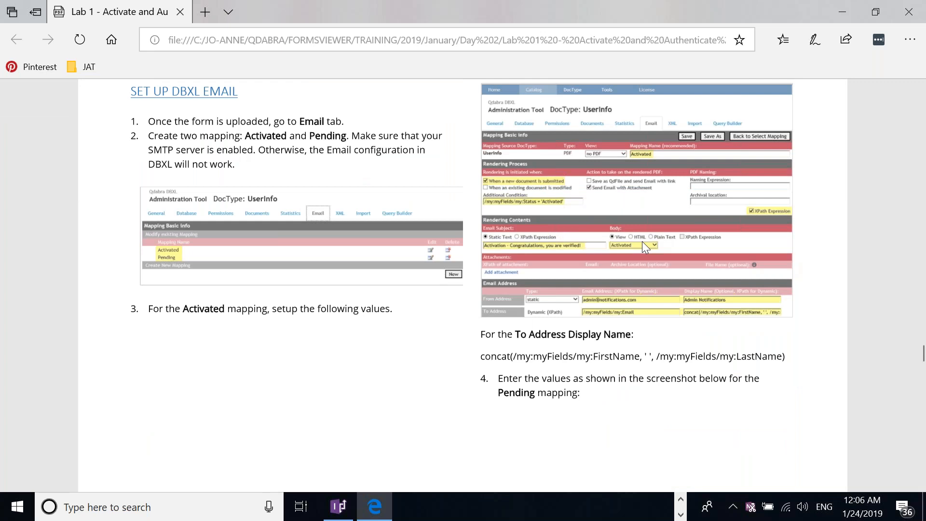
pyautogui.scroll(-10, 641, 241)
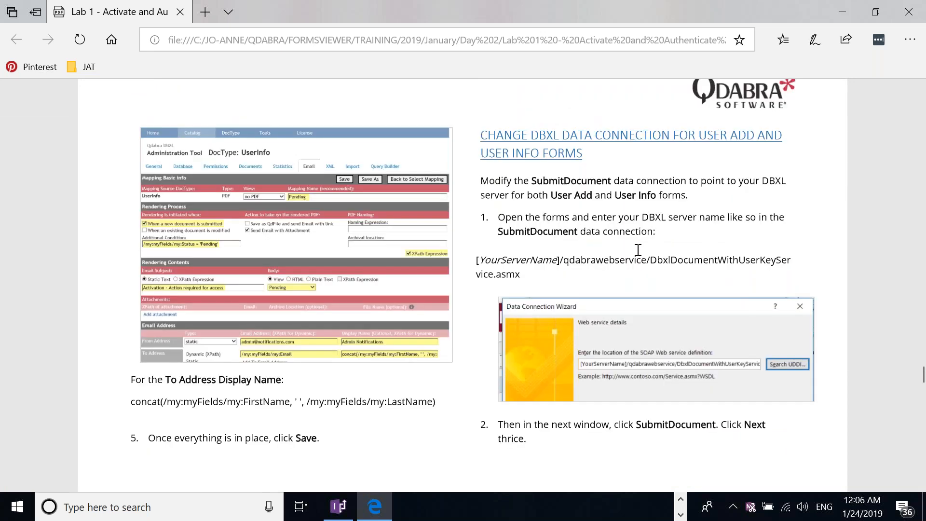
pyautogui.scroll(-10, 642, 241)
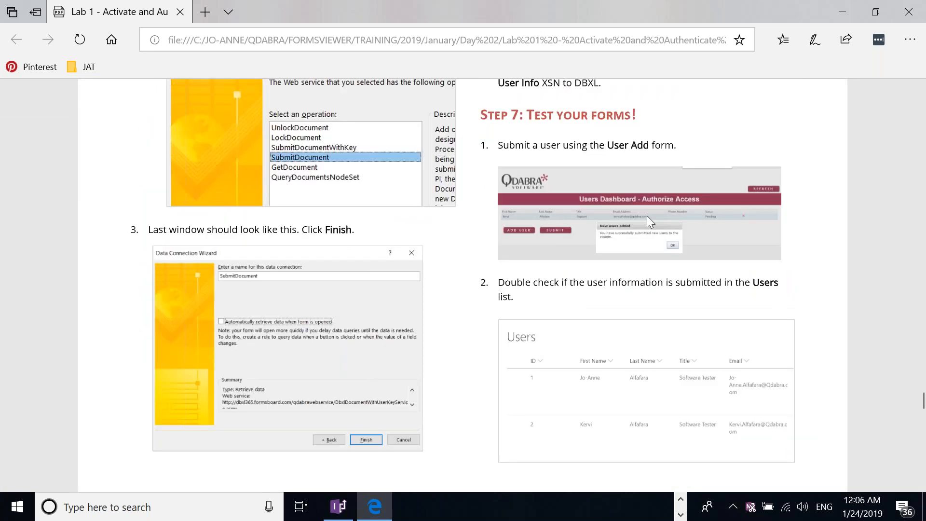
pyautogui.scroll(1, 651, 198)
pyautogui.scroll(-1, 654, 181)
pyautogui.scroll(-1, 678, 210)
pyautogui.scroll(-1, 677, 217)
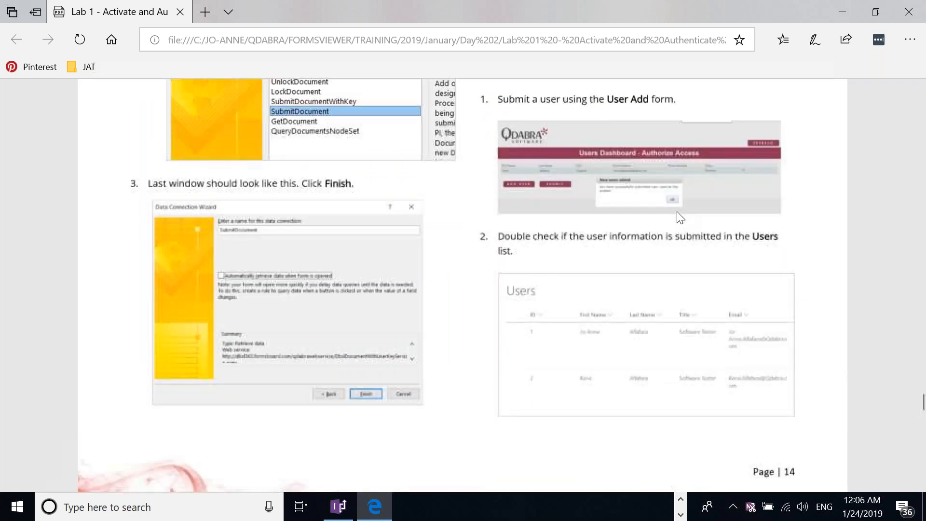
pyautogui.scroll(2, 724, 239)
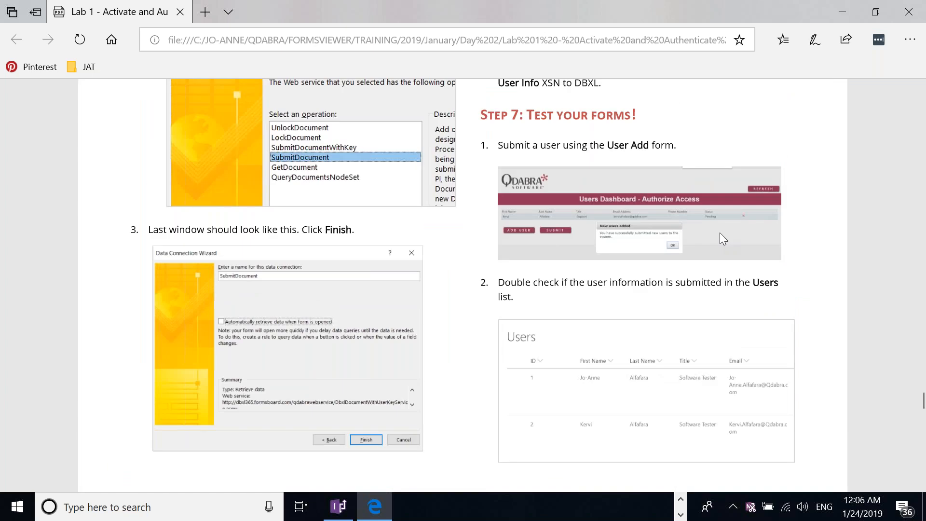
pyautogui.scroll(-10, 719, 233)
pyautogui.scroll(-4, 719, 236)
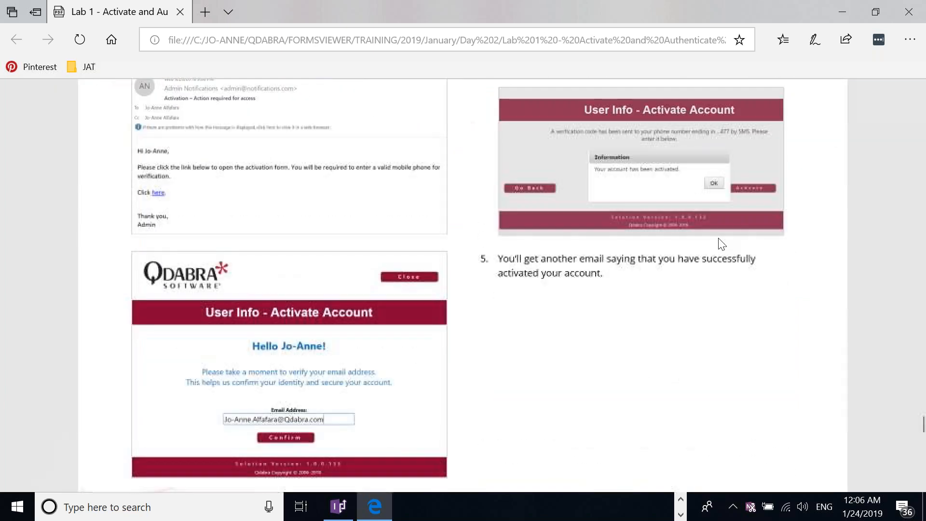
pyautogui.scroll(-15, 722, 244)
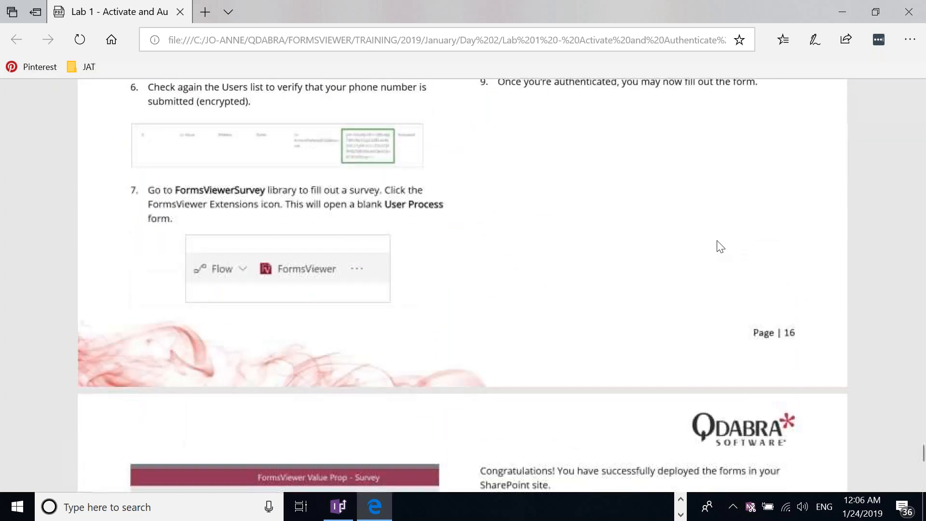
pyautogui.scroll(-3, 723, 249)
pyautogui.scroll(10, 721, 250)
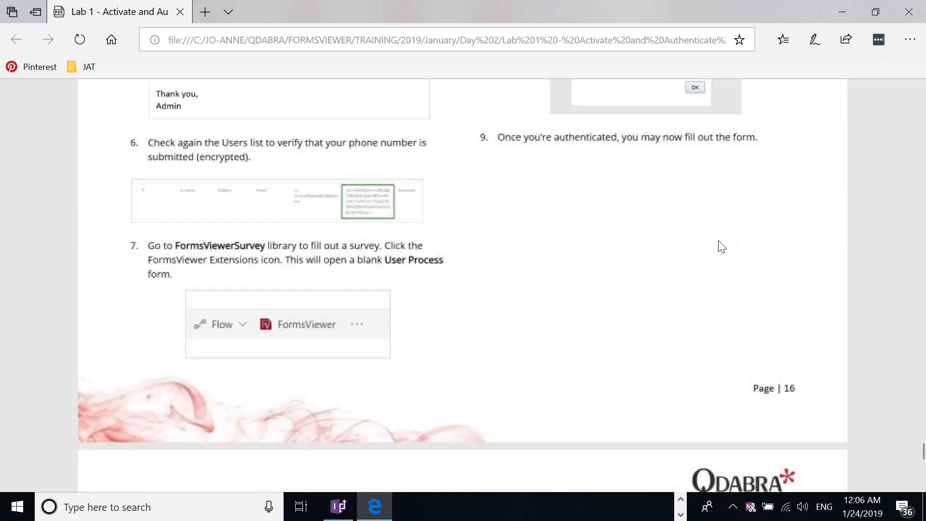
pyautogui.scroll(6, 720, 244)
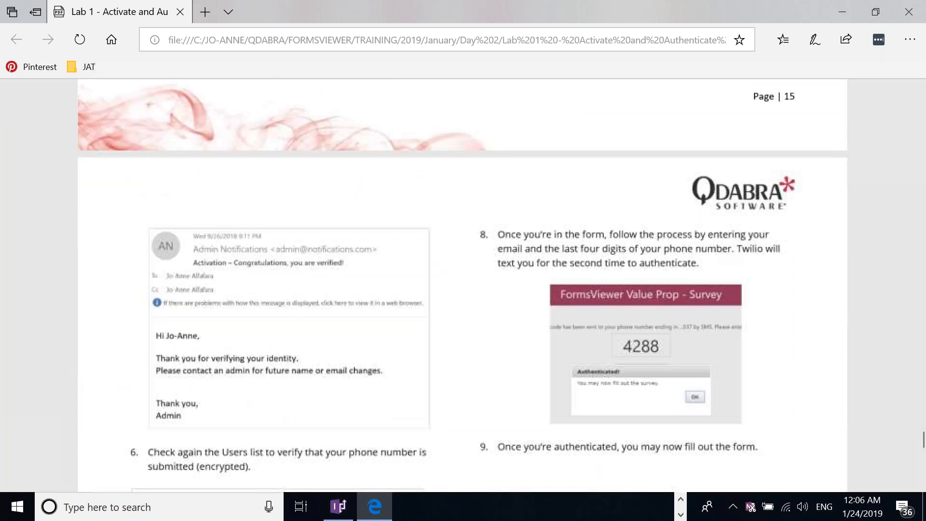
pyautogui.scroll(6, 720, 249)
pyautogui.scroll(3, 721, 249)
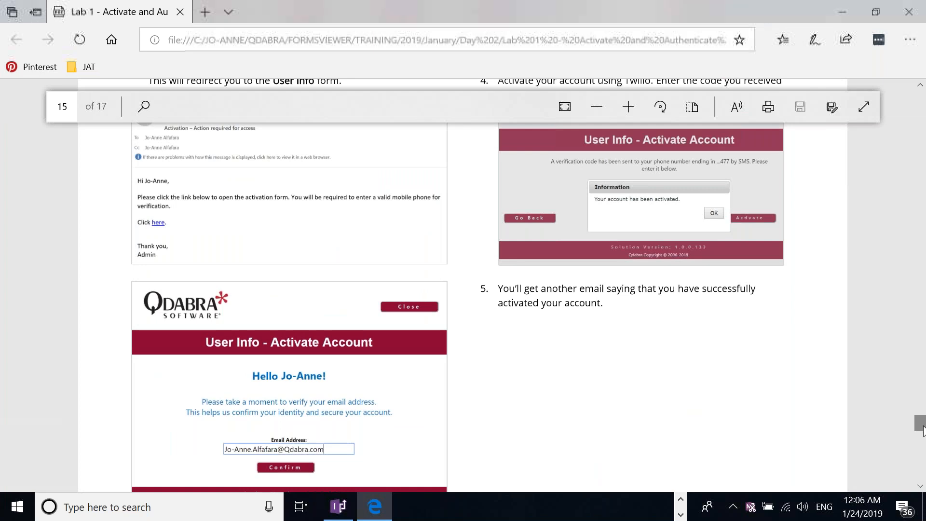
pyautogui.moveTo(922, 429); pyautogui.dragTo(925, 130)
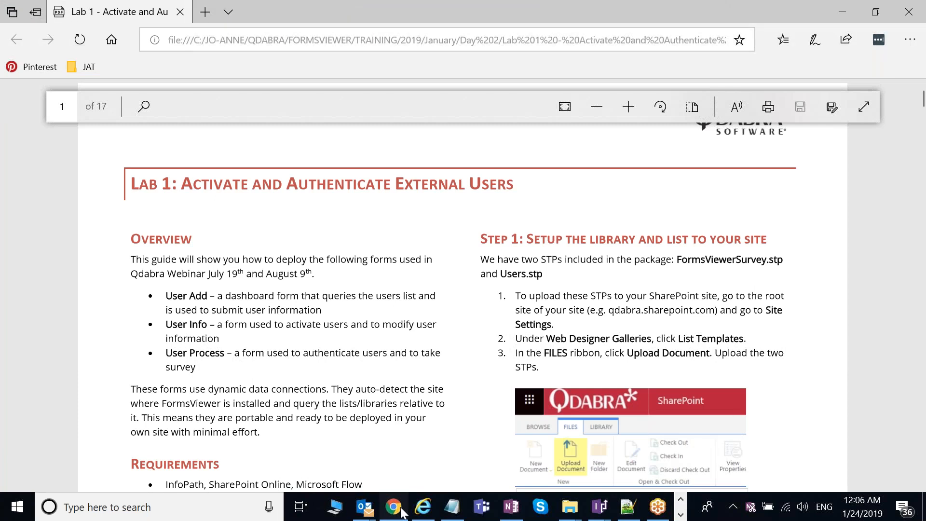
# Step: Return to the User Activation Notifications flow and bring the Send Email body into view
pyautogui.click(394, 507)
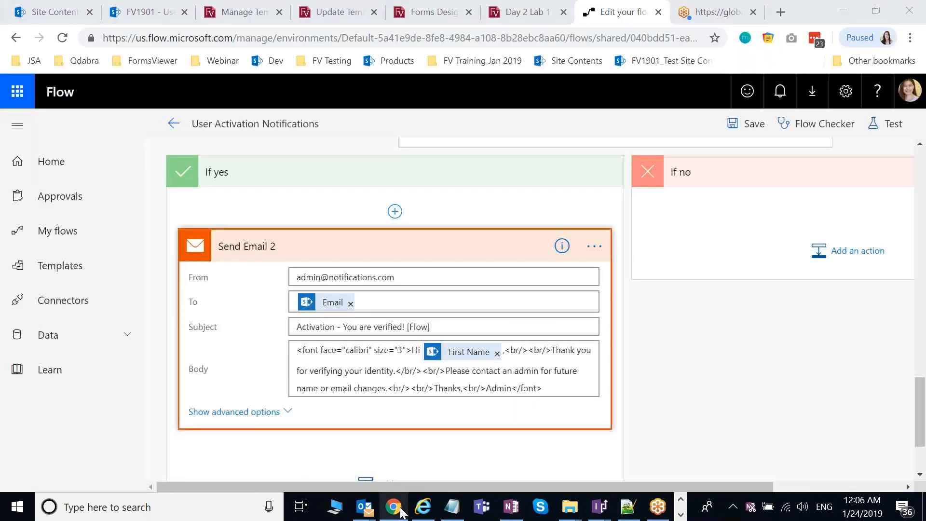
pyautogui.scroll(15, 746, 341)
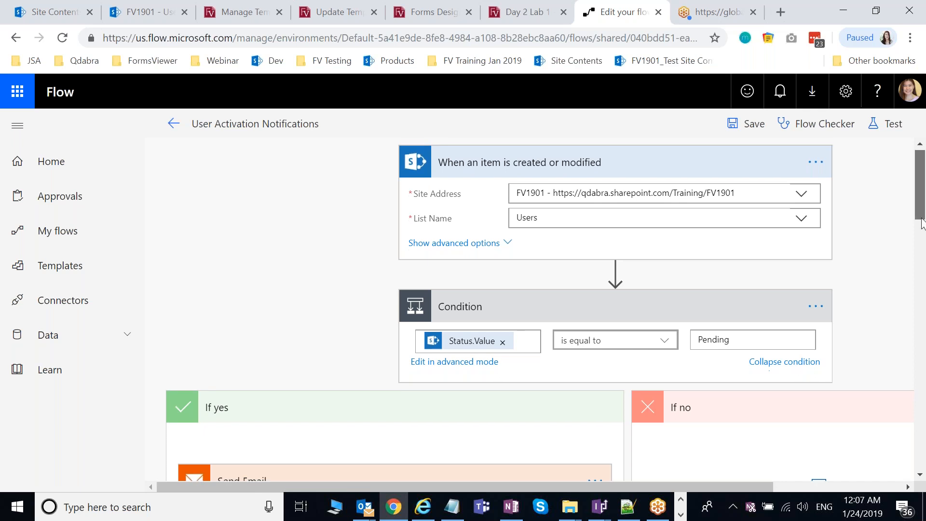
pyautogui.scroll(-3, 922, 258)
pyautogui.scroll(-3, 922, 258)
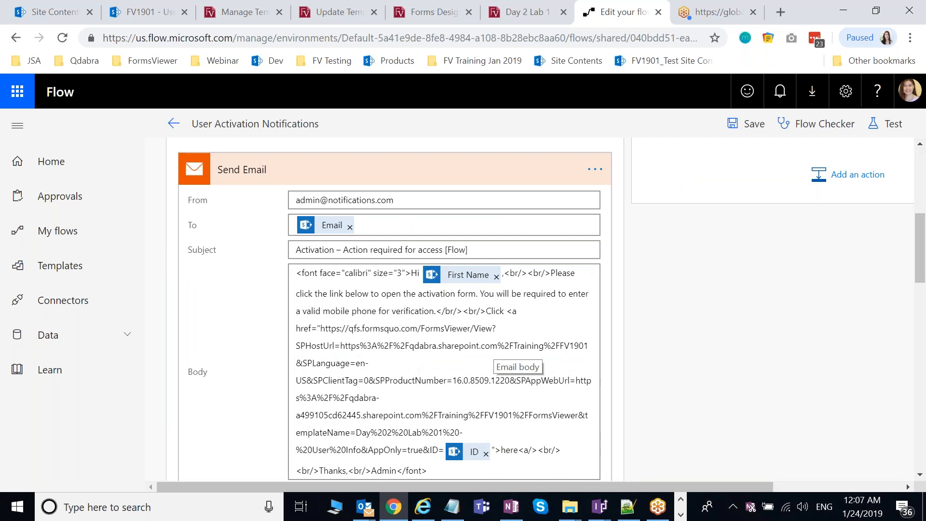
pyautogui.scroll(-1, 637, 355)
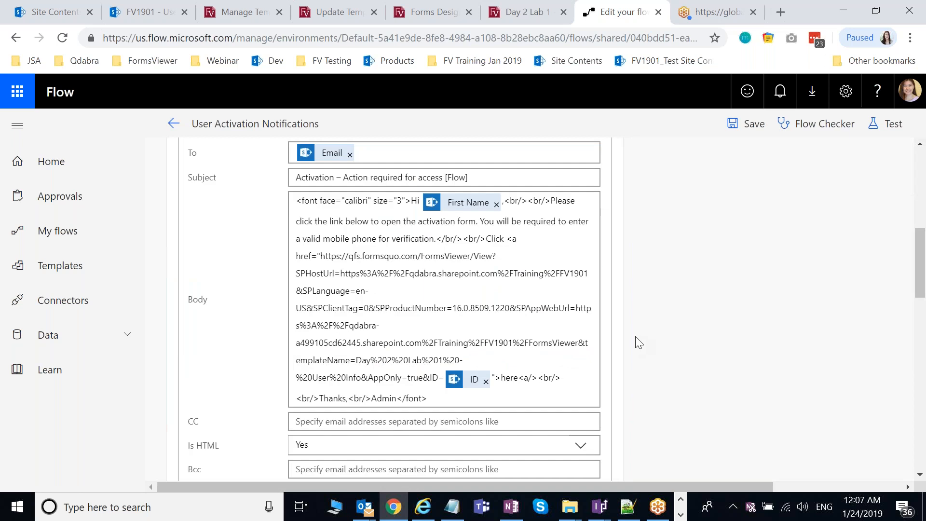
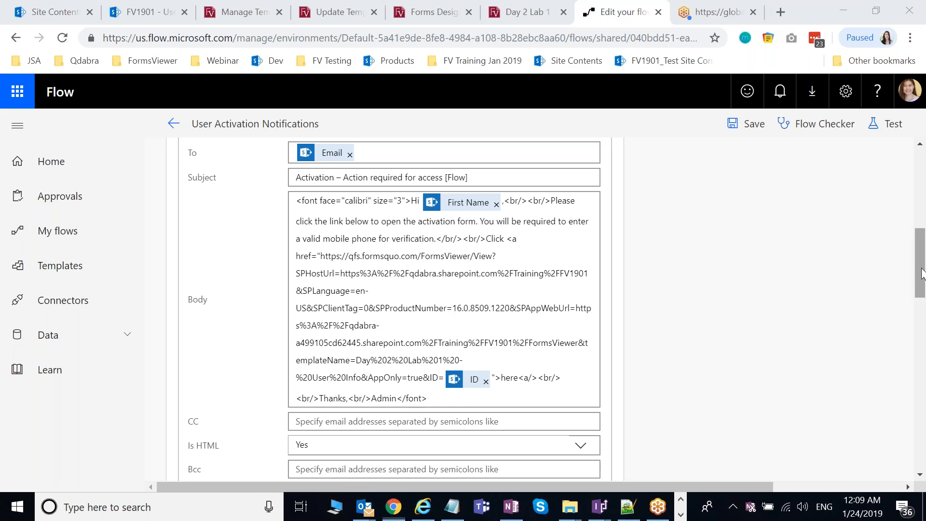
# Step: Return to the Forms Designer, then switch to the Day 2 Lab 1 - User Add form page
pyautogui.scroll(9, 871, 235)
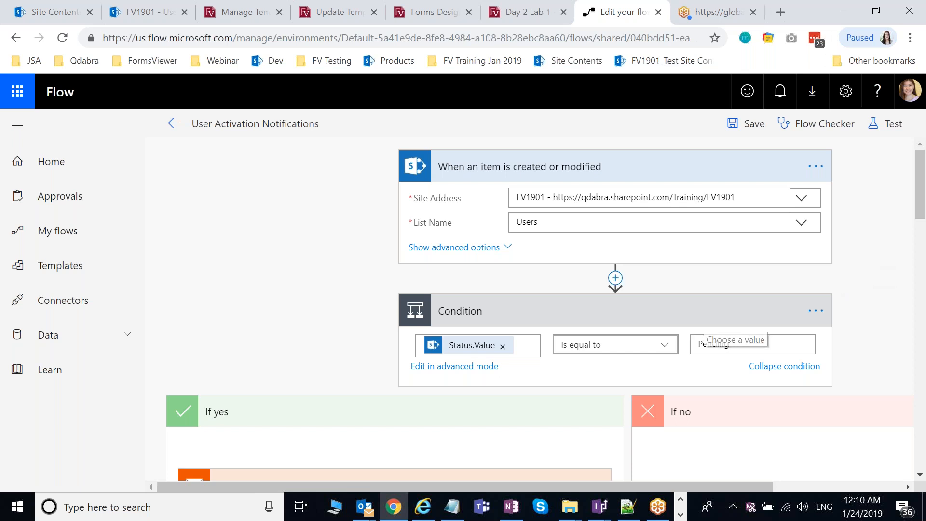
pyautogui.click(435, 12)
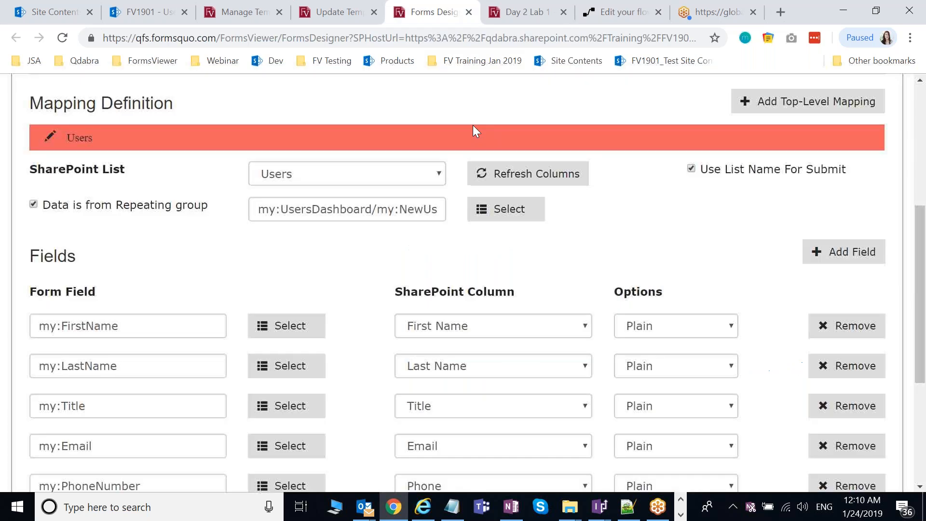
pyautogui.scroll(4, 473, 125)
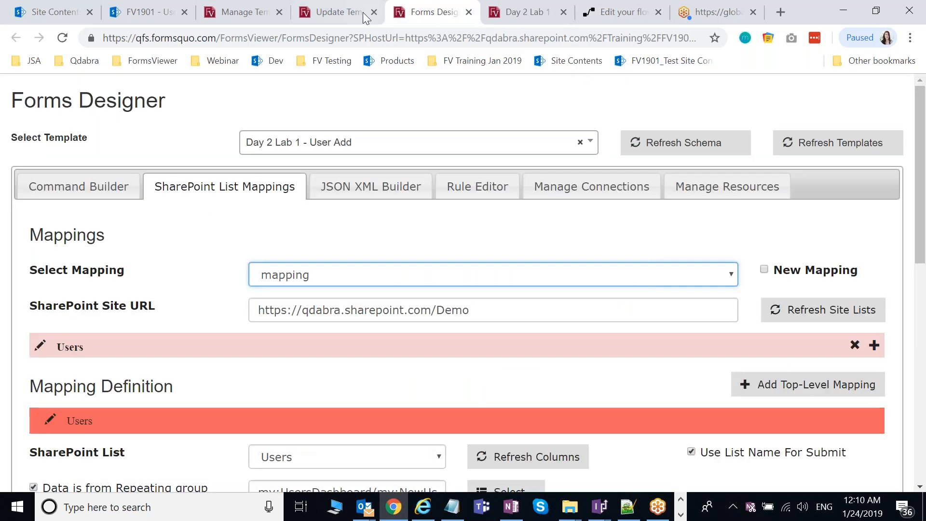
pyautogui.click(363, 13)
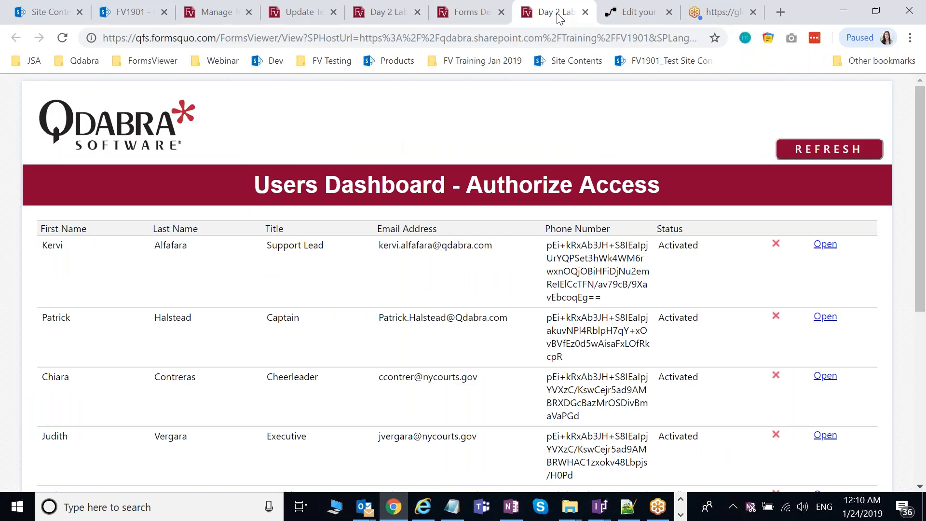
# Step: Reload the Users Dashboard to pick up the updated Activated and Pending statuses
pyautogui.scroll(-4, 457, 241)
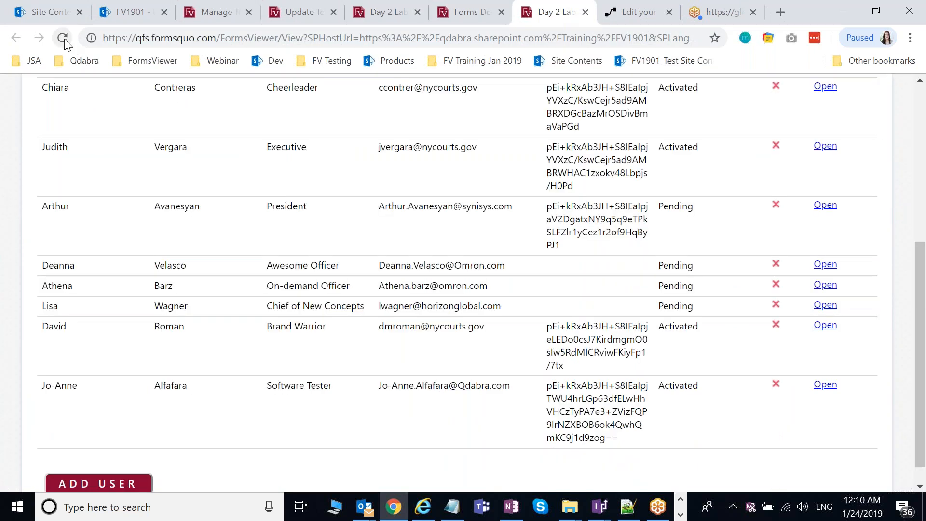
pyautogui.click(64, 40)
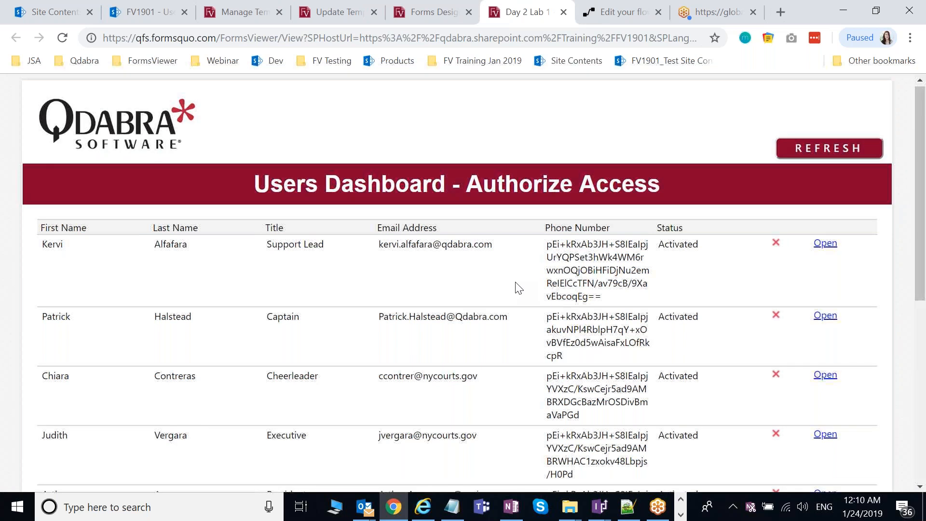
pyautogui.scroll(-5, 518, 288)
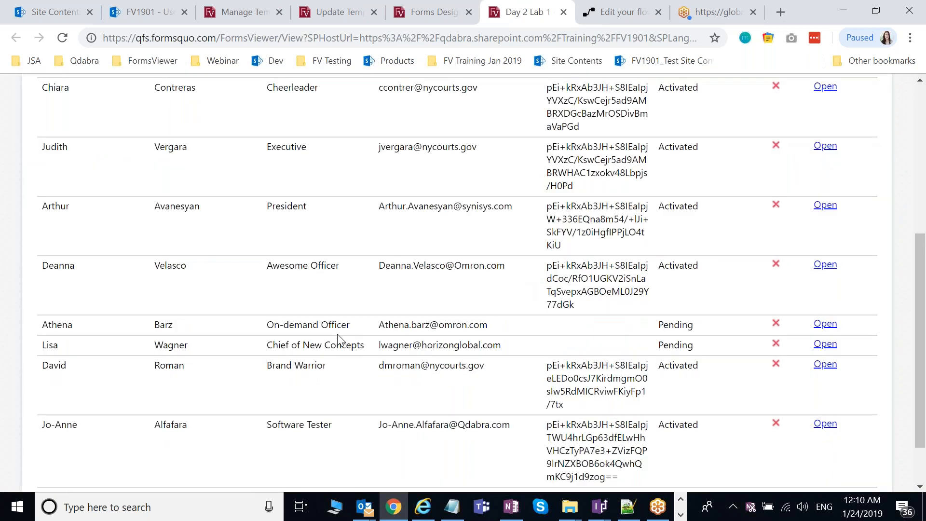
pyautogui.scroll(-2, 689, 349)
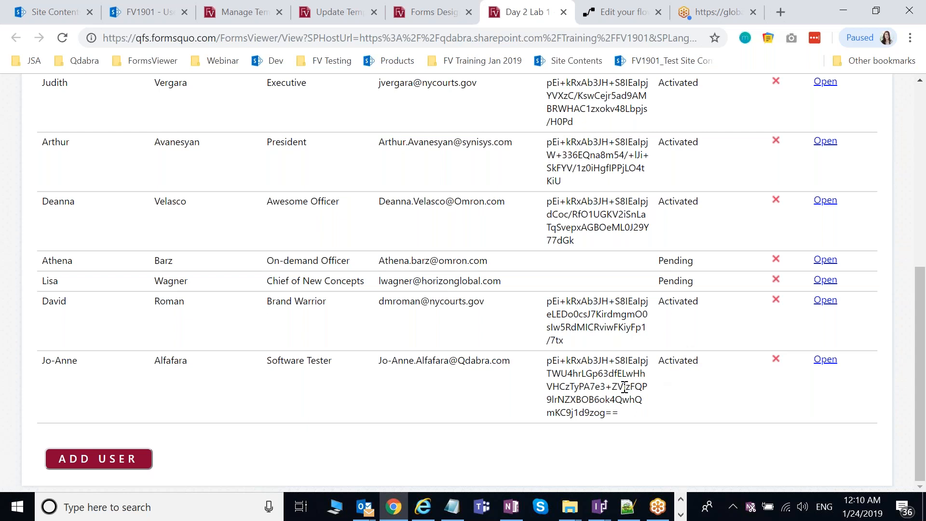
pyautogui.scroll(1, 625, 387)
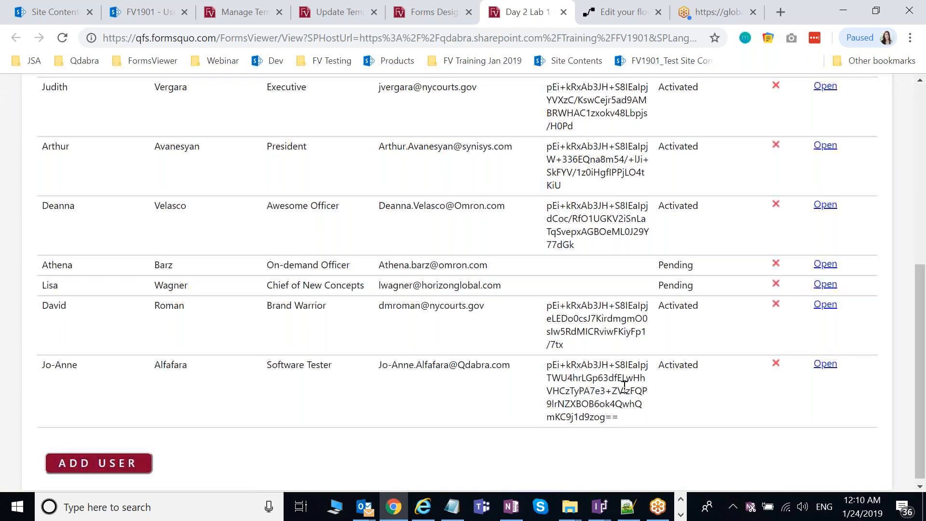
pyautogui.scroll(3, 625, 388)
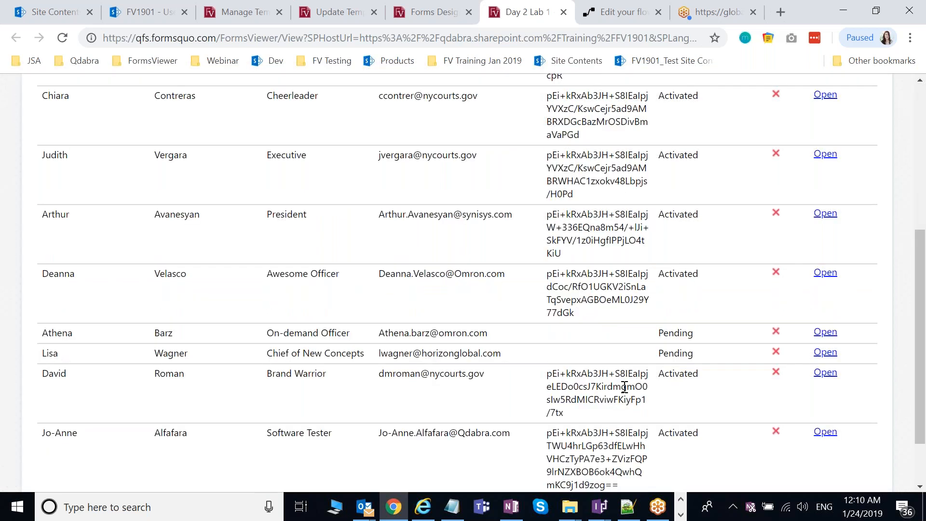
pyautogui.scroll(3, 625, 388)
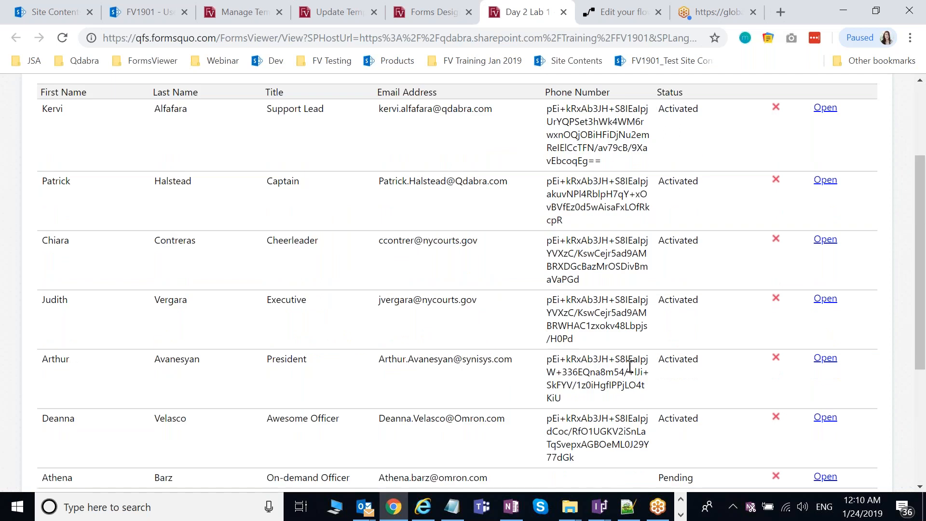
pyautogui.scroll(-1, 630, 367)
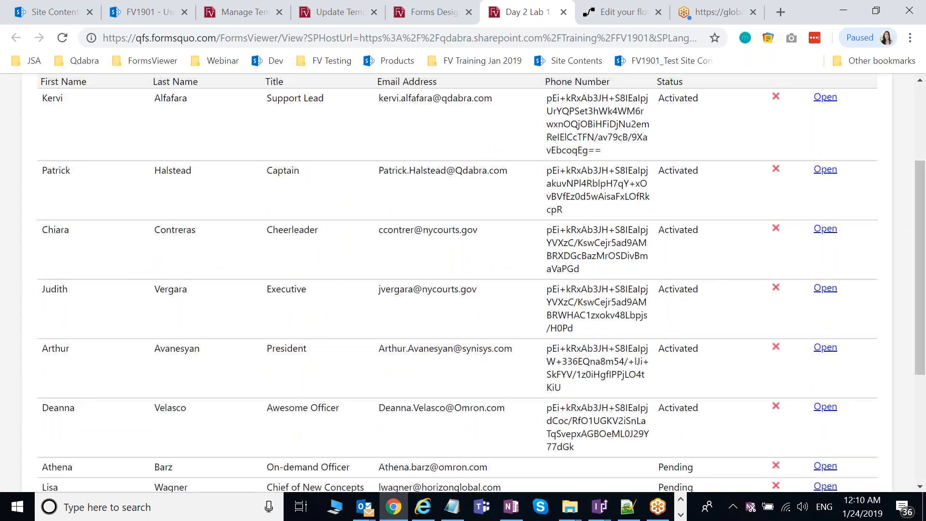
pyautogui.scroll(-3, 618, 397)
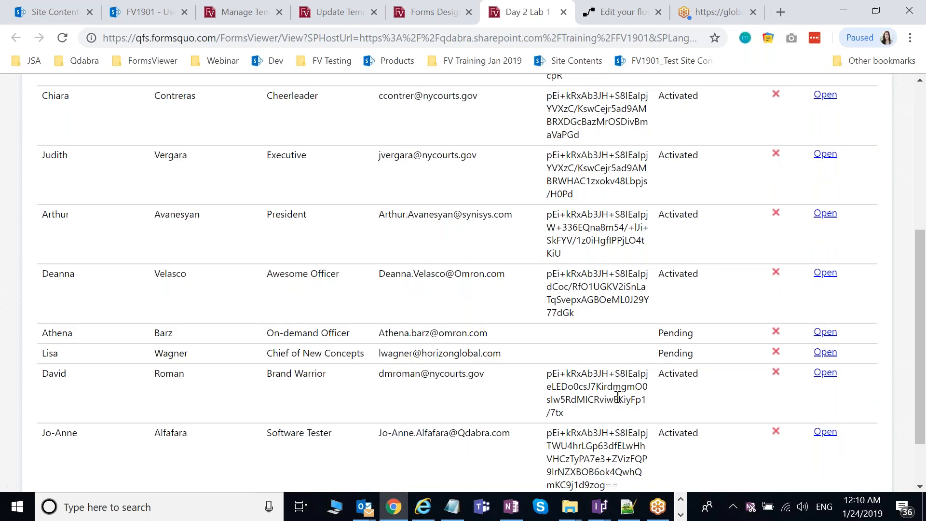
pyautogui.scroll(1, 618, 397)
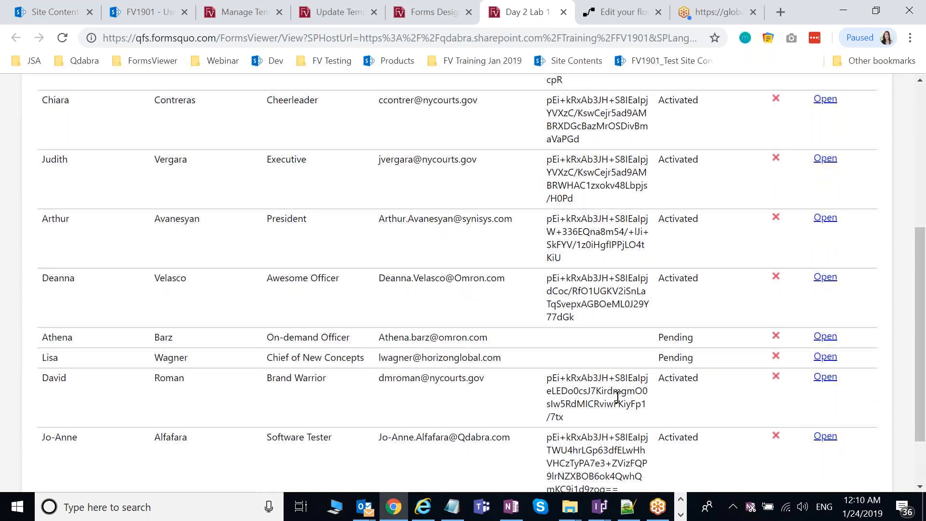
pyautogui.scroll(6, 618, 397)
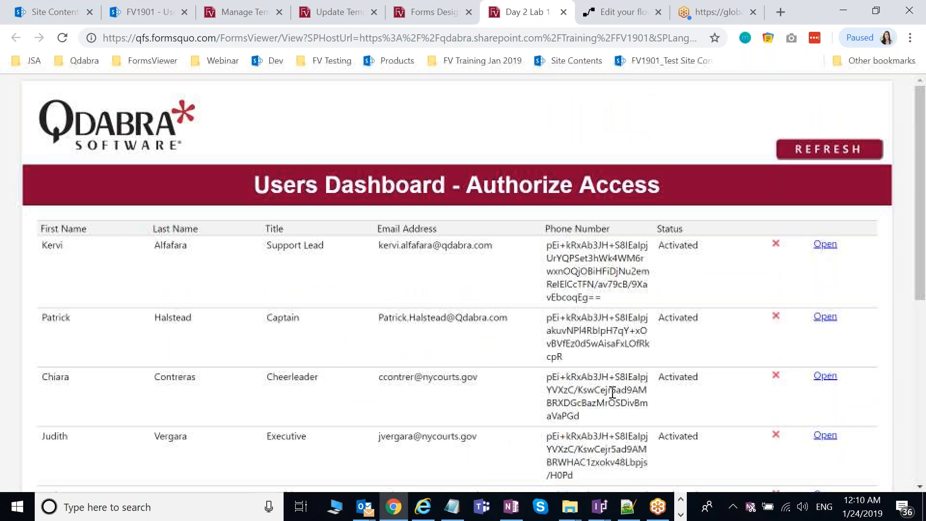
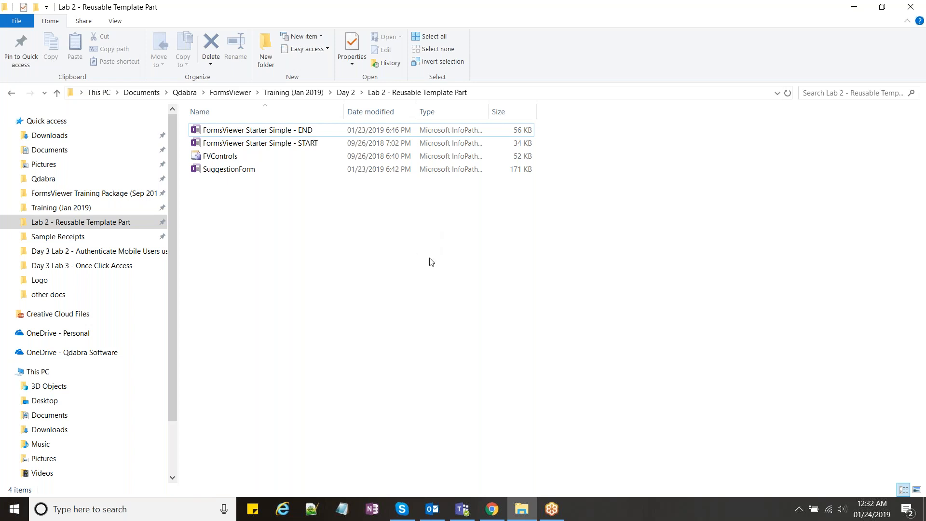
# Step: In Chrome, open a new form from the Day 2 Lab 2 - Reusable Template Part template
pyautogui.click(492, 509)
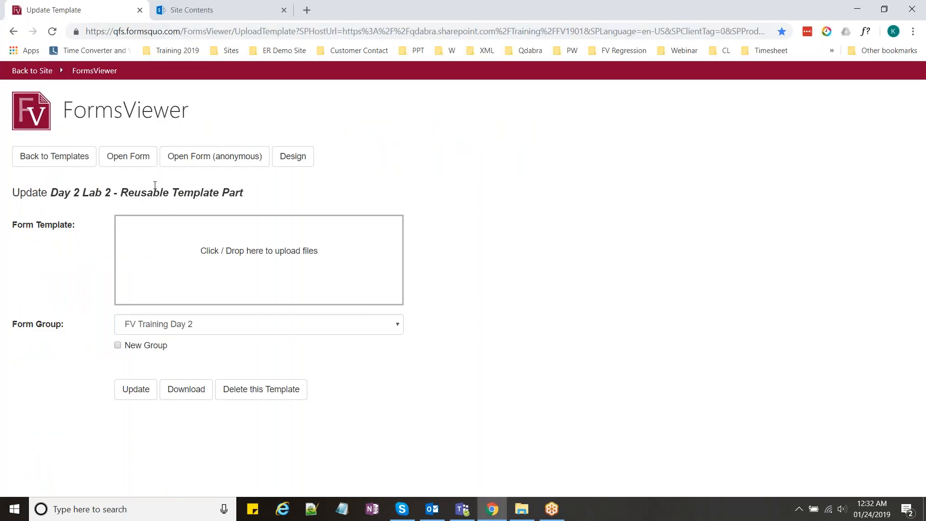
pyautogui.click(128, 155)
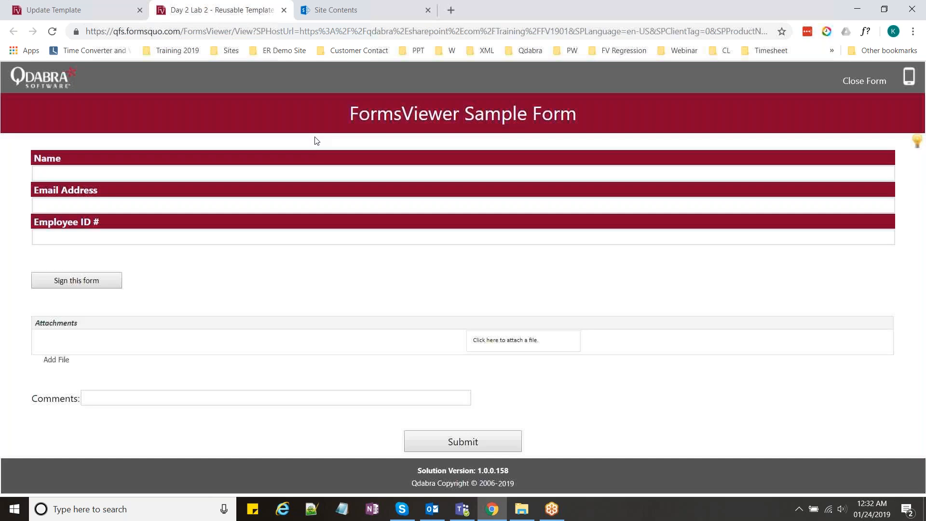
pyautogui.tripleClick(416, 132)
pyautogui.click(426, 168)
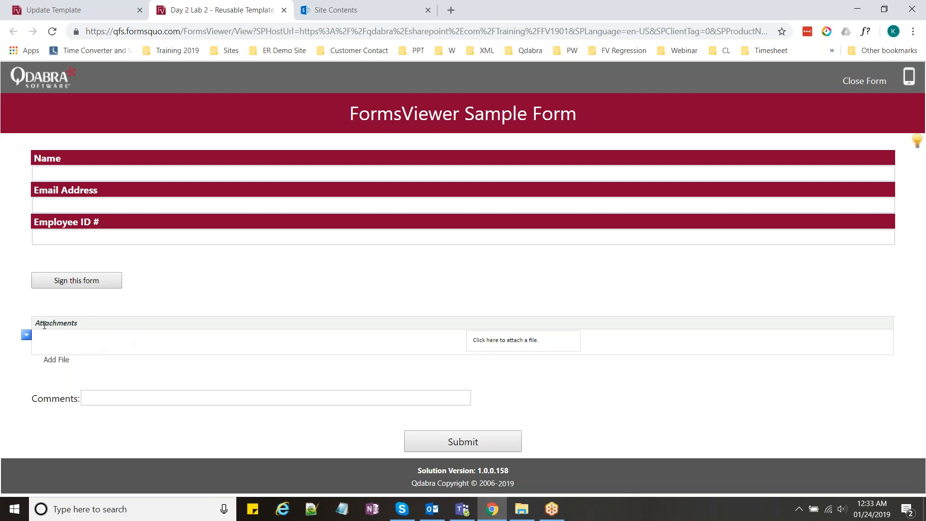
pyautogui.click(512, 340)
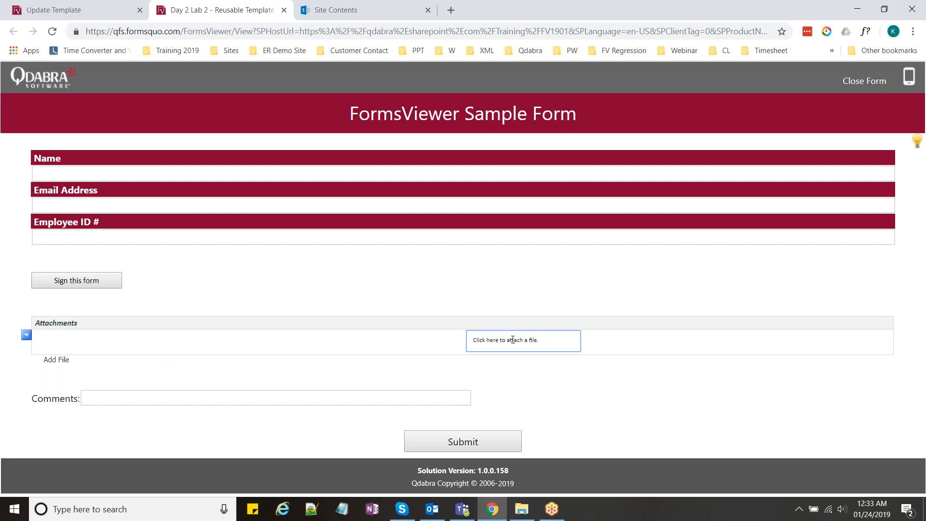
# Step: Attach Taxi Receipt.jpg to the form, then view it in the SharePoint Attachments library
pyautogui.click(513, 339)
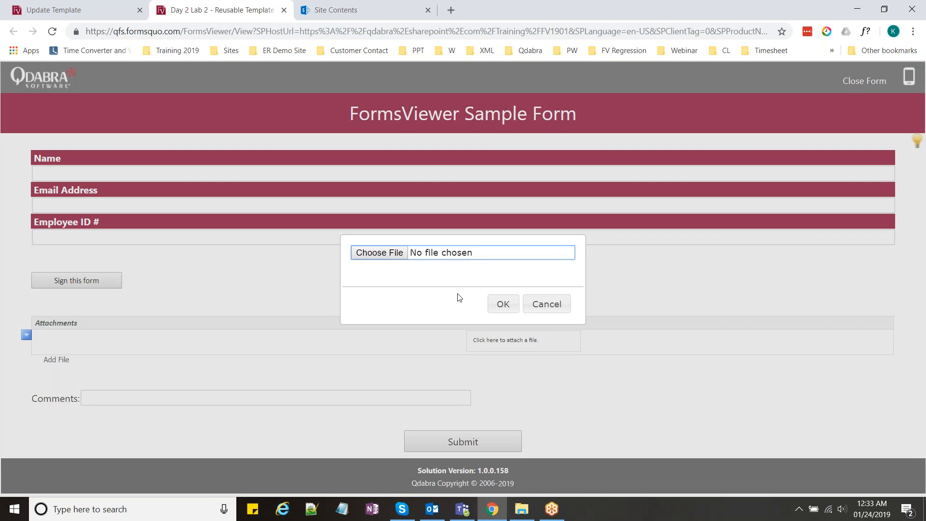
pyautogui.click(379, 253)
pyautogui.doubleClick(362, 164)
pyautogui.click(504, 304)
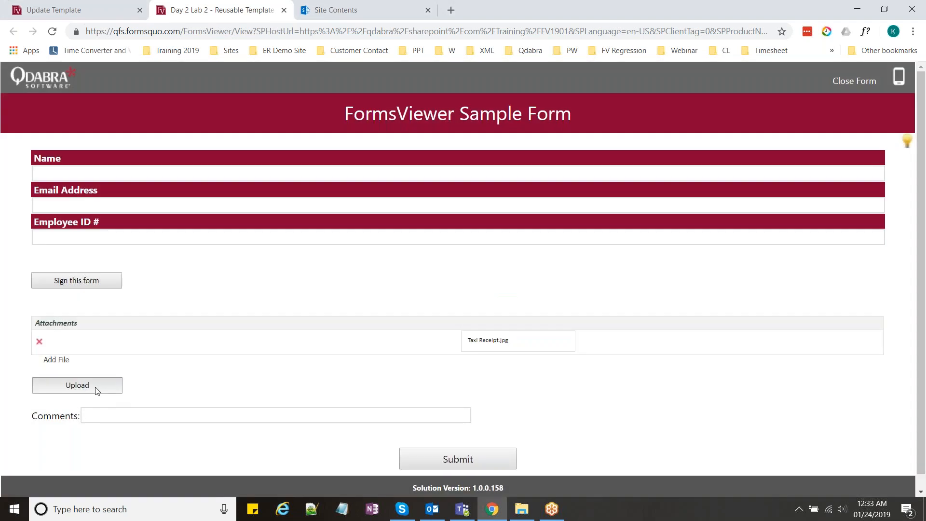
pyautogui.click(95, 388)
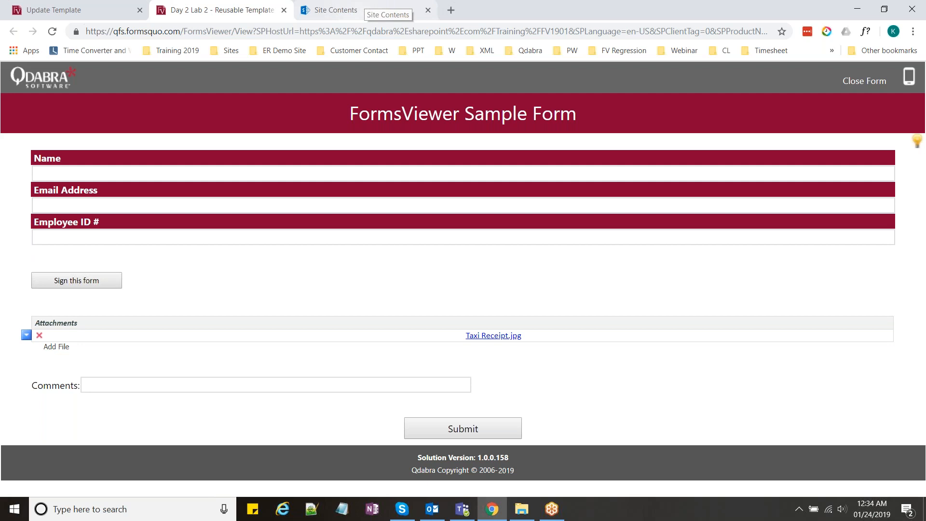
pyautogui.click(381, 10)
pyautogui.click(223, 265)
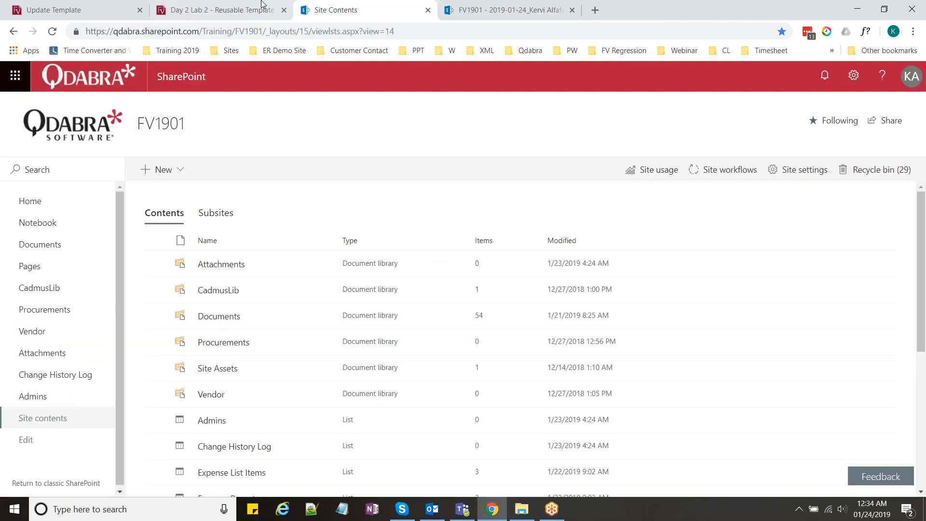
# Step: Delete the Taxi Receipt.jpg attachment and confirm the SharePoint Attachments folder is empty
pyautogui.click(236, 3)
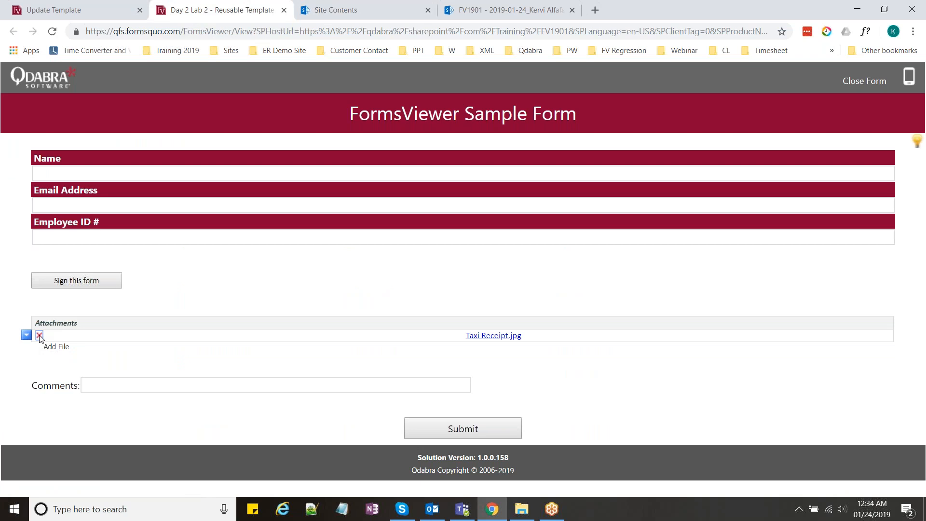
pyautogui.click(39, 335)
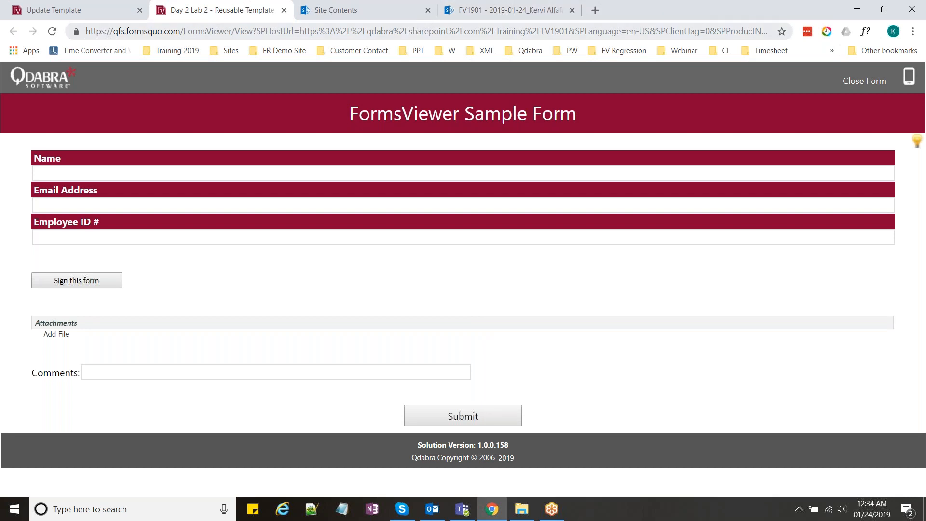
pyautogui.click(516, 13)
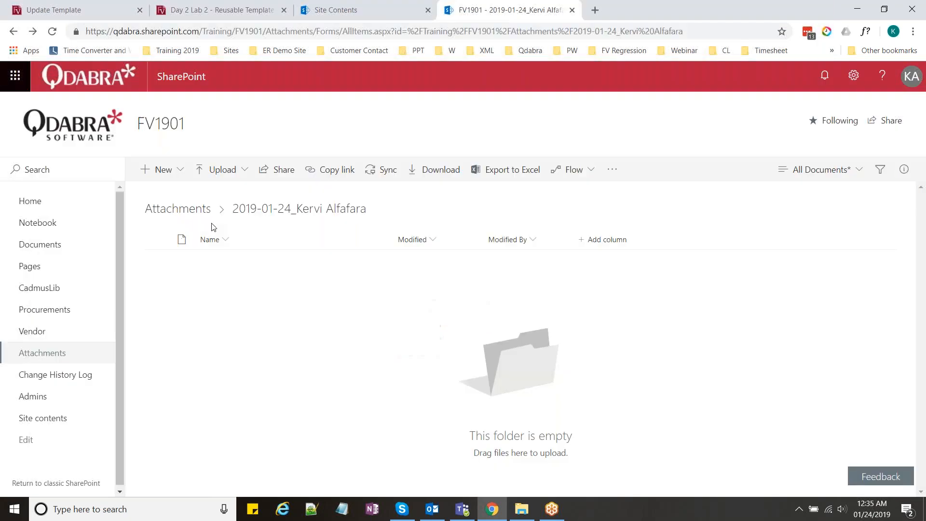
pyautogui.click(248, 5)
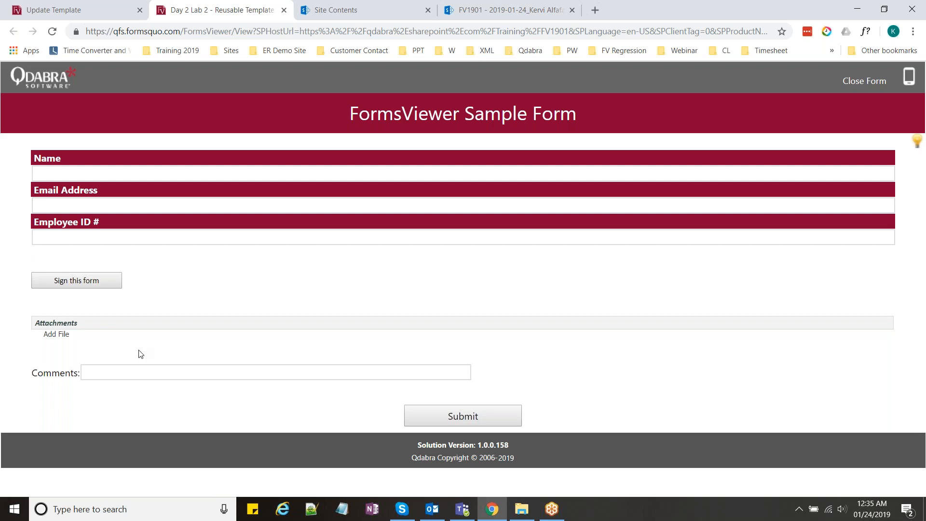
# Step: Enter the comment 'form looks good!' and attempt to submit the form
pyautogui.click(85, 375)
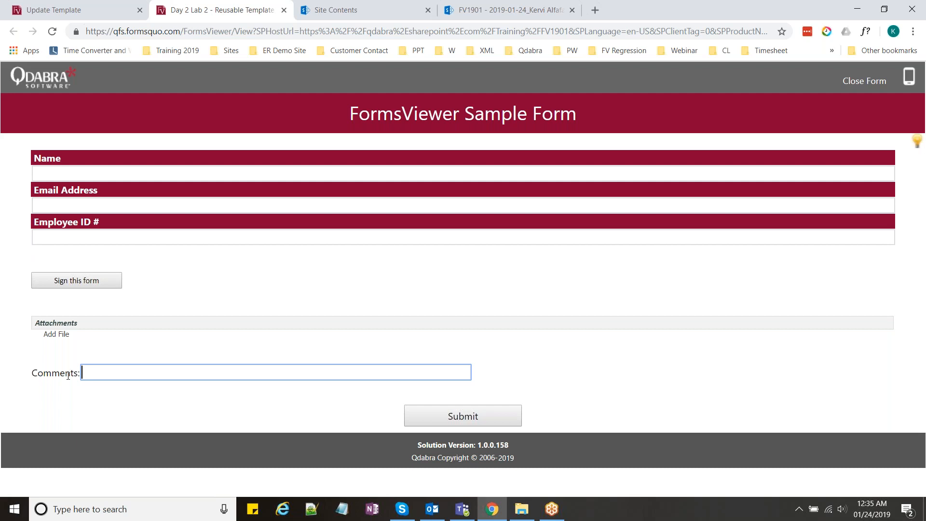
pyautogui.write('form looks good!')
pyautogui.click(472, 423)
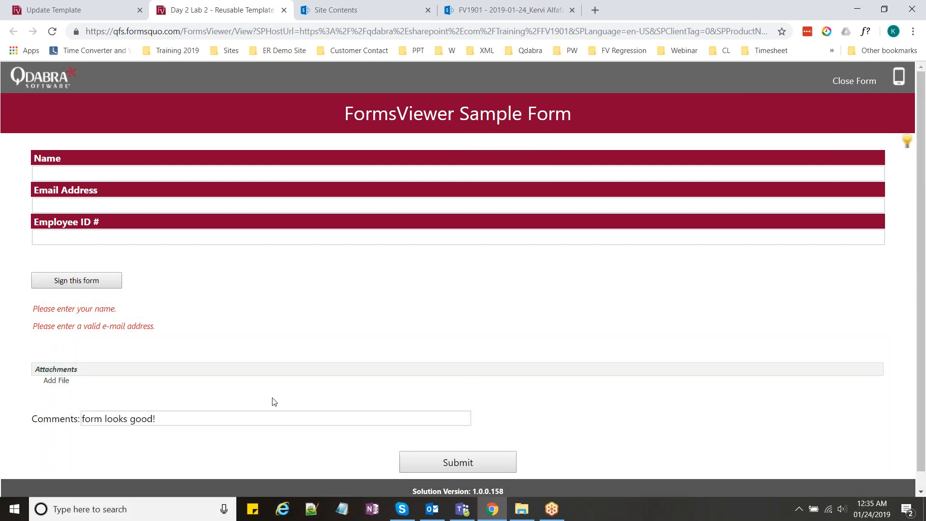
# Step: Fill in the user's name, e-mail address and employee ID, then submit the form
pyautogui.click(138, 180)
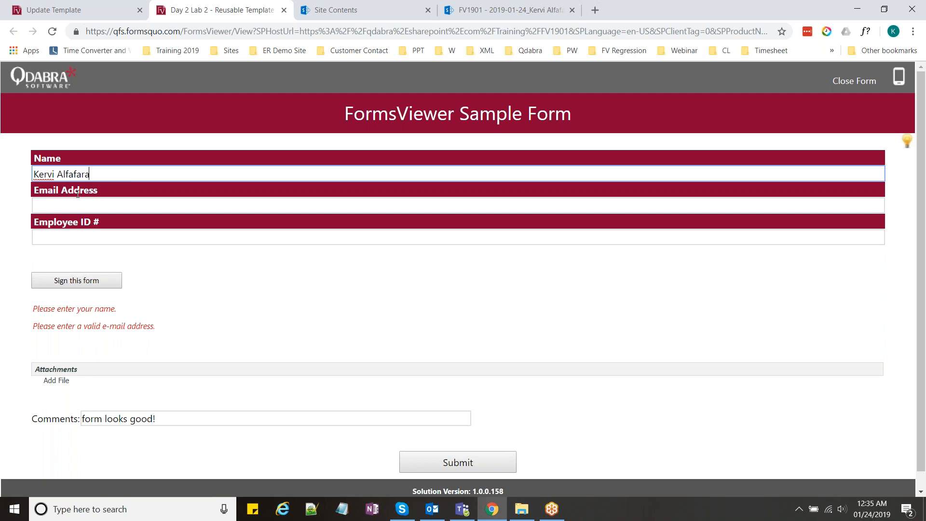
pyautogui.press('Tab')
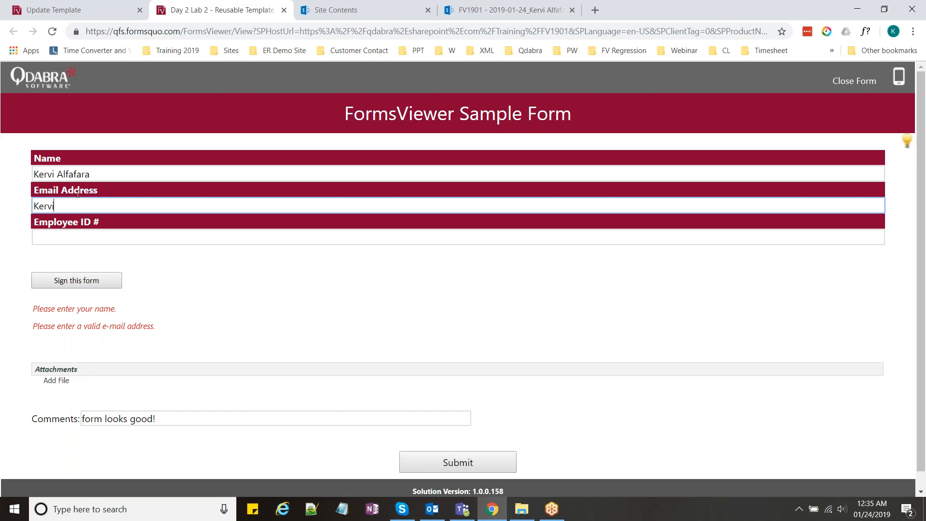
pyautogui.press('BackSpace')
pyautogui.press('BackSpace')
pyautogui.press('BackSpace')
pyautogui.press('Tab')
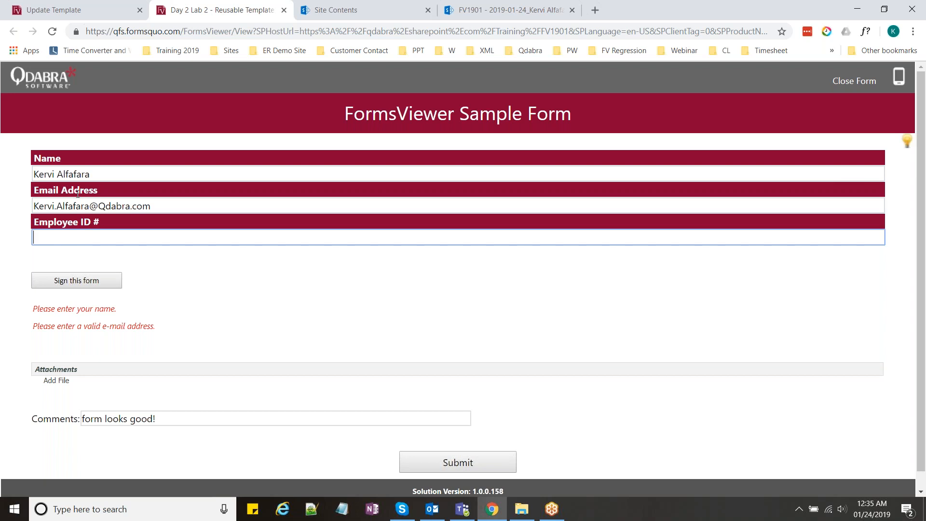
pyautogui.scroll(-1, 183, 238)
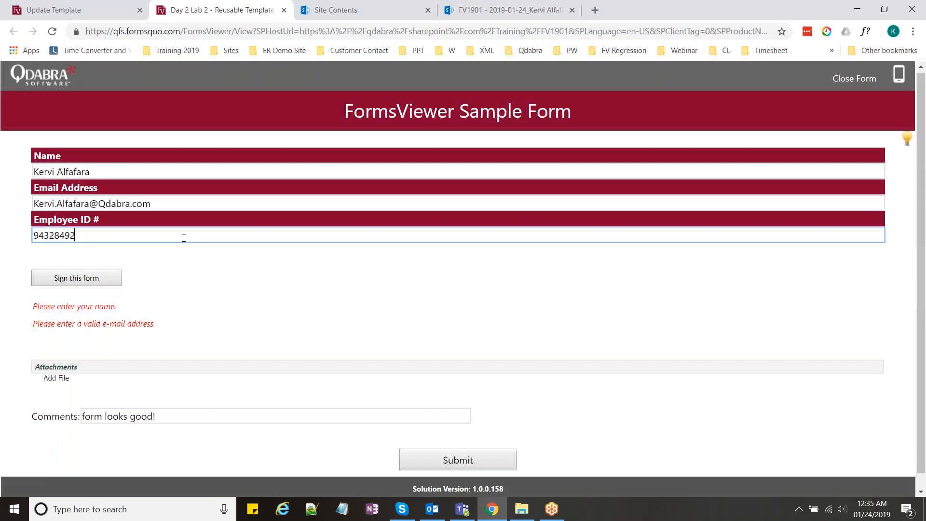
pyautogui.scroll(-1, 467, 444)
pyautogui.click(467, 444)
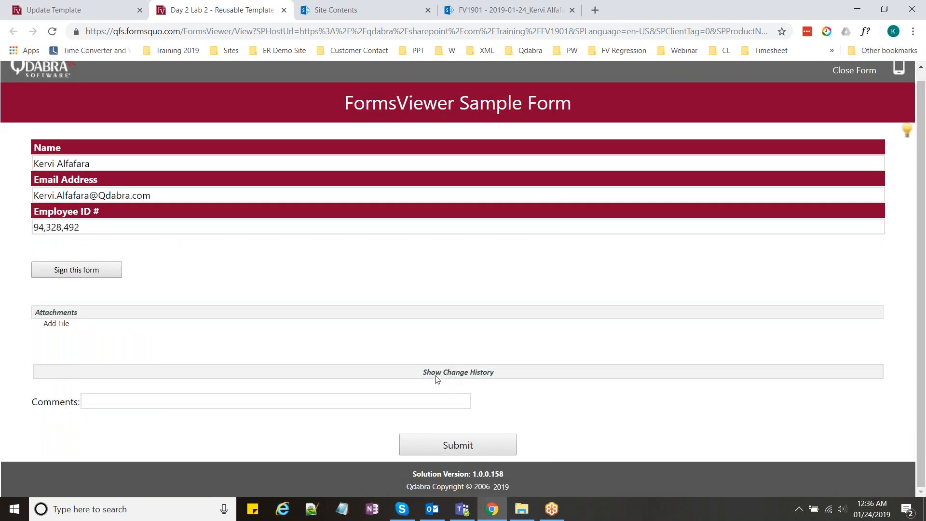
pyautogui.click(468, 376)
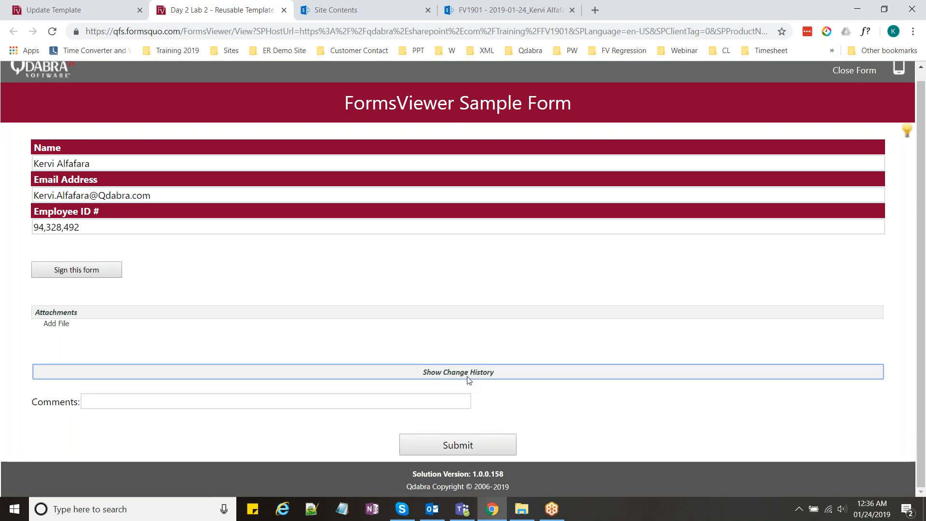
# Step: With change history shown, submit a second comment 'fdasfdaf'
pyautogui.click(467, 377)
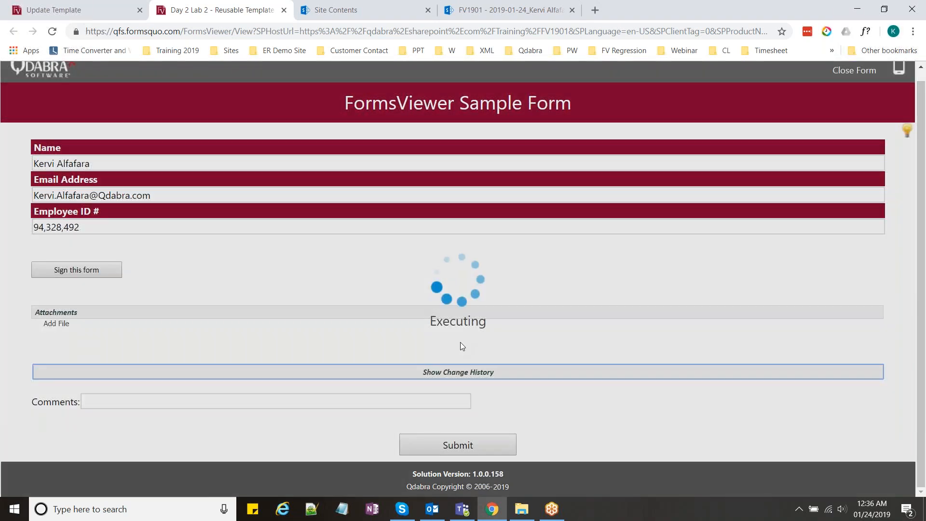
pyautogui.scroll(-1, 462, 346)
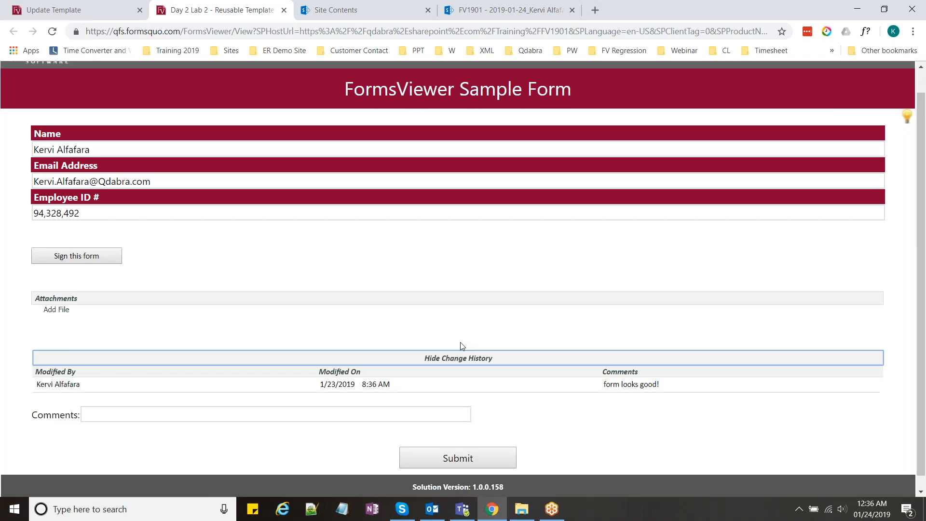
pyautogui.scroll(-1, 462, 345)
pyautogui.click(334, 400)
pyautogui.write('fdasfdaf')
pyautogui.click(496, 442)
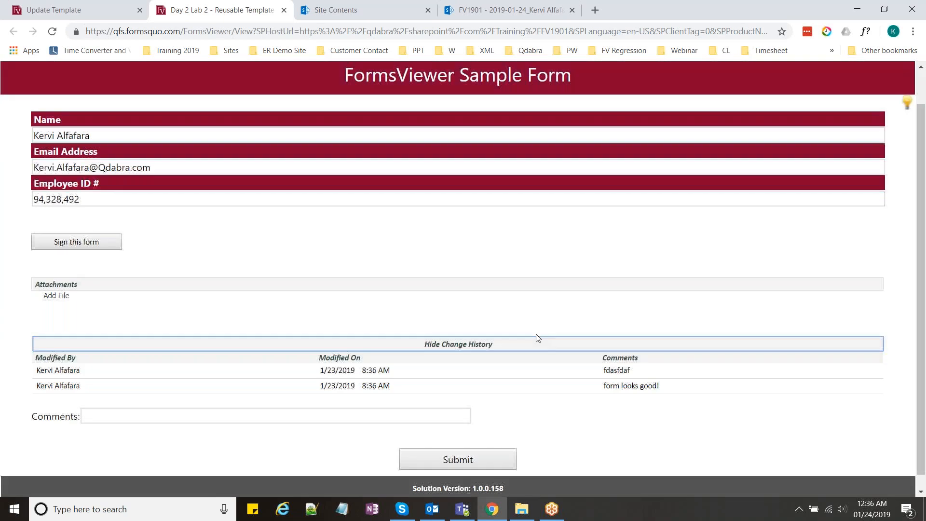
# Step: Test whether the history entries' comment and name fields are editable, then collapse the history
pyautogui.scroll(-1, 537, 334)
pyautogui.click(626, 356)
pyautogui.click(627, 356)
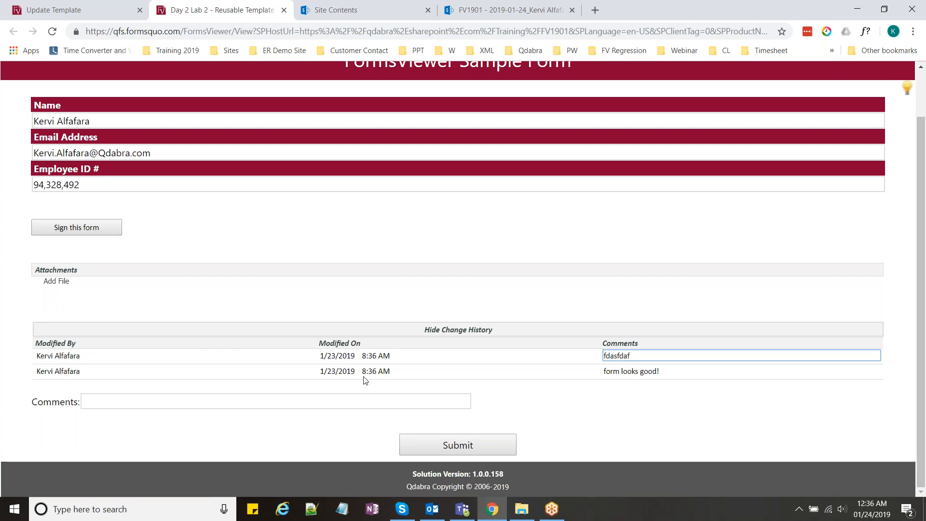
pyautogui.moveTo(83, 358)
pyautogui.mouseDown()
pyautogui.moveTo(40, 357)
pyautogui.moveTo(76, 360)
pyautogui.mouseUp()
pyautogui.click(70, 371)
pyautogui.doubleClick(67, 355)
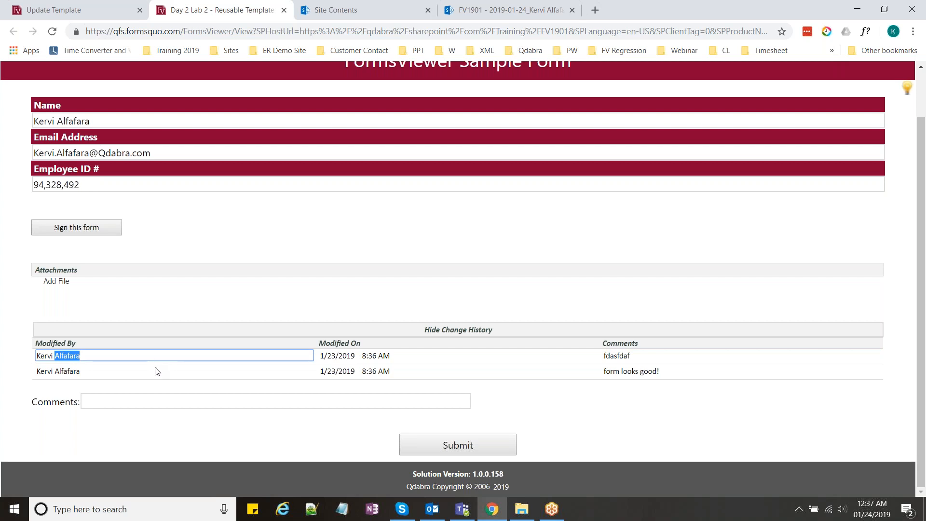
pyautogui.click(165, 397)
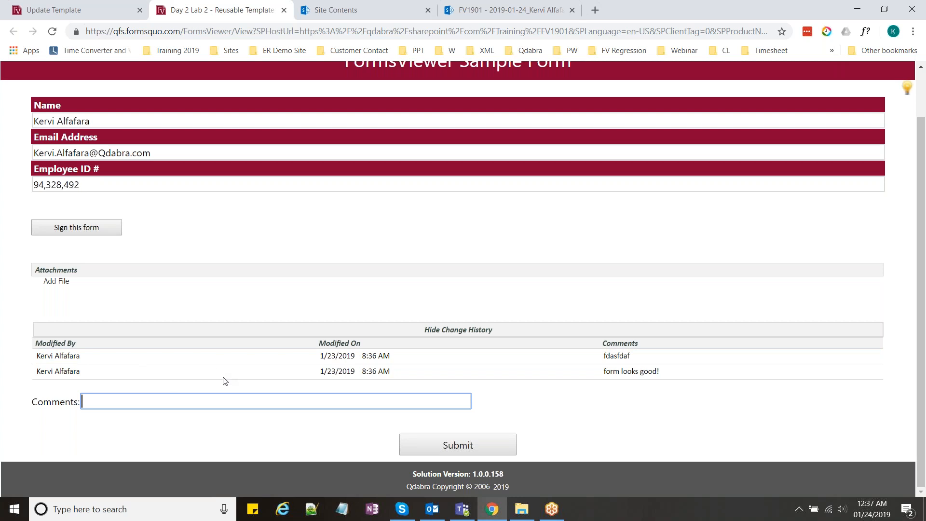
pyautogui.click(474, 331)
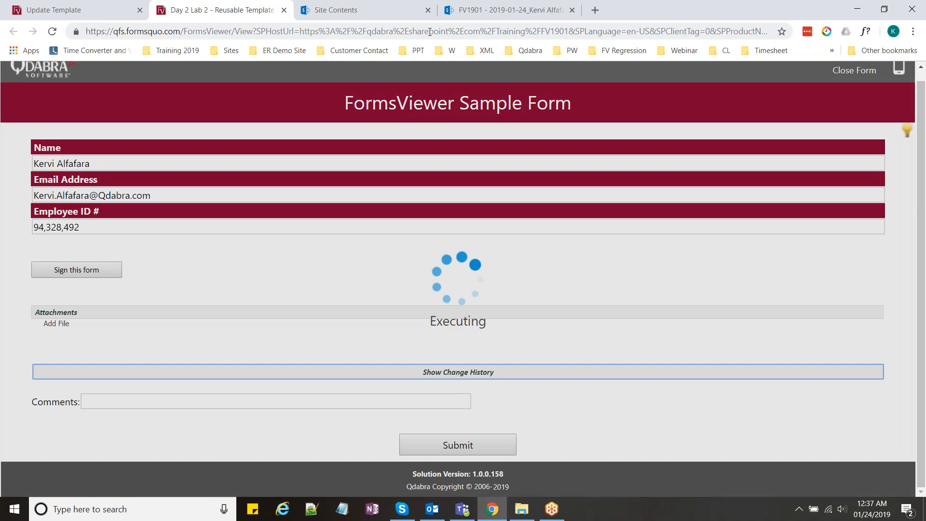
# Step: Open the Change History Log list from Site Contents to confirm both comments, then return
pyautogui.click(397, 7)
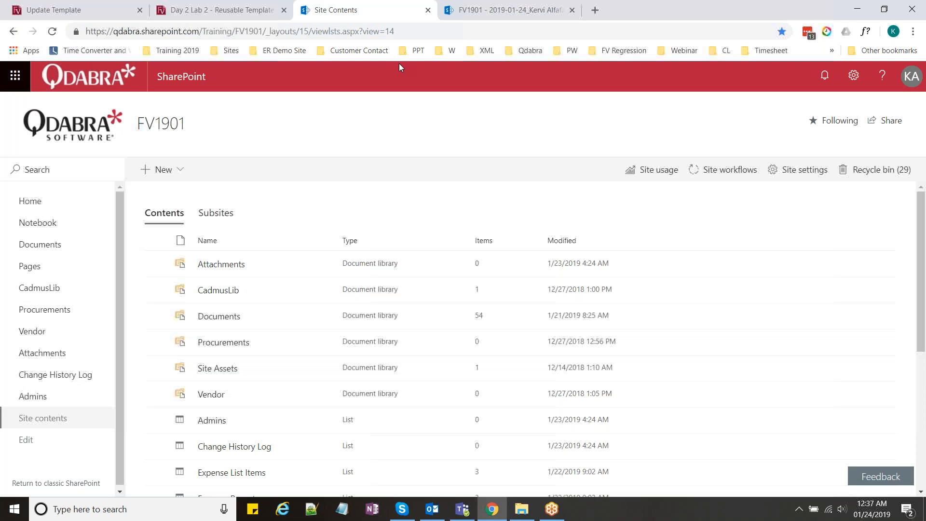
pyautogui.scroll(-3, 233, 335)
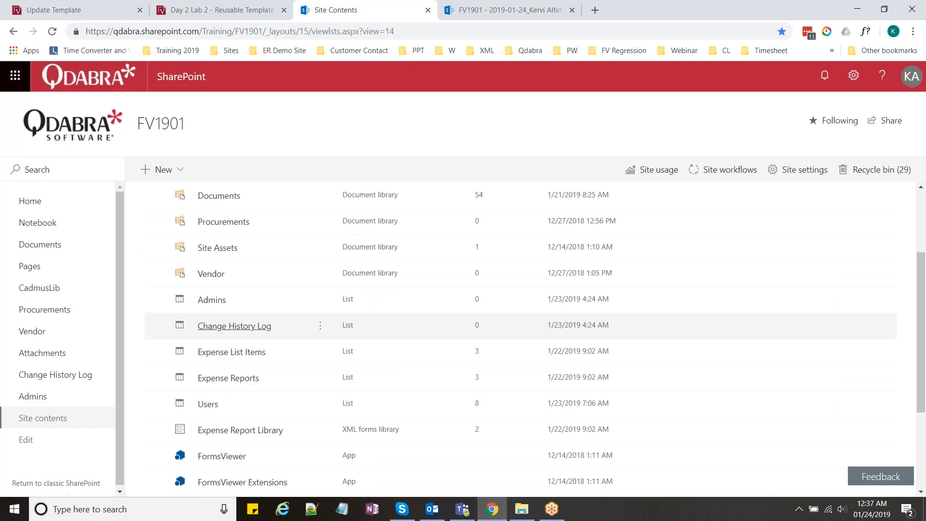
pyautogui.click(243, 333)
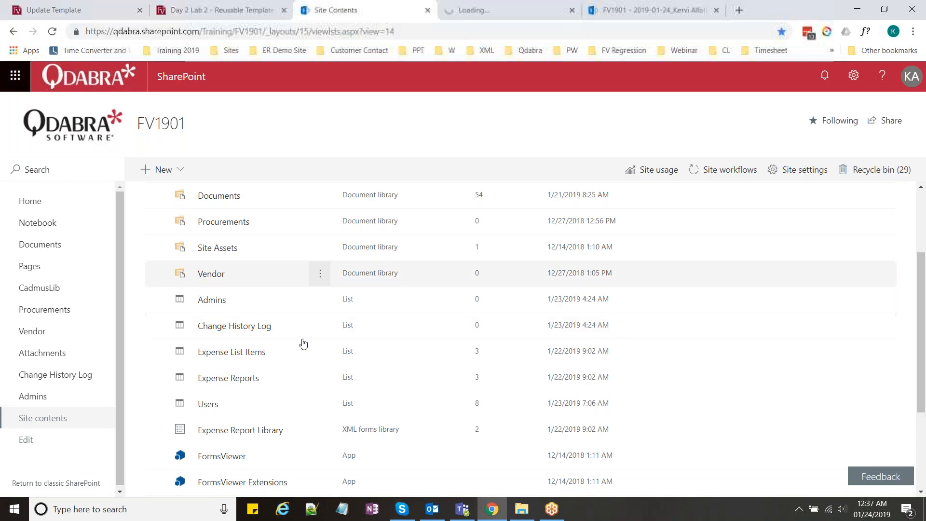
pyautogui.click(511, 7)
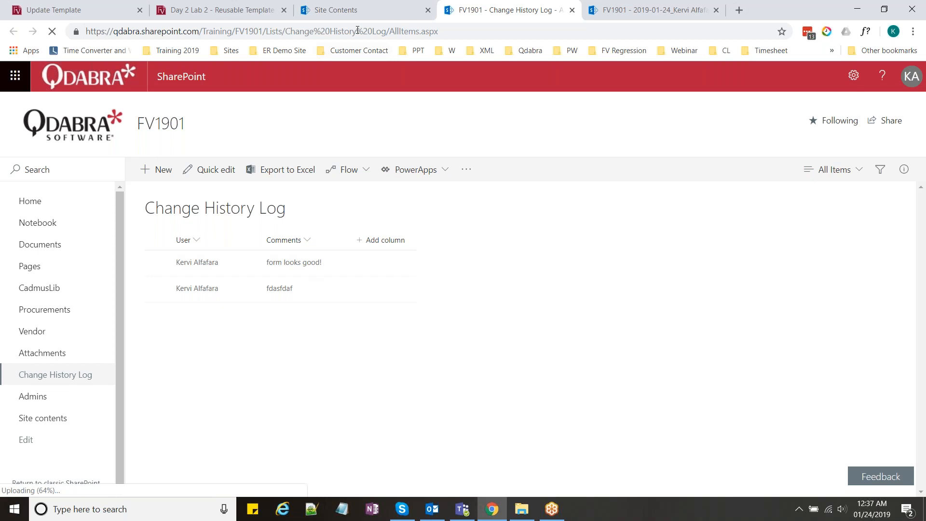
pyautogui.click(333, 10)
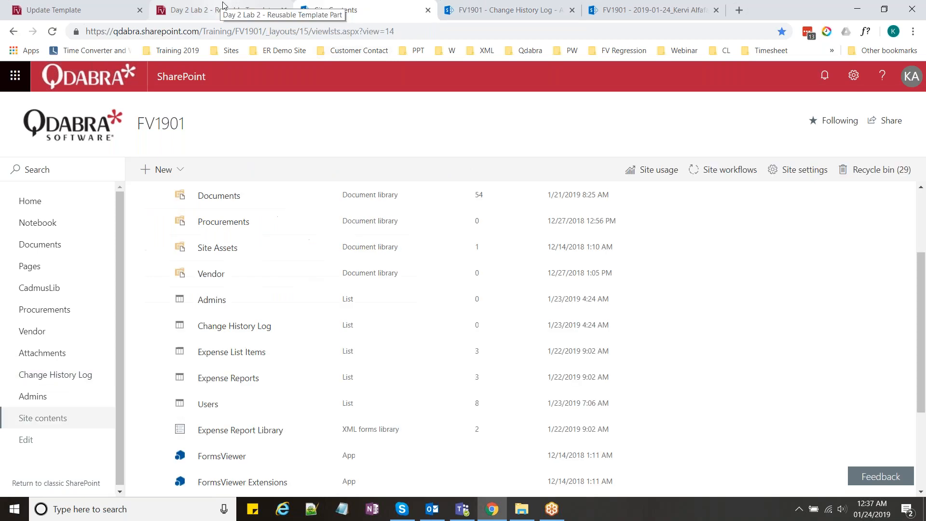
pyautogui.click(224, 7)
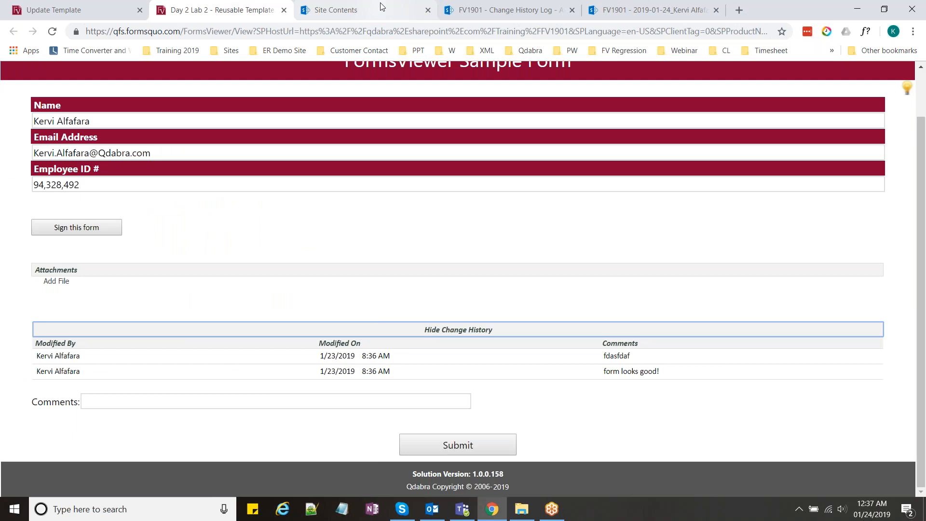
# Step: Create a new Admins list item titled with your surname and yourself as the Admin
pyautogui.click(335, 5)
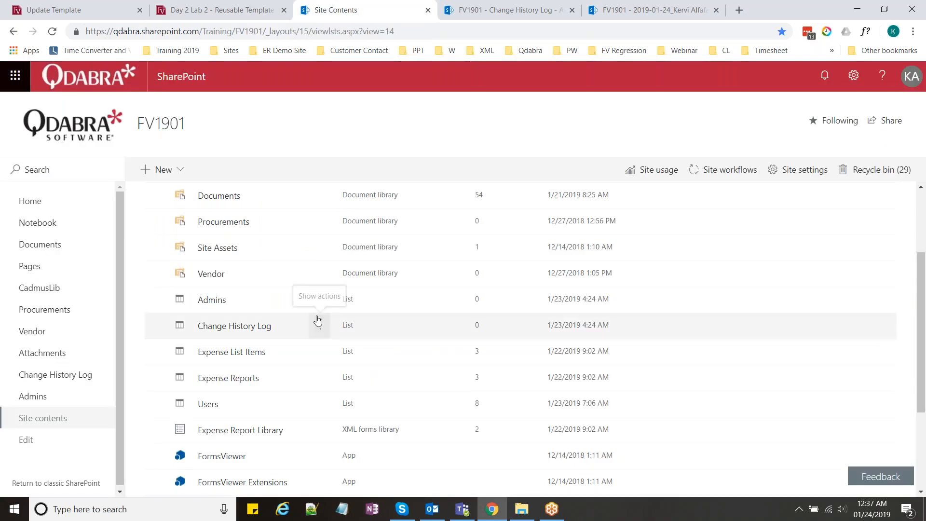
pyautogui.scroll(-1, 318, 321)
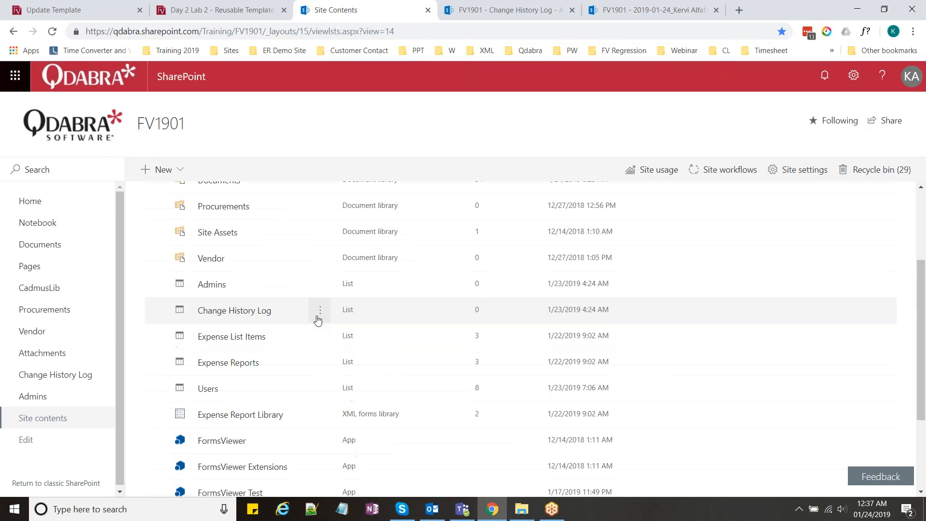
pyautogui.click(250, 239)
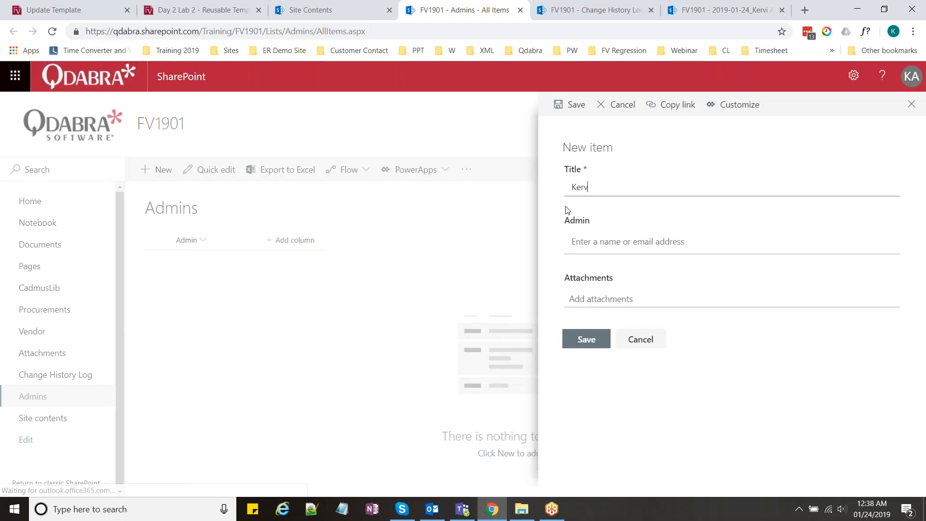
pyautogui.write('Alfafara')
pyautogui.click(587, 256)
pyautogui.write('Kervi')
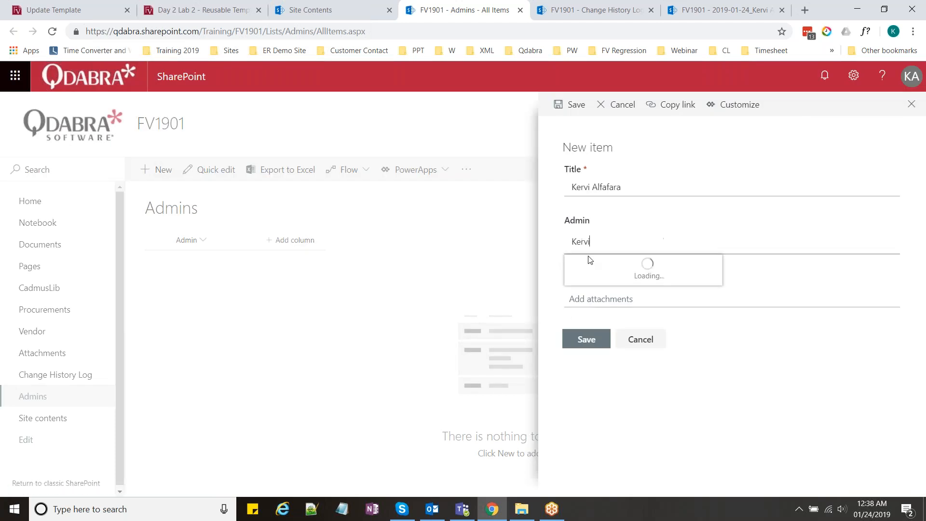
pyautogui.click(626, 269)
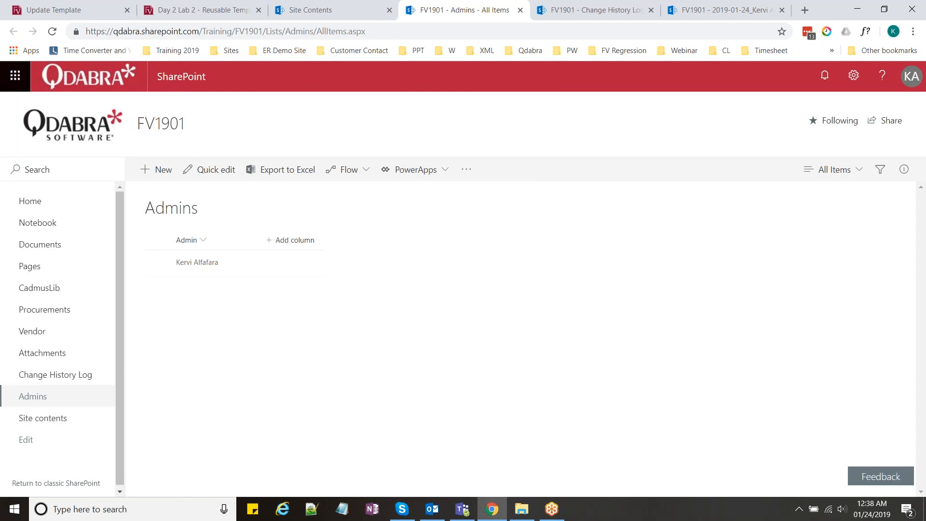
pyautogui.click(319, 10)
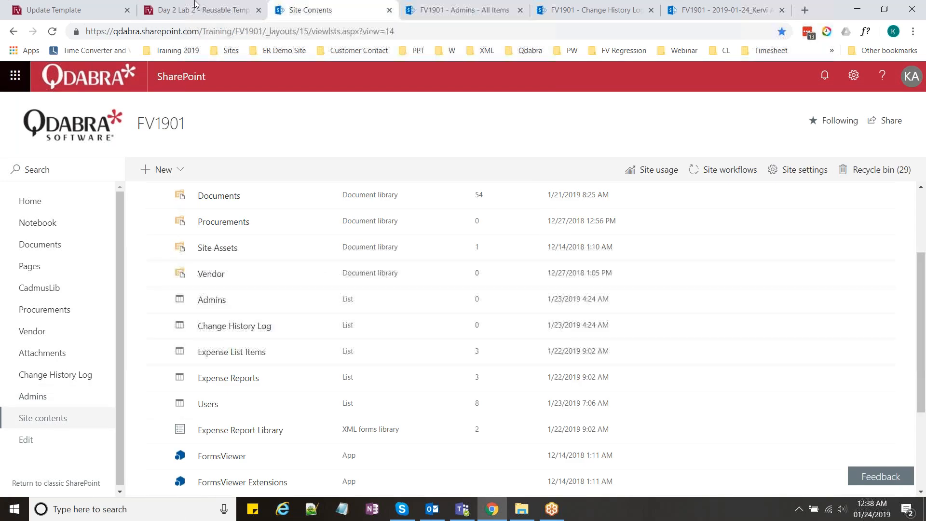
# Step: Expand the Show Admin Controls section on the Sample Form
pyautogui.click(193, 10)
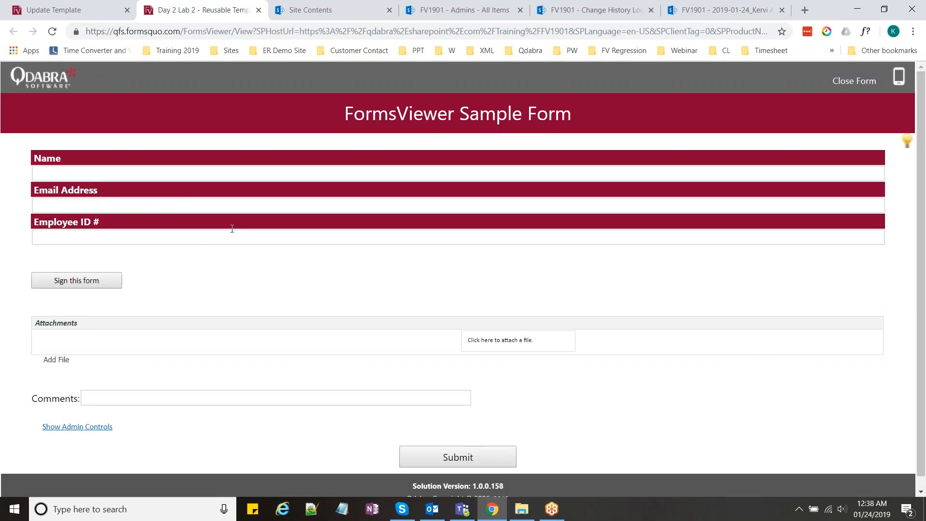
pyautogui.scroll(-1, 215, 299)
pyautogui.click(110, 412)
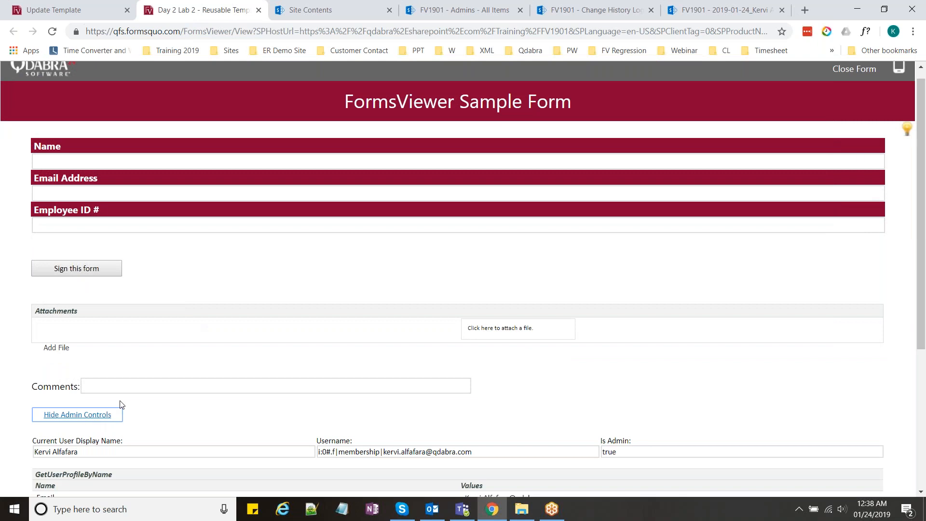
pyautogui.scroll(-1, 122, 405)
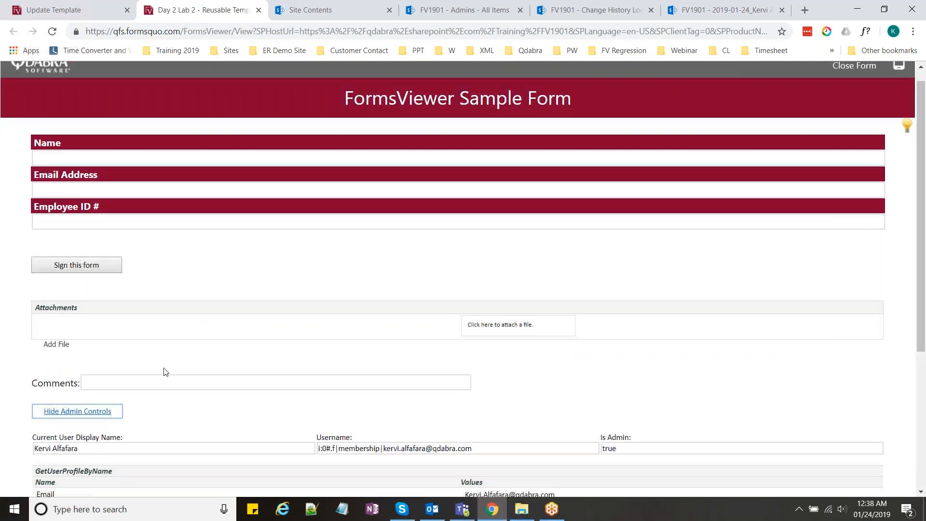
pyautogui.scroll(-2, 165, 372)
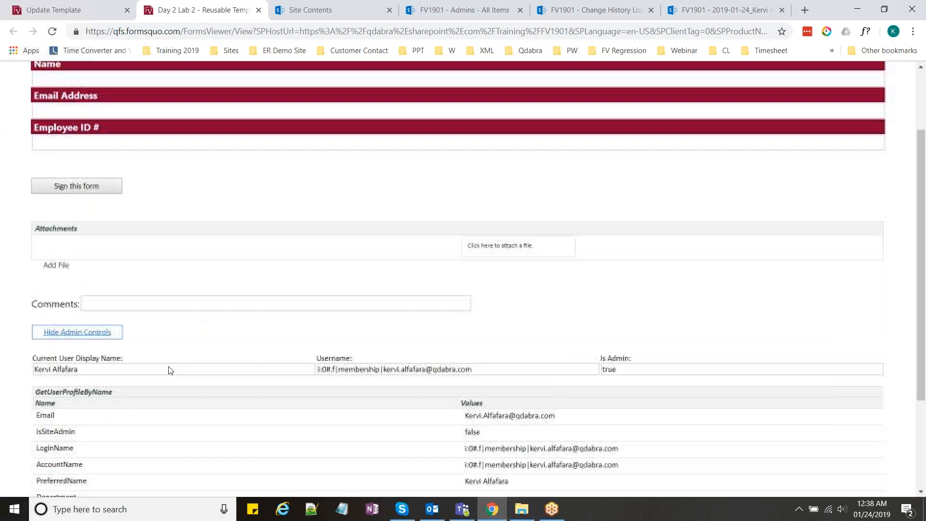
pyautogui.scroll(-2, 168, 370)
pyautogui.click(95, 237)
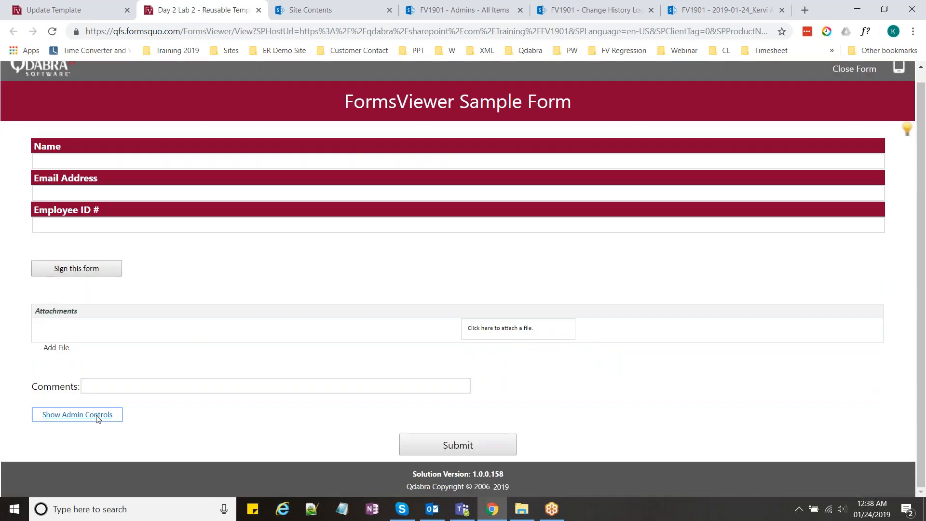
pyautogui.click(97, 416)
pyautogui.scroll(-4, 98, 420)
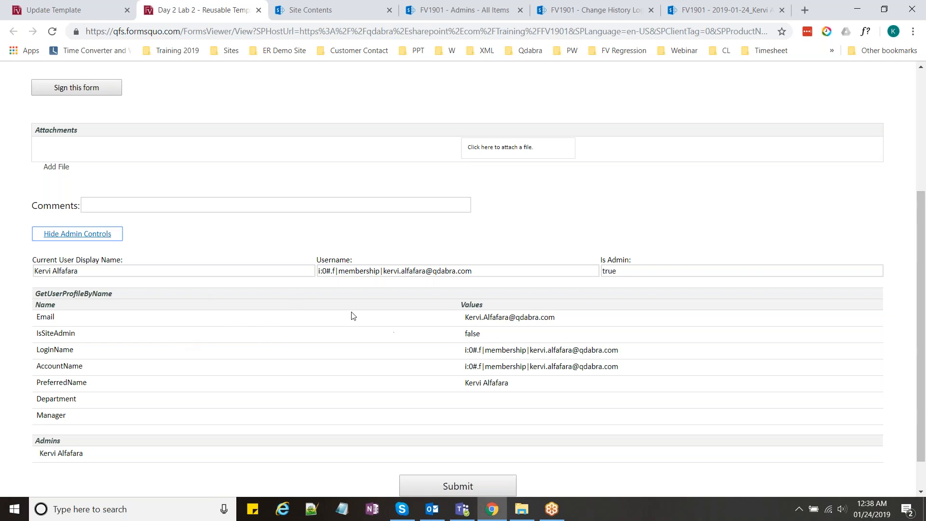
# Step: Inspect the profile's Email, IsSiteAdmin, LoginName, AccountName, PreferredName, Manager values and Admins entry
pyautogui.click(174, 293)
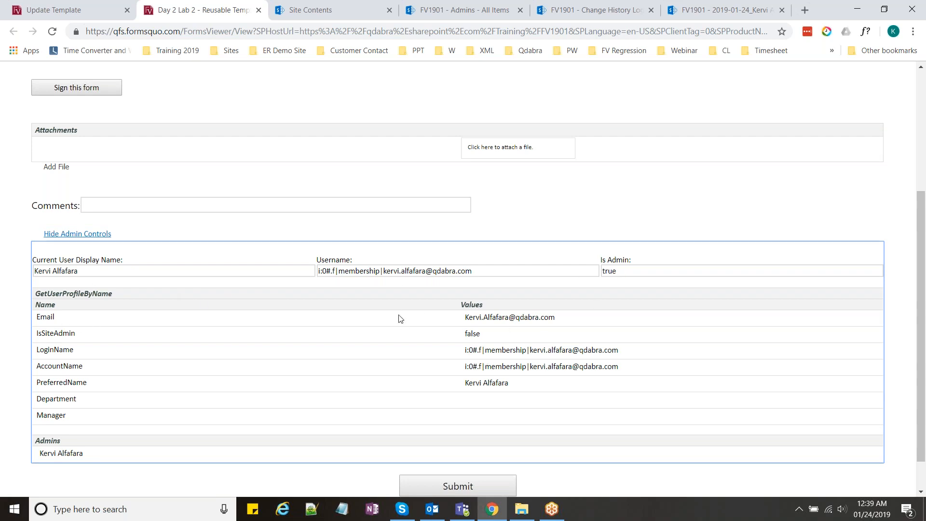
pyautogui.click(491, 322)
pyautogui.click(488, 334)
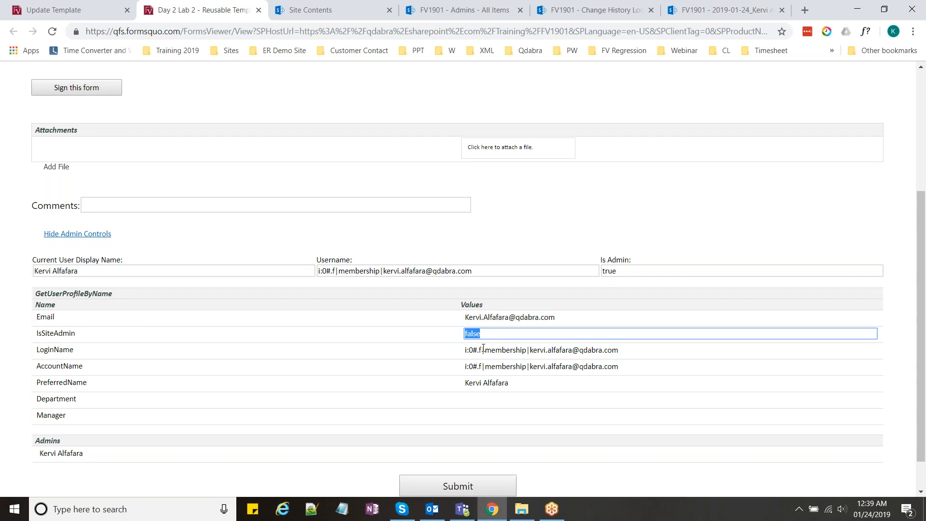
pyautogui.click(484, 351)
pyautogui.click(491, 366)
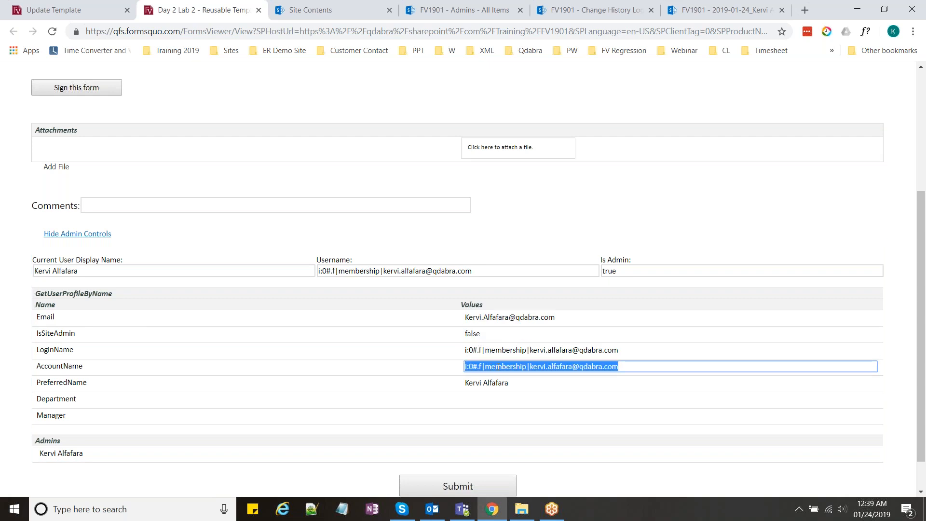
pyautogui.click(497, 384)
pyautogui.click(497, 366)
pyautogui.click(71, 421)
pyautogui.doubleClick(80, 442)
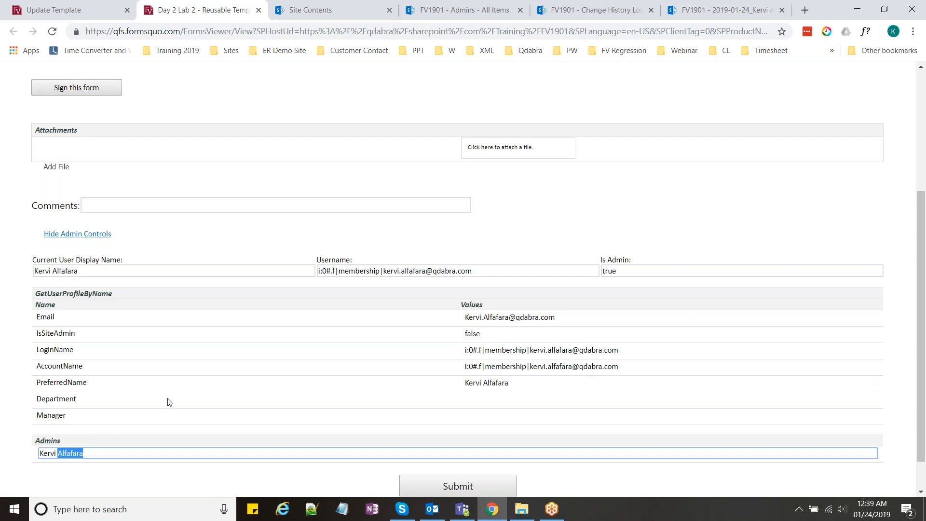
# Step: Review the rest of the admin details, then collapse them with Hide Admin Controls
pyautogui.scroll(-1, 170, 402)
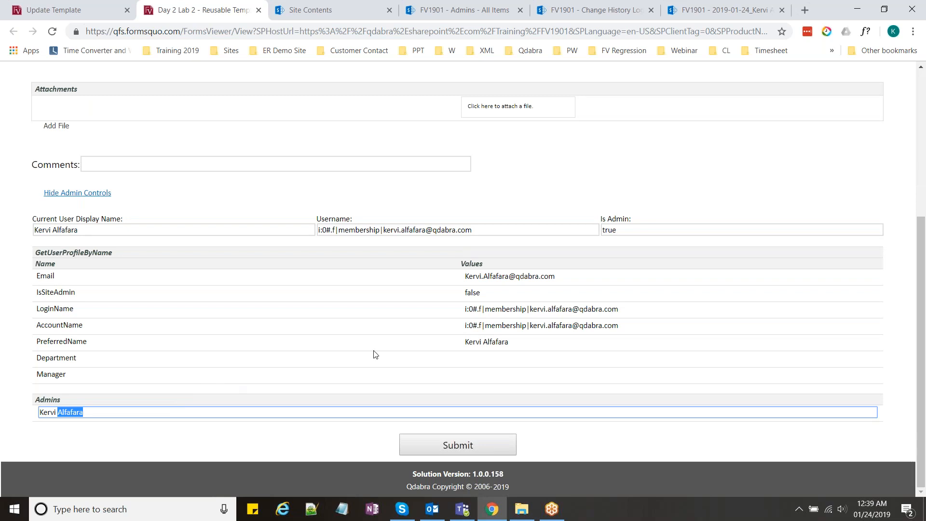
pyautogui.click(915, 99)
pyautogui.click(919, 195)
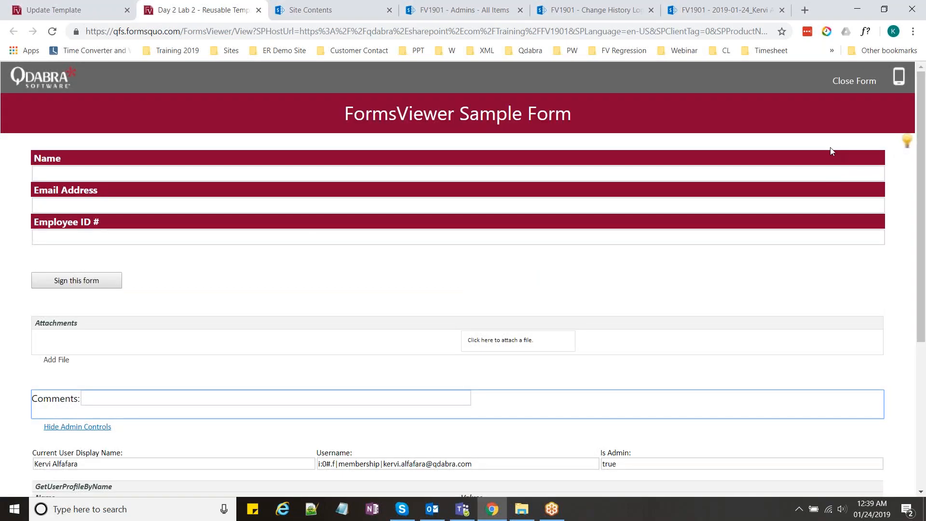
pyautogui.scroll(-1, 832, 152)
pyautogui.scroll(-1, 830, 148)
pyautogui.scroll(1, 844, 147)
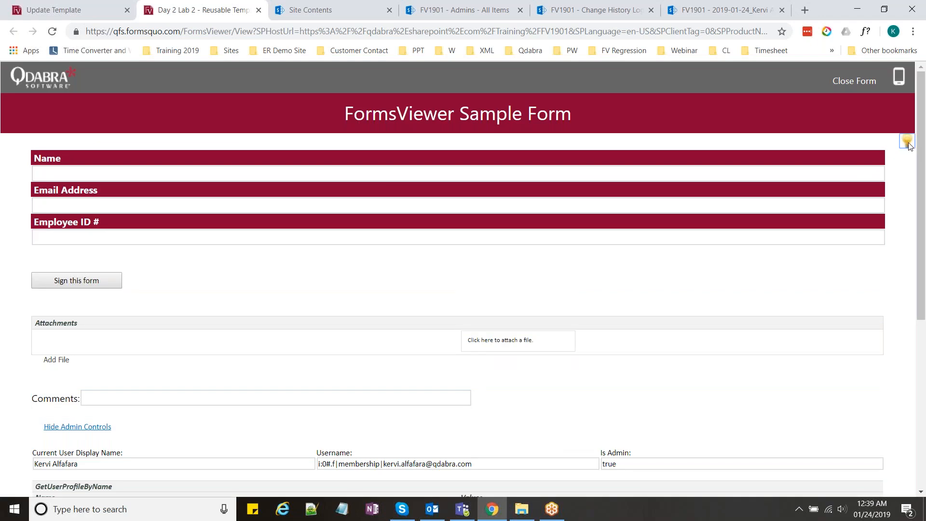
pyautogui.scroll(-1, 817, 172)
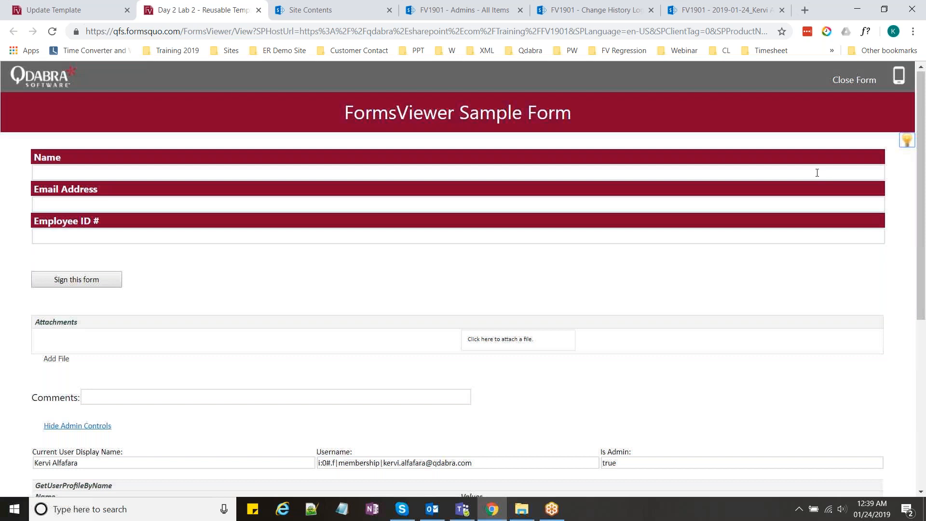
pyautogui.scroll(-5, 817, 173)
pyautogui.scroll(5, 812, 176)
pyautogui.click(909, 140)
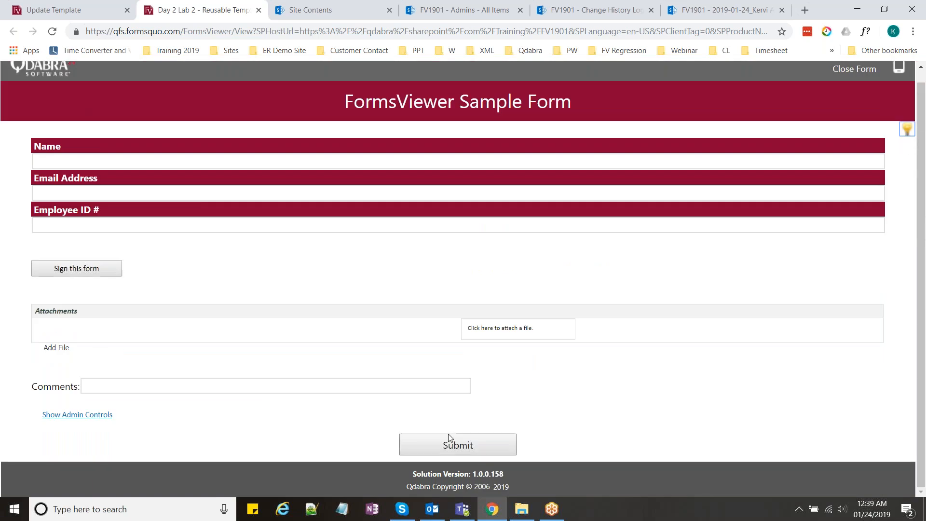
# Step: Submit the suggestion 'sample suggestion.. :)' through the lightbulb suggestion box
pyautogui.click(909, 130)
pyautogui.click(599, 383)
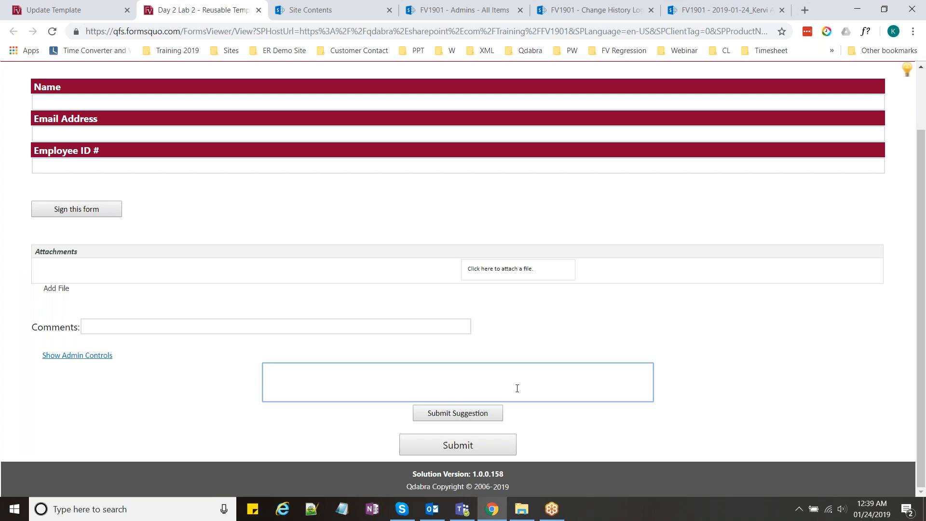
pyautogui.write('sample suggestion.. :)')
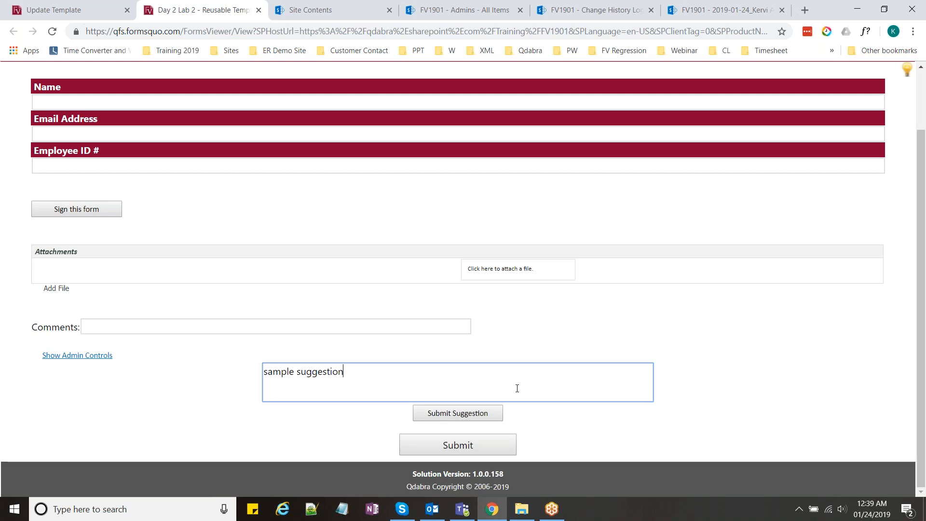
pyautogui.click(484, 416)
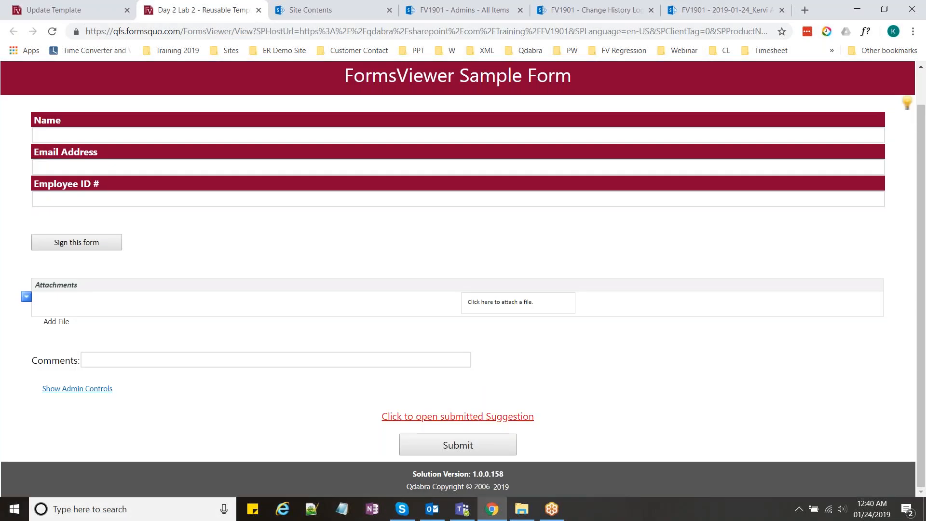
# Step: Open the submitted suggestion and review its text and Project field
pyautogui.click(457, 417)
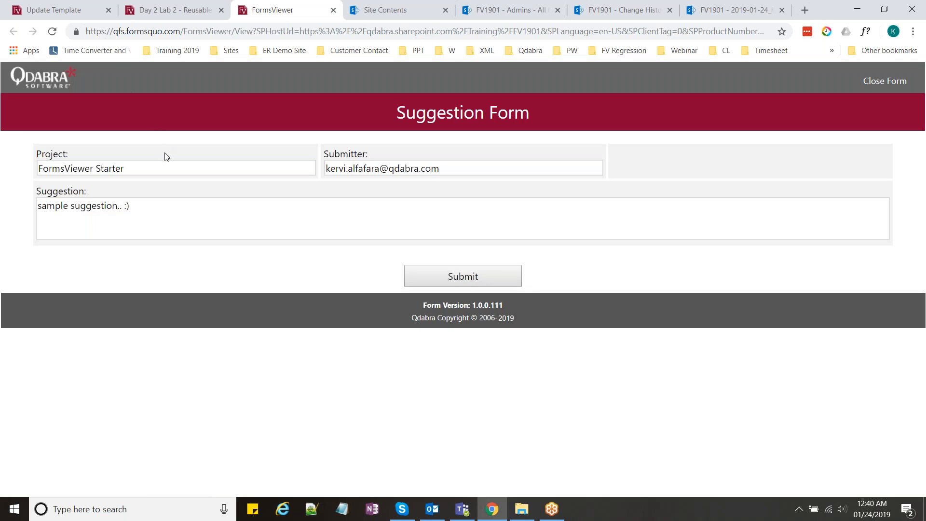
pyautogui.click(140, 207)
pyautogui.moveTo(140, 208); pyautogui.dragTo(25, 209)
pyautogui.click(161, 211)
pyautogui.moveTo(161, 211); pyautogui.dragTo(19, 212)
pyautogui.click(151, 172)
pyautogui.click(149, 207)
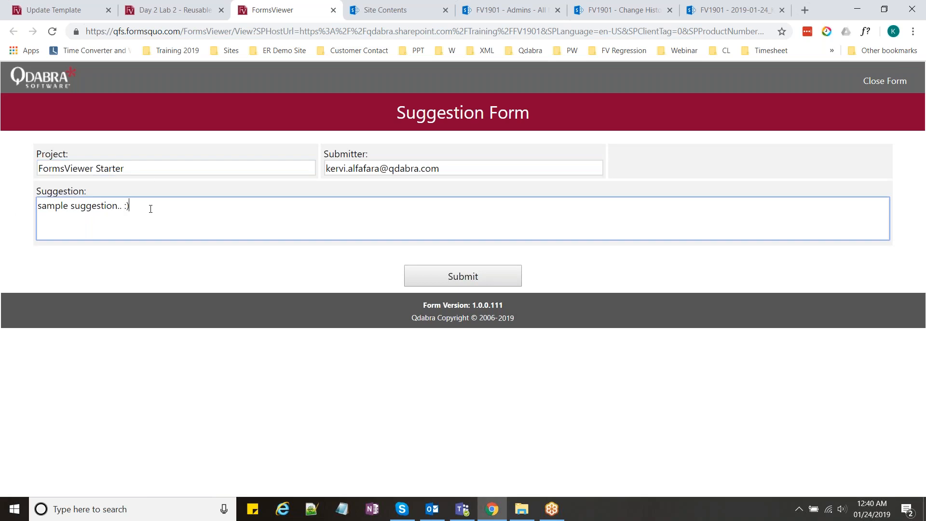
pyautogui.click(190, 5)
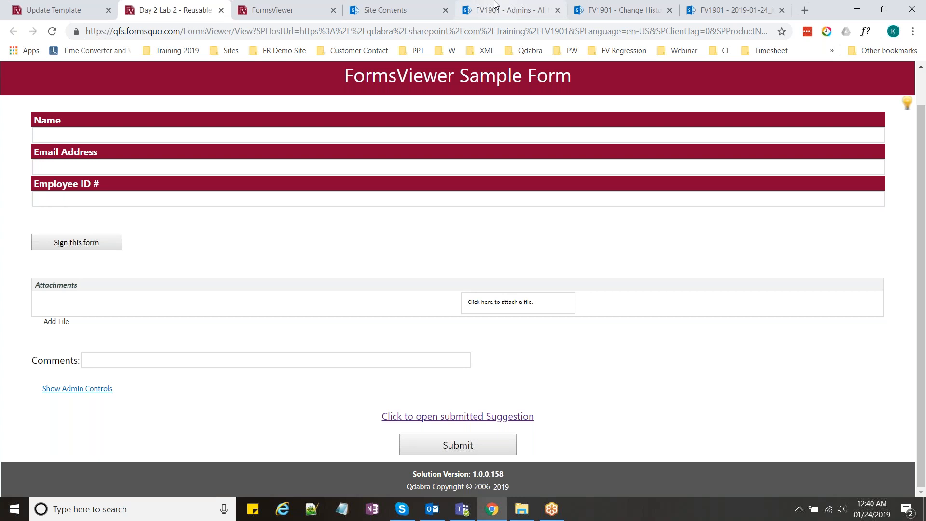
# Step: Open the Suggestions Library from Site Contents in a new tab
pyautogui.click(406, 5)
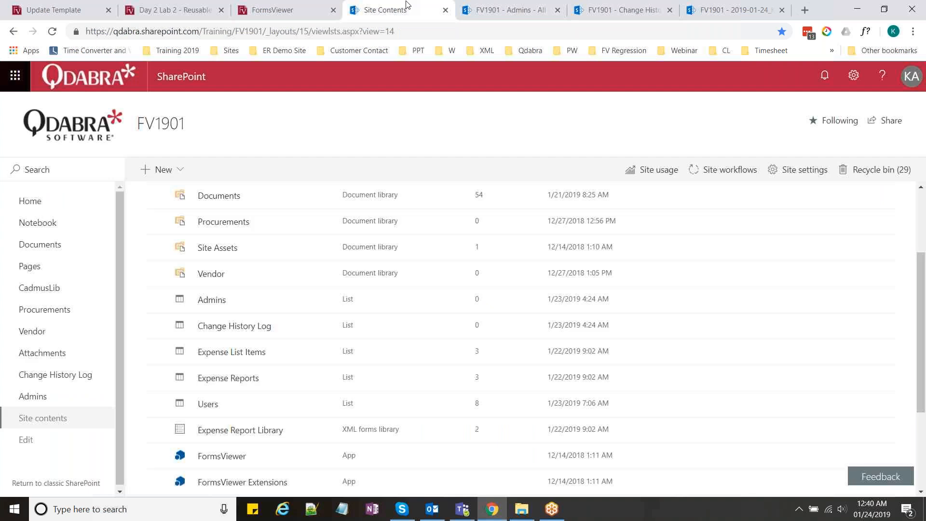
pyautogui.scroll(-3, 405, 245)
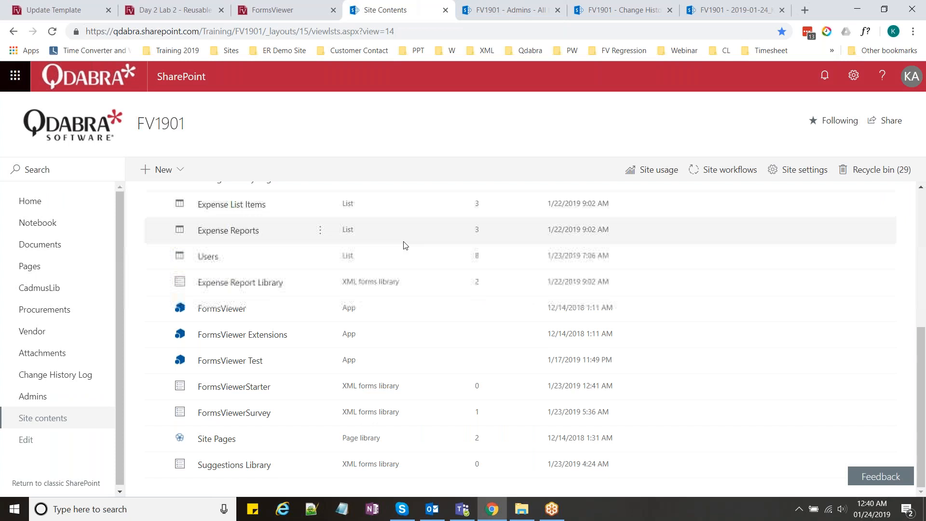
pyautogui.middleClick(235, 464)
pyautogui.click(436, 4)
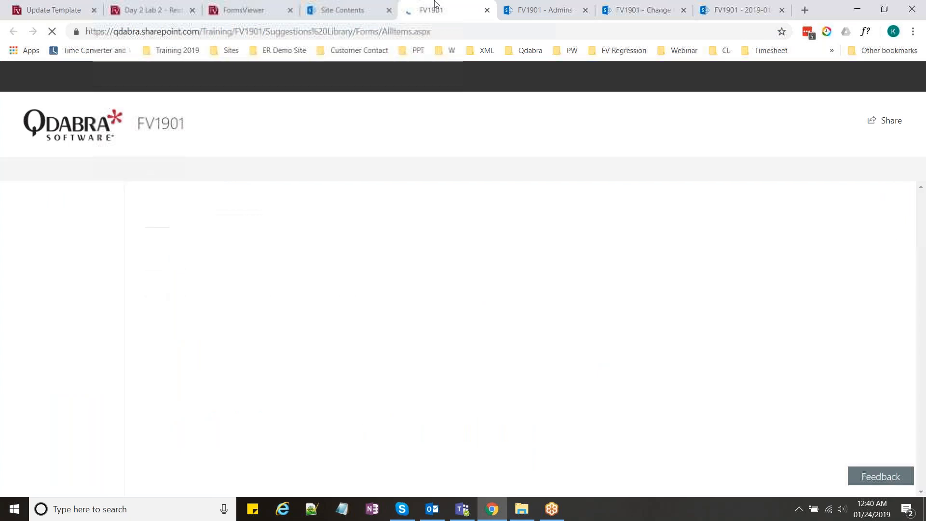
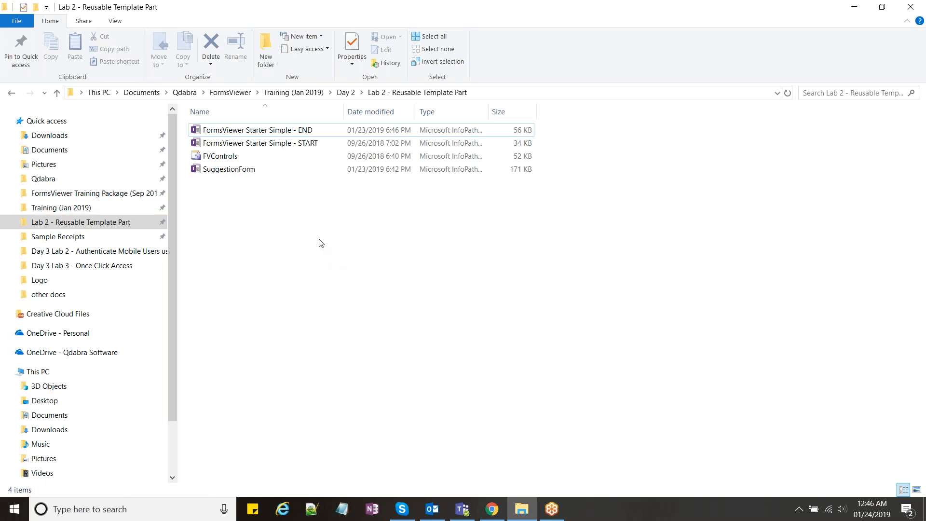
# Step: Browse the lab files, then open FormsViewer Starter Simple - START in design mode
pyautogui.click(268, 149)
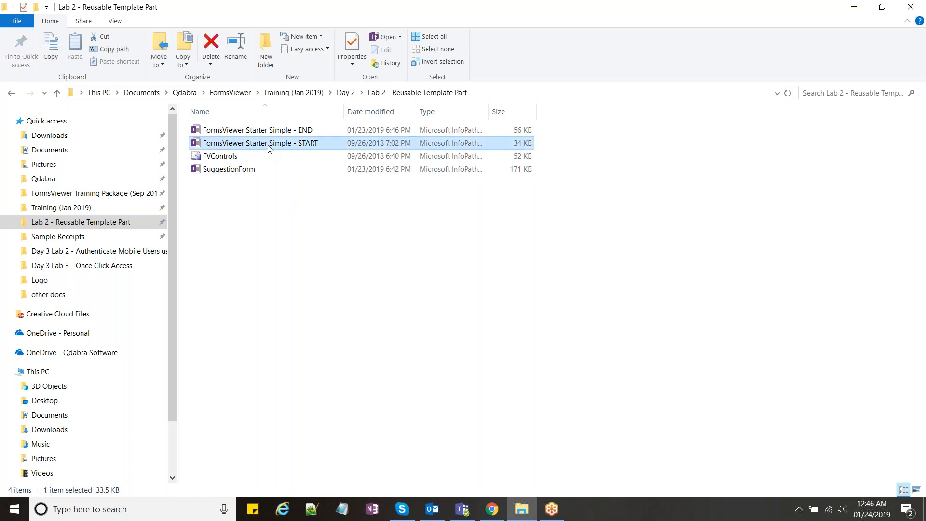
pyautogui.click(288, 135)
pyautogui.click(218, 159)
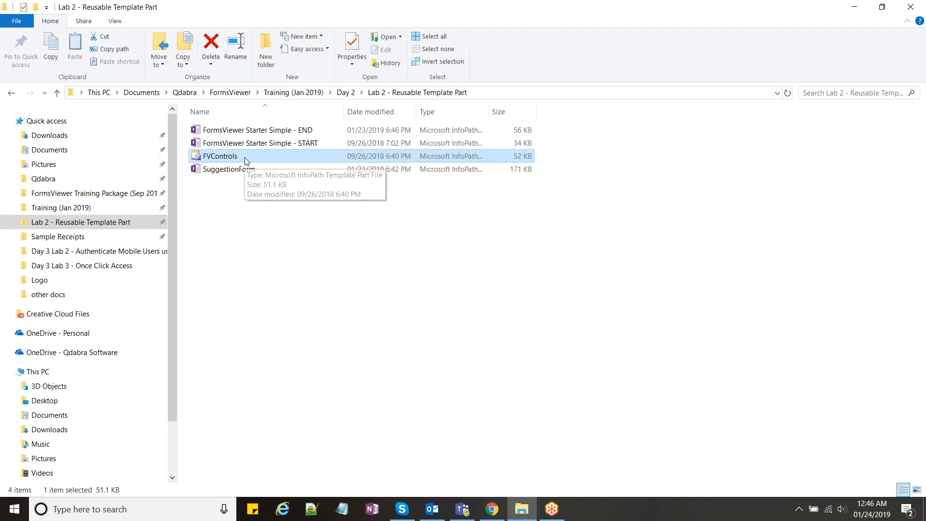
pyautogui.click(251, 176)
pyautogui.click(251, 190)
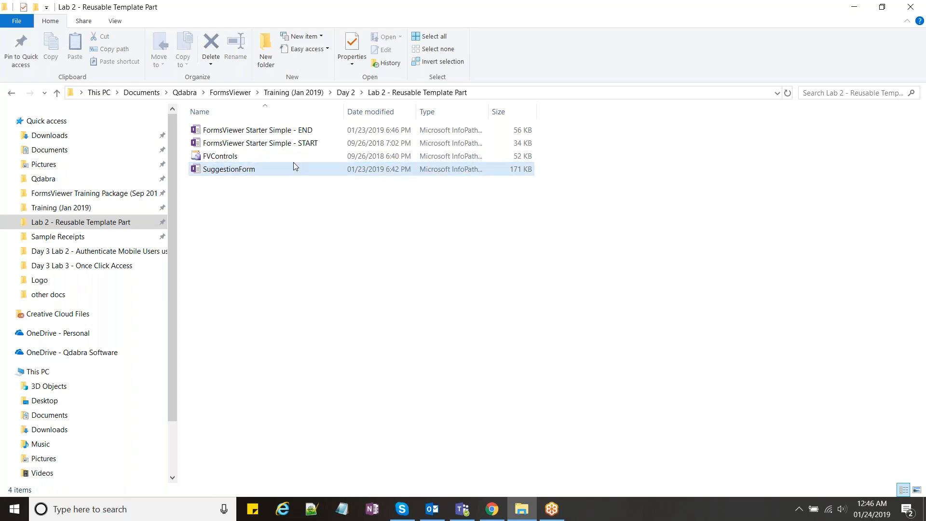
pyautogui.click(292, 145)
pyautogui.rightClick(282, 145)
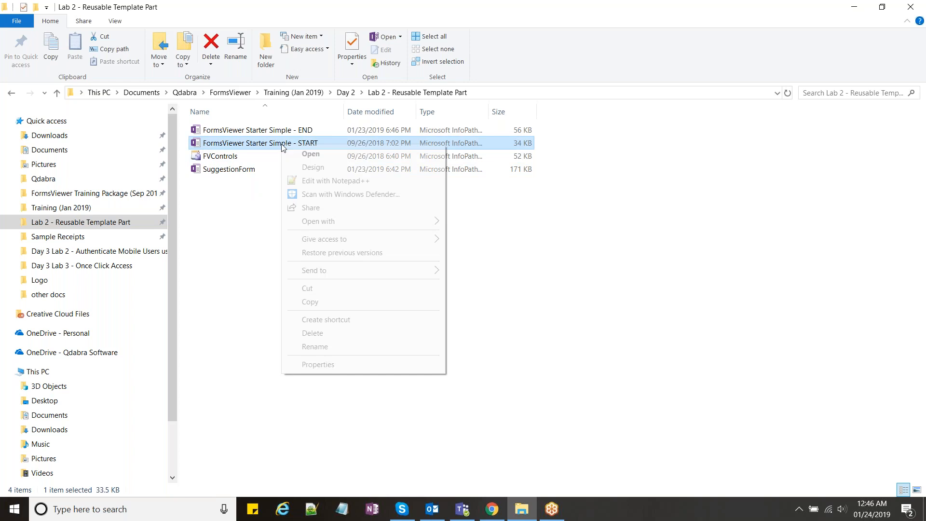
pyautogui.click(313, 167)
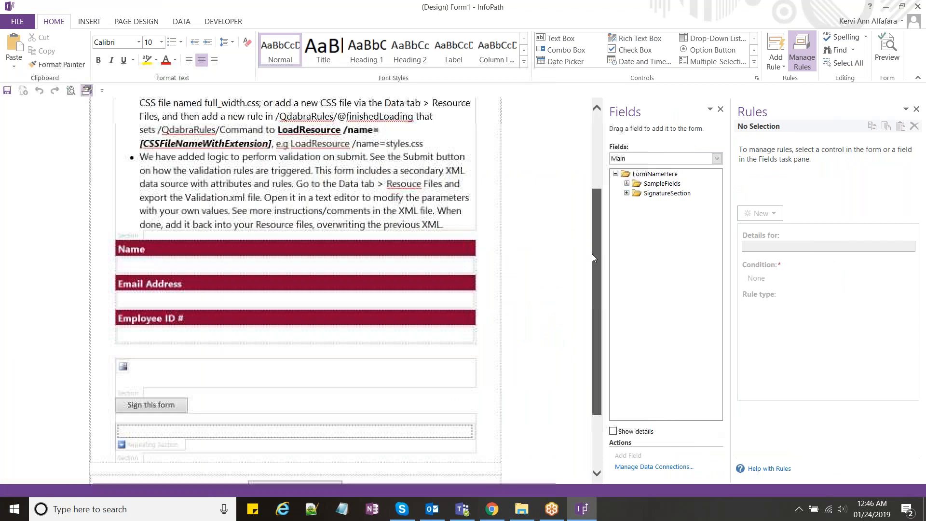
# Step: Look over the form's Notes, Employee ID #, signature and repeating sections
pyautogui.moveTo(592, 254); pyautogui.dragTo(592, 214)
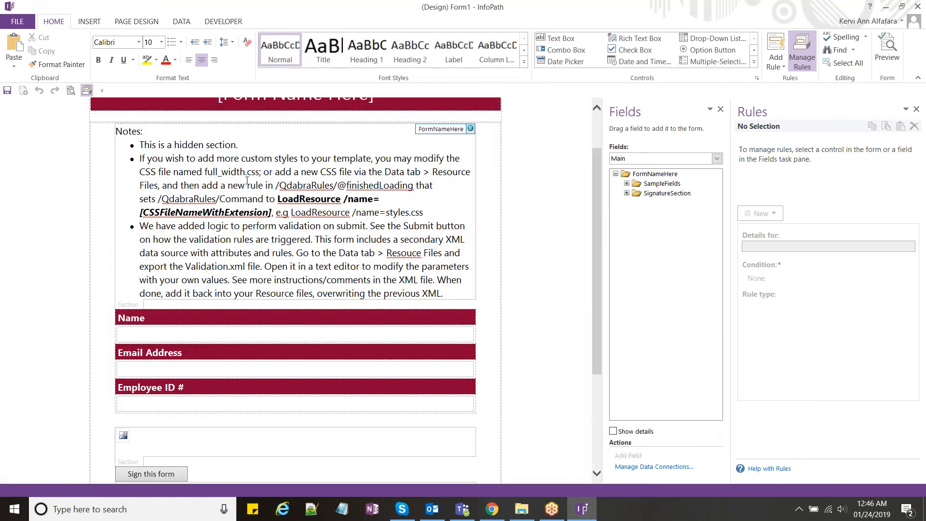
pyautogui.click(211, 185)
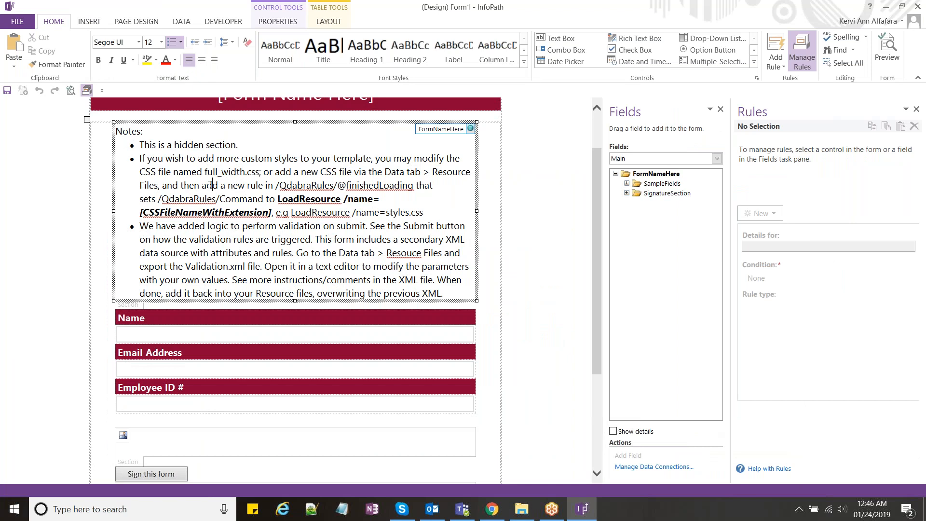
pyautogui.click(202, 293)
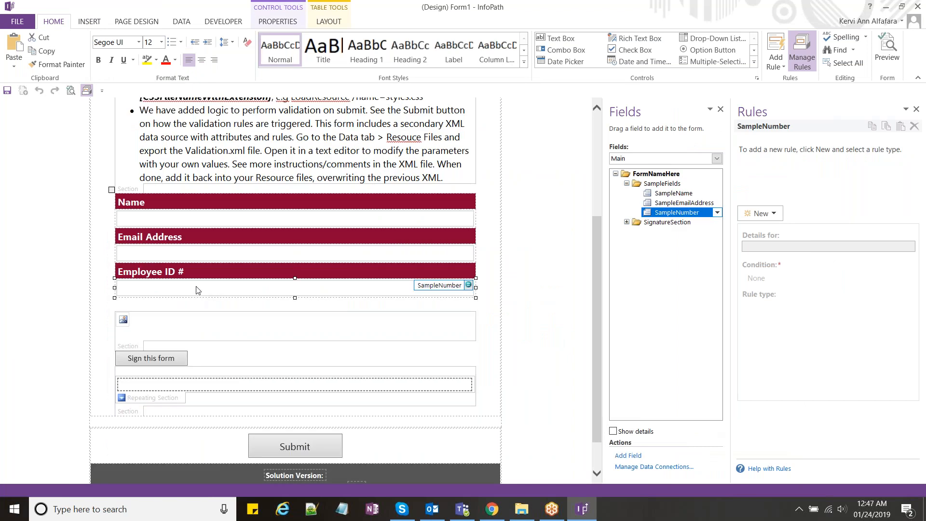
pyautogui.scroll(-1, 212, 301)
pyautogui.click(147, 304)
pyautogui.click(135, 303)
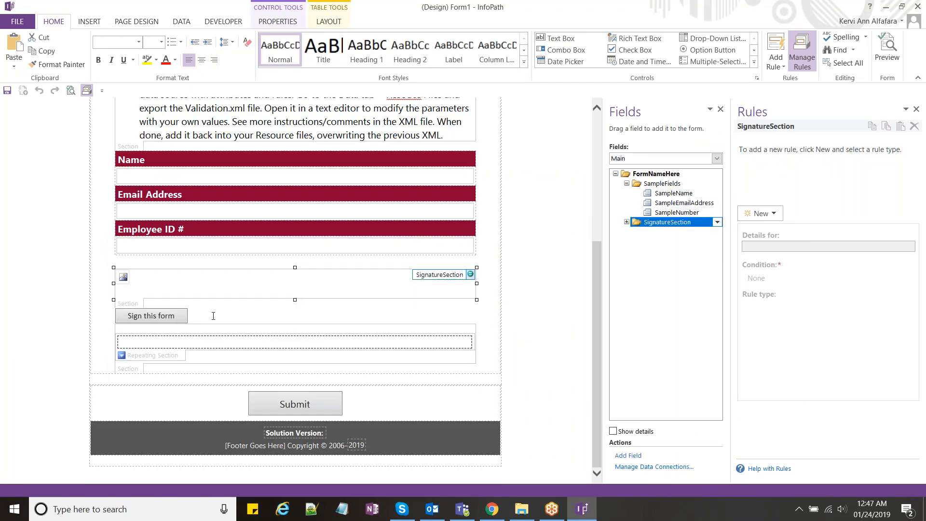
pyautogui.click(202, 310)
pyautogui.click(234, 331)
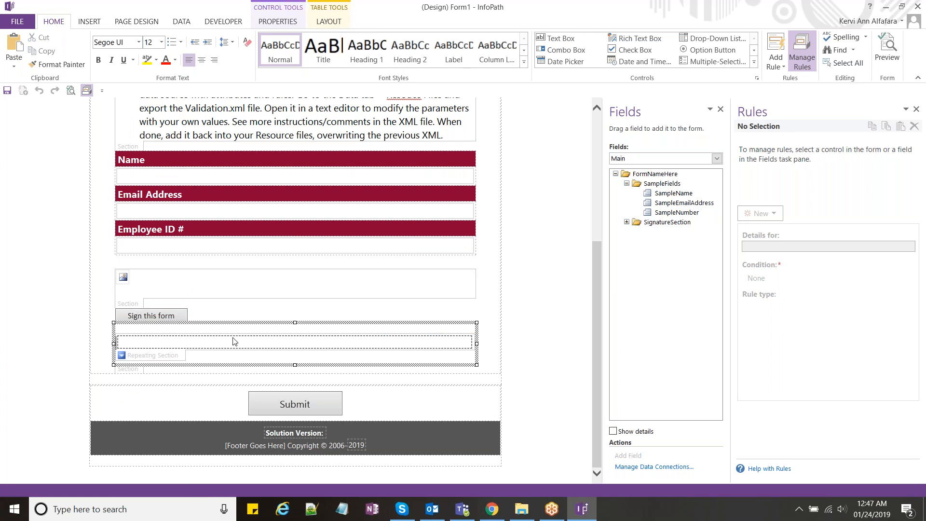
# Step: Expand SignatureSection in Fields and check the QdabraRules data connection
pyautogui.click(627, 222)
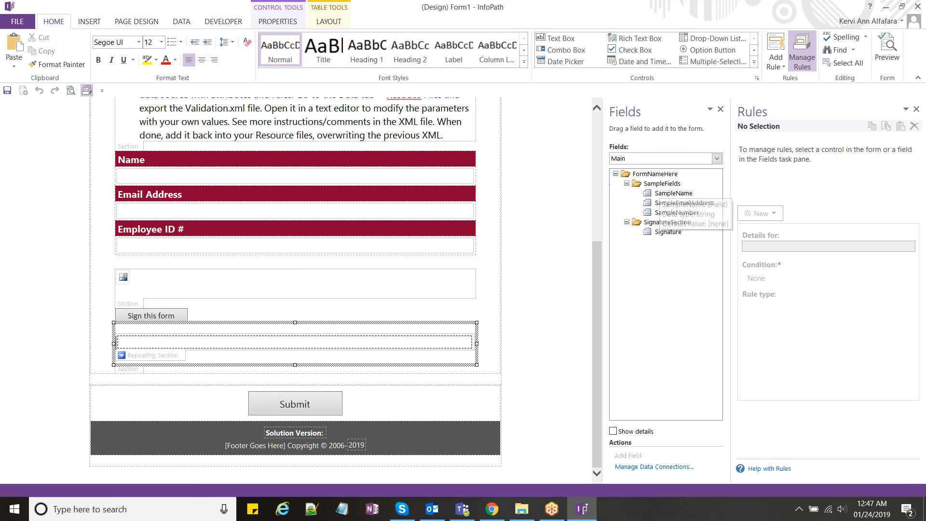
pyautogui.click(182, 21)
pyautogui.click(294, 53)
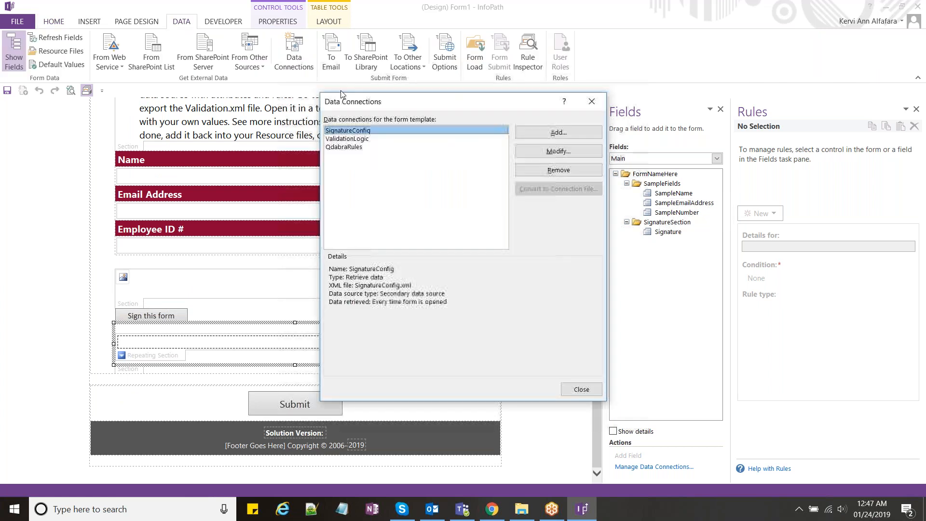
pyautogui.click(367, 147)
pyautogui.click(592, 102)
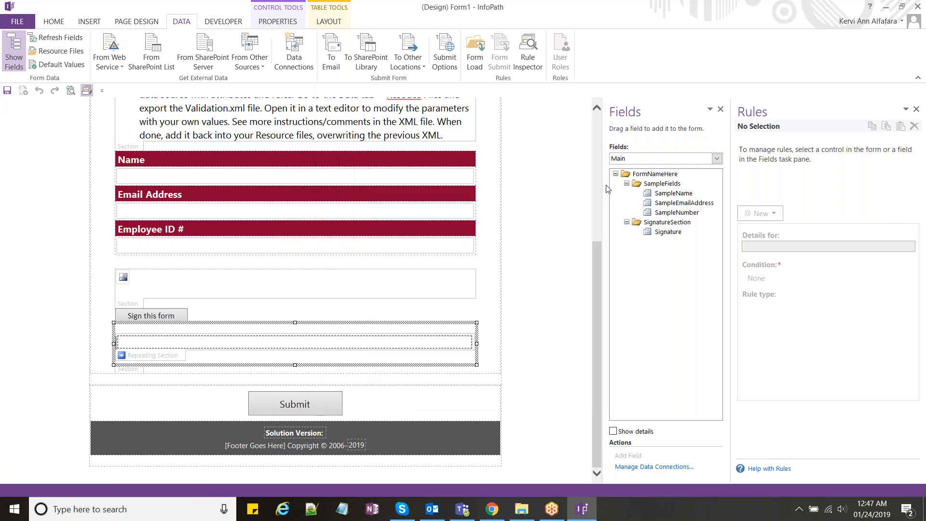
# Step: Widen the Rules pane and expand the full Controls gallery
pyautogui.moveTo(707, 193); pyautogui.dragTo(688, 193)
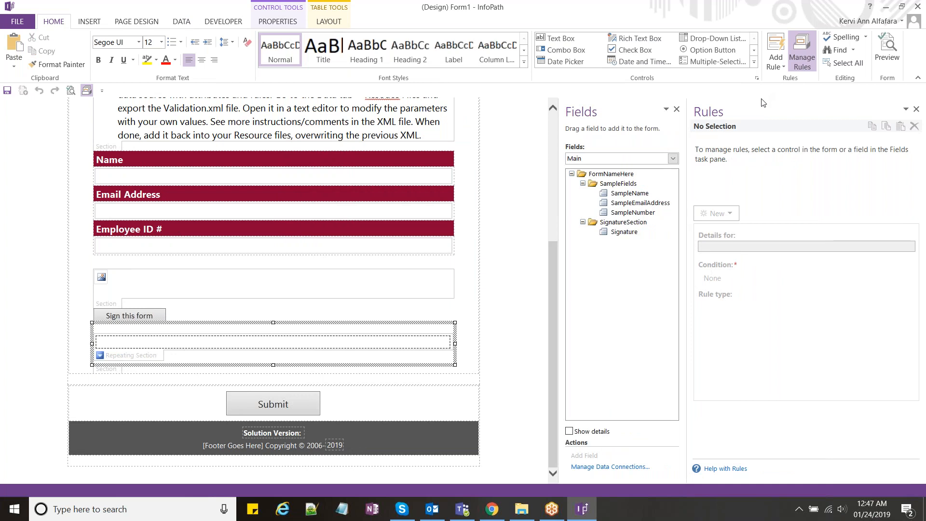
pyautogui.click(754, 62)
pyautogui.click(507, 135)
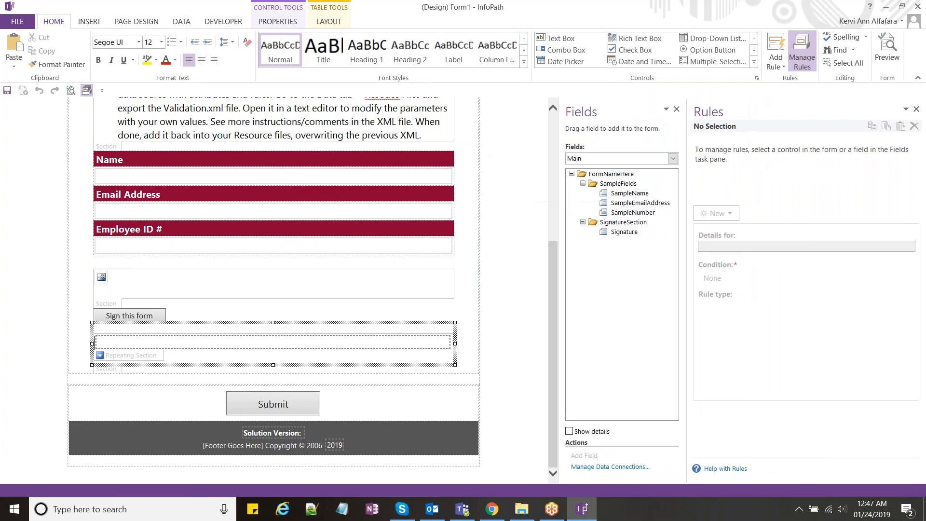
pyautogui.click(754, 61)
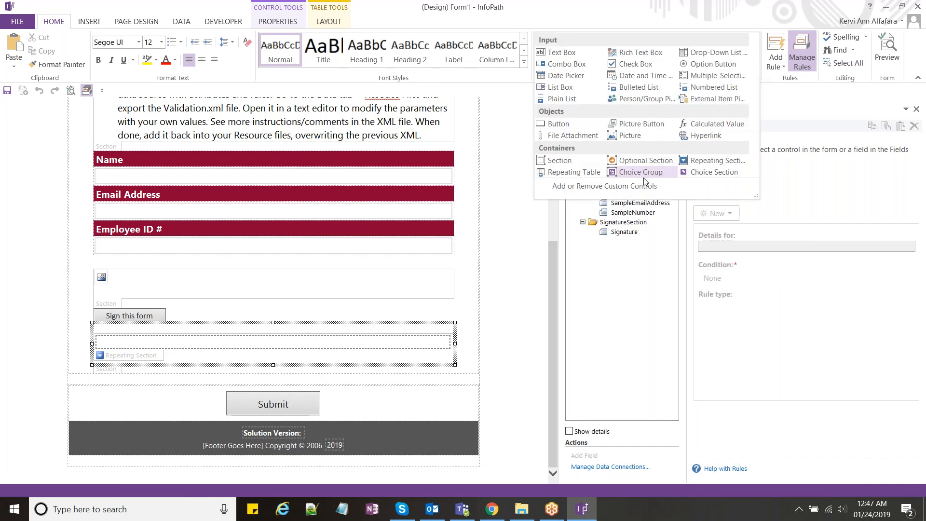
# Step: Add FVControls.xtp2 from the Lab 2 - Reusable Template Part folder as a custom template-part control
pyautogui.click(607, 189)
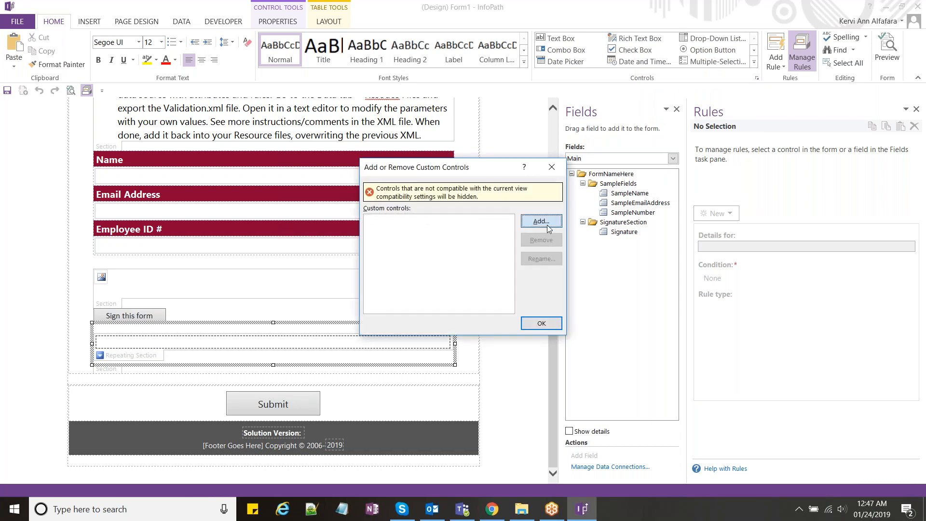
pyautogui.click(541, 222)
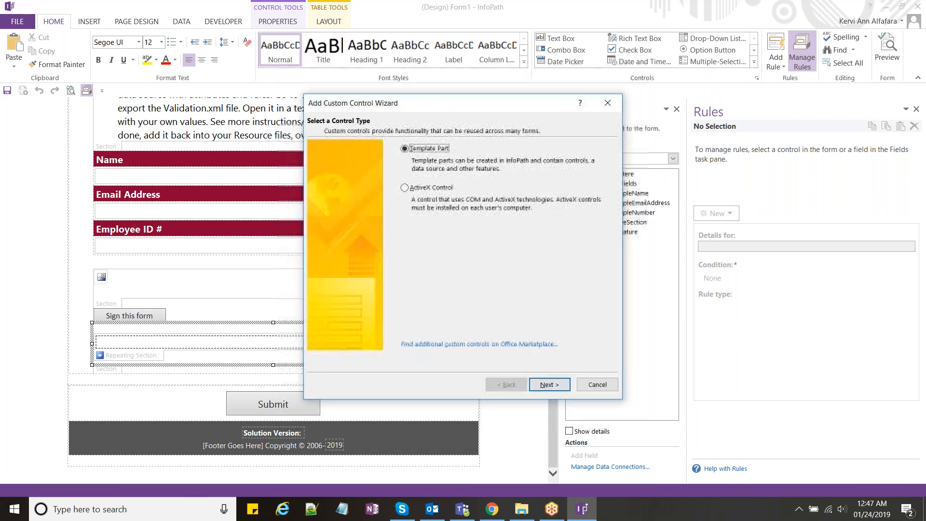
pyautogui.click(560, 385)
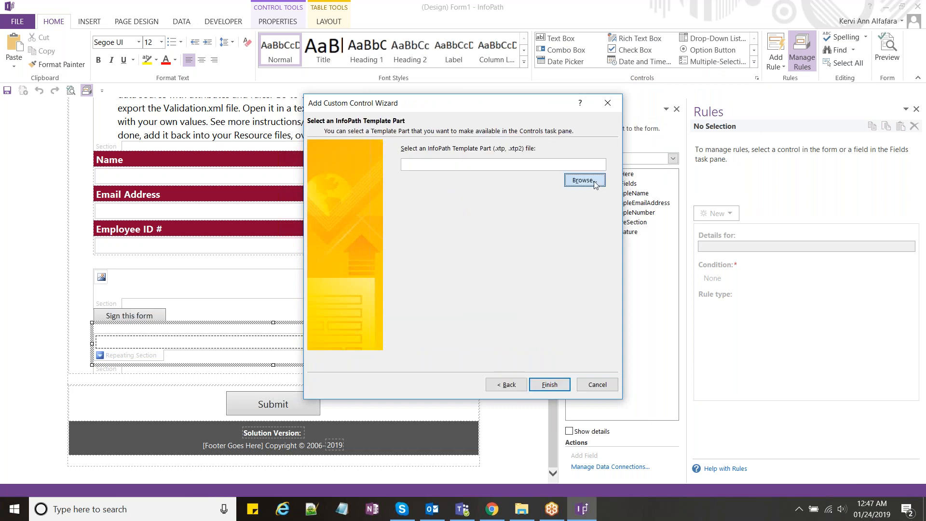
pyautogui.click(595, 182)
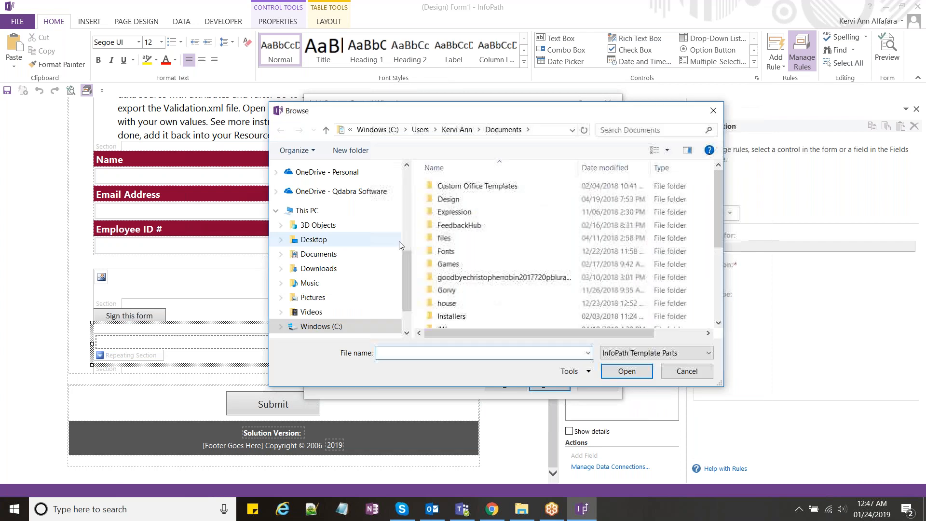
pyautogui.scroll(4, 399, 245)
pyautogui.click(340, 196)
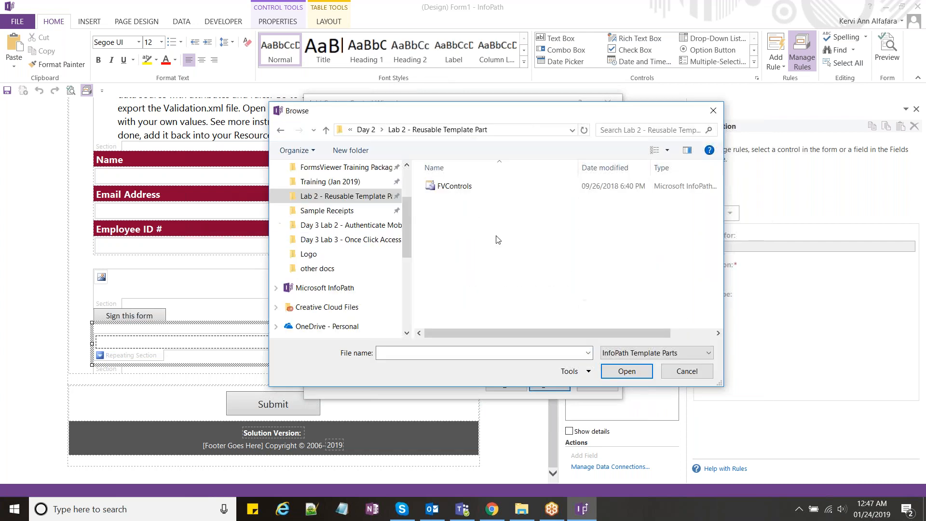
pyautogui.doubleClick(464, 189)
pyautogui.click(564, 385)
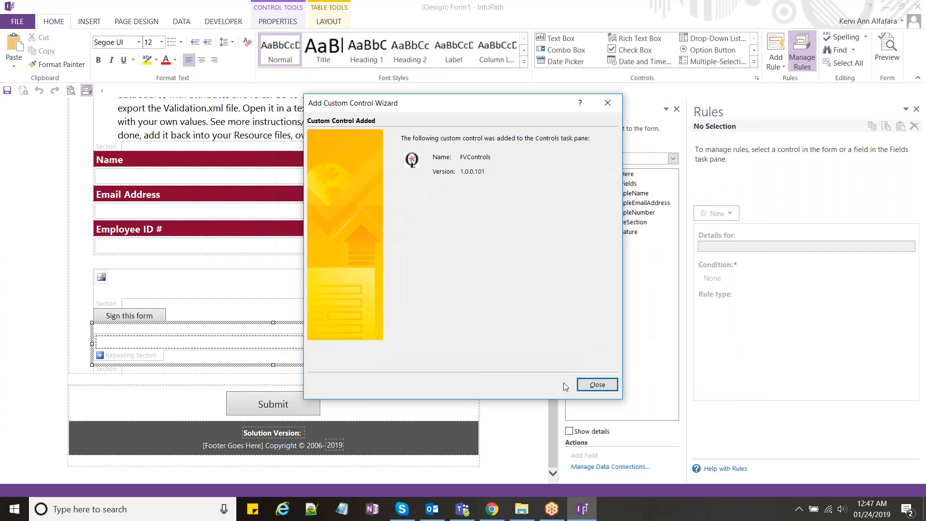
pyautogui.click(596, 385)
pyautogui.click(542, 323)
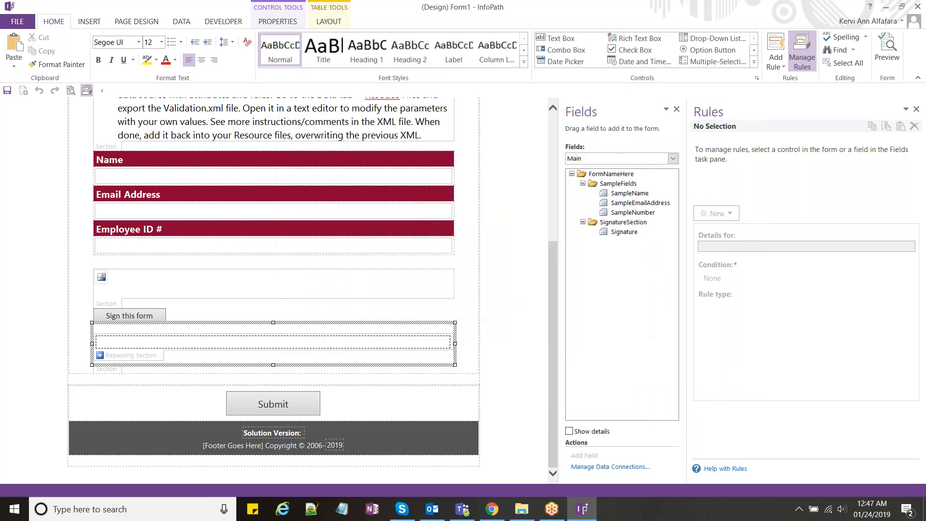
# Step: Insert the FVControls template part below the repeating section of Form1
pyautogui.click(176, 364)
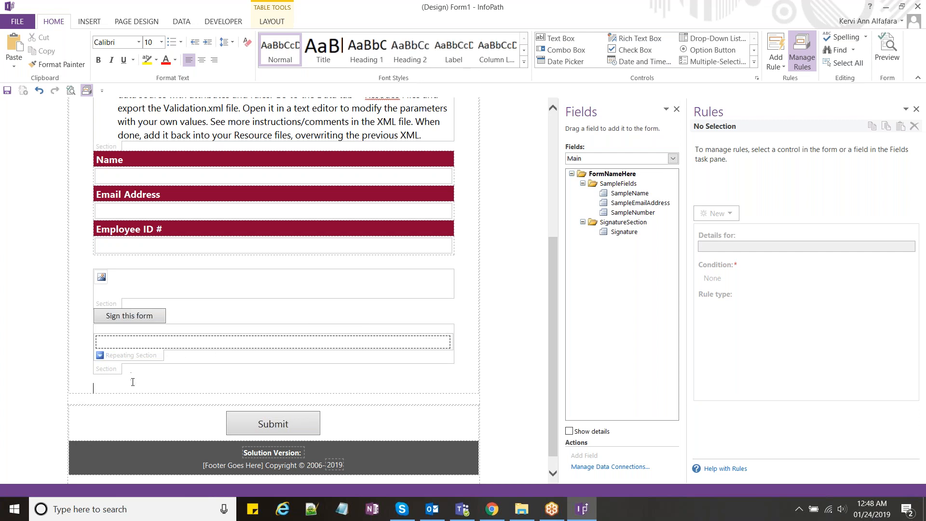
pyautogui.click(754, 62)
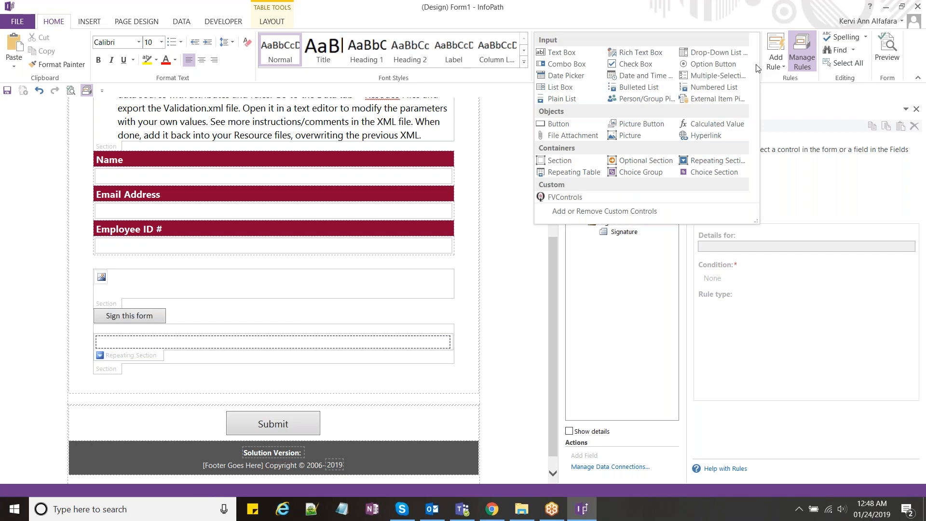
pyautogui.click(575, 202)
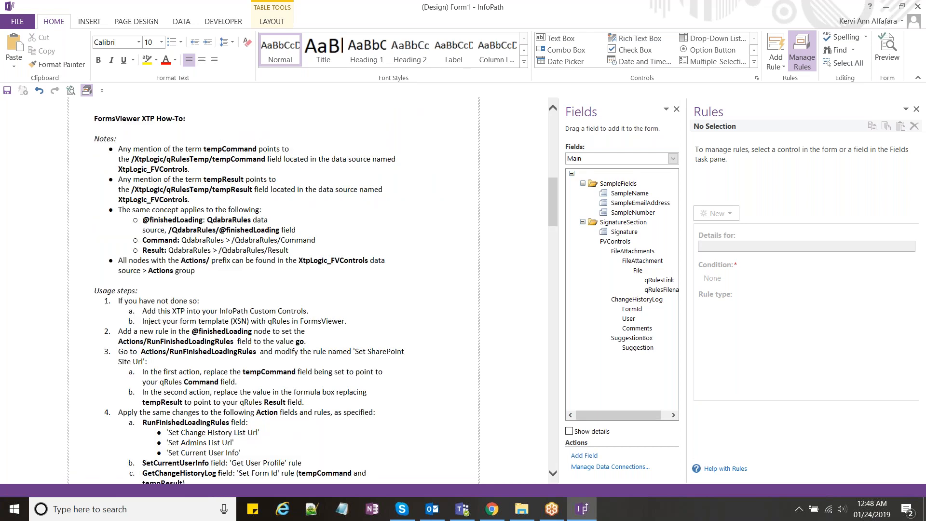
pyautogui.click(348, 238)
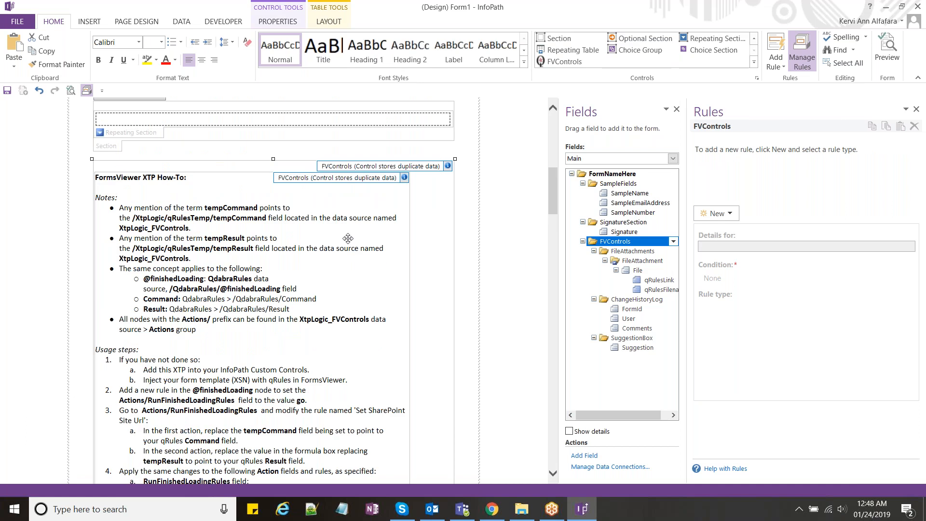
pyautogui.moveTo(553, 199)
pyautogui.mouseDown()
pyautogui.moveTo(553, 207)
pyautogui.moveTo(548, 199)
pyautogui.mouseUp()
# Step: Look over the SuggestionForm, FVControls and END files, then return to Form1
pyautogui.scroll(-1, 548, 199)
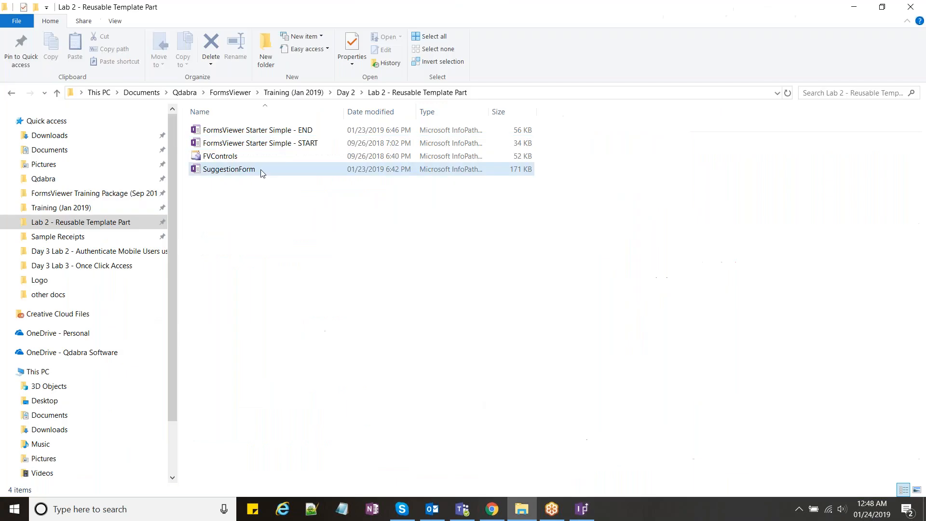
pyautogui.click(260, 170)
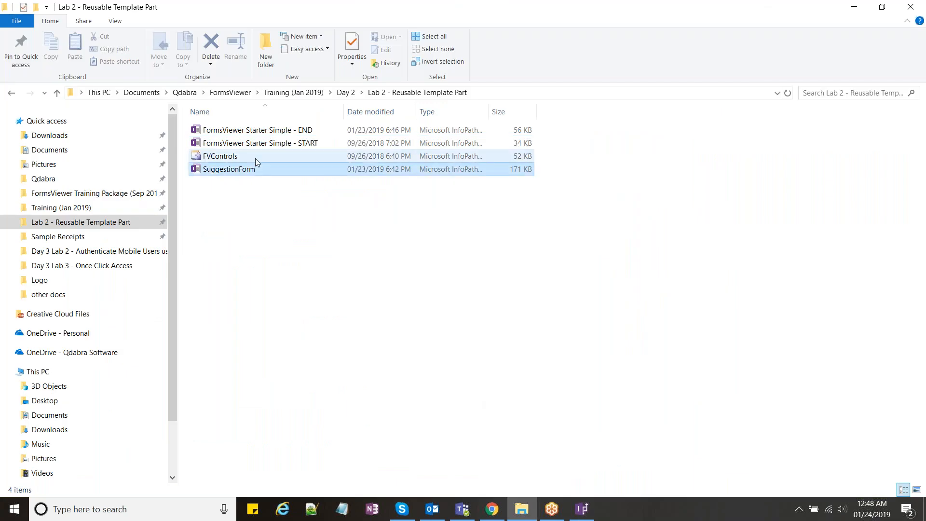
pyautogui.click(256, 160)
pyautogui.click(263, 132)
pyautogui.click(309, 217)
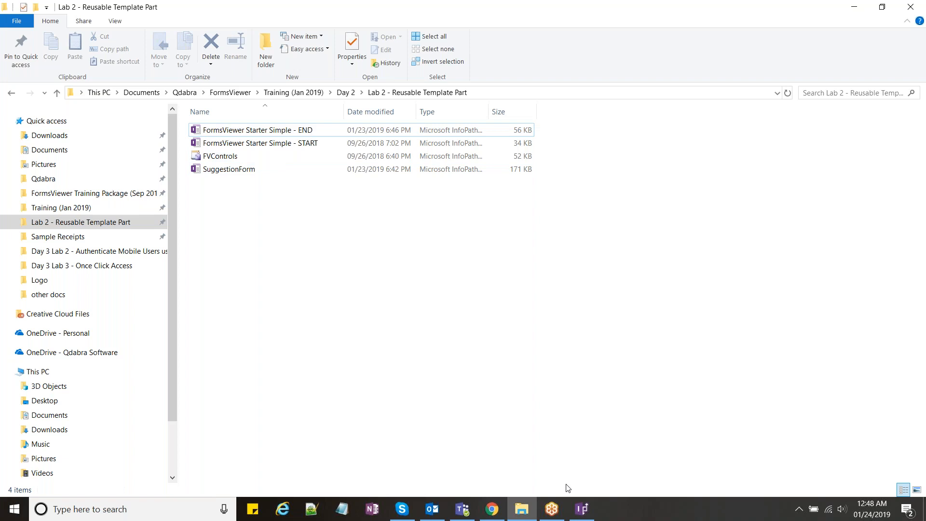
pyautogui.click(582, 509)
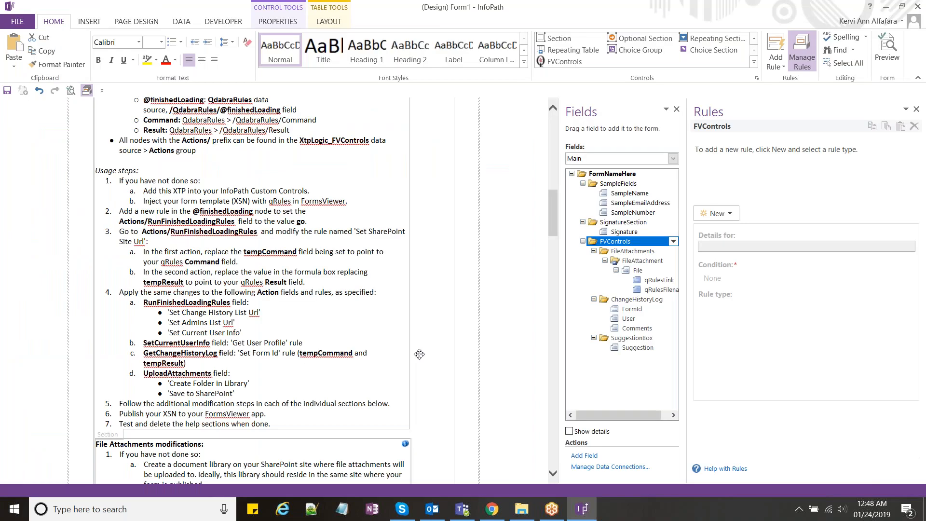
# Step: Collapse the SampleFields and SignatureSection groups, keeping FVControls expanded
pyautogui.click(261, 252)
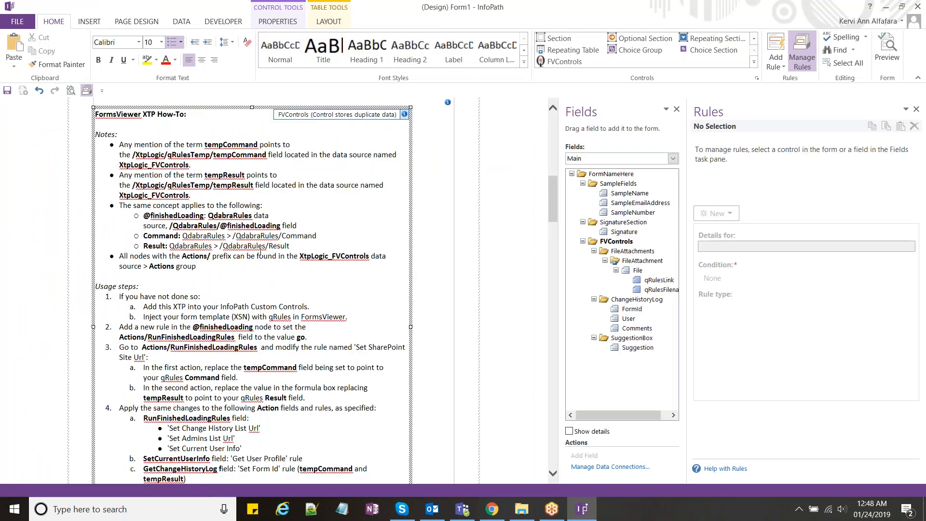
pyautogui.scroll(2, 260, 252)
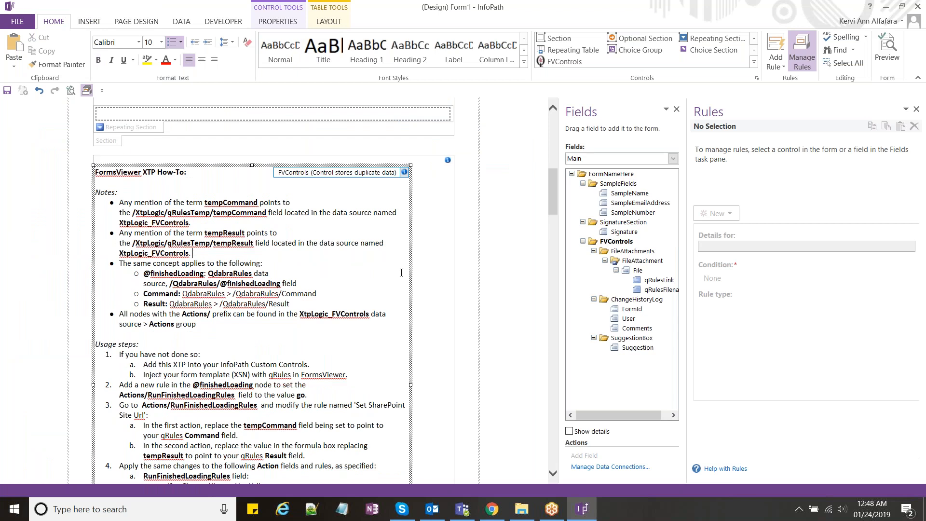
pyautogui.click(583, 184)
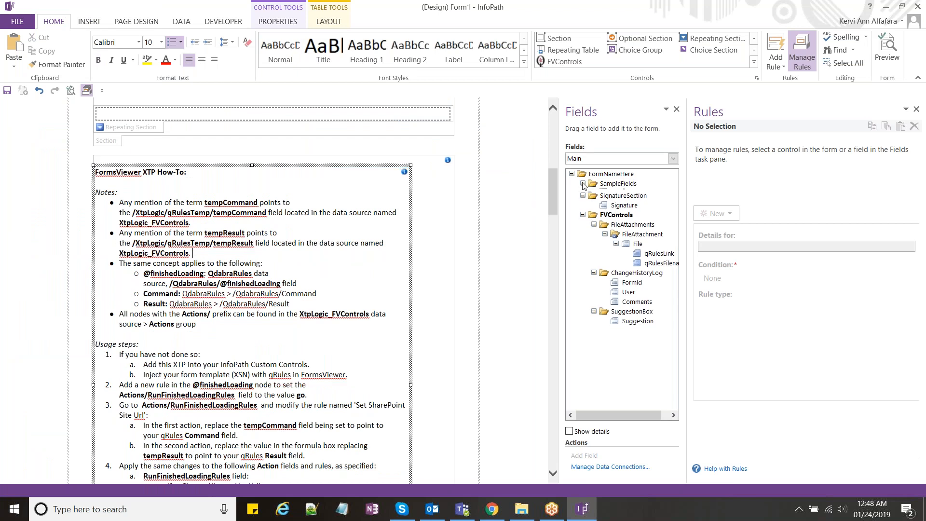
pyautogui.click(583, 193)
pyautogui.click(582, 203)
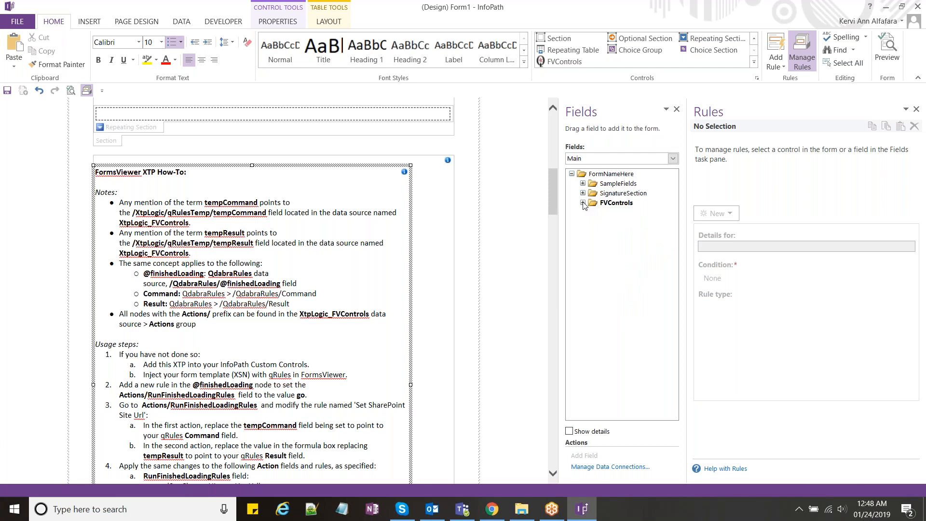
pyautogui.click(583, 203)
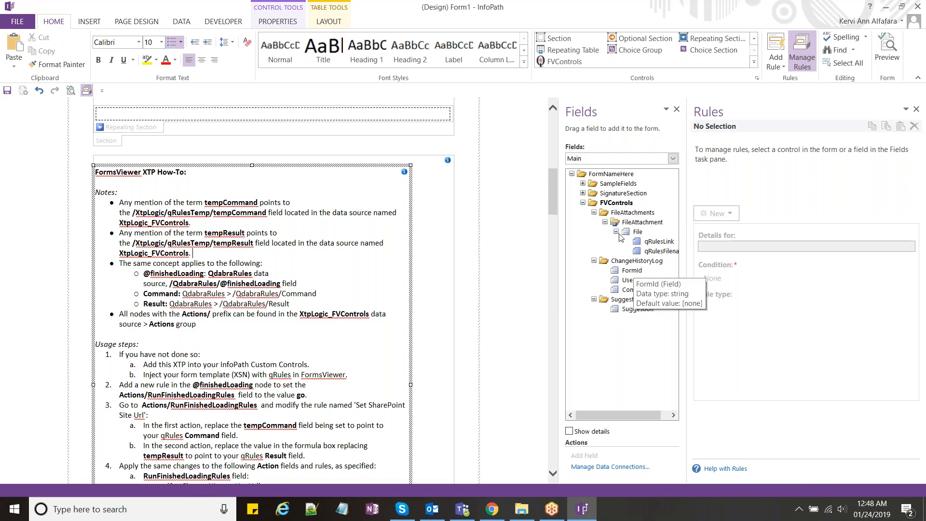
pyautogui.click(182, 22)
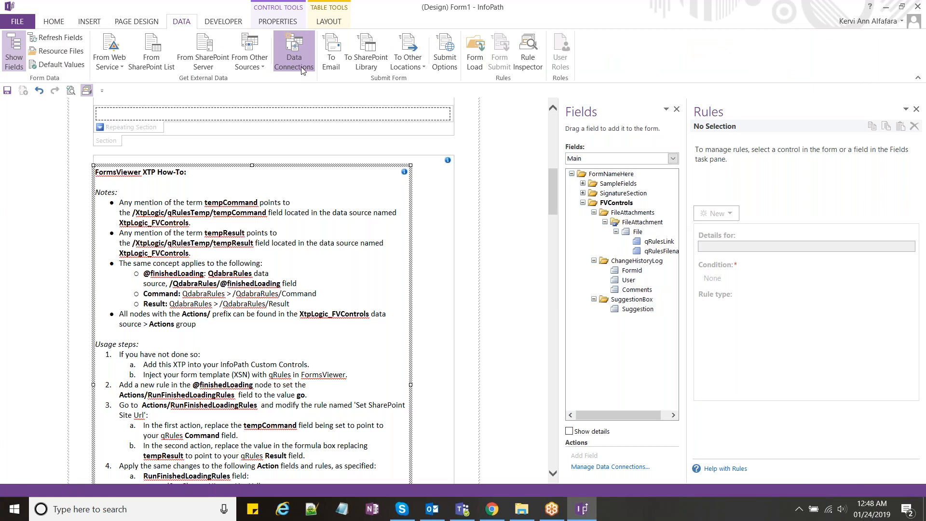
# Step: Review the GetUserProfileByName_FVControls, Admins_FVControls and XtpLogic_FVControls data connections
pyautogui.click(295, 53)
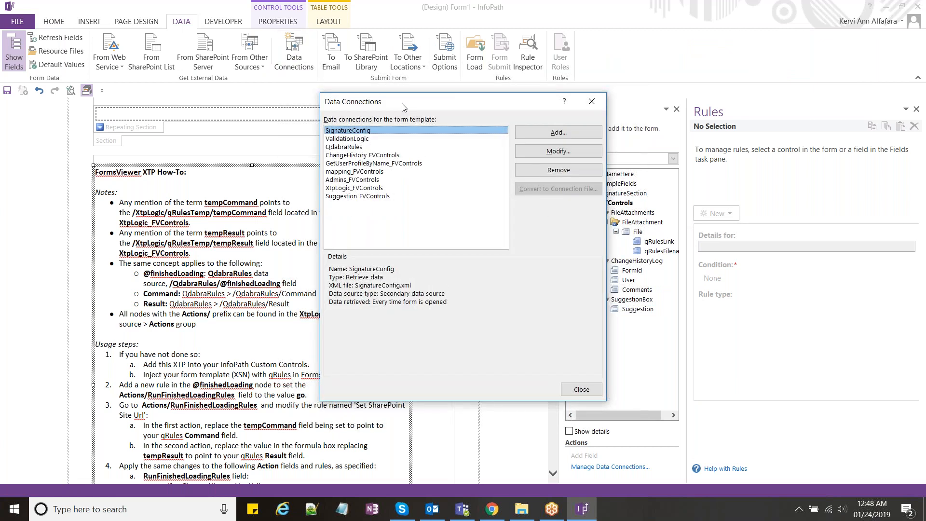
pyautogui.moveTo(405, 106); pyautogui.dragTo(442, 107)
pyautogui.click(414, 164)
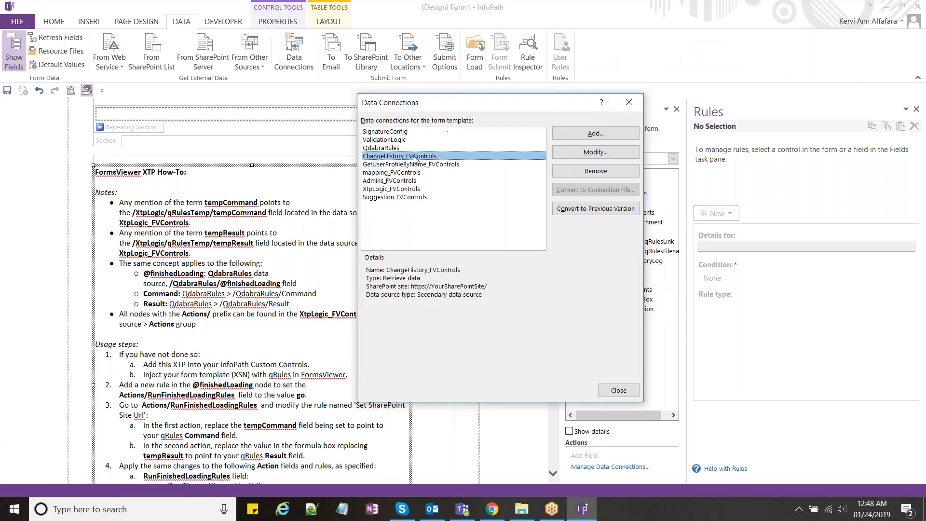
pyautogui.click(413, 180)
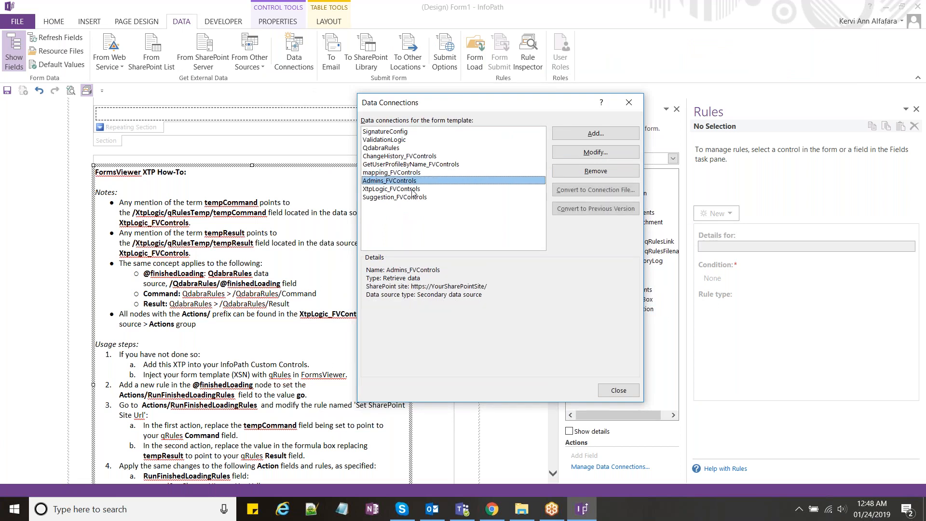
pyautogui.click(412, 189)
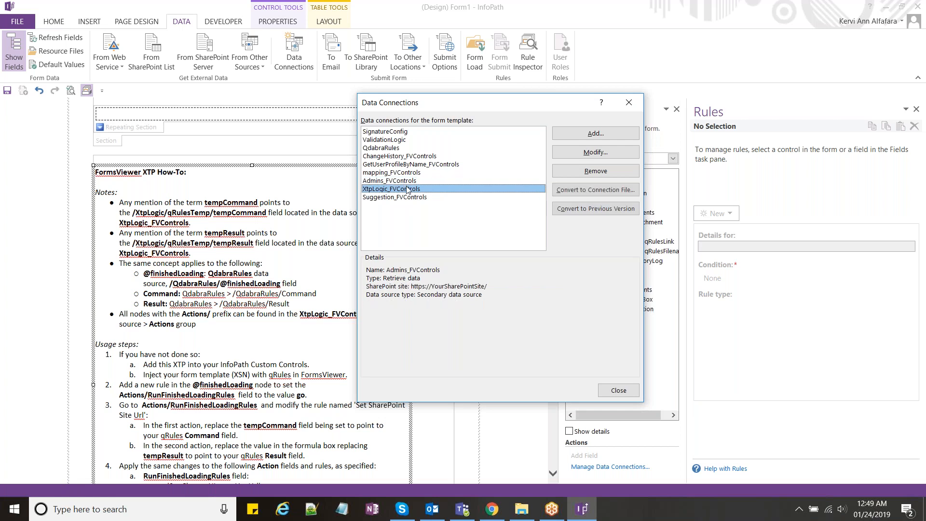
pyautogui.click(410, 181)
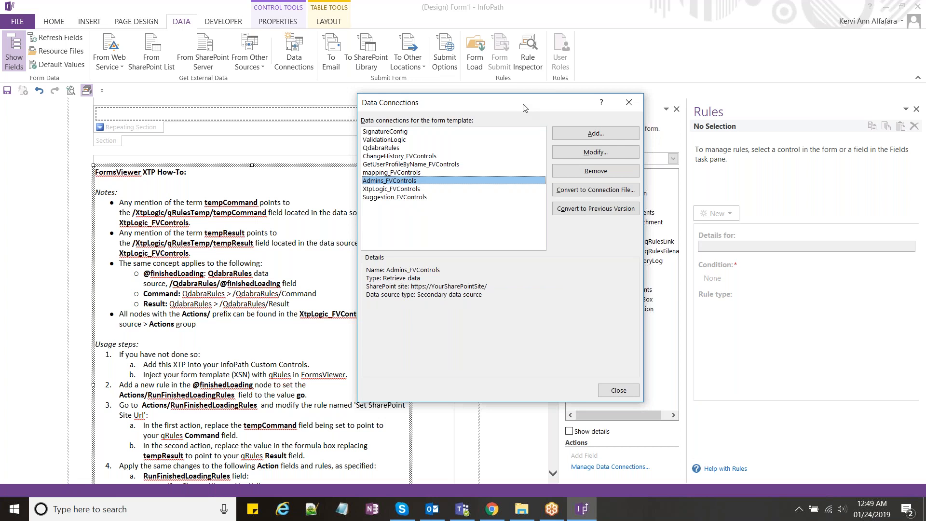
# Step: Close the Data Connections dialog and switch to the Admins list in Chrome
pyautogui.moveTo(525, 107); pyautogui.dragTo(510, 117)
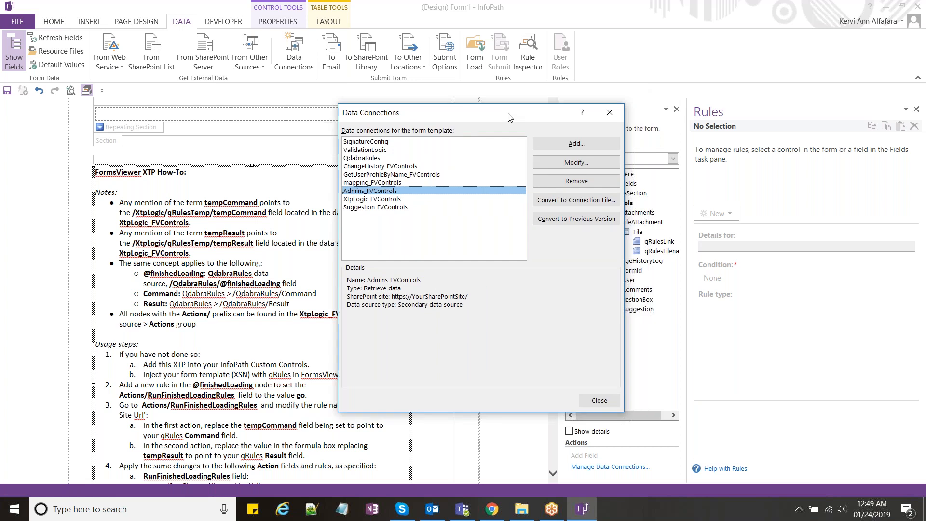
pyautogui.press('Escape')
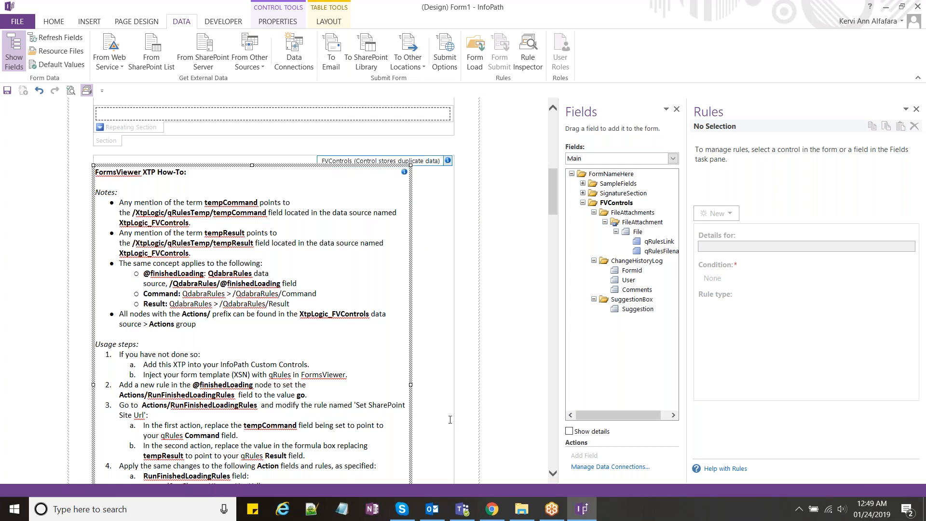
pyautogui.click(495, 517)
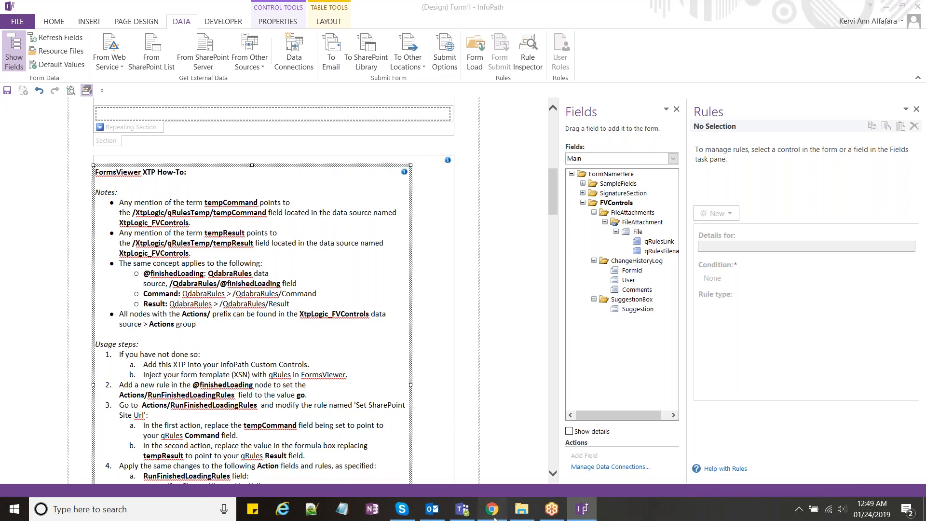
pyautogui.click(495, 517)
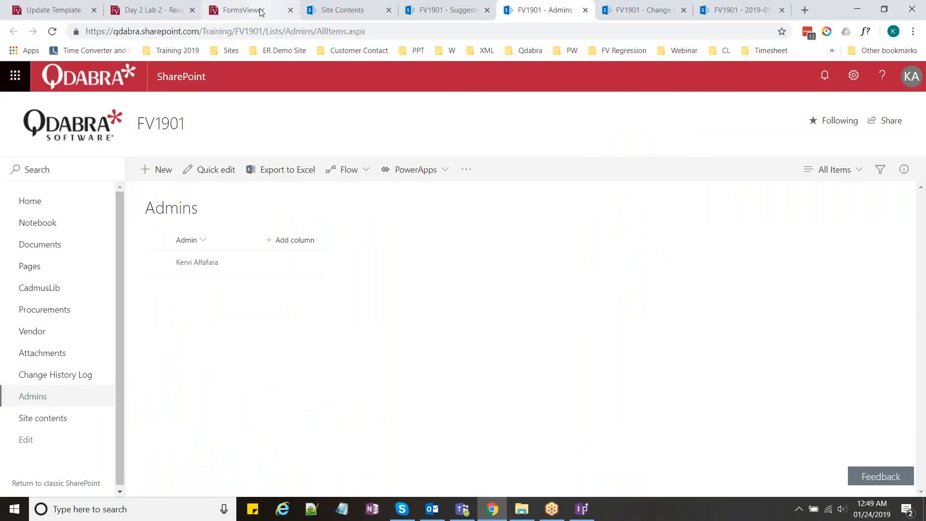
# Step: Open the Inject qRules template's update page from the Uncategorized template group
pyautogui.click(57, 10)
pyautogui.click(75, 157)
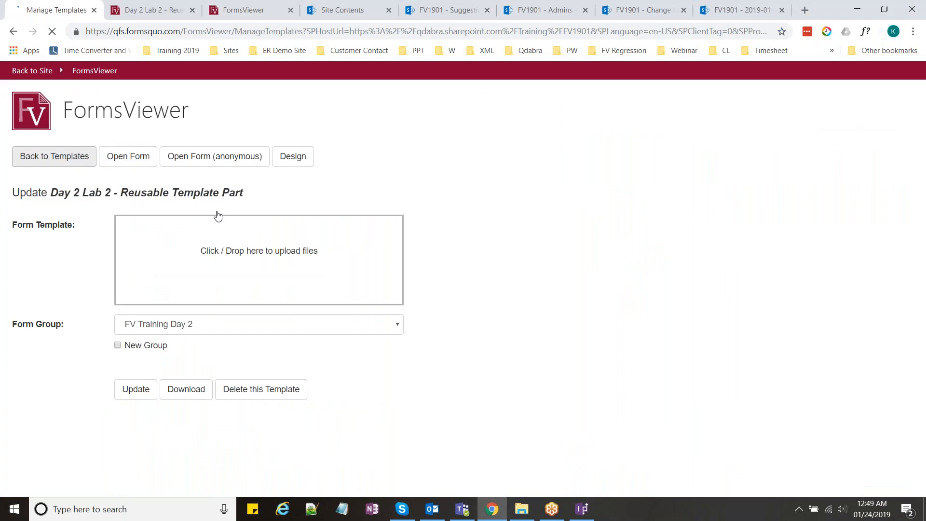
pyautogui.click(56, 399)
pyautogui.scroll(-2, 56, 386)
pyautogui.click(54, 379)
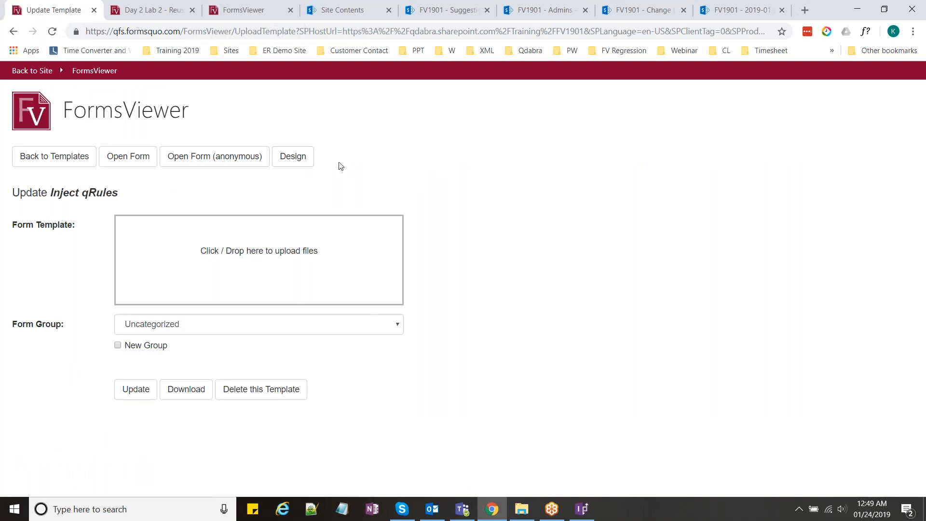
# Step: Inject qRules into the template in Forms Designer and return to Update Template
pyautogui.click(300, 164)
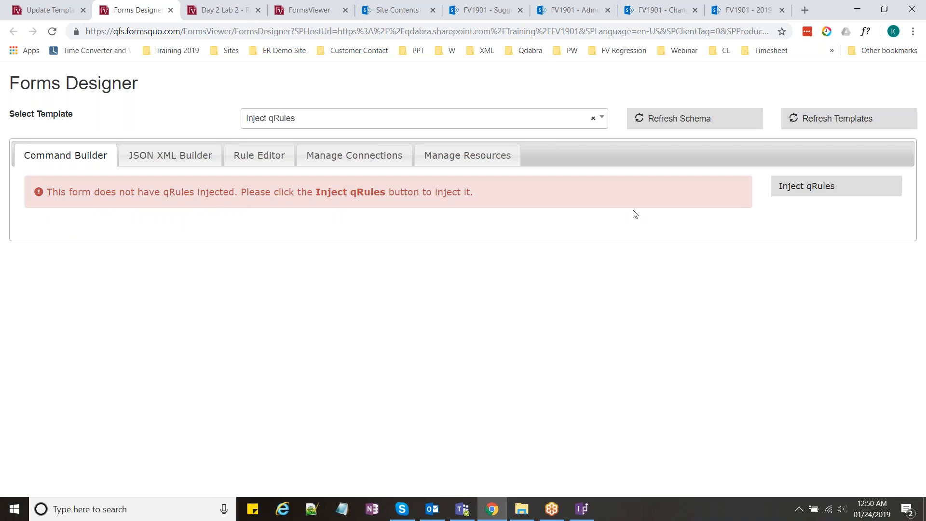
pyautogui.click(830, 195)
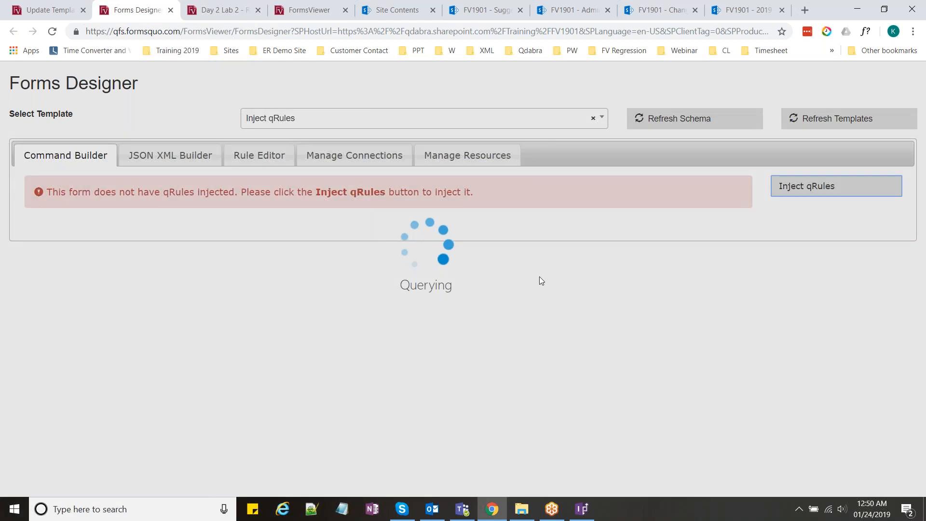
pyautogui.click(554, 299)
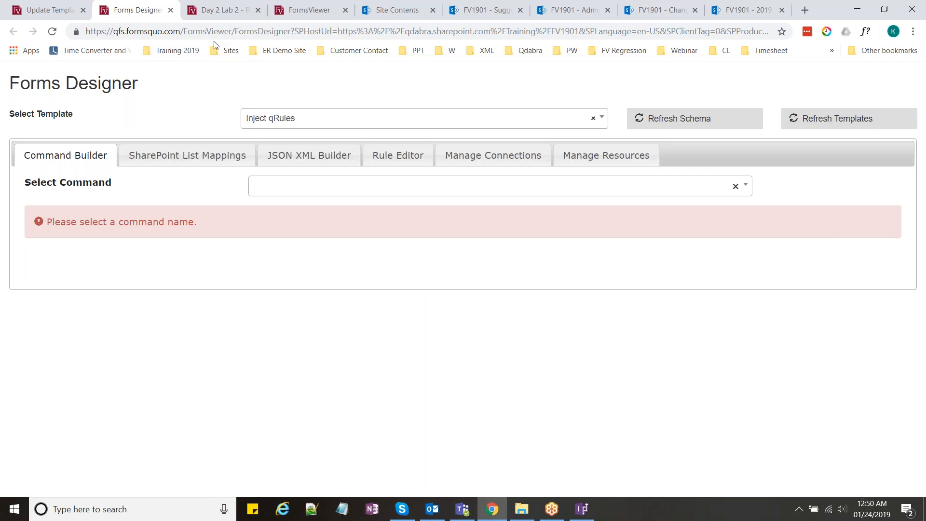
pyautogui.click(58, 4)
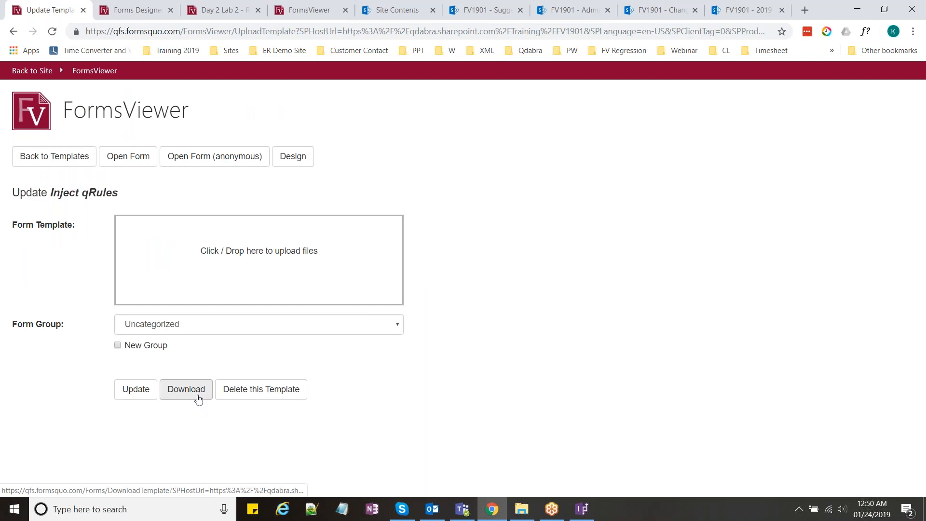
# Step: Download Inject qRules.xsn and show it in the Downloads folder
pyautogui.click(198, 398)
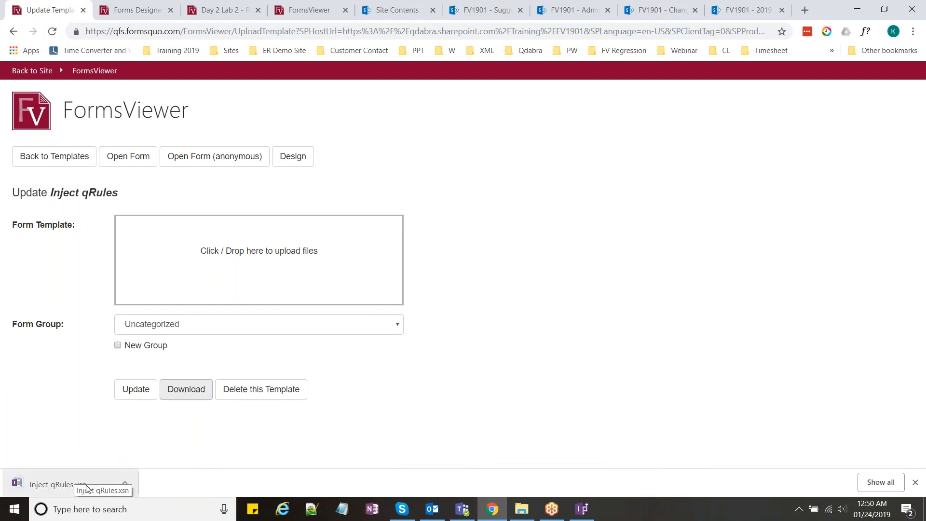
pyautogui.rightClick(63, 487)
pyautogui.click(102, 460)
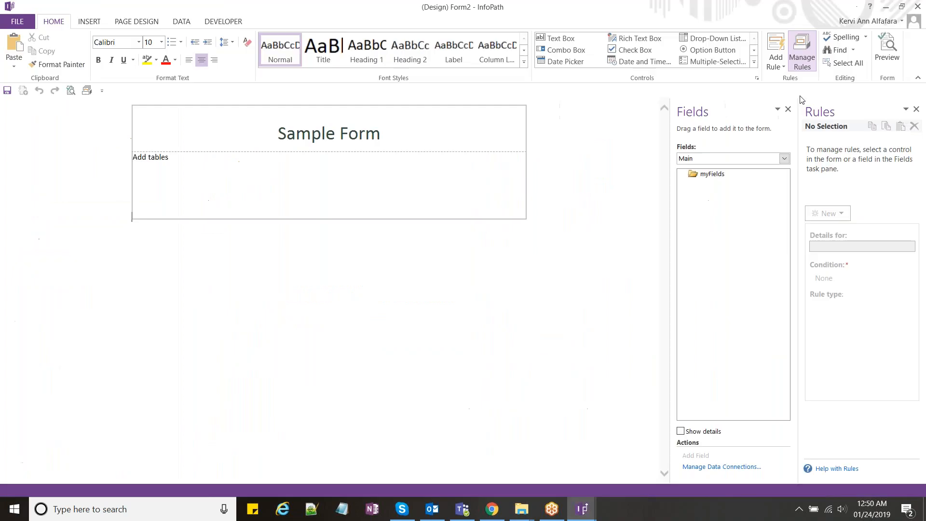
# Step: Inspect QdabraRules' finishedLoading, isSwappingDom, expires, Command and Result fields, then close Form2
pyautogui.moveTo(800, 100); pyautogui.dragTo(622, 145)
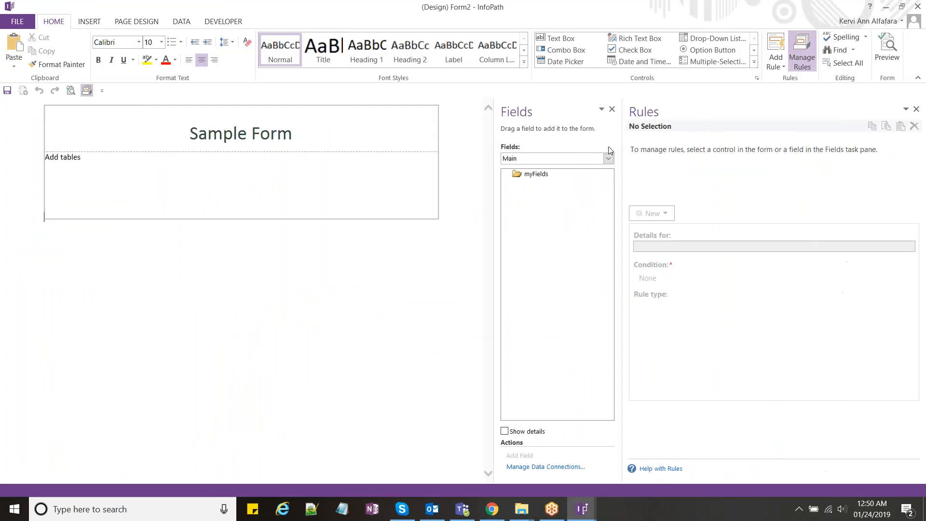
pyautogui.click(608, 158)
pyautogui.click(551, 178)
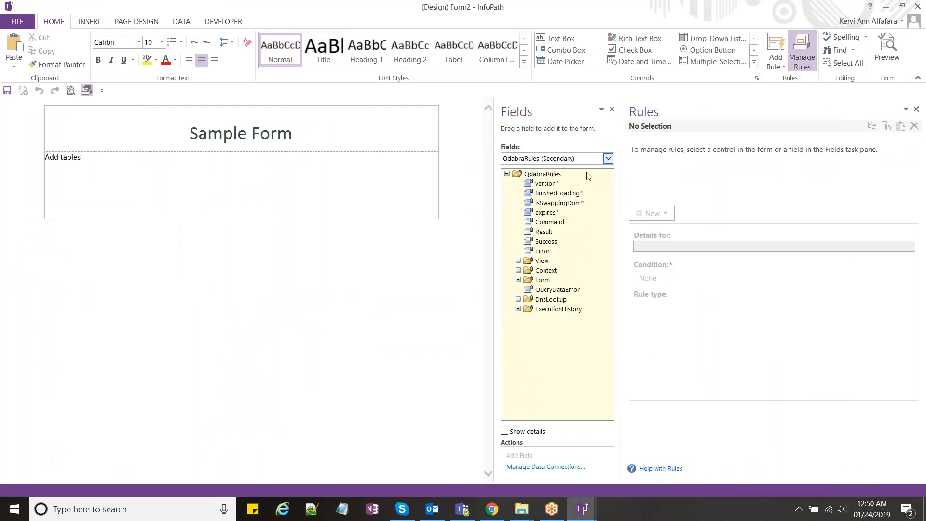
pyautogui.click(570, 193)
pyautogui.click(574, 204)
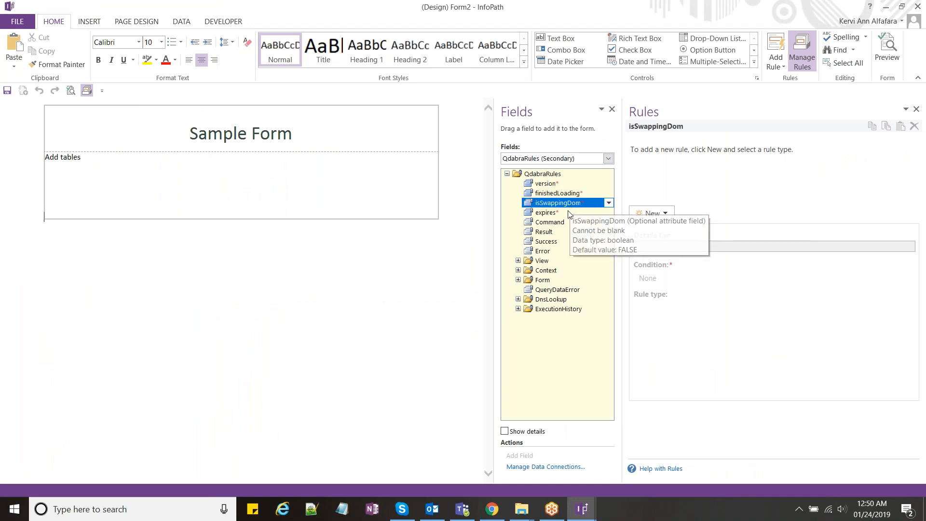
pyautogui.click(568, 213)
pyautogui.click(566, 220)
pyautogui.click(563, 233)
pyautogui.click(918, 6)
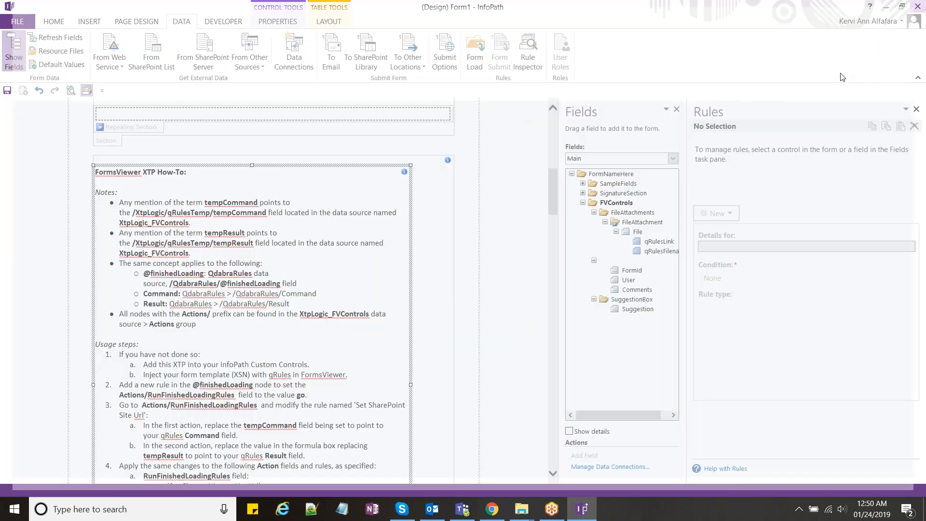
pyautogui.scroll(4, 498, 207)
# Step: Show Form1's QdabraRules data source and inspect the rules on Command and Result
pyautogui.scroll(5, 499, 209)
pyautogui.click(673, 158)
pyautogui.click(608, 215)
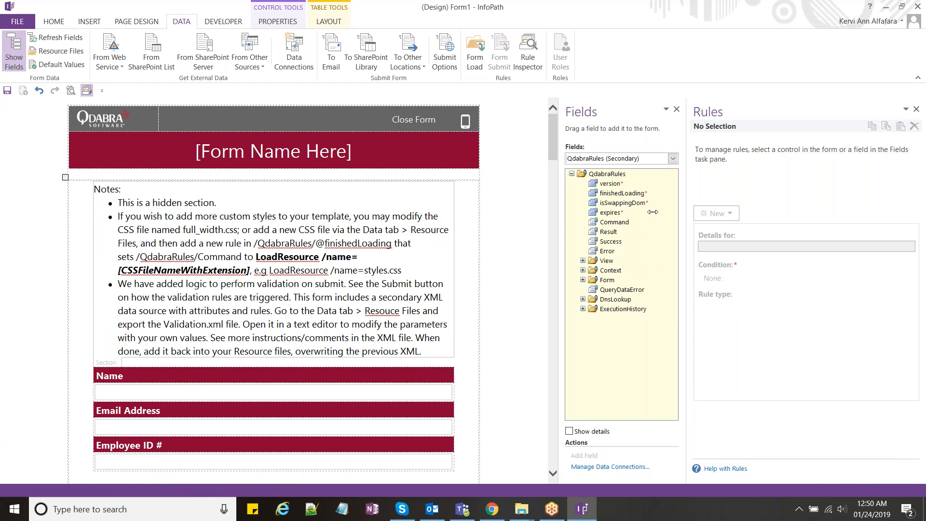
pyautogui.moveTo(652, 212); pyautogui.dragTo(650, 212)
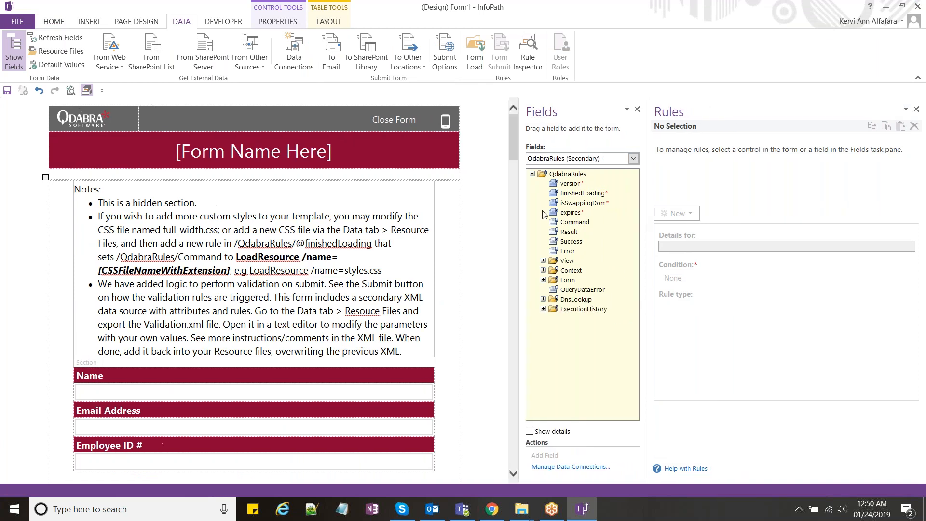
pyautogui.scroll(-5, 202, 324)
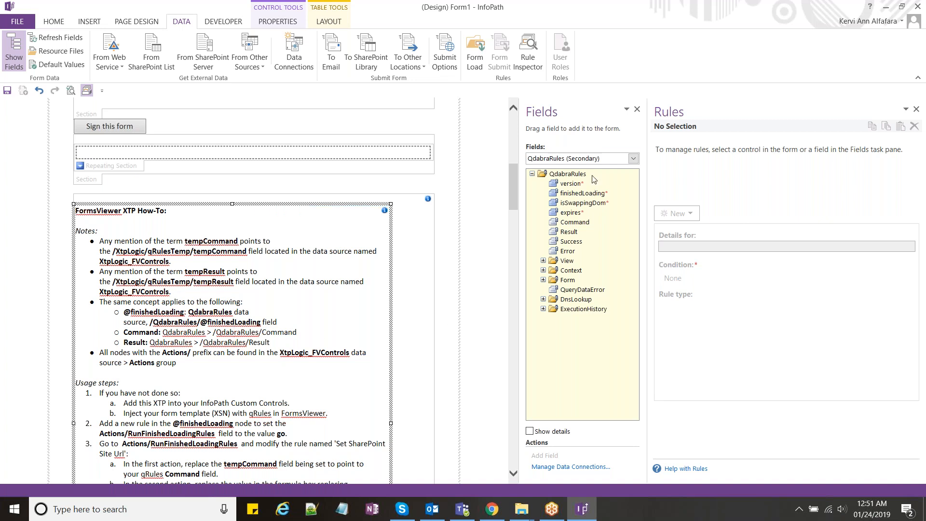
pyautogui.click(583, 224)
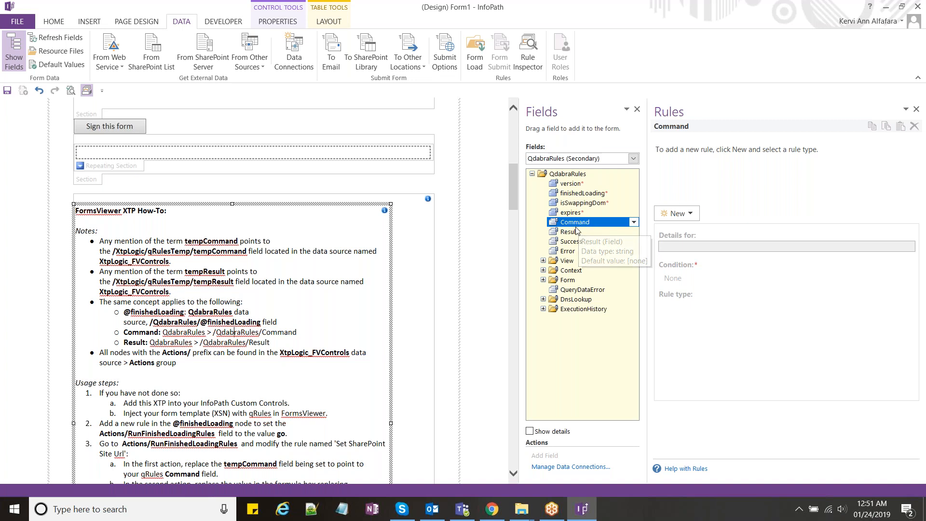
pyautogui.click(576, 233)
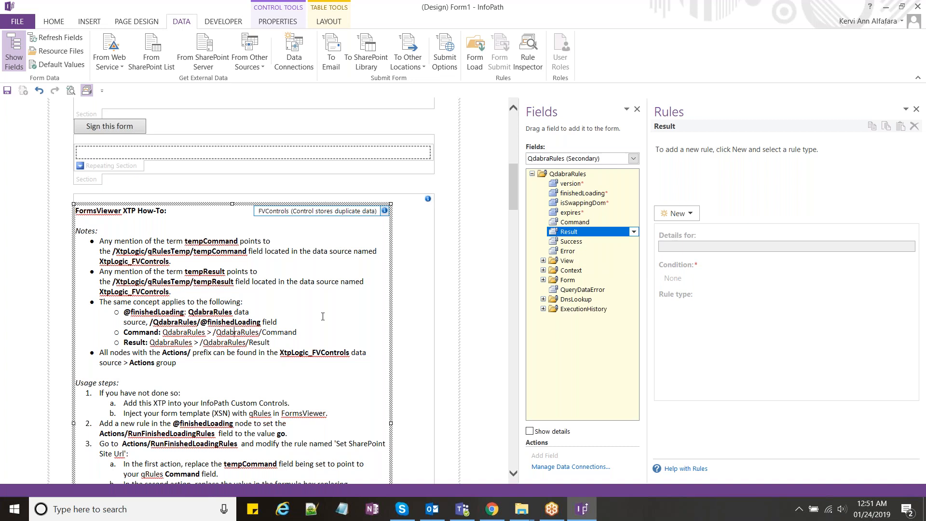
# Step: Read the How-To notes on tempResult and step 3a's Command action
pyautogui.click(221, 282)
pyautogui.doubleClick(221, 282)
pyautogui.doubleClick(213, 272)
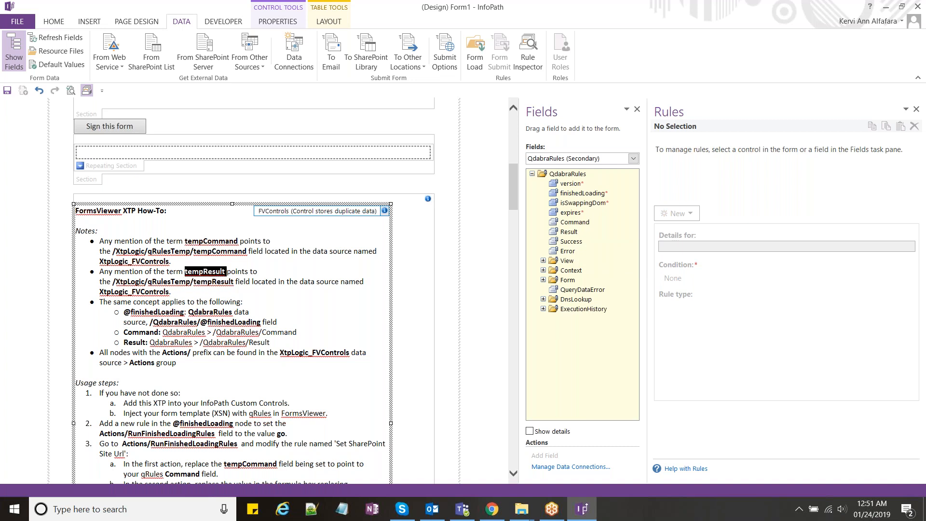
pyautogui.click(214, 295)
pyautogui.scroll(-2, 220, 329)
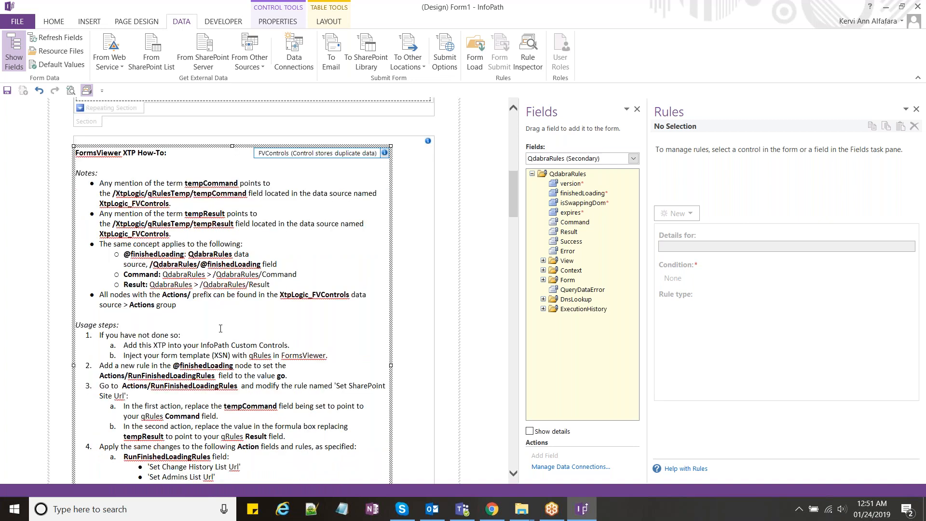
pyautogui.scroll(-2, 220, 329)
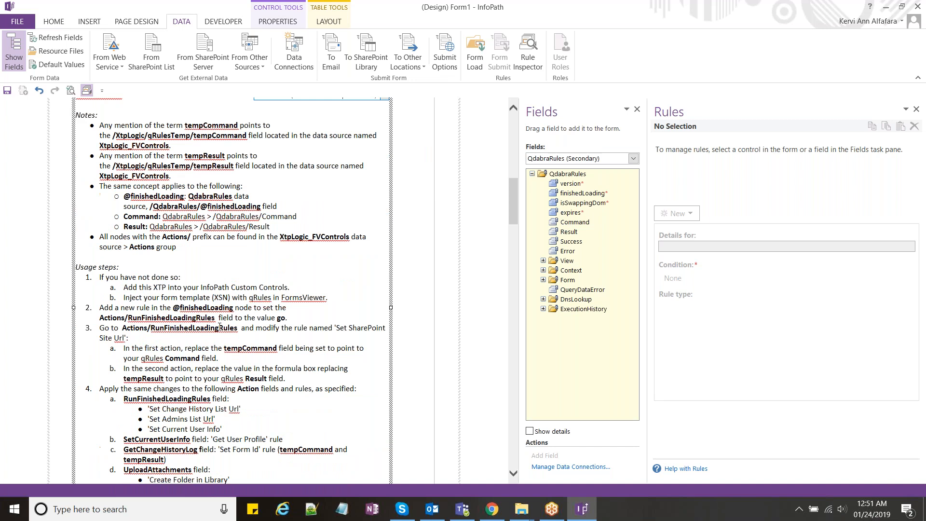
pyautogui.scroll(-2, 221, 328)
pyautogui.click(238, 274)
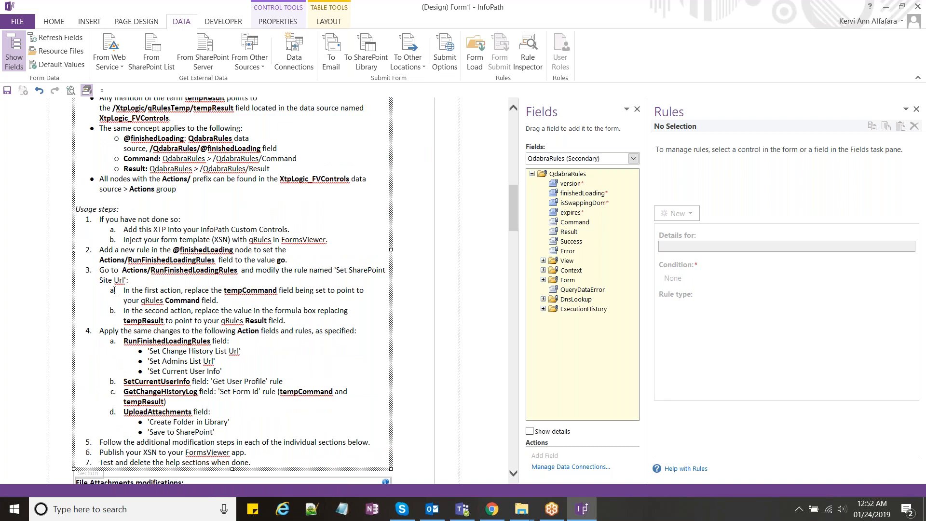
pyautogui.doubleClick(172, 290)
pyautogui.click(243, 291)
pyautogui.doubleClick(184, 300)
pyautogui.click(219, 300)
pyautogui.click(604, 159)
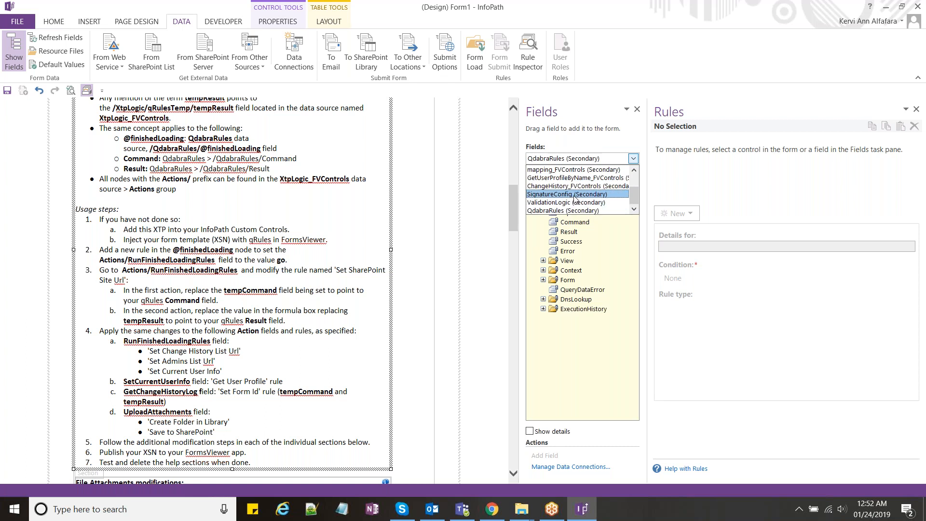
# Step: Open the Set SharePoint Site Url rule on XtpLogic_FVControls' RunFinishedLoadingRules action
pyautogui.moveTo(635, 194); pyautogui.dragTo(635, 191)
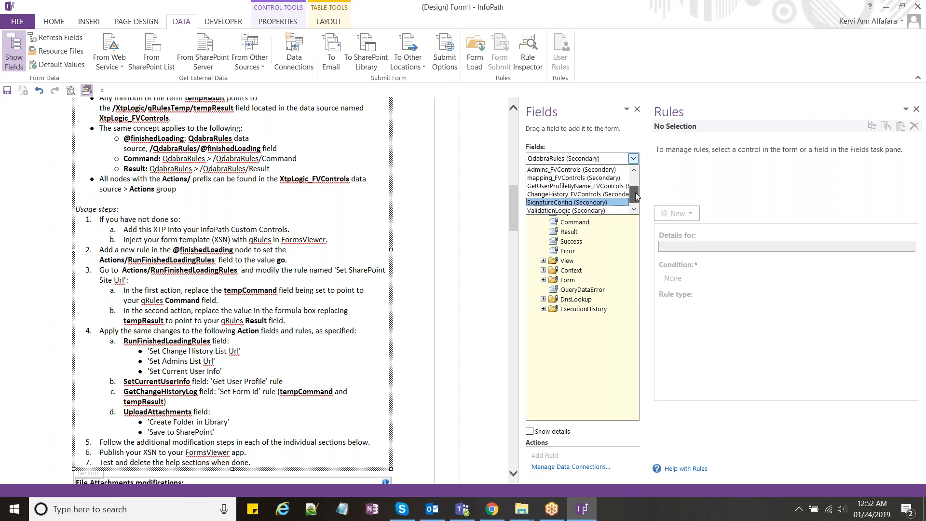
pyautogui.press('x')
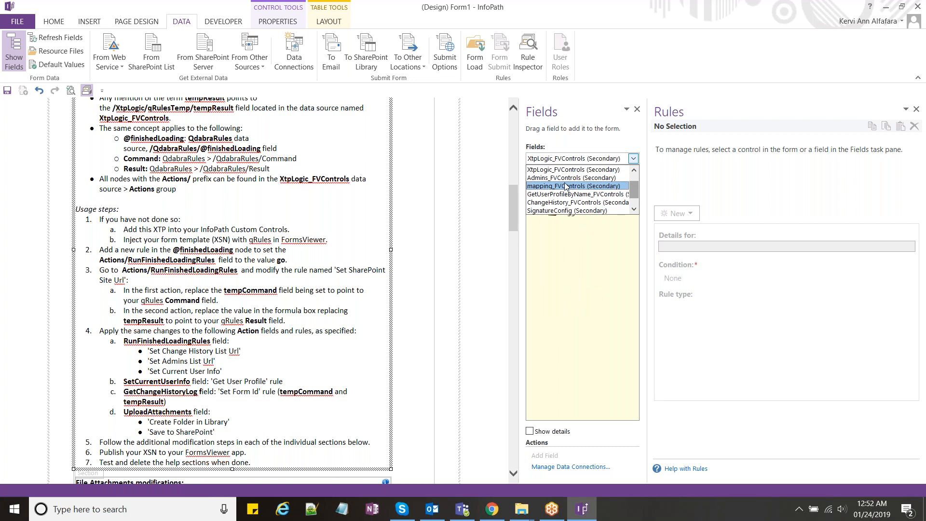
pyautogui.click(558, 169)
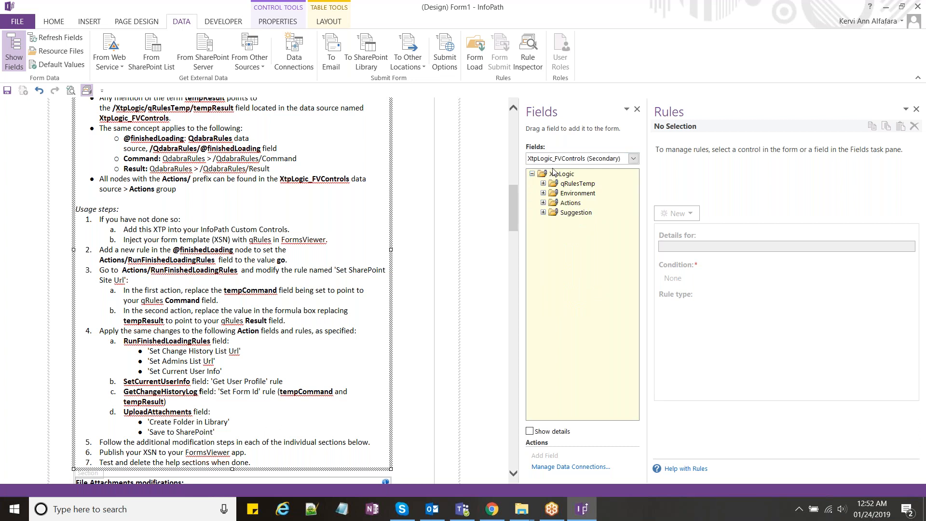
pyautogui.click(543, 203)
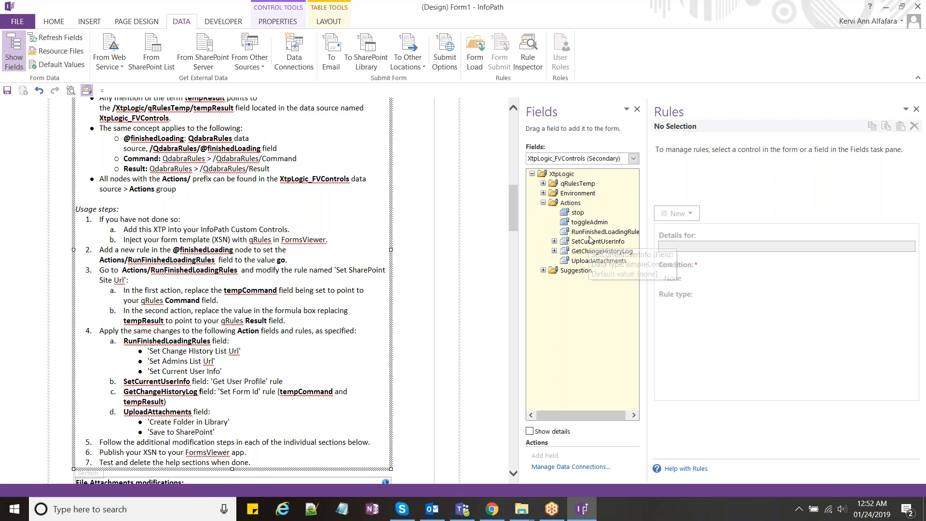
pyautogui.click(593, 235)
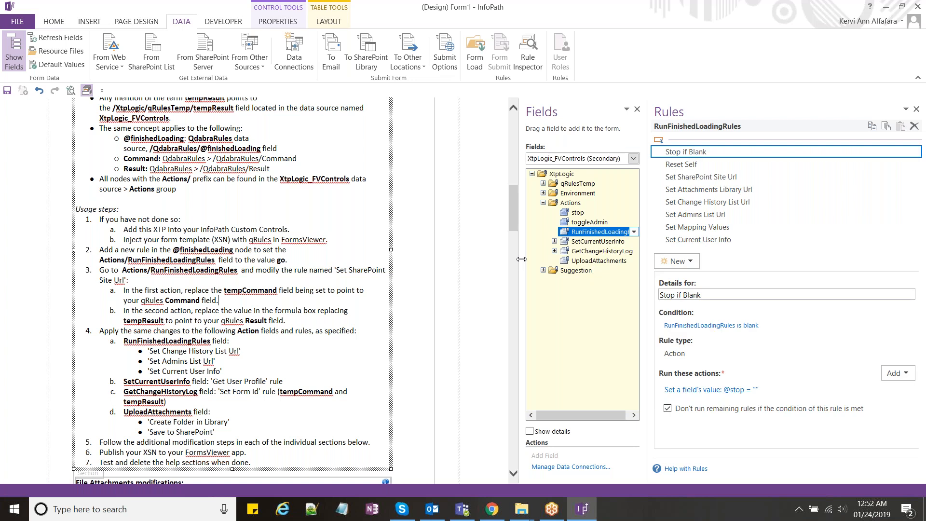
pyautogui.moveTo(521, 259); pyautogui.dragTo(494, 264)
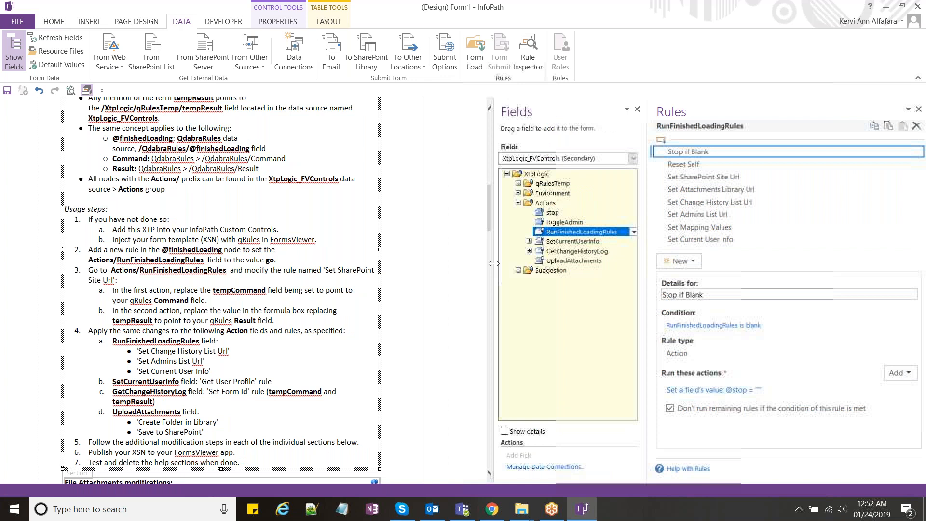
pyautogui.click(733, 179)
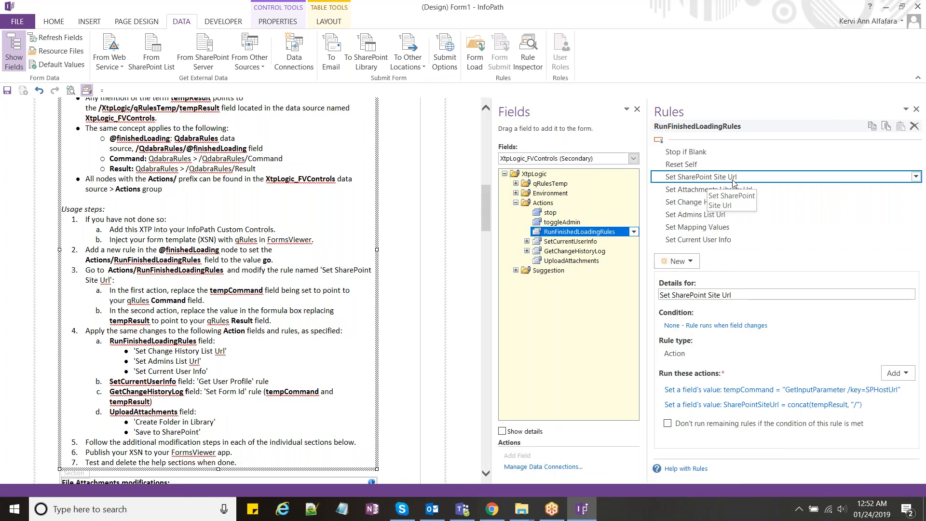
# Step: Change the first action to set the QdabraRules Command field instead of tempCommand
pyautogui.click(658, 391)
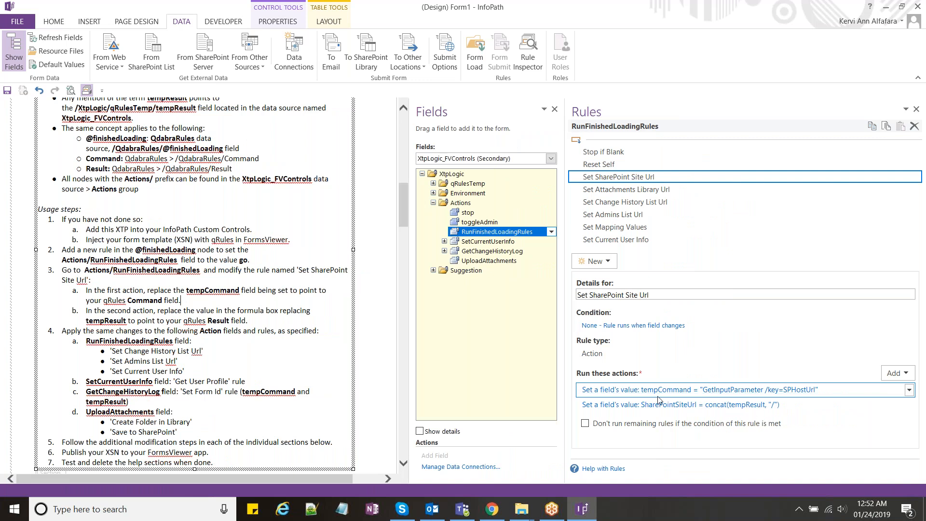
pyautogui.click(683, 395)
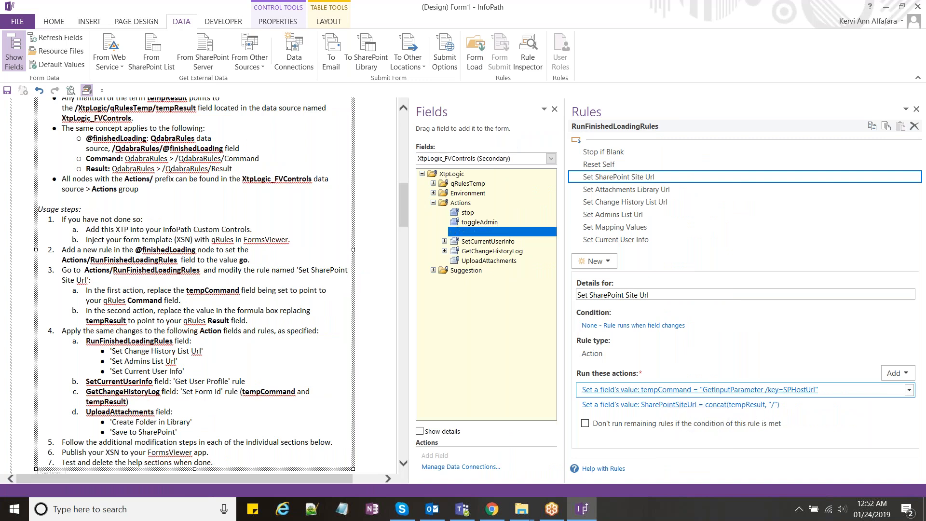
pyautogui.click(606, 245)
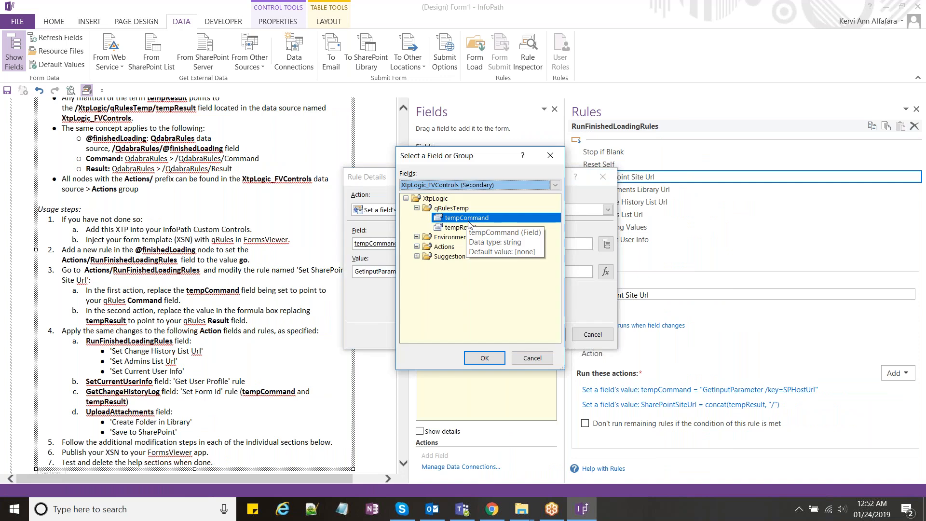
pyautogui.click(471, 185)
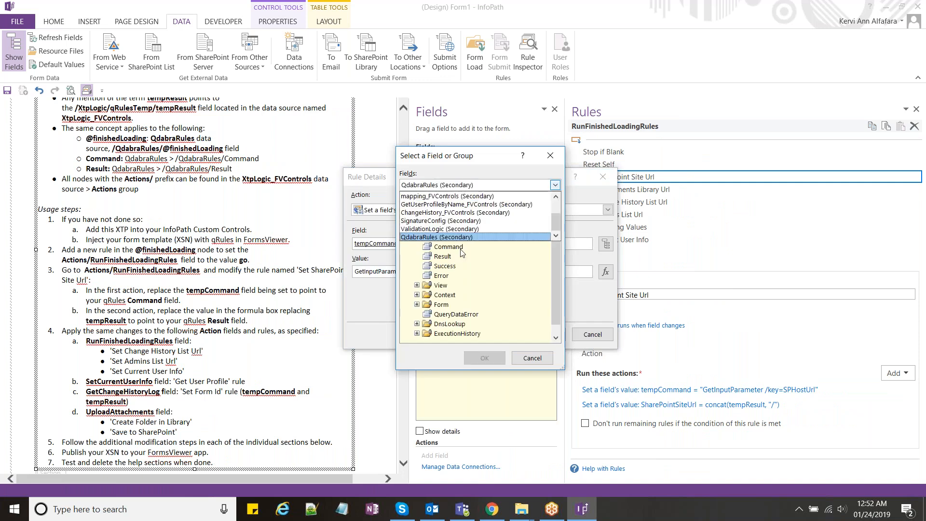
pyautogui.click(458, 246)
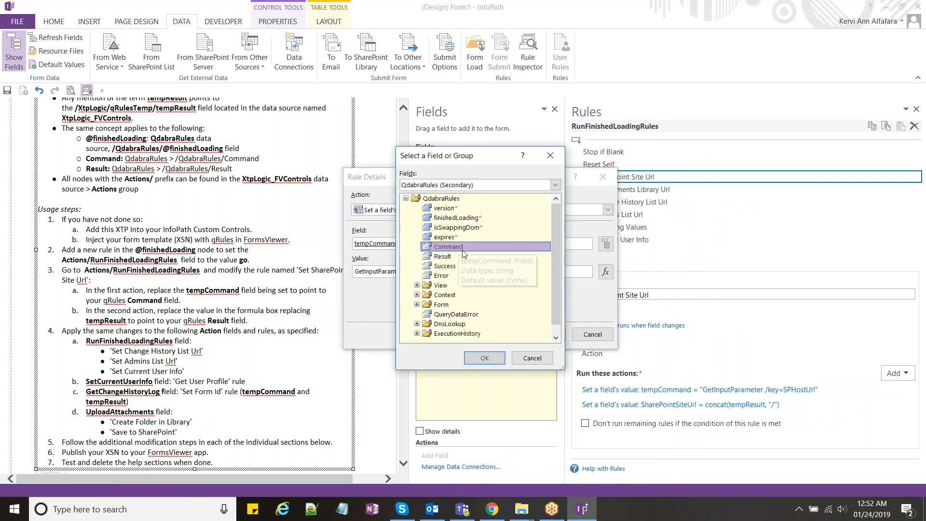
pyautogui.doubleClick(449, 247)
pyautogui.click(540, 336)
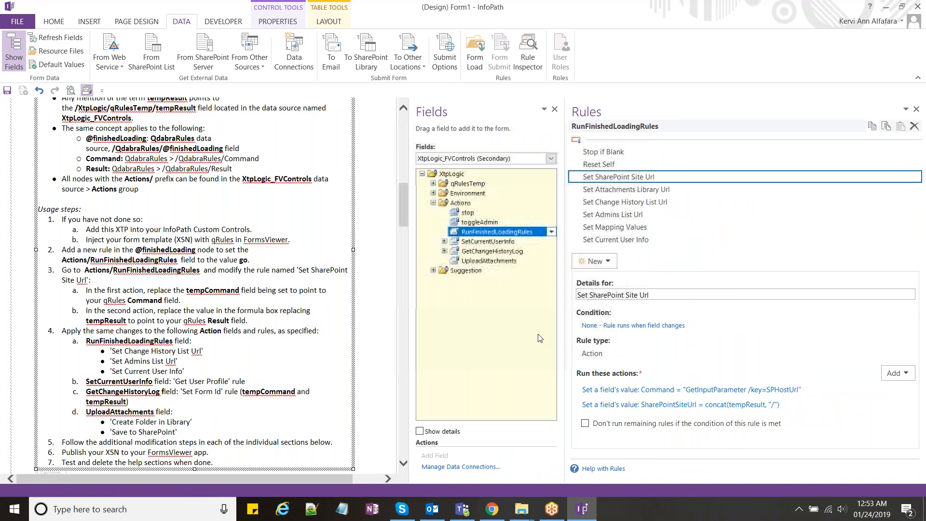
# Step: Set SharePointSiteUrl's formula to concat(Result, "/"), replacing tempResult
pyautogui.click(675, 404)
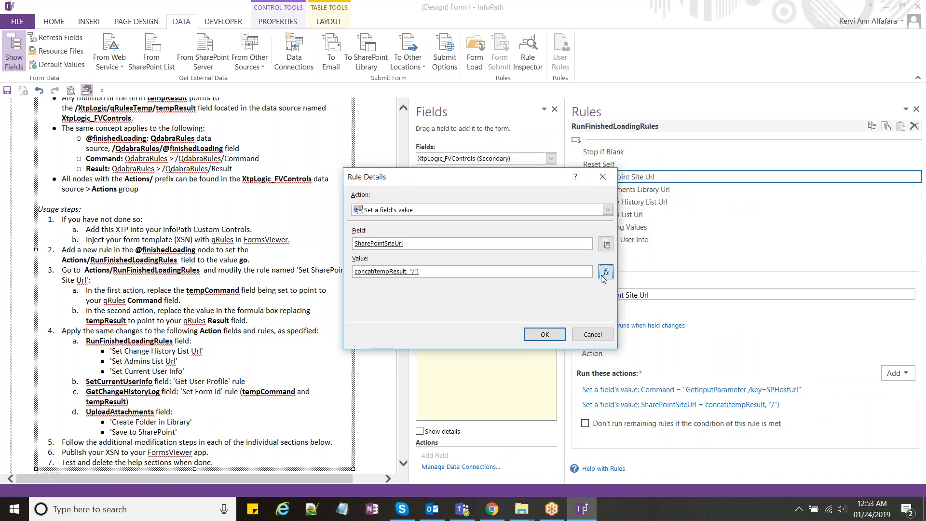
pyautogui.click(605, 274)
pyautogui.doubleClick(358, 222)
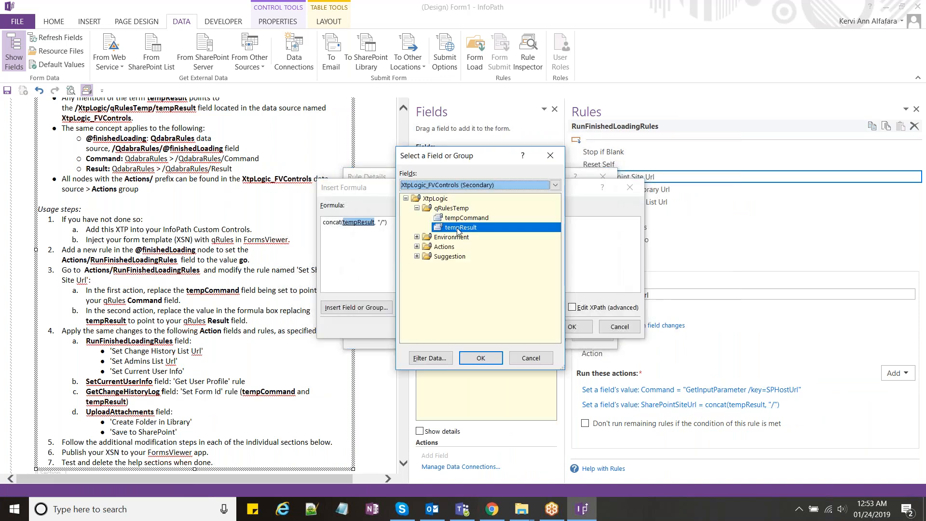
pyautogui.click(478, 185)
pyautogui.click(462, 247)
pyautogui.click(447, 258)
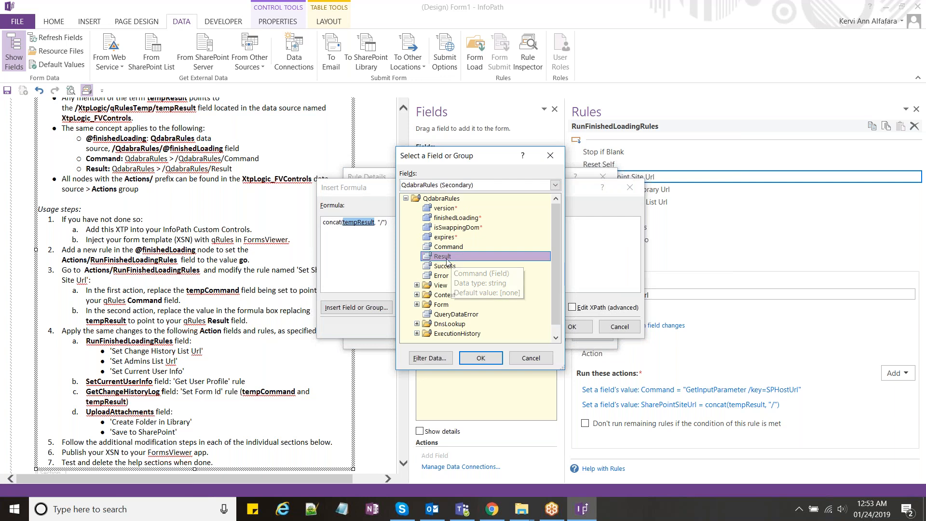
pyautogui.click(477, 358)
pyautogui.click(558, 331)
pyautogui.click(557, 332)
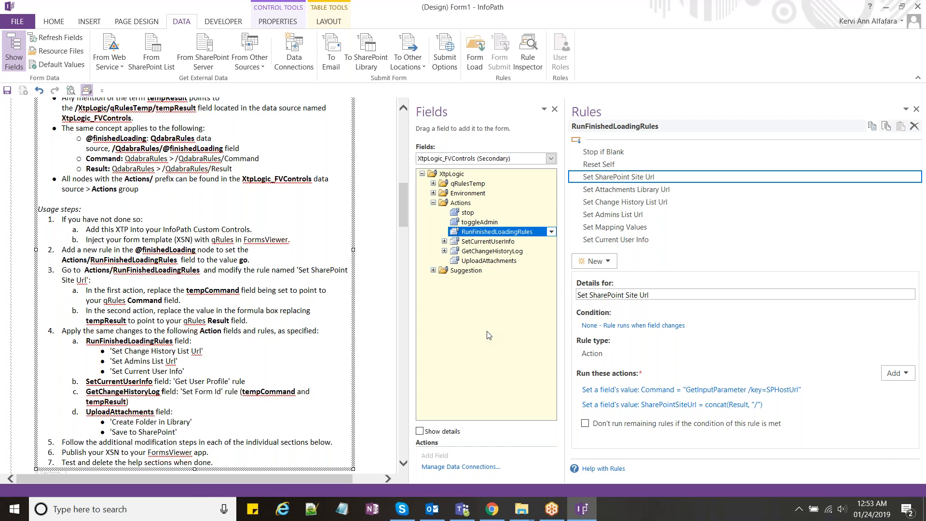
pyautogui.click(218, 293)
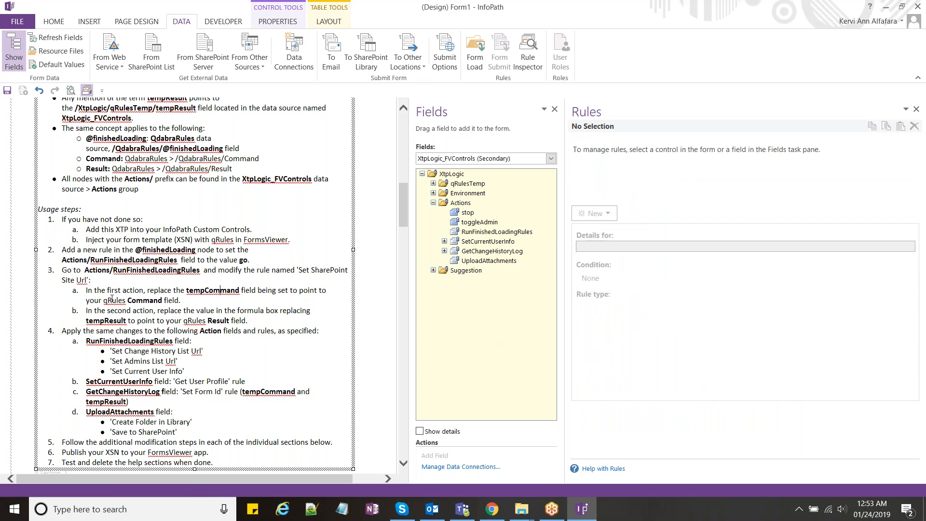
pyautogui.scroll(-2, 111, 299)
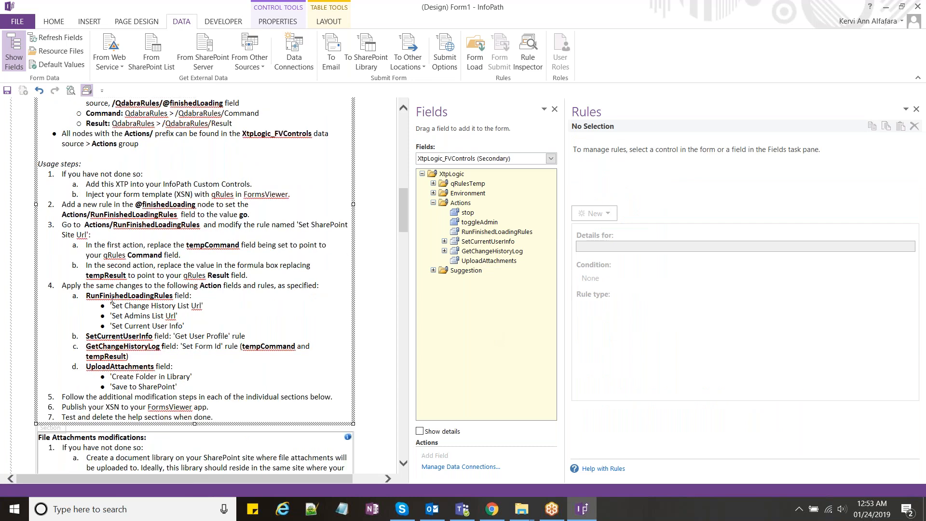
pyautogui.scroll(-1, 112, 299)
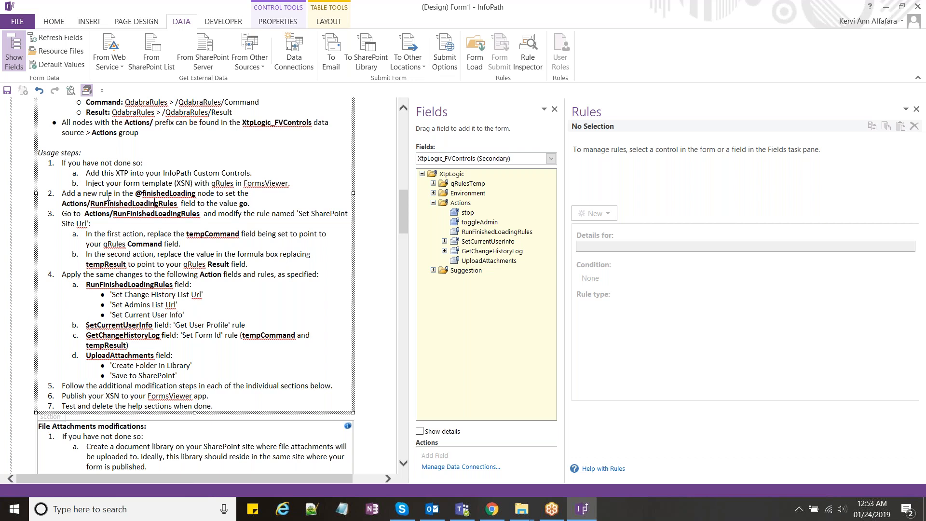
pyautogui.doubleClick(170, 195)
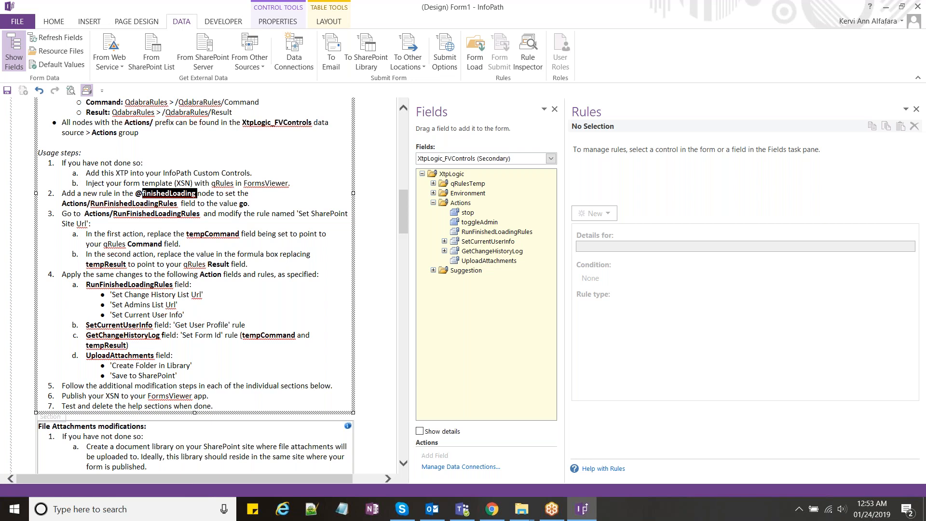
pyautogui.doubleClick(141, 203)
# Step: Open FormsViewer Starter Simple - START from the Lab 2 - Reusable Template Part folder in design mode
pyautogui.doubleClick(243, 203)
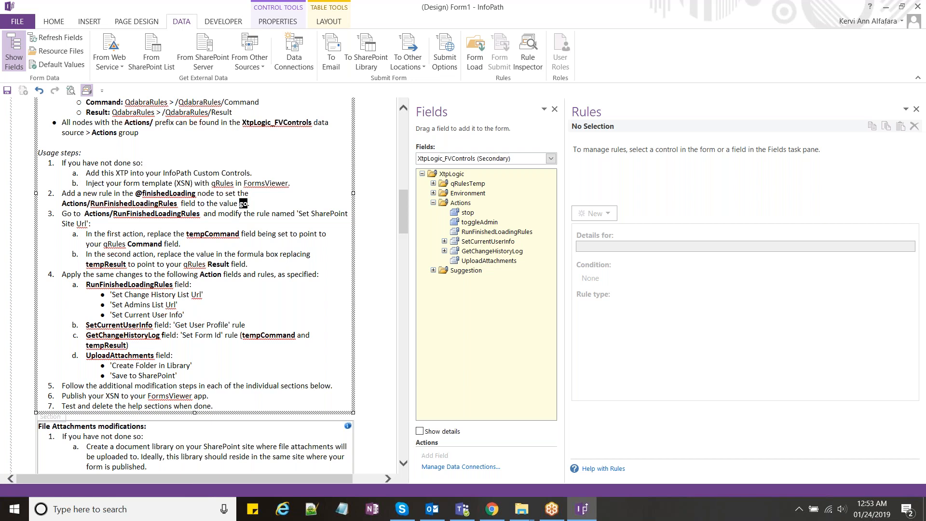
pyautogui.moveTo(528, 511)
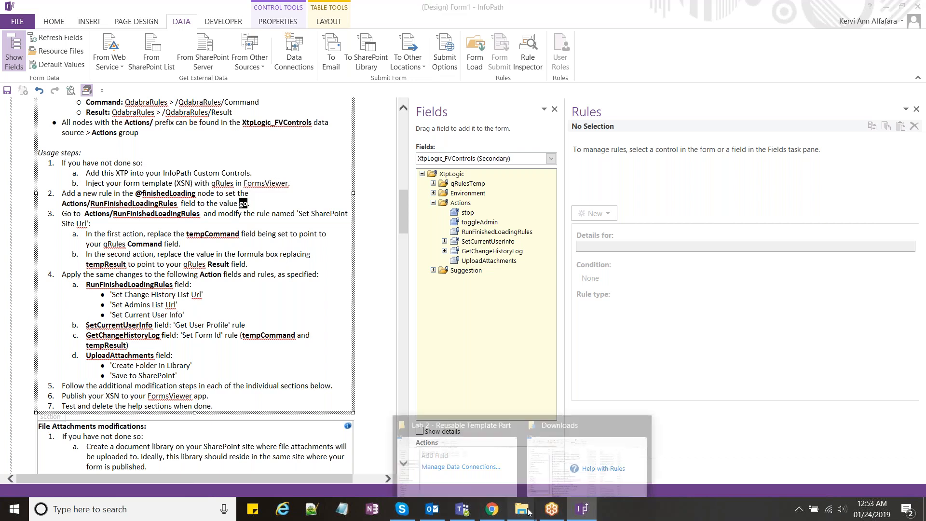
pyautogui.click(529, 512)
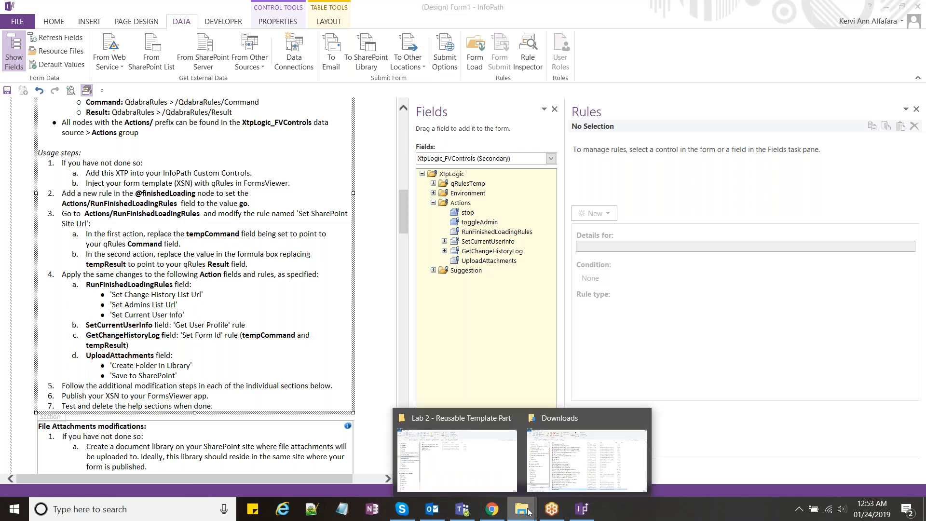
pyautogui.moveTo(477, 481)
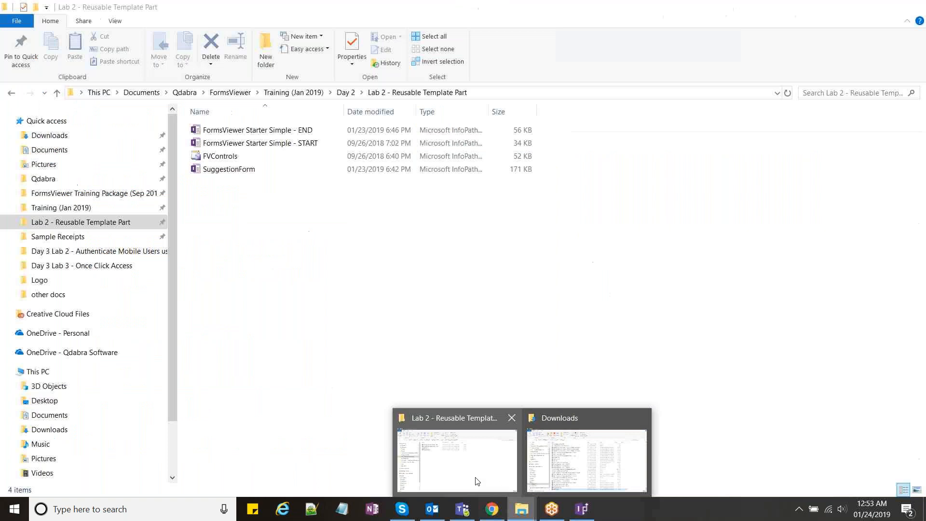
pyautogui.click(477, 481)
pyautogui.rightClick(302, 140)
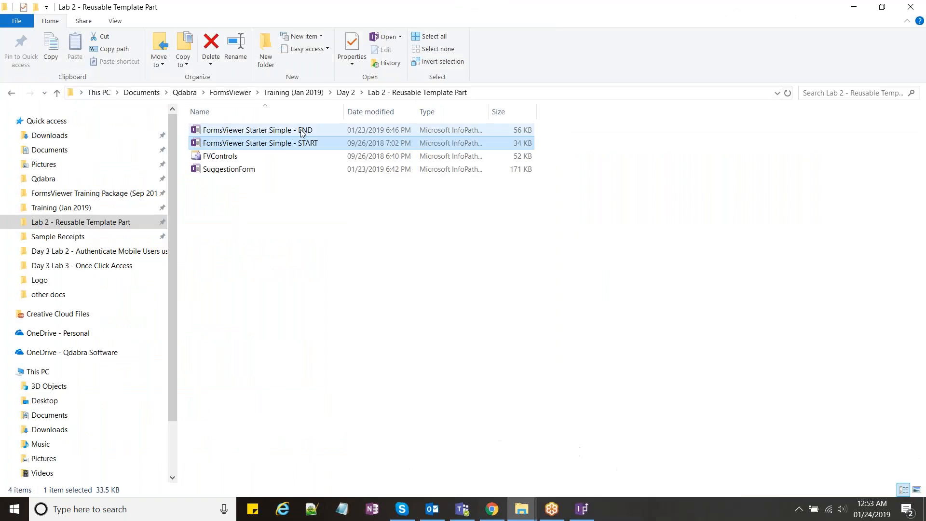
pyautogui.click(374, 187)
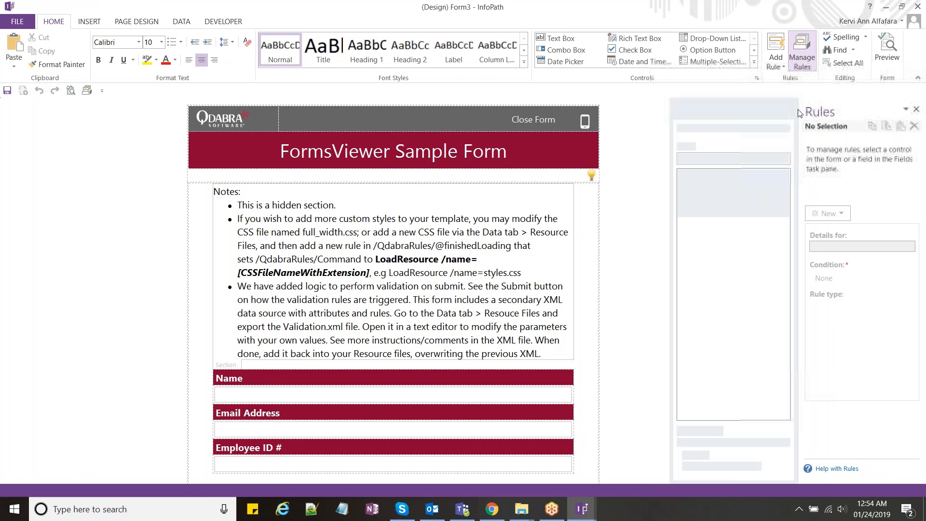
# Step: Widen the Rules pane and browse the finishedLoading rules, ending on Run finishedLoading Rules
pyautogui.moveTo(798, 113); pyautogui.dragTo(637, 131)
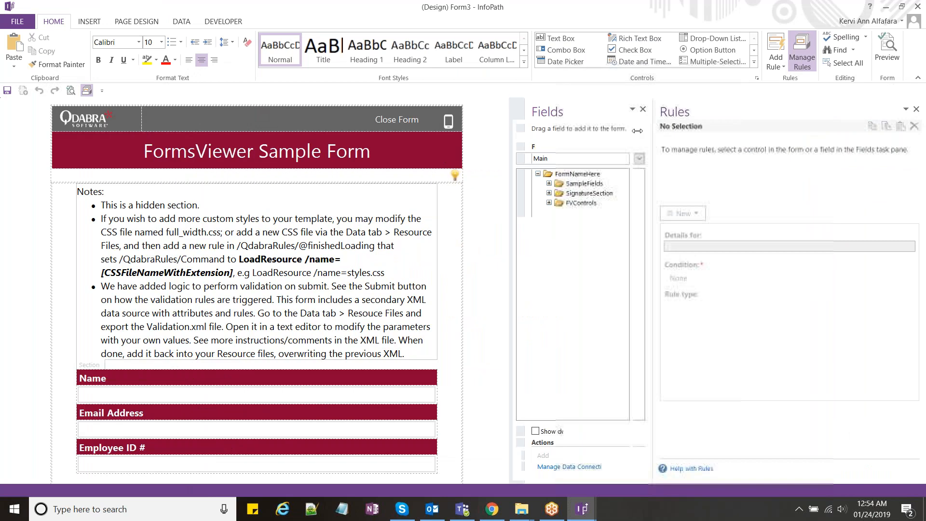
pyautogui.click(561, 159)
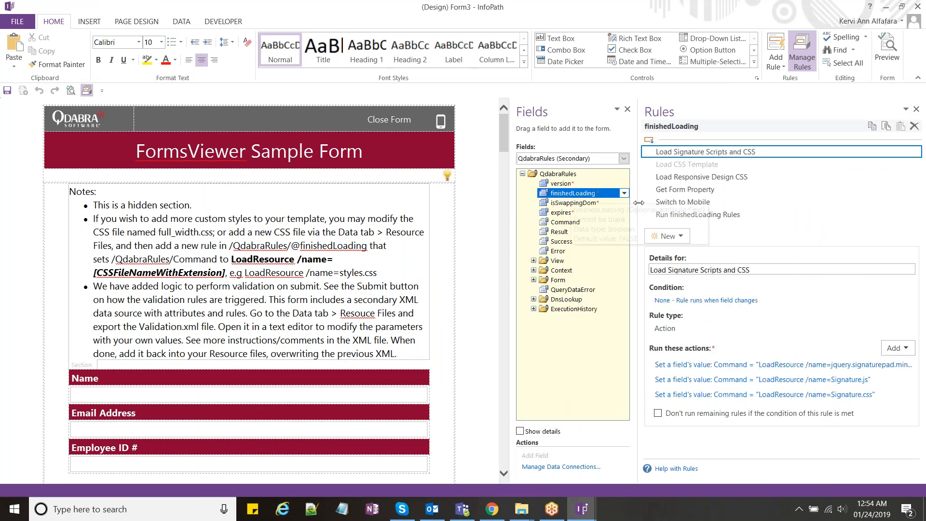
pyautogui.moveTo(639, 203); pyautogui.dragTo(582, 202)
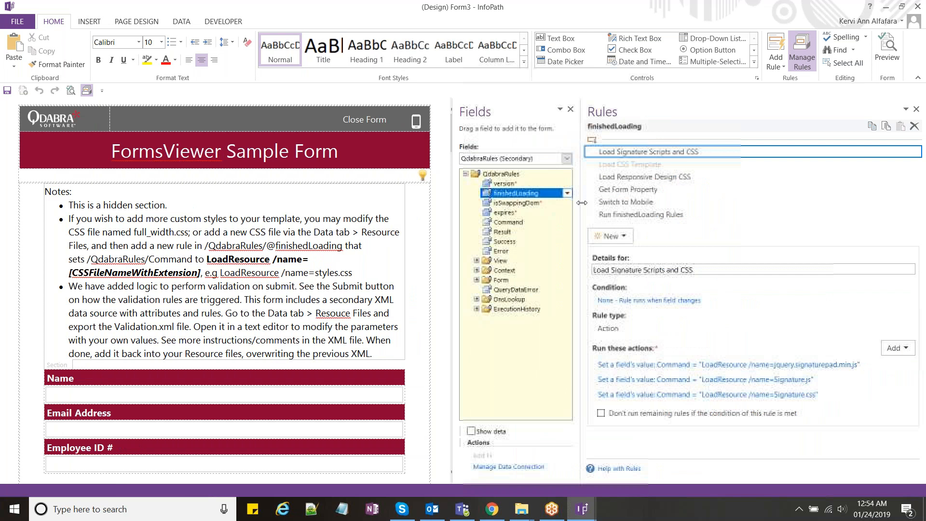
pyautogui.click(637, 215)
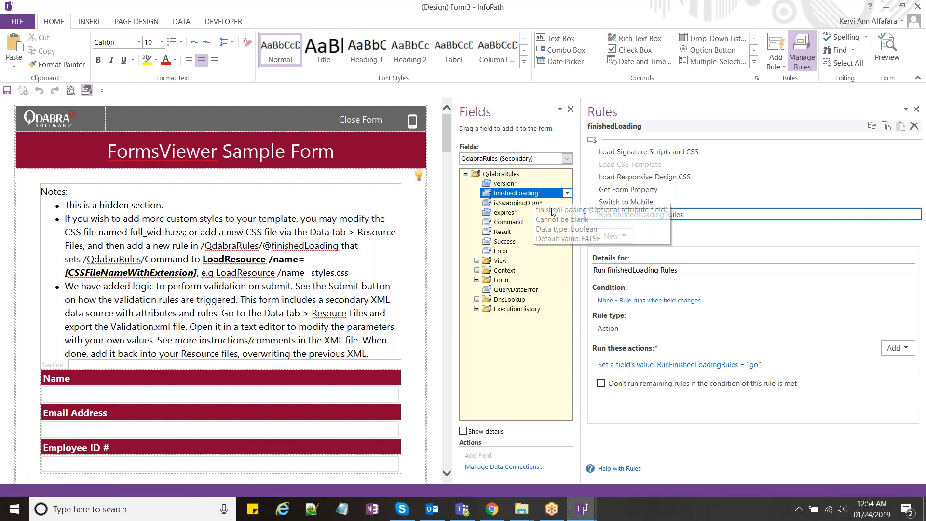
pyautogui.click(656, 201)
pyautogui.click(656, 177)
pyautogui.click(655, 165)
pyautogui.click(656, 177)
pyautogui.click(656, 190)
pyautogui.click(654, 215)
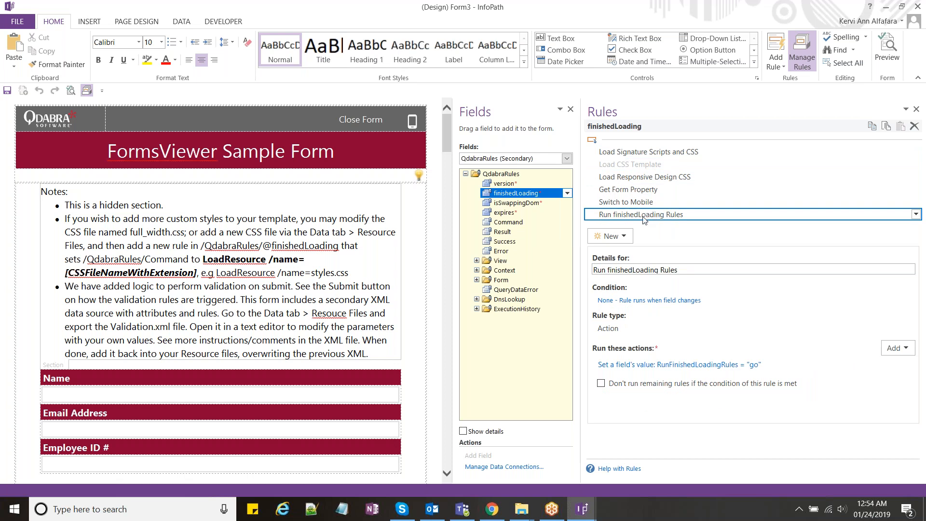
# Step: Switch the Fields list to XtpLogic_FVControls and show the RunFinishedLoadingRules field's rules
pyautogui.click(541, 160)
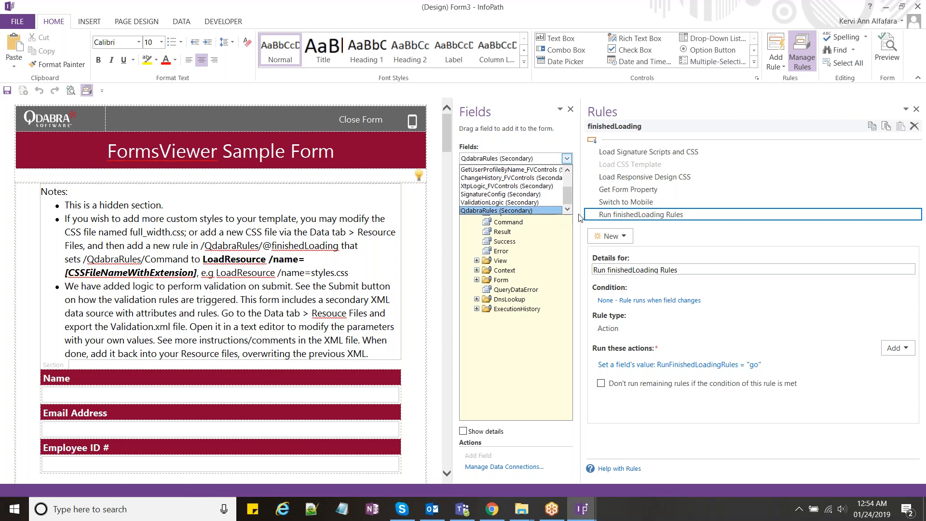
pyautogui.click(528, 210)
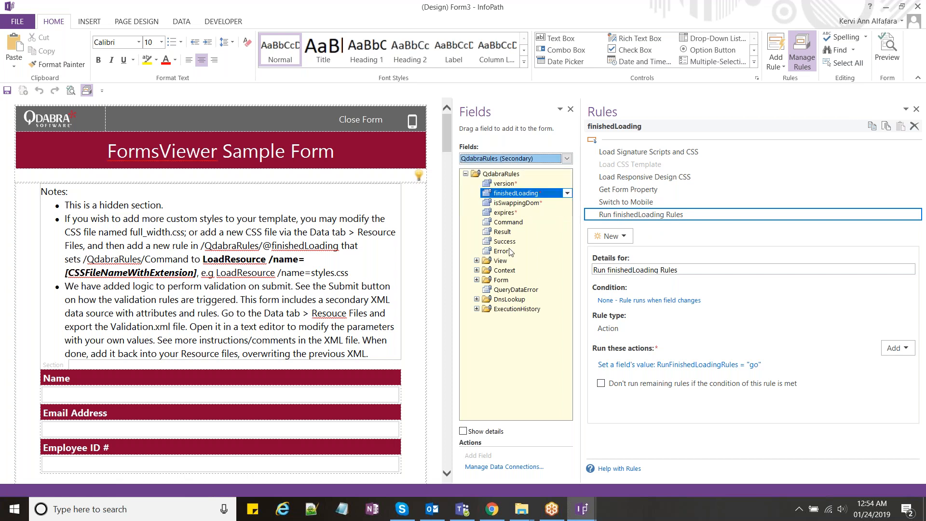
pyautogui.click(505, 160)
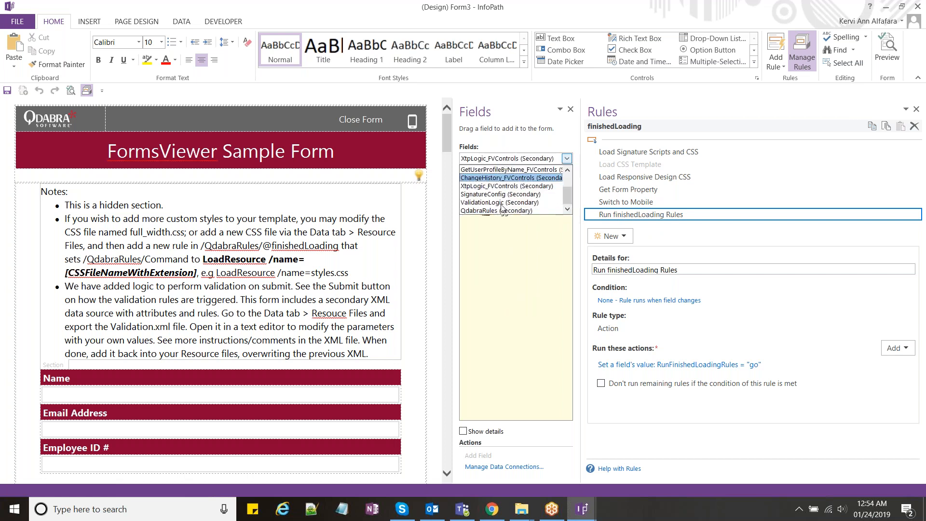
pyautogui.click(507, 186)
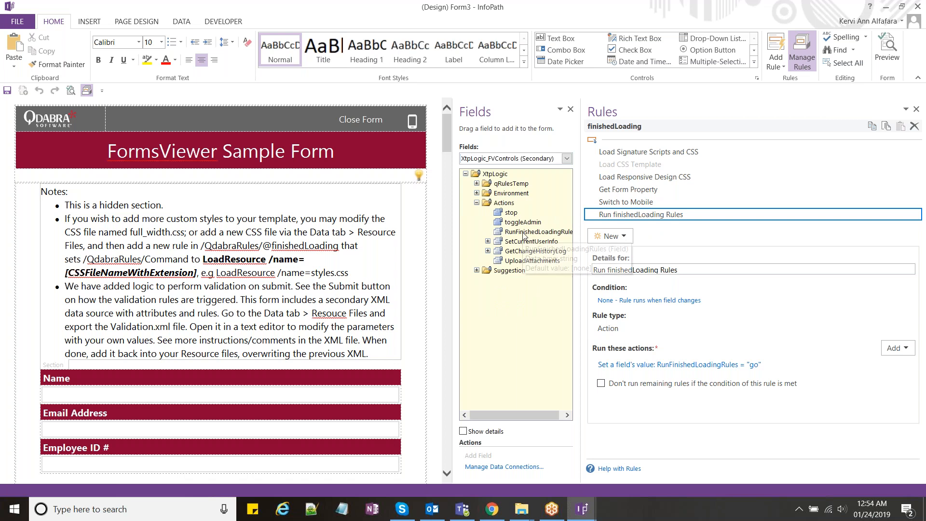
pyautogui.click(524, 234)
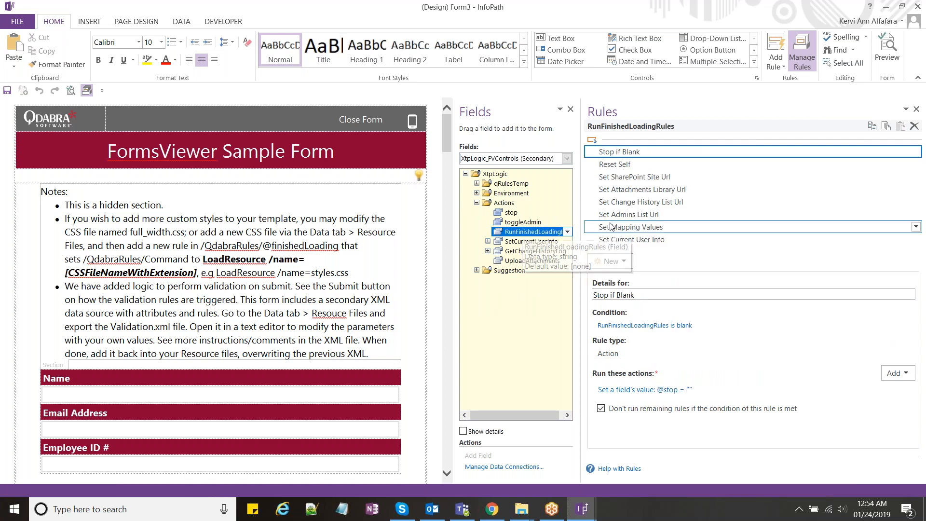
# Step: Select the Set SharePoint Site Url rule, briefly checking the Reset Self rule
pyautogui.click(656, 176)
pyautogui.click(658, 168)
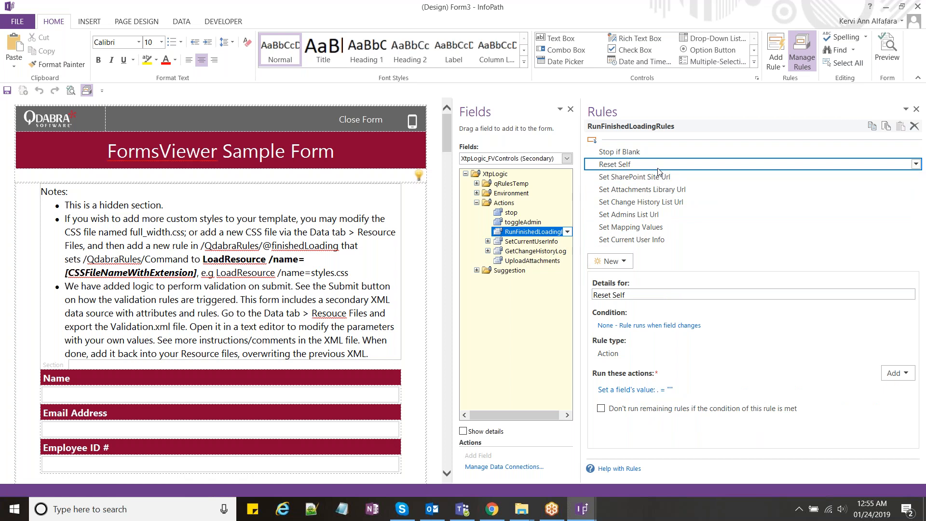
pyautogui.click(663, 179)
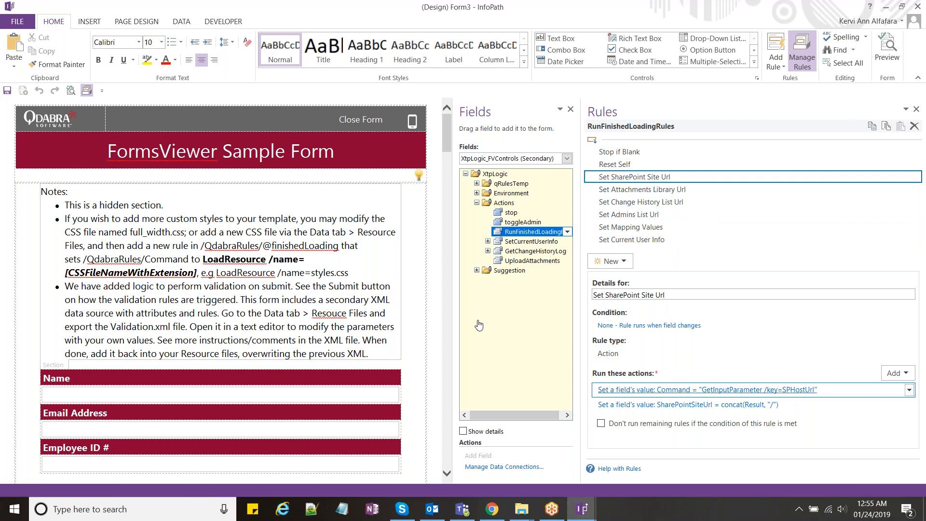
# Step: Inspect the Command action value 'GetInputParameter /key=SPHostUrl', then close it unchanged
pyautogui.click(507, 265)
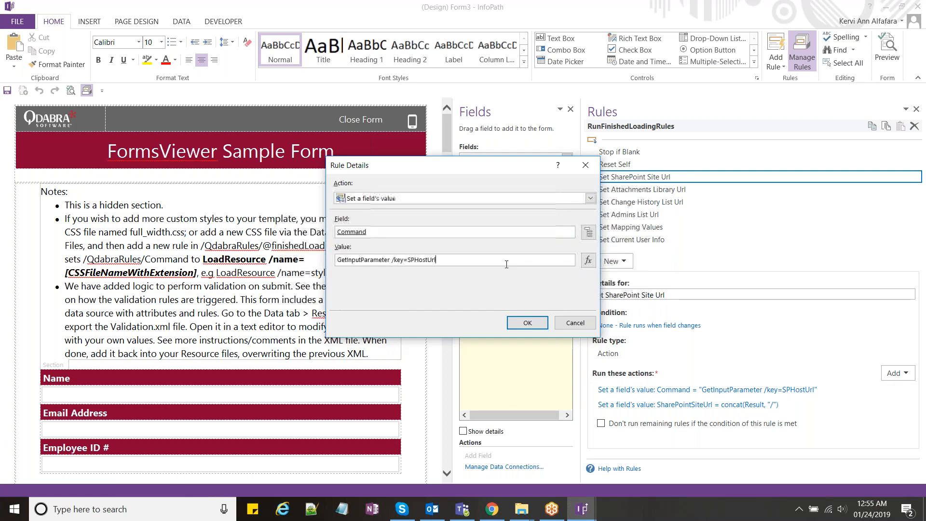
pyautogui.doubleClick(372, 263)
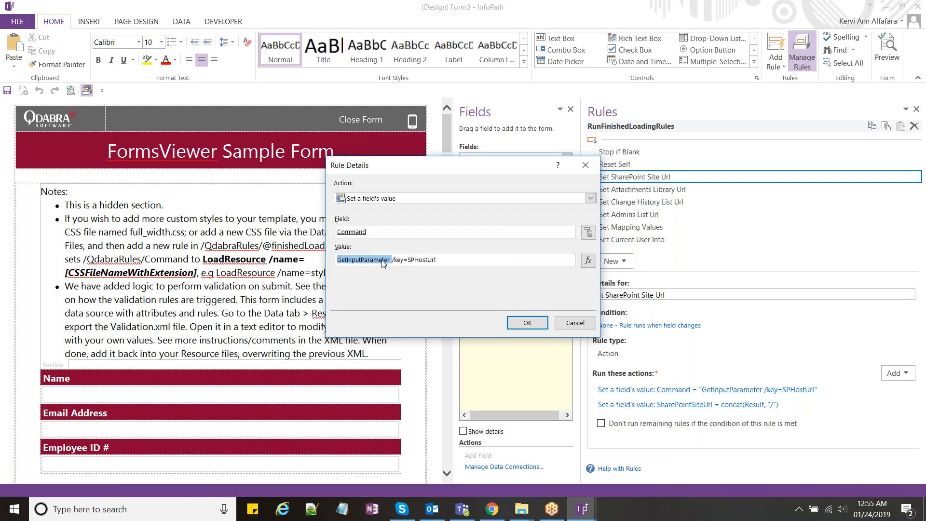
pyautogui.click(441, 261)
pyautogui.doubleClick(429, 260)
pyautogui.click(437, 260)
pyautogui.moveTo(436, 261)
pyautogui.mouseDown()
pyautogui.moveTo(409, 260)
pyautogui.moveTo(432, 259)
pyautogui.mouseUp()
pyautogui.click(409, 259)
pyautogui.click(441, 260)
pyautogui.click(586, 166)
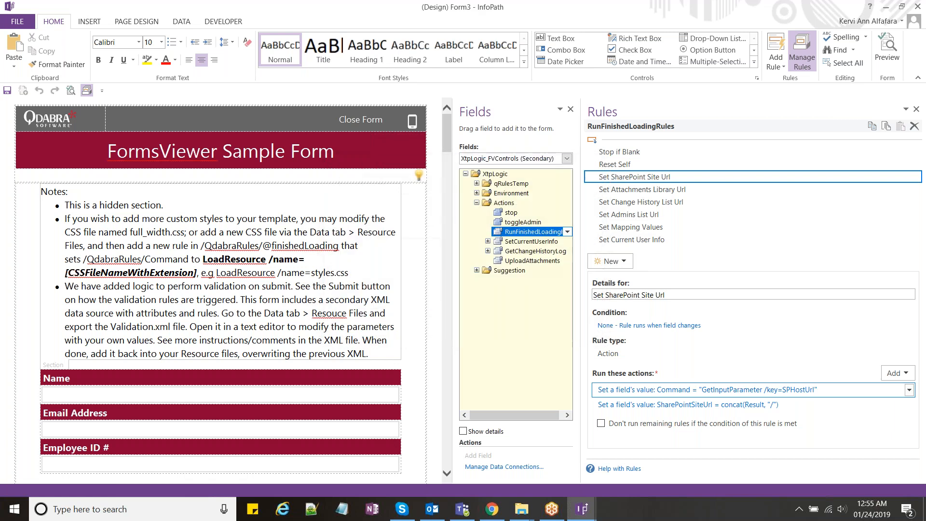
# Step: In Chrome, close the other FormsViewer pages and open the uploaded form for testing
pyautogui.hotkey('alt', 'Tab')
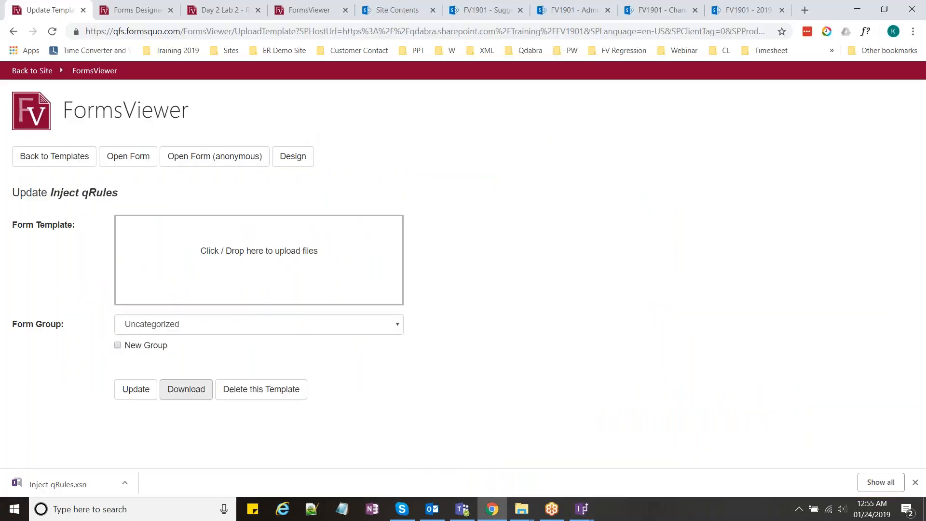
pyautogui.click(135, 12)
pyautogui.click(236, 7)
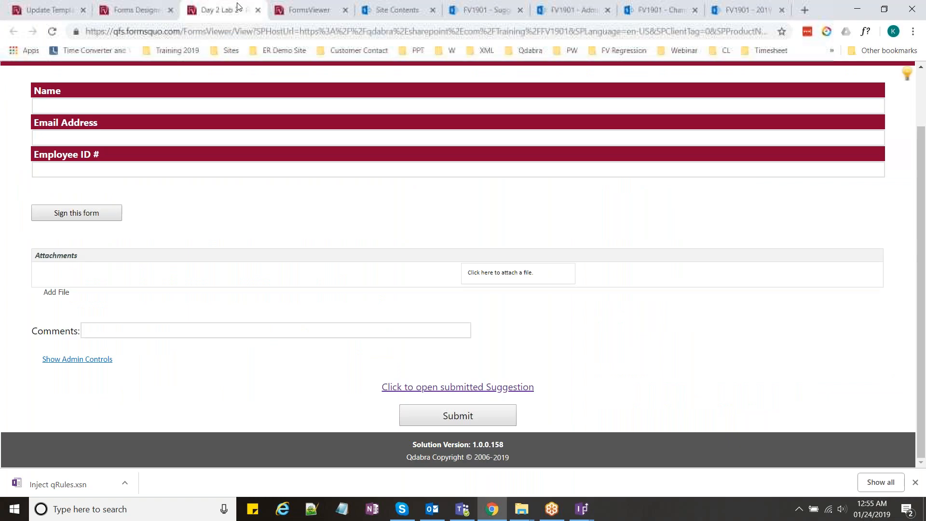
pyautogui.click(137, 9)
pyautogui.click(46, 10)
pyautogui.click(17, 35)
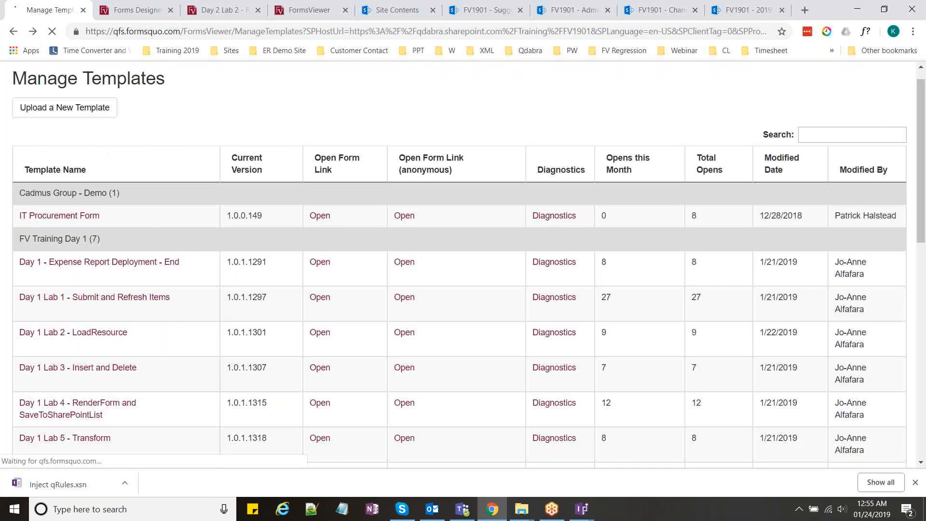
pyautogui.click(138, 10)
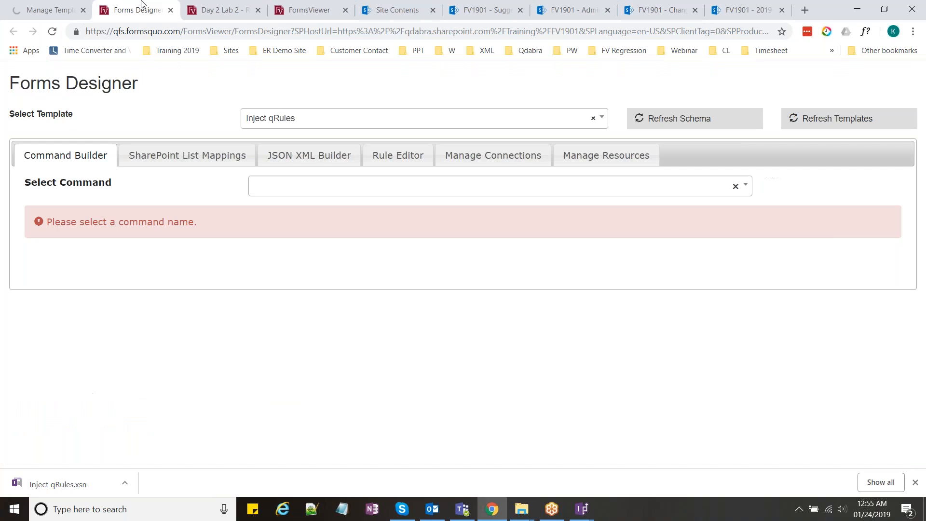
pyautogui.click(48, 9)
pyautogui.rightClick(62, 6)
pyautogui.click(105, 126)
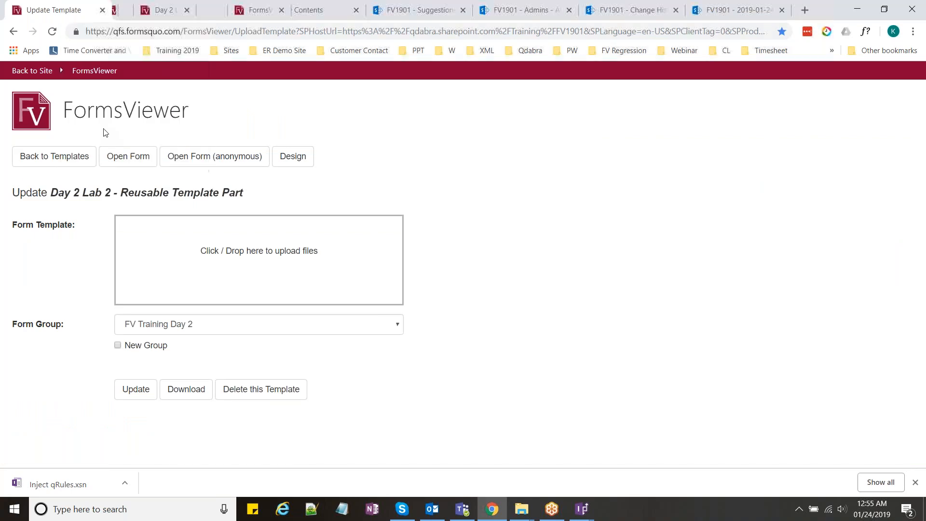
pyautogui.click(140, 163)
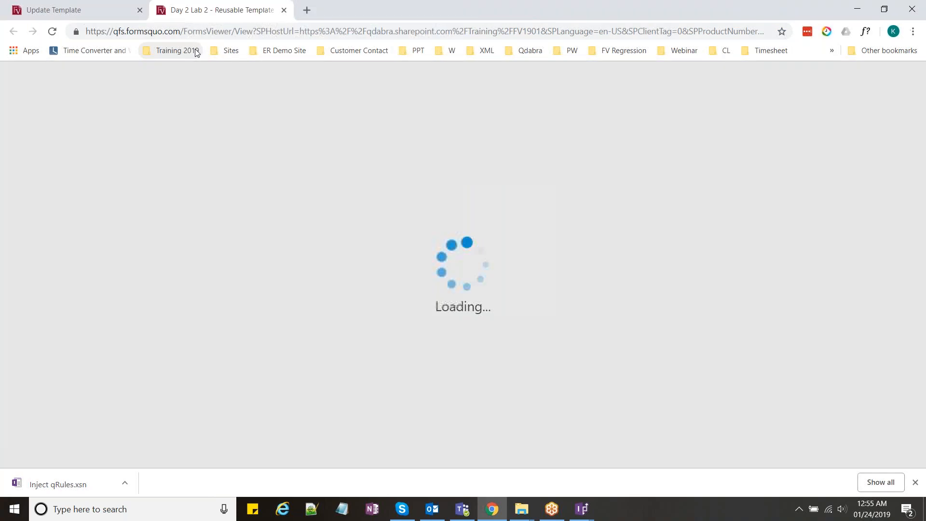
# Step: Point out the SPHostUrl parameter and Training site value in the address, then return to Form3
pyautogui.moveTo(256, 31); pyautogui.dragTo(288, 43)
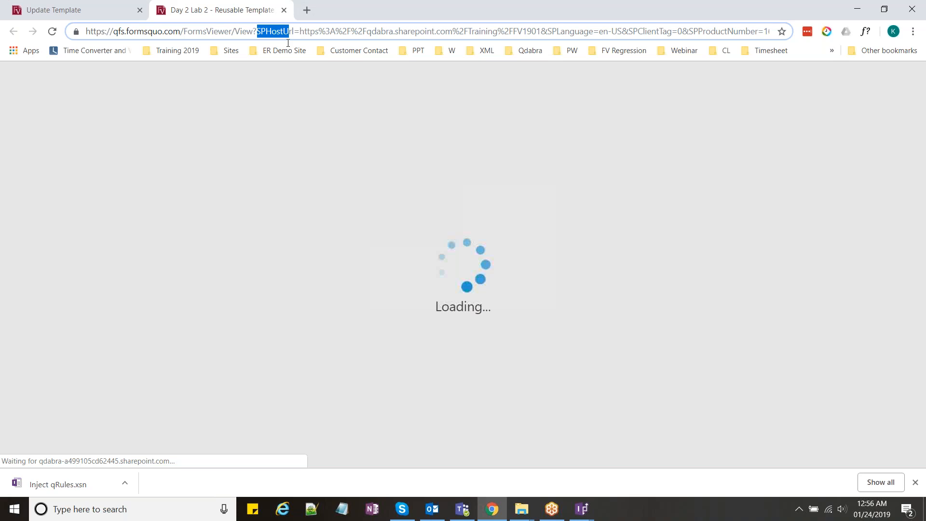
pyautogui.click(294, 31)
pyautogui.doubleClick(295, 32)
pyautogui.moveTo(300, 32); pyautogui.dragTo(452, 32)
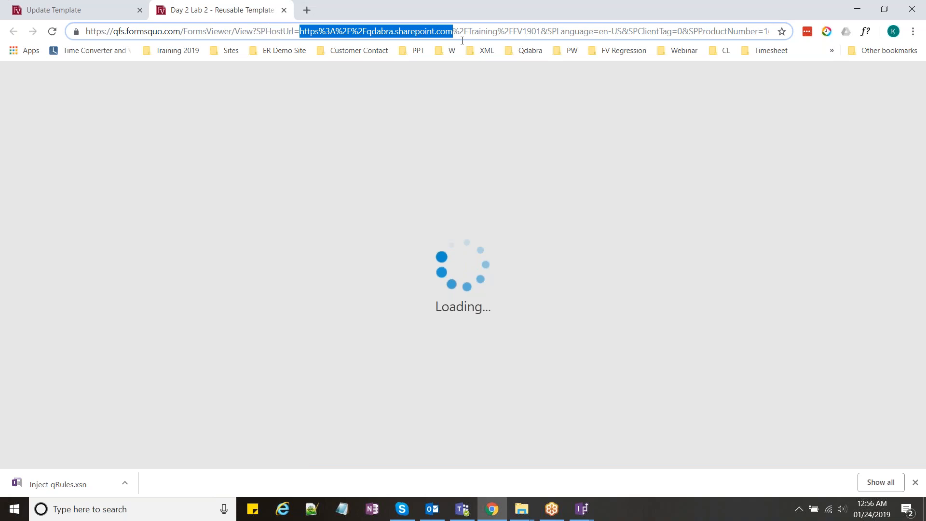
pyautogui.moveTo(462, 40); pyautogui.dragTo(518, 43)
pyautogui.click(537, 31)
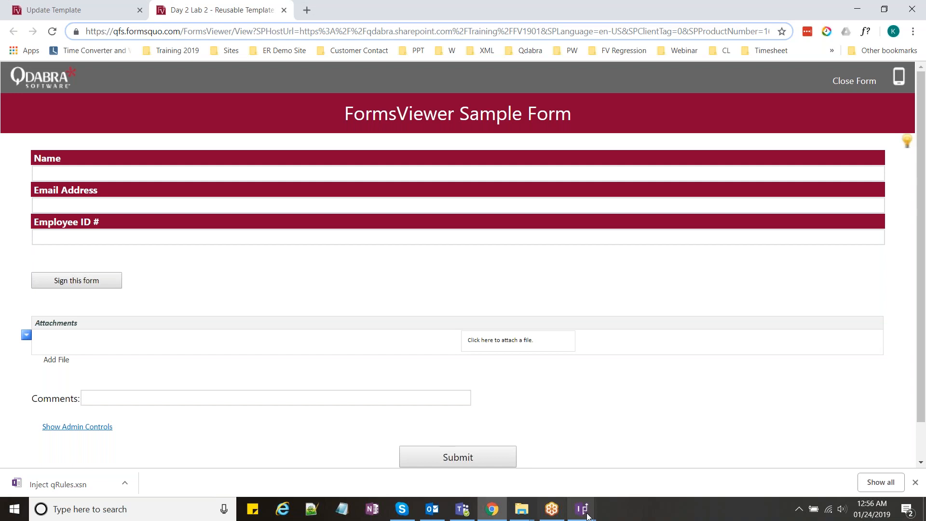
pyautogui.click(587, 514)
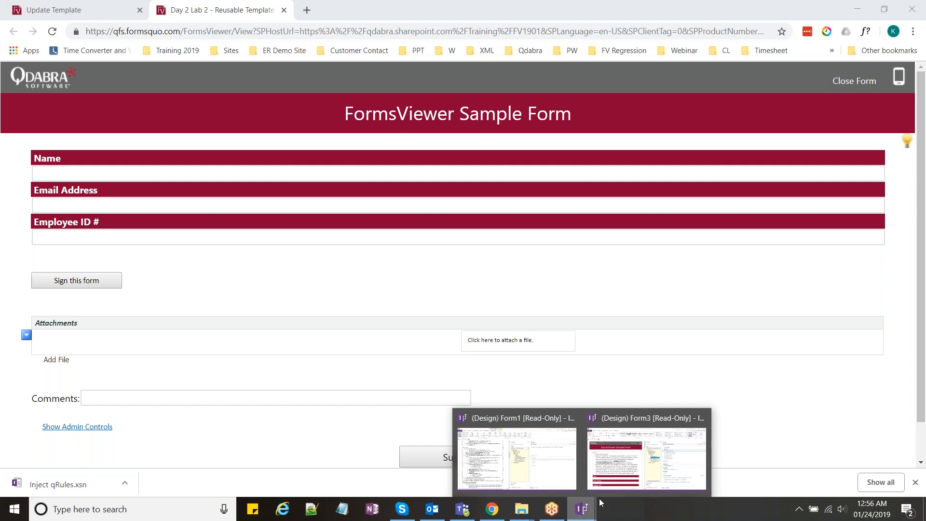
pyautogui.click(598, 459)
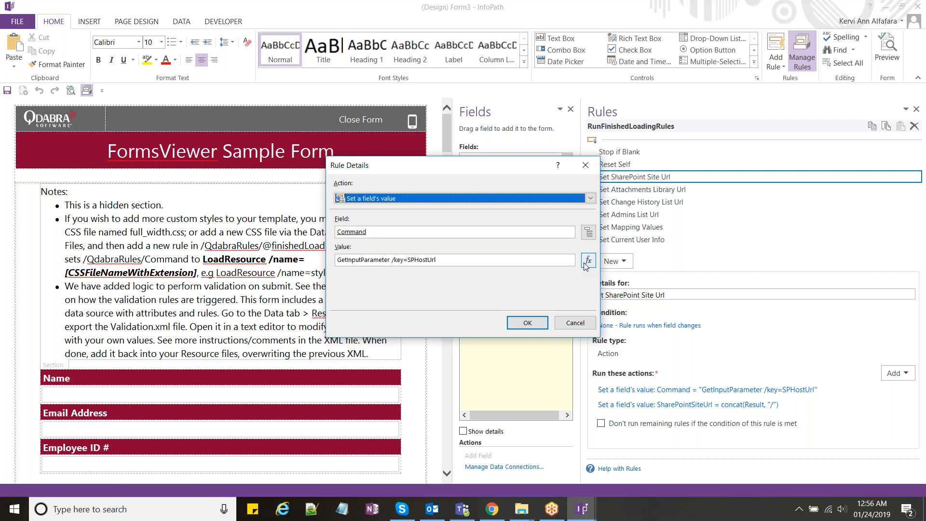
# Step: Review the SharePointSiteUrl action's concat(Result, "/") formula, then select Set Change History List Url
pyautogui.click(594, 173)
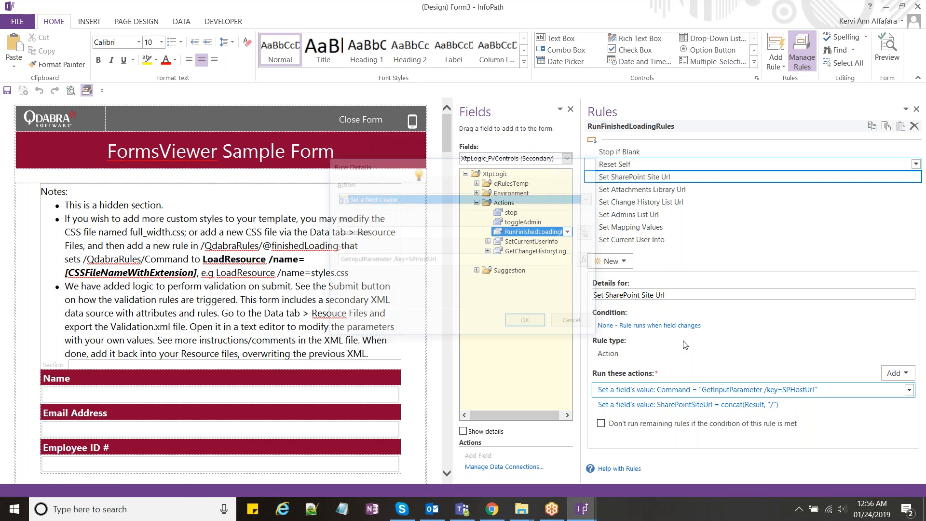
pyautogui.click(688, 404)
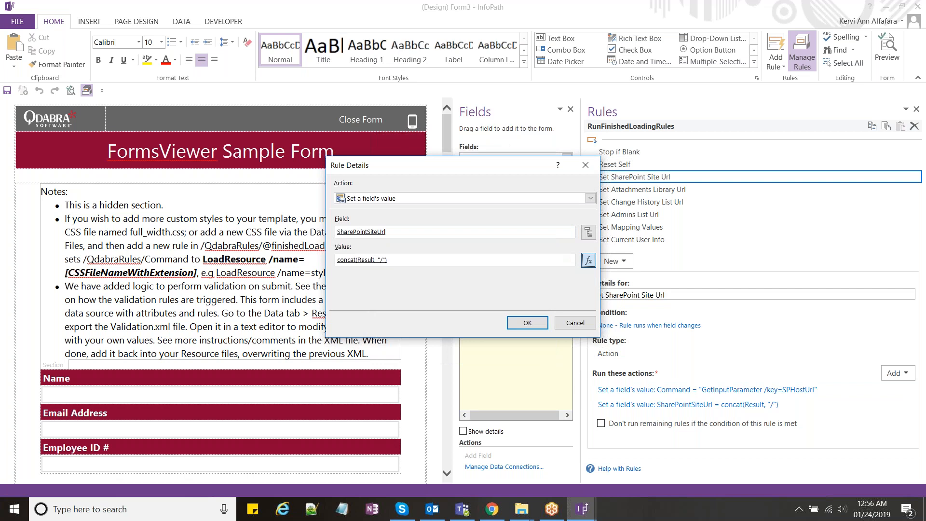
pyautogui.click(589, 260)
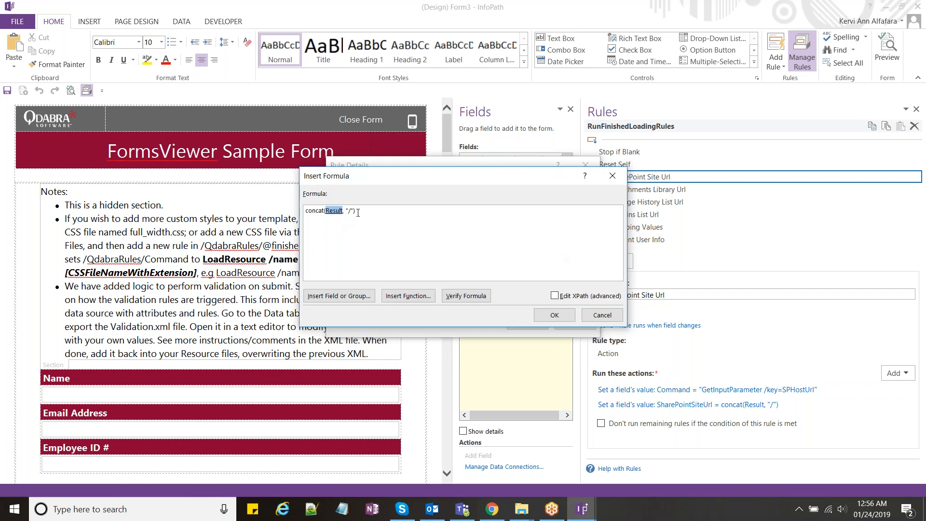
pyautogui.click(334, 211)
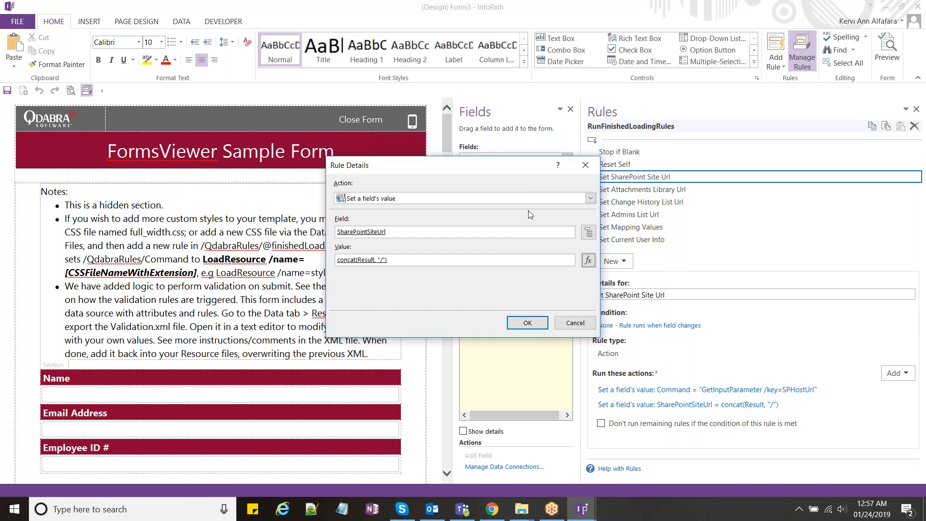
pyautogui.click(591, 173)
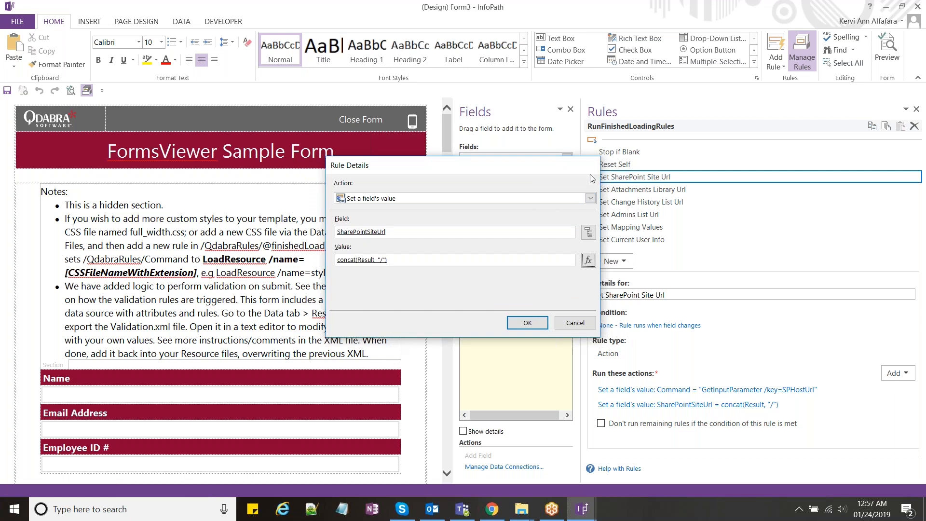
pyautogui.click(623, 201)
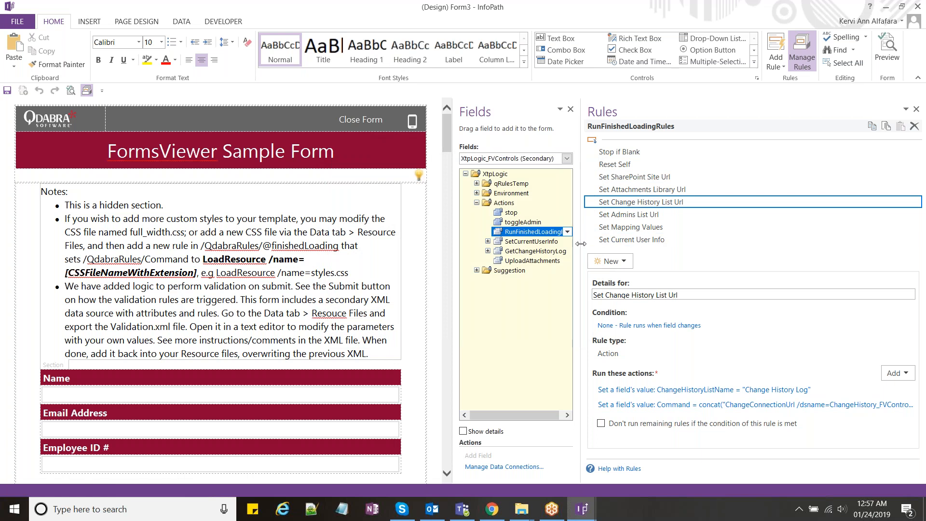
# Step: Widen the rule details and inspect the Command action's ChangeConnectionUrl concat formula without changes
pyautogui.moveTo(581, 242); pyautogui.dragTo(533, 247)
pyautogui.click(631, 405)
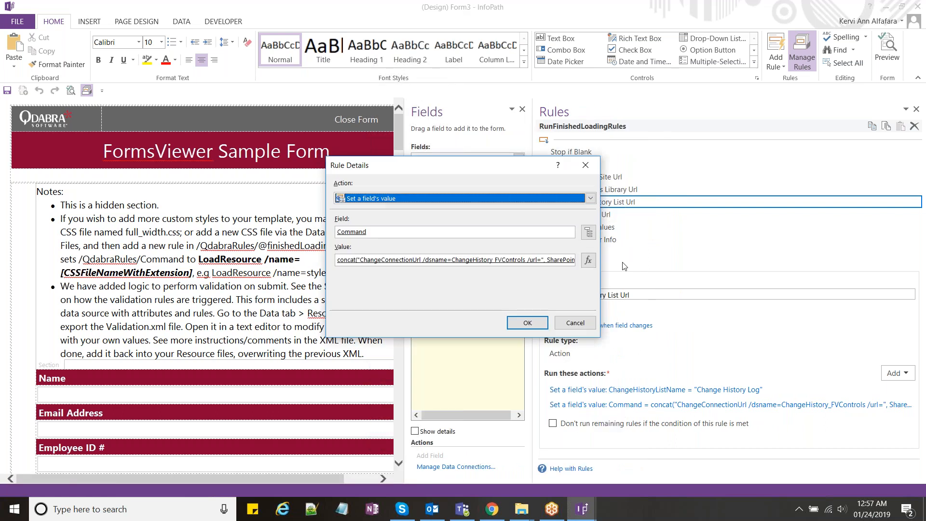
pyautogui.click(588, 260)
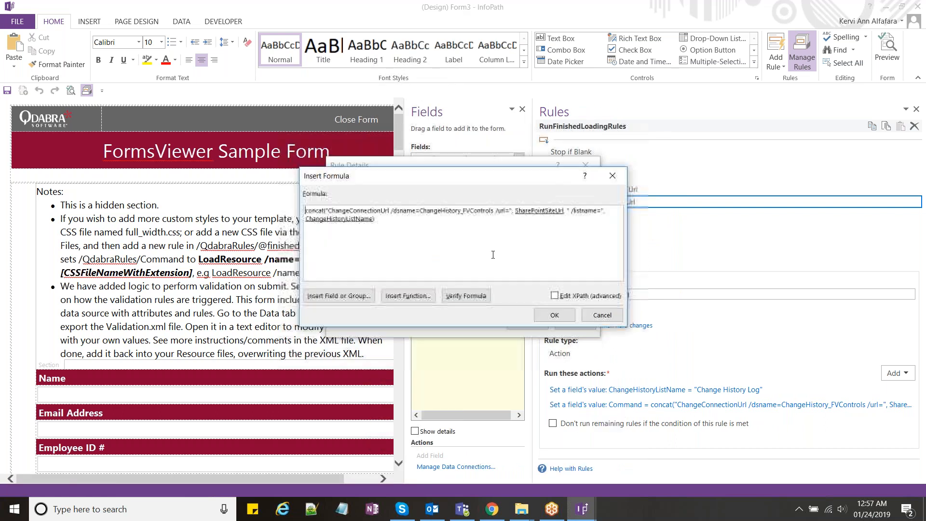
pyautogui.doubleClick(379, 211)
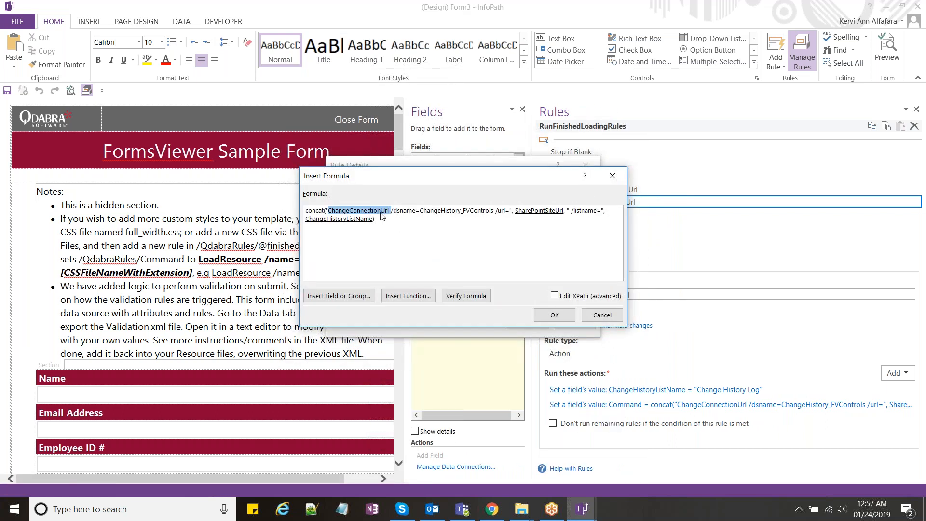
pyautogui.click(616, 181)
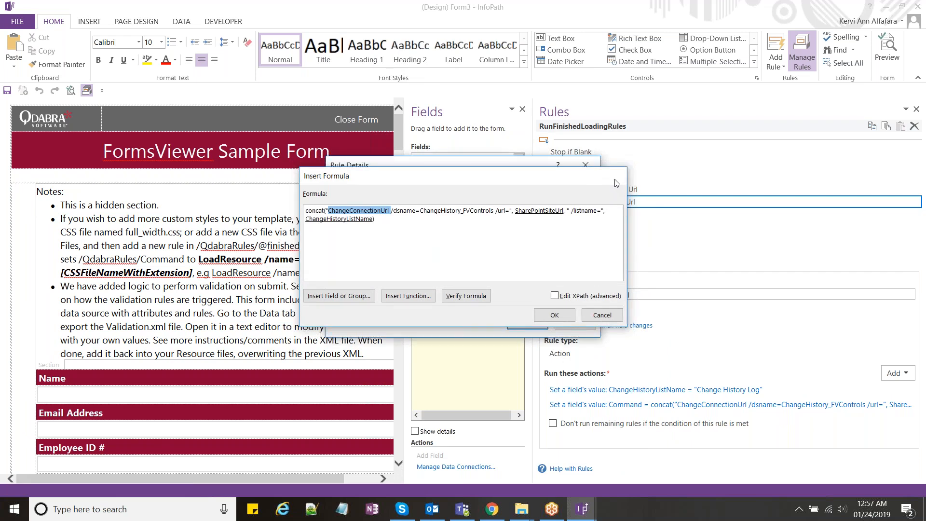
pyautogui.press('Return')
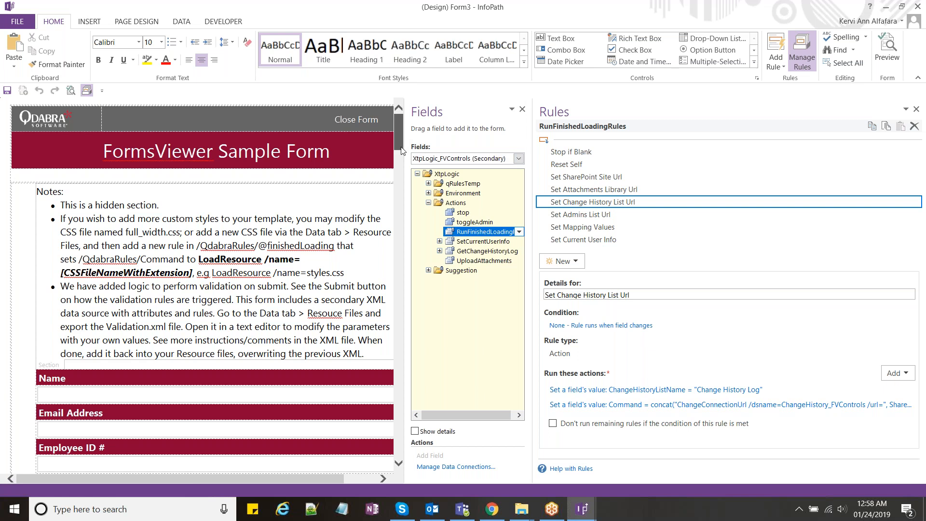
# Step: Scroll through the XTP How-To usage steps and select the File Attachments instructions section
pyautogui.moveTo(401, 151); pyautogui.dragTo(400, 177)
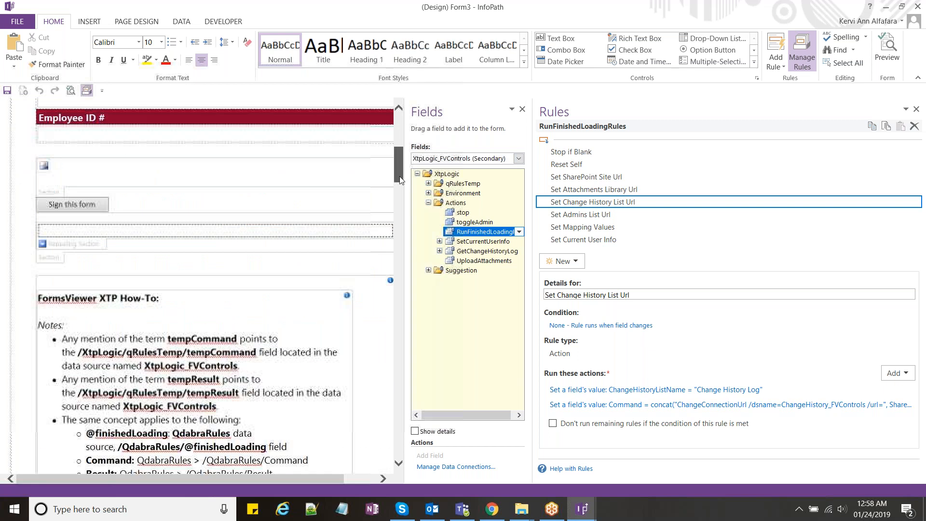
pyautogui.scroll(-3, 400, 176)
pyautogui.moveTo(399, 179); pyautogui.dragTo(403, 256)
pyautogui.scroll(1, 207, 314)
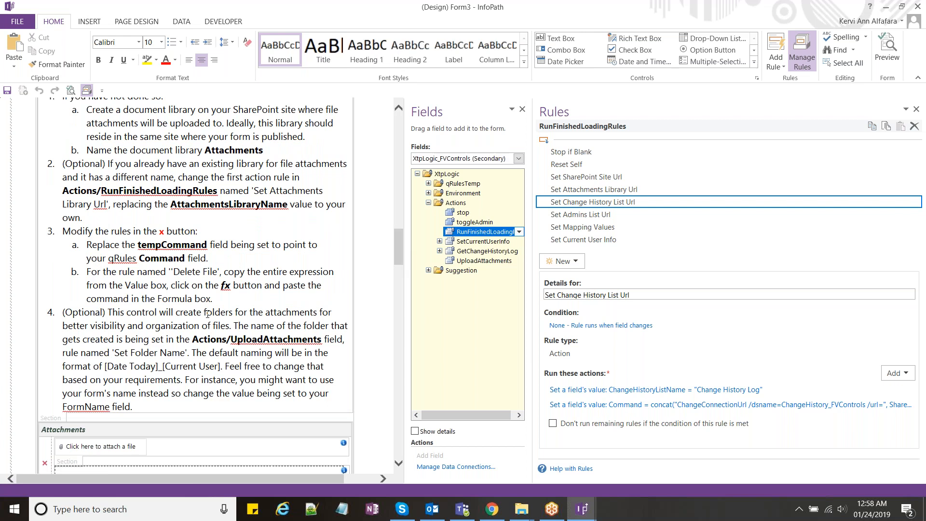
pyautogui.click(110, 378)
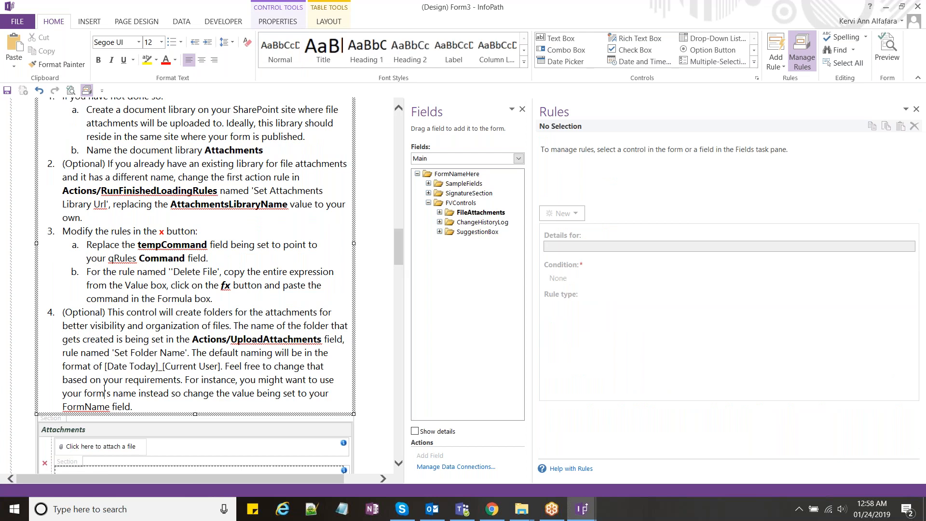
# Step: Scroll back through the usage steps and drag the pane splitter to widen the form design area
pyautogui.scroll(5, 104, 393)
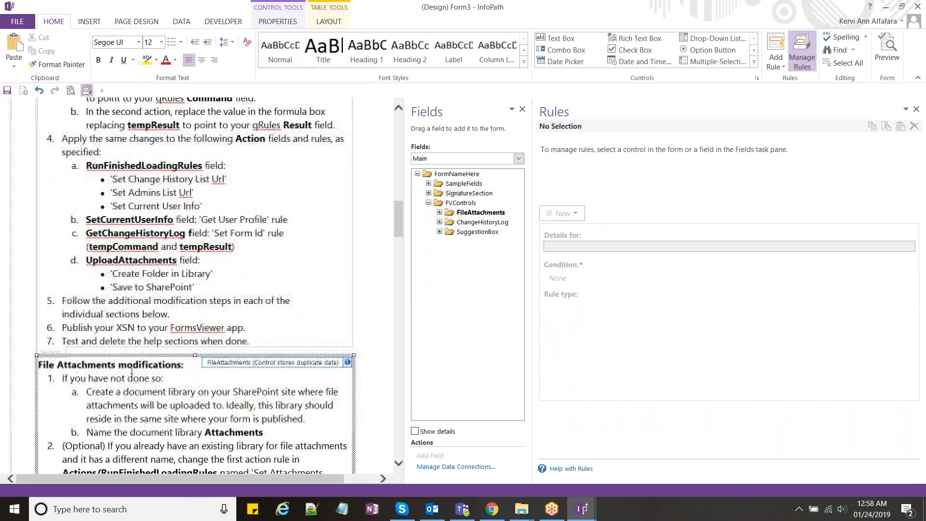
pyautogui.scroll(3, 132, 370)
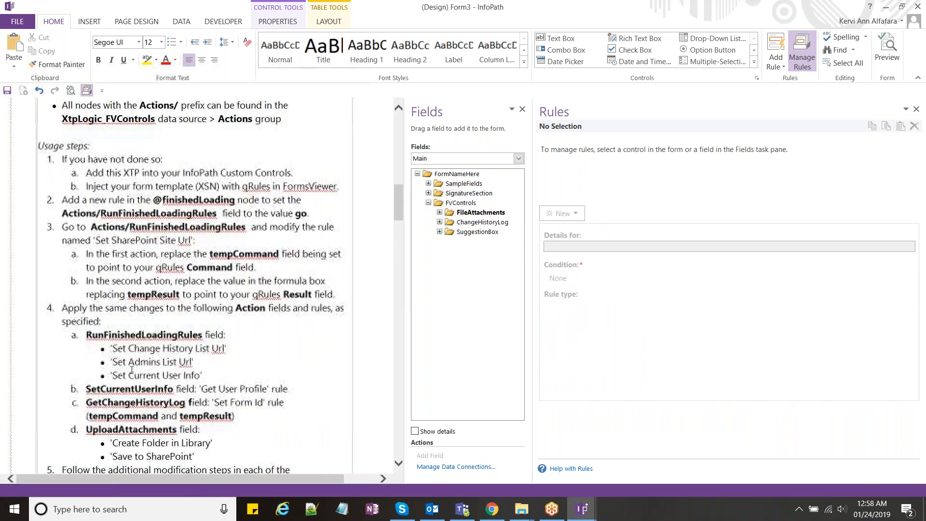
pyautogui.scroll(1, 131, 370)
pyautogui.scroll(5, 156, 308)
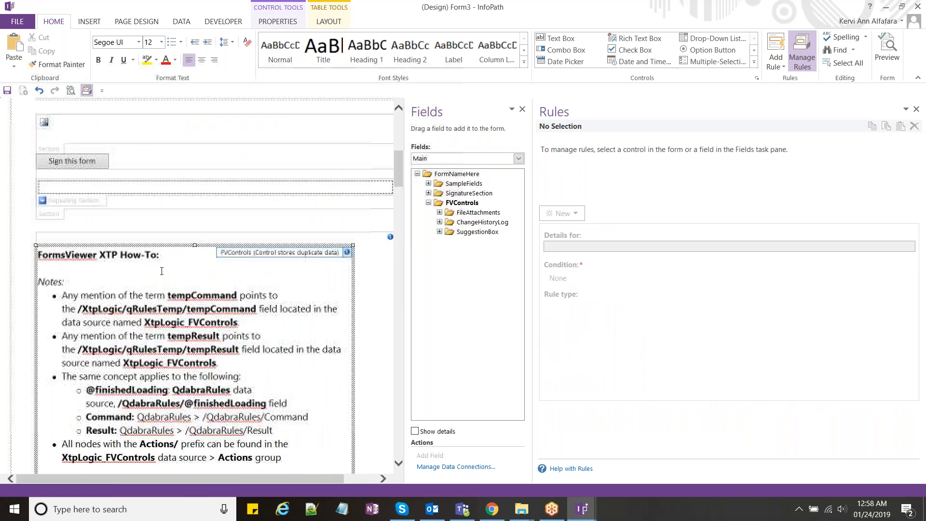
pyautogui.scroll(-4, 162, 271)
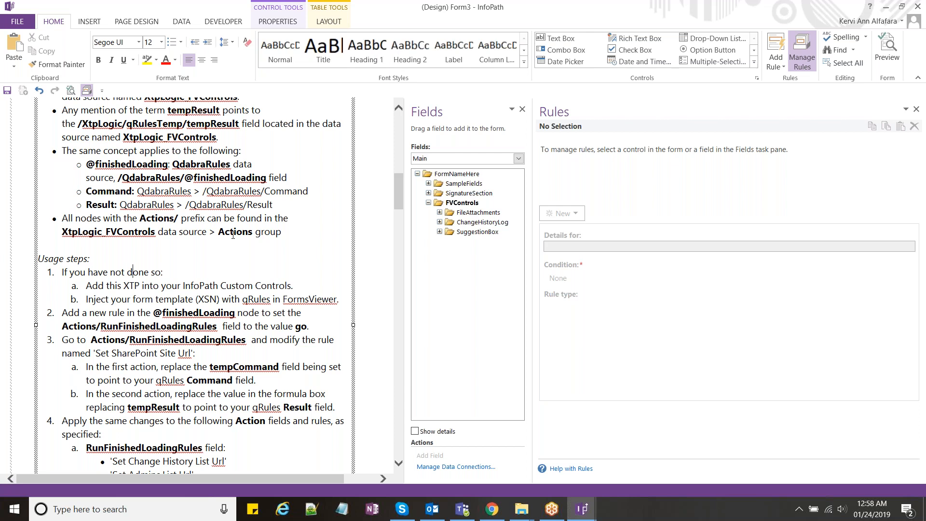
pyautogui.scroll(1, 233, 235)
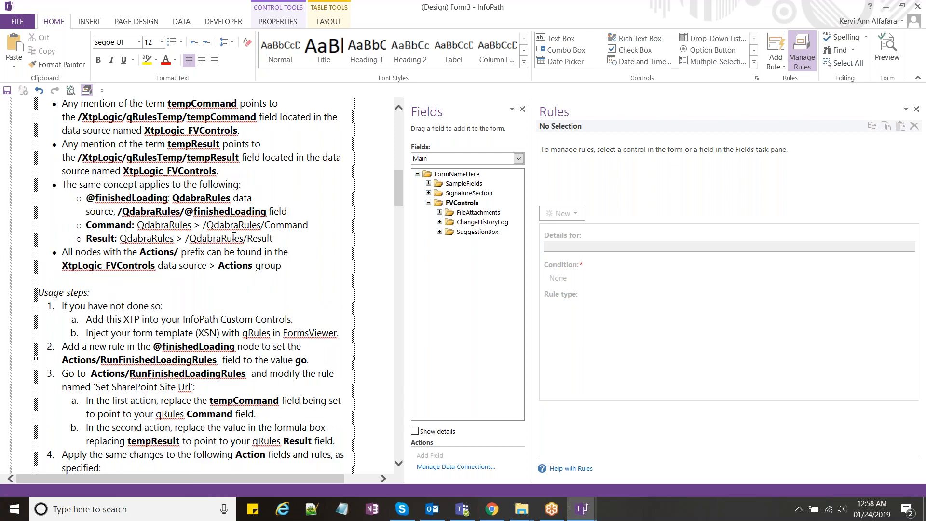
pyautogui.scroll(5, 235, 237)
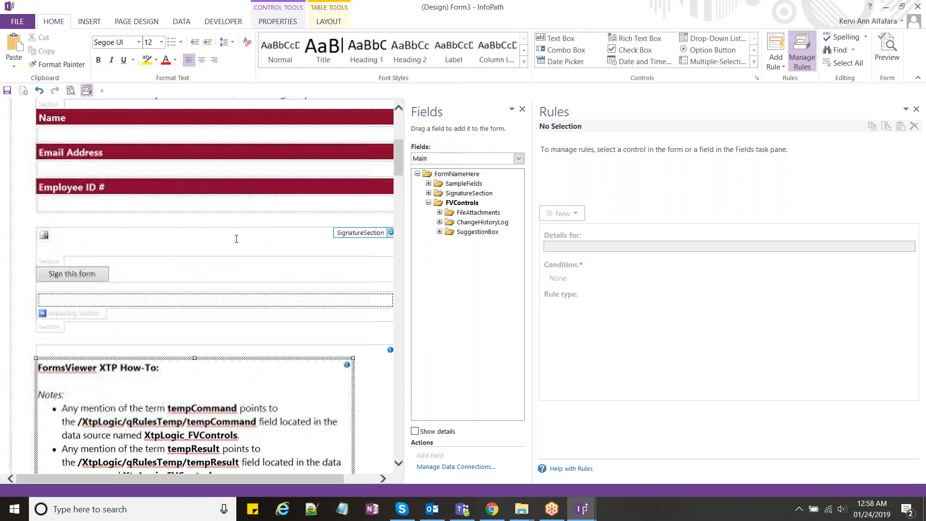
pyautogui.scroll(-3, 236, 239)
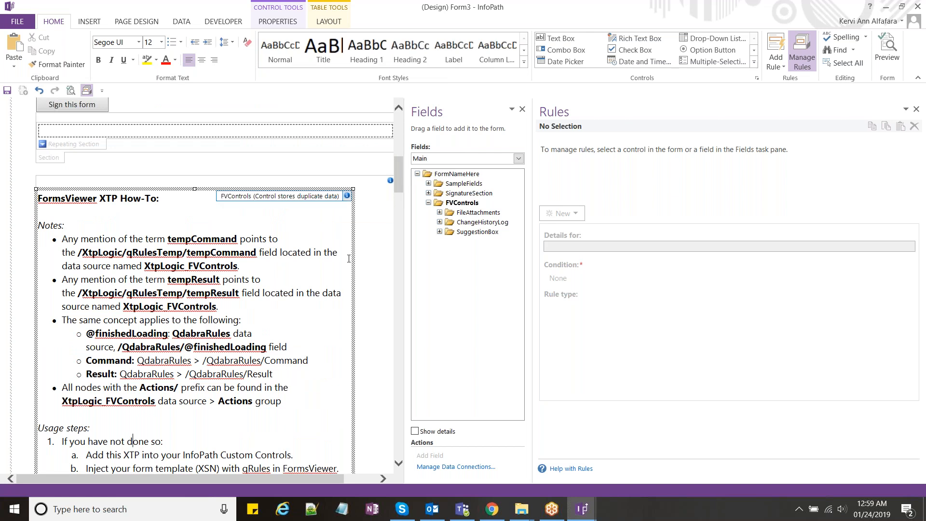
pyautogui.scroll(-1, 349, 258)
pyautogui.scroll(-1, 349, 259)
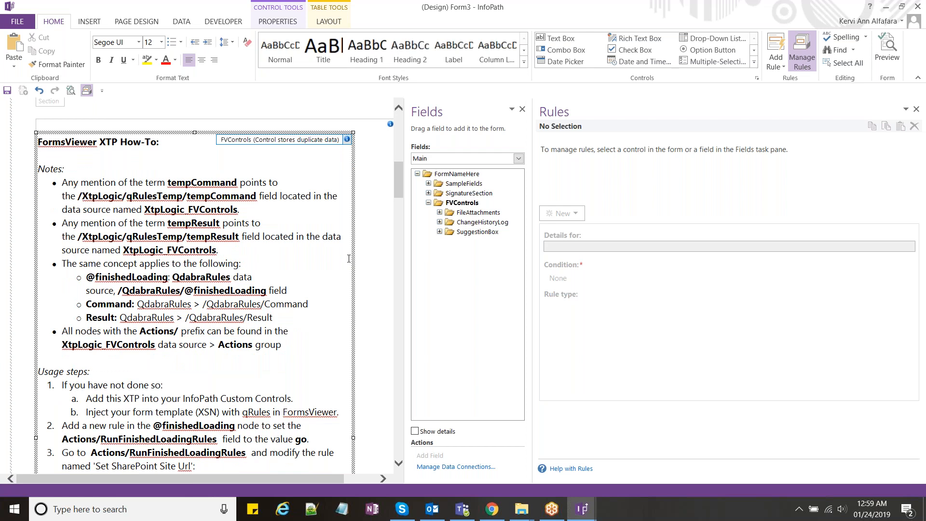
pyautogui.scroll(-2, 349, 258)
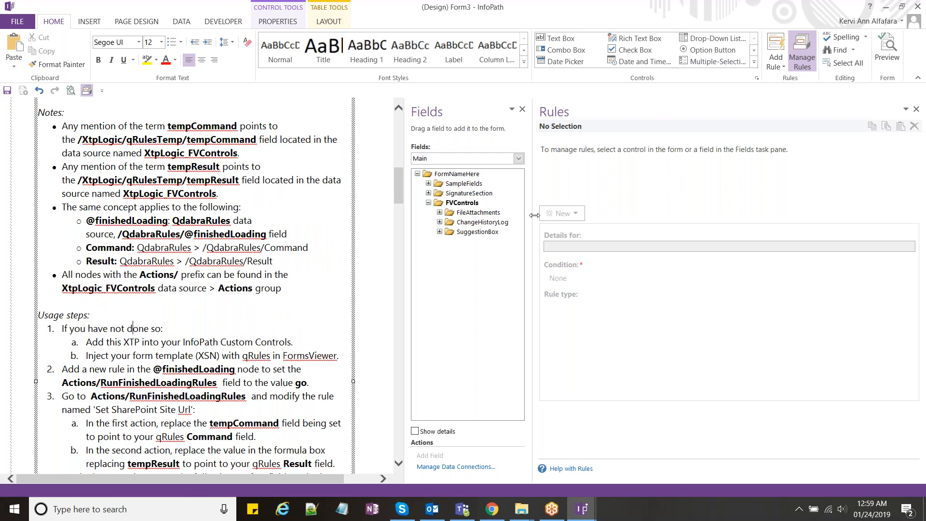
pyautogui.moveTo(534, 215); pyautogui.dragTo(637, 210)
pyautogui.moveTo(503, 187); pyautogui.dragTo(503, 152)
# Step: In the FormsViewer form, open Sign this form, draw a signature and capture it
pyautogui.click(490, 512)
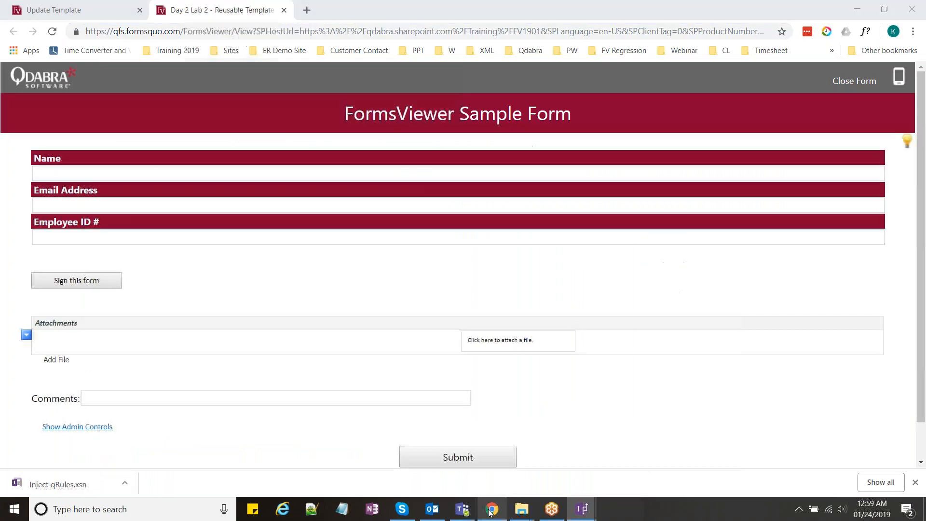
pyautogui.click(91, 280)
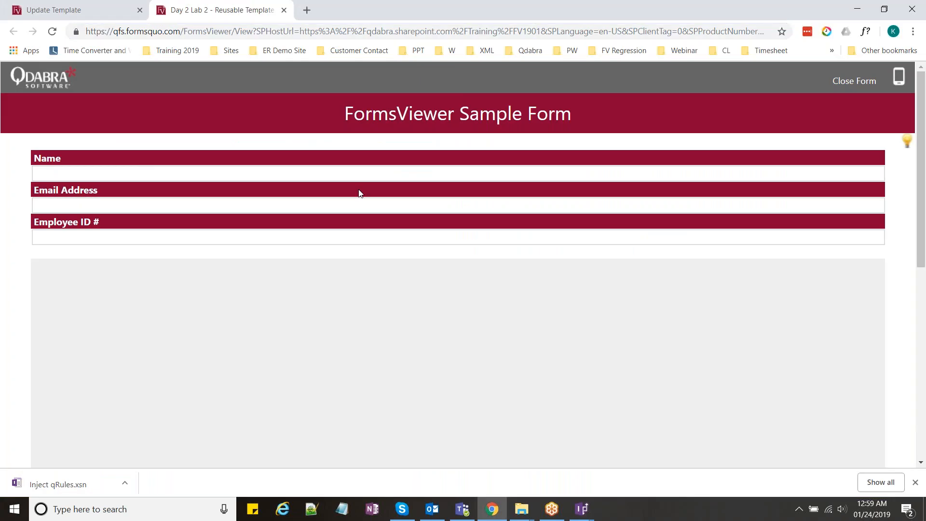
pyautogui.scroll(-1, 361, 194)
pyautogui.scroll(-1, 361, 194)
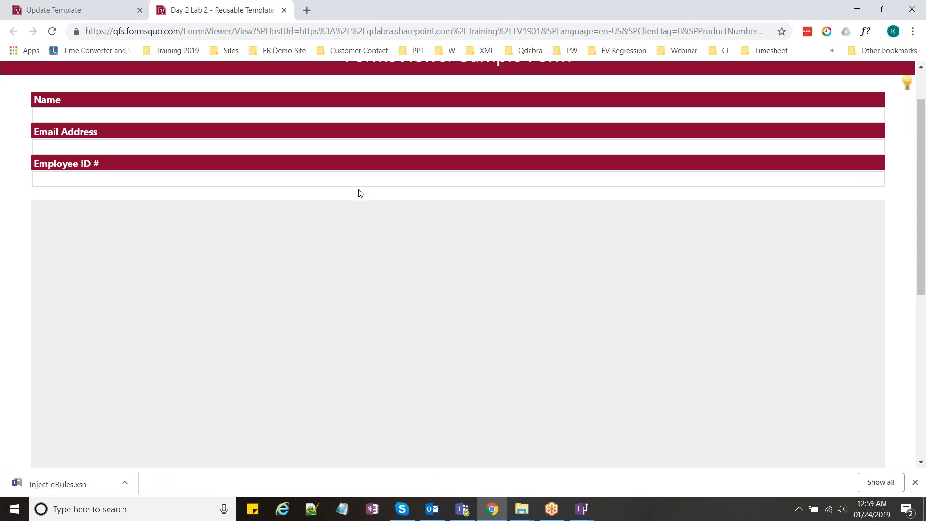
pyautogui.scroll(-3, 361, 194)
pyautogui.moveTo(187, 281)
pyautogui.mouseDown()
pyautogui.moveTo(255, 241)
pyautogui.moveTo(467, 266)
pyautogui.moveTo(659, 143)
pyautogui.mouseUp()
pyautogui.click(107, 455)
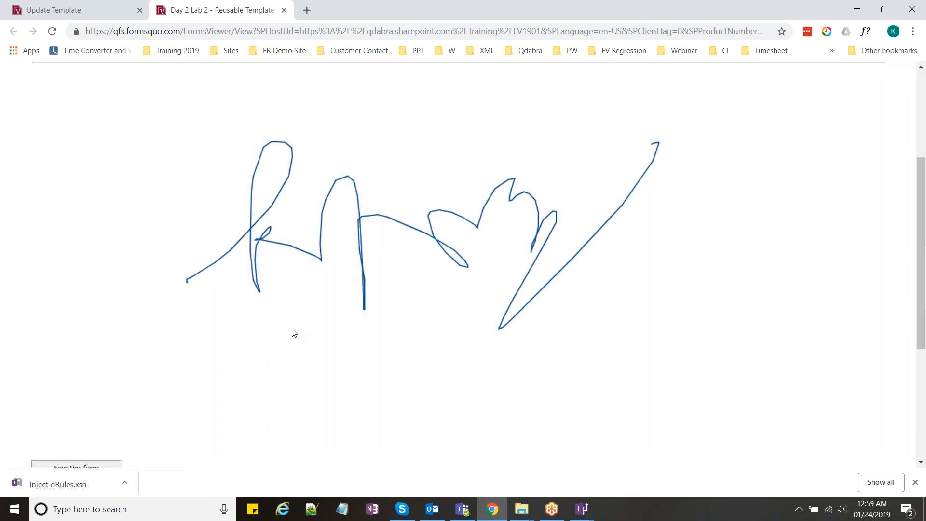
# Step: Reopen the signature pad, add strokes, then Clear and Cancel to keep the earlier signature
pyautogui.scroll(-2, 294, 333)
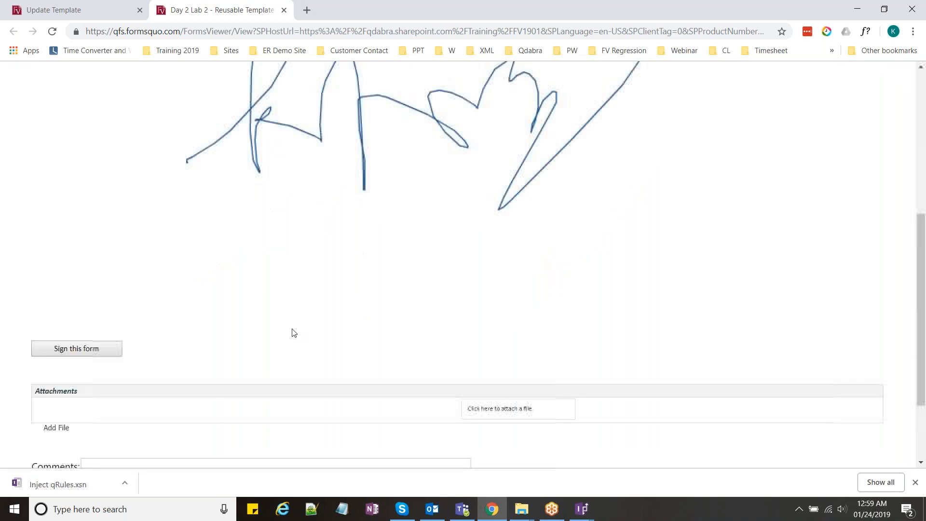
pyautogui.scroll(3, 293, 333)
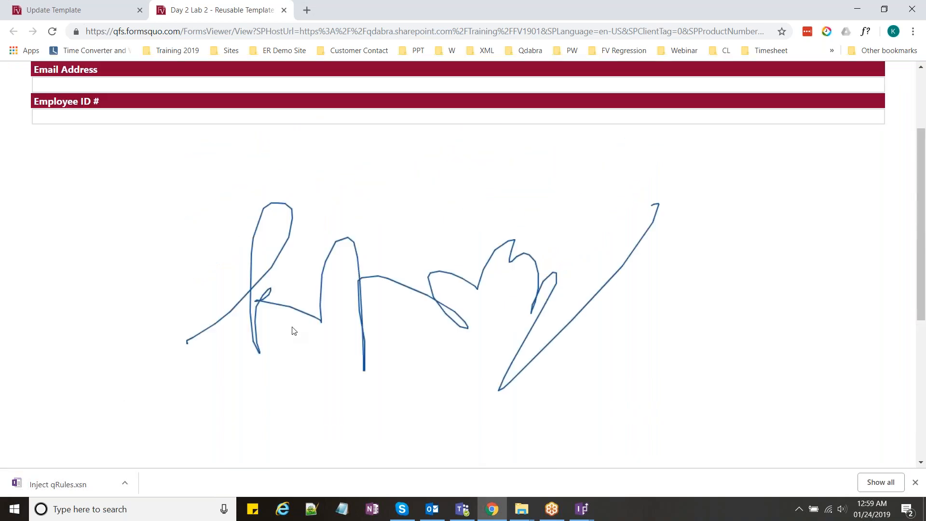
pyautogui.scroll(-1, 294, 331)
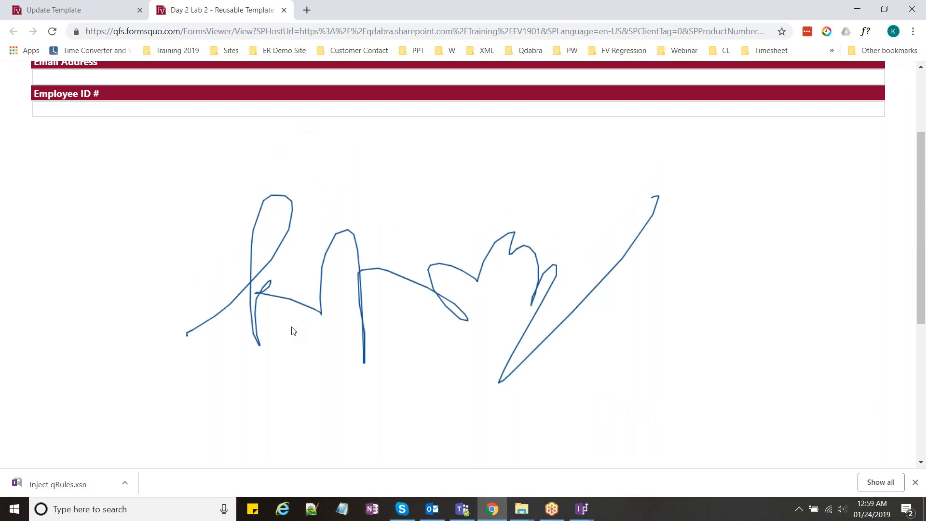
pyautogui.scroll(-2, 293, 330)
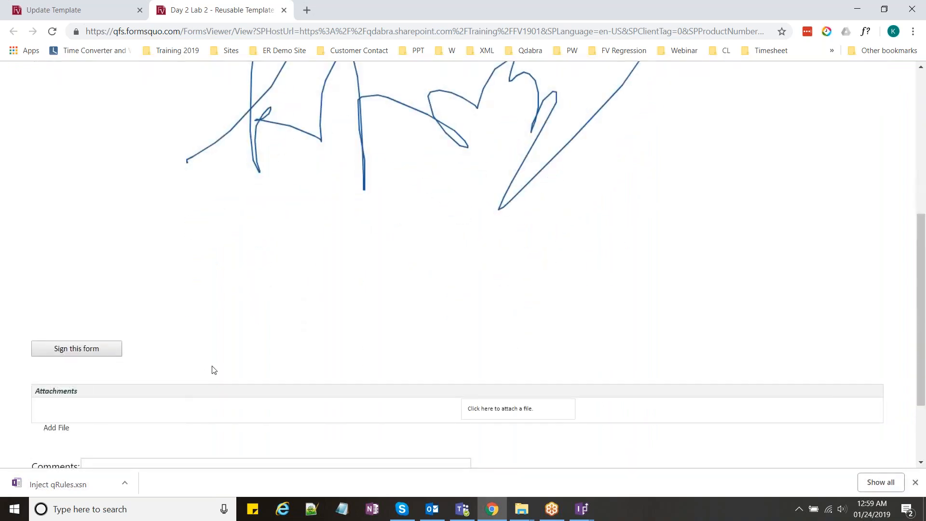
pyautogui.scroll(1, 214, 371)
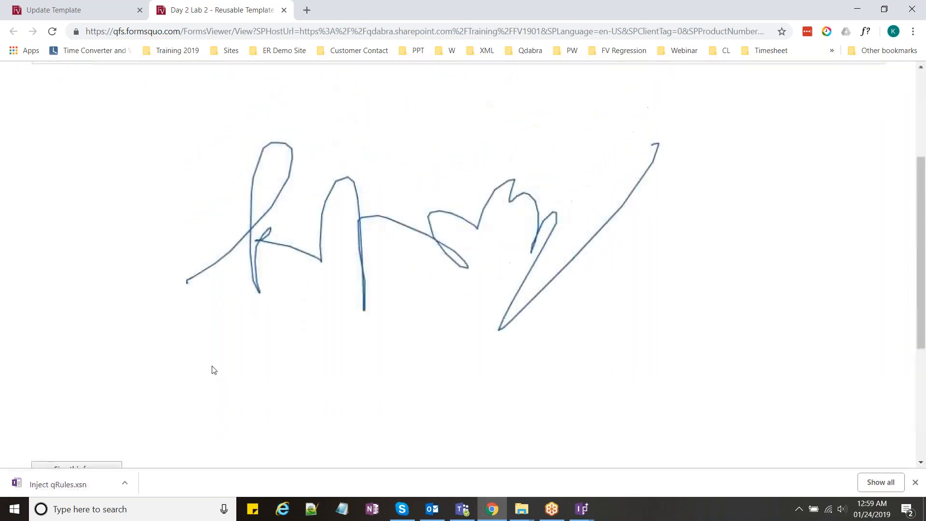
pyautogui.scroll(-1, 118, 434)
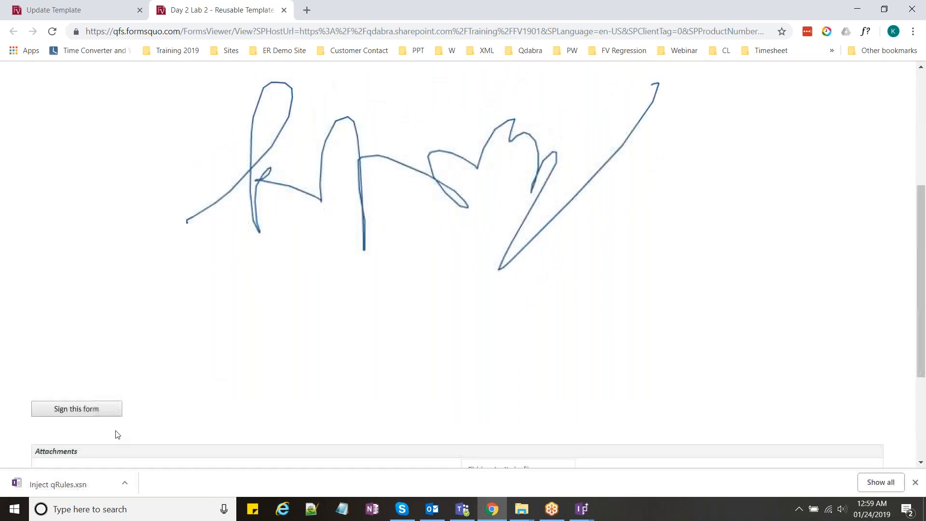
pyautogui.click(97, 408)
pyautogui.moveTo(383, 254); pyautogui.dragTo(569, 176)
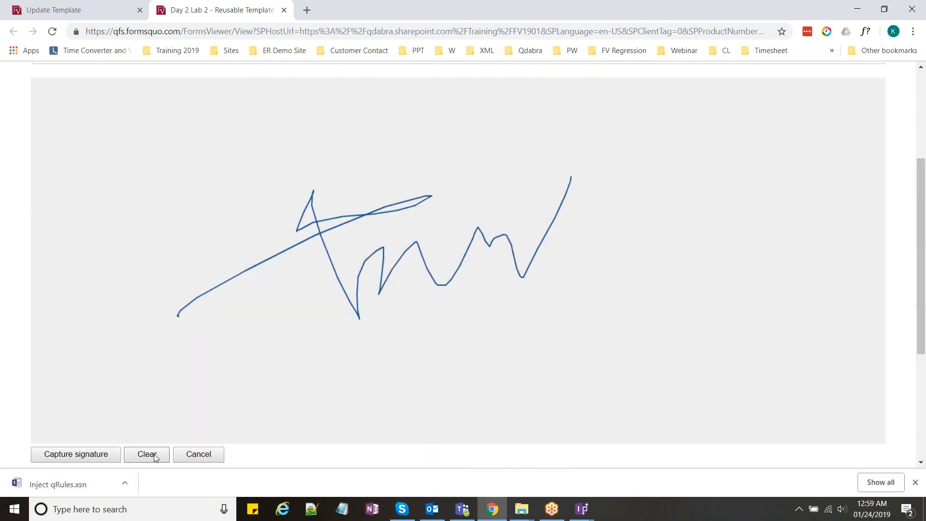
pyautogui.click(147, 454)
pyautogui.click(198, 453)
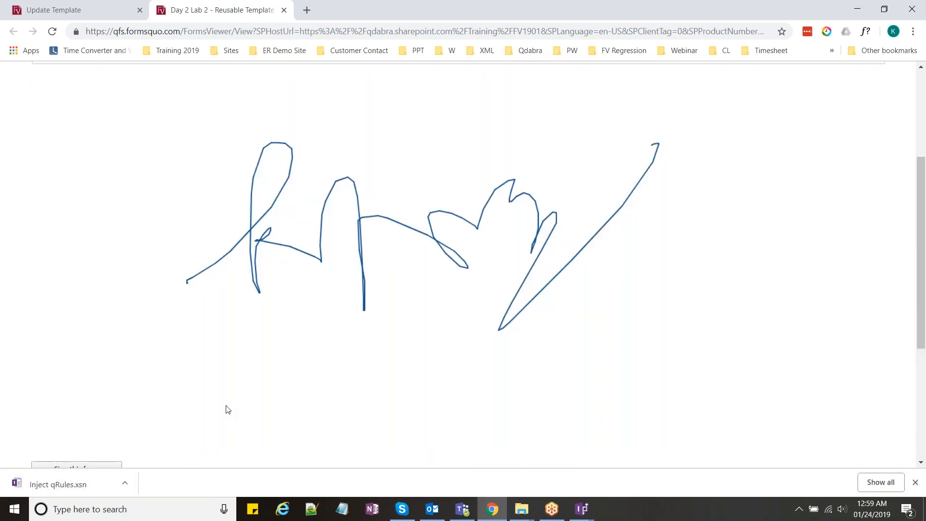
# Step: Sign the form again with a newly drawn signature and capture it
pyautogui.scroll(-1, 228, 410)
pyautogui.click(87, 408)
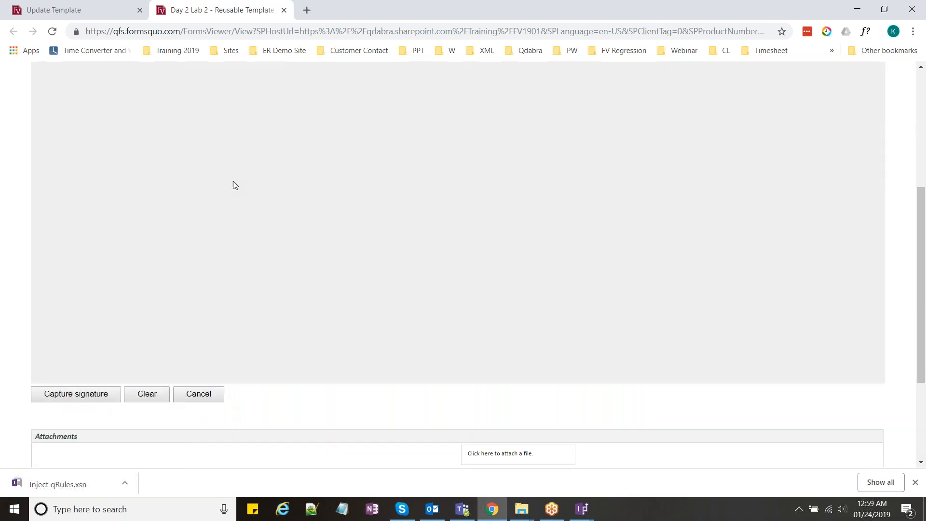
pyautogui.moveTo(280, 172)
pyautogui.mouseDown()
pyautogui.moveTo(283, 223)
pyautogui.moveTo(449, 148)
pyautogui.moveTo(497, 95)
pyautogui.mouseUp()
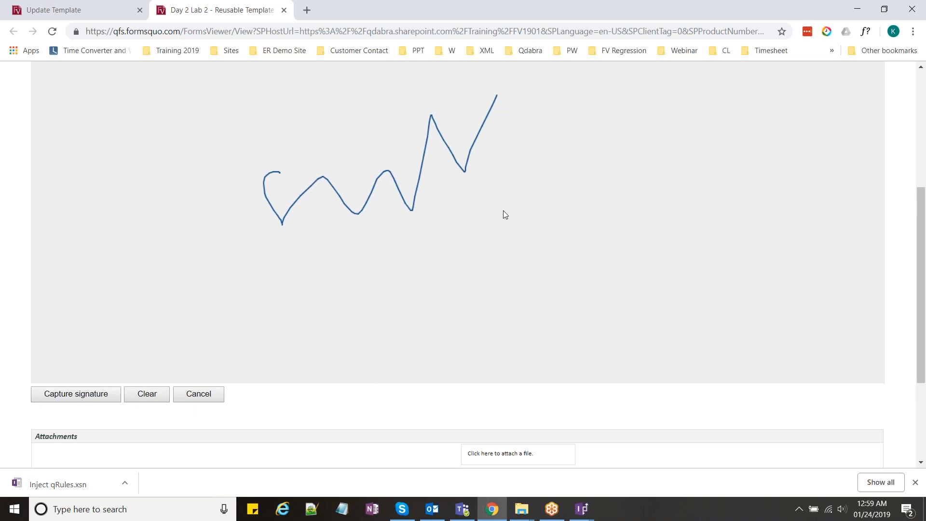
pyautogui.click(114, 398)
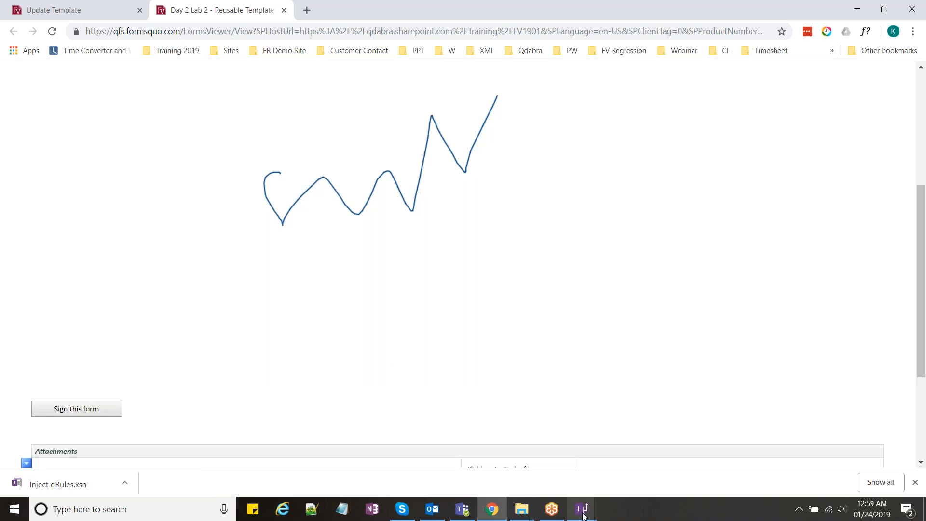
pyautogui.moveTo(584, 516)
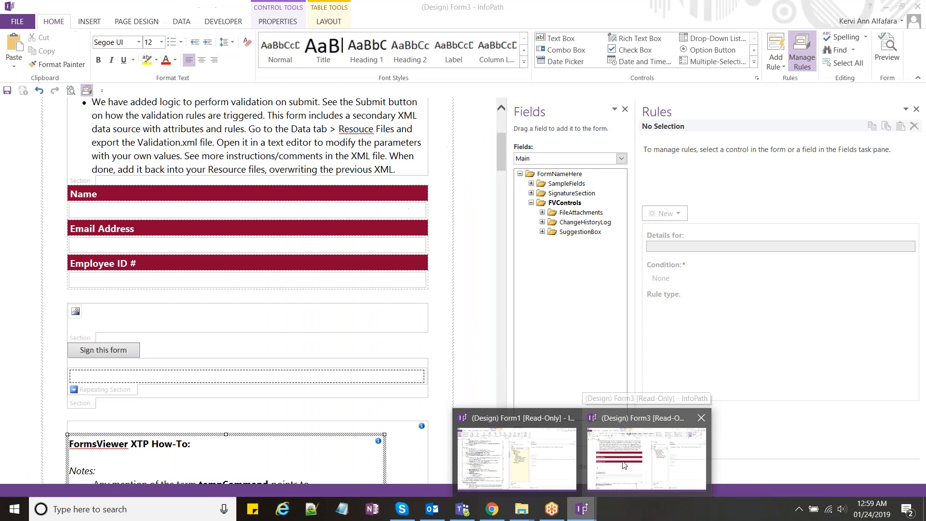
# Step: Return to Form3's design and select the Sign this form button to see its rules
pyautogui.click(647, 458)
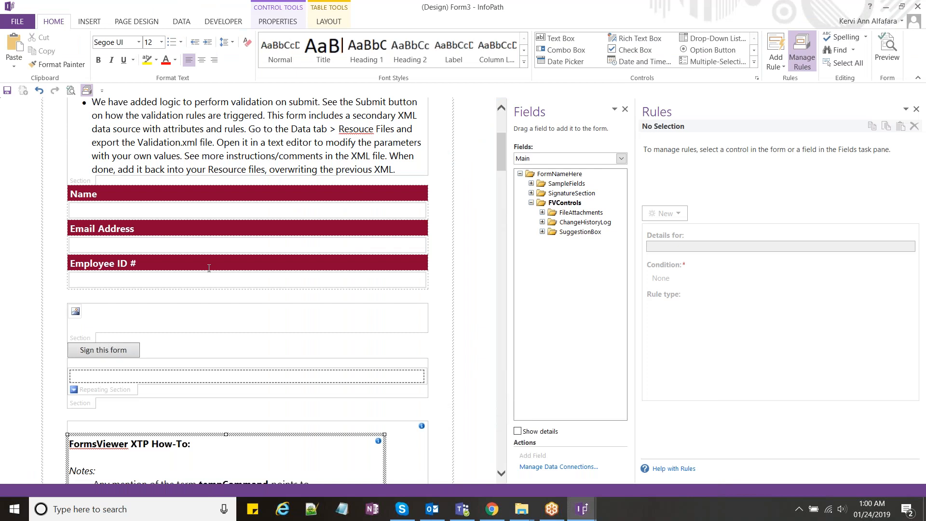
pyautogui.scroll(1, 209, 268)
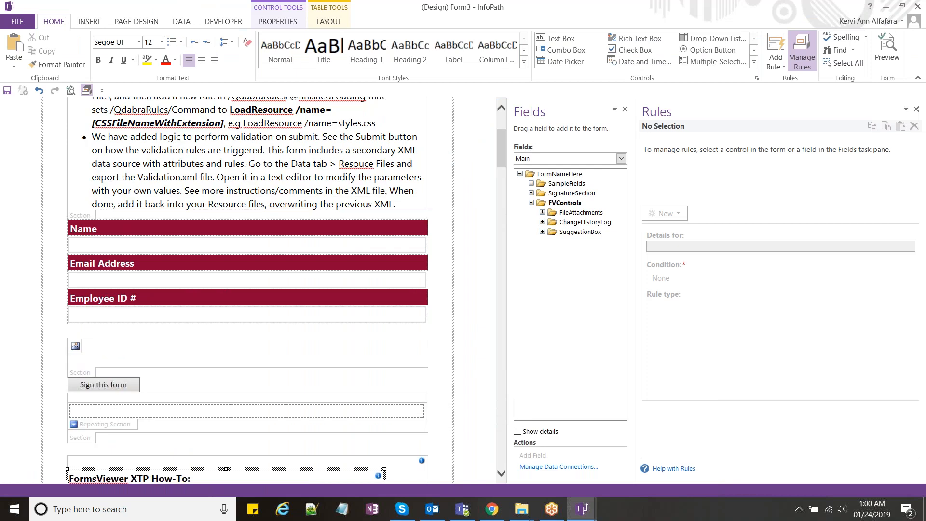
pyautogui.scroll(1, 209, 270)
pyautogui.scroll(-2, 209, 270)
pyautogui.click(129, 354)
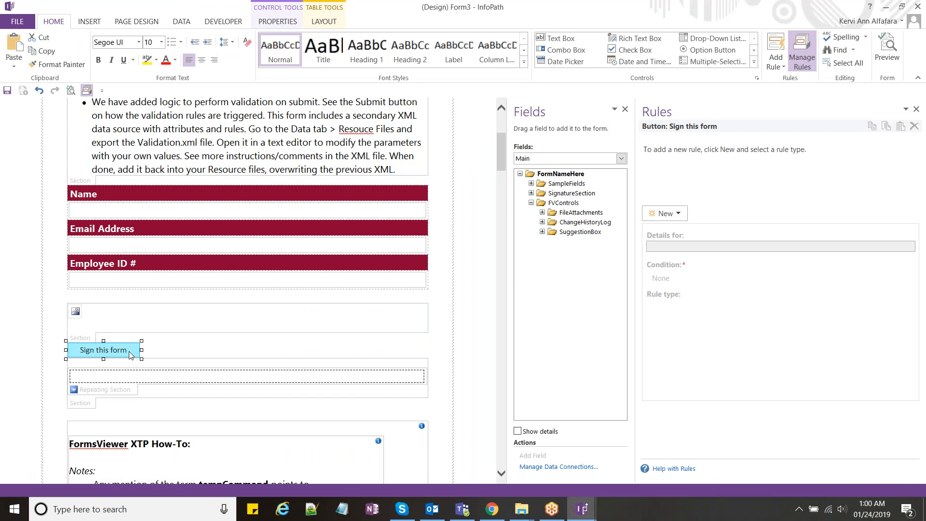
# Step: Switch Fields to QdabraRules, select finishedLoading and view the Load Signature Scripts and CSS rule
pyautogui.click(621, 160)
pyautogui.press('q')
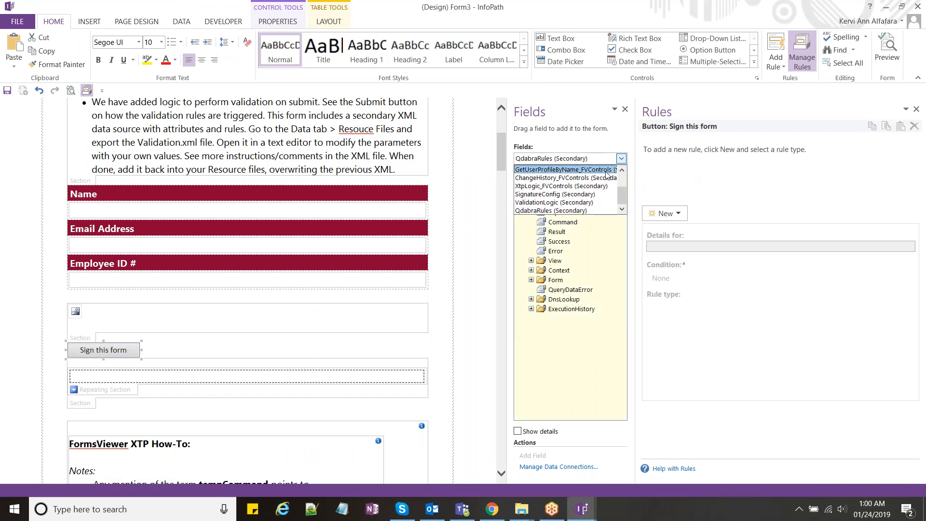
pyautogui.click(596, 215)
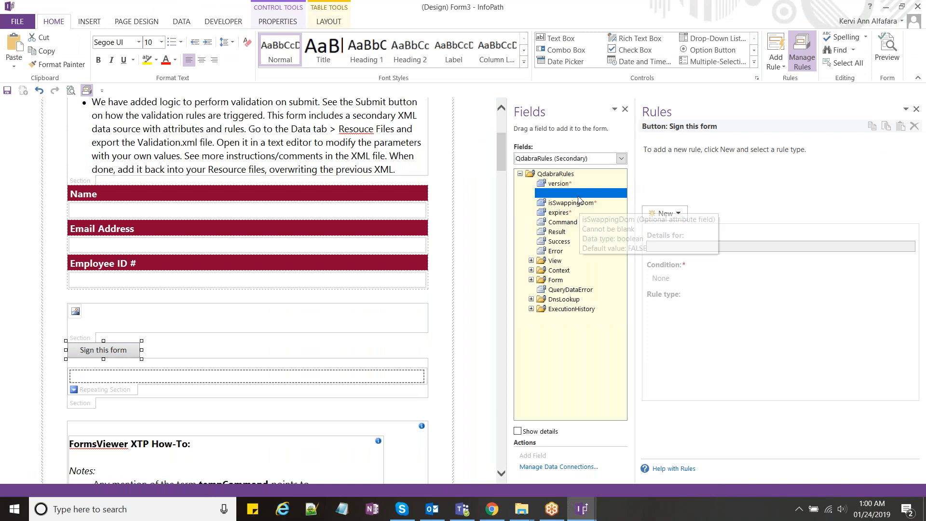
pyautogui.click(579, 194)
pyautogui.moveTo(632, 203); pyautogui.dragTo(613, 203)
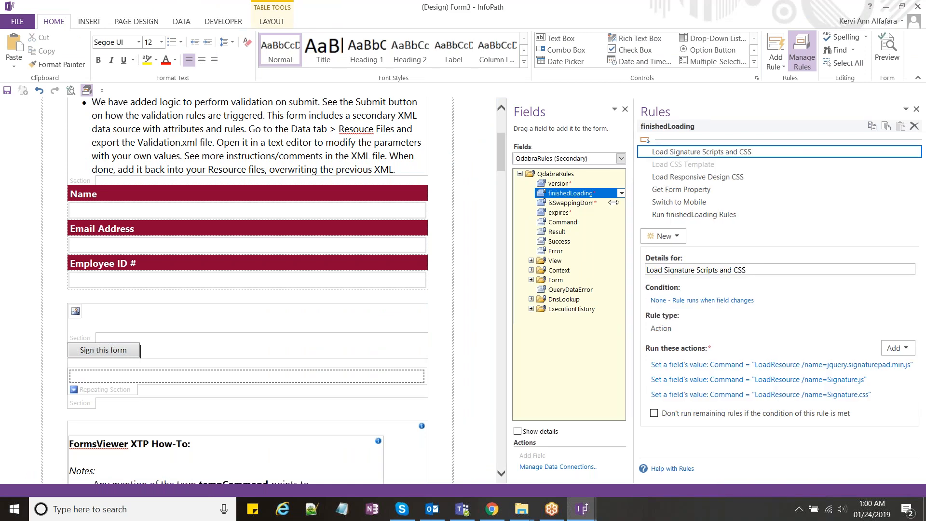
pyautogui.click(656, 177)
pyautogui.click(655, 189)
pyautogui.click(646, 152)
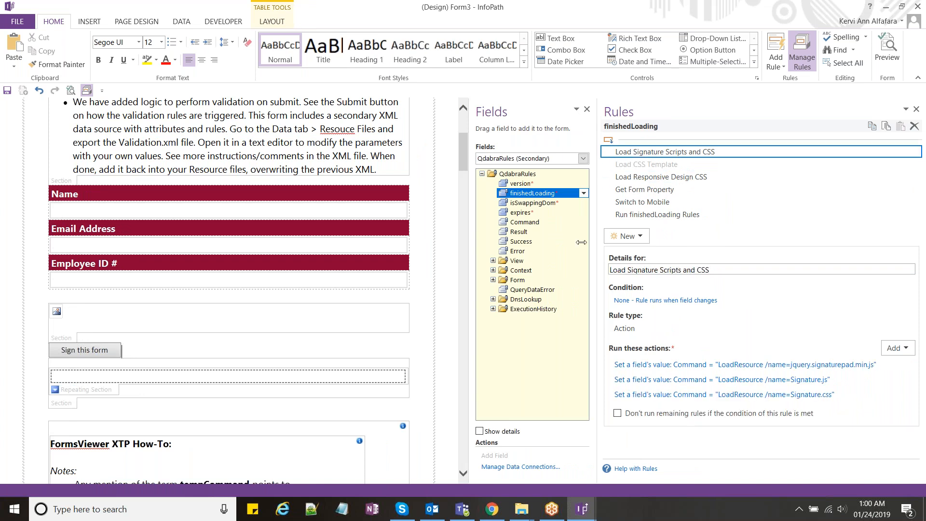
pyautogui.moveTo(581, 242); pyautogui.dragTo(578, 242)
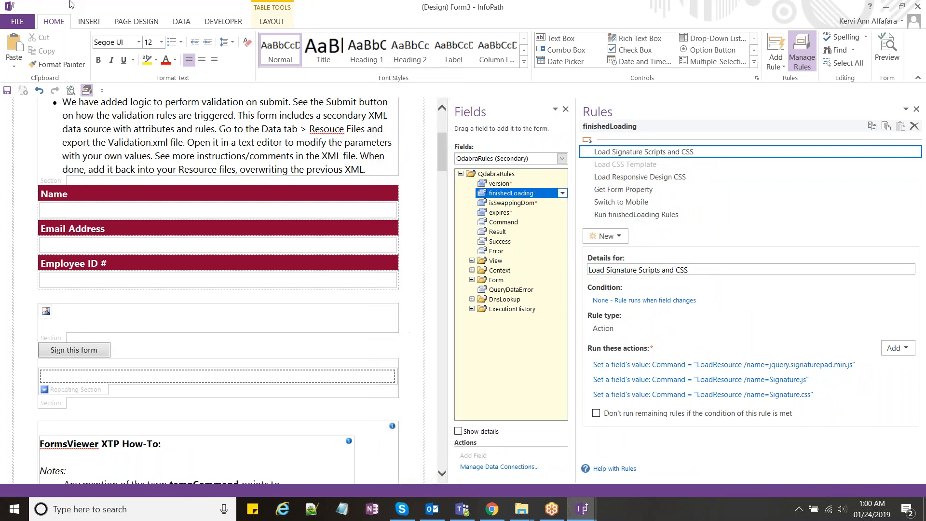
pyautogui.click(181, 21)
# Step: Check the template's Resource Files list, then go to File > Publish
pyautogui.click(59, 51)
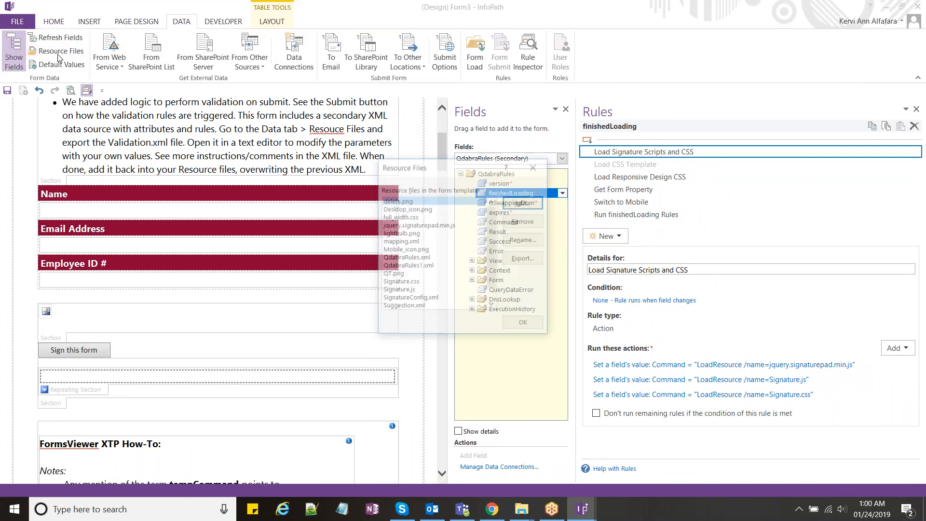
pyautogui.press('Escape')
pyautogui.click(28, 24)
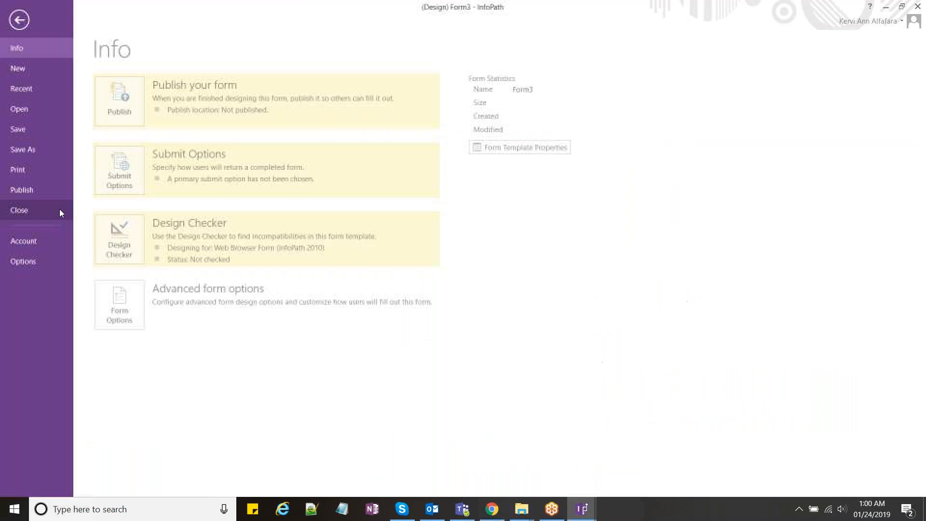
pyautogui.click(33, 190)
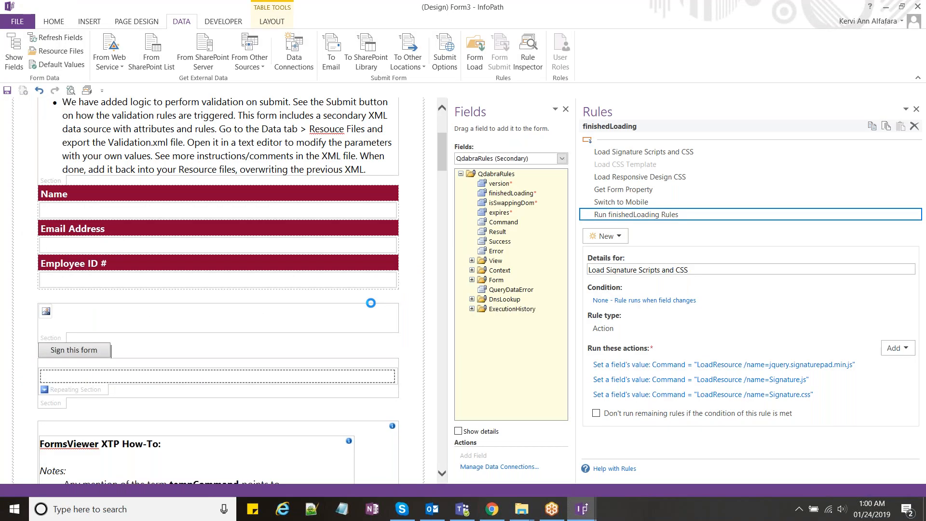
# Step: Create a new src folder in Lab 2 and export the form's source files into it
pyautogui.click(521, 507)
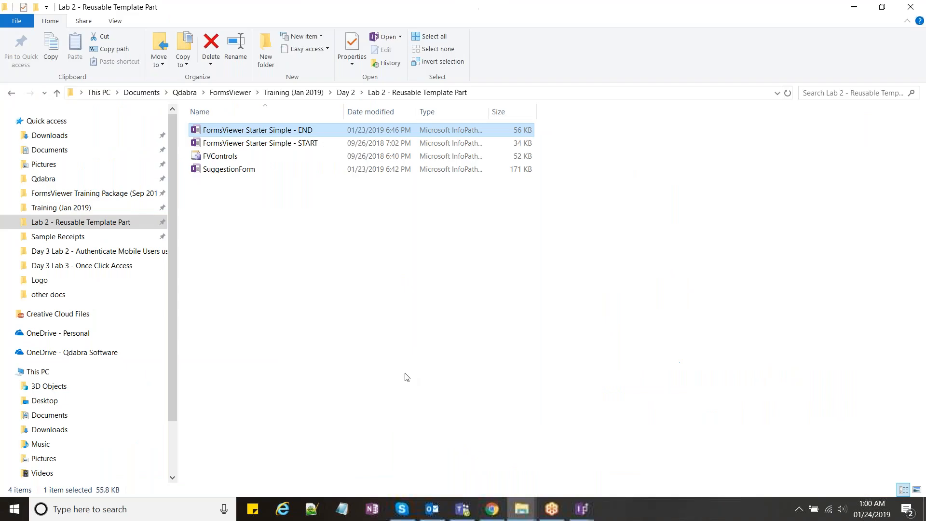
pyautogui.hotkey('ctrl', 'shift', 'n')
pyautogui.write('src')
pyautogui.press('Return')
pyautogui.press('Return')
pyautogui.click(581, 509)
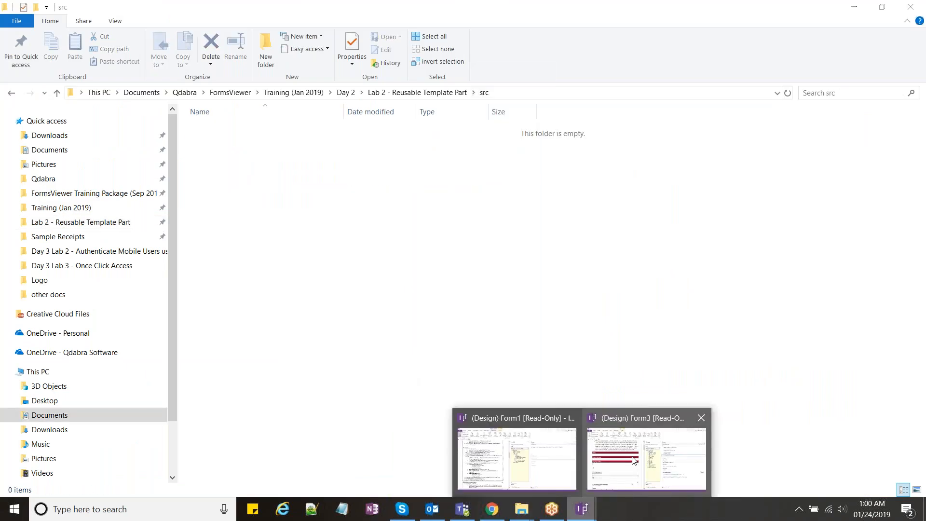
pyautogui.click(634, 461)
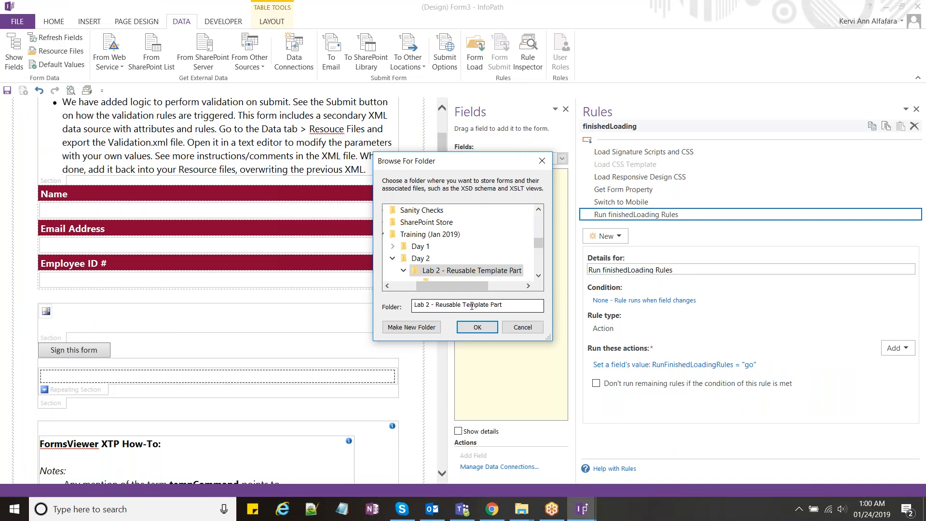
pyautogui.hotkey('ctrl', 'a')
pyautogui.hotkey('ctrl', 'v')
pyautogui.press('Return')
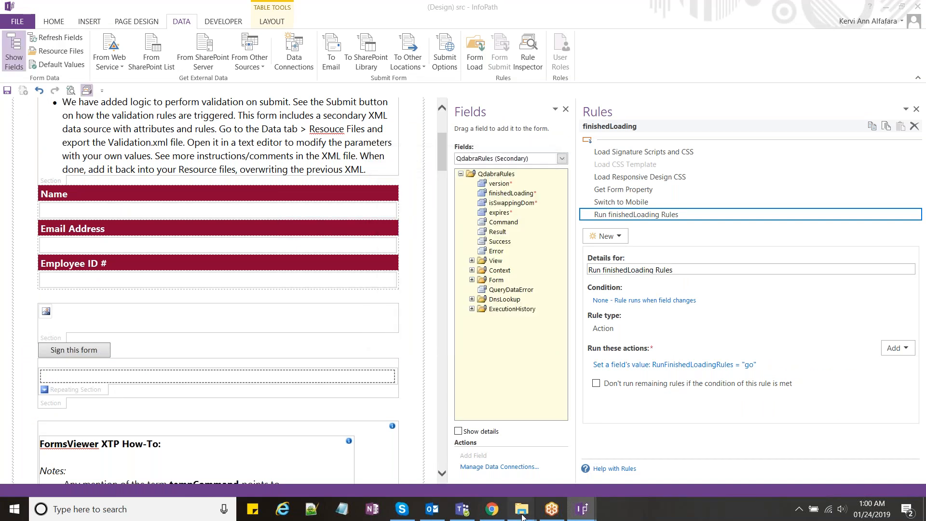
# Step: Open Signature.js from the src folder in Notepad++ for editing
pyautogui.moveTo(523, 515)
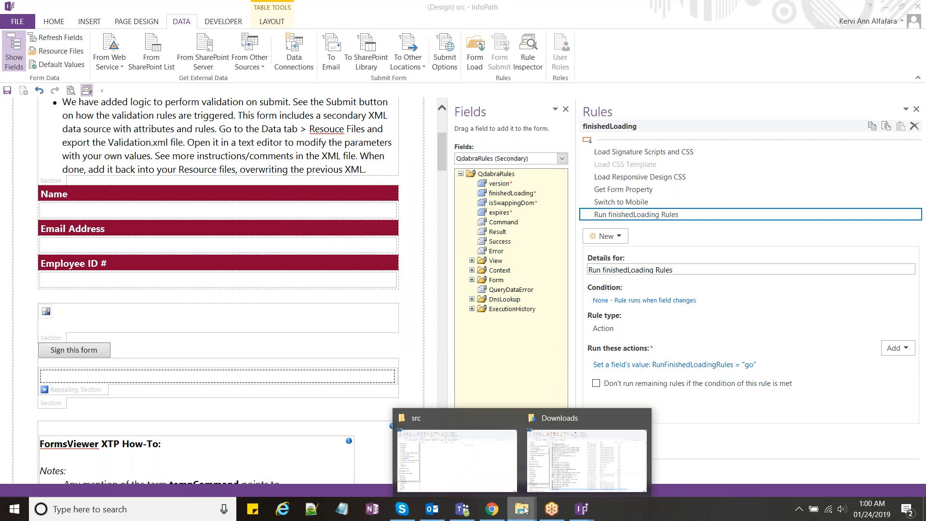
pyautogui.moveTo(539, 464)
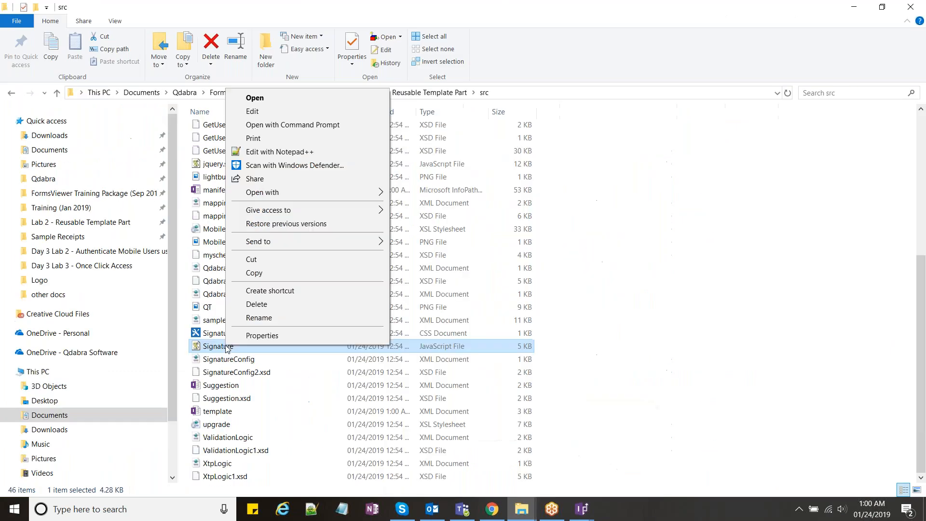
pyautogui.click(270, 145)
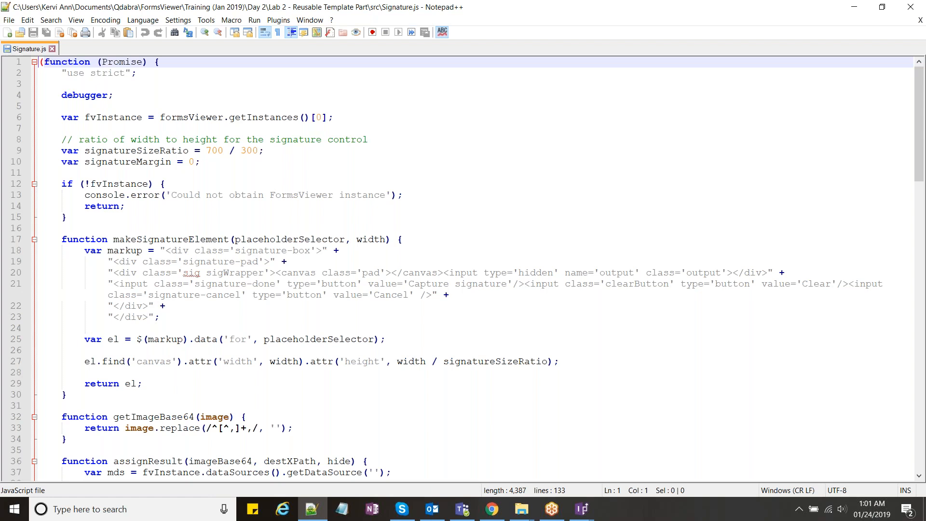
pyautogui.scroll(-1, 463, 268)
pyautogui.scroll(1, 463, 268)
pyautogui.scroll(-7, 463, 267)
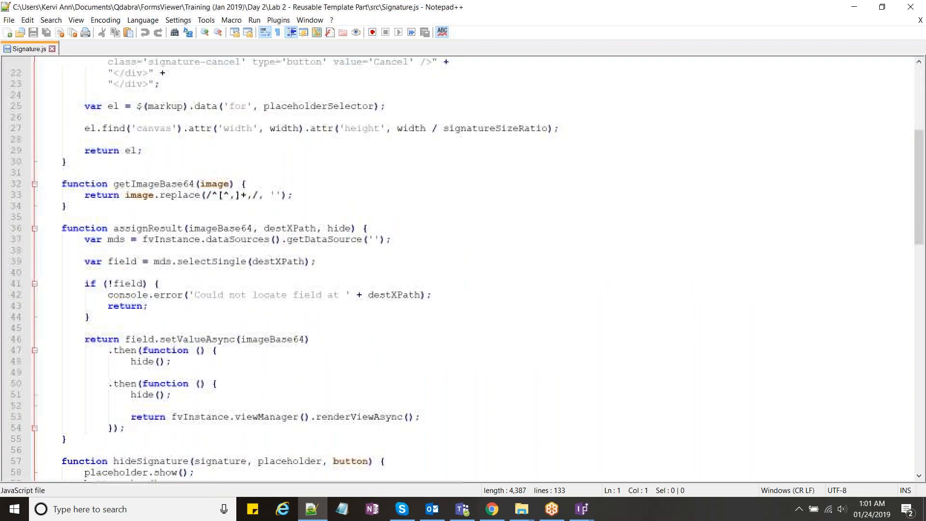
pyautogui.scroll(-3, 463, 268)
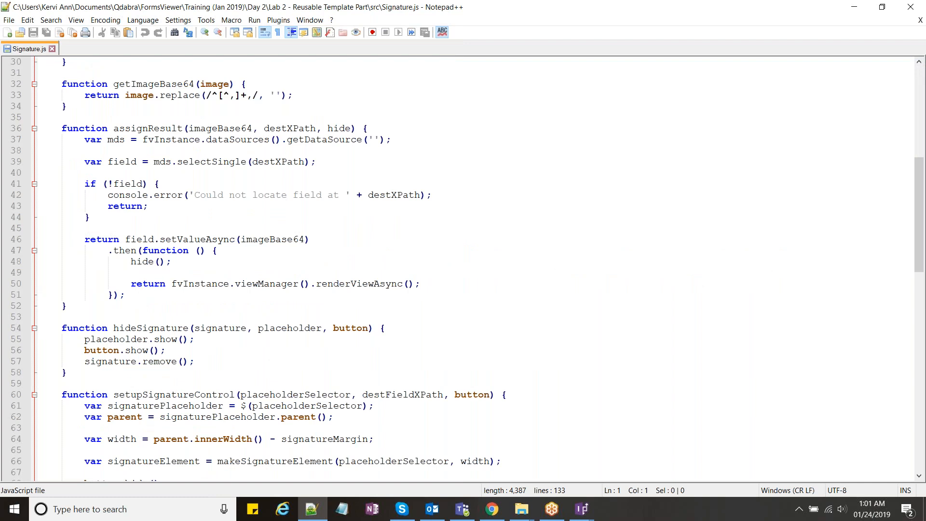
pyautogui.scroll(-3, 463, 268)
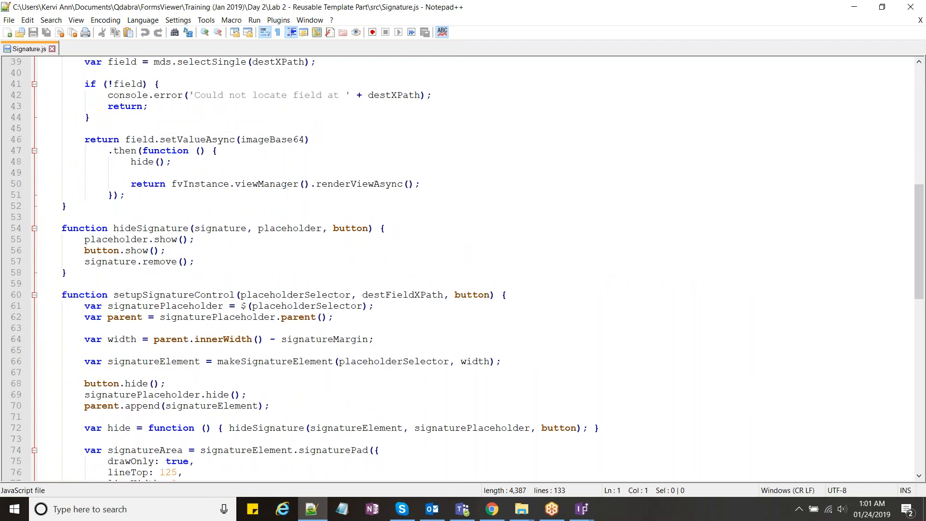
pyautogui.scroll(6, 286, 197)
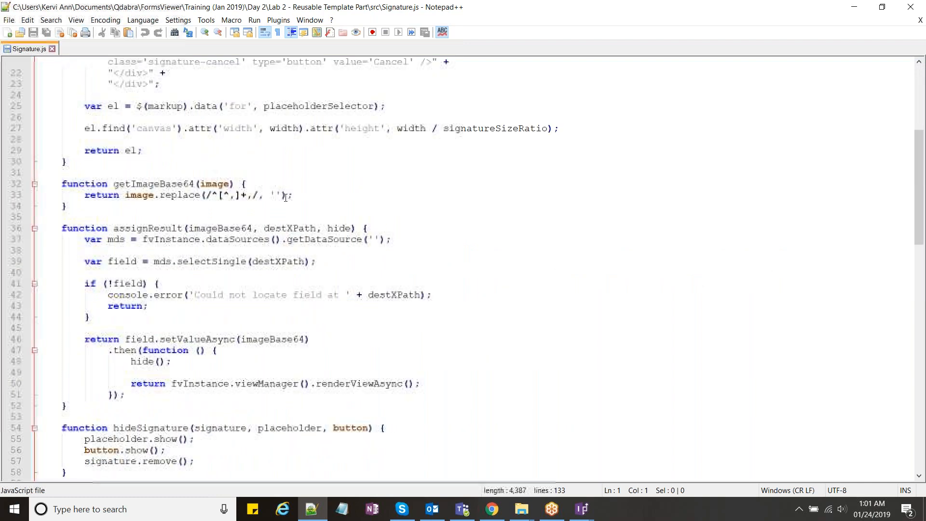
pyautogui.scroll(7, 285, 197)
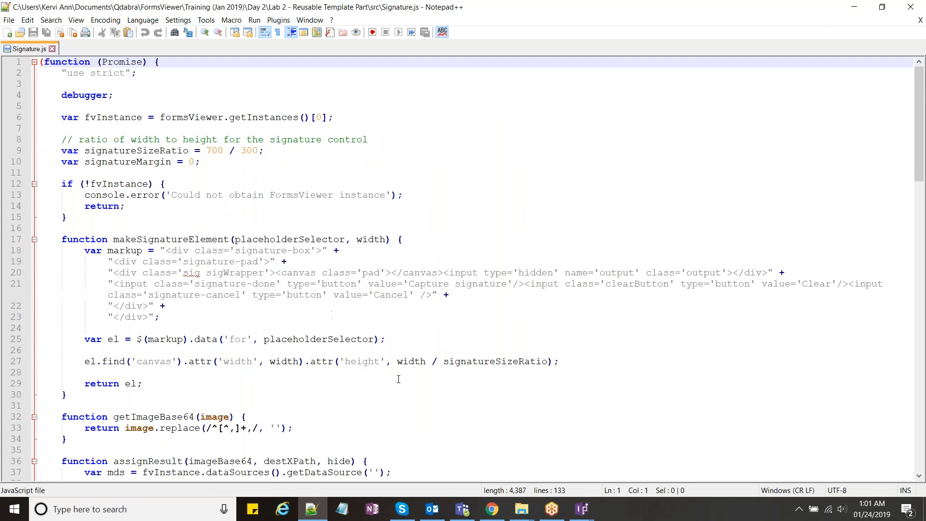
pyautogui.scroll(-1, 399, 379)
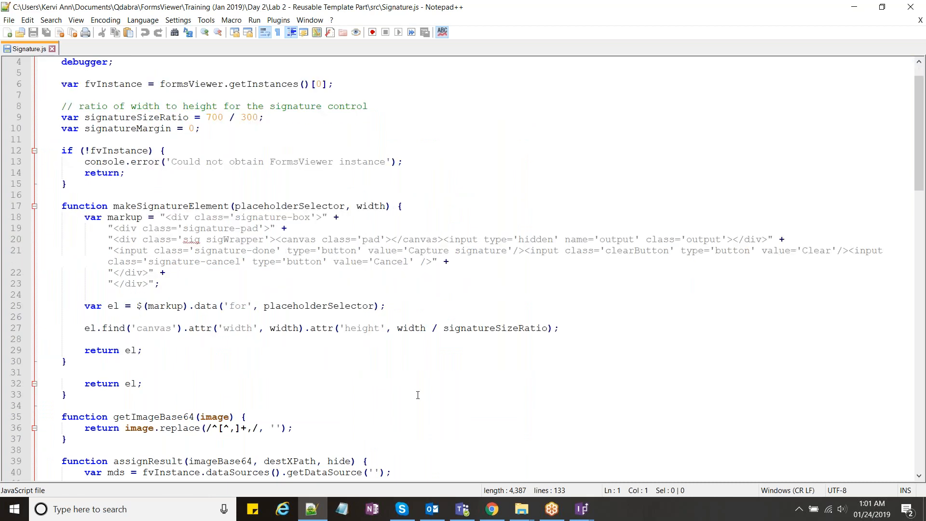
pyautogui.moveTo(519, 513)
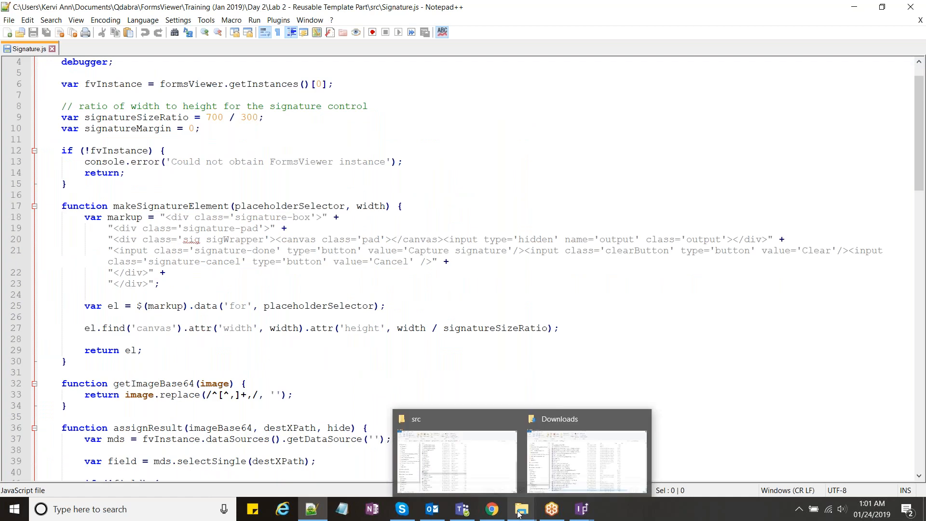
# Step: Open Signature.css from the src folder in Notepad++ alongside Signature.js
pyautogui.click(457, 462)
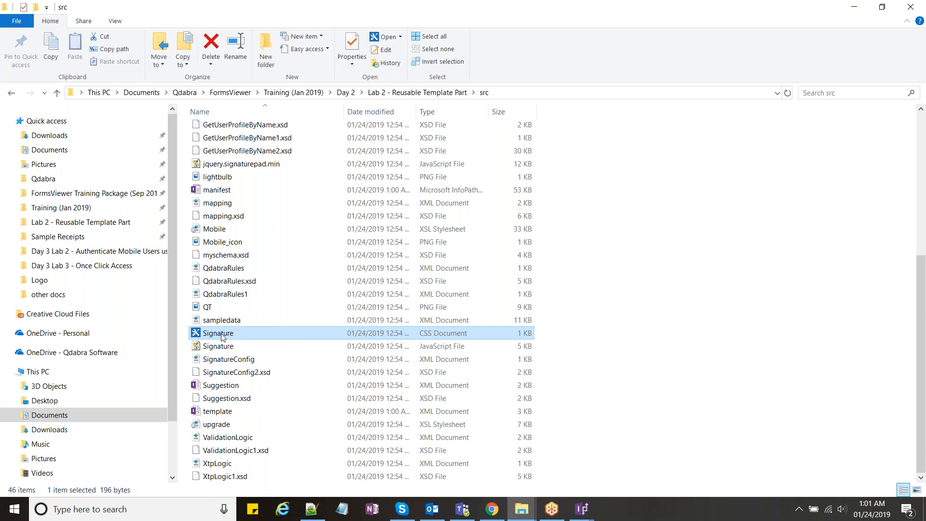
pyautogui.rightClick(222, 336)
pyautogui.click(270, 140)
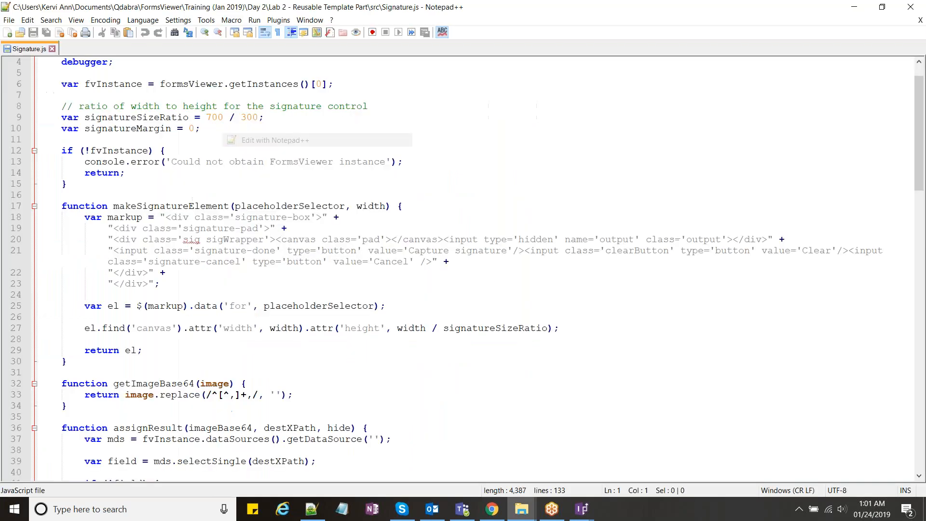
pyautogui.hotkey('ctrl', 'a')
pyautogui.click(112, 180)
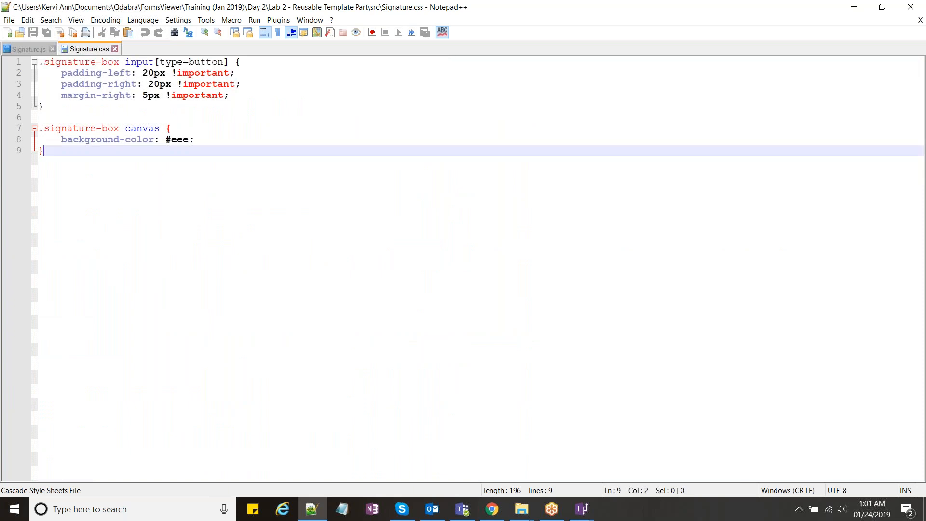
# Step: Read through the Signature.js code, compare it briefly with Signature.css, then return to Signature.js
pyautogui.click(27, 49)
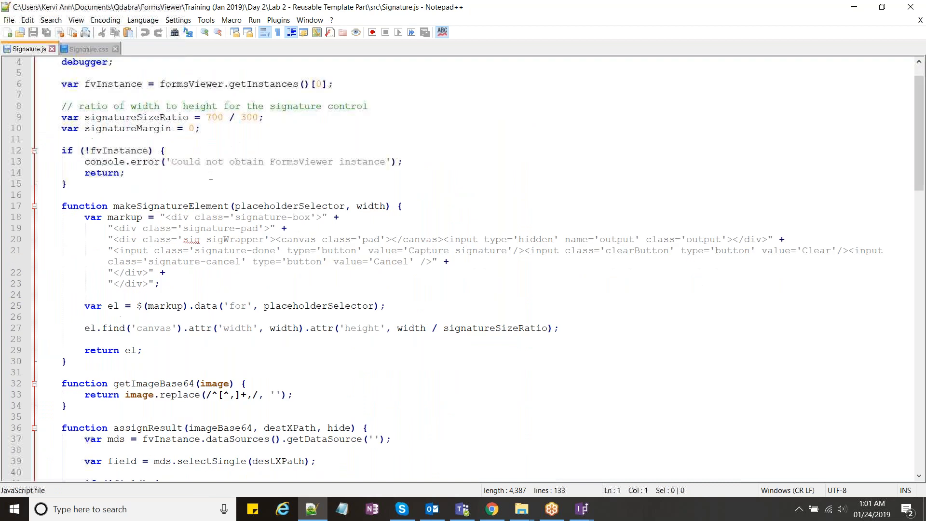
pyautogui.scroll(-1, 211, 176)
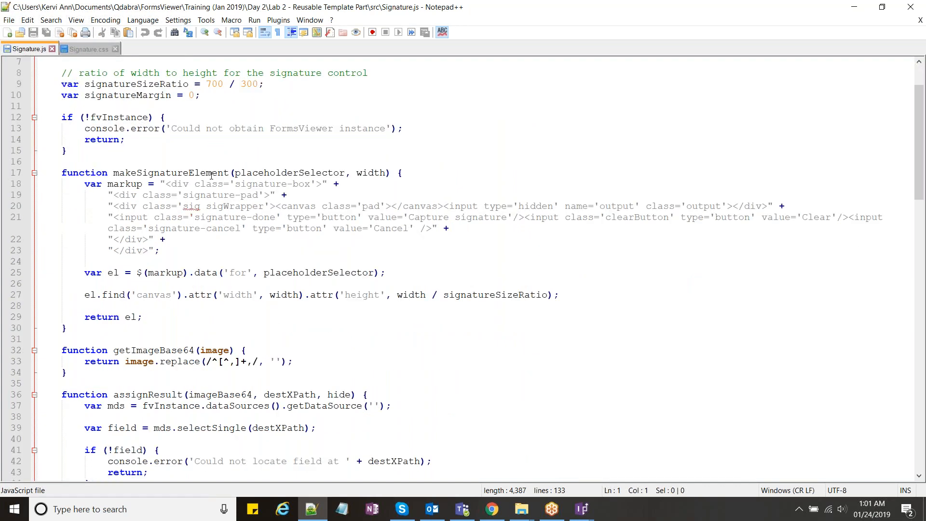
pyautogui.scroll(-1, 210, 175)
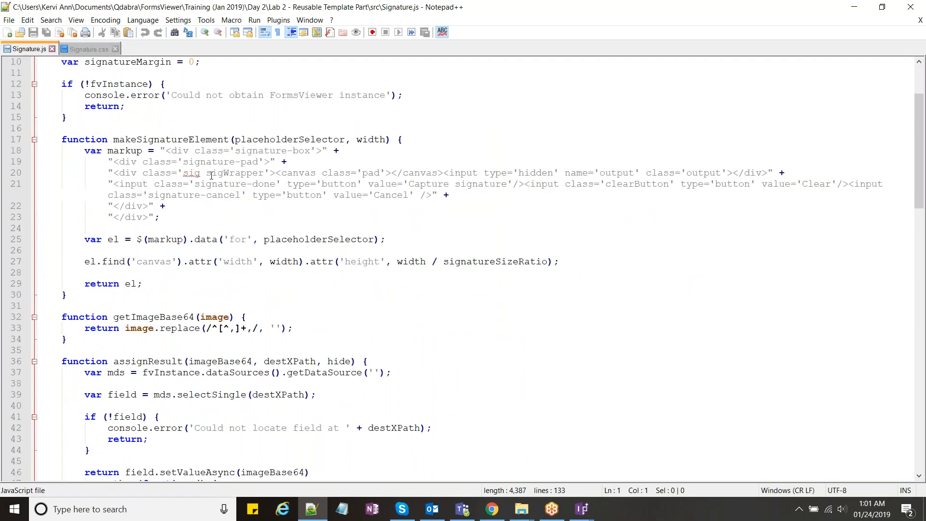
pyautogui.scroll(3, 211, 176)
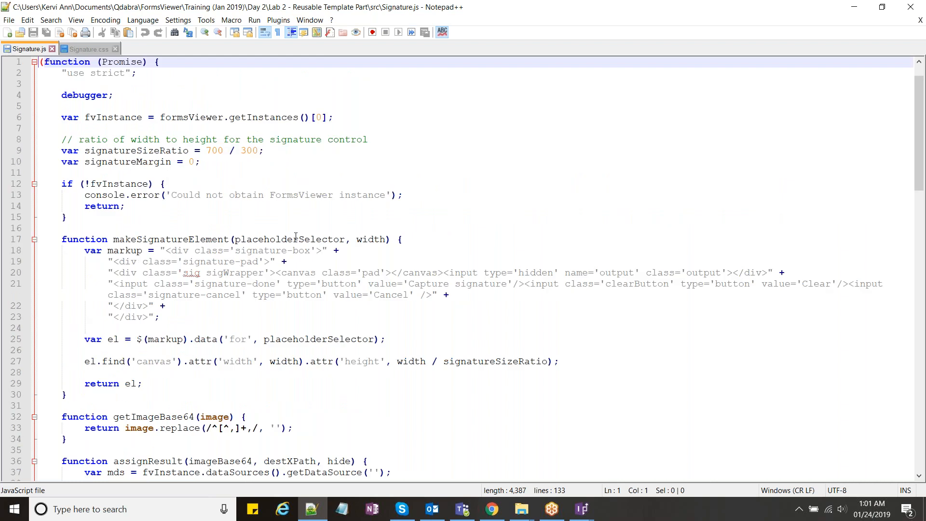
pyautogui.scroll(-1, 296, 236)
pyautogui.scroll(1, 296, 236)
pyautogui.click(172, 163)
pyautogui.scroll(-3, 174, 164)
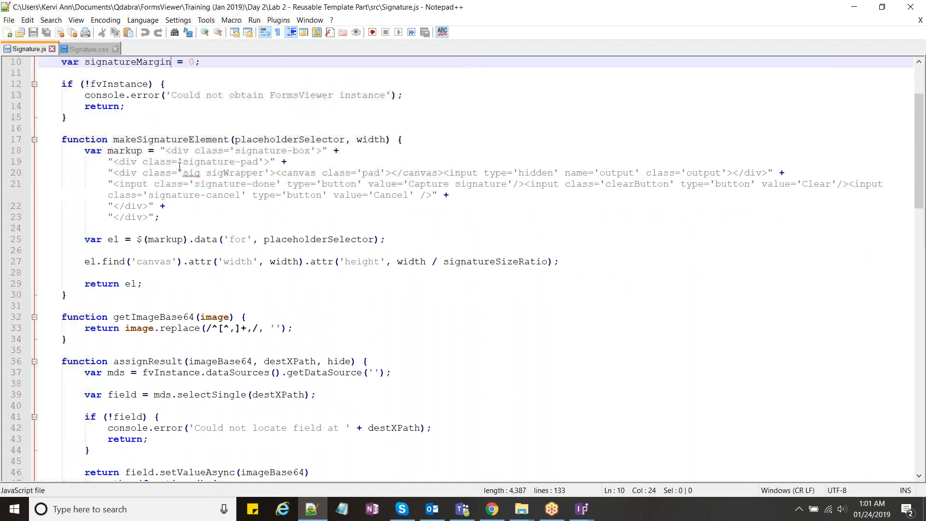
pyautogui.scroll(-2, 277, 214)
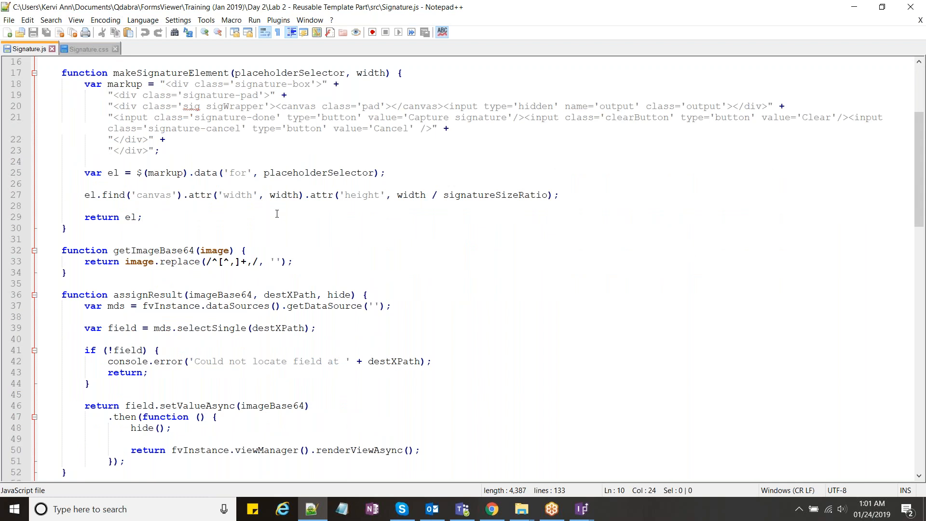
pyautogui.scroll(-5, 276, 214)
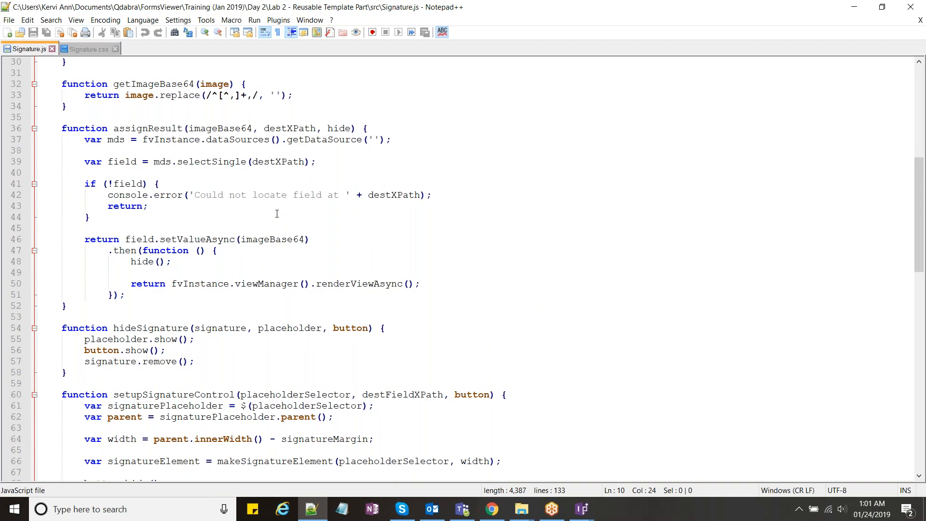
pyautogui.click(87, 49)
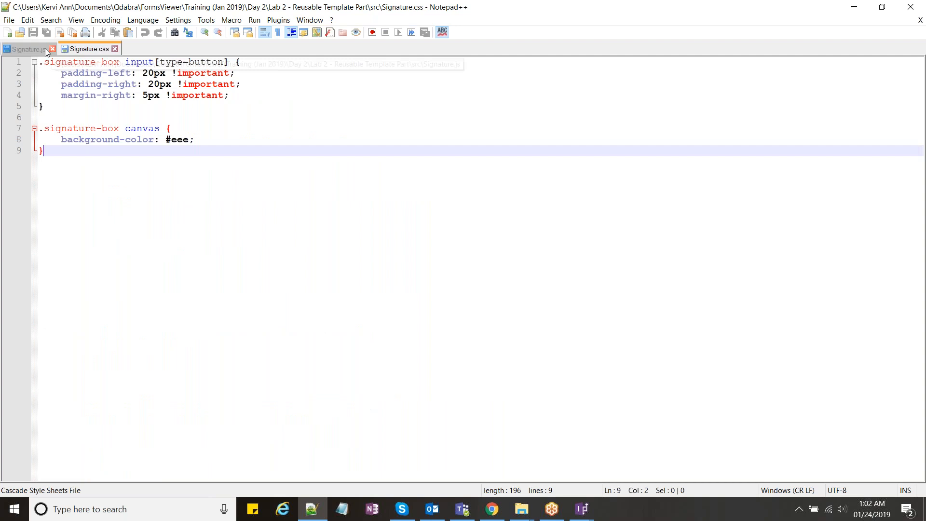
pyautogui.click(30, 49)
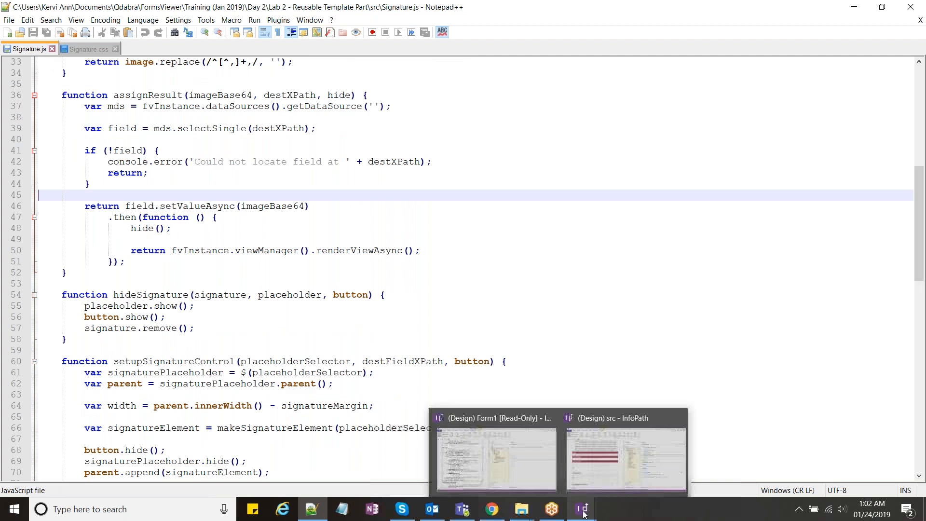
# Step: Sort the 46 exported files in the src folder by type, putting XML documents before XSD files
pyautogui.click(522, 509)
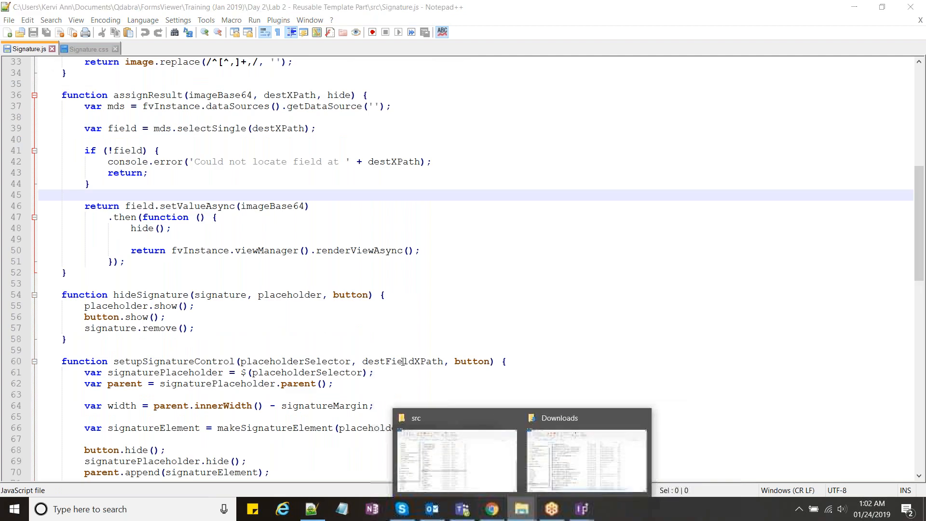
pyautogui.click(514, 454)
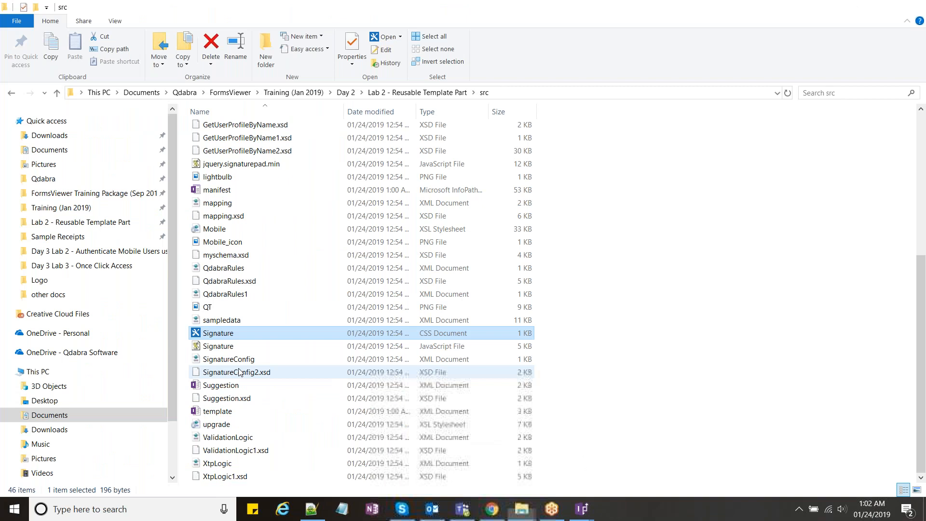
pyautogui.click(240, 371)
pyautogui.click(247, 450)
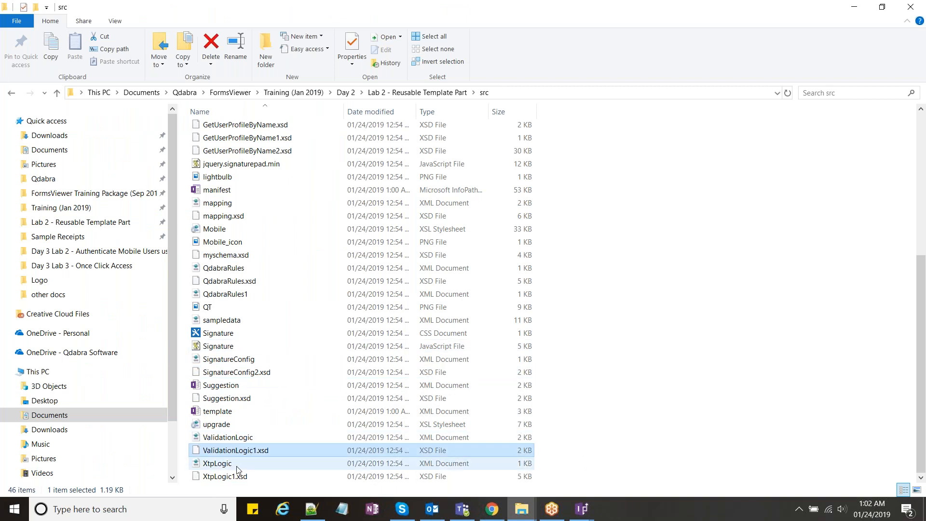
pyautogui.click(247, 437)
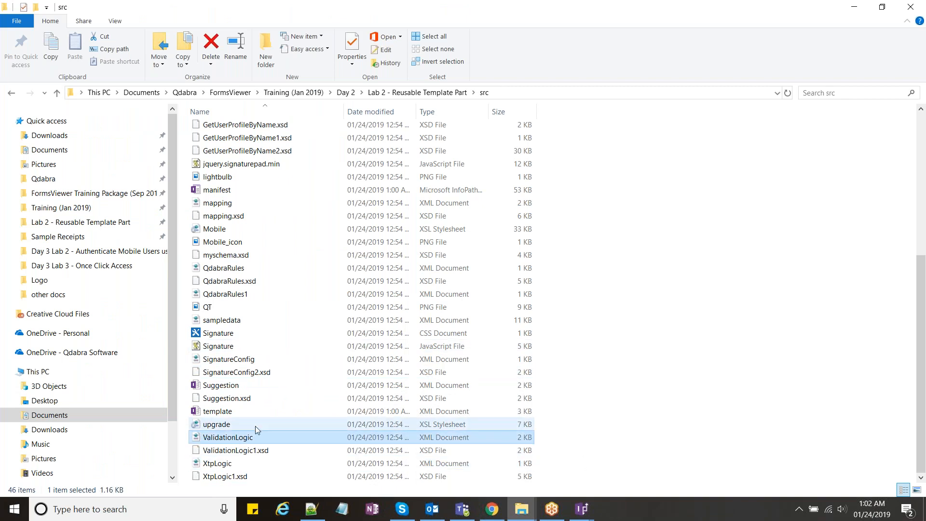
pyautogui.scroll(1, 256, 427)
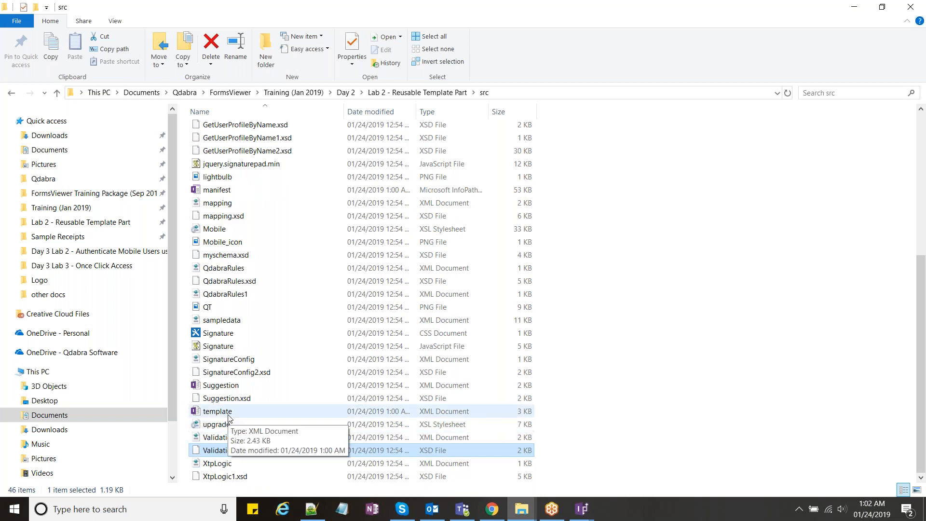
pyautogui.click(427, 111)
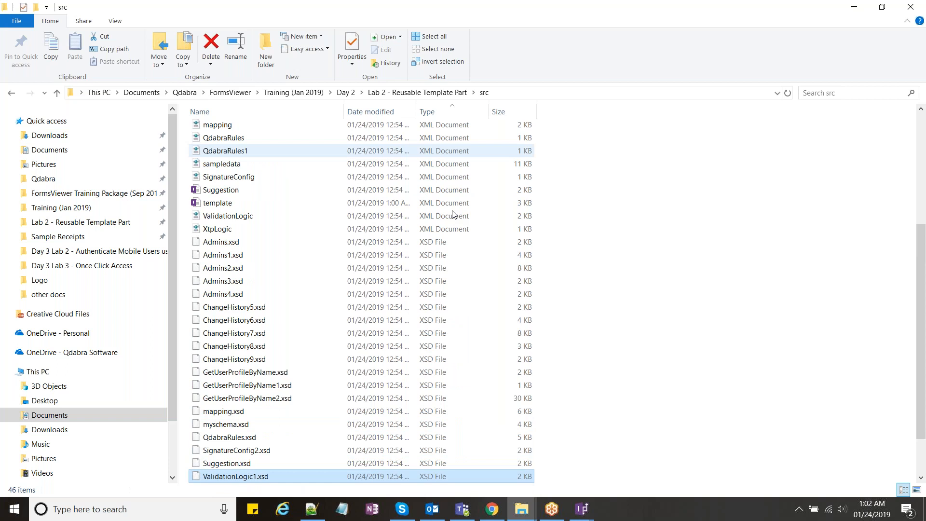
pyautogui.scroll(-2, 456, 226)
pyautogui.moveTo(582, 509)
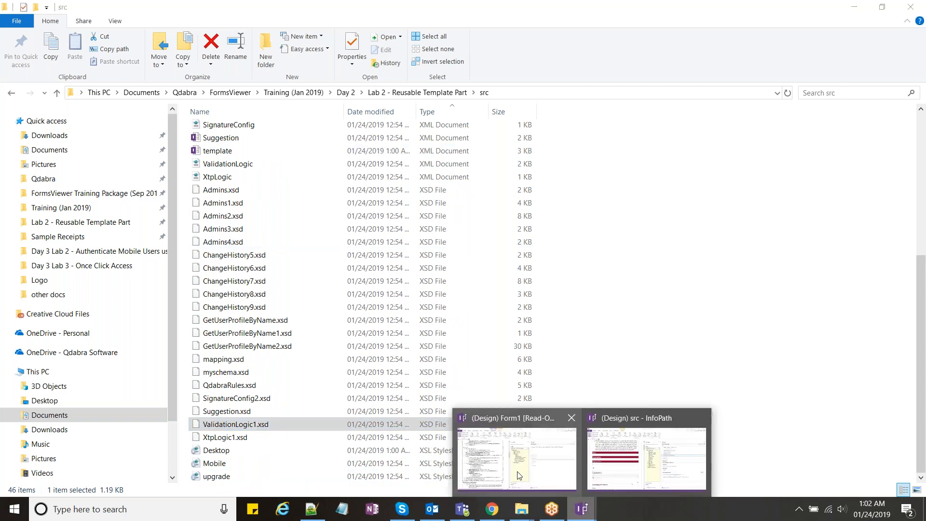
# Step: Open Desktop.xsl in Notepad++, list all 11 'signature' matches, and jump to line 397
pyautogui.click(519, 475)
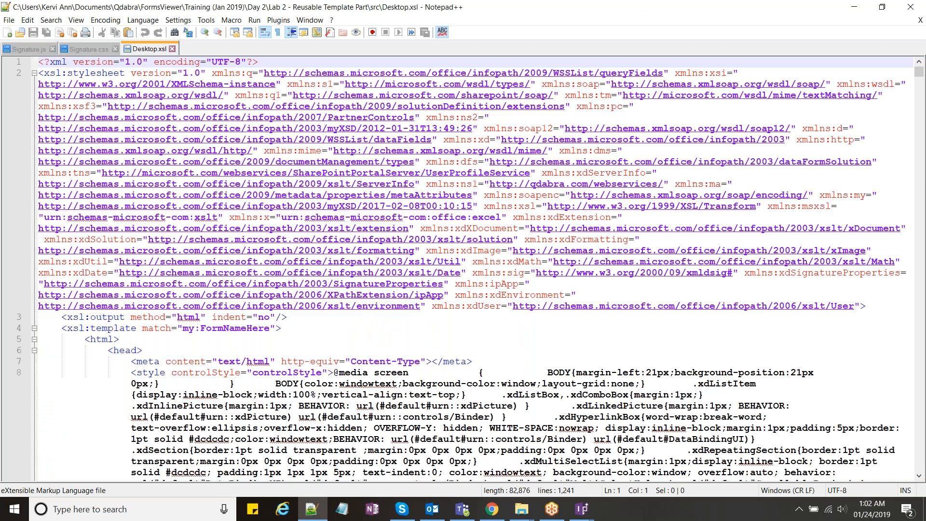
pyautogui.scroll(-11, 590, 254)
pyautogui.hotkey('ctrl', 'f')
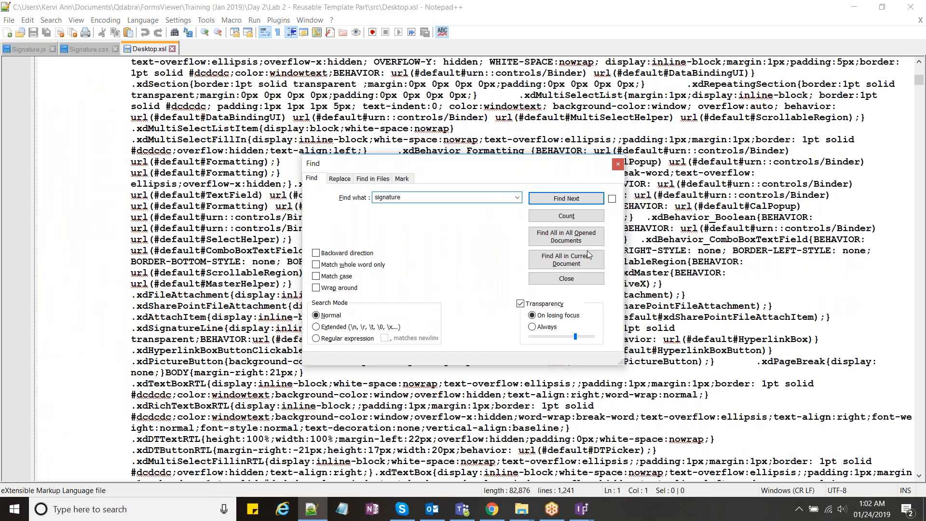
pyautogui.click(587, 256)
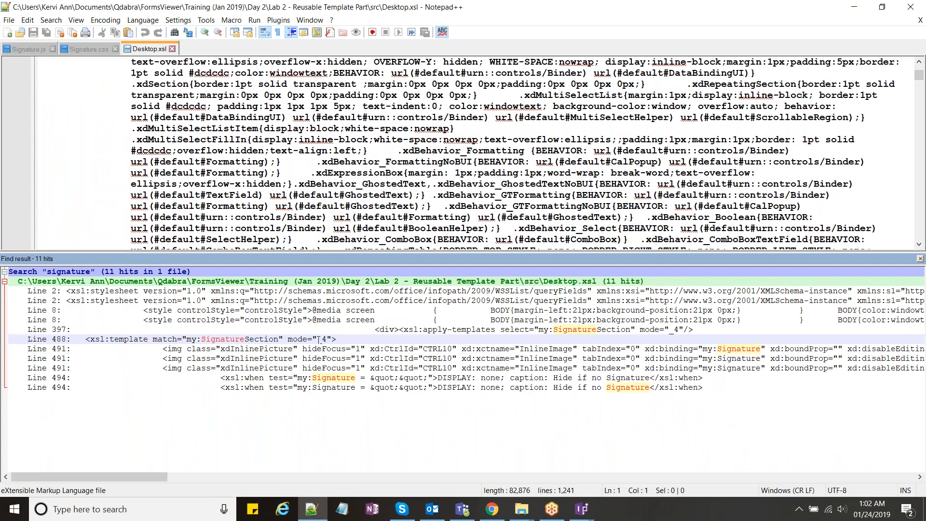
pyautogui.doubleClick(319, 330)
pyautogui.click(589, 140)
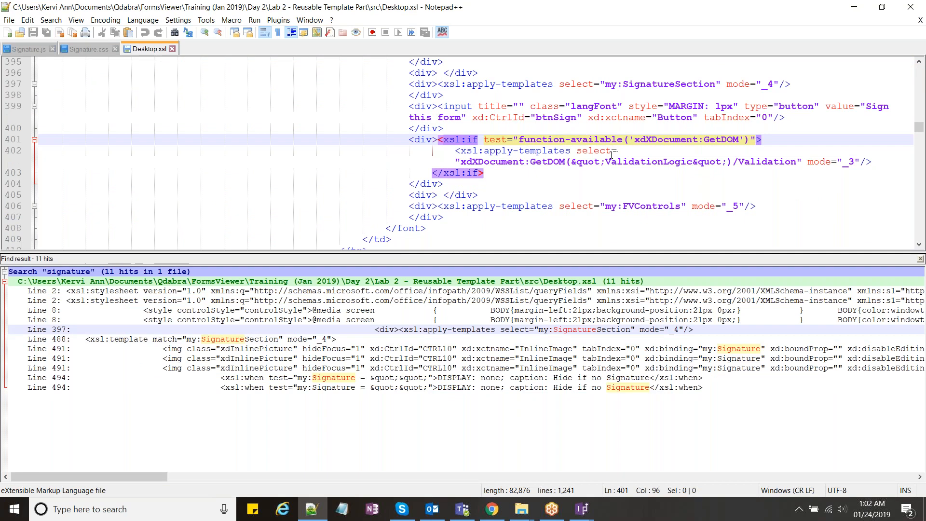
pyautogui.scroll(-1, 611, 155)
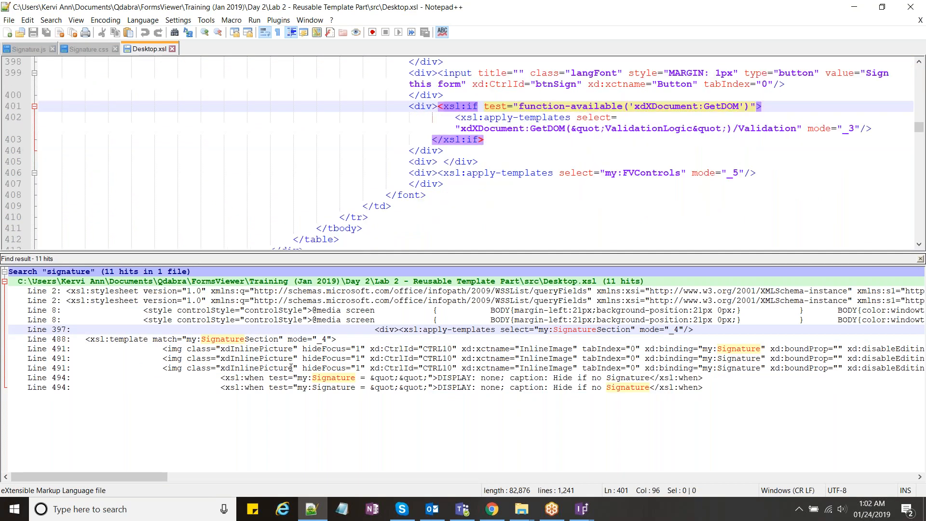
pyautogui.click(90, 49)
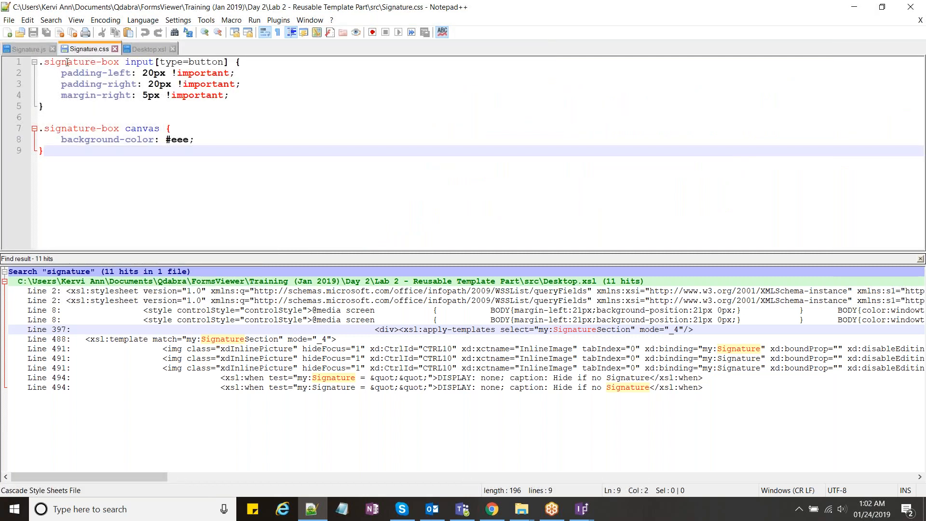
# Step: Read Signature.js down to its closing initSignatures() function, glancing at Signature.css along the way
pyautogui.click(33, 48)
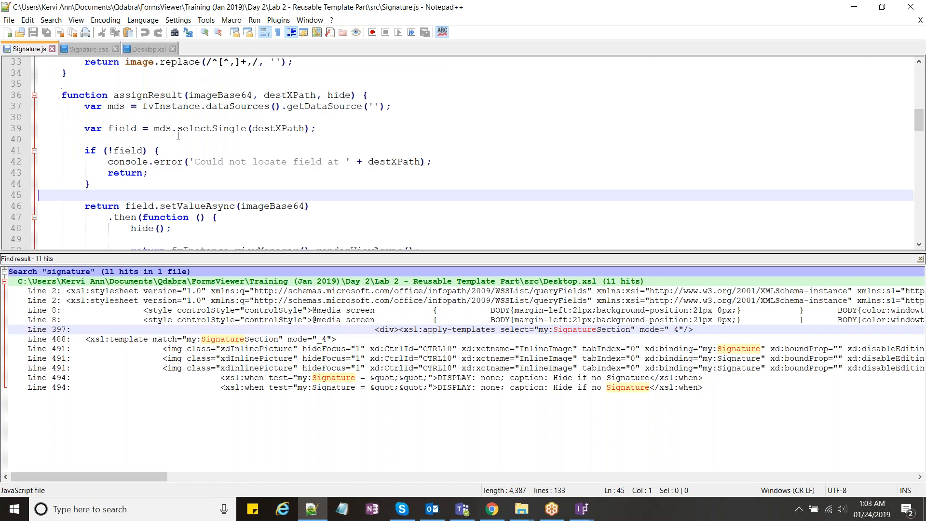
pyautogui.scroll(1, 346, 190)
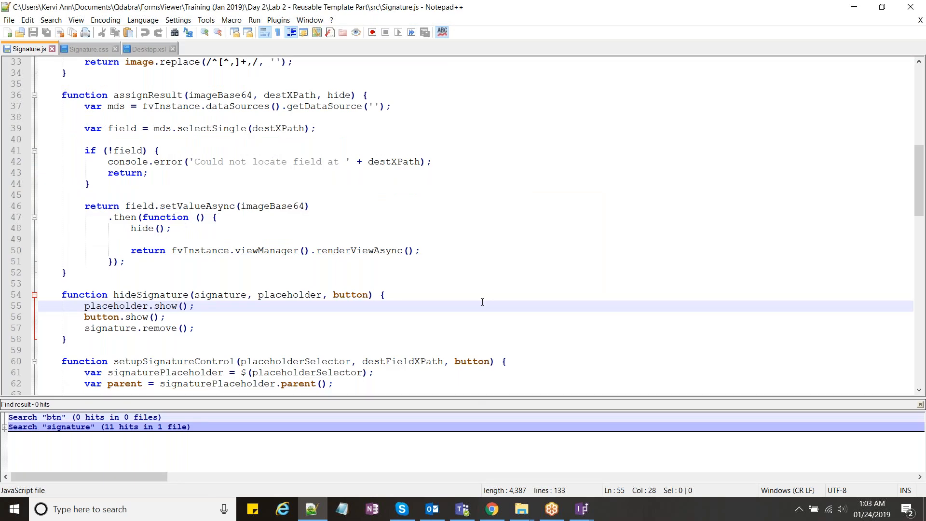
pyautogui.scroll(-1, 482, 302)
pyautogui.scroll(-6, 482, 302)
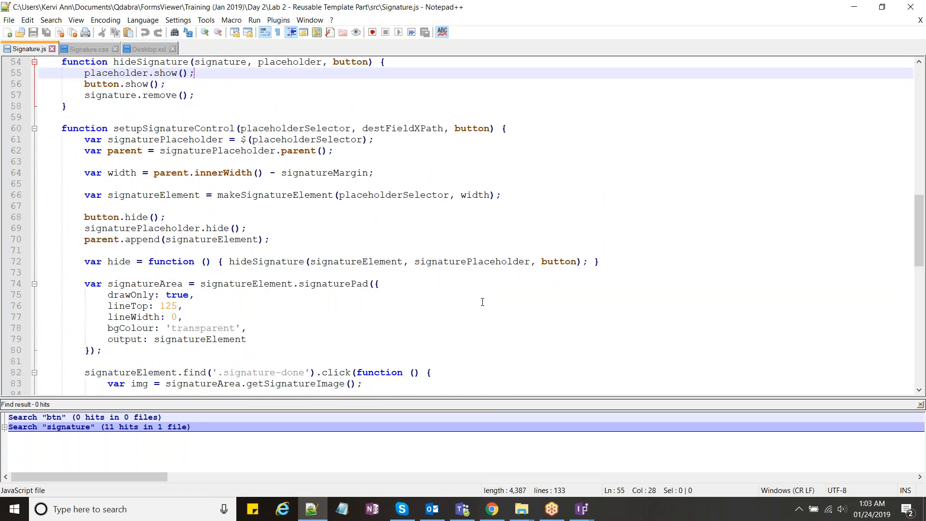
pyautogui.scroll(-10, 483, 302)
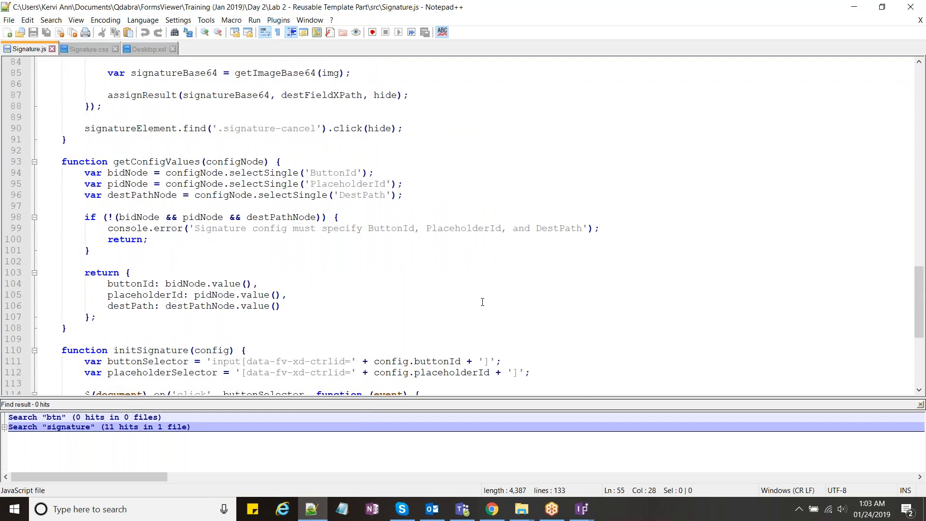
pyautogui.scroll(-2, 482, 302)
pyautogui.click(89, 49)
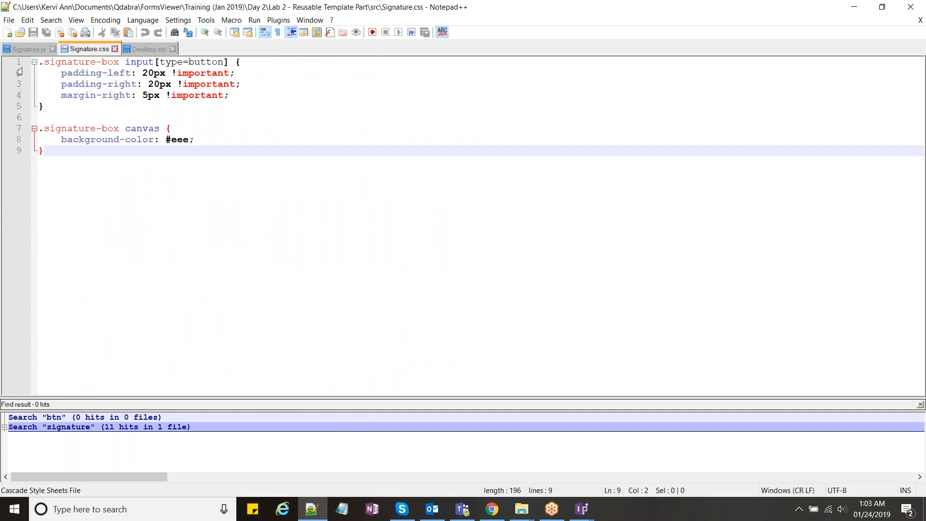
pyautogui.hotkey('ctrl', 'Tab')
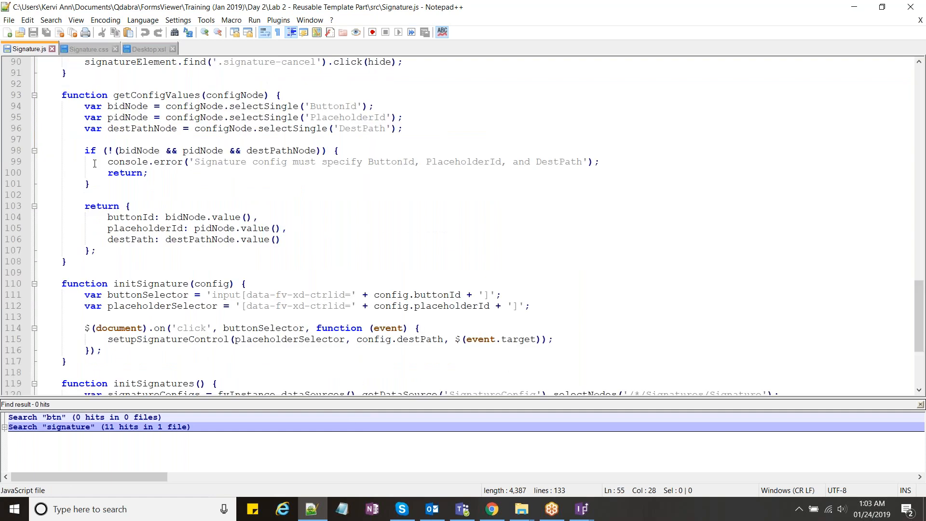
pyautogui.scroll(-2, 94, 164)
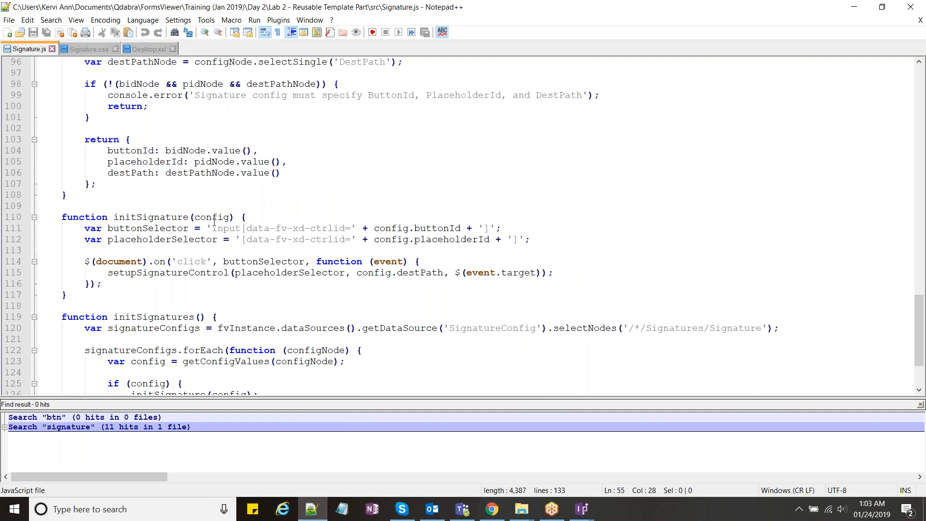
pyautogui.scroll(-3, 214, 223)
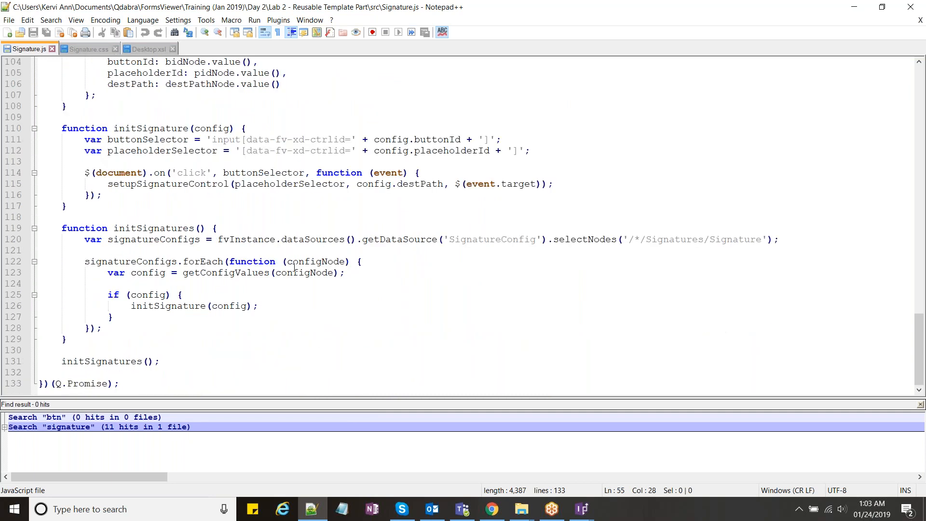
pyautogui.click(582, 508)
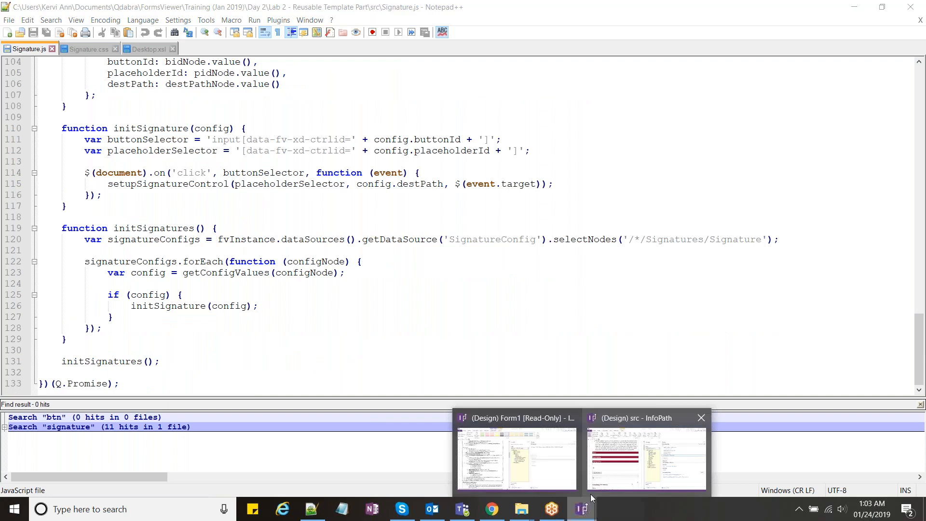
# Step: Return to the src form design and scroll up to its Load Signature Scripts and CSS rule
pyautogui.click(591, 494)
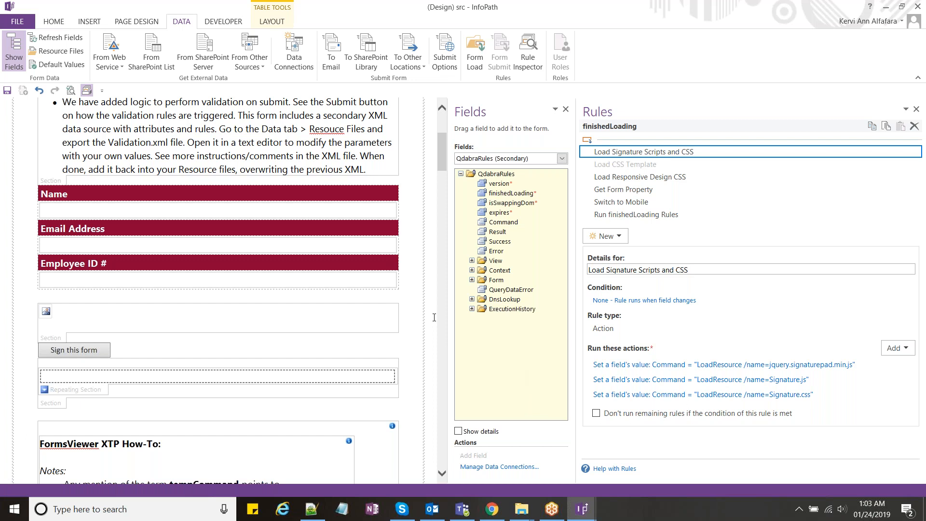
pyautogui.scroll(1, 434, 317)
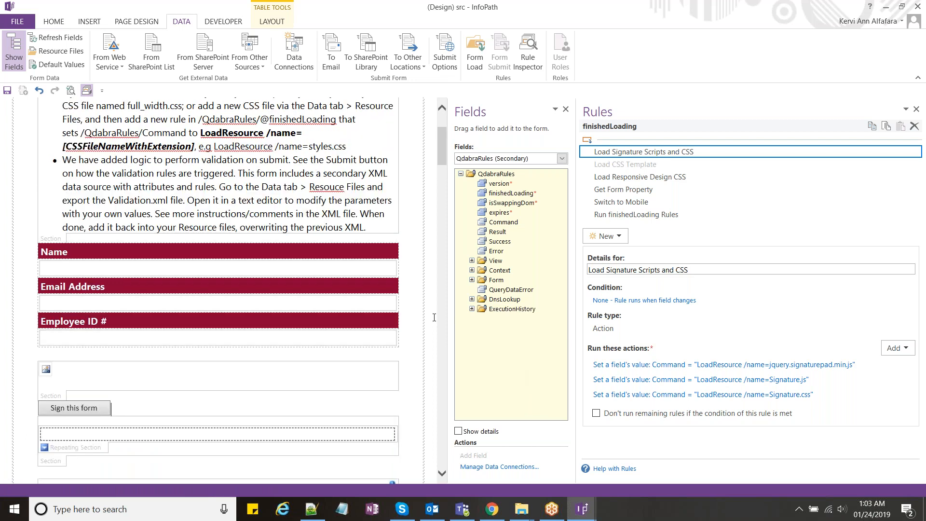
pyautogui.scroll(1, 434, 318)
pyautogui.scroll(1, 434, 317)
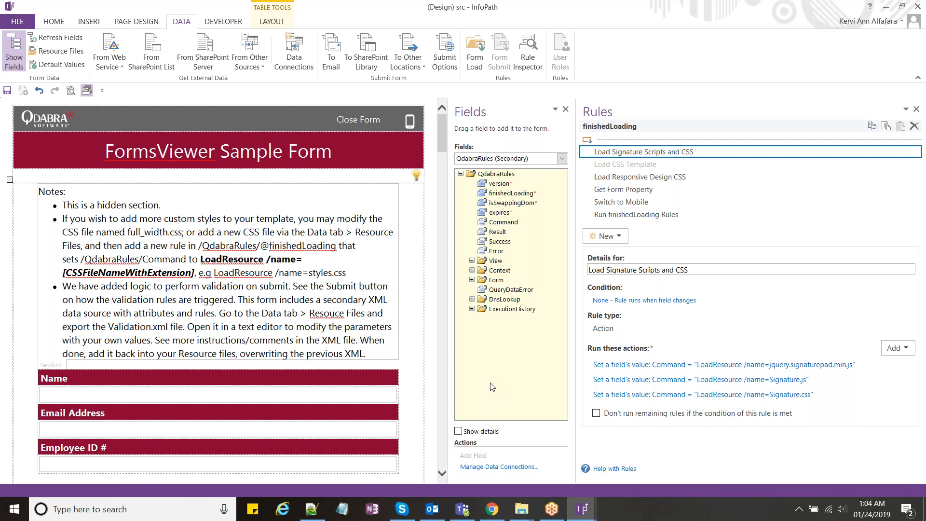
pyautogui.click(491, 510)
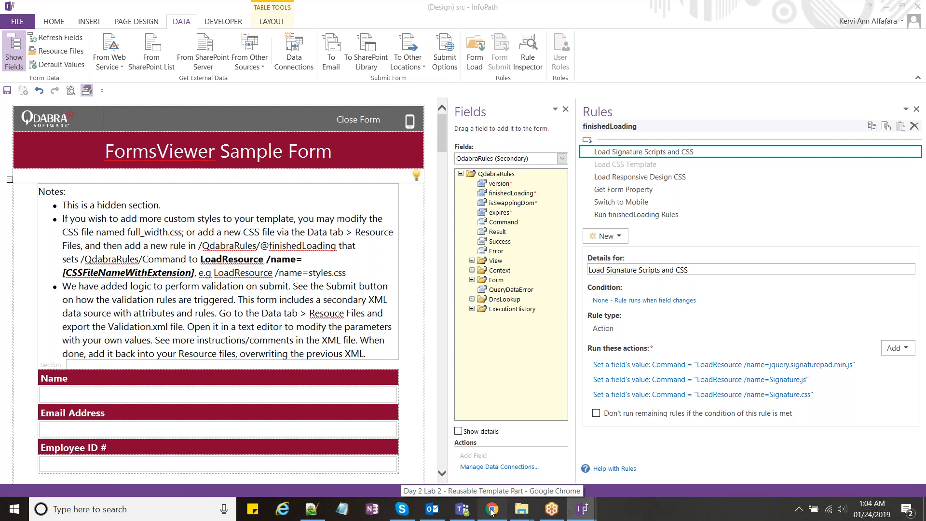
# Step: Open the InfoPathDev 'How To: Add Signature Capture to your Form' article and read down to step 5
pyautogui.click(492, 515)
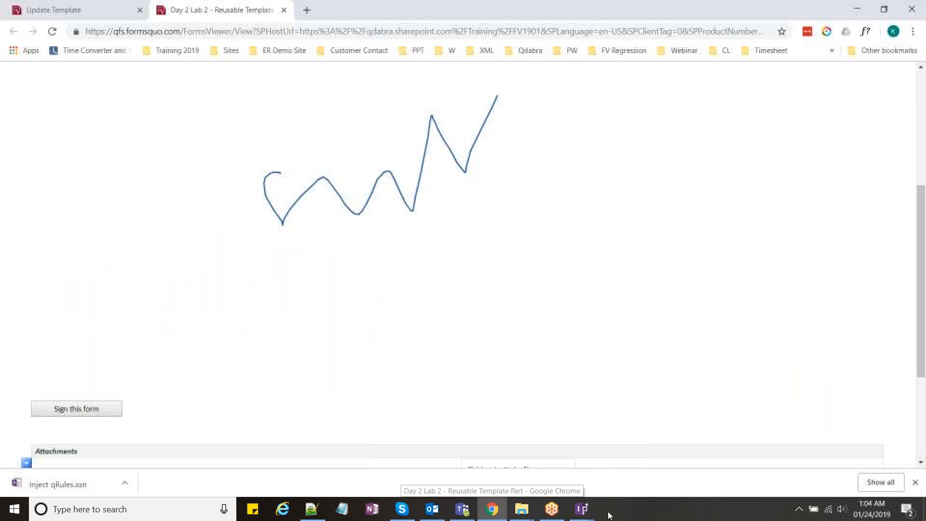
pyautogui.click(830, 376)
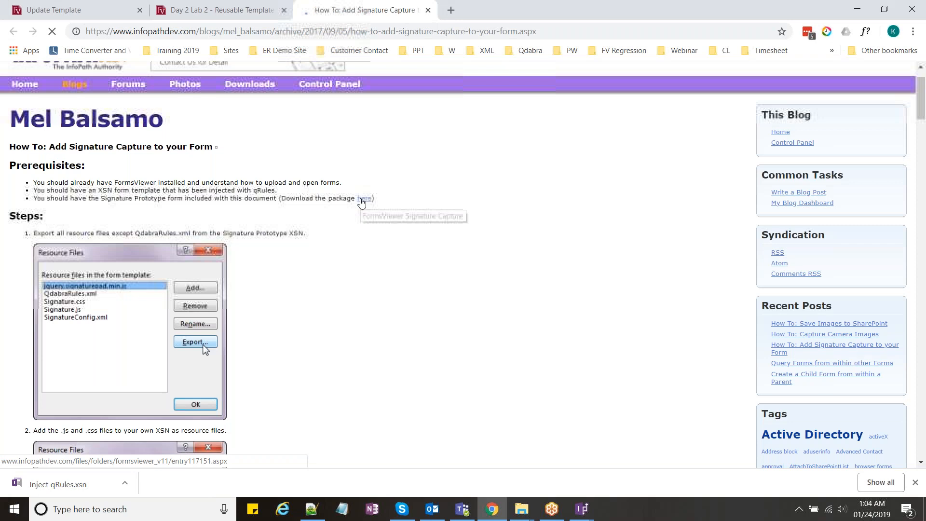
pyautogui.scroll(-1, 390, 226)
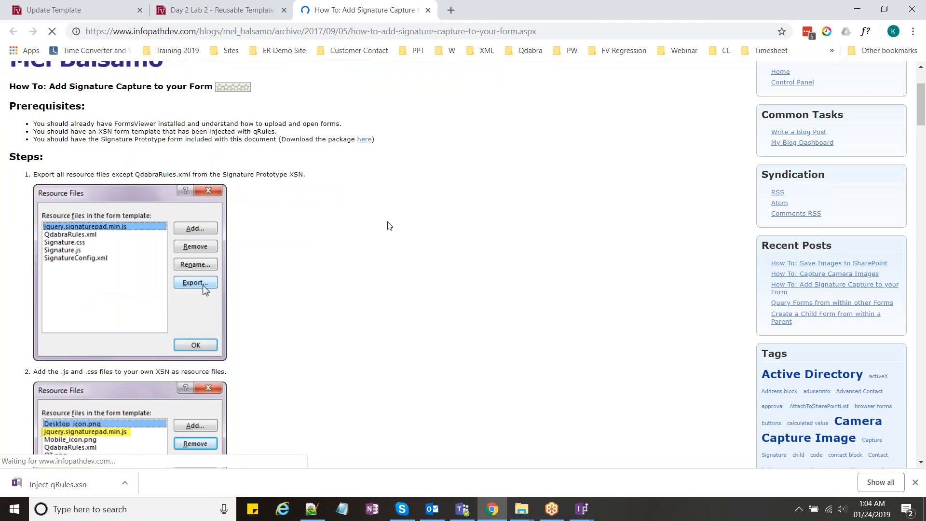
pyautogui.scroll(1, 279, 249)
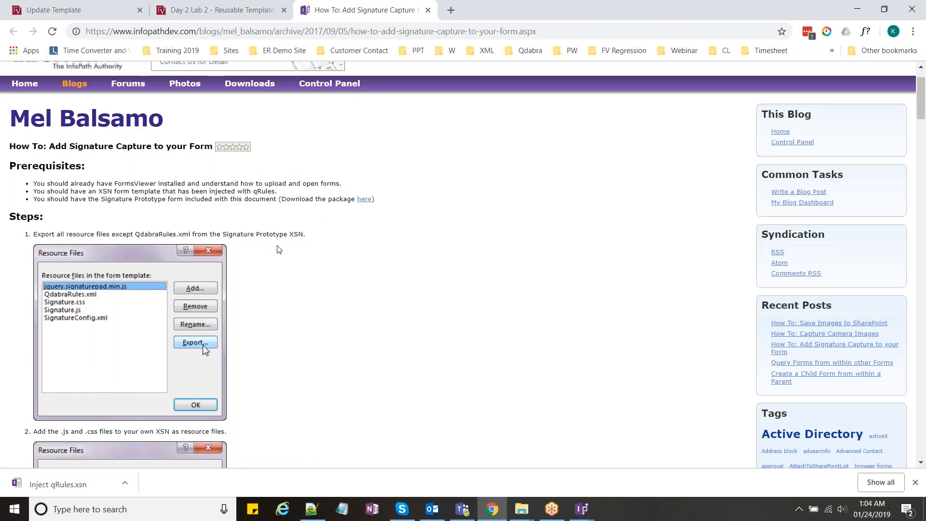
pyautogui.scroll(-3, 279, 249)
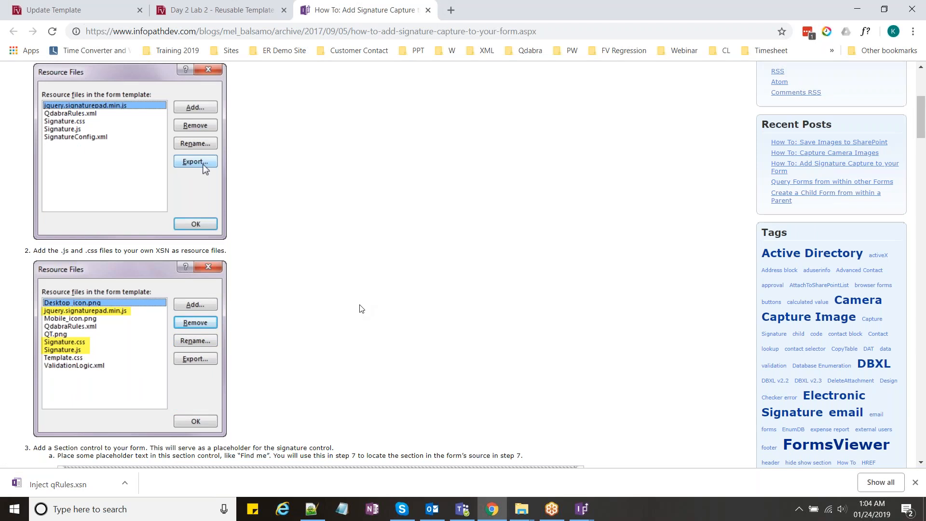
pyautogui.scroll(-7, 361, 309)
pyautogui.scroll(-8, 362, 309)
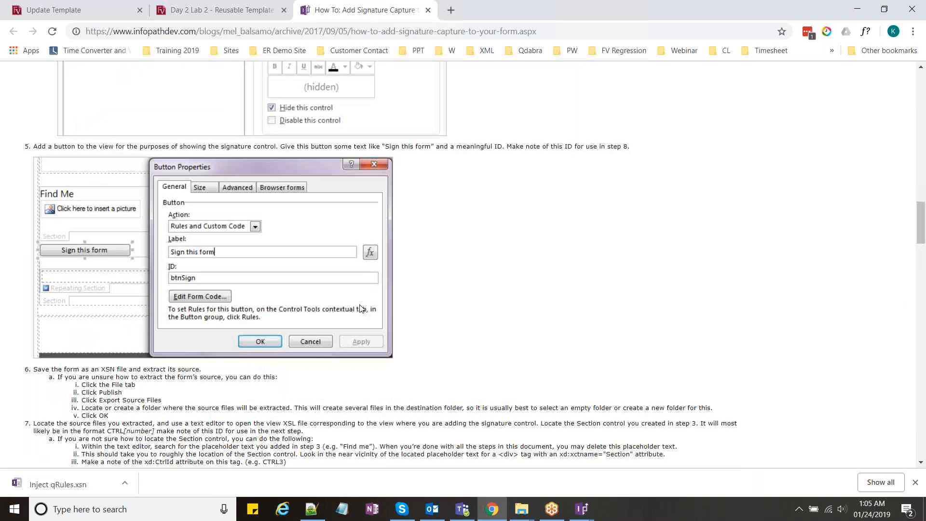
pyautogui.click(581, 509)
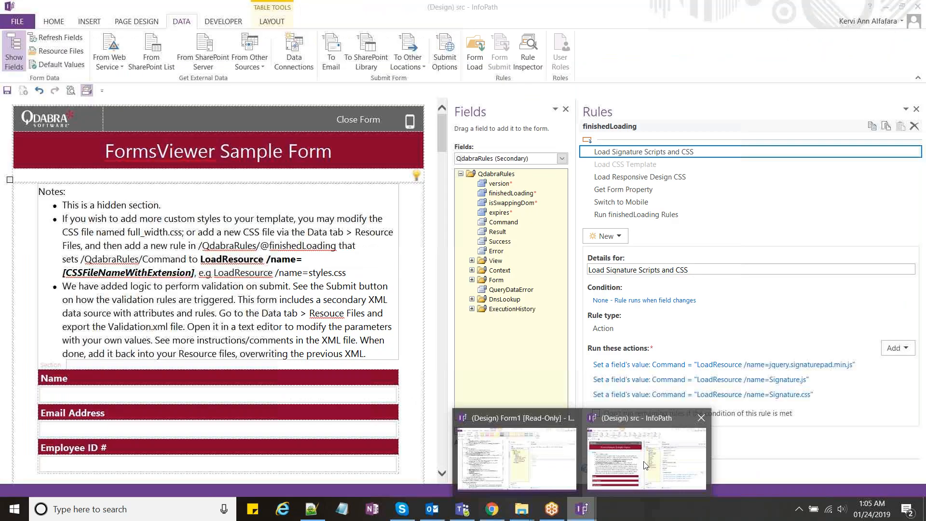
# Step: Select the debug tables section in the src design, then close the src form design
pyautogui.click(646, 464)
pyautogui.scroll(-5, 453, 460)
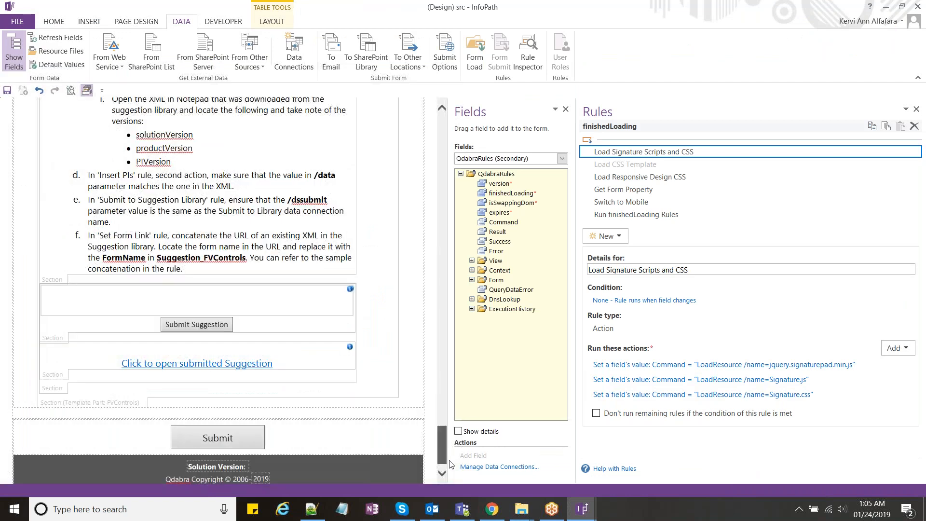
pyautogui.moveTo(450, 464); pyautogui.dragTo(449, 428)
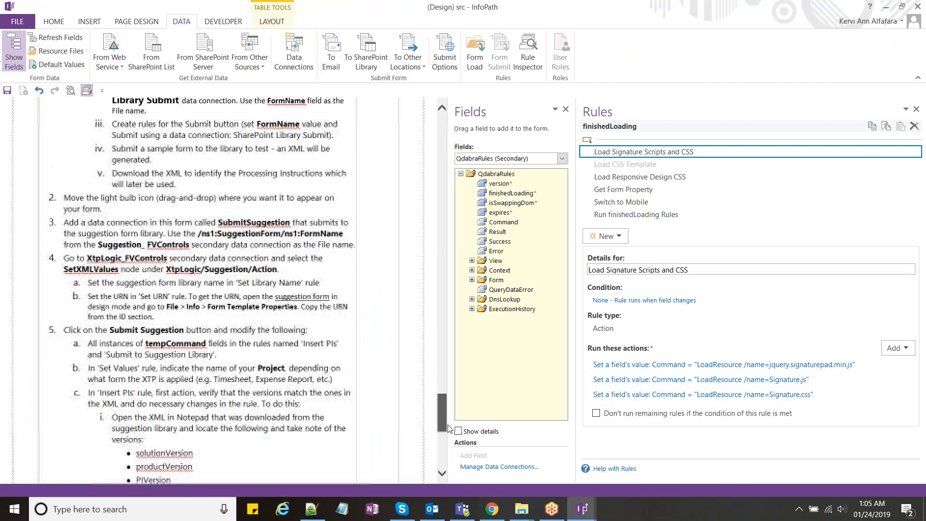
pyautogui.scroll(7, 60, 344)
pyautogui.click(59, 342)
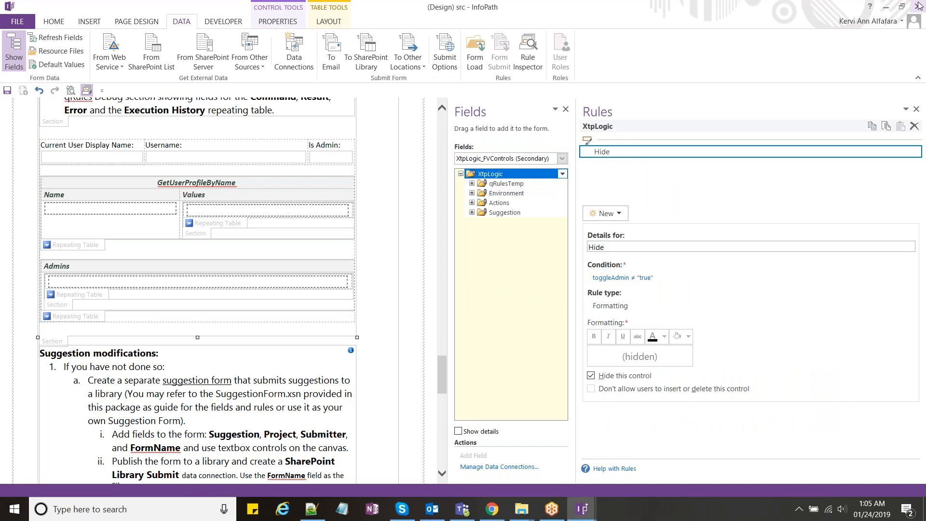
pyautogui.click(918, 6)
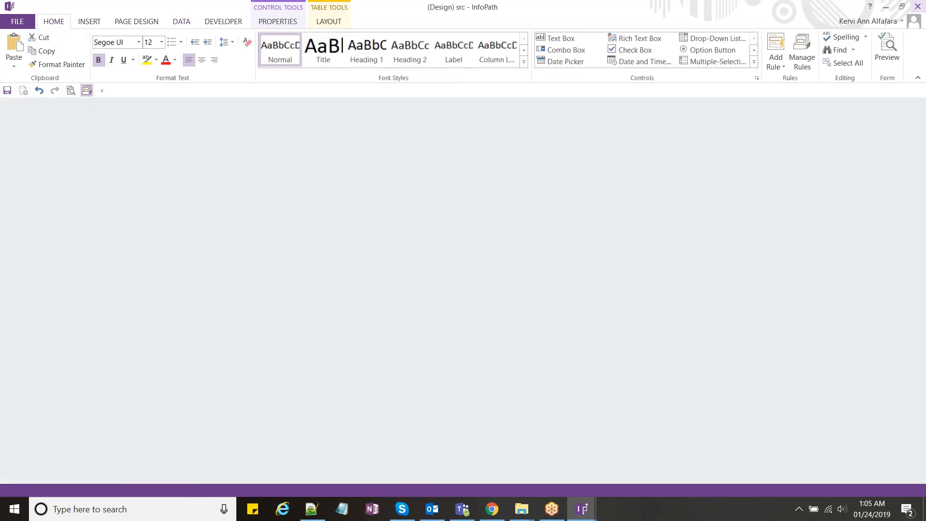
pyautogui.moveTo(532, 506)
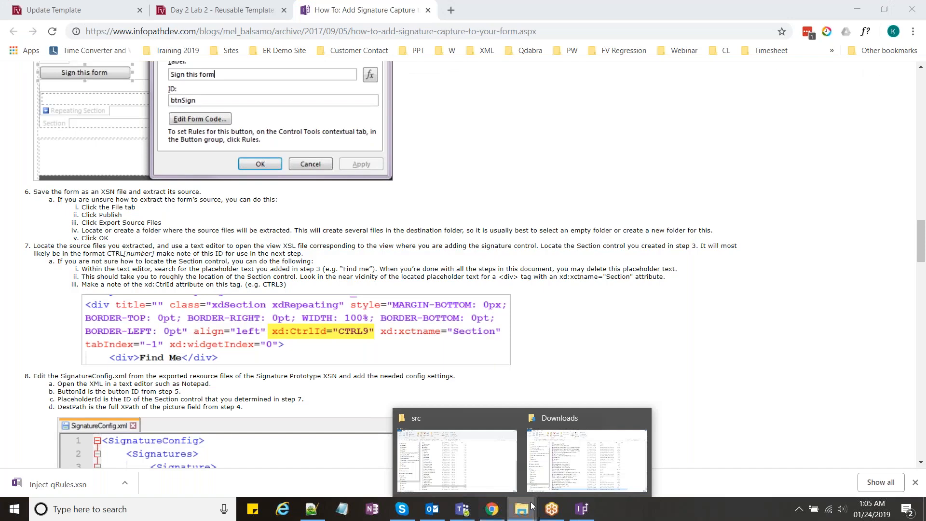
# Step: Open the FormsViewer Starter Simple - END template in InfoPath Design mode from the Lab 2 folder
pyautogui.click(457, 460)
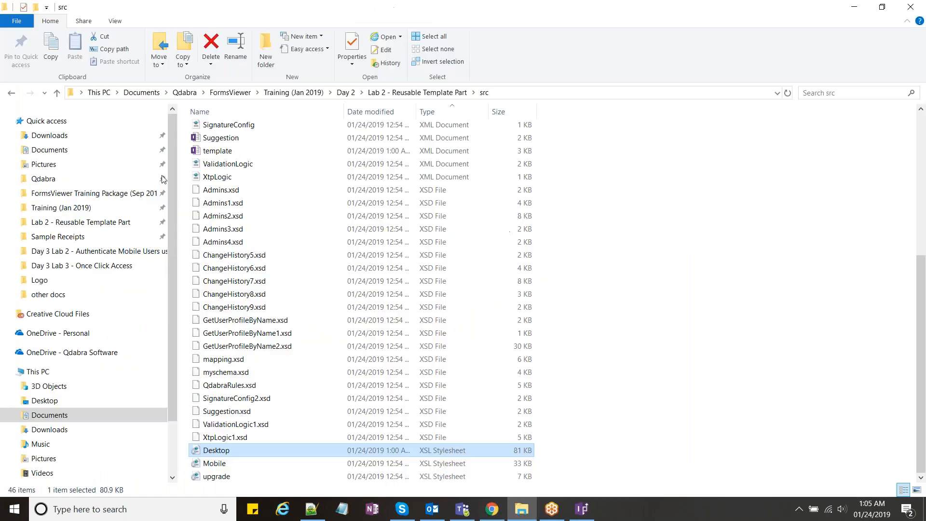
pyautogui.click(321, 170)
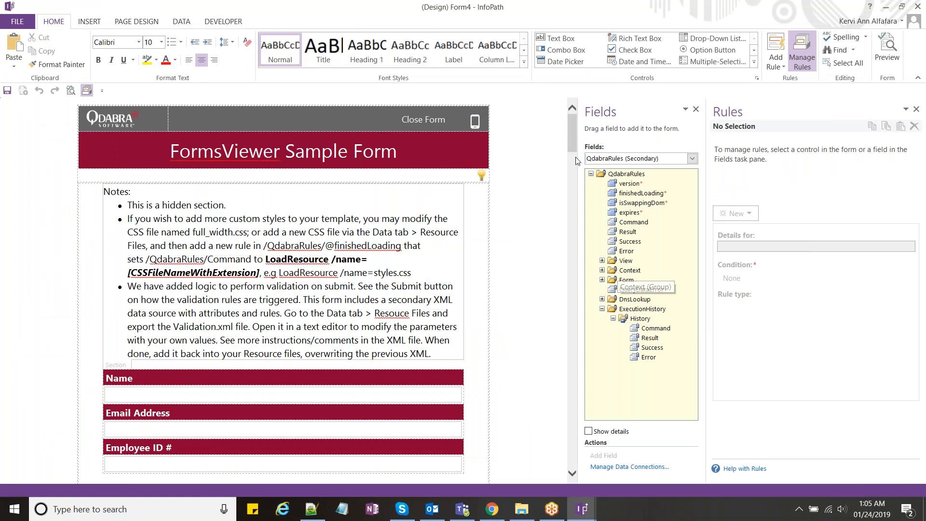
# Step: Insert the History group as a Command/Result/Success/Error repeating table below the Admins section
pyautogui.scroll(-1, 576, 161)
pyautogui.moveTo(574, 165); pyautogui.dragTo(568, 370)
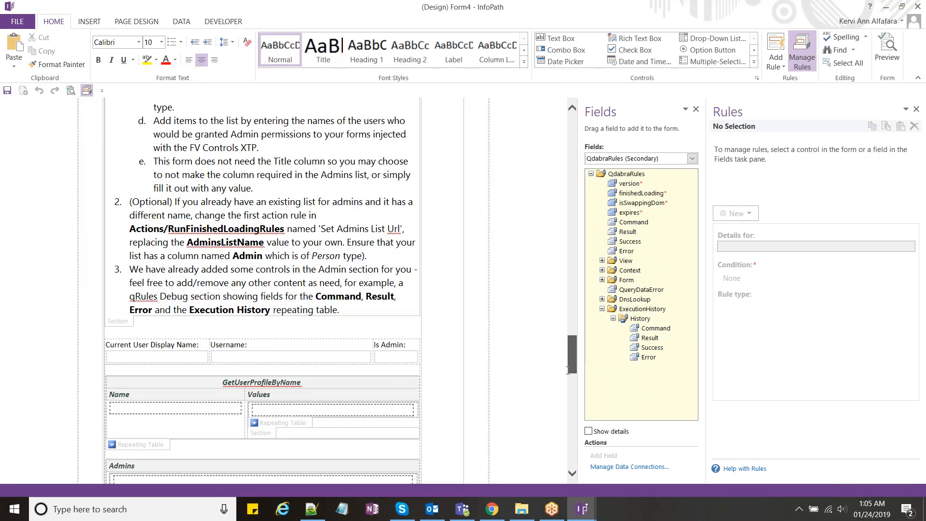
pyautogui.moveTo(568, 370); pyautogui.dragTo(567, 385)
pyautogui.click(179, 303)
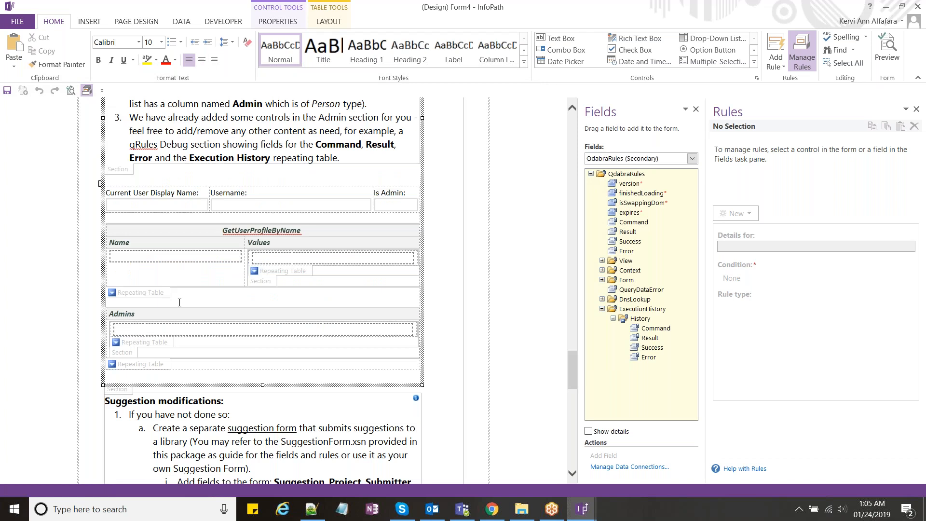
pyautogui.press('Return')
pyautogui.press('Return')
pyautogui.press('Return')
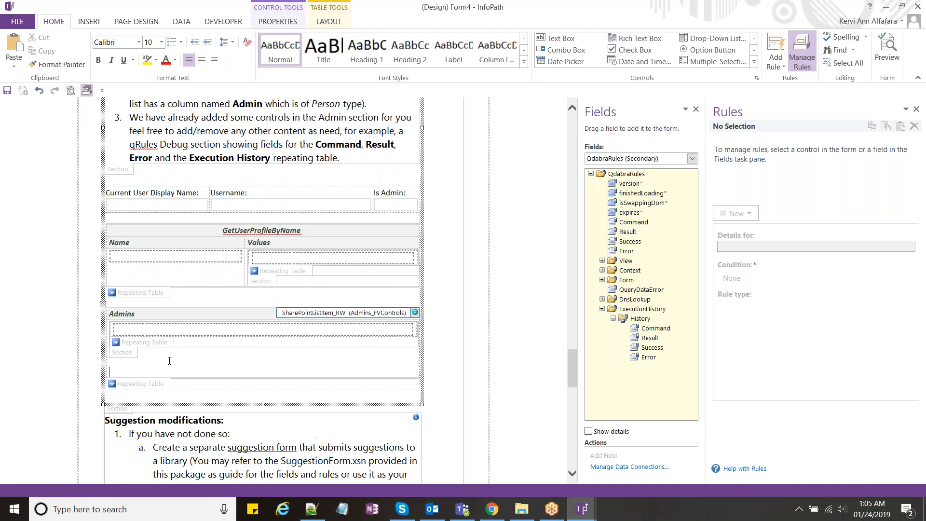
pyautogui.moveTo(632, 319); pyautogui.dragTo(243, 370)
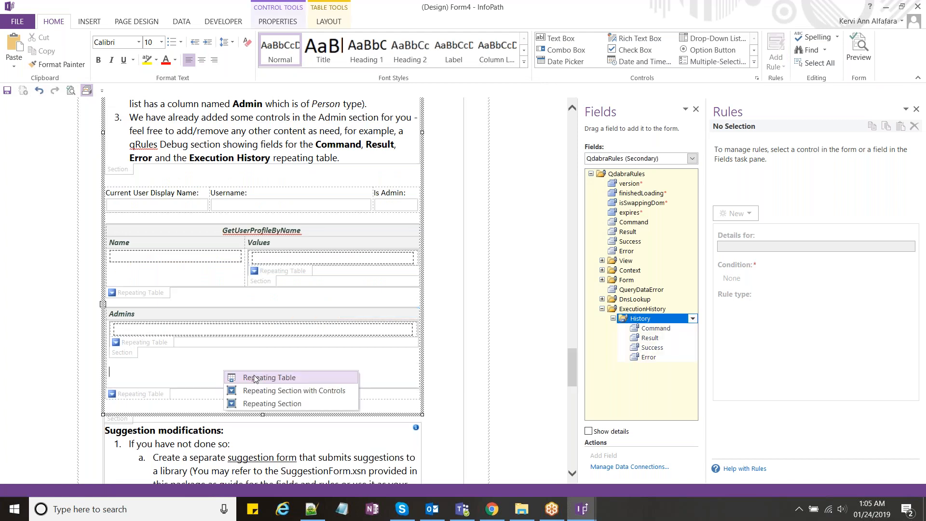
pyautogui.click(266, 377)
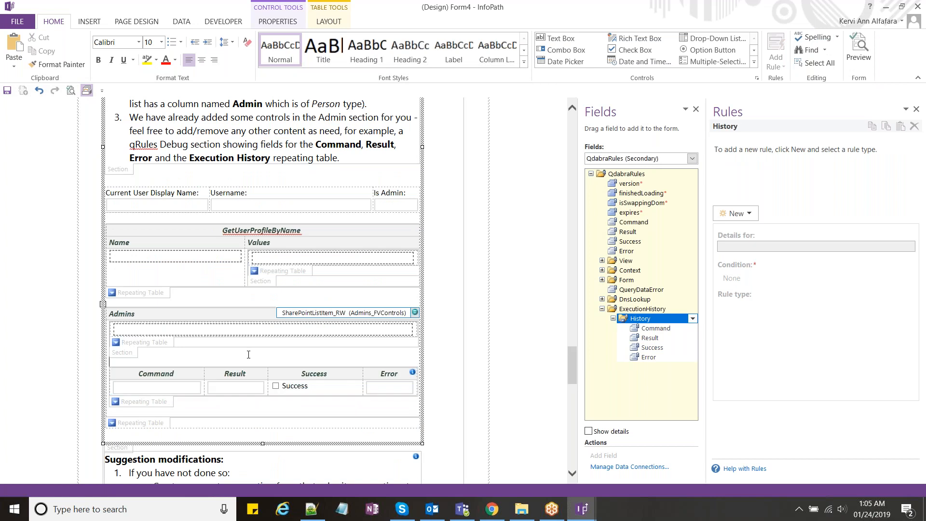
pyautogui.scroll(-2, 248, 355)
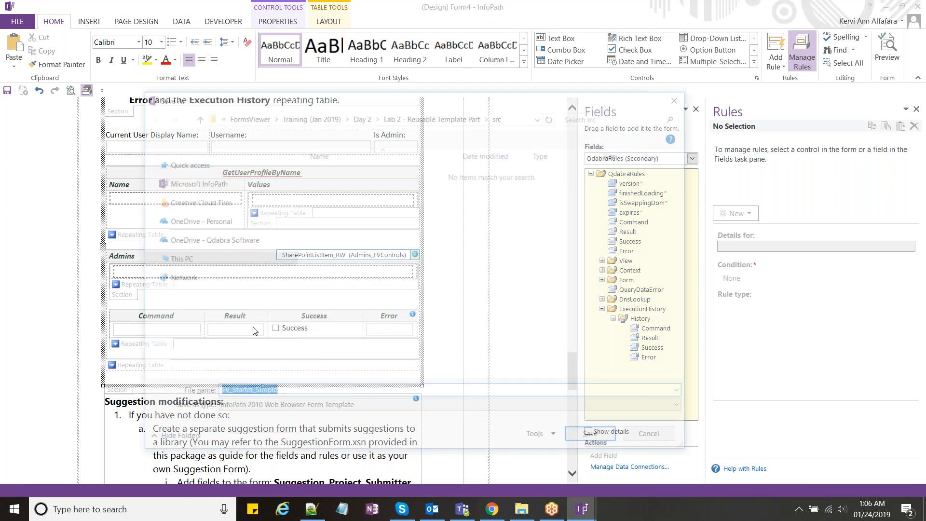
# Step: Save the form over FormsViewer Starter Simple - END in the Lab 2 folder
pyautogui.click(430, 116)
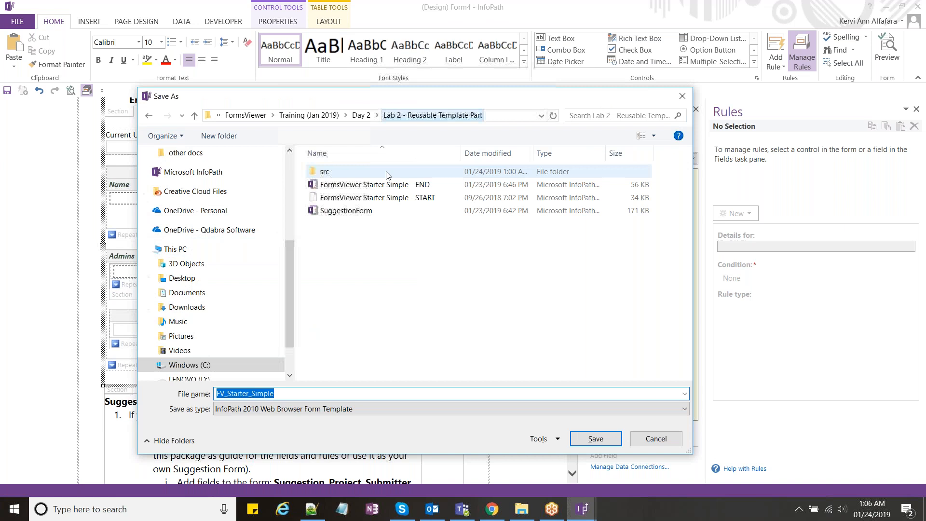
pyautogui.click(387, 184)
pyautogui.press('Return')
pyautogui.press('Return')
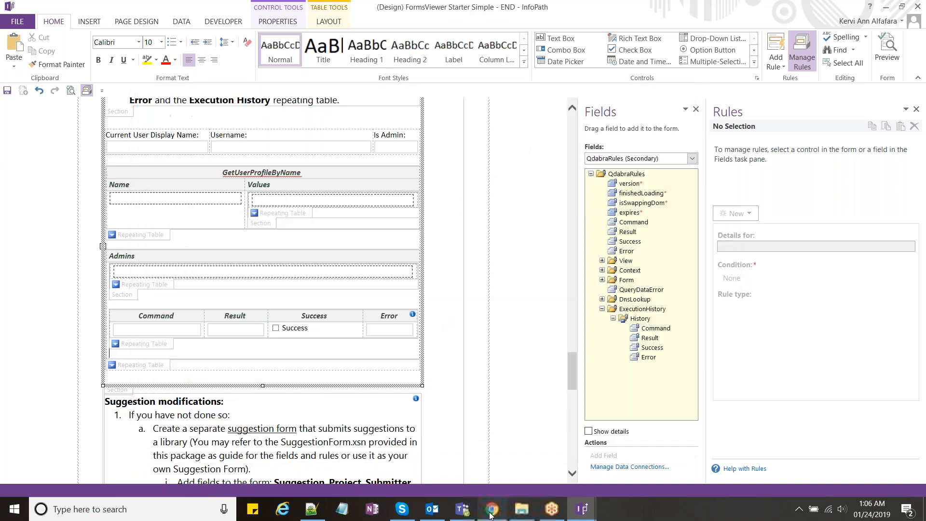
pyautogui.click(490, 515)
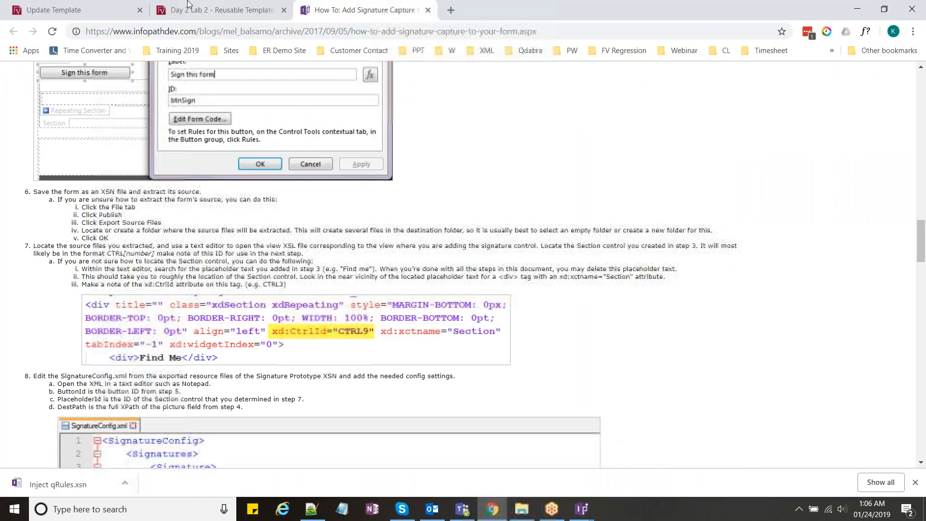
# Step: Upload the END .xsn from the Lab 2 folder to update the Day 2 Lab 2 - Reusable Template Part template
pyautogui.click(189, 4)
pyautogui.click(522, 509)
pyautogui.moveTo(290, 143); pyautogui.dragTo(262, 261)
pyautogui.click(135, 429)
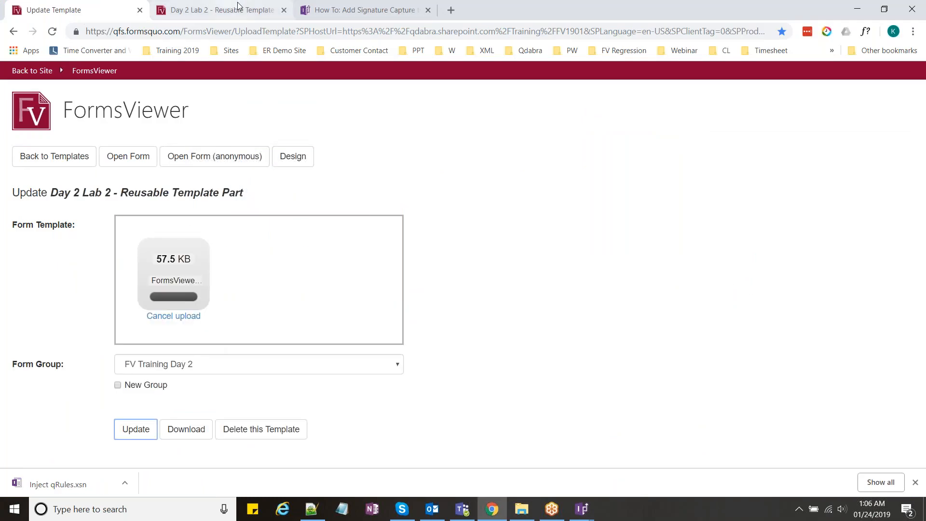
# Step: Close the old form tab and download bar, then open a new form from the updated template
pyautogui.click(269, 14)
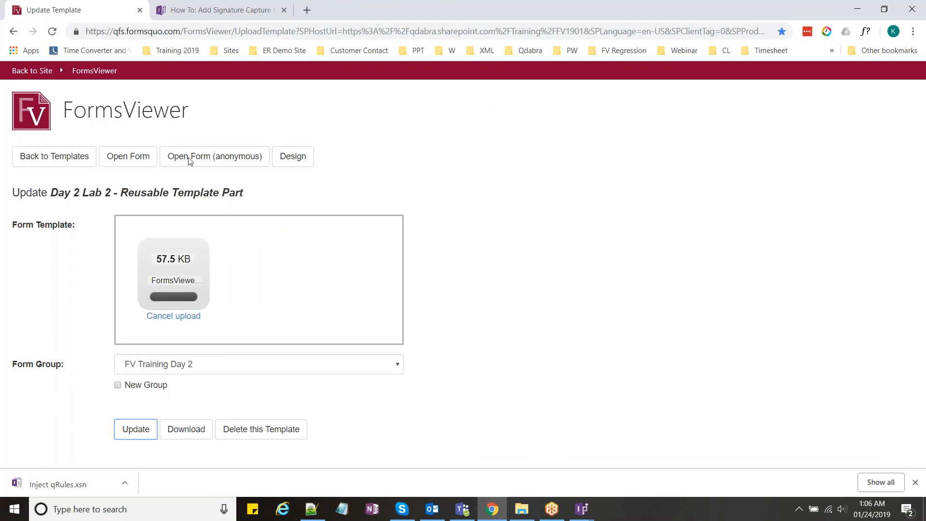
pyautogui.click(915, 483)
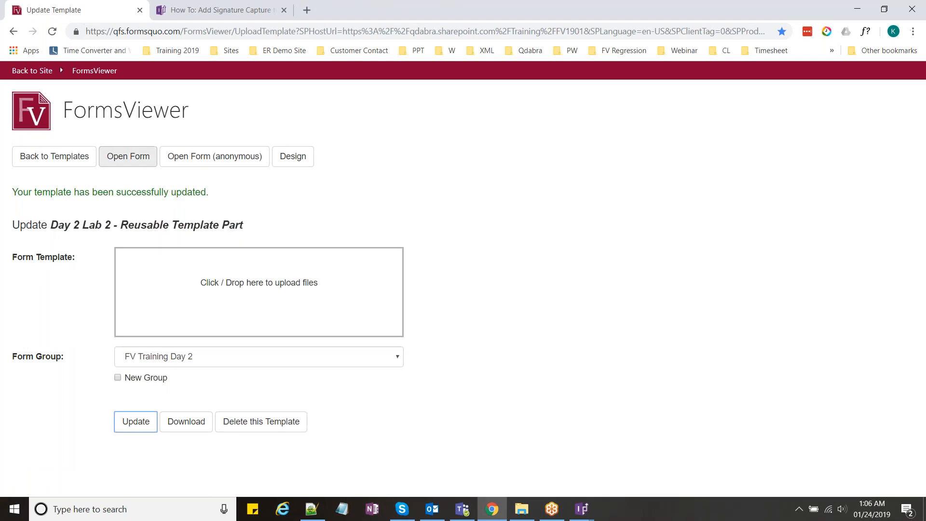
pyautogui.click(128, 156)
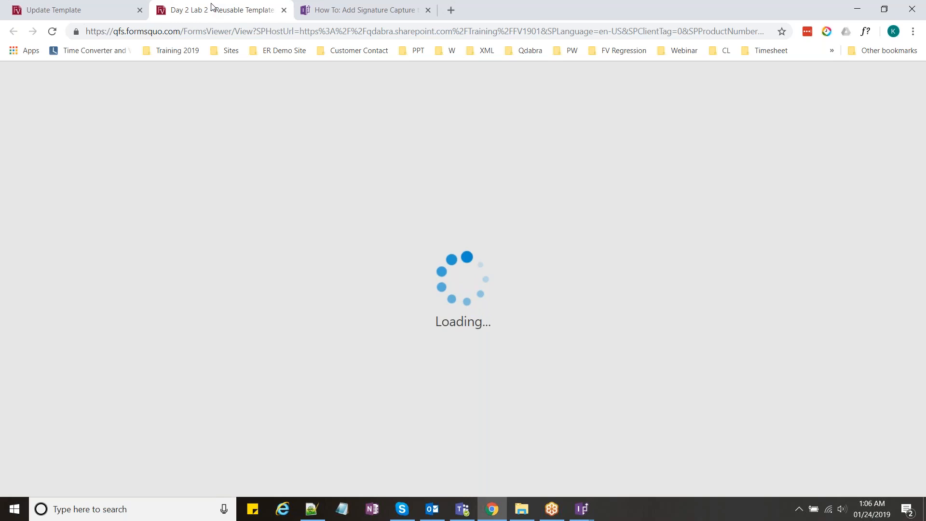
# Step: Show the admin controls and scroll down to the Command/Result/Success execution history table
pyautogui.scroll(-1, 234, 313)
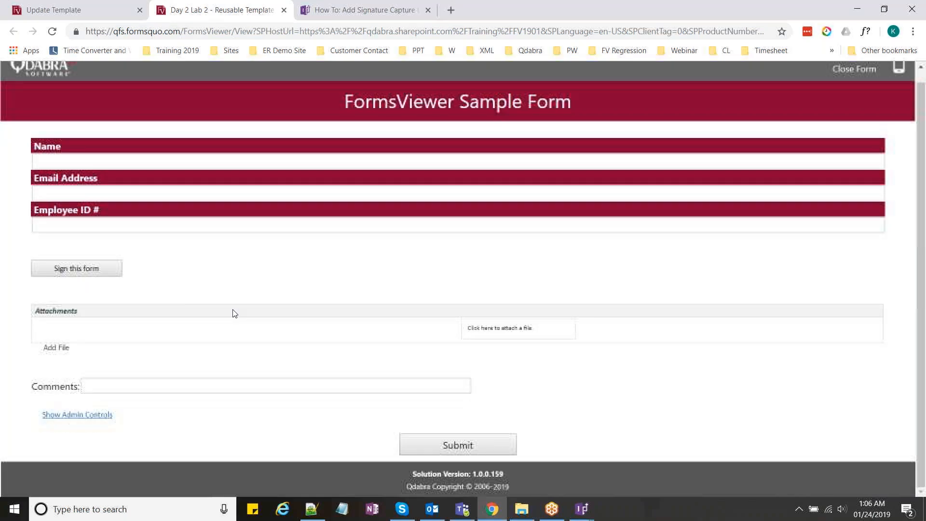
pyautogui.click(92, 415)
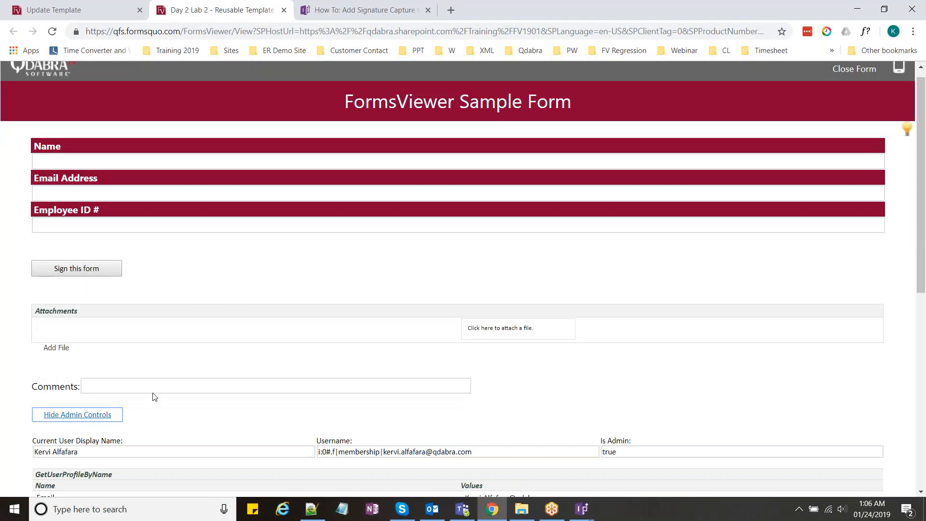
pyautogui.scroll(-5, 199, 363)
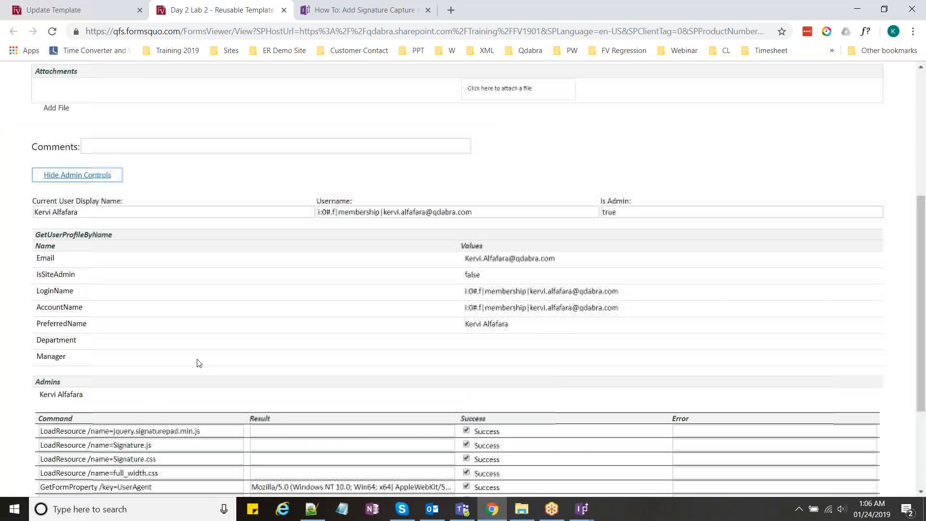
pyautogui.scroll(-3, 197, 362)
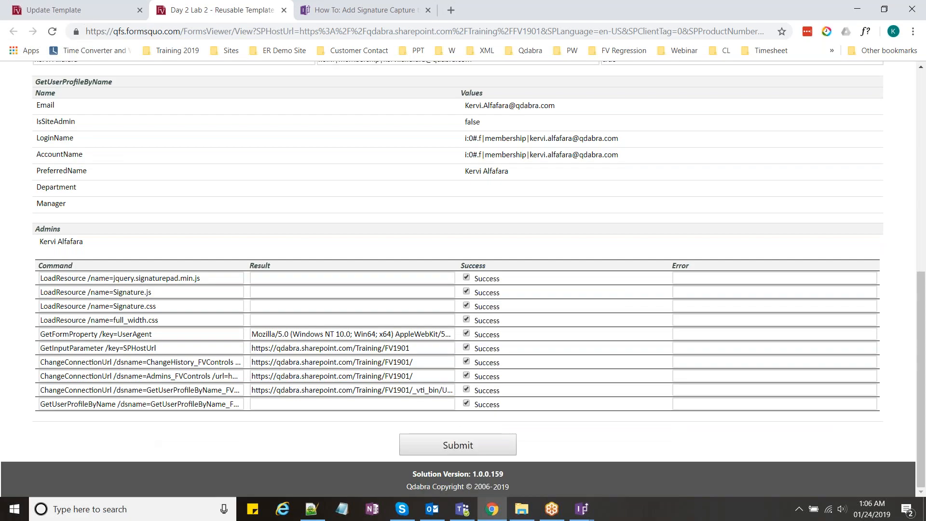
pyautogui.scroll(1, 463, 279)
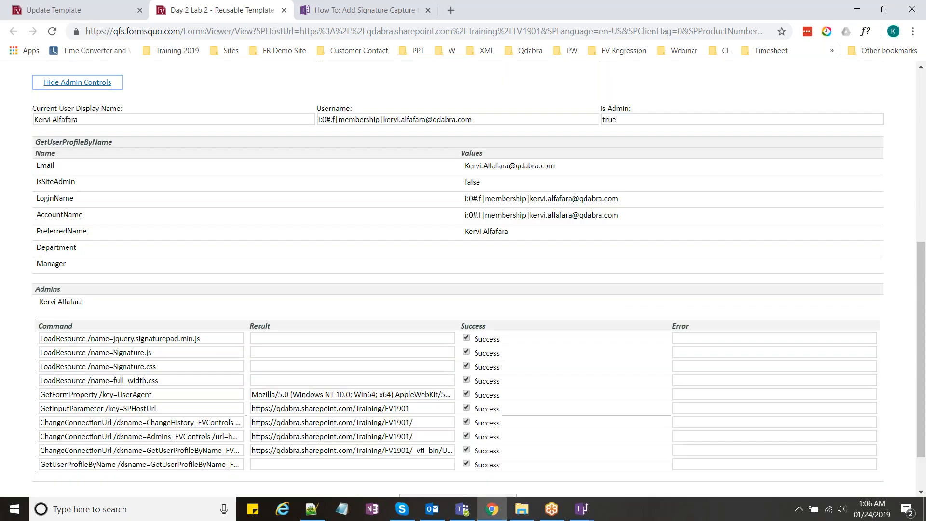
pyautogui.scroll(-1, 213, 320)
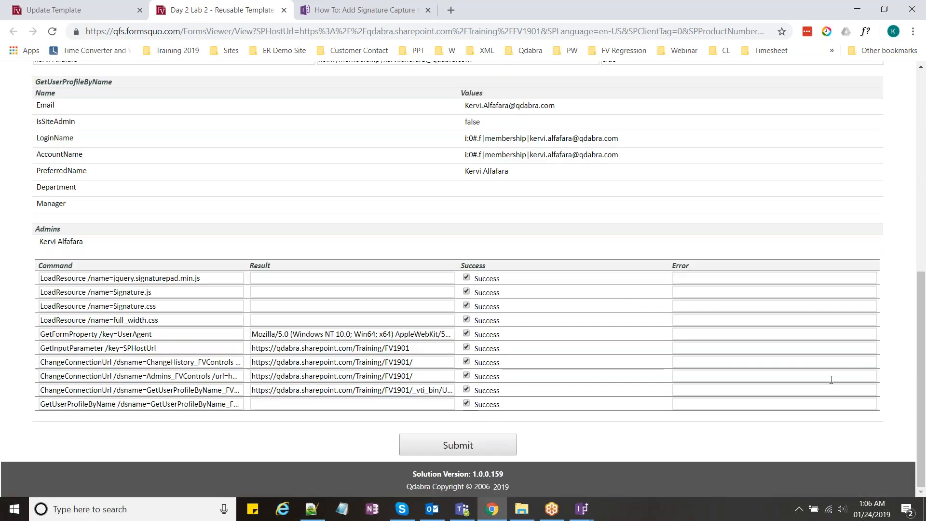
# Step: Check the resource load entries (Signature.css, Signature.js, jquery.signaturepad.min.js, full_width.css) all show Success
pyautogui.click(171, 306)
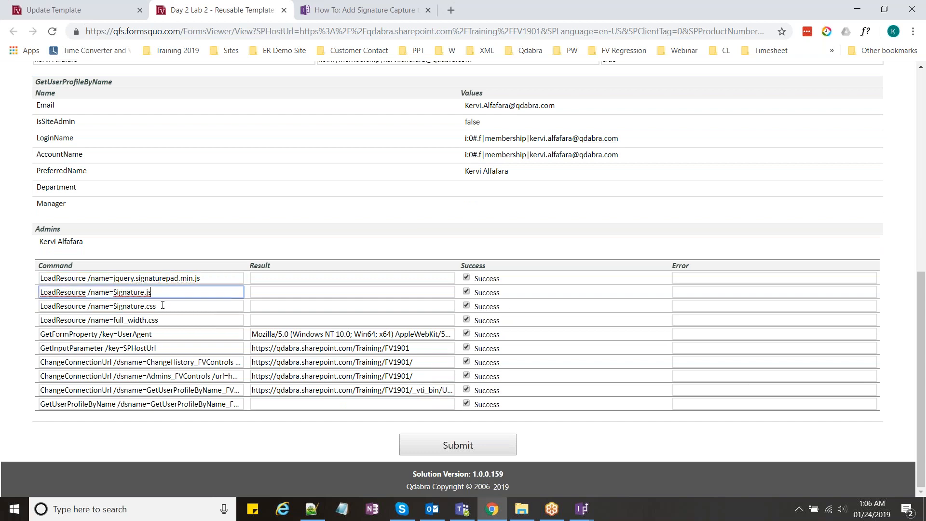
pyautogui.click(159, 292)
pyautogui.click(153, 279)
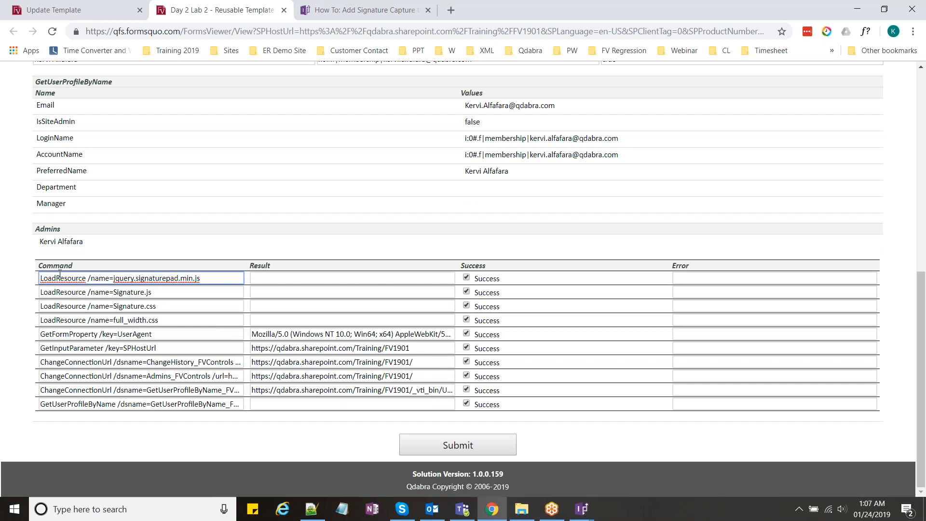
pyautogui.click(89, 293)
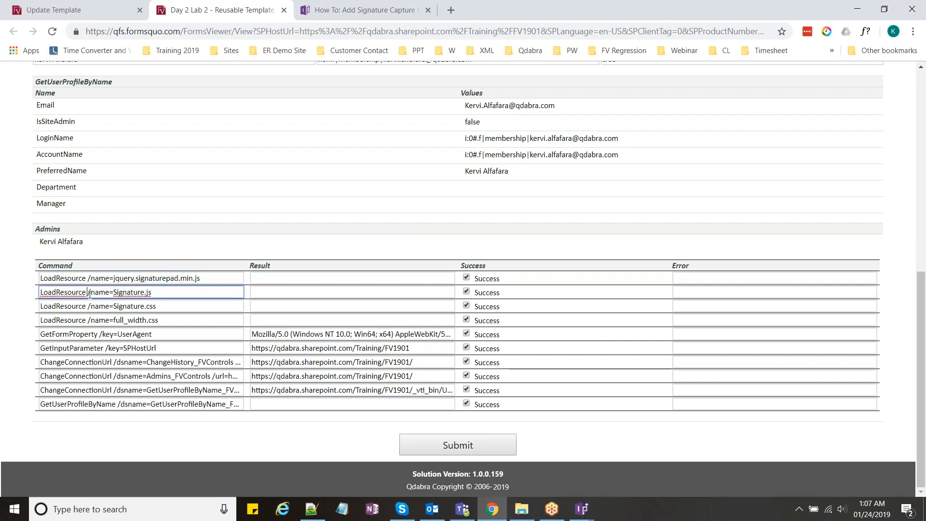
pyautogui.click(107, 306)
pyautogui.click(110, 320)
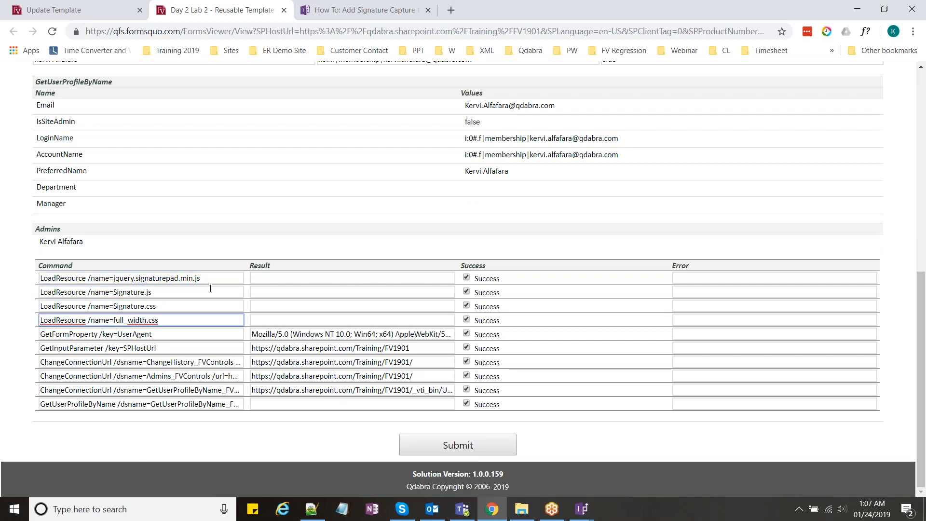
# Step: Check the ChangeHistory, Admins, SPHostUrl, UserAgent and GetUserProfileByName results for Success
pyautogui.click(406, 361)
pyautogui.click(405, 375)
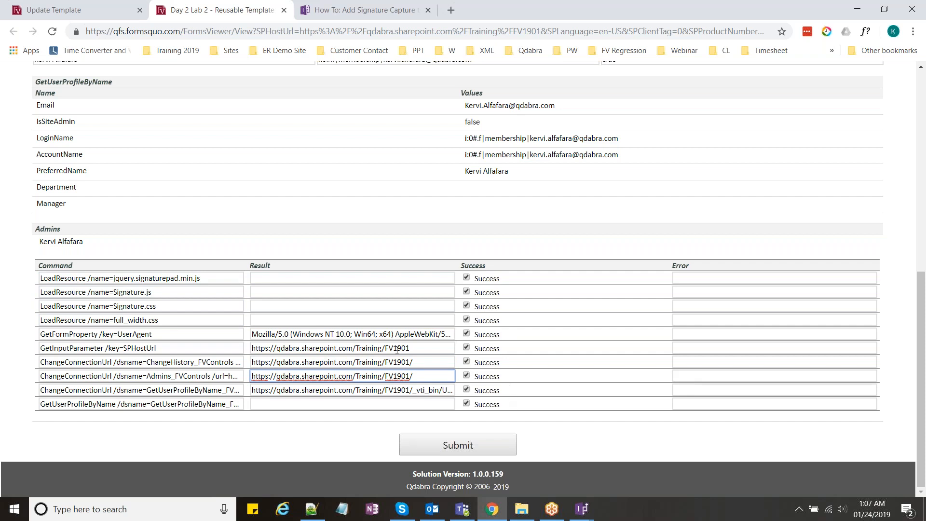
pyautogui.click(382, 348)
pyautogui.click(379, 336)
pyautogui.click(375, 348)
pyautogui.click(372, 362)
pyautogui.click(369, 376)
pyautogui.click(367, 389)
pyautogui.click(325, 406)
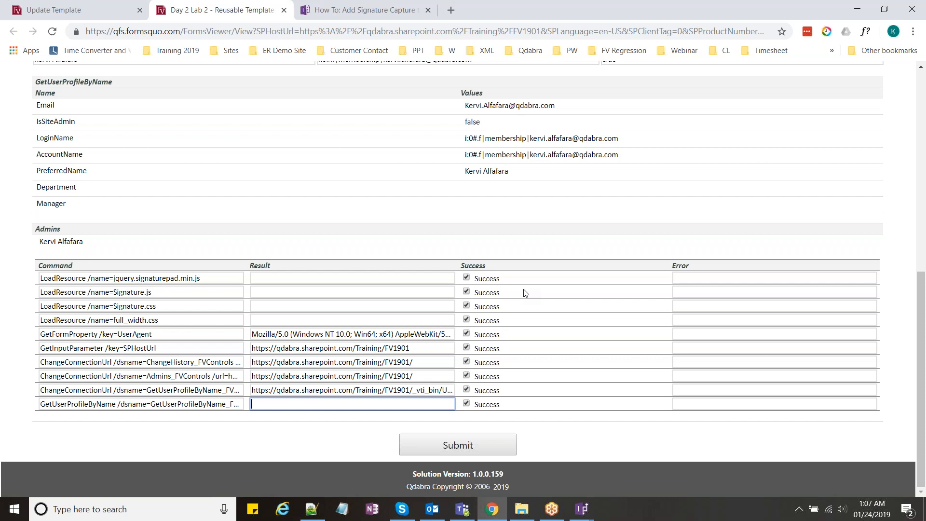
# Step: Scroll back up and return to the Lab 2 folder in File Explorer
pyautogui.click(916, 251)
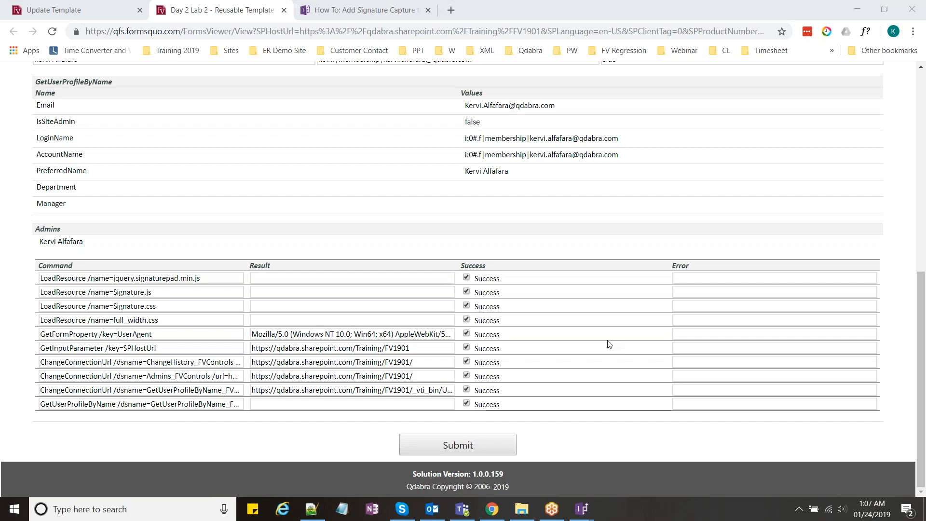
pyautogui.scroll(1, 610, 345)
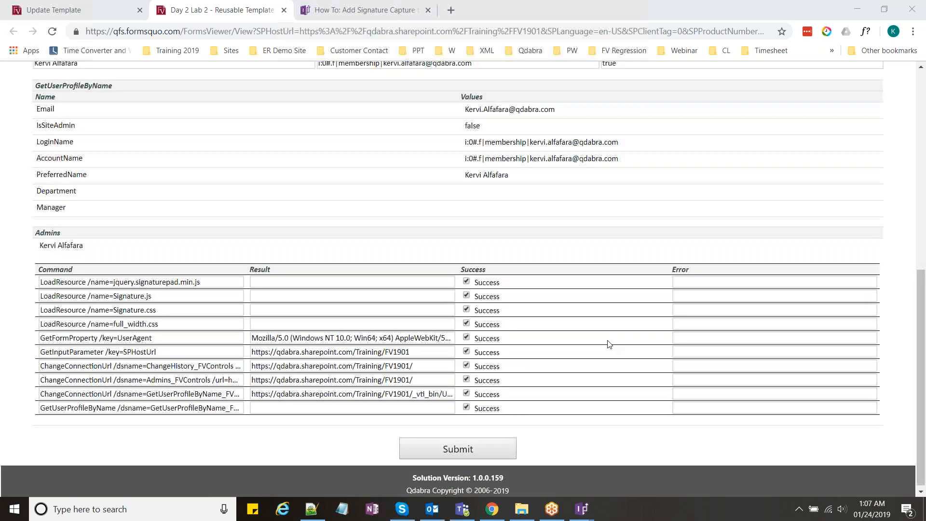
pyautogui.hotkey('alt', 'Tab')
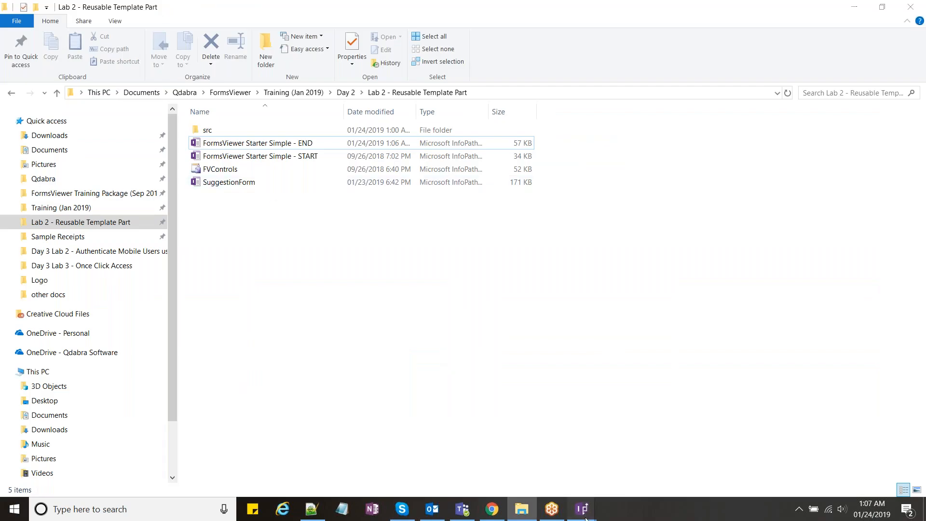
# Step: Present the training deck from slide 28, 'Share Your Takeaways!'
pyautogui.moveTo(588, 513)
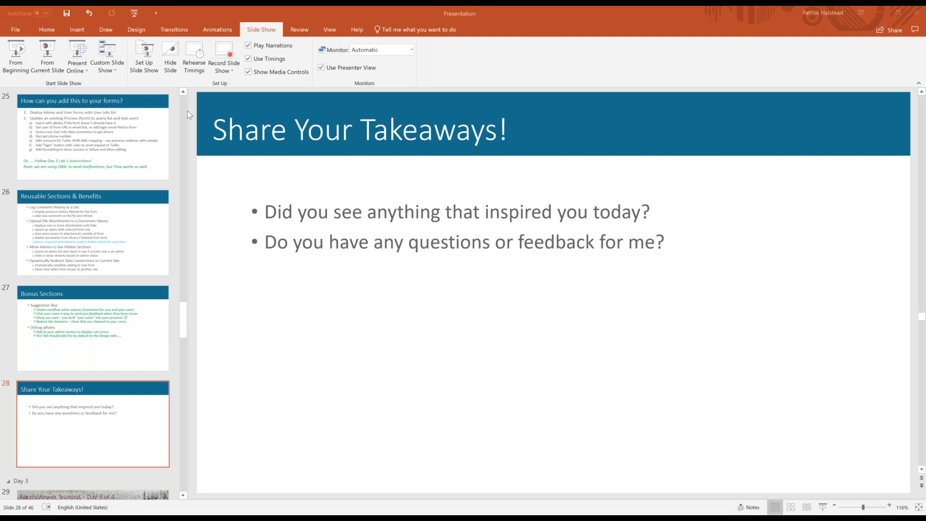
pyautogui.click(47, 56)
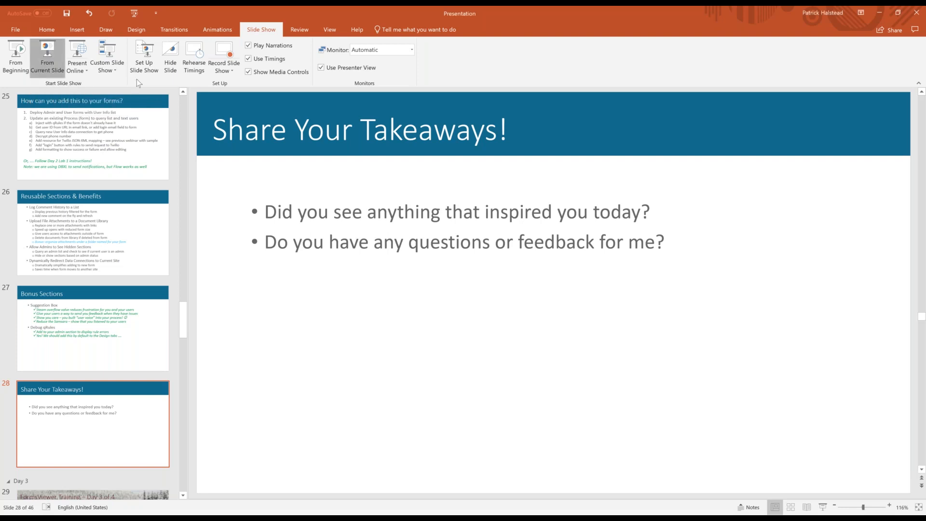